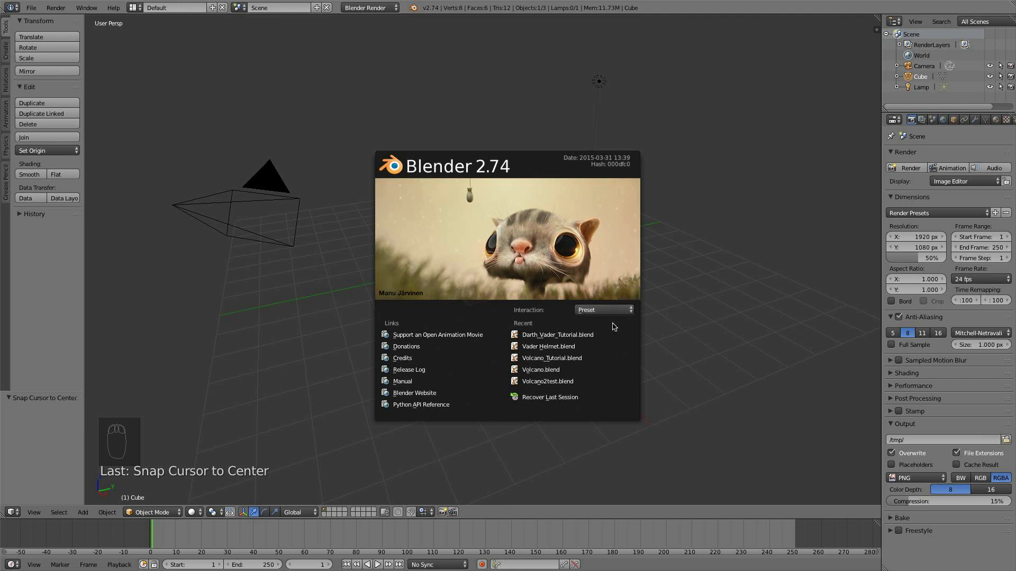
# Open the recent file Darth_Vader_Tutorial.blend and delete the default cube from the scene
pyautogui.click(566, 335)
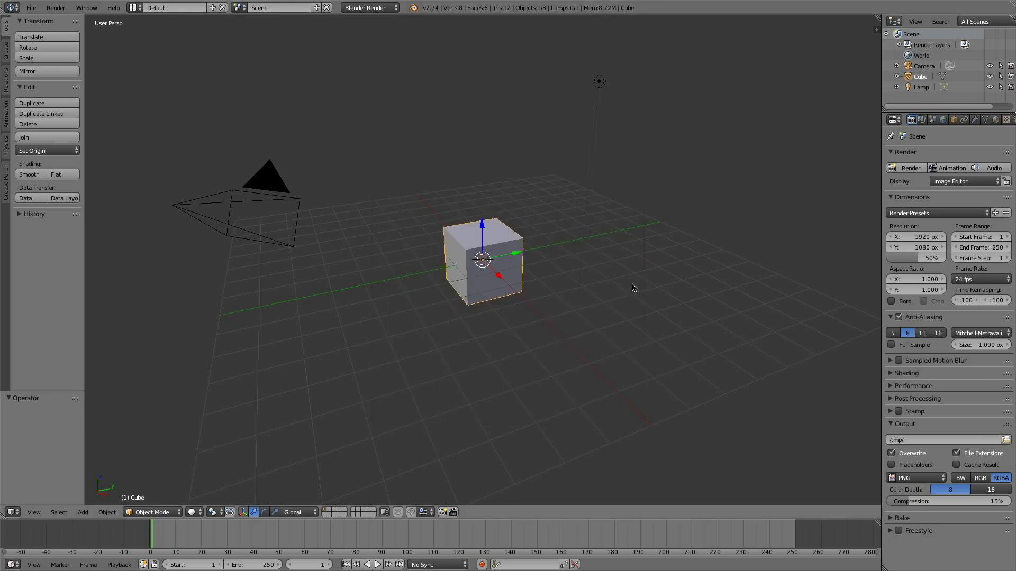
pyautogui.press('x')
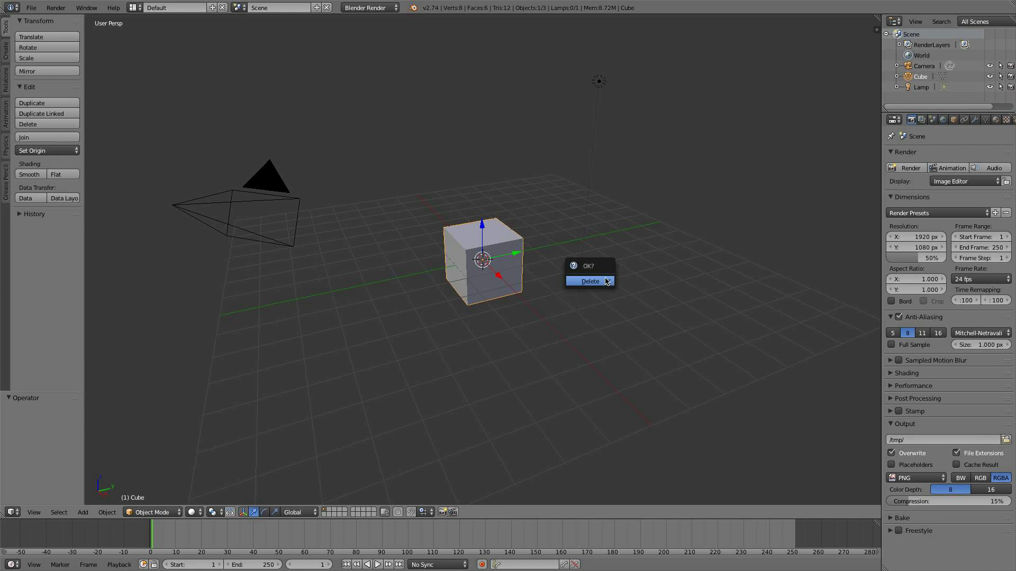
pyautogui.click(607, 281)
pyautogui.scroll(-5, 479, 276)
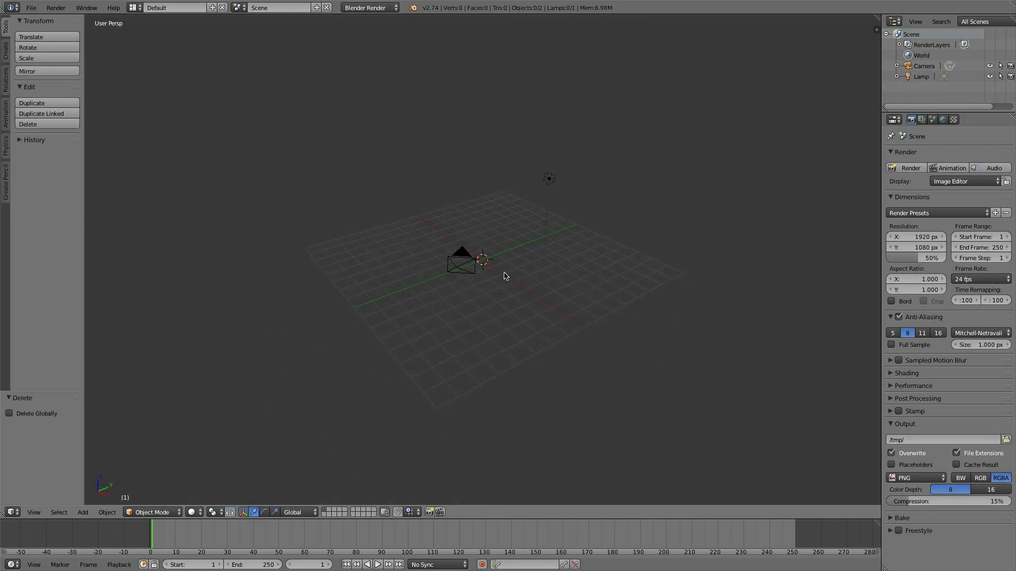
pyautogui.scroll(7, 505, 275)
# Start the Screencast Keys display in the 3D view
pyautogui.hotkey('shift', 'a')
pyautogui.press('n')
pyautogui.click(815, 217)
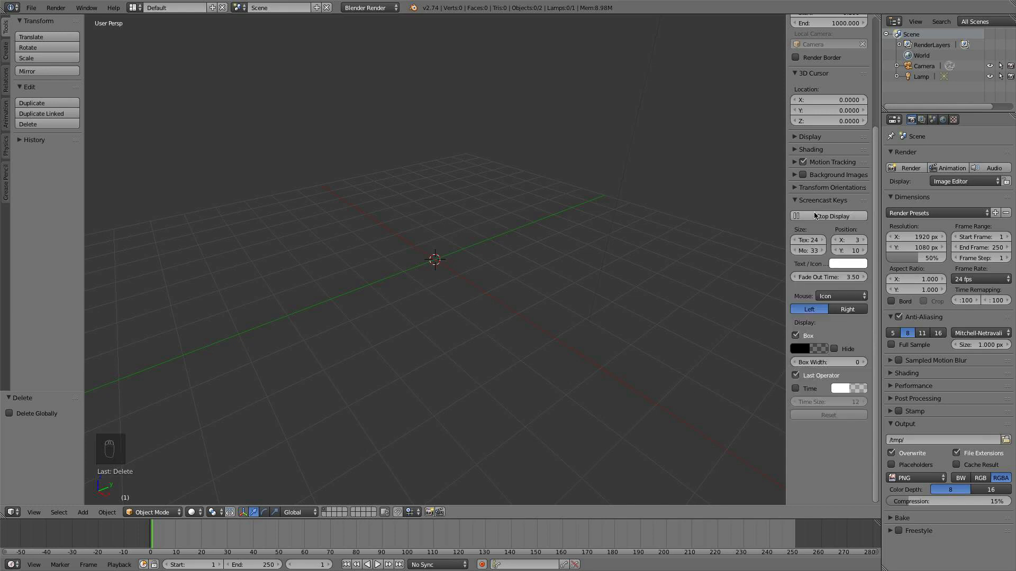
pyautogui.press('n')
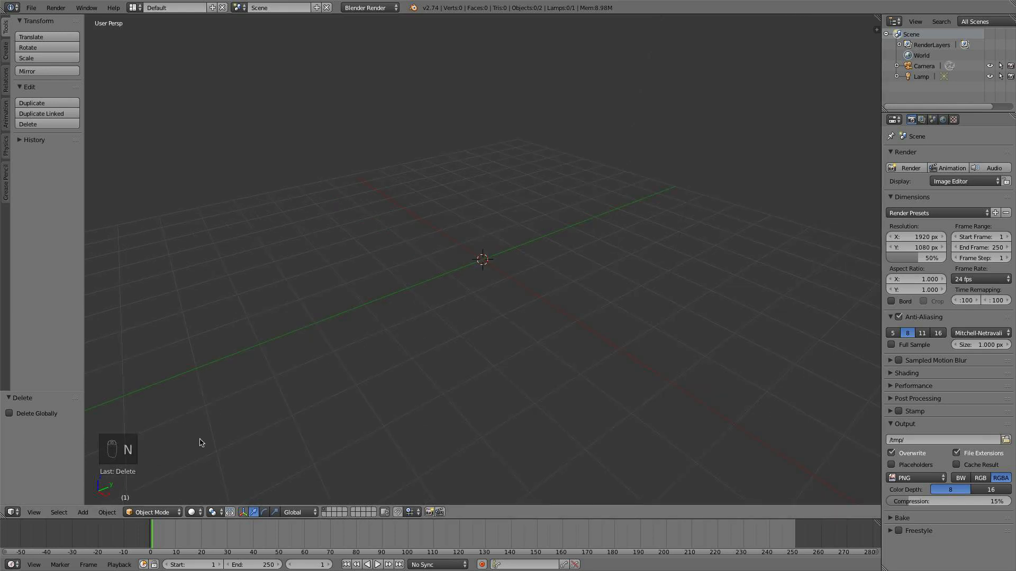
# Set the Screencast Keys text size to 48 and double the mouse icon size to 66
pyautogui.press('n')
pyautogui.click(811, 240)
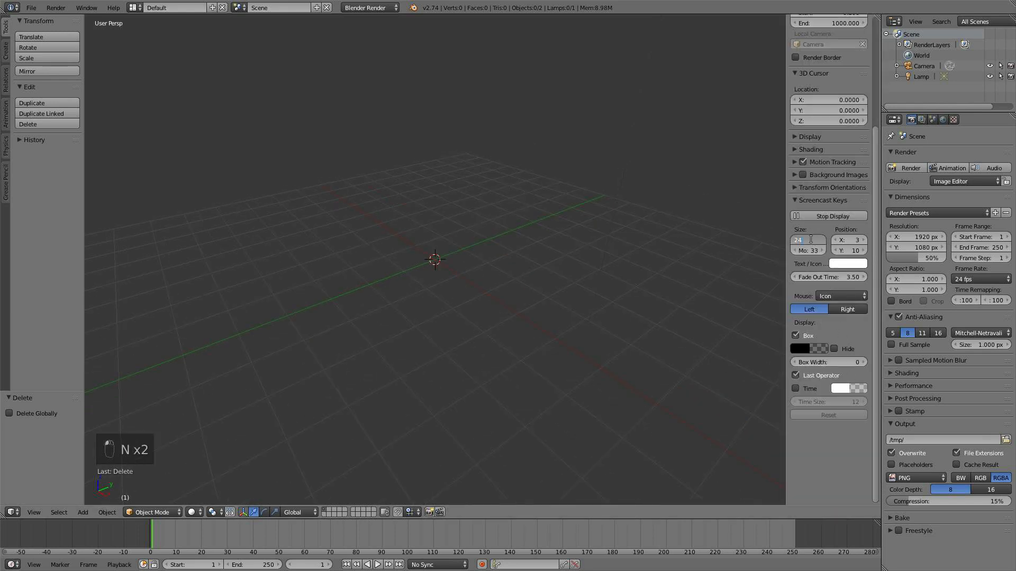
pyautogui.write('48')
pyautogui.click(812, 248)
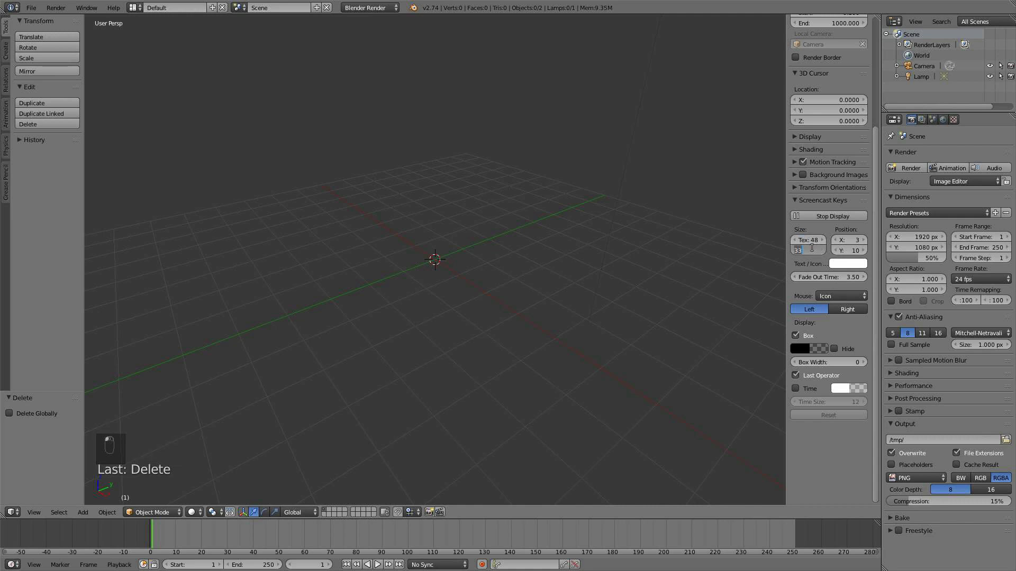
pyautogui.write('*2')
pyautogui.press('Return')
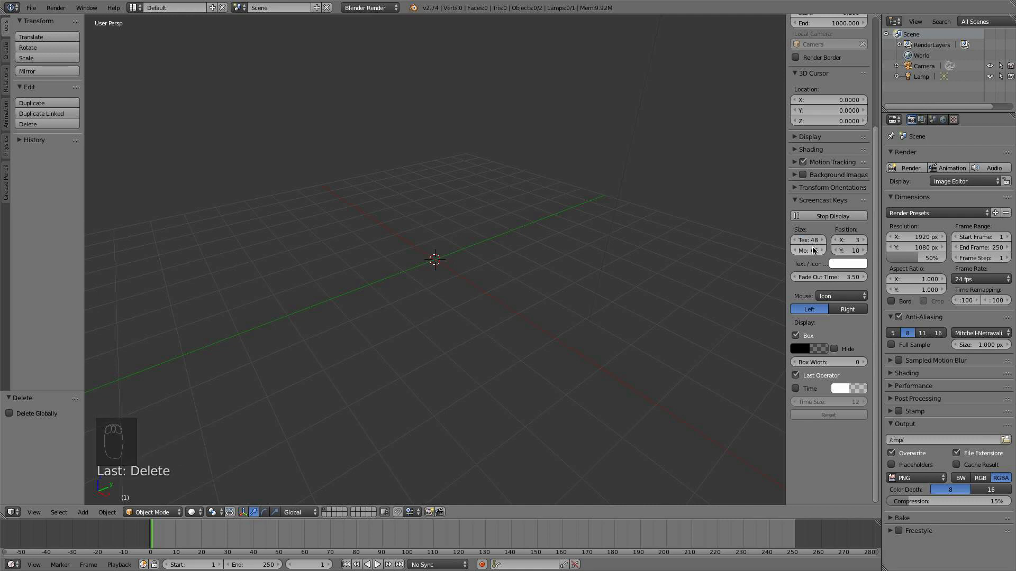
pyautogui.press('n')
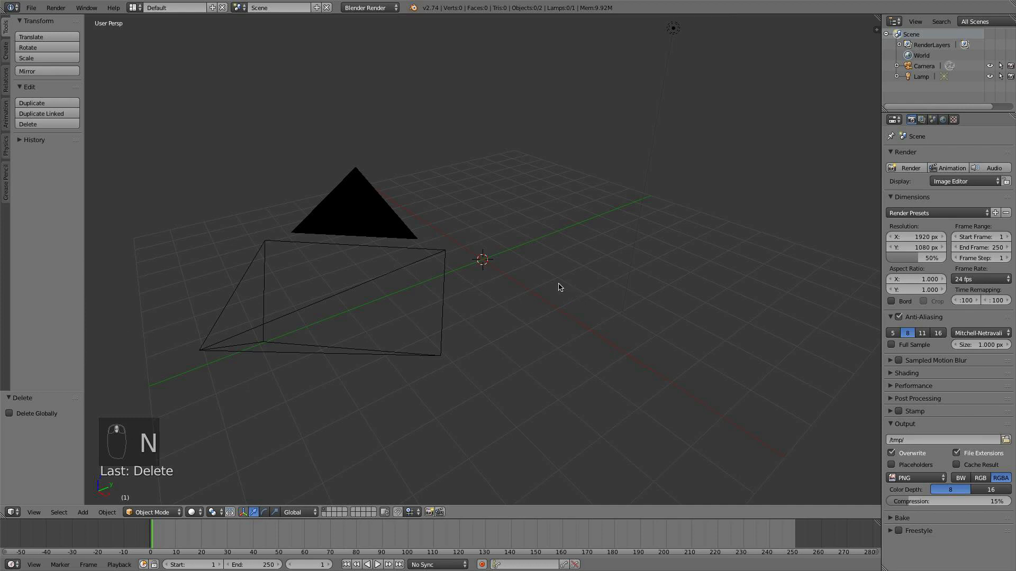
# Switch the 3D view to the front orthographic view
pyautogui.press('KP_1')
pyautogui.press('KP_5')
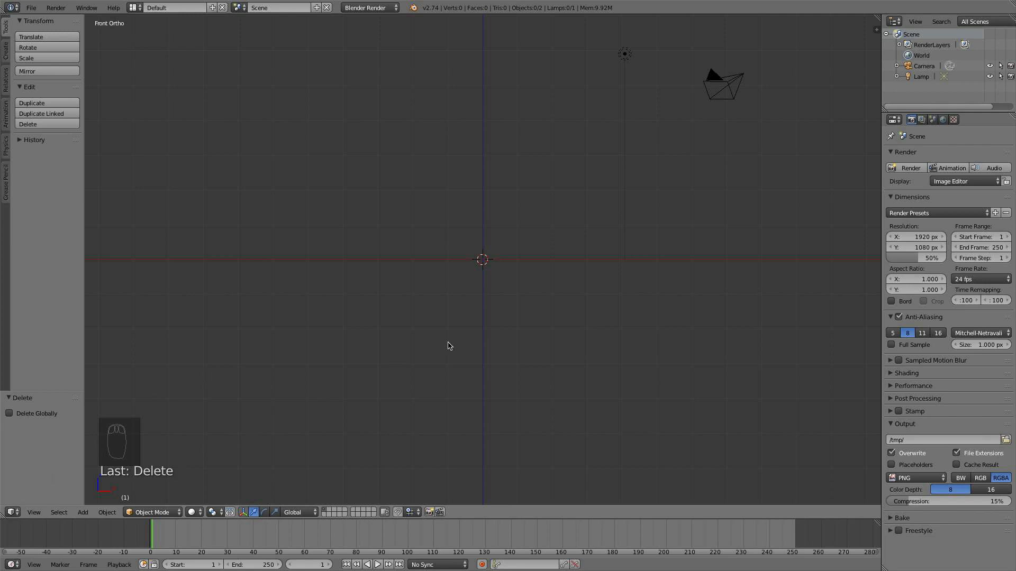
pyautogui.scroll(2, 461, 336)
pyautogui.keyDown('shift'); pyautogui.moveTo(492, 297); pyautogui.dragTo(487, 318, button='middle'); pyautogui.keyUp('shift')
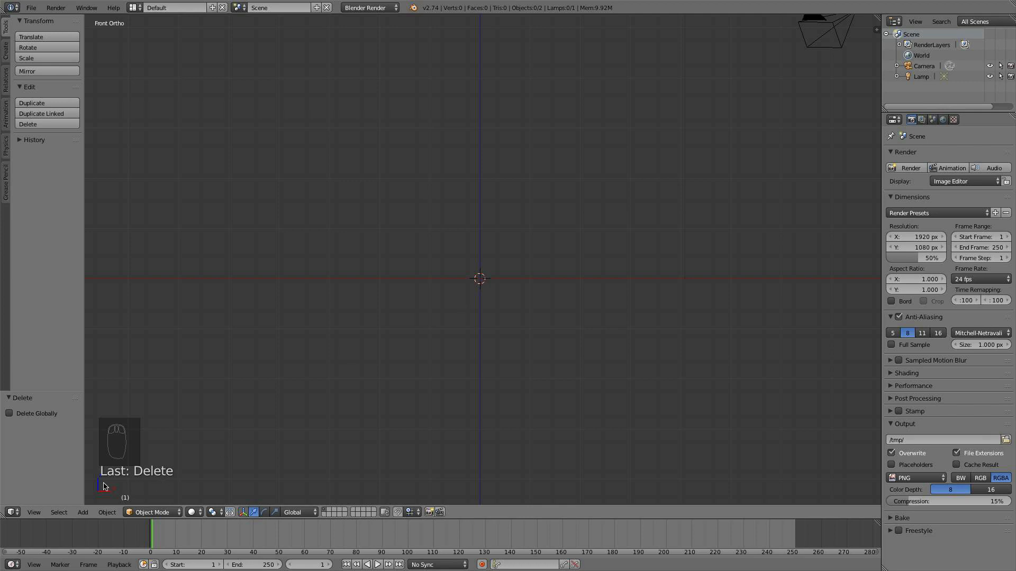
pyautogui.moveTo(3, 517); pyautogui.dragTo(187, 455)
pyautogui.moveTo(188, 516); pyautogui.dragTo(148, 501)
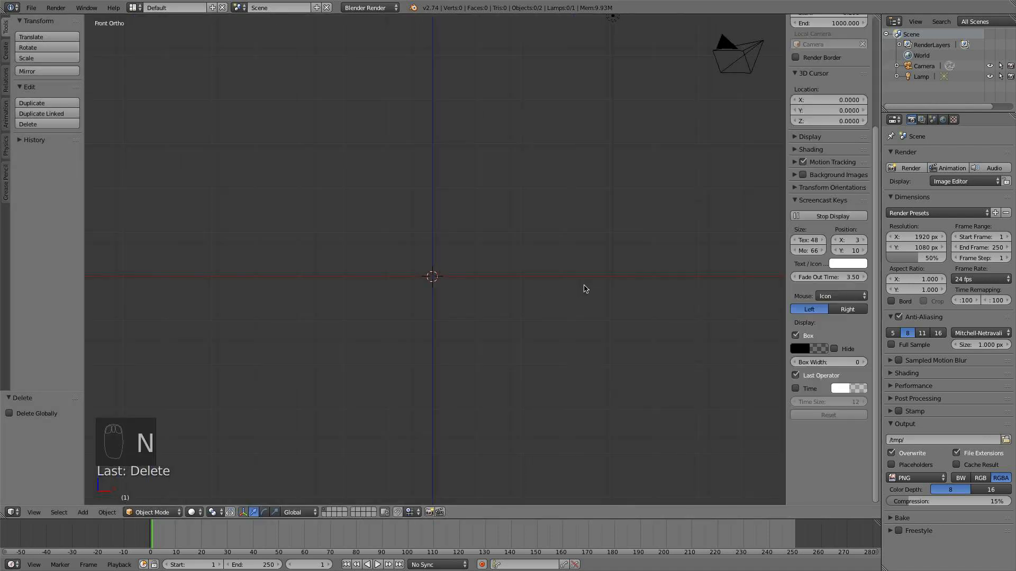
# Enable Background Images for the 3D view and add an image slot
pyautogui.press('n')
pyautogui.click(803, 175)
pyautogui.click(795, 175)
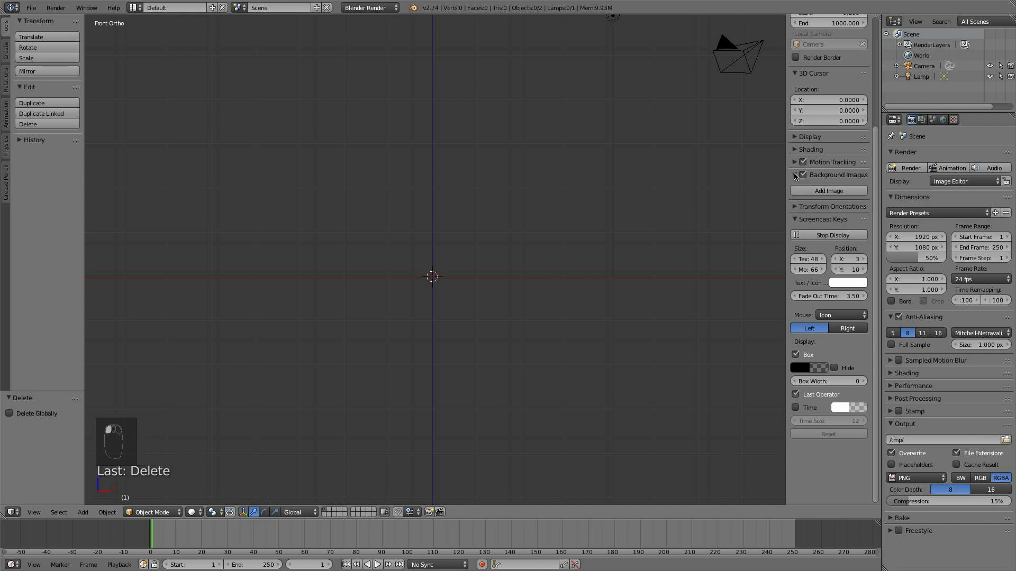
pyautogui.click(828, 190)
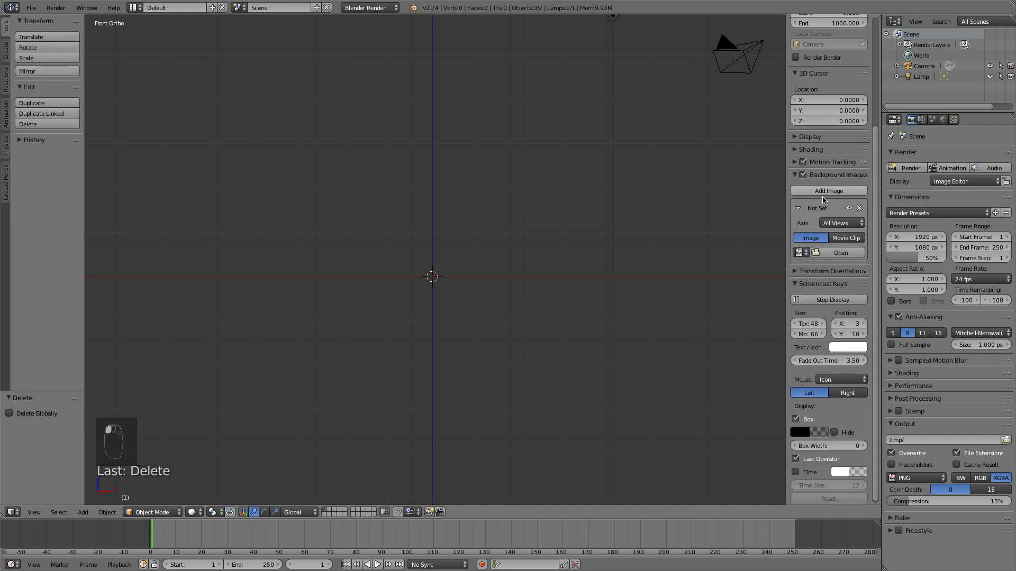
# Load 13427955_1.jpg from the Refrence Images folder as the background image, browsing the files as thumbnails
pyautogui.click(841, 253)
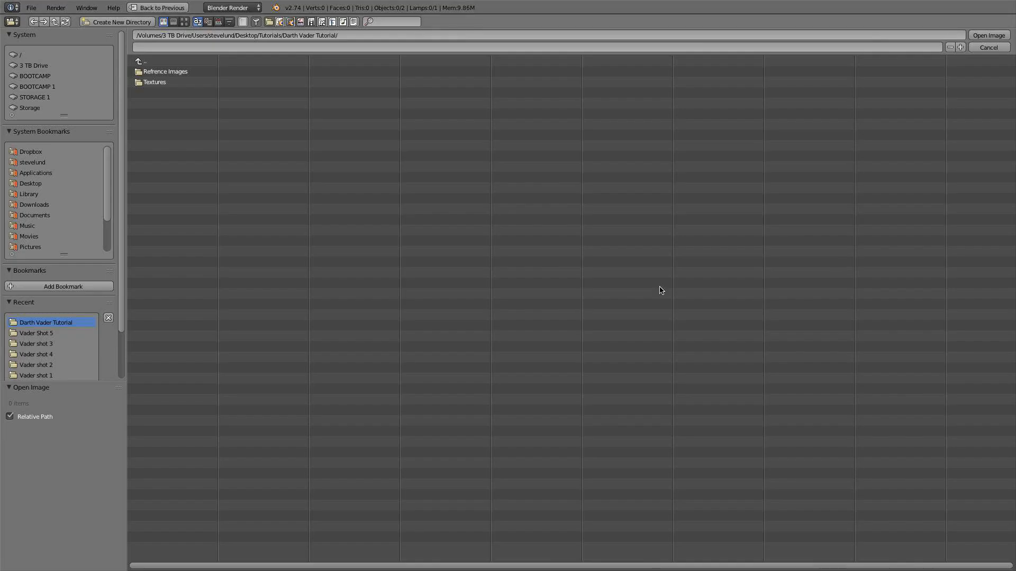
pyautogui.click(196, 75)
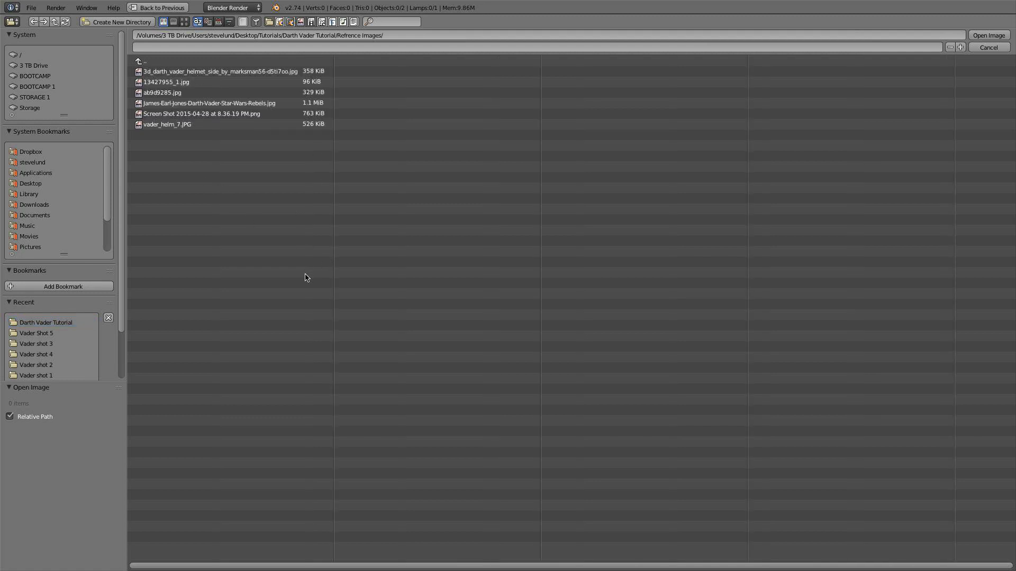
pyautogui.click(184, 23)
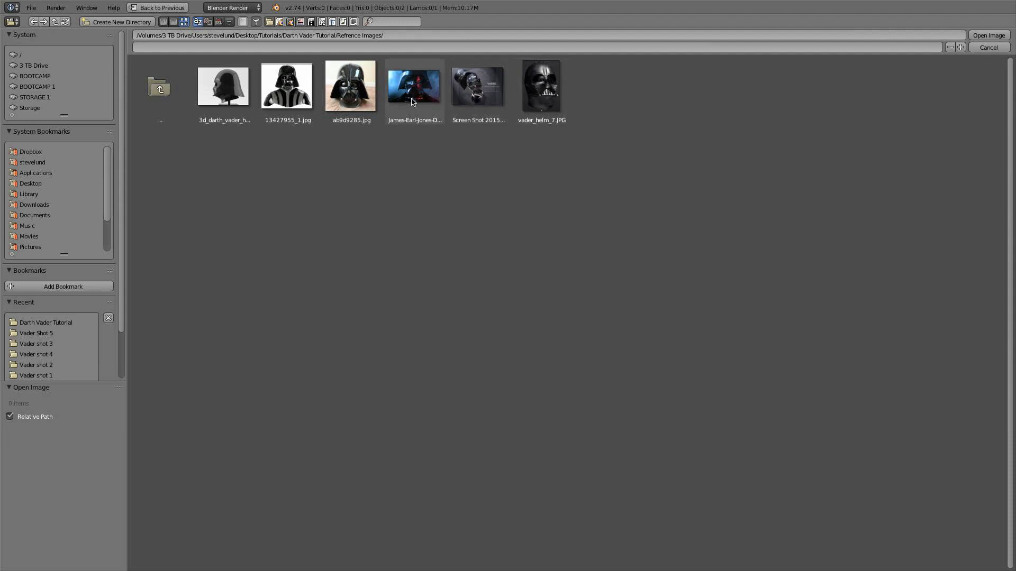
pyautogui.click(295, 92)
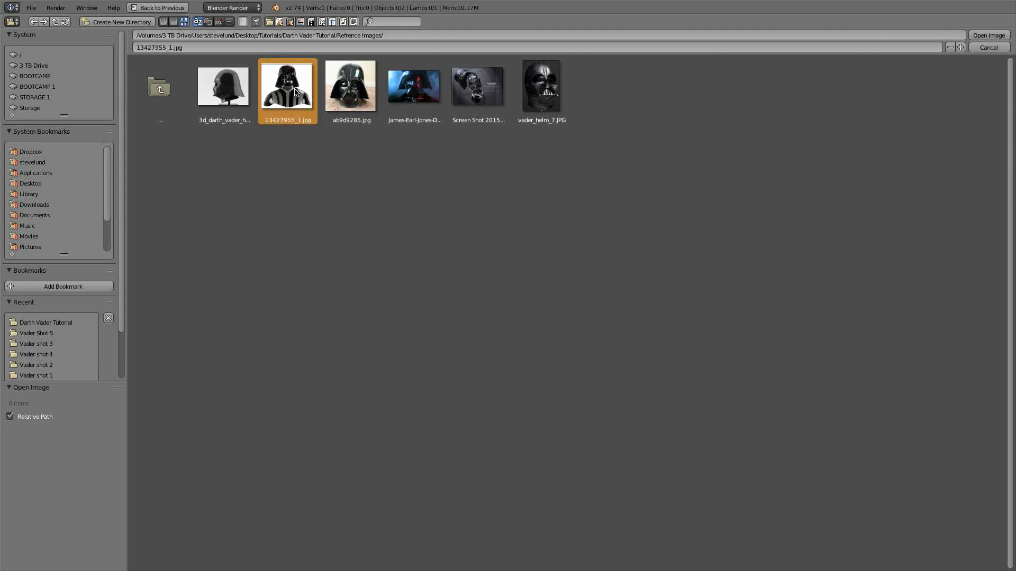
pyautogui.doubleClick(295, 91)
# Set the background image's X offset to -0.200 to centre the helmet on the vertical axis, and widen the properties region
pyautogui.scroll(2, 483, 222)
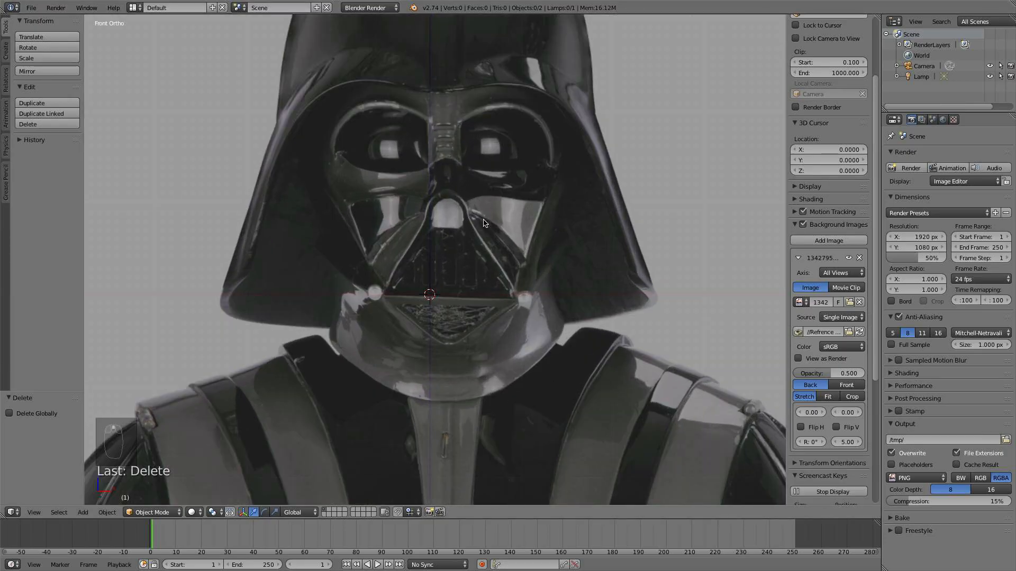
pyautogui.scroll(-3, 483, 222)
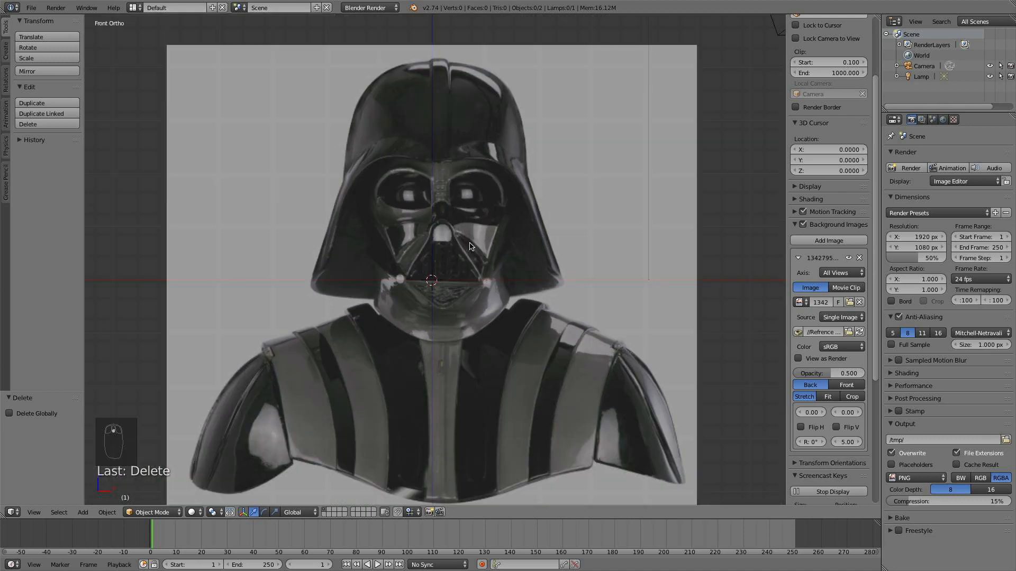
pyautogui.scroll(1, 471, 246)
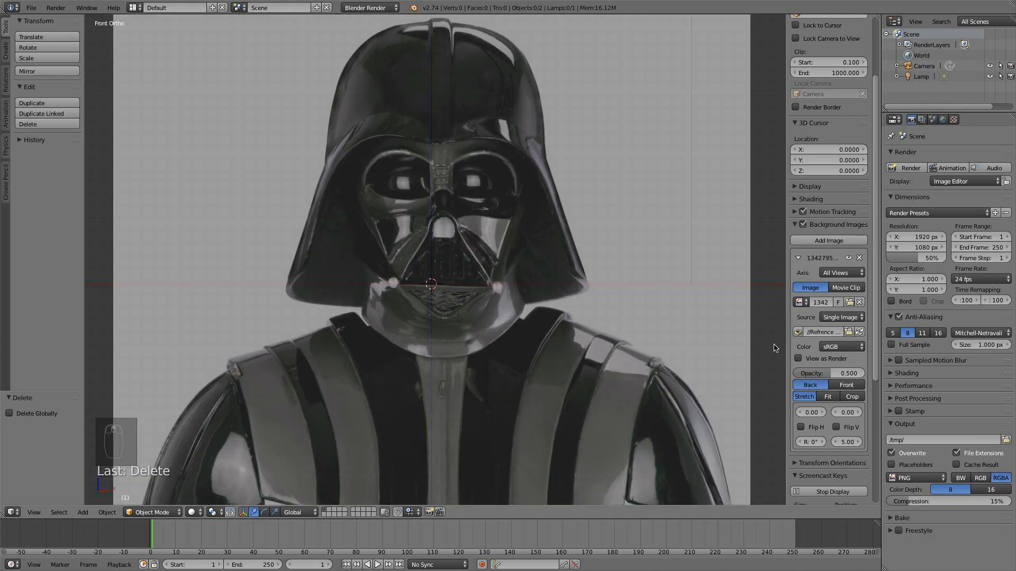
pyautogui.scroll(-2, 823, 355)
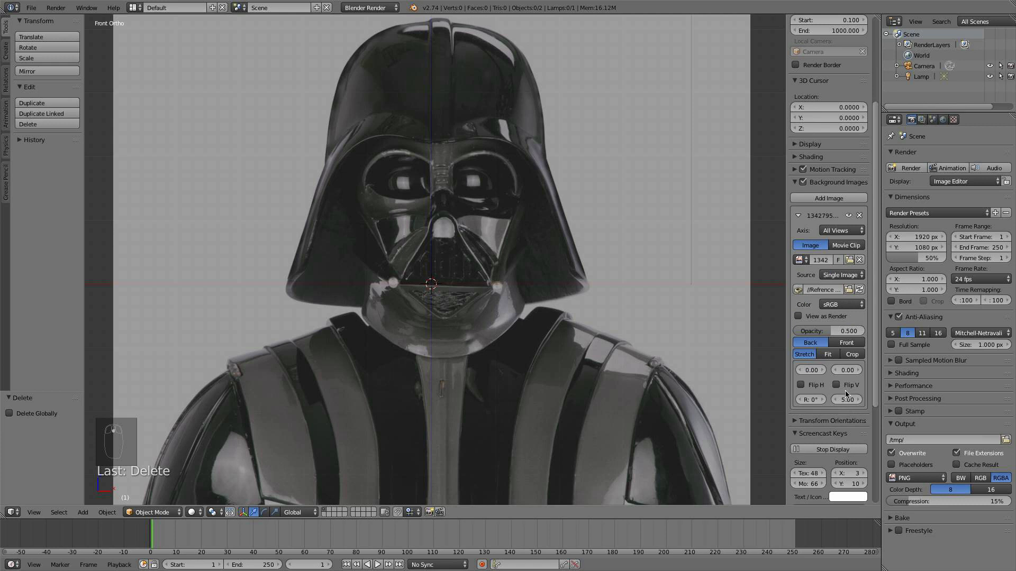
pyautogui.scroll(2, 846, 391)
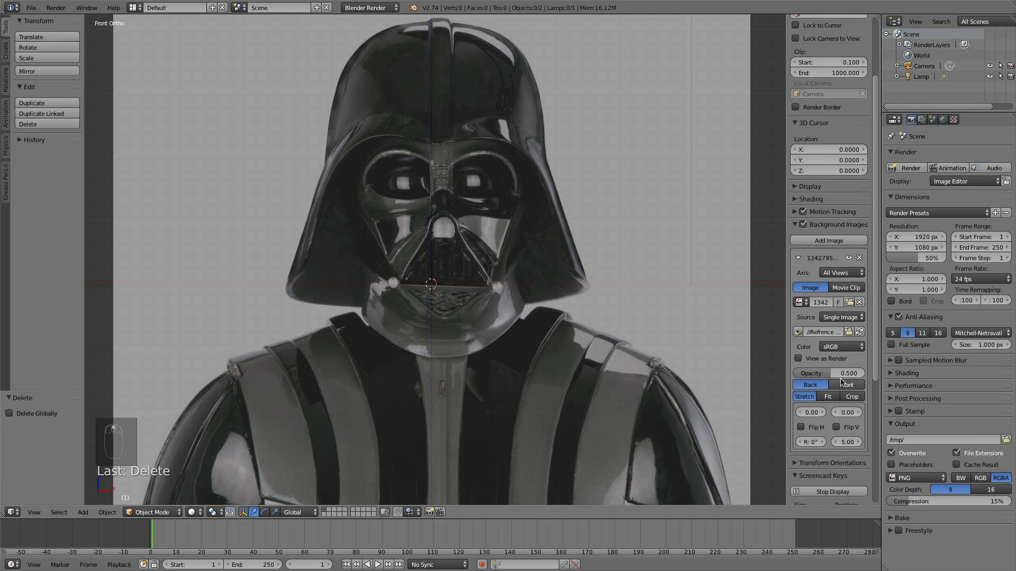
pyautogui.click(799, 412)
pyautogui.click(799, 412)
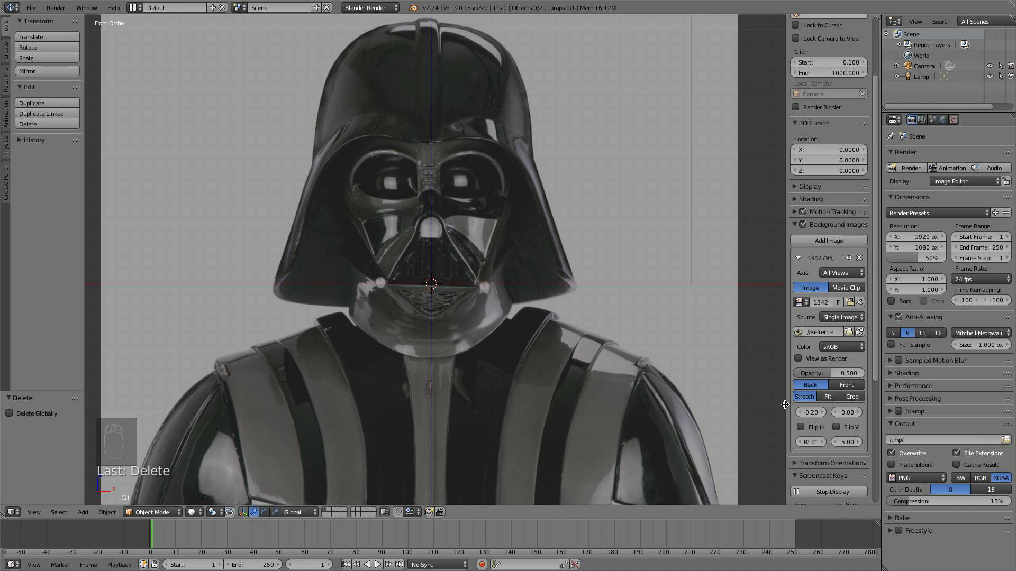
pyautogui.moveTo(787, 404); pyautogui.dragTo(728, 396)
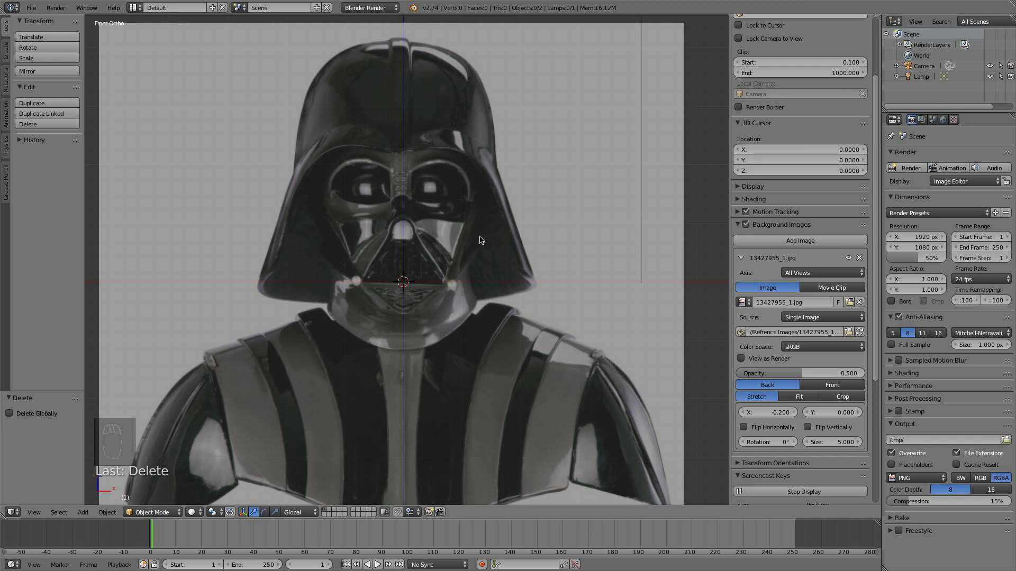
# Restrict the 13427955_1.jpg background image to the Front view axis and check it from the right and front views
pyautogui.press('KP_3')
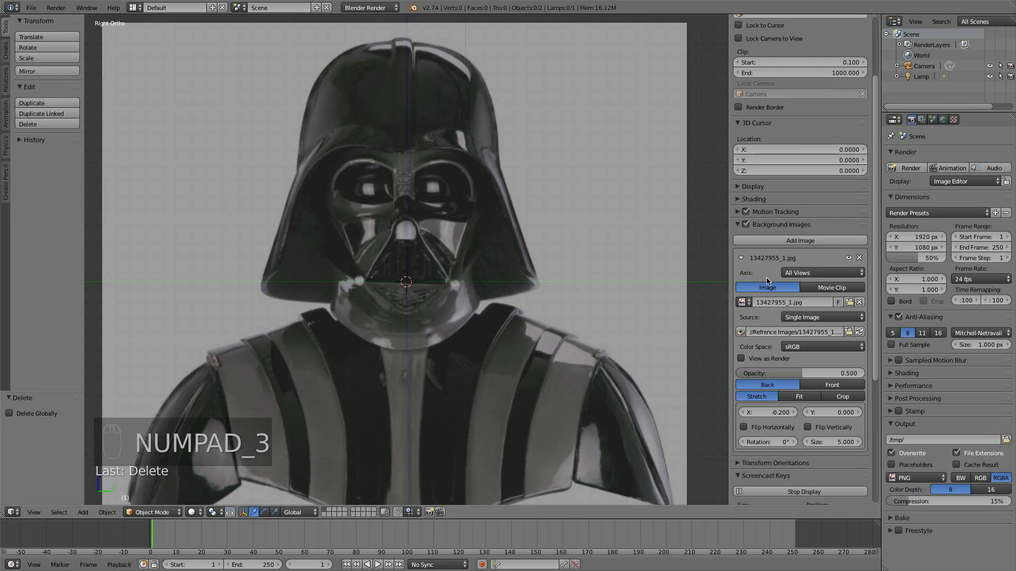
pyautogui.click(815, 271)
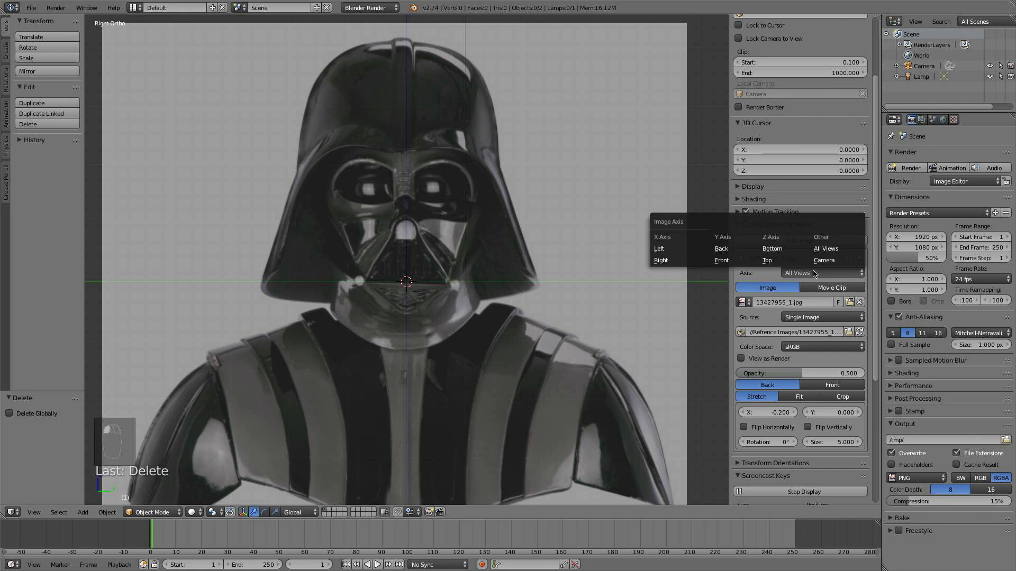
pyautogui.click(725, 258)
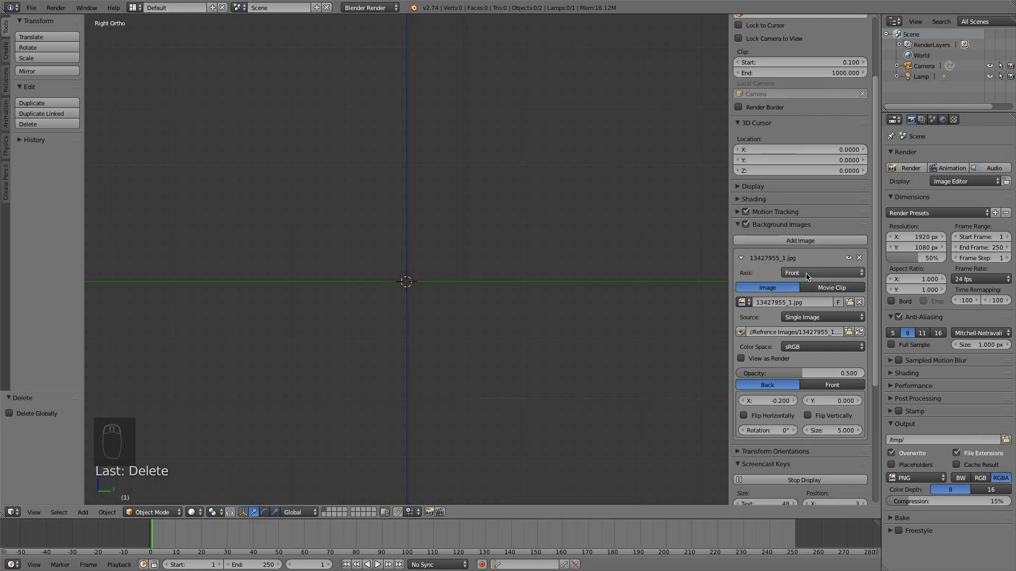
pyautogui.press('KP_1')
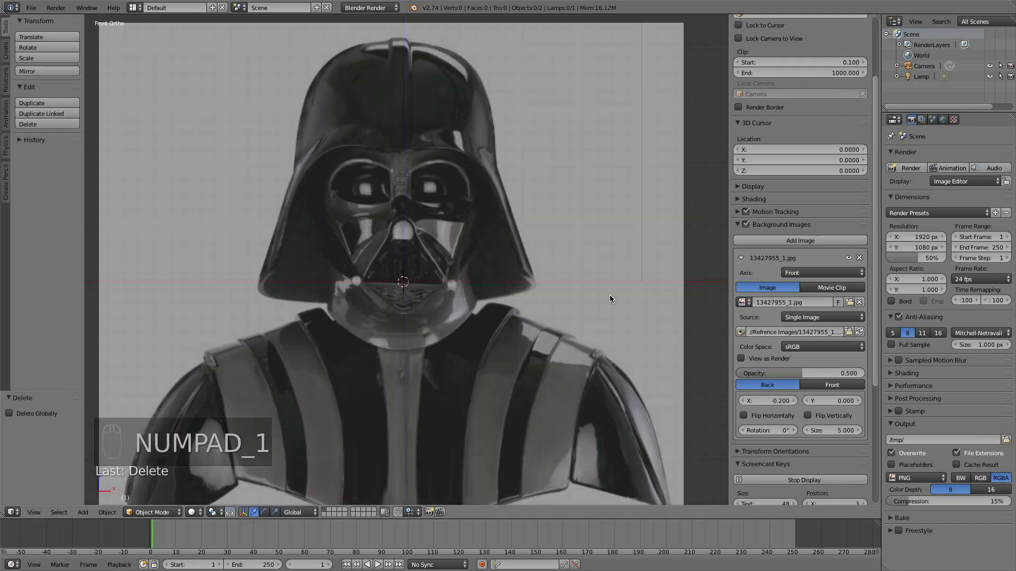
# Switch to the right orthographic view and add a second background image slot
pyautogui.press('KP_3')
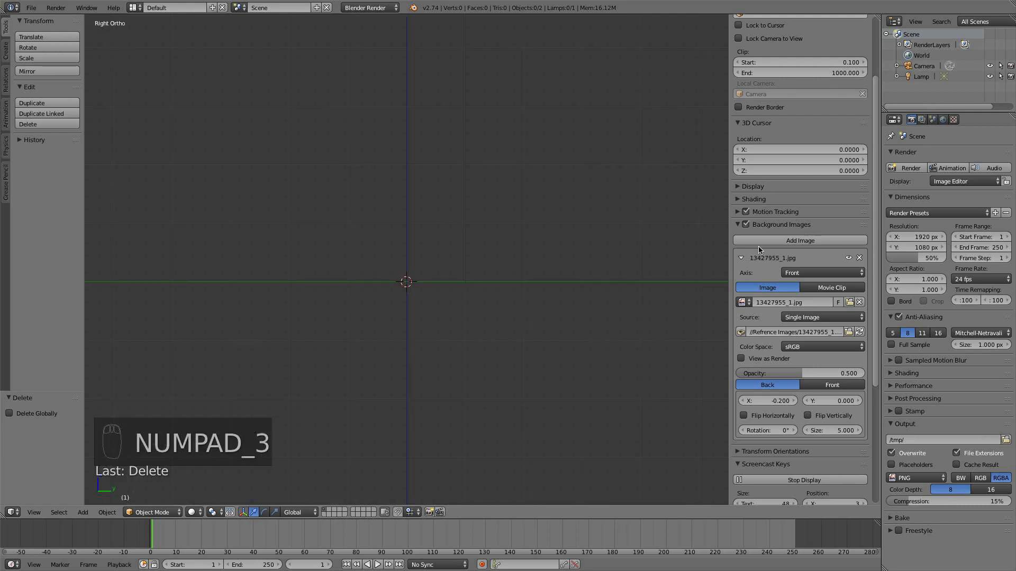
pyautogui.click(777, 242)
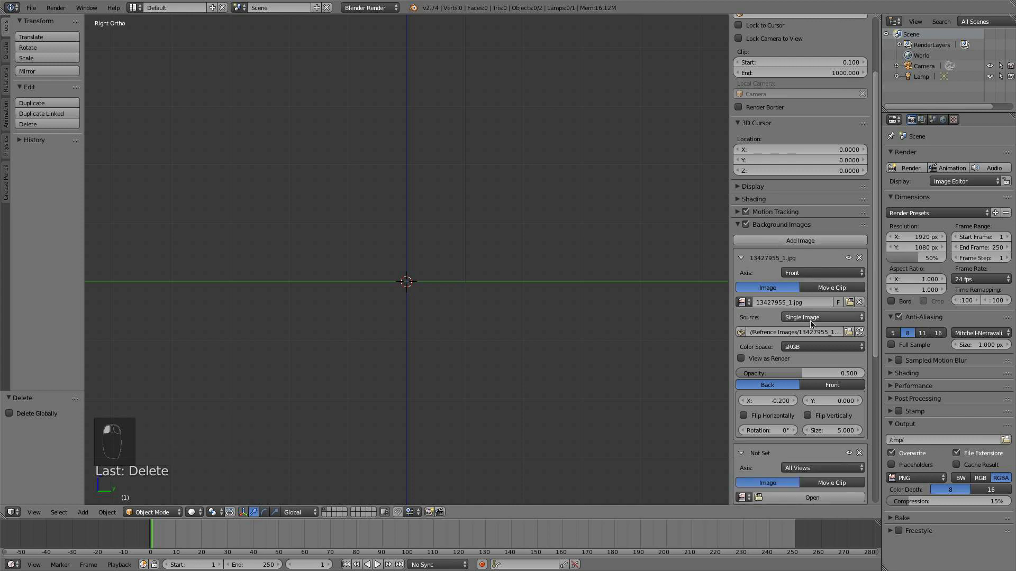
pyautogui.scroll(-6, 815, 317)
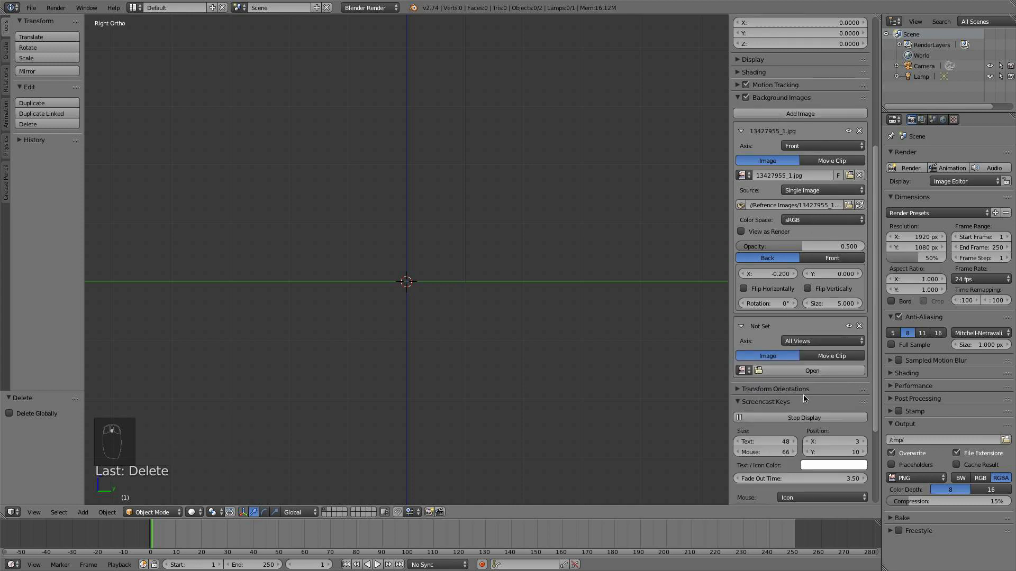
pyautogui.click(804, 401)
# Load the 3d_darth_vader side-view image from the Refrence Images folder into the second background image slot, browsing the files as thumbnails
pyautogui.click(821, 373)
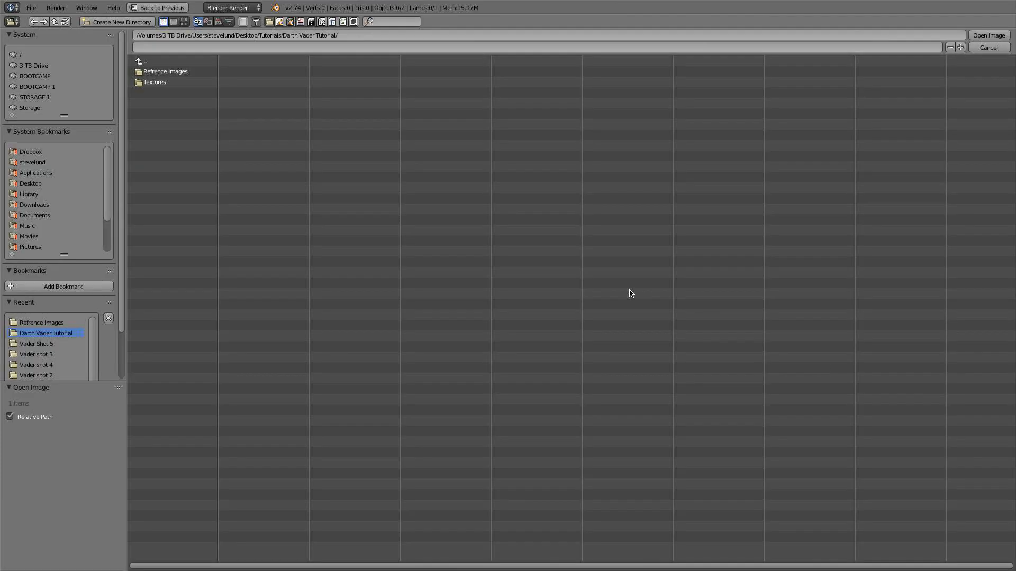
pyautogui.click(183, 80)
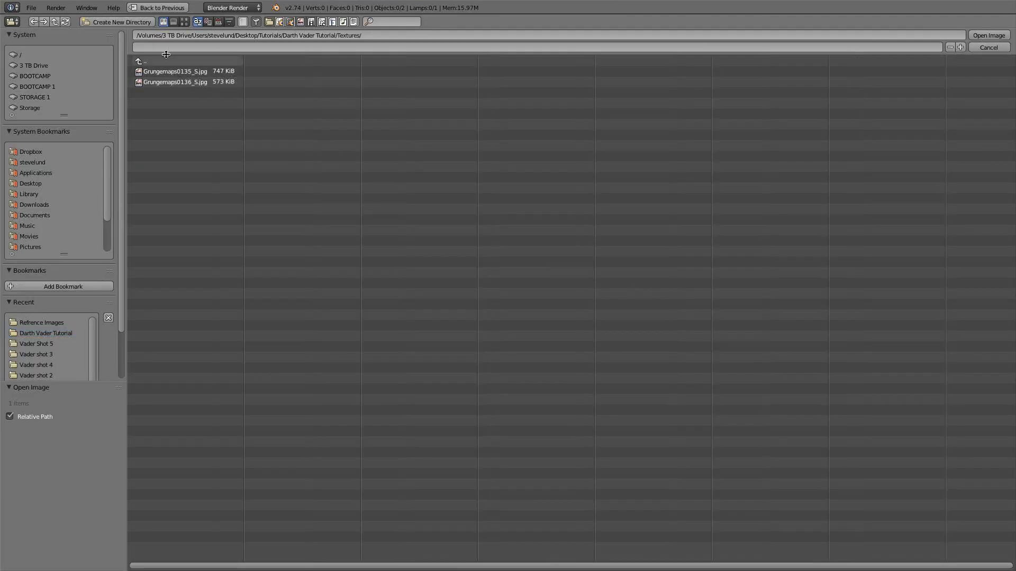
pyautogui.click(165, 63)
pyautogui.click(176, 73)
pyautogui.click(184, 22)
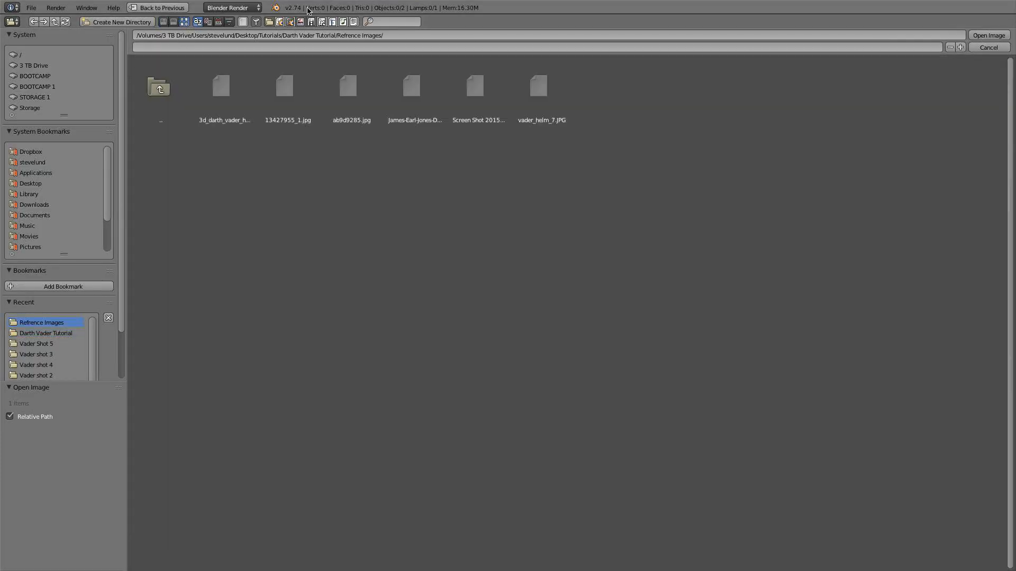
pyautogui.doubleClick(238, 93)
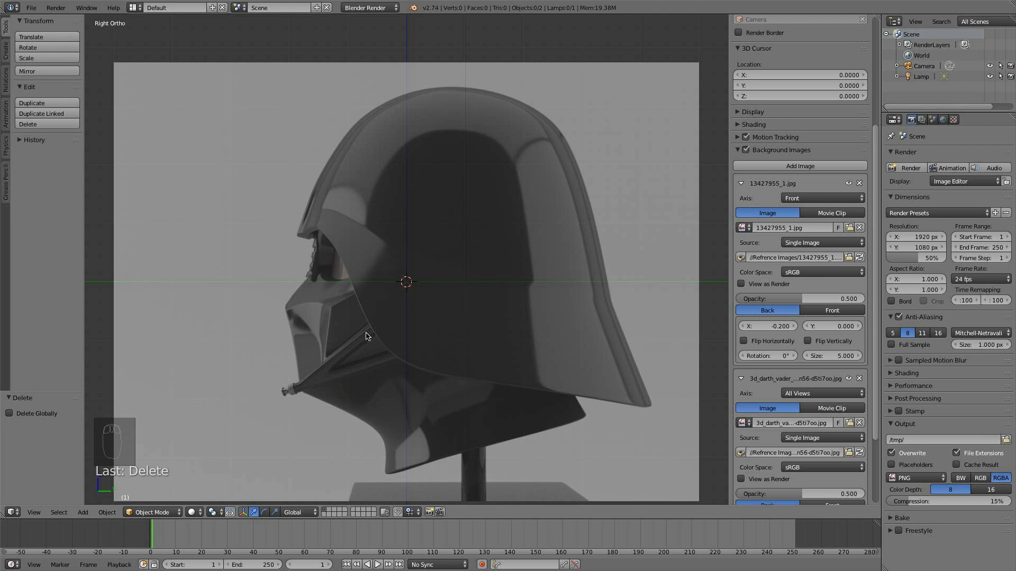
# Set the side-view background image's offset to Y 2.500 and X -0.700 to align the helmet with the origin axes
pyautogui.scroll(3, 402, 288)
pyautogui.scroll(-2, 821, 426)
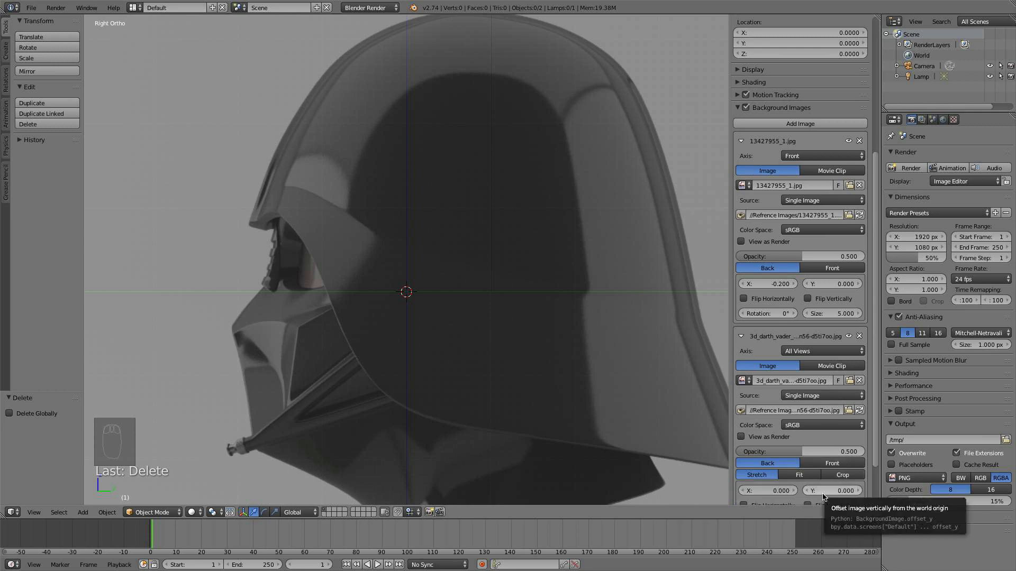
pyautogui.click(782, 491)
pyautogui.click(808, 491)
pyautogui.moveTo(826, 491); pyautogui.dragTo(919, 491)
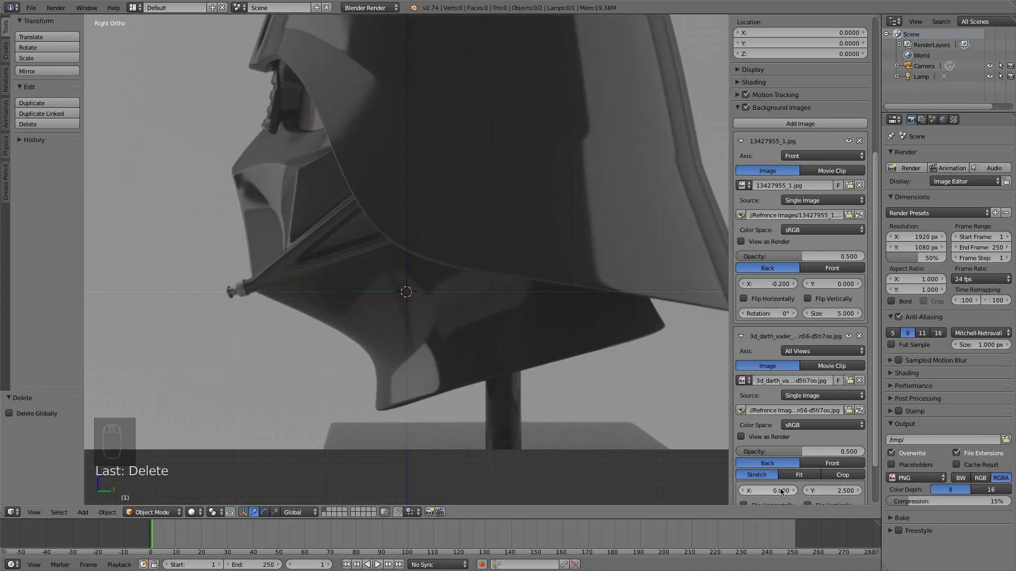
pyautogui.moveTo(780, 491); pyautogui.dragTo(731, 491)
pyautogui.scroll(-3, 506, 227)
pyautogui.keyDown('shift'); pyautogui.moveTo(511, 233); pyautogui.dragTo(513, 316, button='middle'); pyautogui.keyUp('shift')
pyautogui.scroll(1, 403, 199)
pyautogui.keyDown('shift'); pyautogui.moveTo(400, 197); pyautogui.dragTo(391, 238, button='middle'); pyautogui.keyUp('shift')
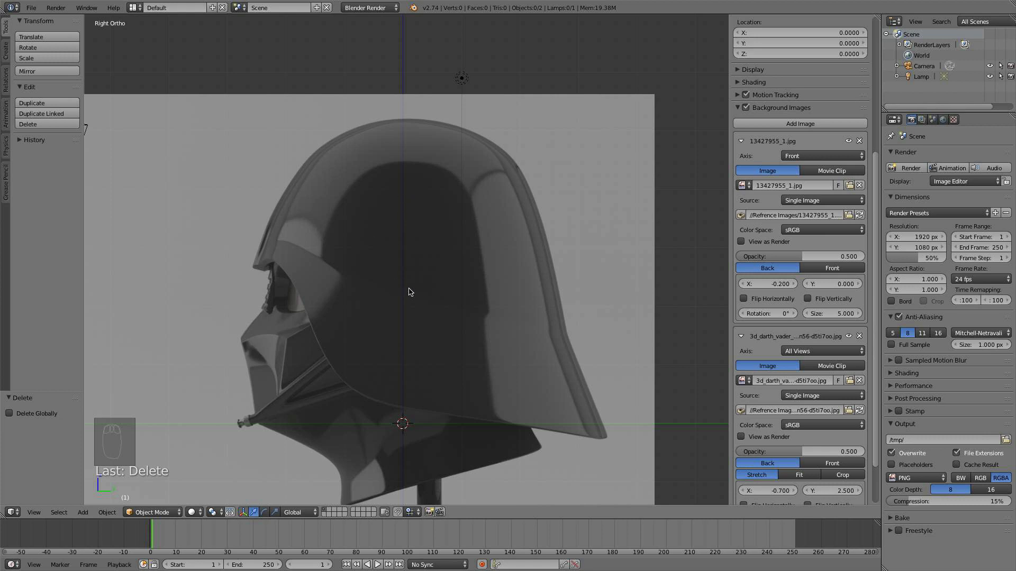
# Restrict the side-view background image to the Right view axis and check it from the right and front views
pyautogui.moveTo(409, 292); pyautogui.dragTo(522, 286, button='middle')
pyautogui.press('KP_1')
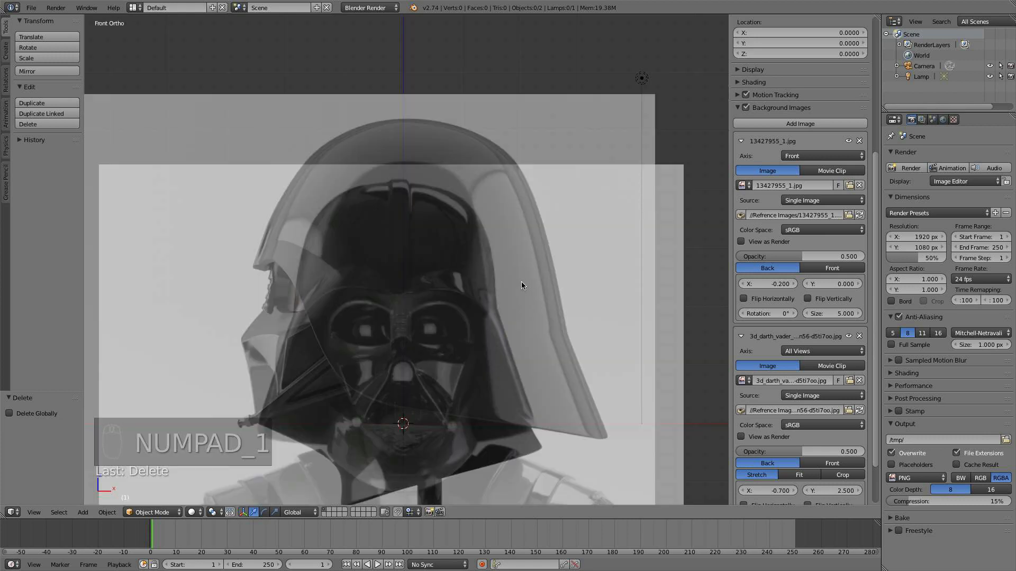
pyautogui.keyDown('shift'); pyautogui.moveTo(470, 358); pyautogui.dragTo(467, 317, button='middle'); pyautogui.keyUp('shift')
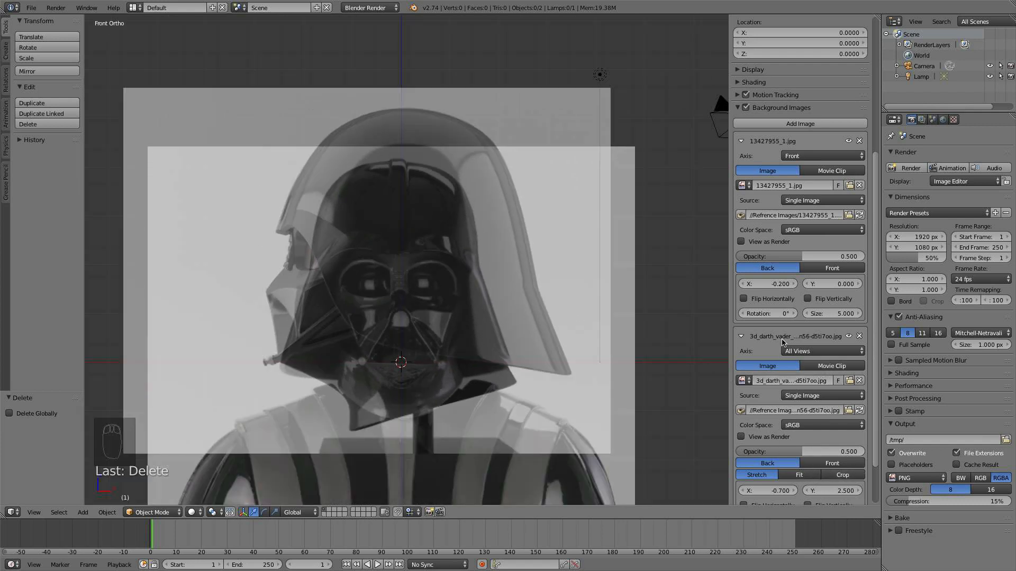
pyautogui.click(803, 352)
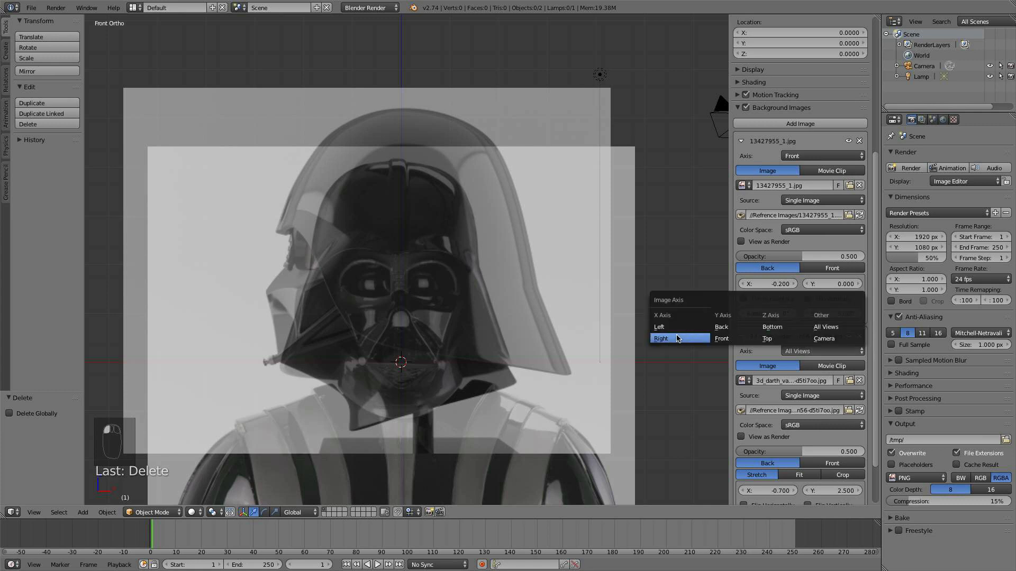
pyautogui.click(681, 339)
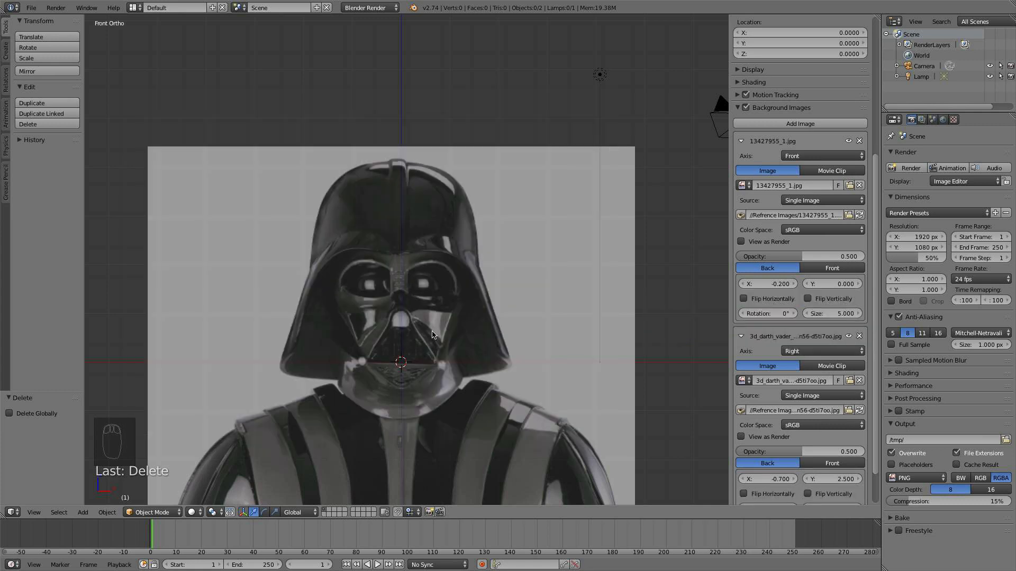
pyautogui.press('KP_3')
pyautogui.press('KP_1')
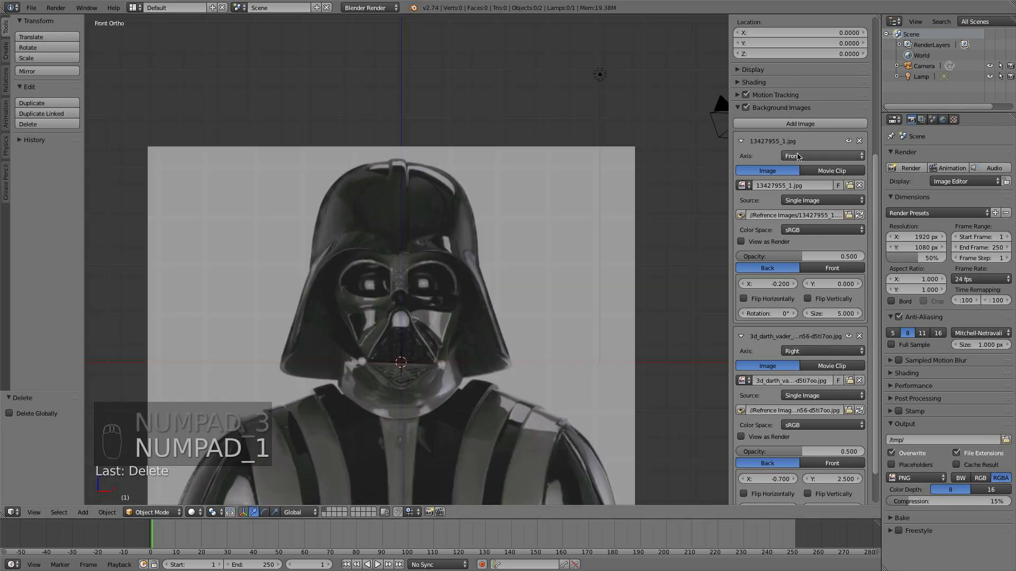
# Add a UV sphere with 32 segments, 16 rings and size 1.000 at the origin in the front view
pyautogui.scroll(3, 386, 273)
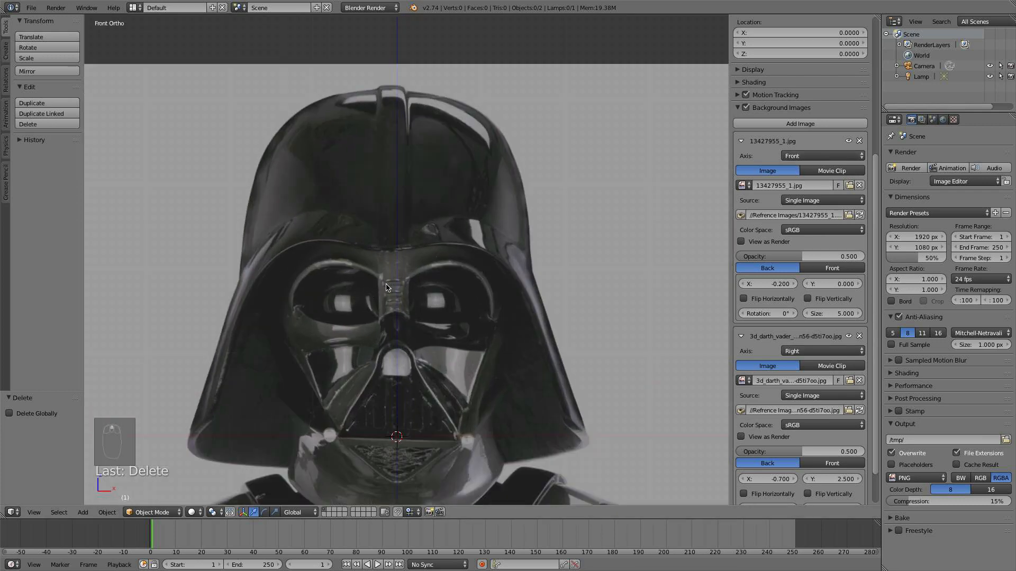
pyautogui.hotkey('shift', 'a')
pyautogui.moveTo(378, 290)
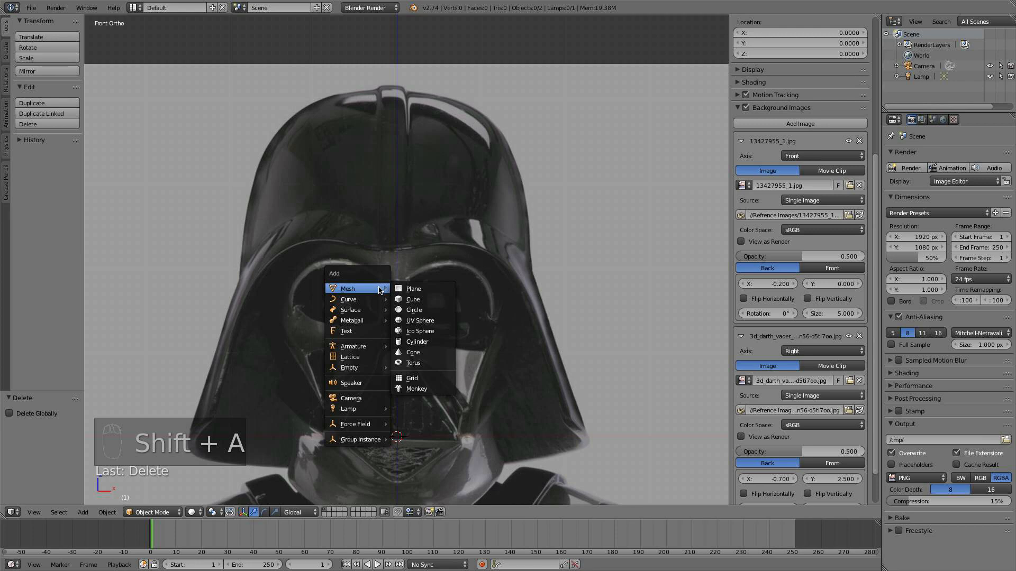
pyautogui.click(434, 320)
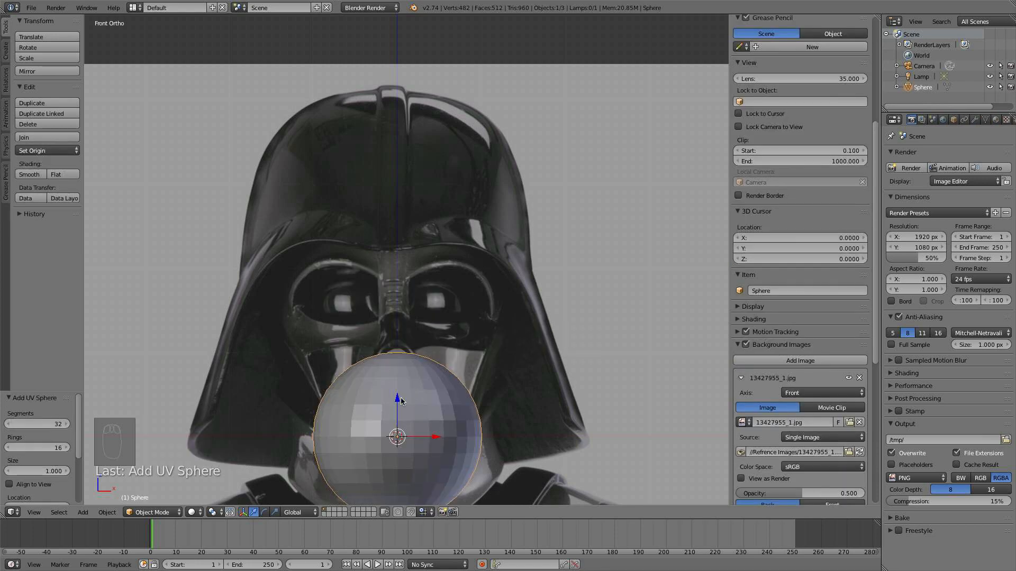
# Edit the sphere's mesh and delete the visible vertices below its equator
pyautogui.press('Tab')
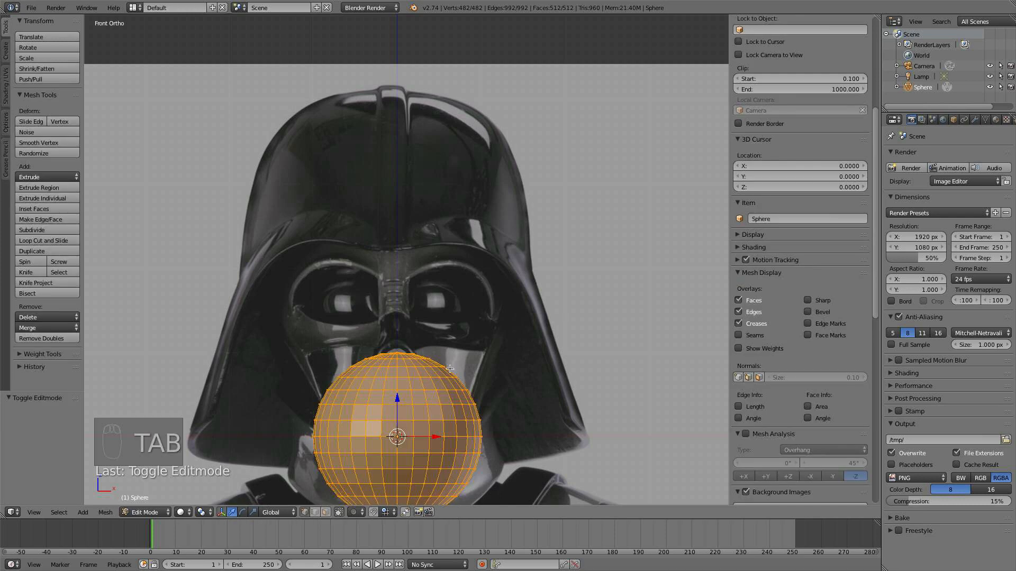
pyautogui.keyDown('shift'); pyautogui.moveTo(447, 419); pyautogui.dragTo(438, 332, button='middle'); pyautogui.keyUp('shift')
pyautogui.press('a')
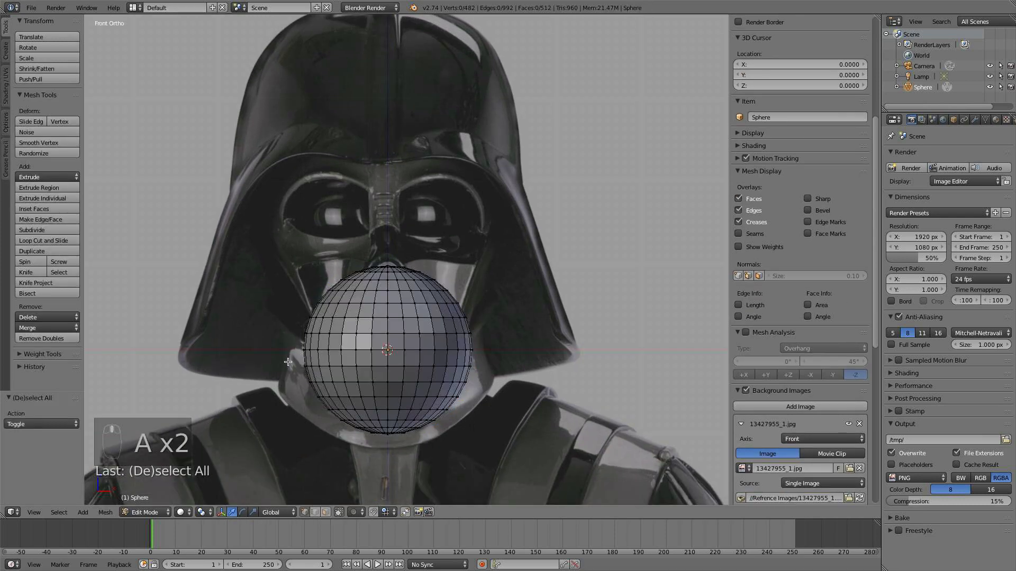
pyautogui.press('b')
pyautogui.moveTo(287, 362); pyautogui.dragTo(531, 468)
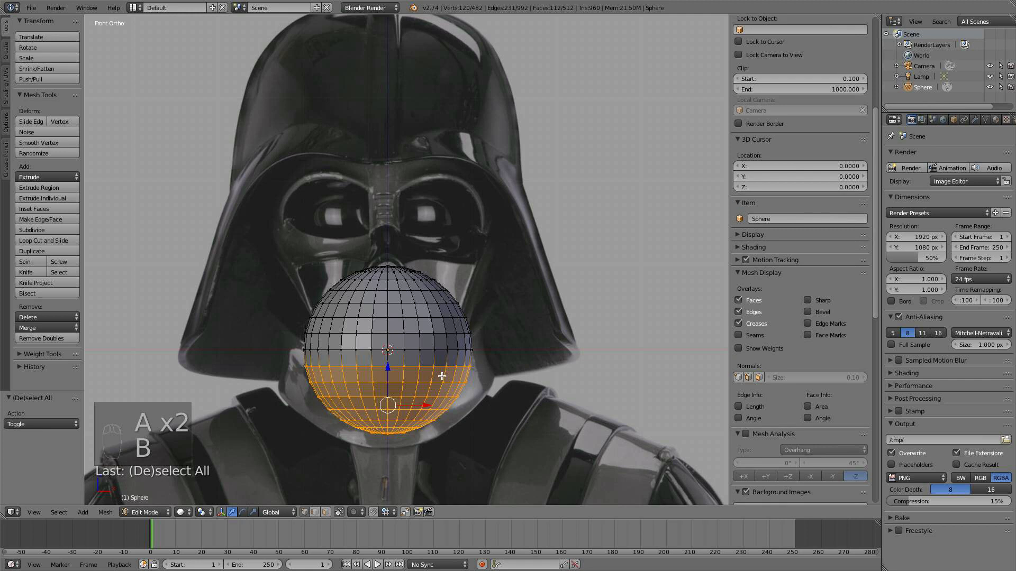
pyautogui.press('x')
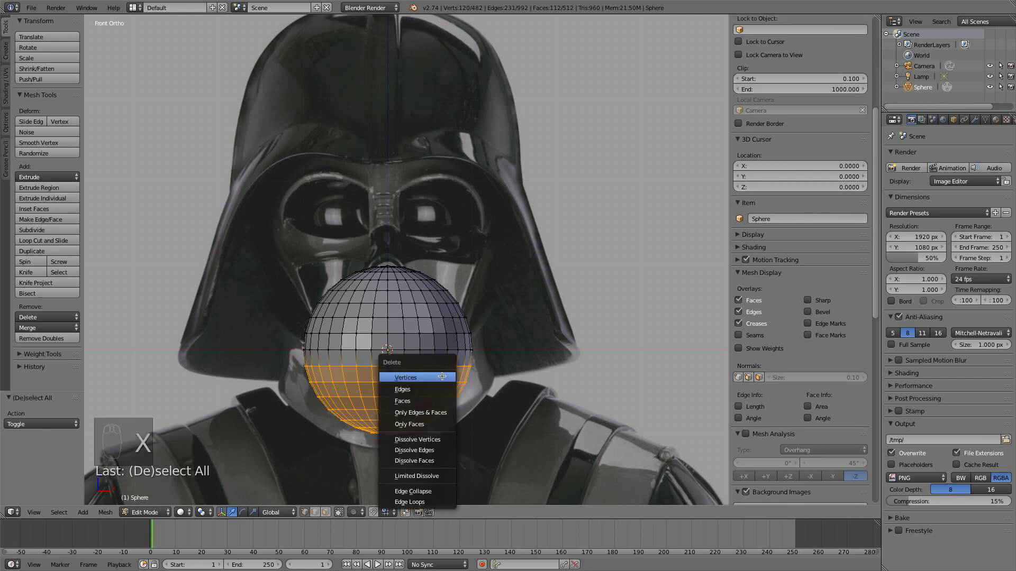
pyautogui.click(442, 377)
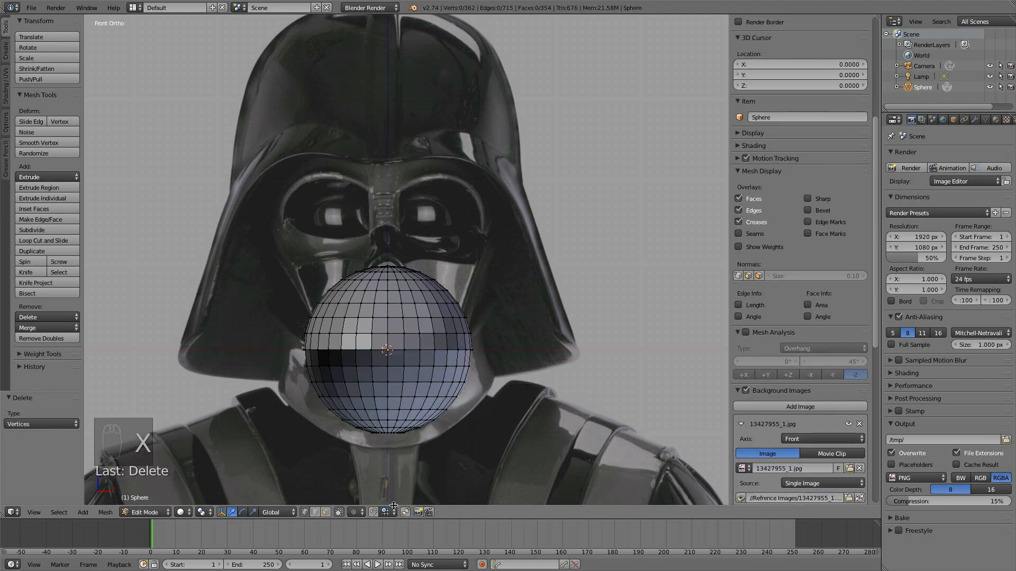
# Allow selection through the mesh and delete the remaining vertices below the sphere's equator
pyautogui.click(339, 513)
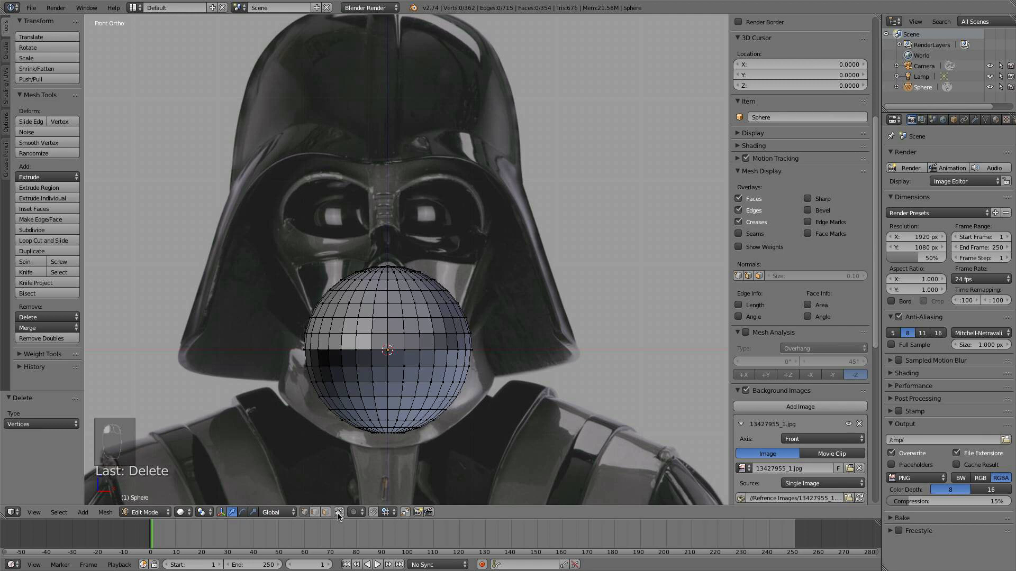
pyautogui.press('b')
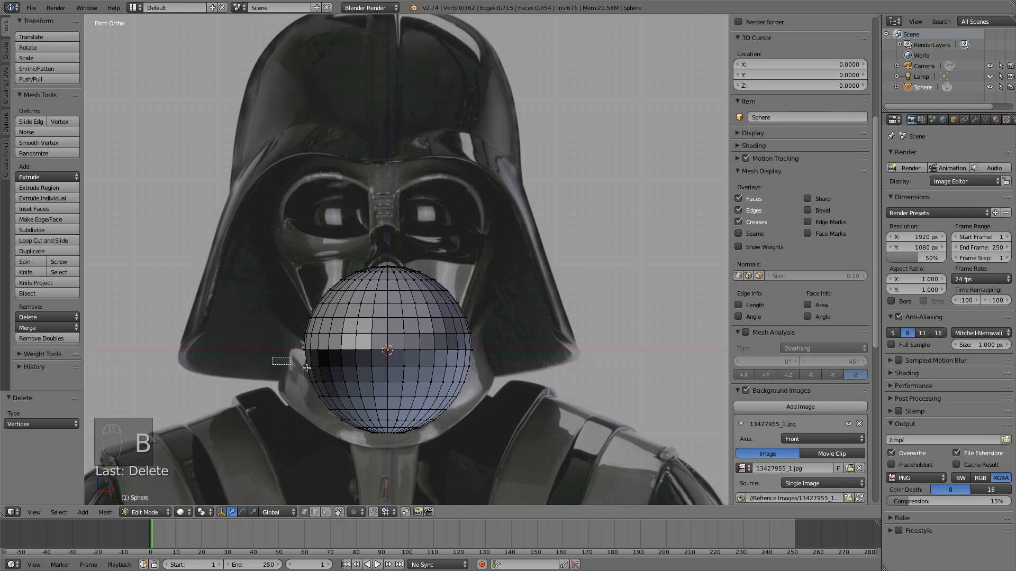
pyautogui.moveTo(272, 358); pyautogui.dragTo(550, 466)
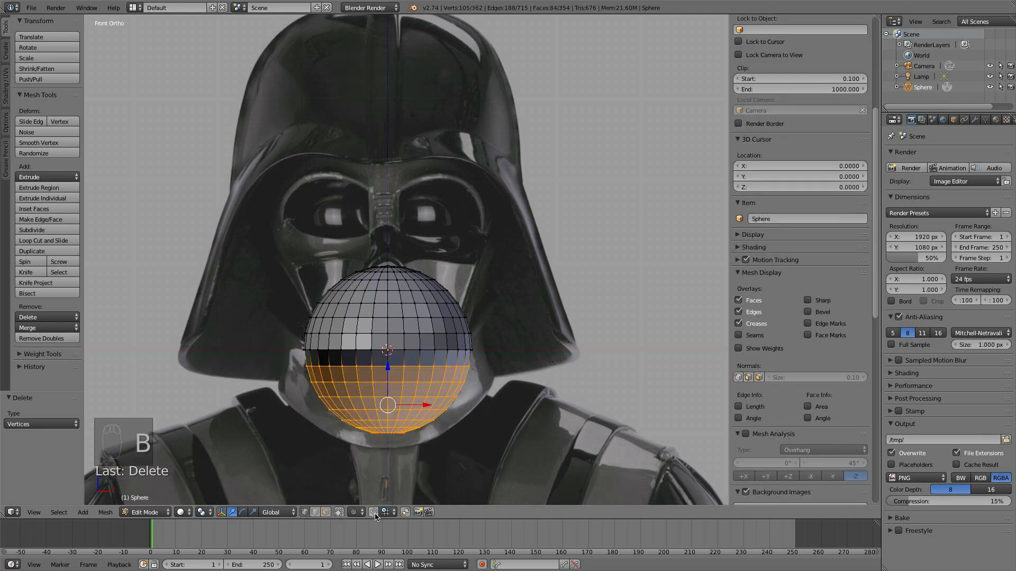
pyautogui.press('x')
pyautogui.click(375, 396)
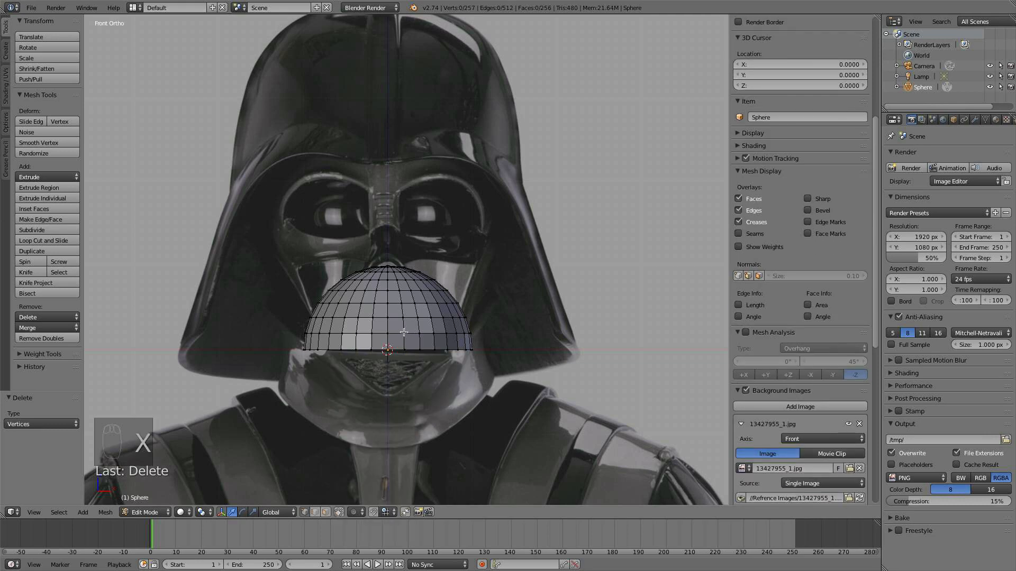
# Delete the vertices of the dome's half on the negative X side and return to Object Mode
pyautogui.press('a')
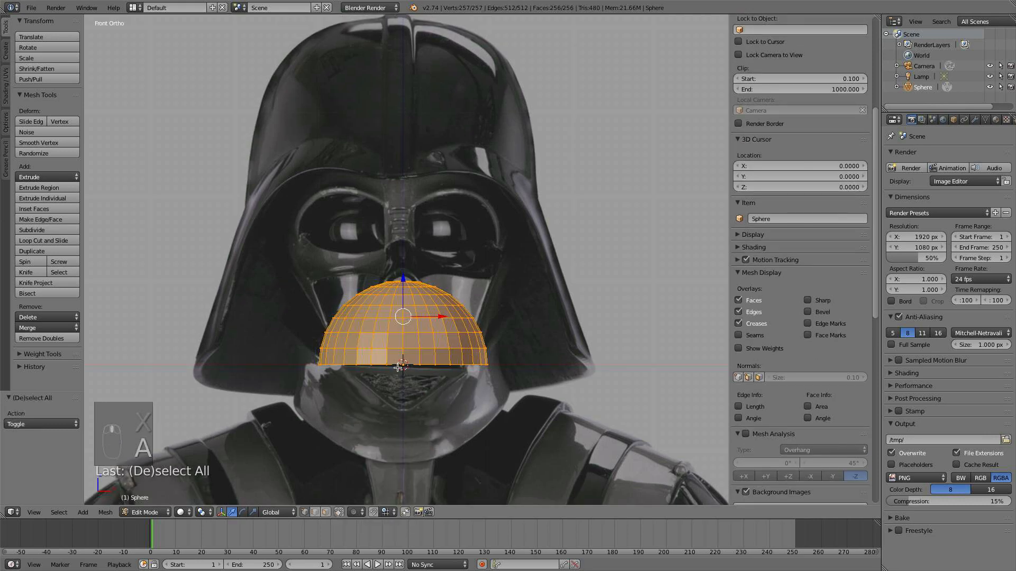
pyautogui.press('a')
pyautogui.press('b')
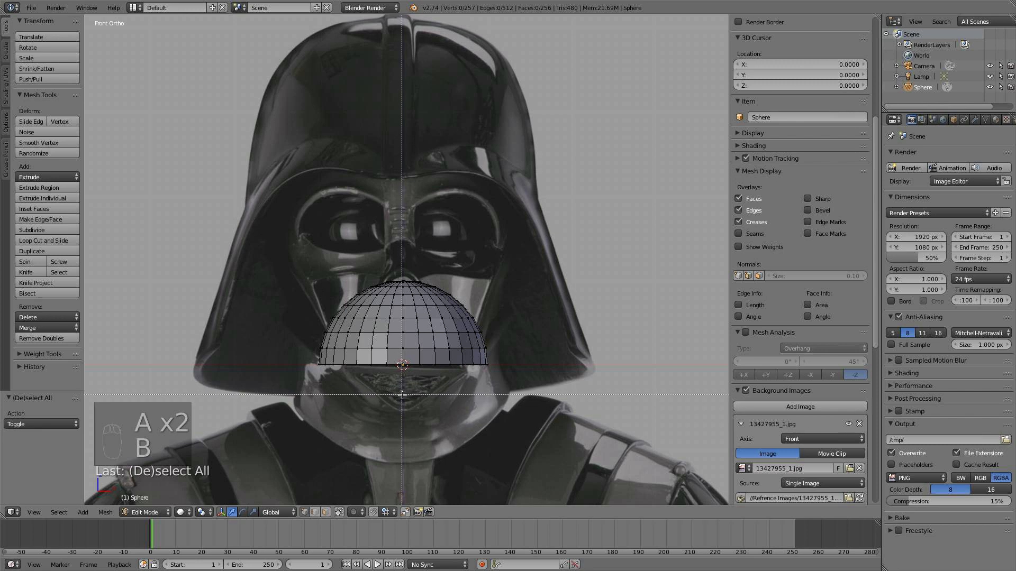
pyautogui.moveTo(402, 396); pyautogui.dragTo(266, 200)
pyautogui.press('x')
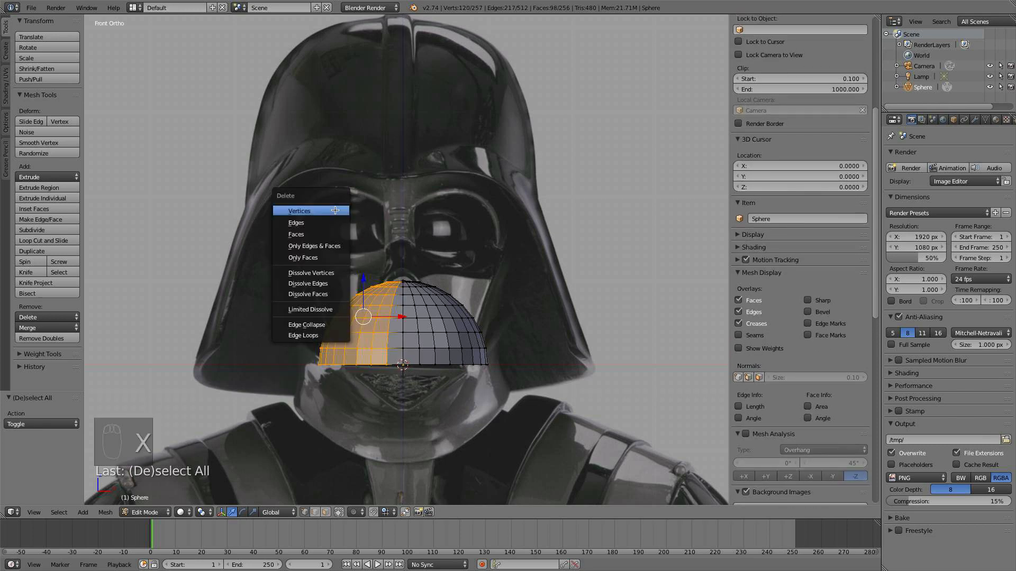
pyautogui.click(335, 210)
pyautogui.press('Tab')
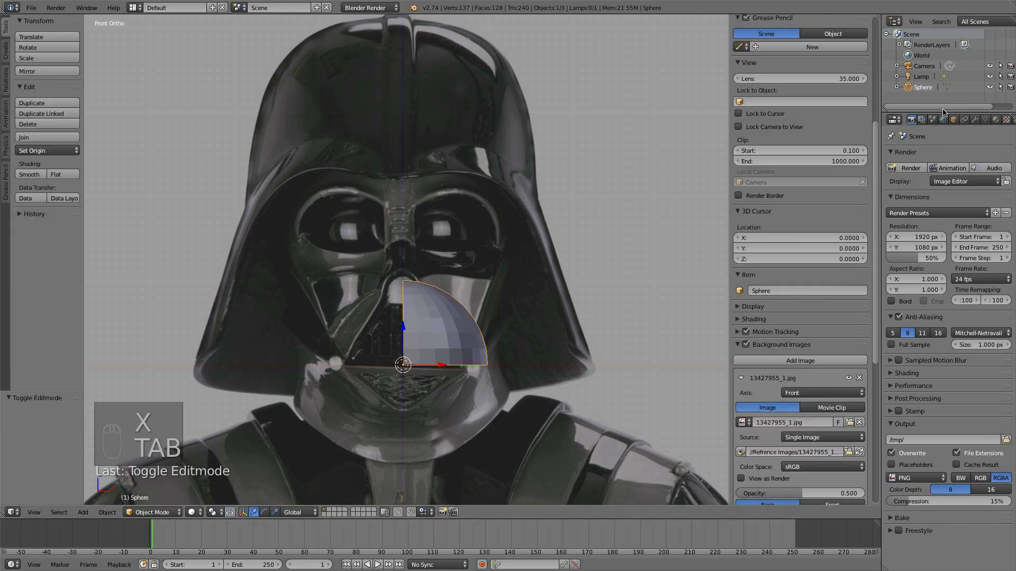
# Add a Mirror modifier on the X axis to the half dome and enable Clipping
pyautogui.click(974, 120)
pyautogui.click(947, 155)
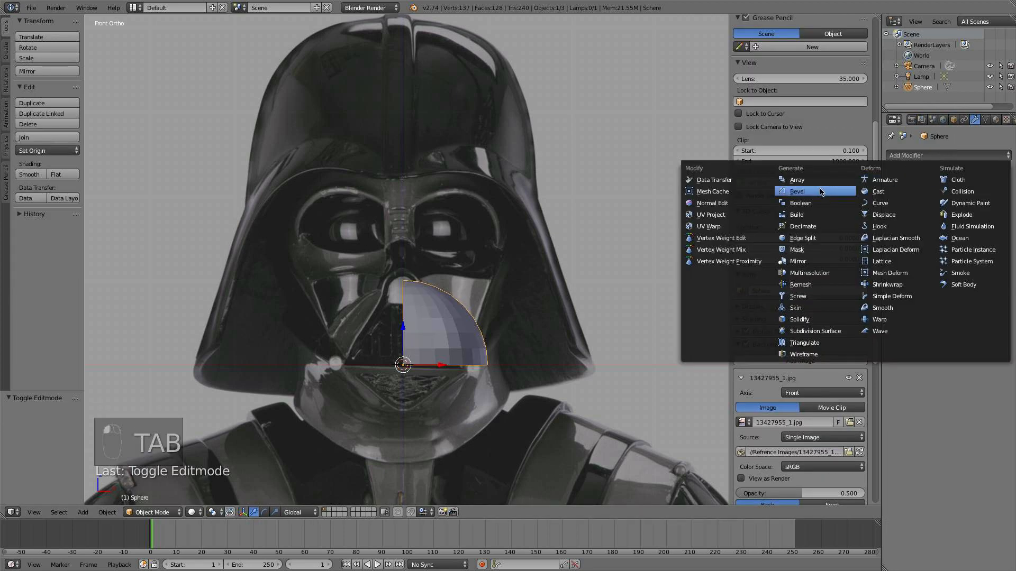
pyautogui.click(816, 261)
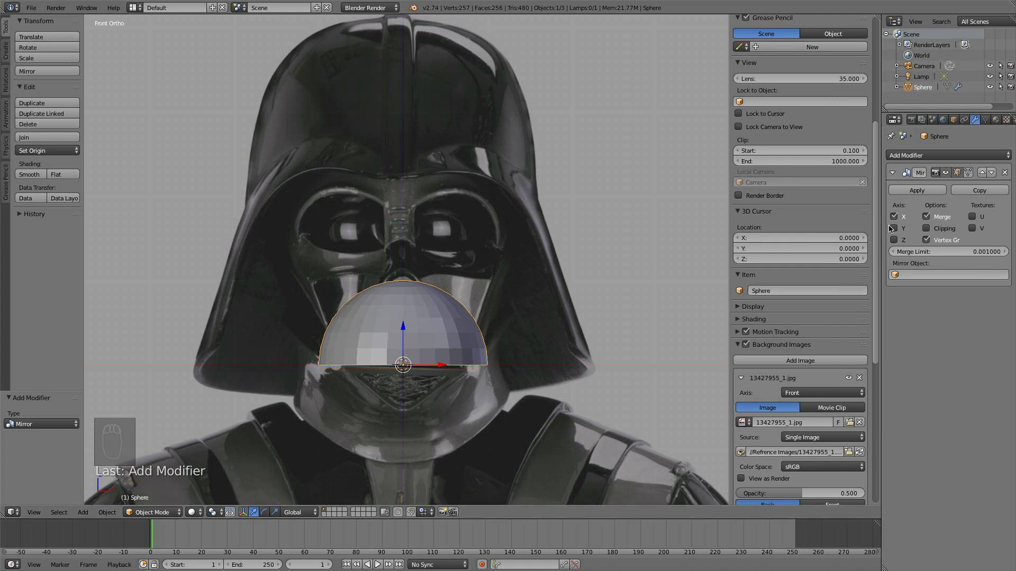
pyautogui.click(925, 228)
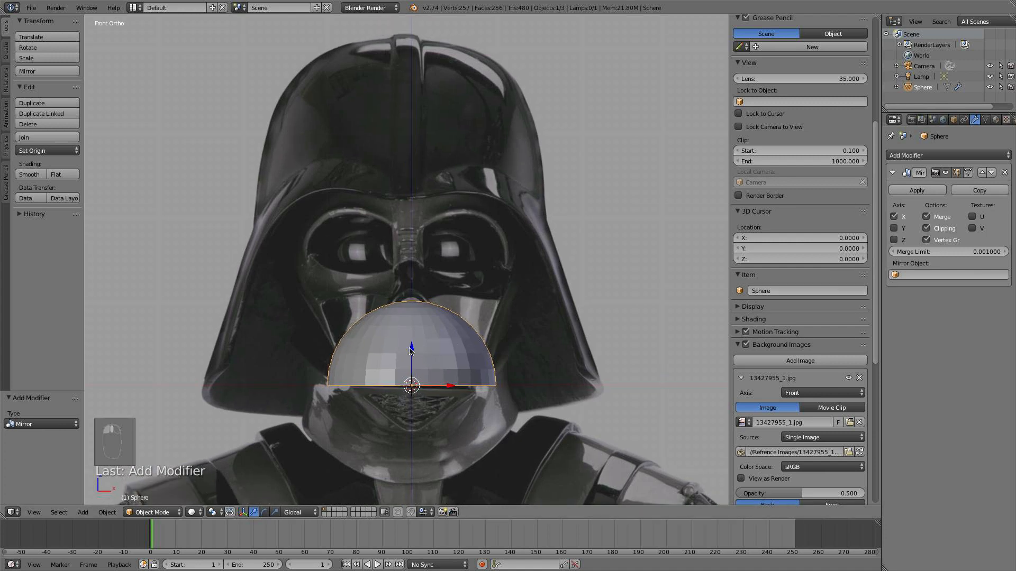
# Raise the dome 3.127 units along Z to the top of the helmet and scale it up about 1.4 times
pyautogui.press('g')
pyautogui.press('z')
pyautogui.click(427, 89)
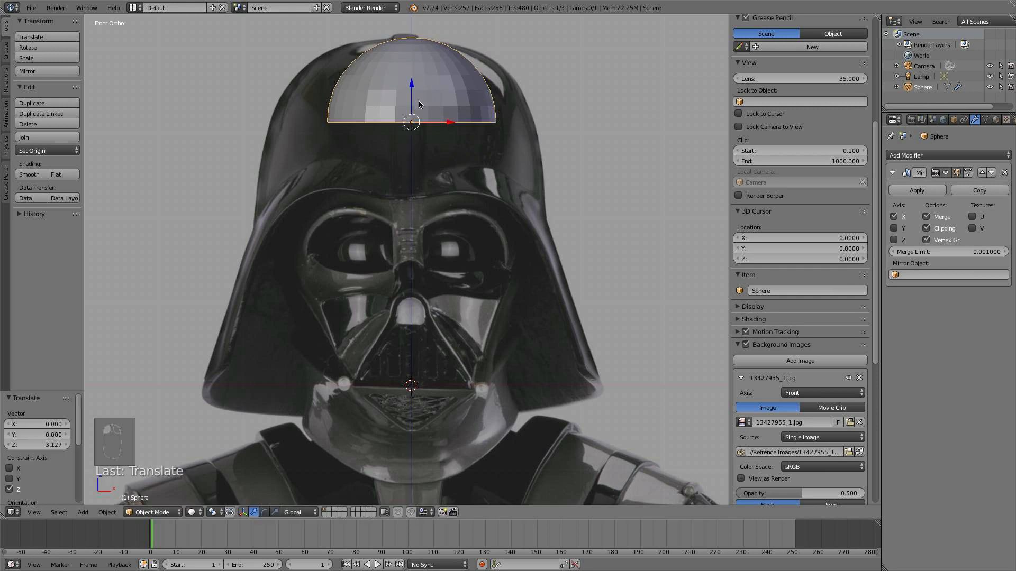
pyautogui.keyDown('shift'); pyautogui.moveTo(469, 139); pyautogui.dragTo(476, 210, button='middle'); pyautogui.keyUp('shift')
pyautogui.press('s')
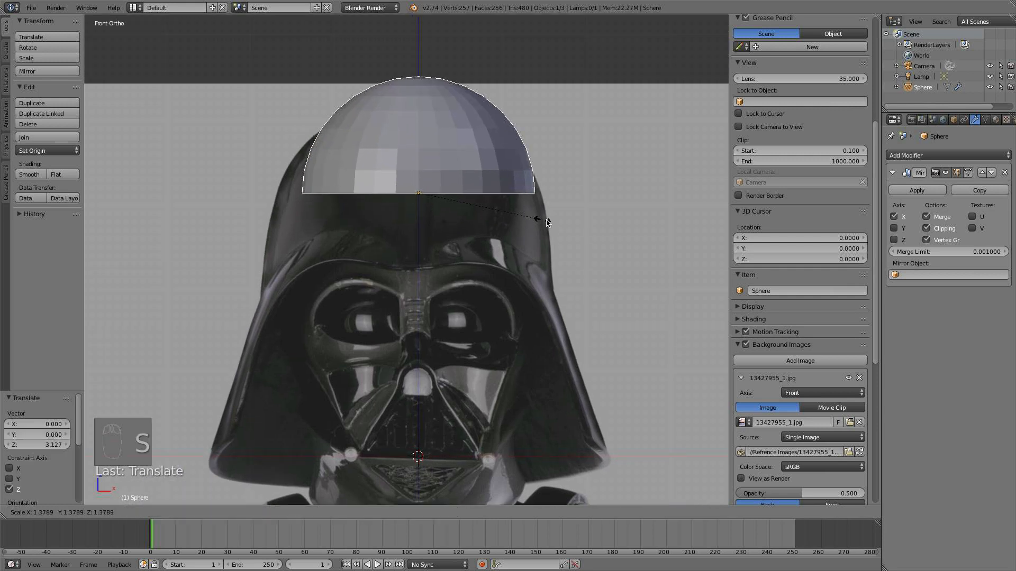
pyautogui.click(551, 220)
# Lower the dome by 0.684 units along Z and scale it by 1.125 to fit the helmet's crown in the front view
pyautogui.moveTo(414, 153); pyautogui.dragTo(403, 218)
pyautogui.press('s')
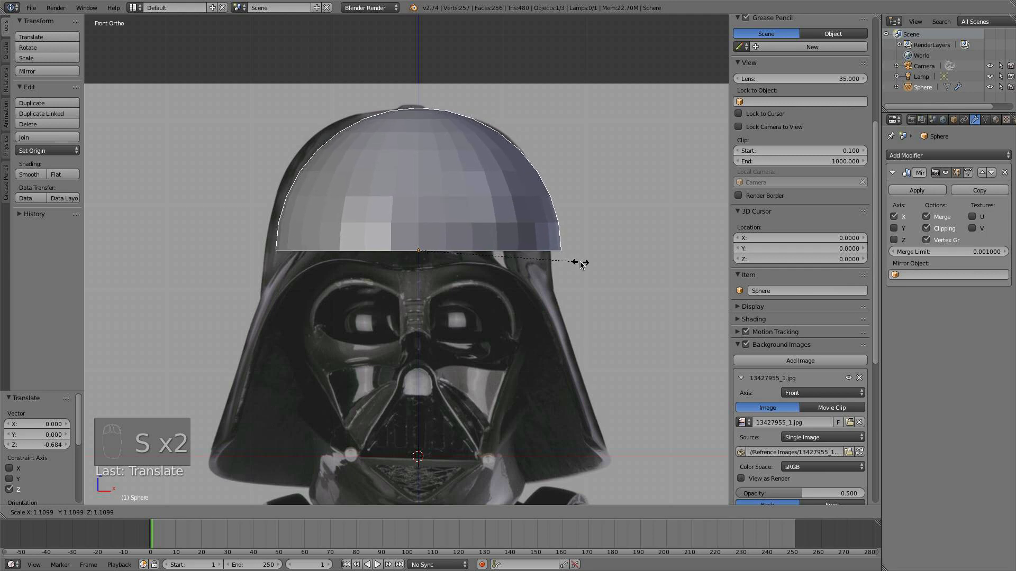
pyautogui.click(584, 263)
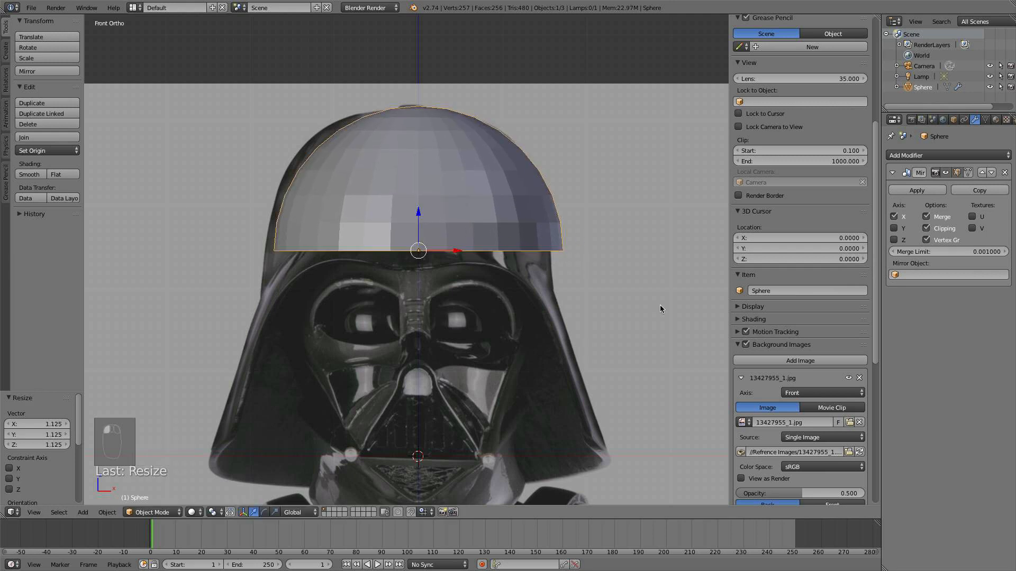
# Set the front reference image's X offset to -0.100 to centre the helmet on the dome
pyautogui.scroll(-2, 815, 373)
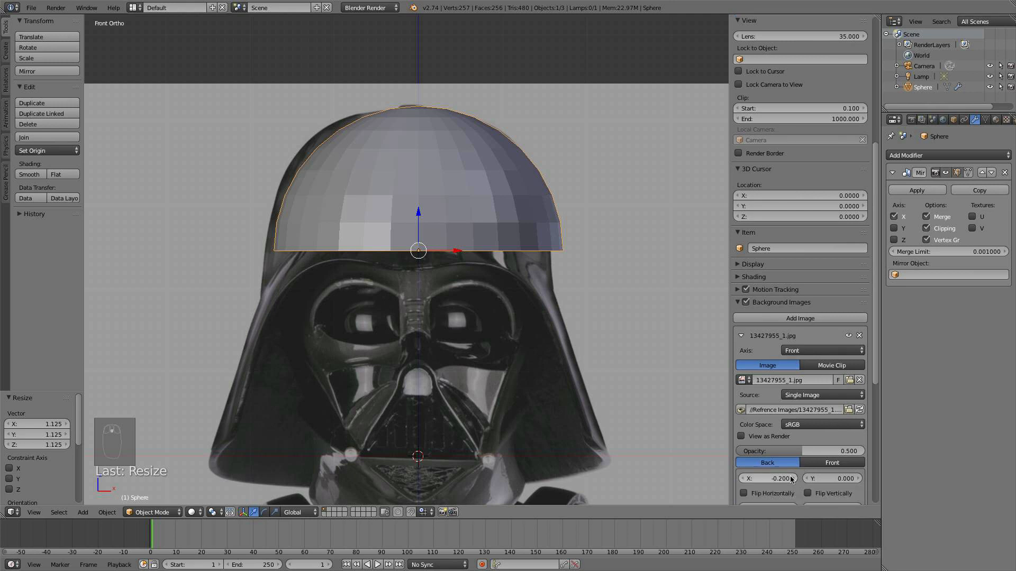
pyautogui.click(792, 480)
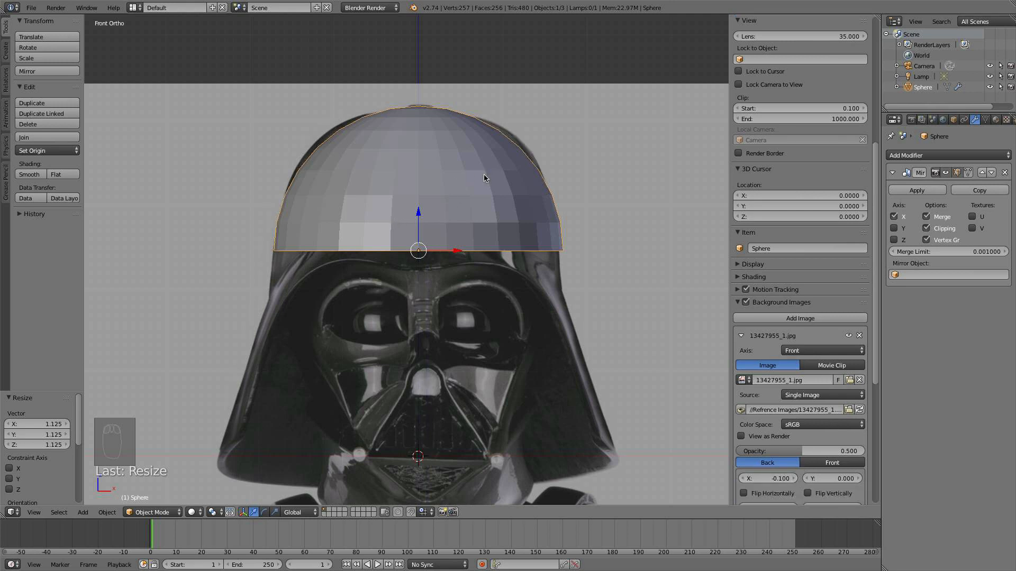
pyautogui.scroll(-3, 484, 185)
pyautogui.scroll(3, 447, 302)
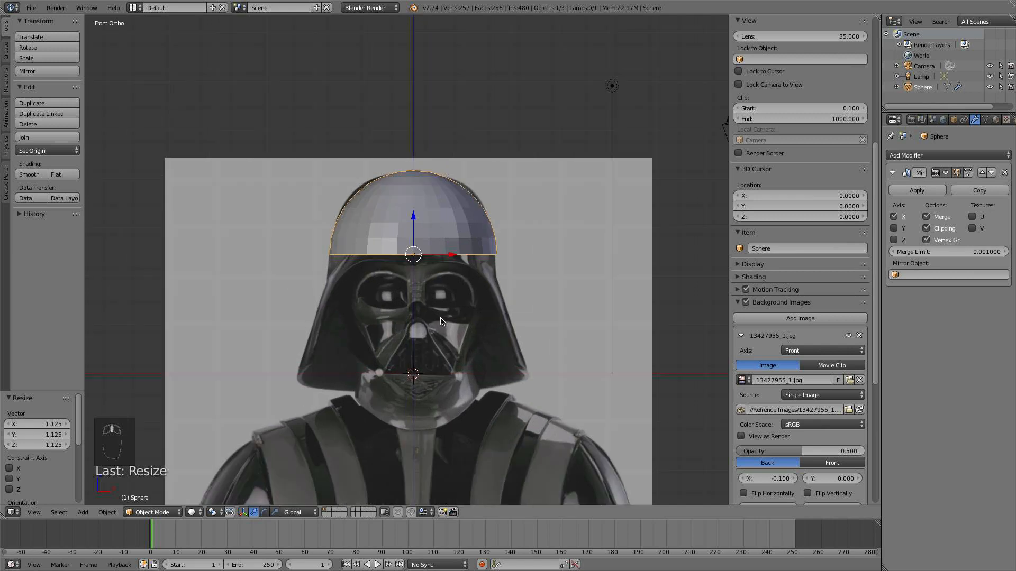
pyautogui.scroll(3, 495, 200)
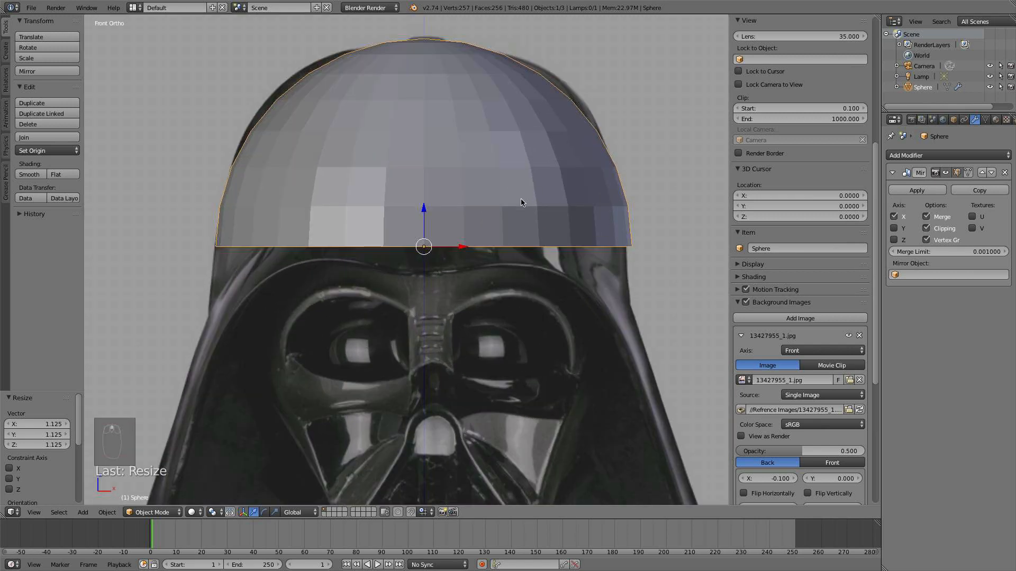
pyautogui.scroll(-3, 516, 247)
pyautogui.scroll(-1, 468, 203)
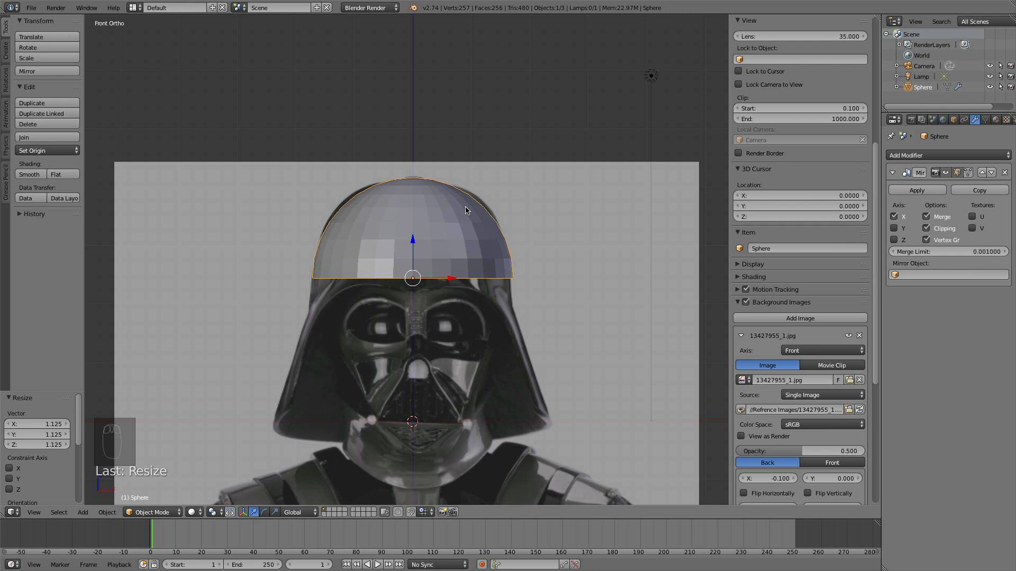
# Reduce the side reference image's size to 3.500 in the right view to bring its helmet down to the dome
pyautogui.press('KP_3')
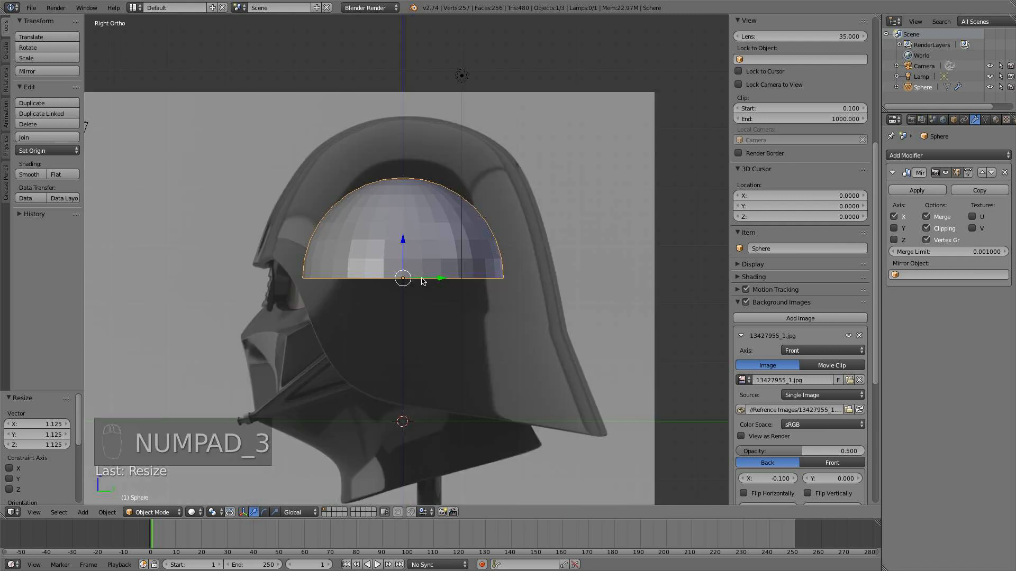
pyautogui.scroll(2, 422, 280)
pyautogui.scroll(-5, 799, 421)
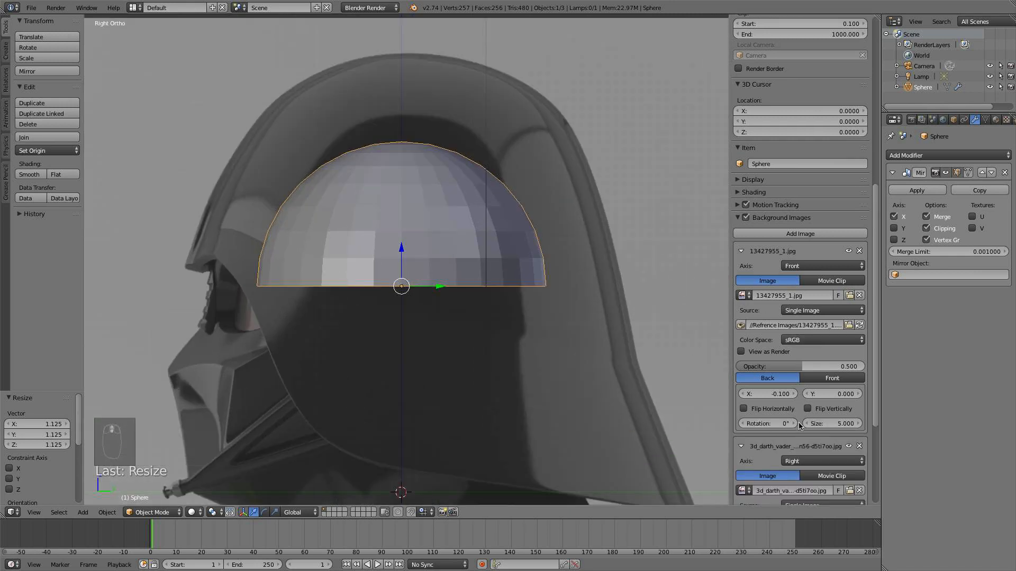
pyautogui.scroll(-5, 796, 423)
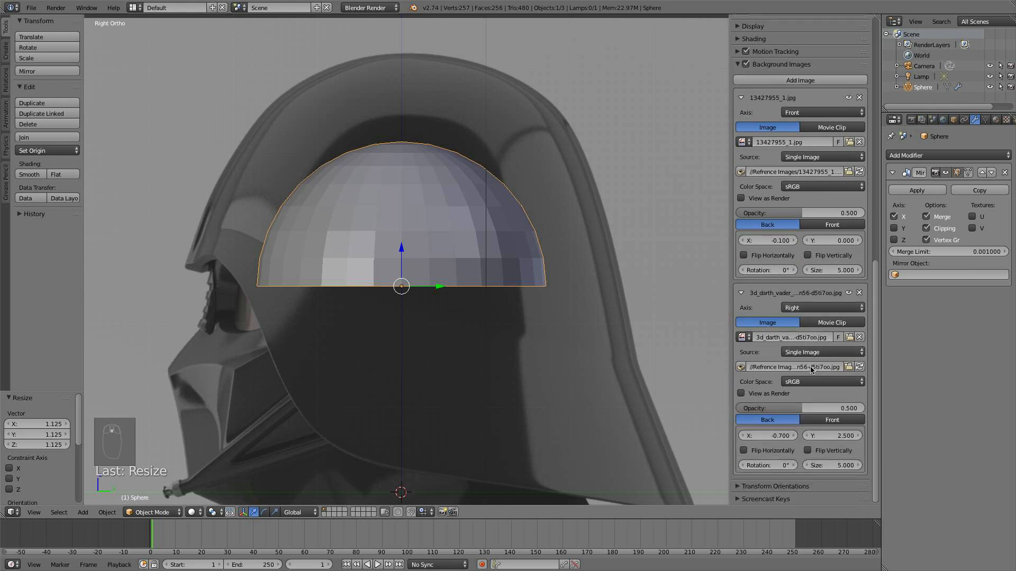
pyautogui.click(805, 465)
pyautogui.click(805, 465)
pyautogui.click(805, 465)
pyautogui.click(806, 464)
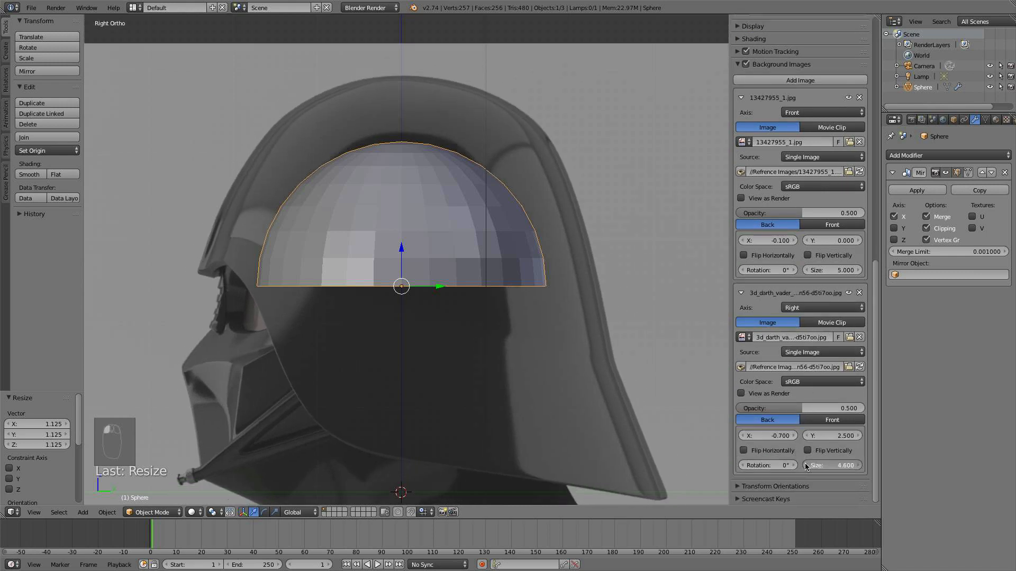
pyautogui.click(805, 465)
pyautogui.click(805, 465)
pyautogui.click(805, 464)
pyautogui.click(805, 465)
pyautogui.click(805, 465)
pyautogui.click(805, 464)
pyautogui.click(805, 464)
pyautogui.click(805, 464)
pyautogui.click(805, 464)
pyautogui.click(805, 465)
pyautogui.click(805, 465)
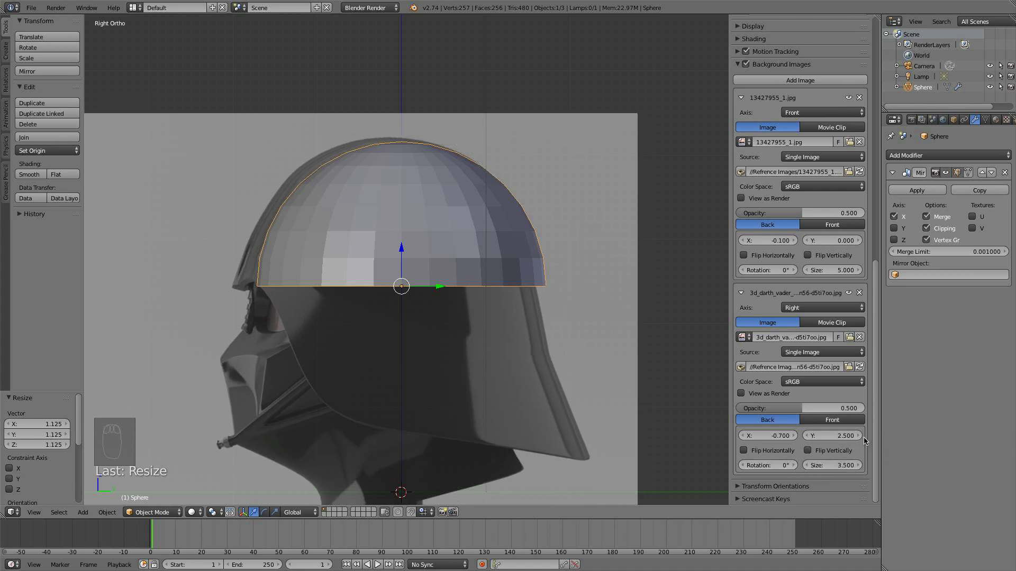
# Set the side reference image's X offset to -0.500 and its size to 3.400
pyautogui.click(794, 436)
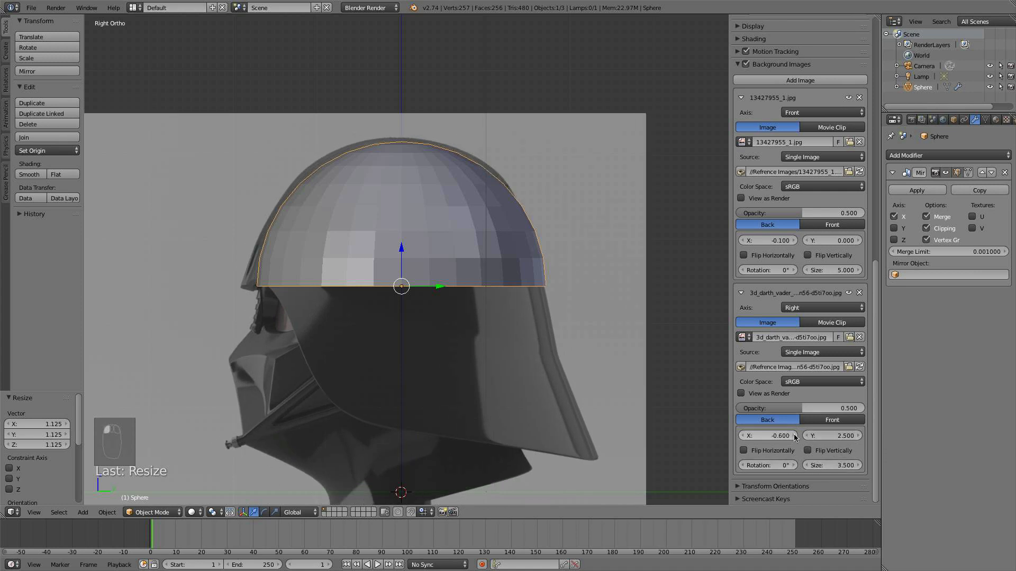
pyautogui.click(794, 436)
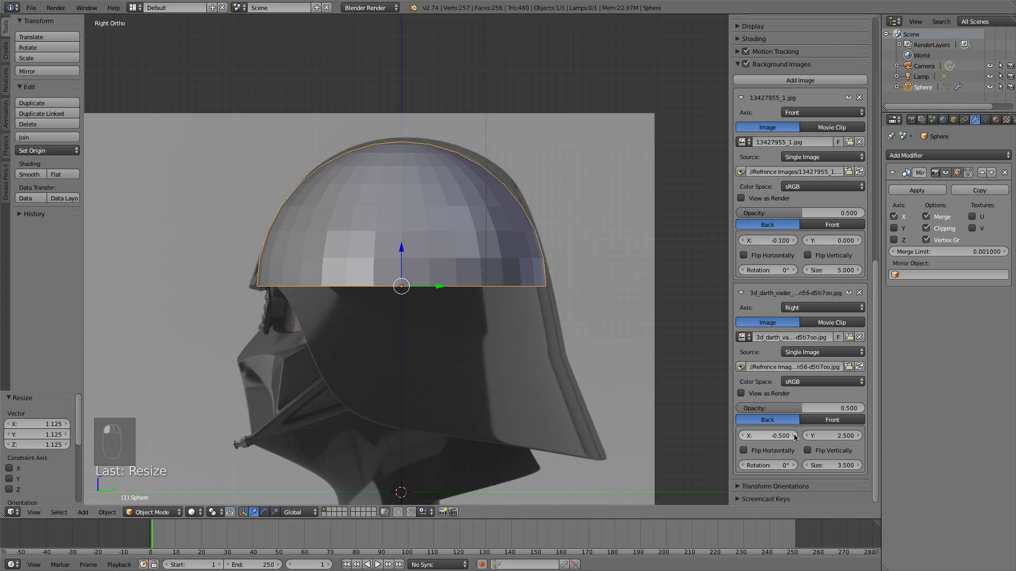
pyautogui.click(743, 436)
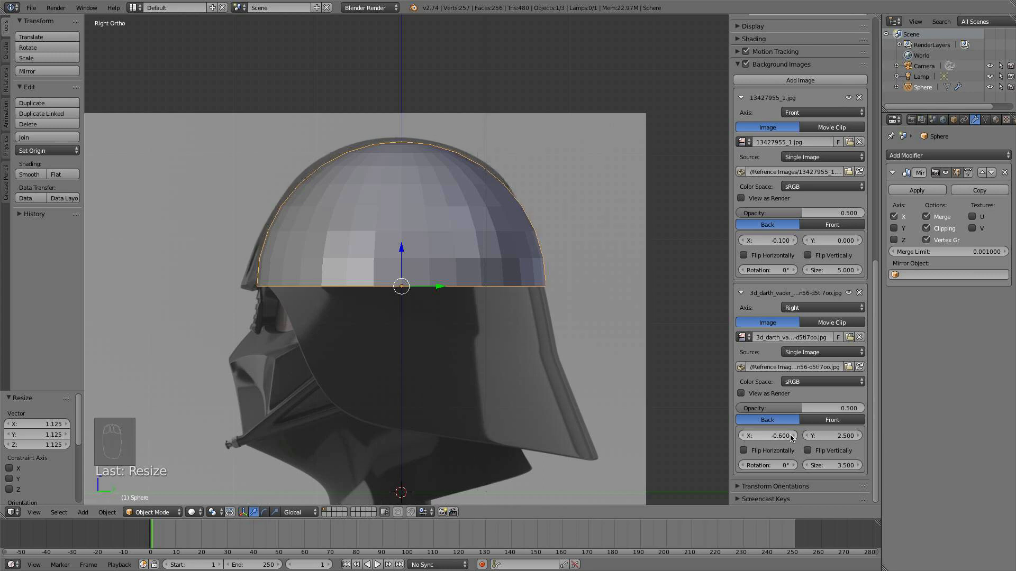
pyautogui.click(793, 436)
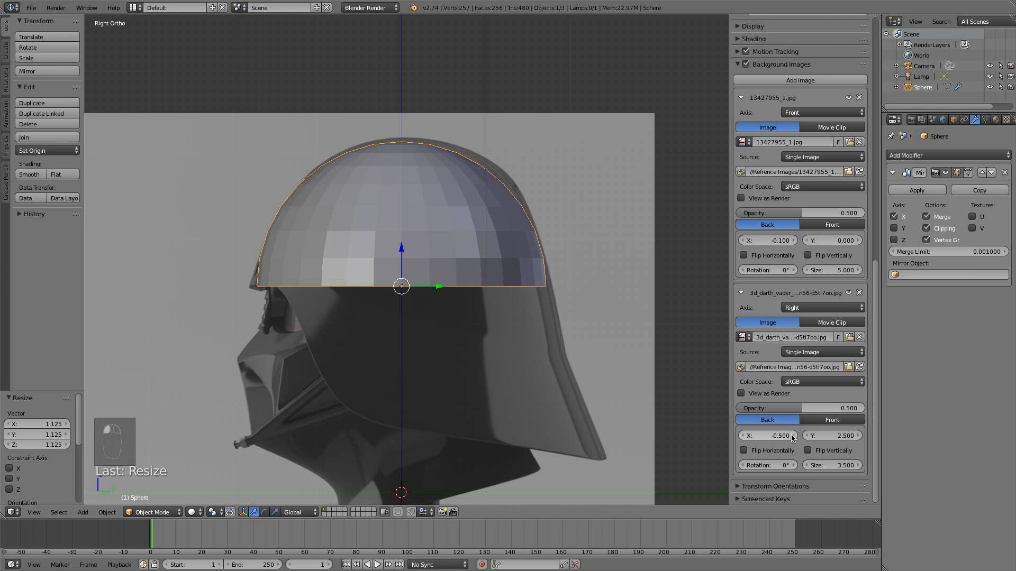
pyautogui.click(858, 465)
pyautogui.click(806, 465)
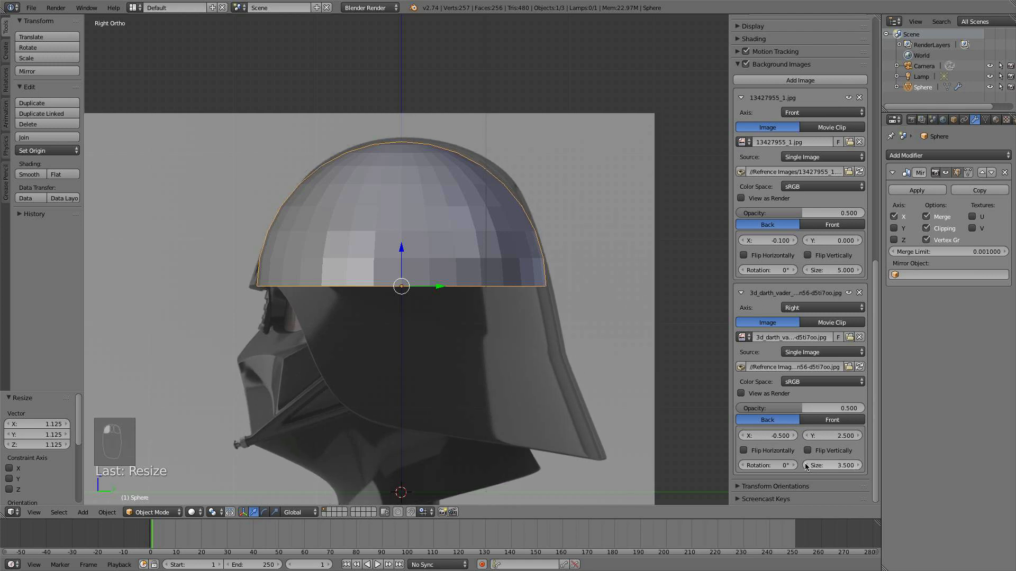
pyautogui.click(806, 465)
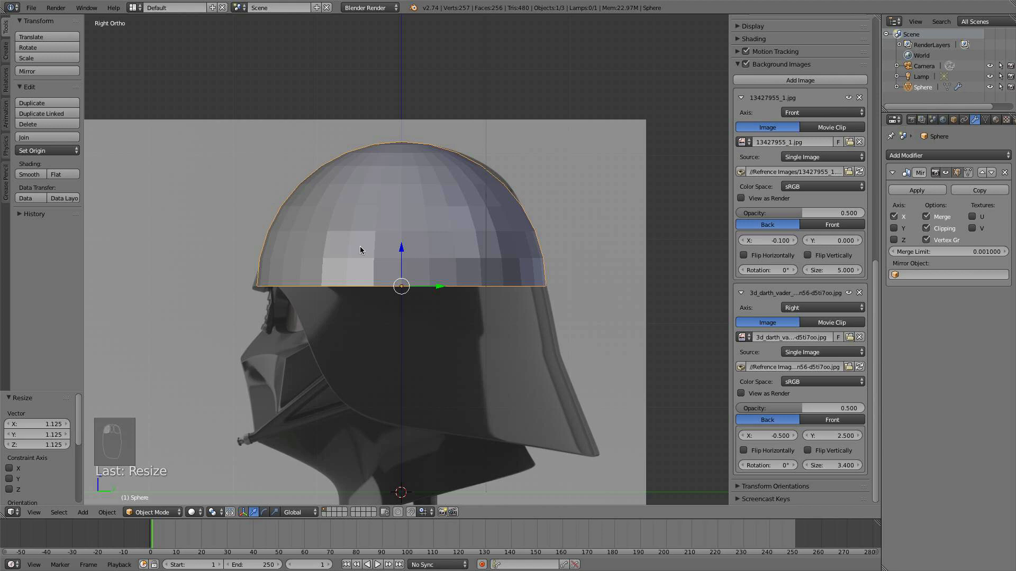
# Examine how the dome fits the helmet in the front and side reference images
pyautogui.scroll(-3, 360, 250)
pyautogui.moveTo(360, 246); pyautogui.dragTo(447, 246, button='middle')
pyautogui.press('KP_1')
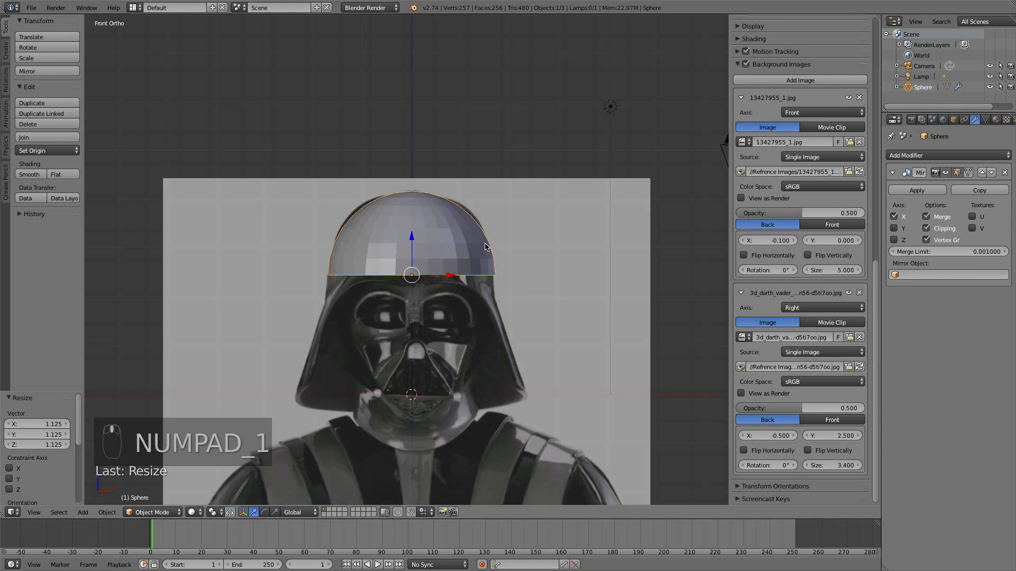
pyautogui.press('KP_3')
pyautogui.press('KP_1')
pyautogui.scroll(4, 402, 323)
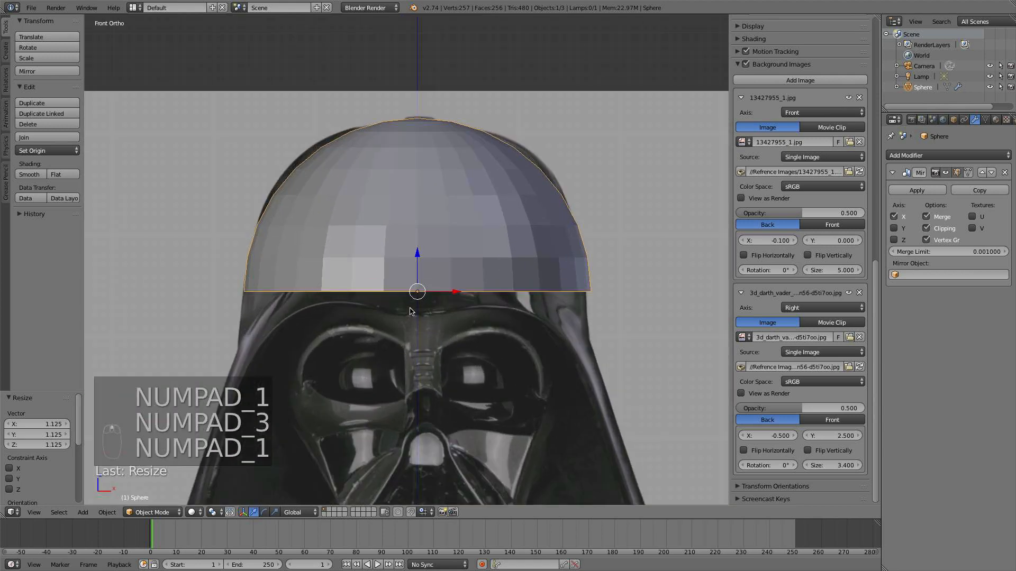
pyautogui.scroll(1, 410, 311)
pyautogui.scroll(3, 462, 238)
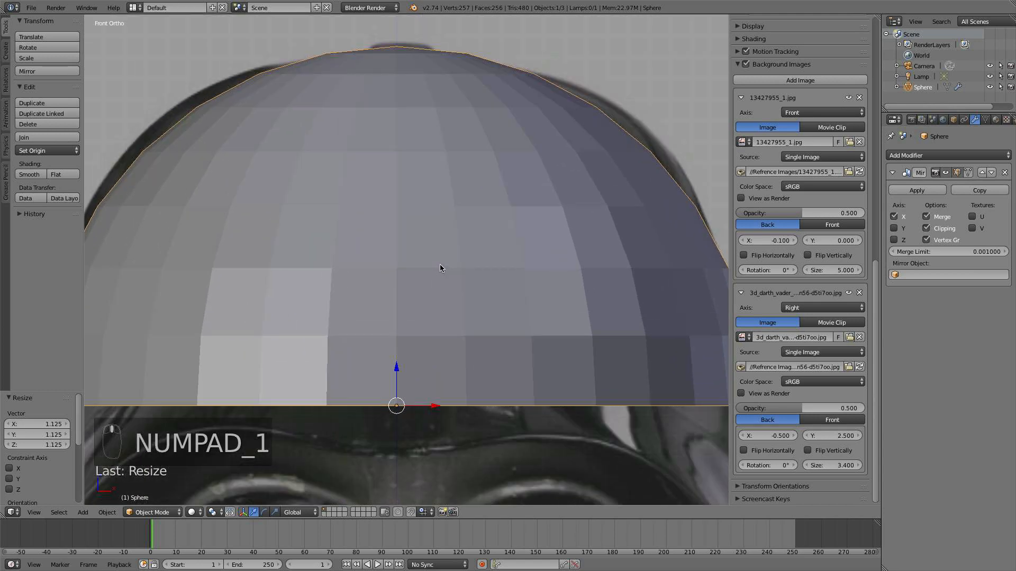
pyautogui.scroll(-3, 440, 267)
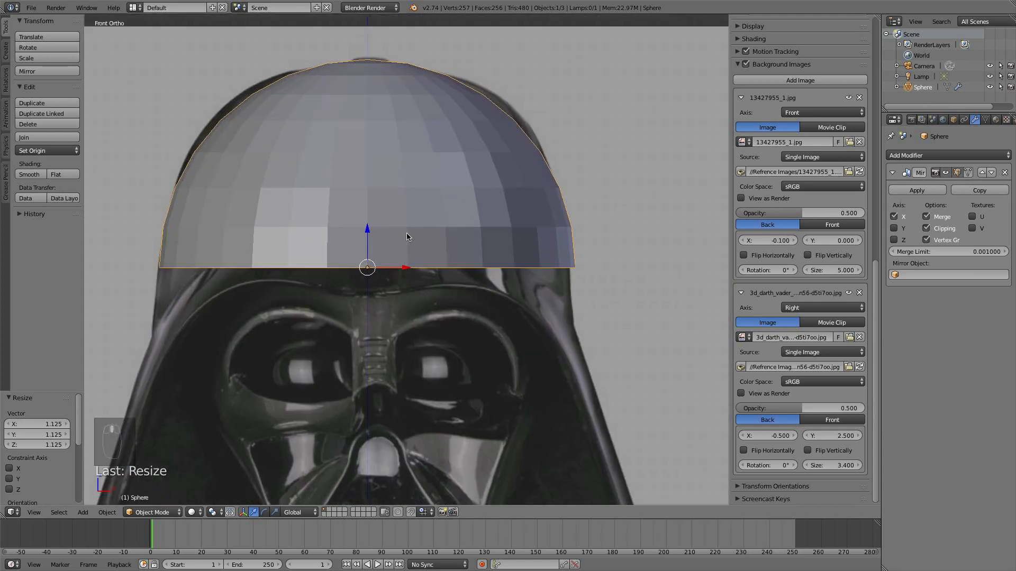
pyautogui.scroll(-2, 407, 236)
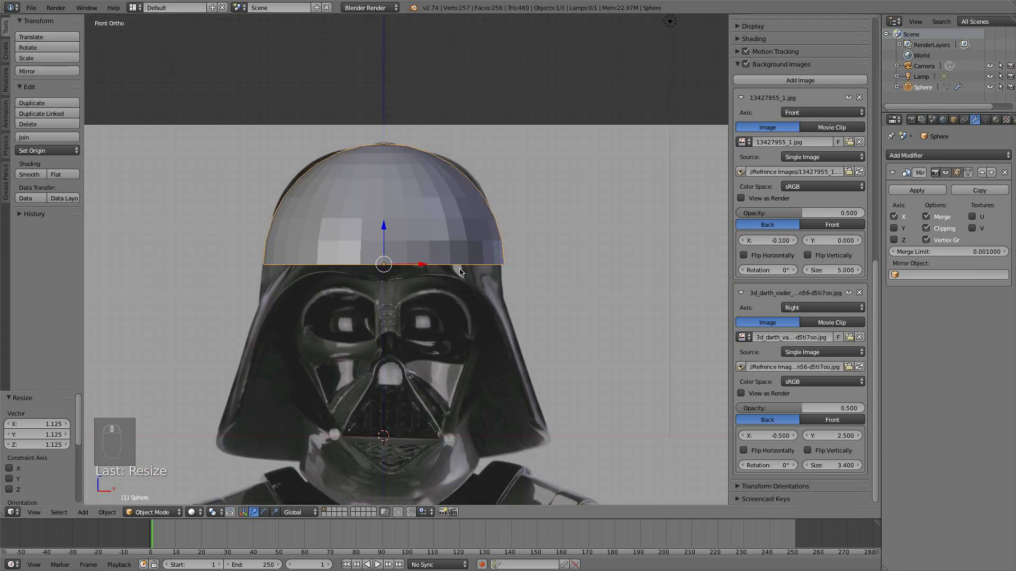
pyautogui.scroll(3, 460, 272)
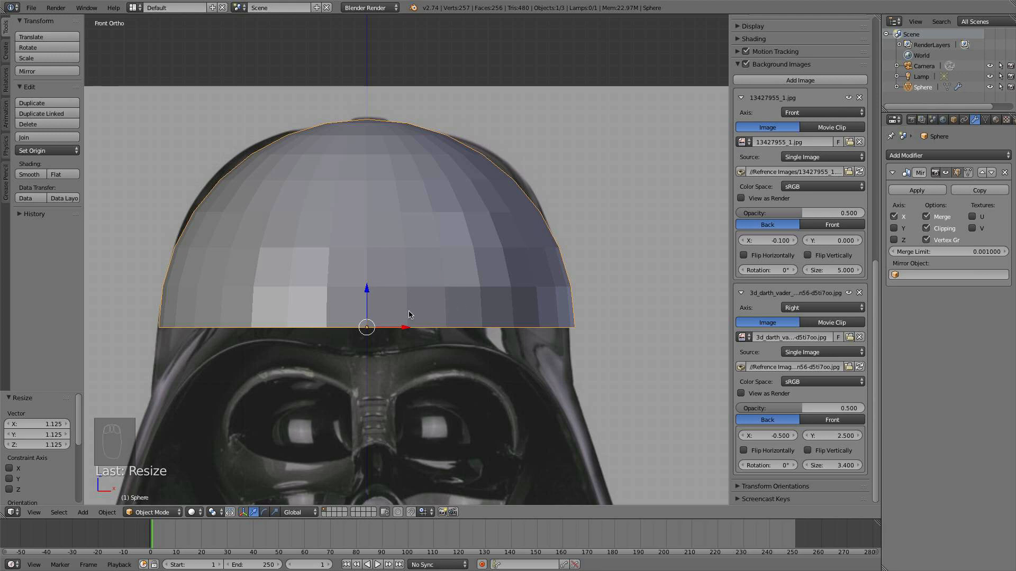
pyautogui.scroll(3, 409, 314)
# Show the dome as wireframe in Edit Mode and select the edge loop running along its mirror seam
pyautogui.press('z')
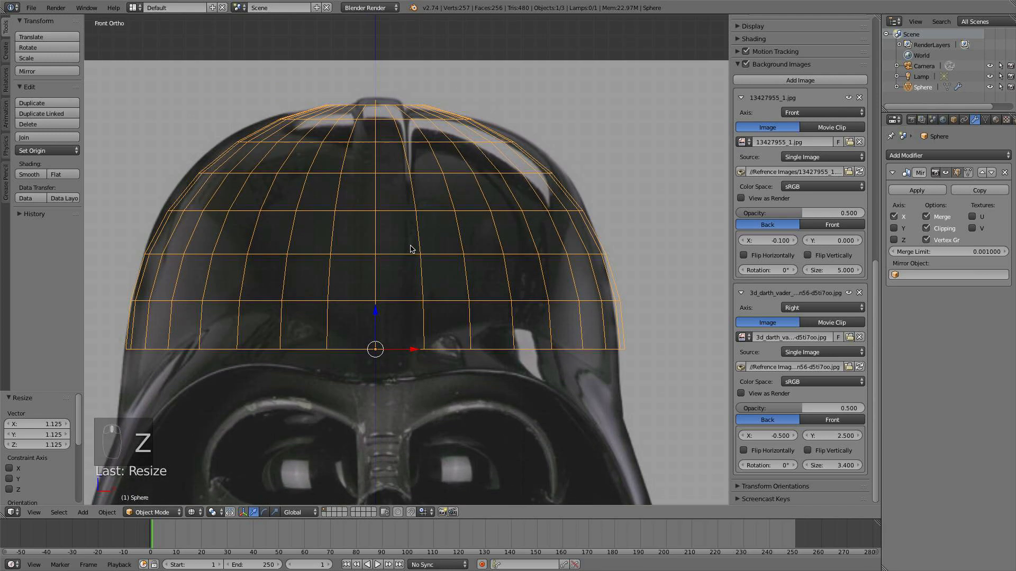
pyautogui.press('Tab')
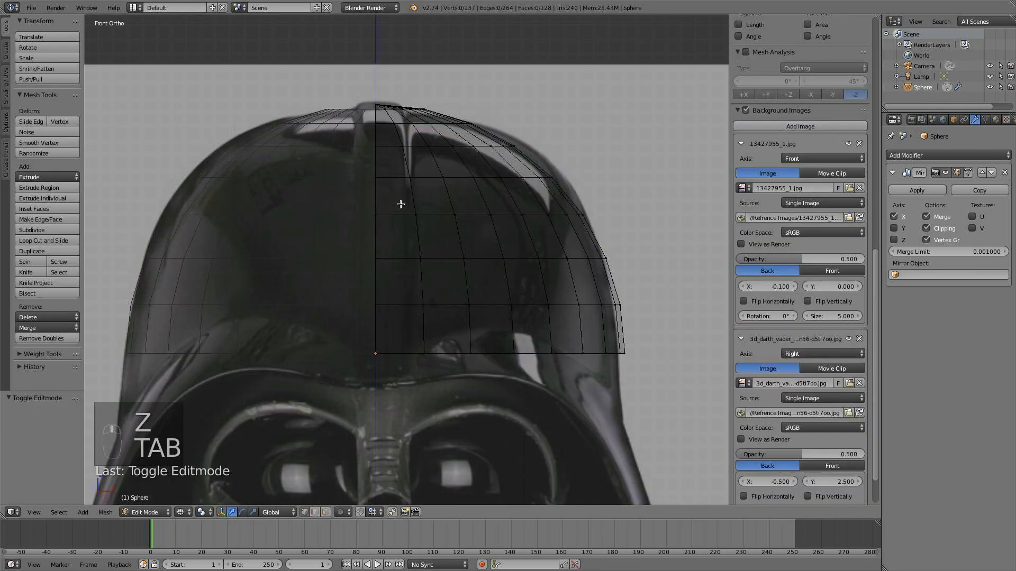
pyautogui.press('b')
pyautogui.press('b')
pyautogui.moveTo(390, 360); pyautogui.dragTo(358, 83)
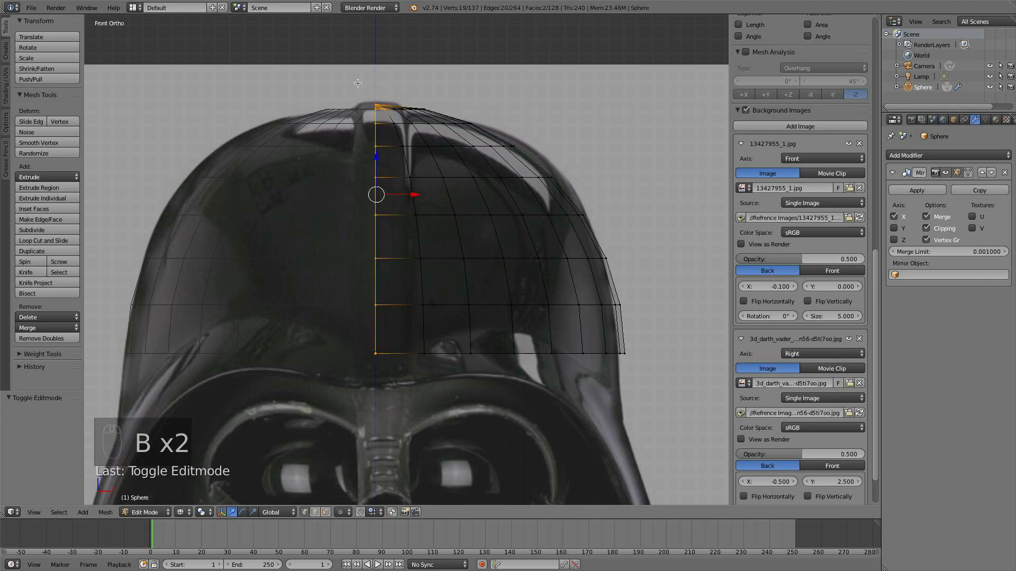
pyautogui.press('a')
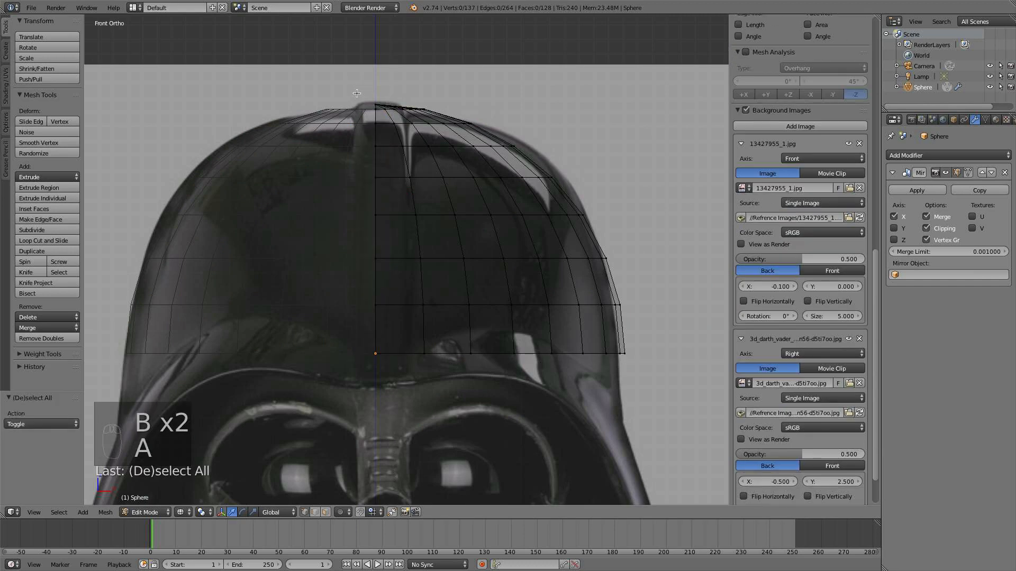
pyautogui.keyDown('alt'); pyautogui.rightClick(376, 251); pyautogui.keyUp('alt')
pyautogui.moveTo(376, 251); pyautogui.dragTo(413, 274, button='middle')
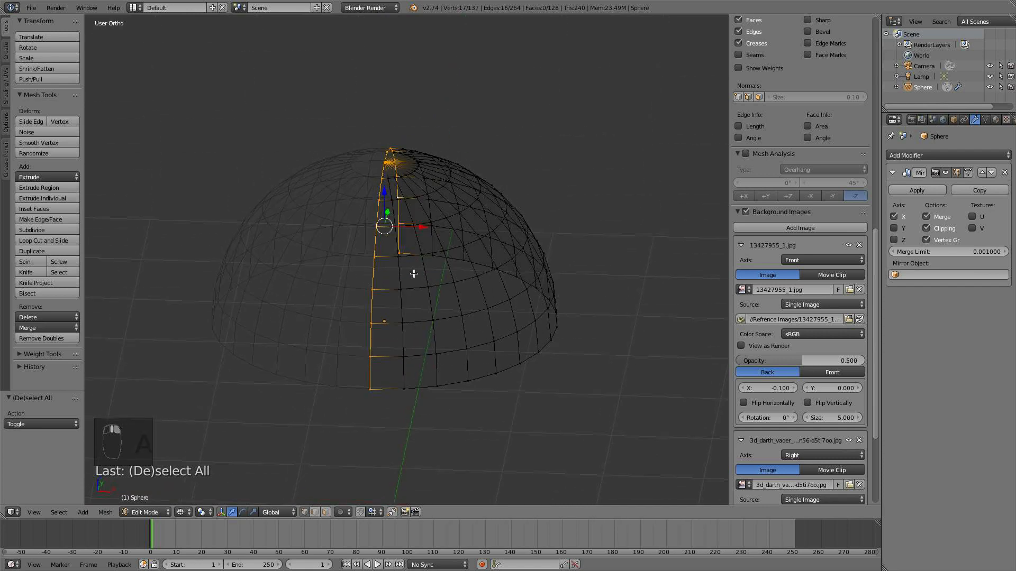
pyautogui.press('KP_1')
pyautogui.scroll(3, 595, 240)
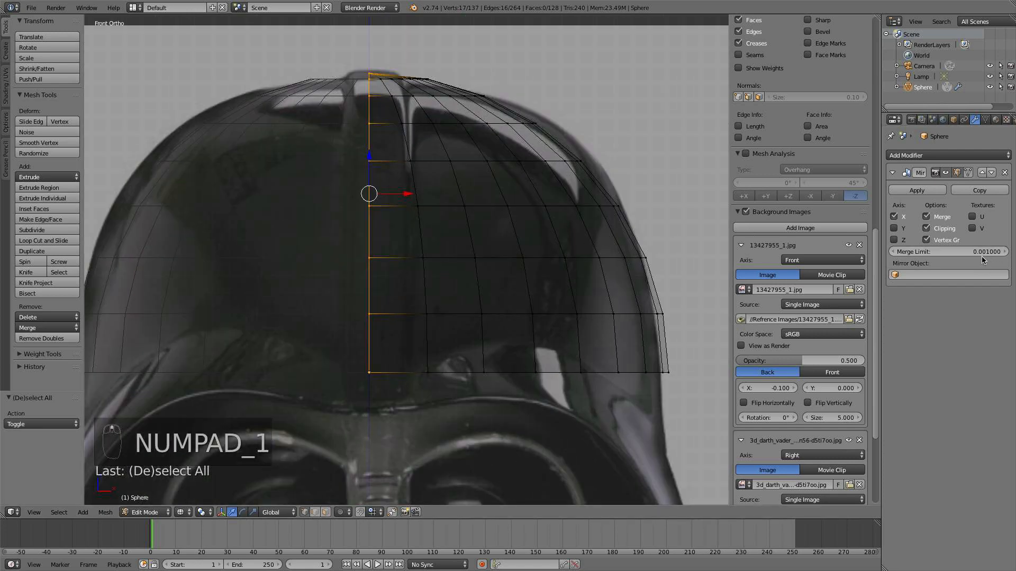
# Disable Clipping on the Mirror modifier and move the seam edge loop 0.197 units along X with proportional editing
pyautogui.click(937, 232)
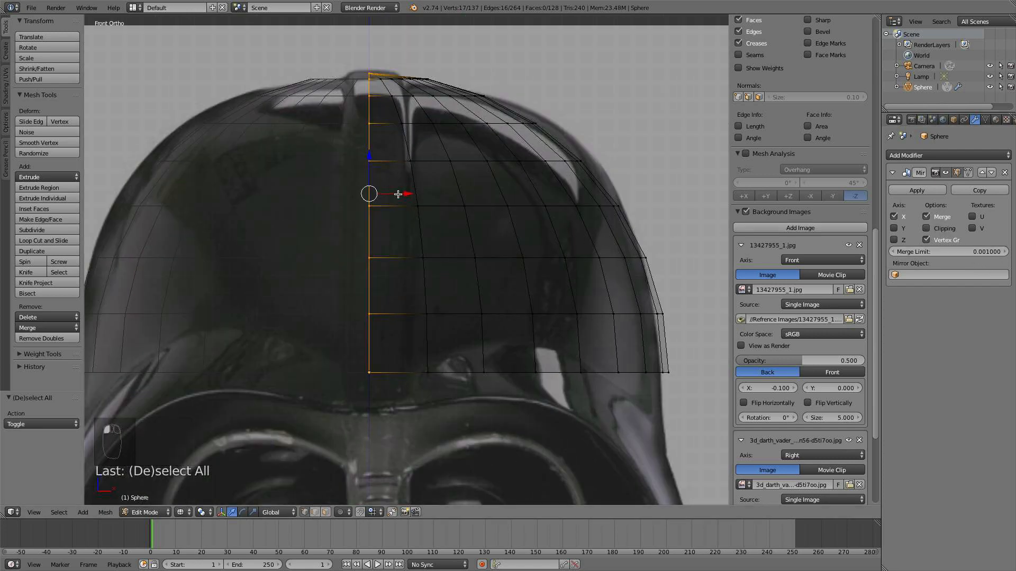
pyautogui.moveTo(407, 196); pyautogui.dragTo(443, 194)
pyautogui.rightClick(443, 195)
pyautogui.press('o')
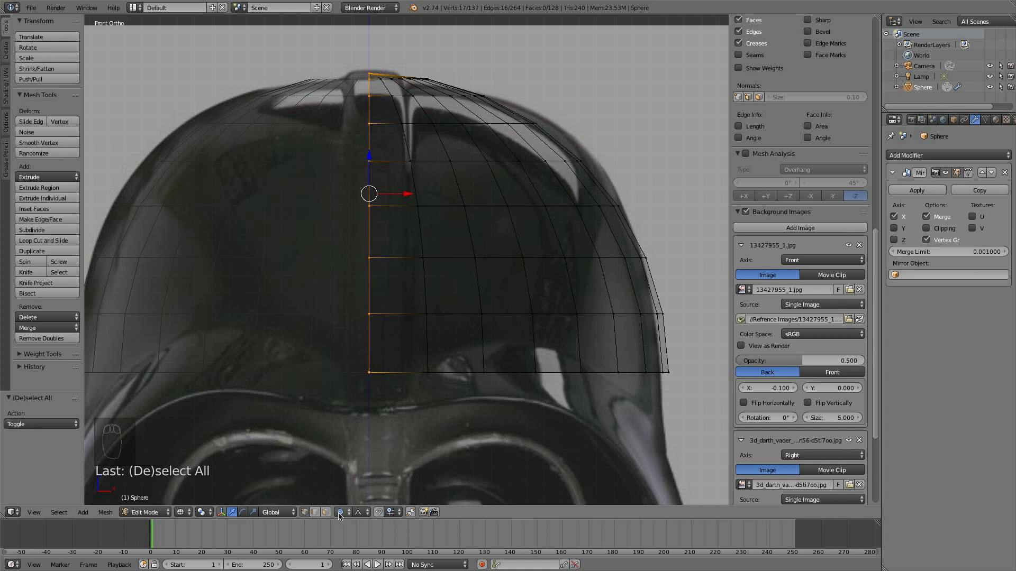
pyautogui.moveTo(406, 194); pyautogui.dragTo(439, 206)
pyautogui.scroll(-1, 438, 202)
pyautogui.scroll(-1, 441, 204)
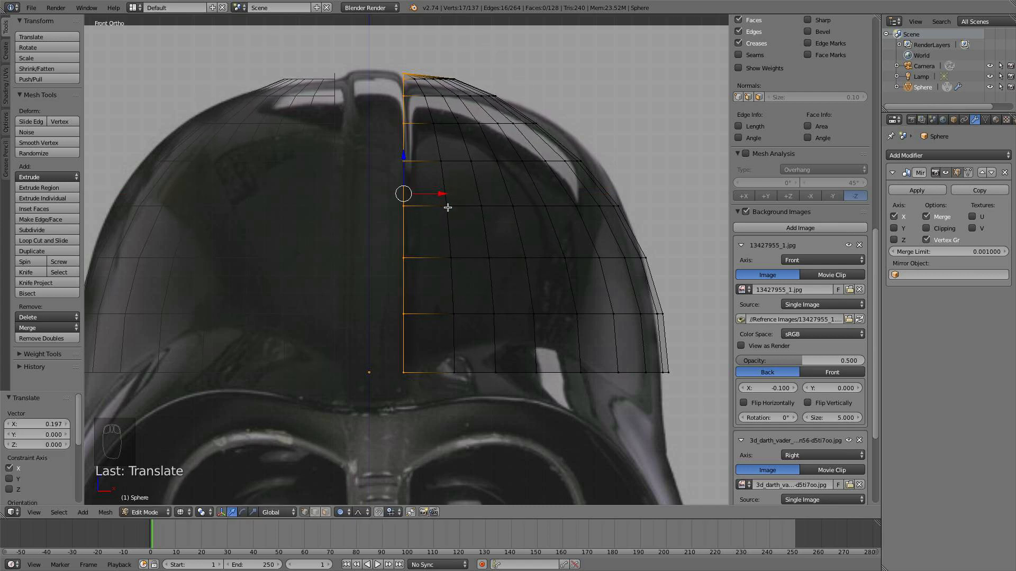
# Extrude the shifted seam edge loop in place and turn off proportional editing
pyautogui.press('e')
pyautogui.click(446, 208)
pyautogui.moveTo(441, 194); pyautogui.dragTo(422, 195)
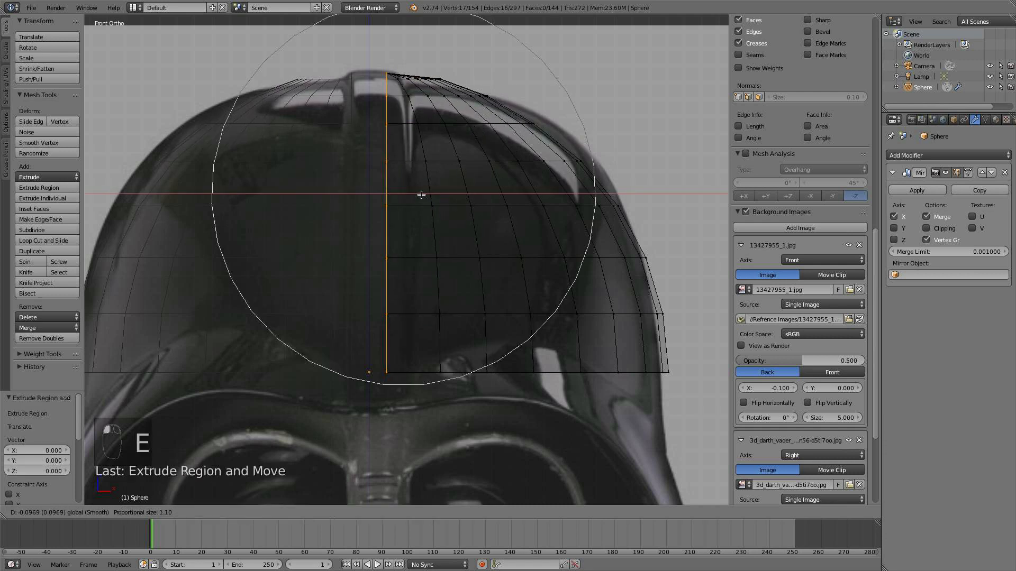
pyautogui.rightClick(421, 195)
pyautogui.press('o')
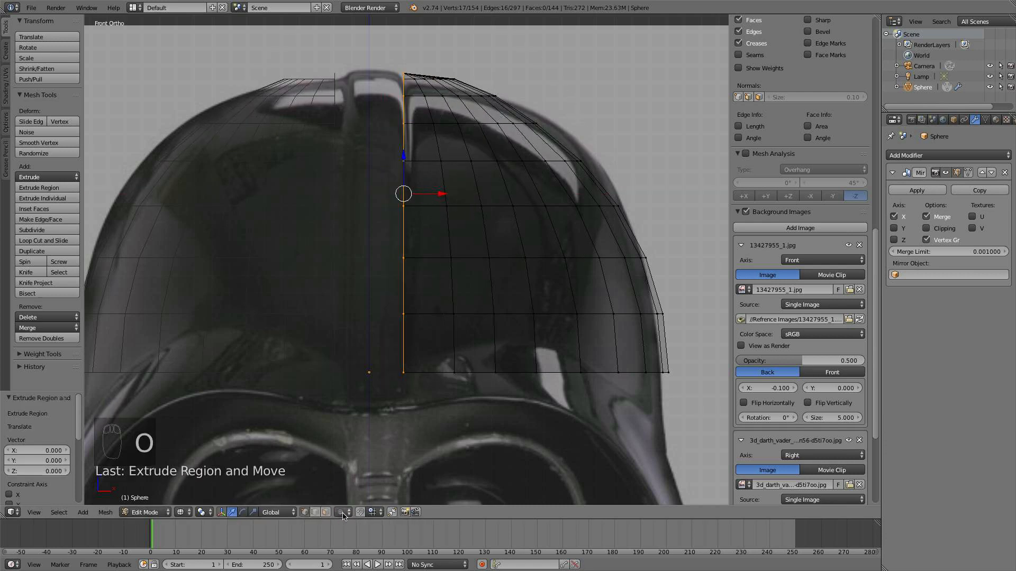
pyautogui.press('g')
pyautogui.press('x')
pyautogui.rightClick(400, 194)
# Re-enable Clipping, move the extruded edge loop along X to the mirror centre, and return to Object Mode in solid shading
pyautogui.click(925, 228)
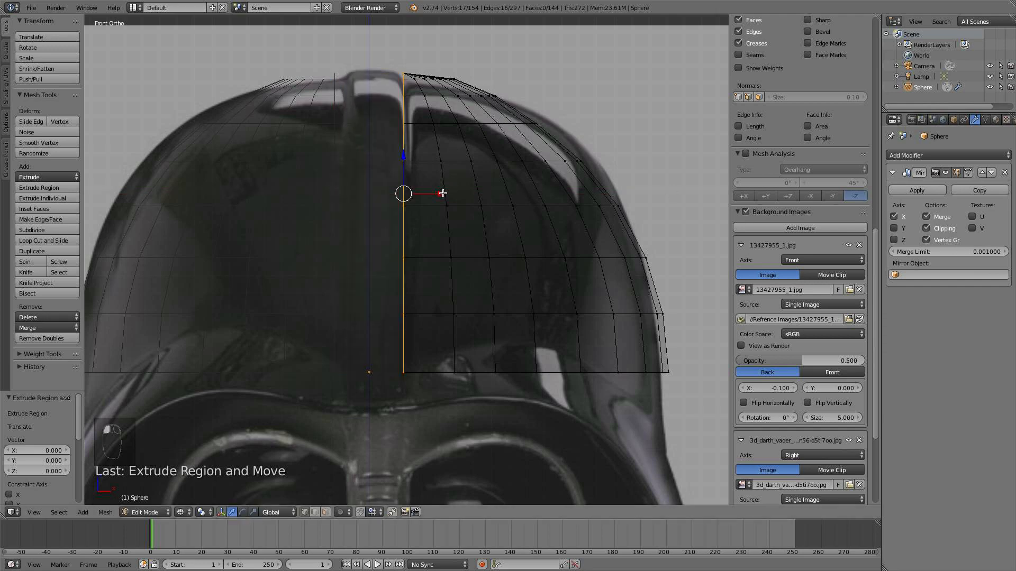
pyautogui.moveTo(443, 193); pyautogui.dragTo(388, 190)
pyautogui.press('a')
pyautogui.press('Tab')
pyautogui.press('z')
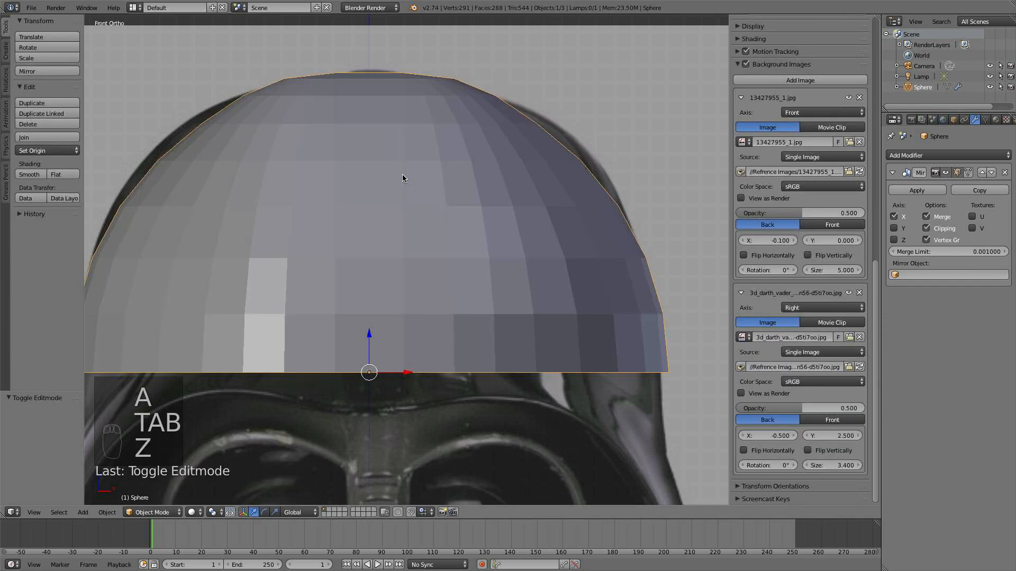
# Examine the mirrored dome's shape and central strip from an angled view and against the front reference image
pyautogui.scroll(-4, 439, 170)
pyautogui.moveTo(439, 171); pyautogui.dragTo(435, 205, button='middle')
pyautogui.scroll(4, 403, 268)
pyautogui.moveTo(401, 125); pyautogui.dragTo(399, 154, button='middle')
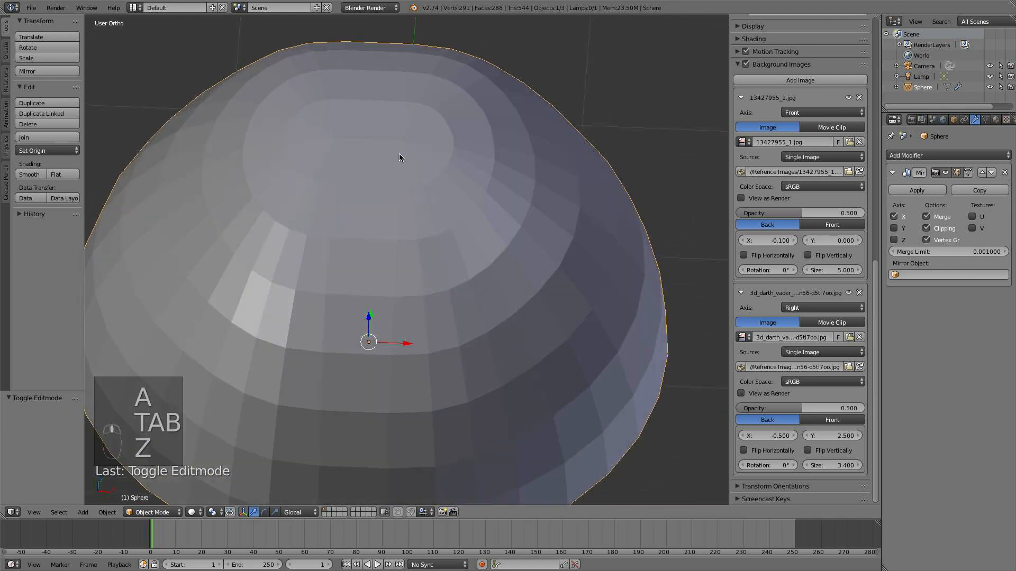
pyautogui.press('Tab')
pyautogui.scroll(-2, 363, 277)
pyautogui.moveTo(363, 277); pyautogui.dragTo(386, 226, button='middle')
pyautogui.press('Tab')
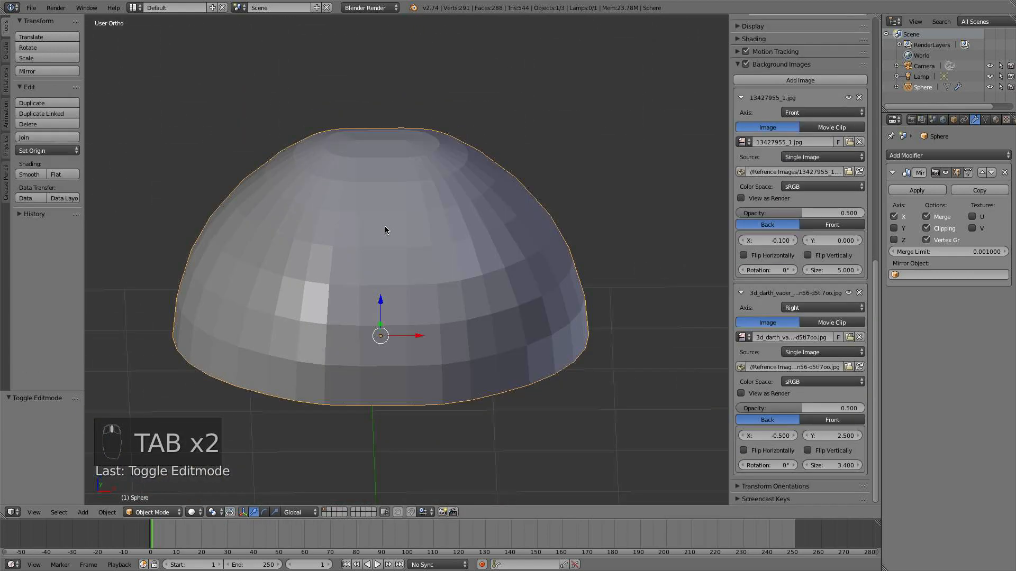
pyautogui.press('KP_3')
pyautogui.press('KP_1')
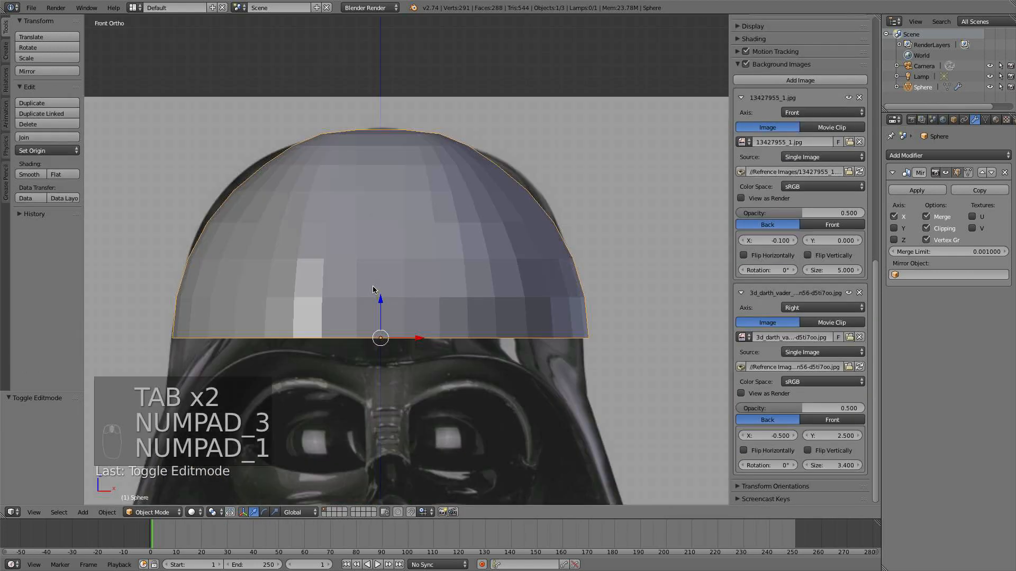
pyautogui.press('z')
pyautogui.press('z')
pyautogui.scroll(3, 463, 305)
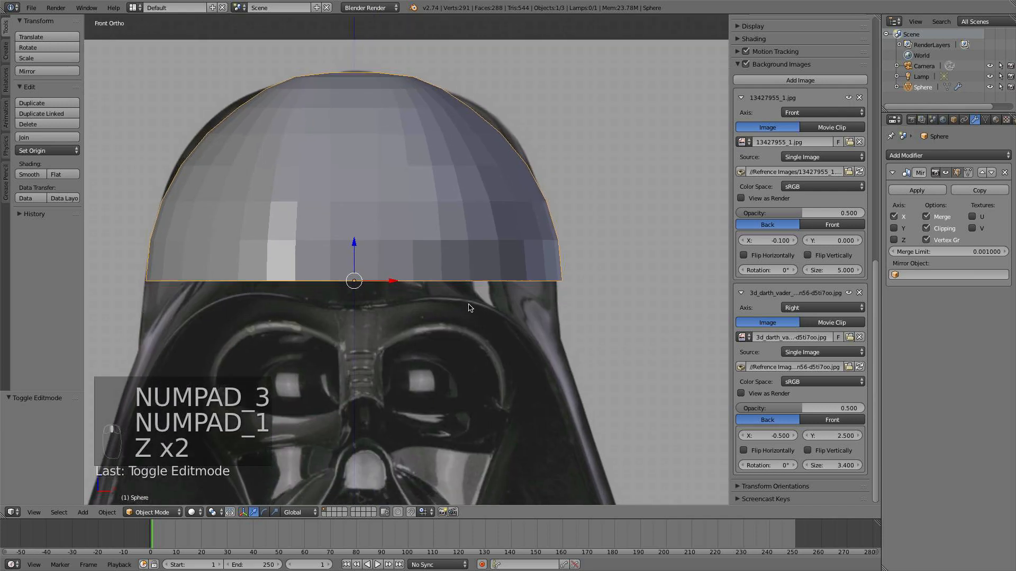
# In wireframe Edit Mode with proportional editing enabled, raise the rim vertex above the eye 0.192 units and the one beside the centre 0.008 units
pyautogui.press('z')
pyautogui.keyDown('shift'); pyautogui.moveTo(388, 285); pyautogui.dragTo(394, 318, button='middle'); pyautogui.keyUp('shift')
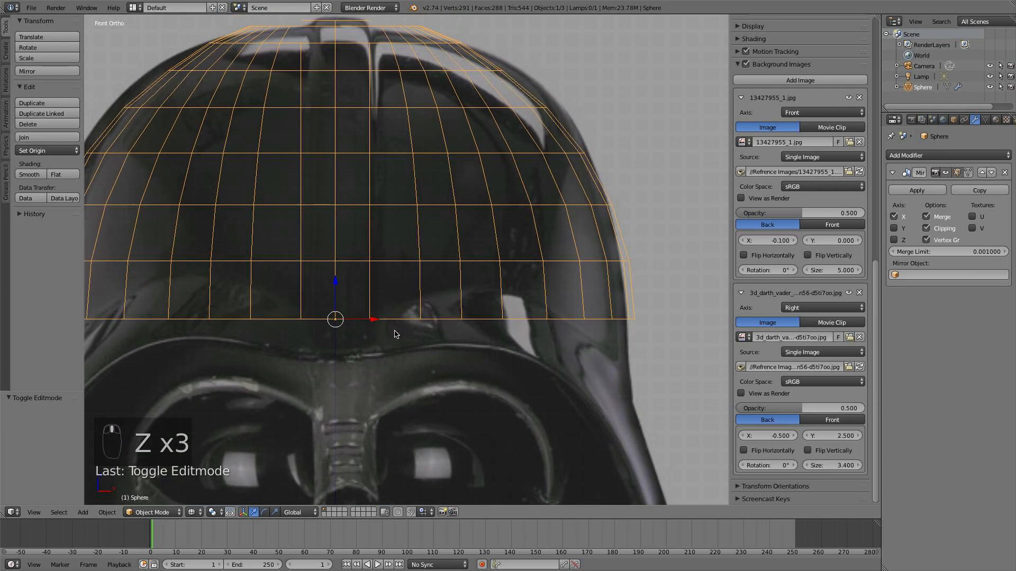
pyautogui.keyDown('shift'); pyautogui.moveTo(484, 358); pyautogui.dragTo(507, 307, button='middle'); pyautogui.keyUp('shift')
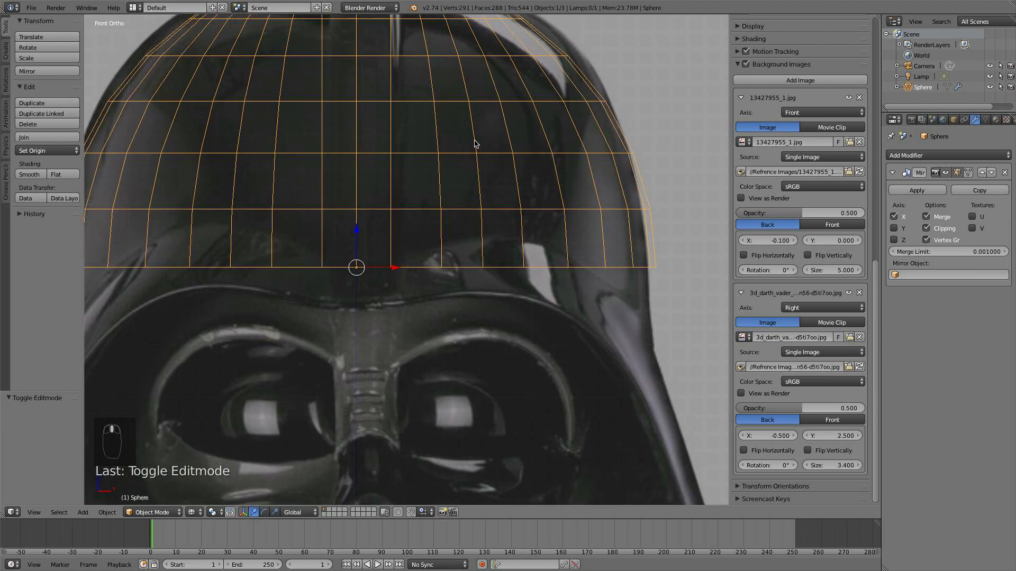
pyautogui.press('Tab')
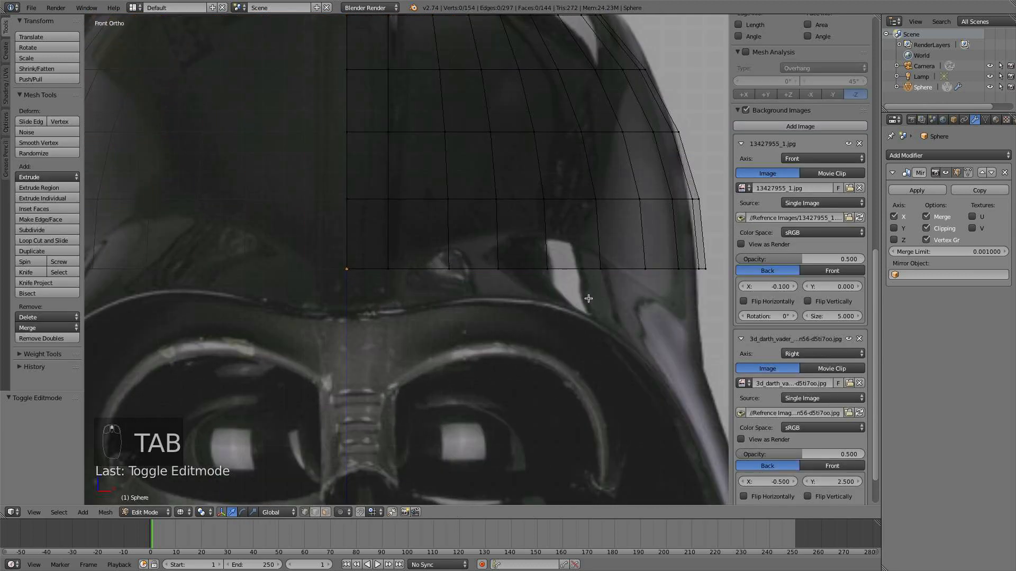
pyautogui.press('o')
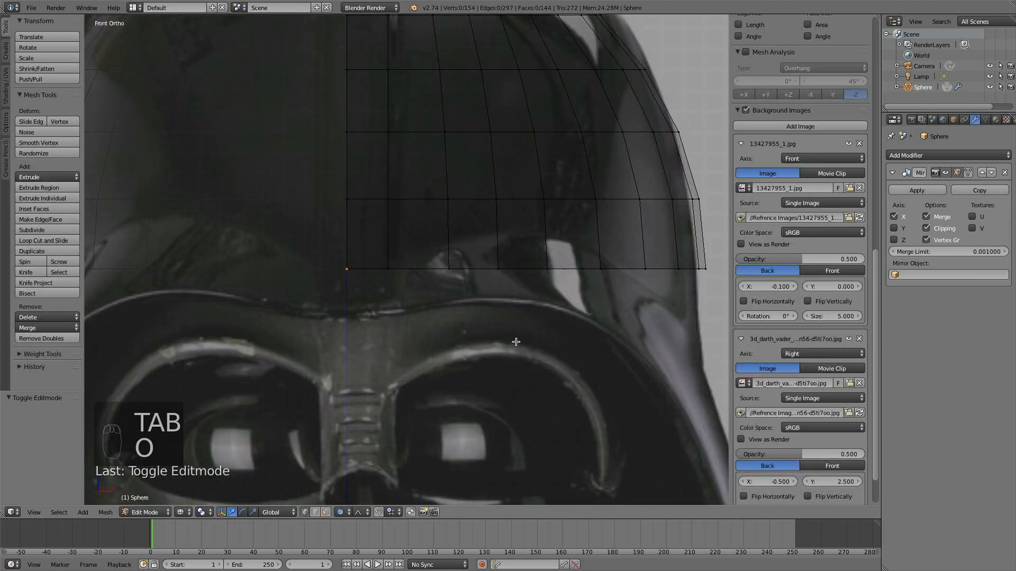
pyautogui.rightClick(549, 265)
pyautogui.keyDown('shift'); pyautogui.moveTo(525, 329); pyautogui.dragTo(497, 370, button='middle'); pyautogui.keyUp('shift')
pyautogui.rightClick(520, 314)
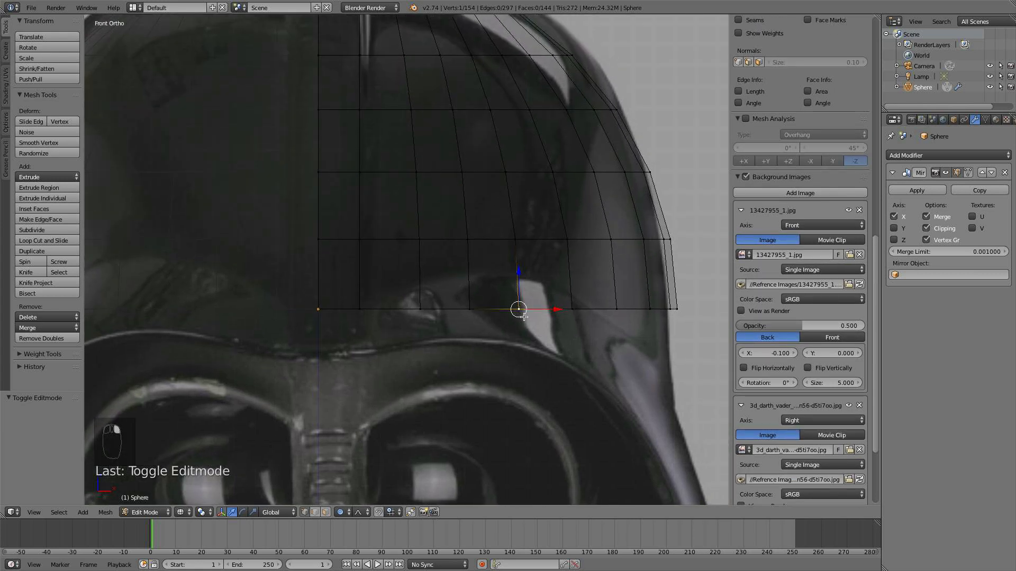
pyautogui.moveTo(519, 303); pyautogui.dragTo(511, 232)
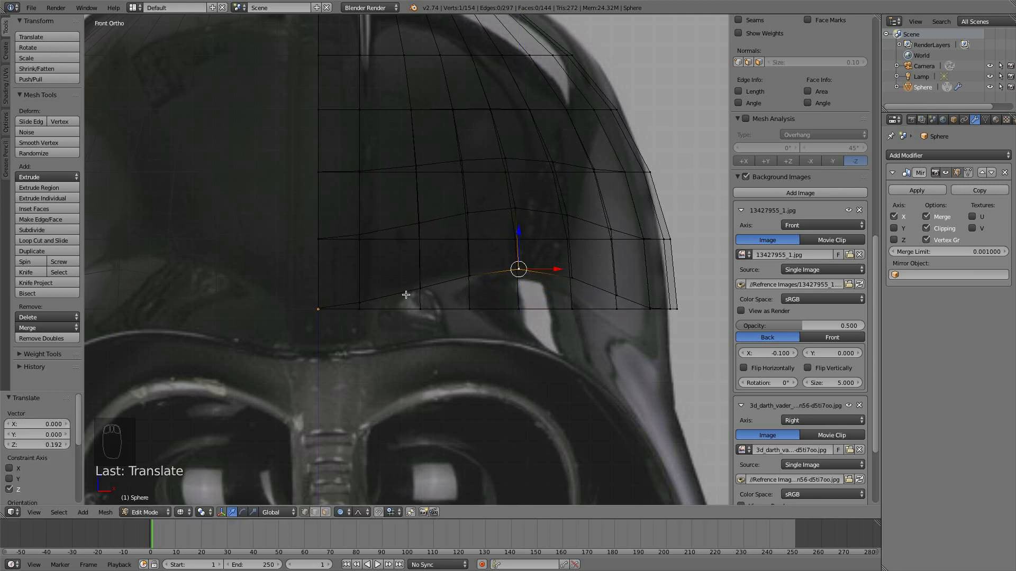
pyautogui.rightClick(355, 303)
pyautogui.moveTo(363, 262); pyautogui.dragTo(364, 261)
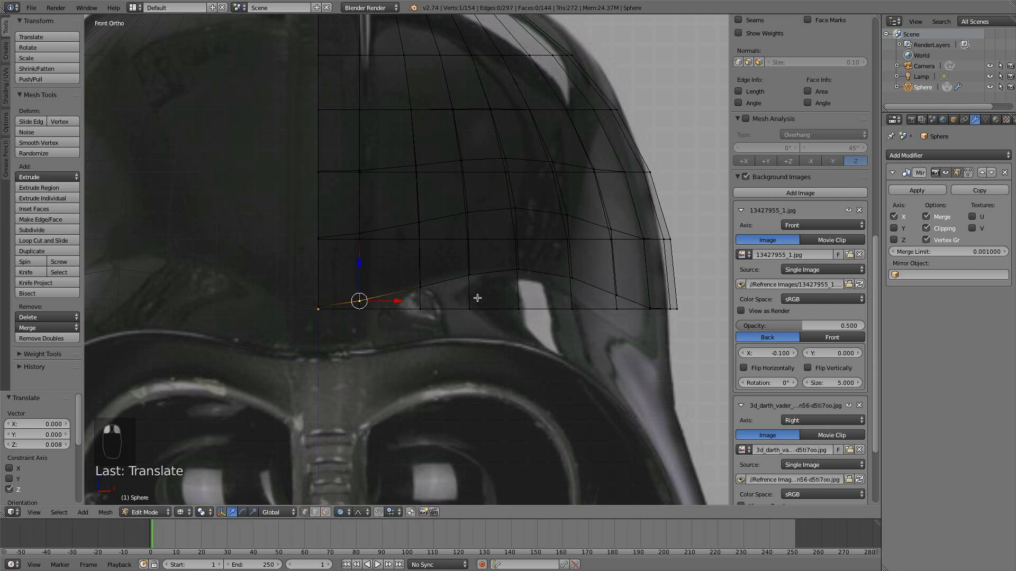
# Lower the rim vertex at the helmet's front outer side along Z by 0.023 and a further 0.112 units with proportional editing
pyautogui.keyDown('shift'); pyautogui.moveTo(480, 299); pyautogui.dragTo(345, 296, button='middle'); pyautogui.keyUp('shift')
pyautogui.rightClick(479, 291)
pyautogui.moveTo(479, 256)
pyautogui.mouseDown()
pyautogui.moveTo(483, 281)
pyautogui.moveTo(484, 267)
pyautogui.mouseUp()
pyautogui.scroll(-1, 484, 267)
pyautogui.moveTo(484, 268); pyautogui.dragTo(469, 274, button='middle')
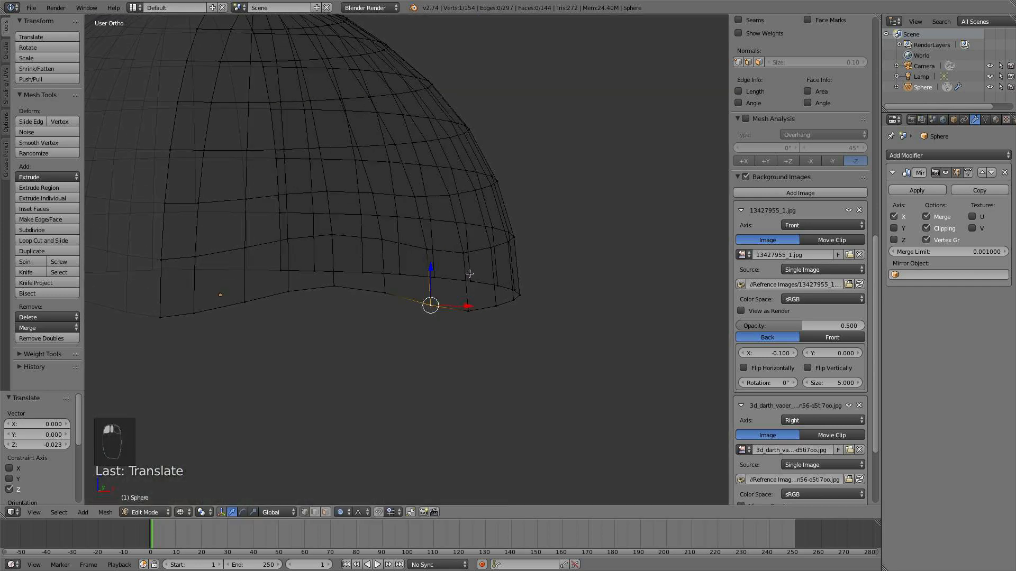
pyautogui.press('KP_1')
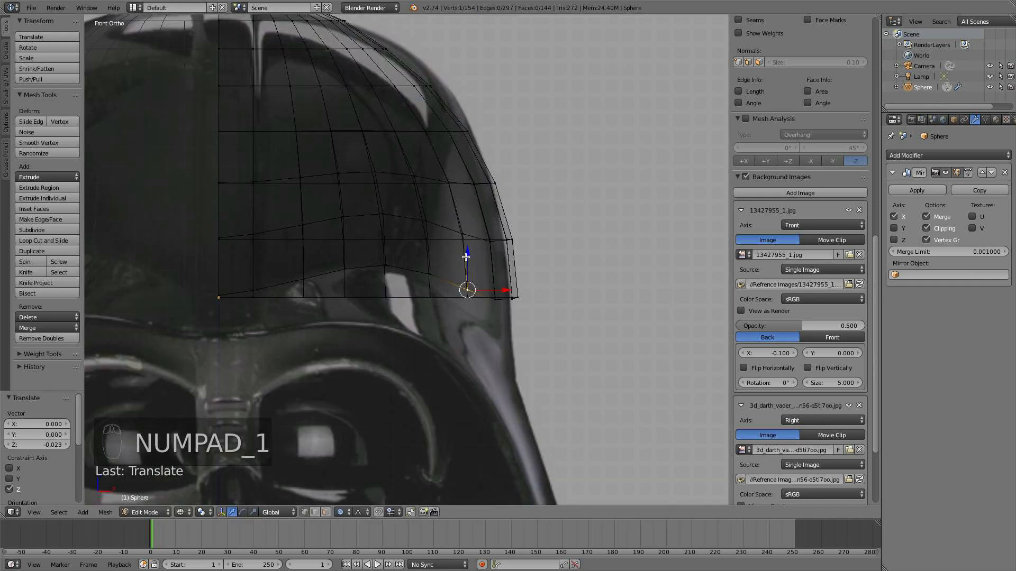
pyautogui.moveTo(465, 257); pyautogui.dragTo(466, 277)
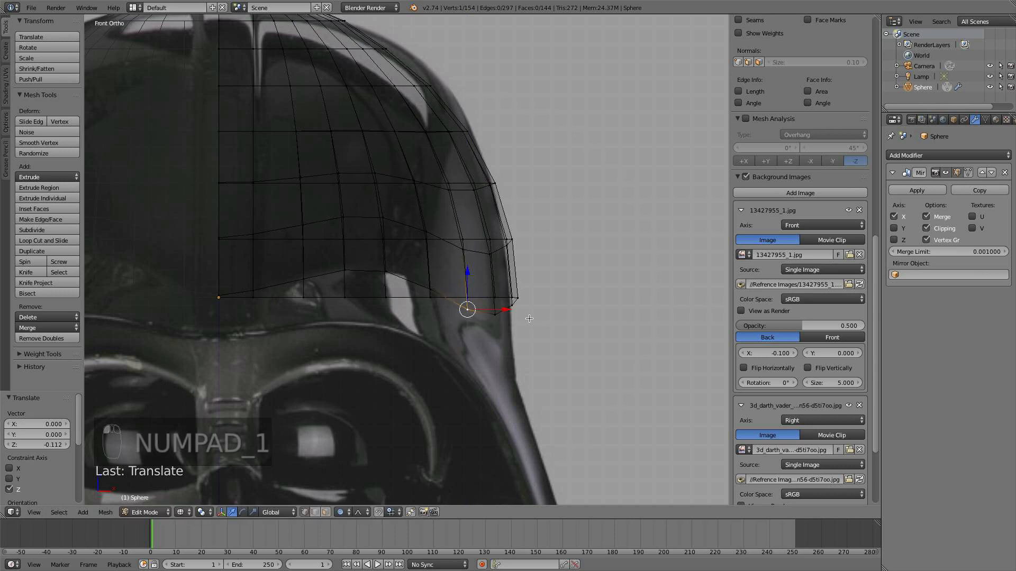
# Set the side reference image's Y offset to 2.4 and compare its fit with the dome in the right view
pyautogui.moveTo(529, 318); pyautogui.dragTo(497, 318, button='middle')
pyautogui.press('KP_3')
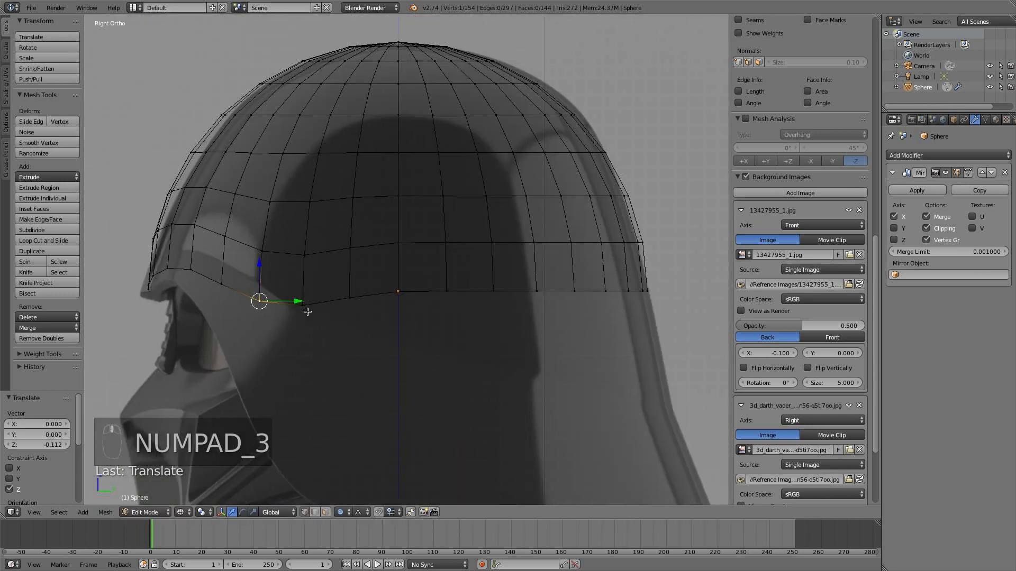
pyautogui.scroll(2, 210, 294)
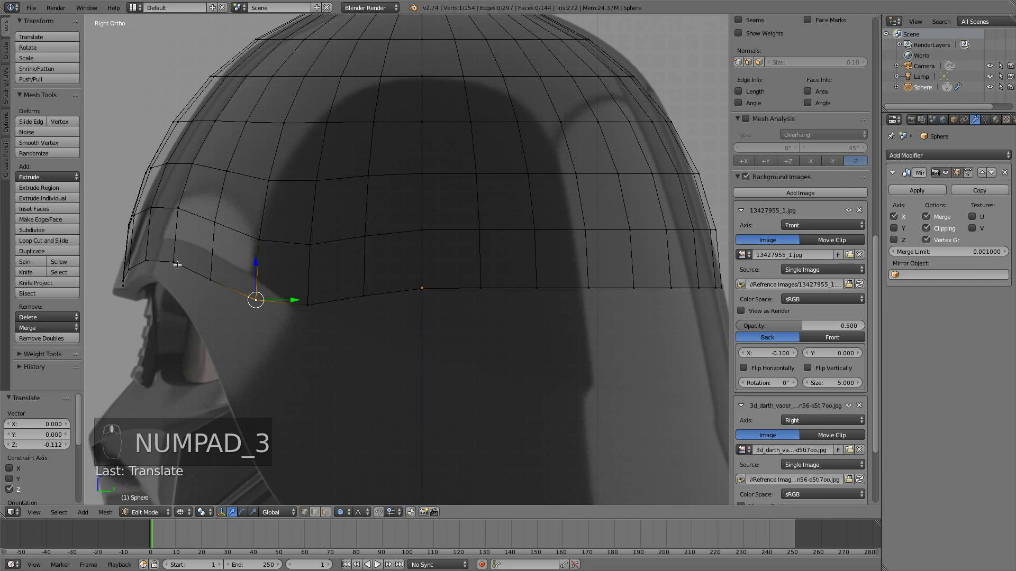
pyautogui.scroll(-2, 375, 276)
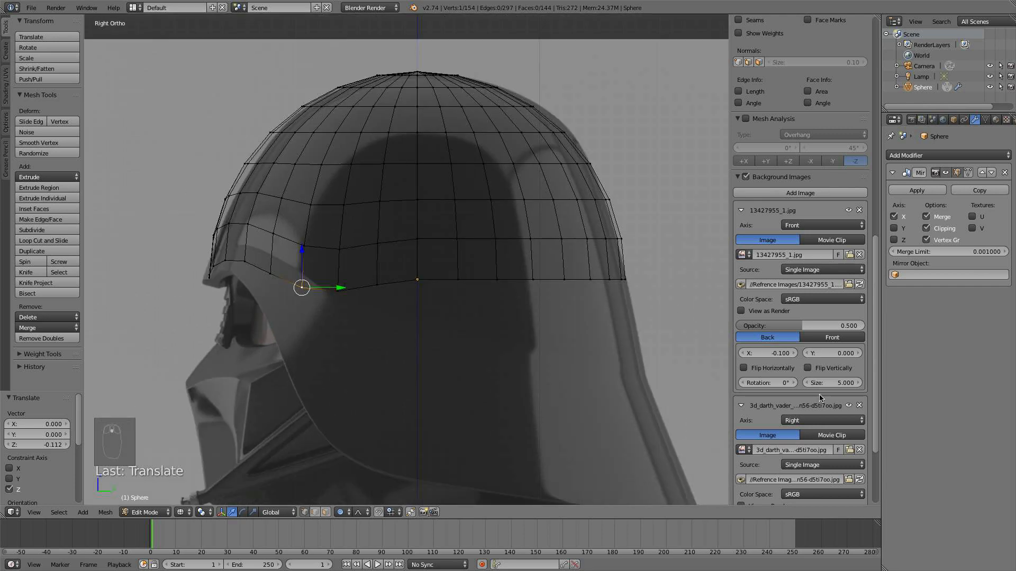
pyautogui.scroll(-5, 807, 415)
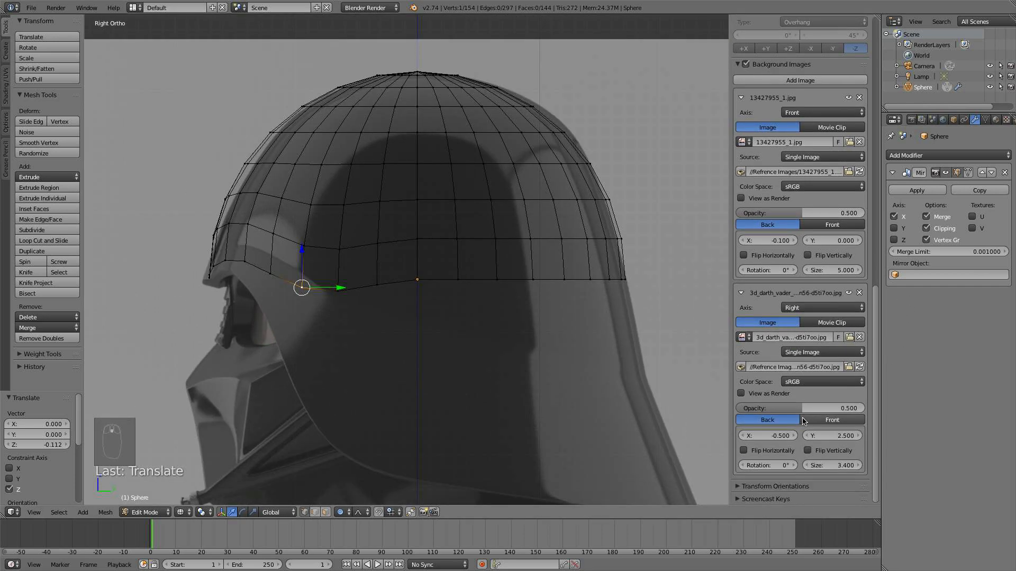
pyautogui.click(805, 467)
pyautogui.click(851, 466)
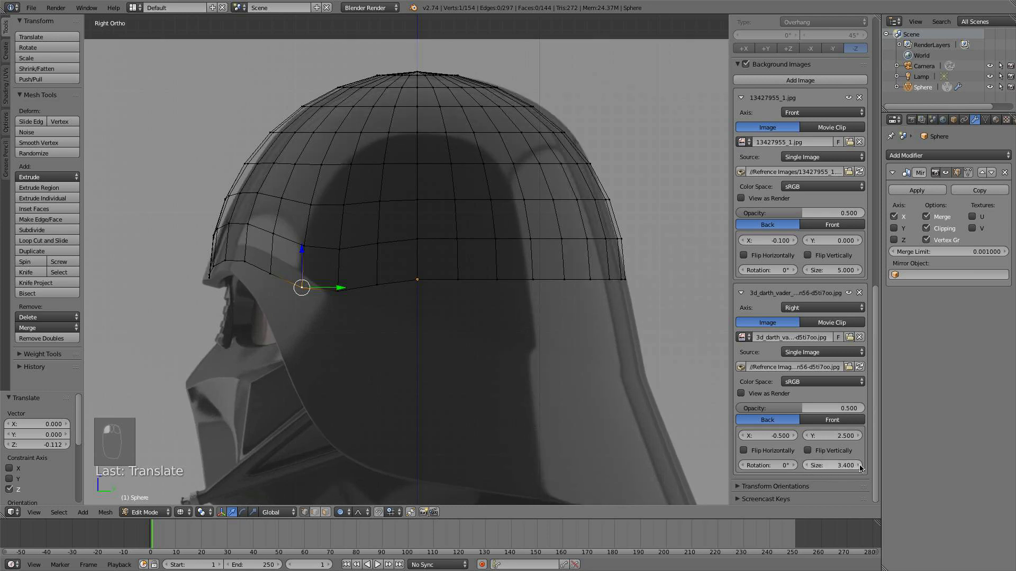
pyautogui.moveTo(831, 436)
pyautogui.mouseDown()
pyautogui.moveTo(848, 435)
pyautogui.moveTo(815, 436)
pyautogui.moveTo(837, 435)
pyautogui.mouseUp()
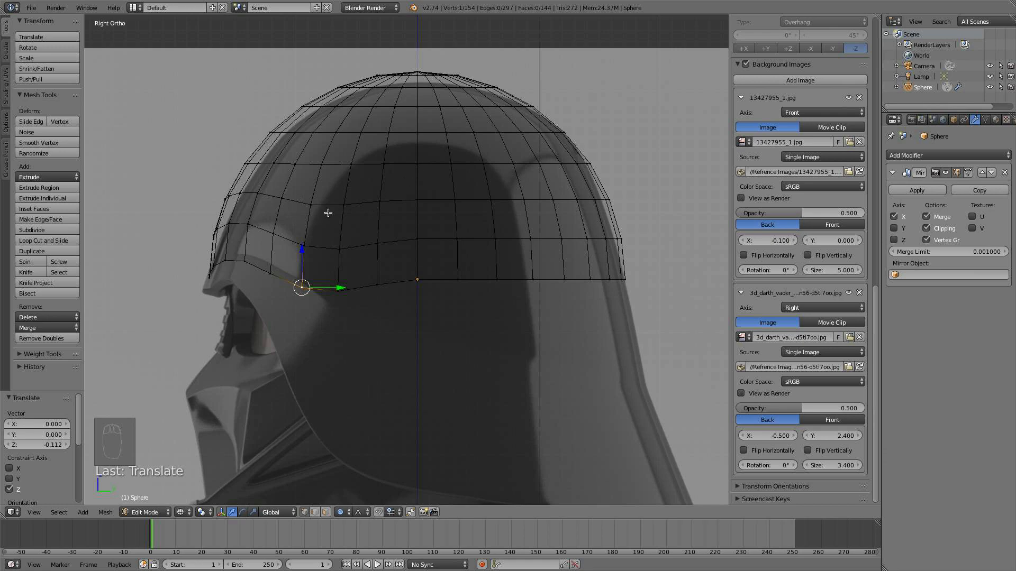
pyautogui.scroll(2, 410, 248)
pyautogui.scroll(-1, 438, 237)
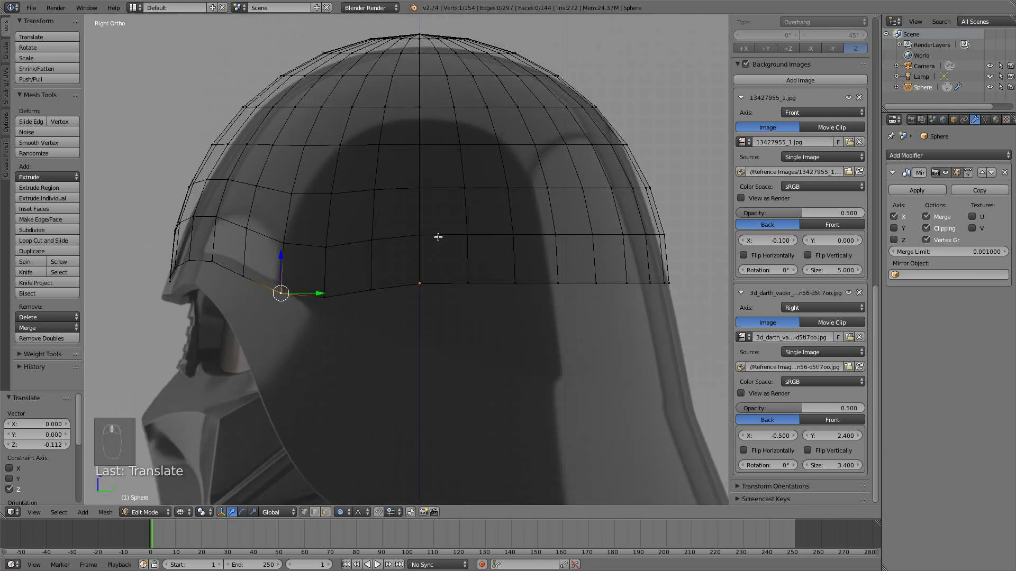
pyautogui.keyDown('shift'); pyautogui.moveTo(337, 292); pyautogui.dragTo(282, 258, button='middle'); pyautogui.keyUp('shift')
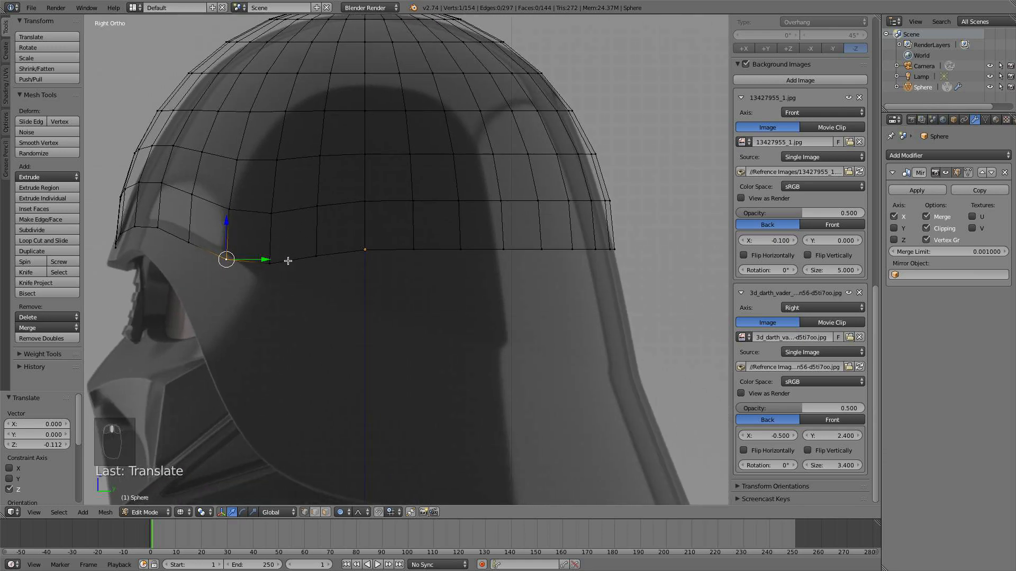
pyautogui.scroll(-2, 375, 254)
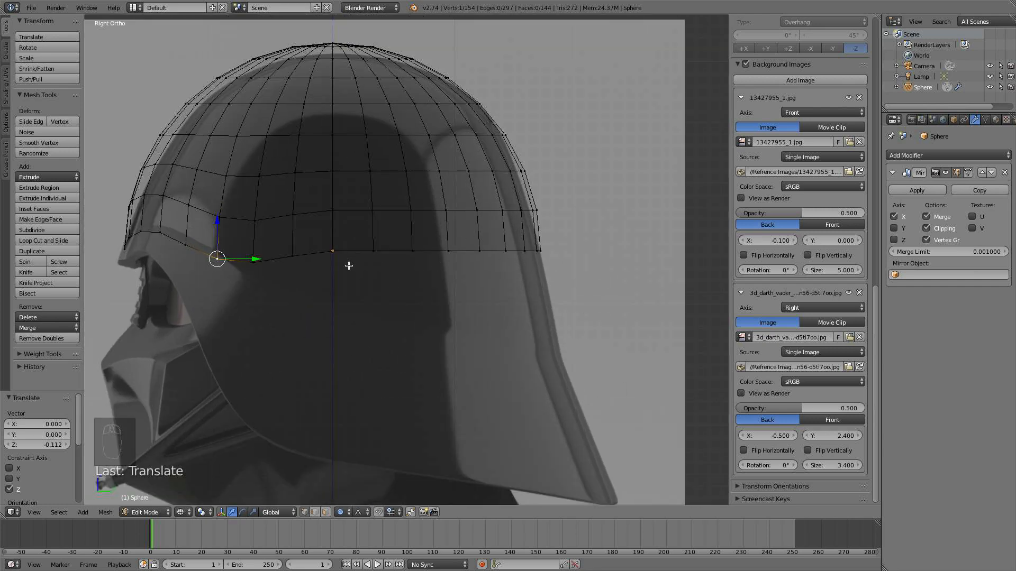
# Move the rear rim vertex 0.135 along Y and -0.868 along Z with a proportional size of 1.46, following the helmet's back outline
pyautogui.press('a')
pyautogui.press('a')
pyautogui.press('a')
pyautogui.press('a')
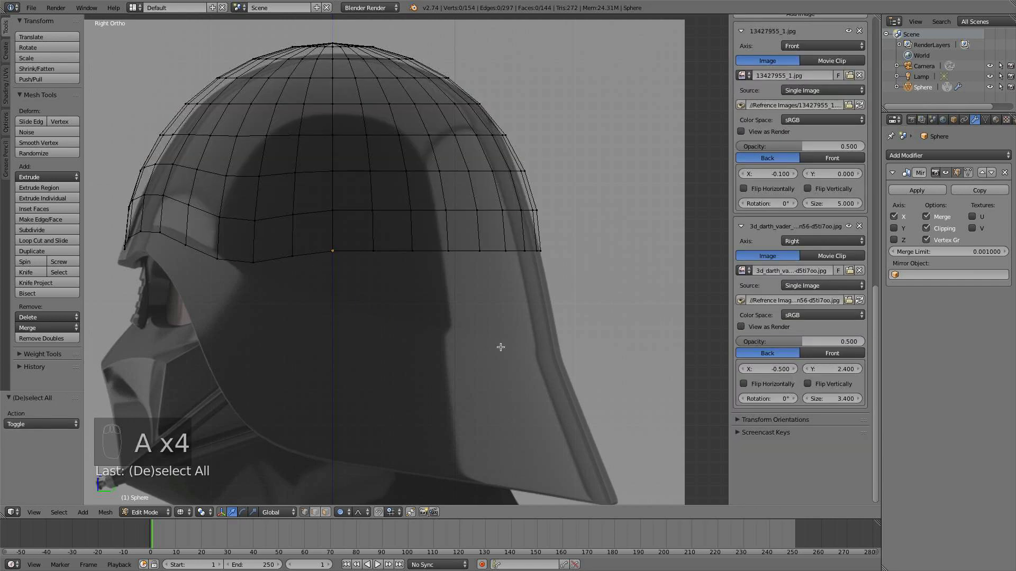
pyautogui.rightClick(542, 255)
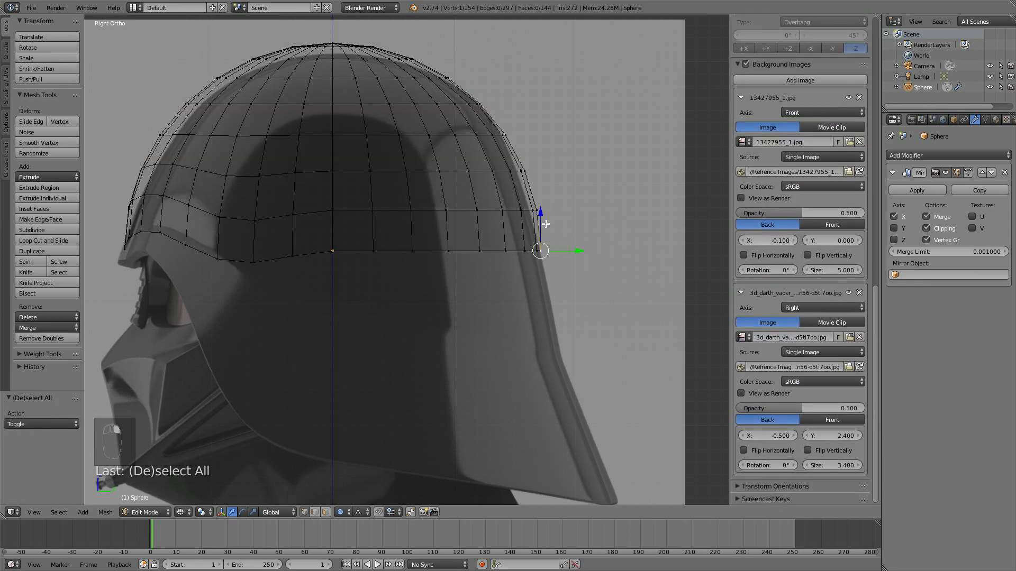
pyautogui.press('g')
pyautogui.scroll(-6, 568, 360)
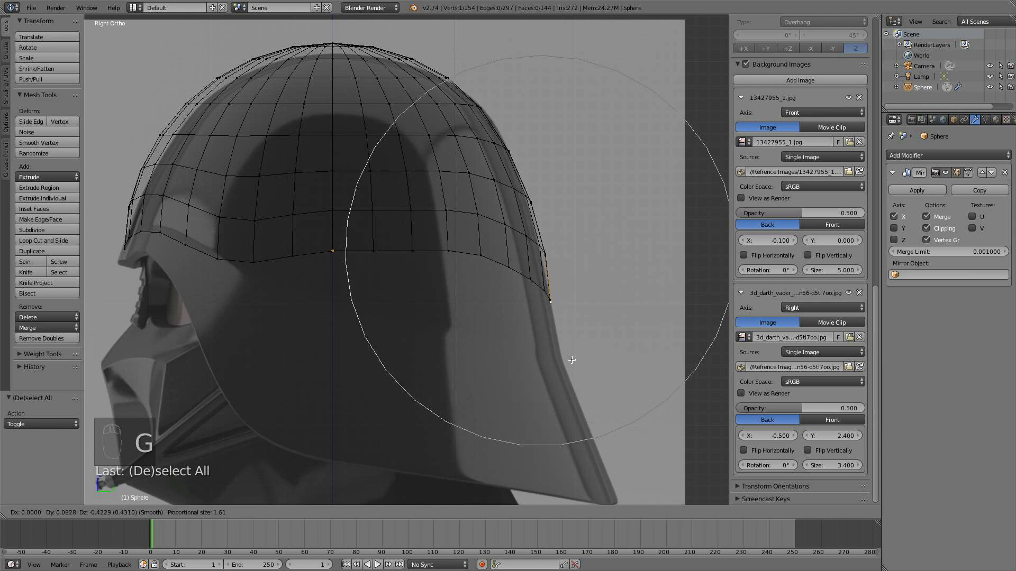
pyautogui.scroll(-3, 574, 379)
pyautogui.scroll(4, 574, 388)
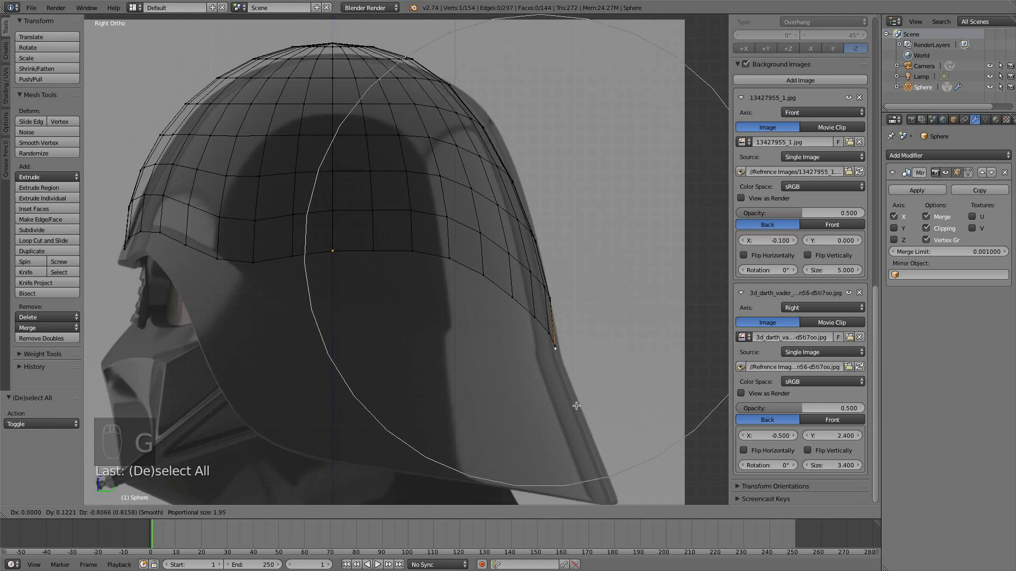
pyautogui.scroll(3, 577, 412)
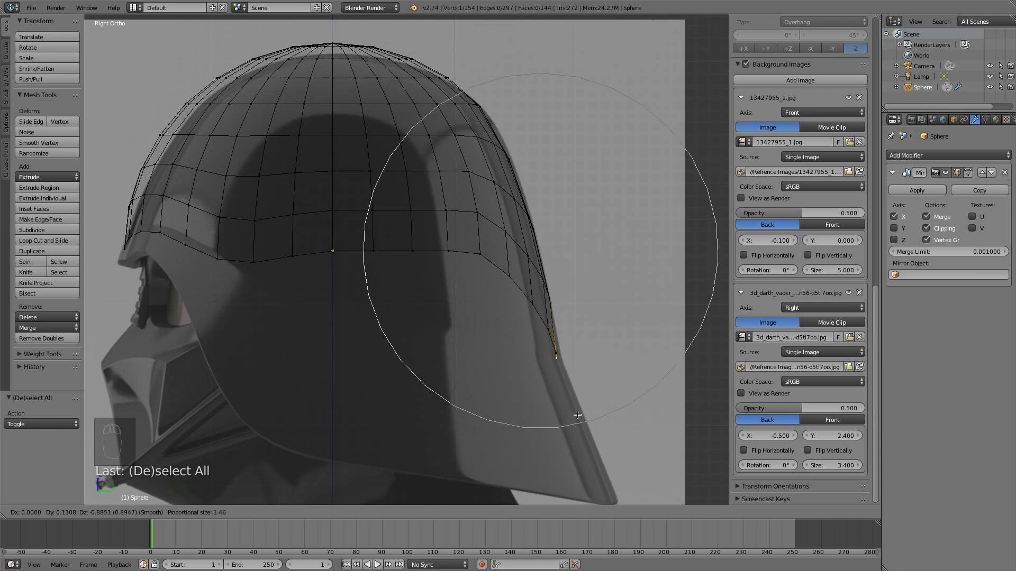
pyautogui.click(577, 412)
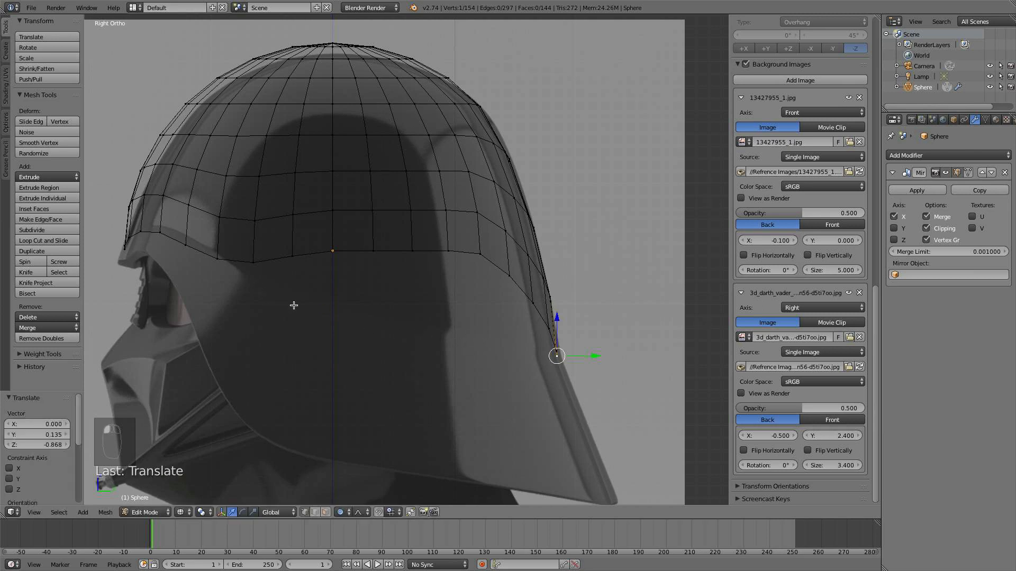
# Move the rim vertex between the dome's side and back -0.022 along Y and -0.541 along Z with proportional editing
pyautogui.rightClick(483, 259)
pyautogui.rightClick(455, 256)
pyautogui.press('g')
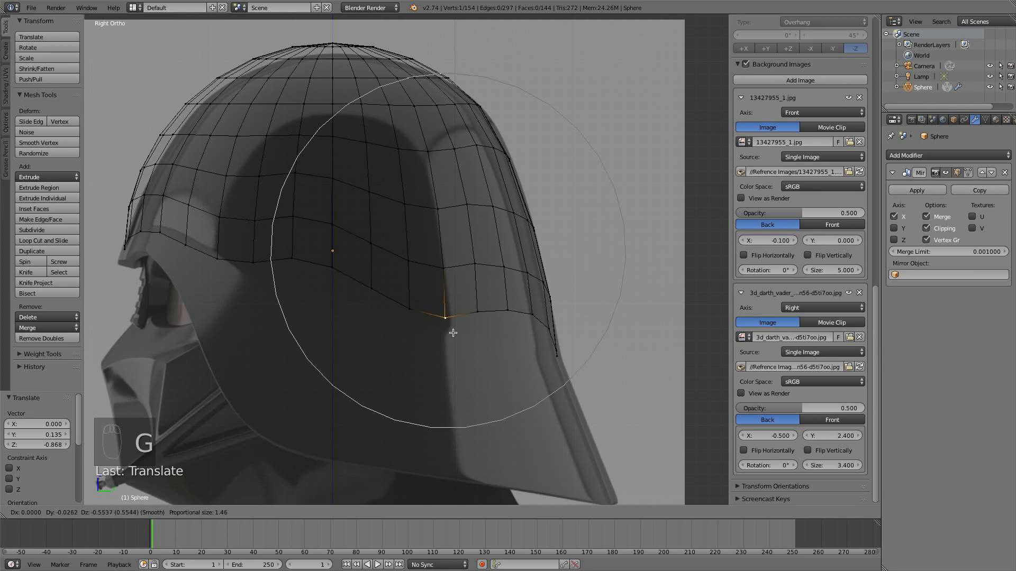
pyautogui.click(453, 332)
# Move two adjacent rim vertices near the back -0.057 along Y and -0.231 along Z with a proportional size of 0.83
pyautogui.rightClick(530, 321)
pyautogui.keyDown('shift'); pyautogui.rightClick(507, 318); pyautogui.keyUp('shift')
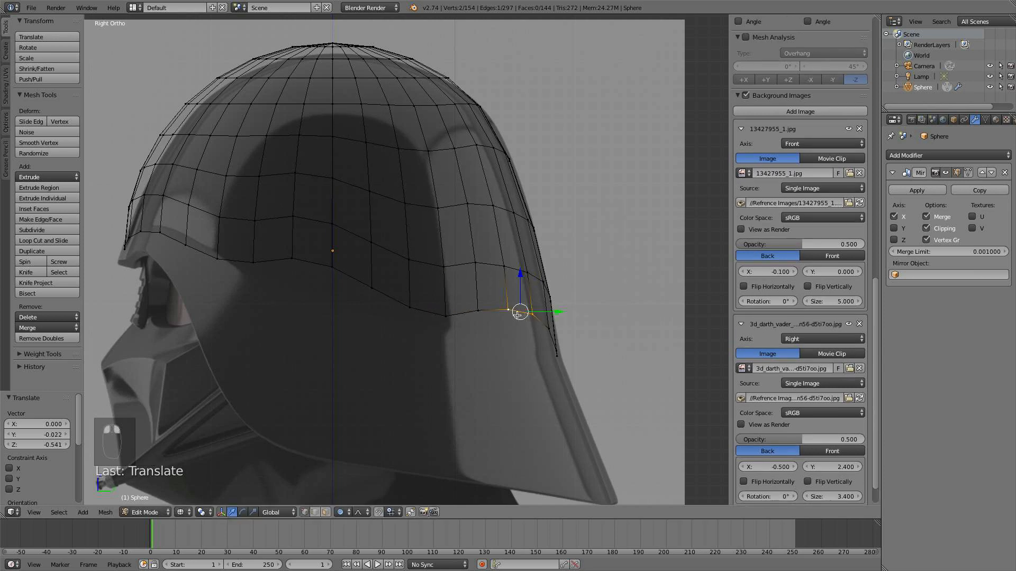
pyautogui.press('g')
pyautogui.scroll(8, 515, 327)
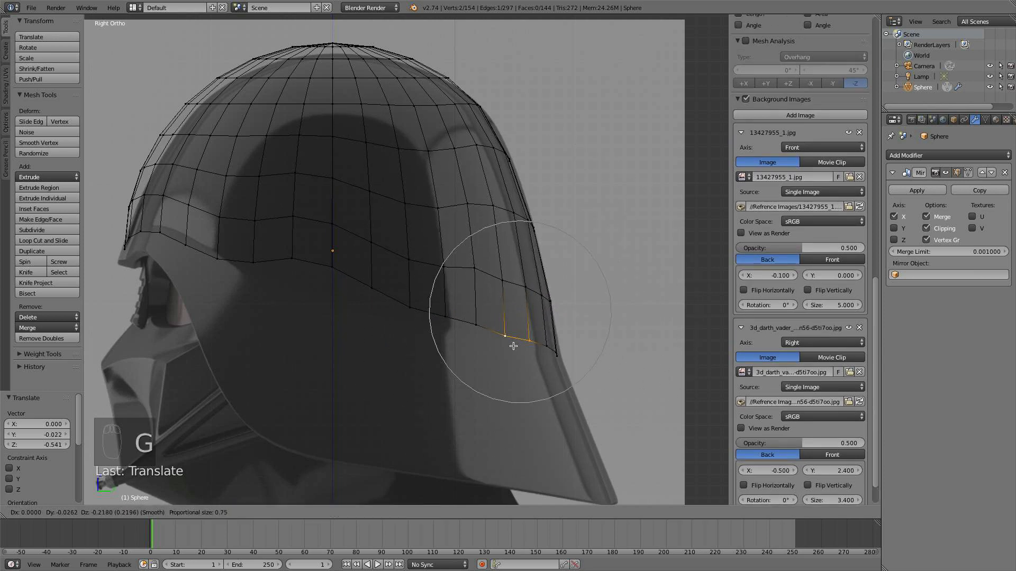
pyautogui.scroll(-2, 511, 347)
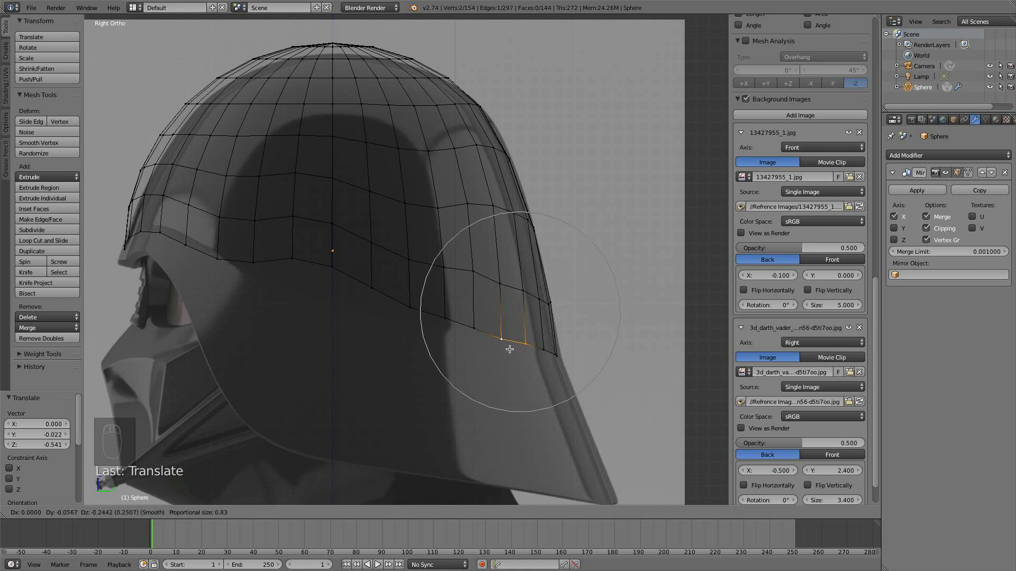
pyautogui.click(509, 348)
# Move the rim vertex at the dome's mid-side -0.048 along Y and -0.192 along Z, and its front neighbour -0.039 and -0.179, with proportional editing
pyautogui.rightClick(332, 275)
pyautogui.press('g')
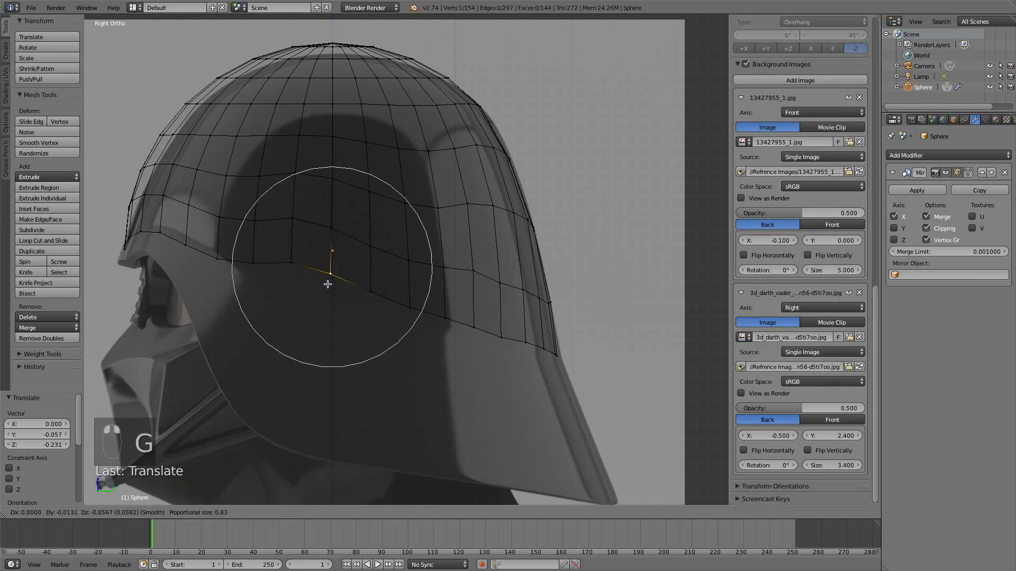
pyautogui.click(325, 297)
pyautogui.press('g')
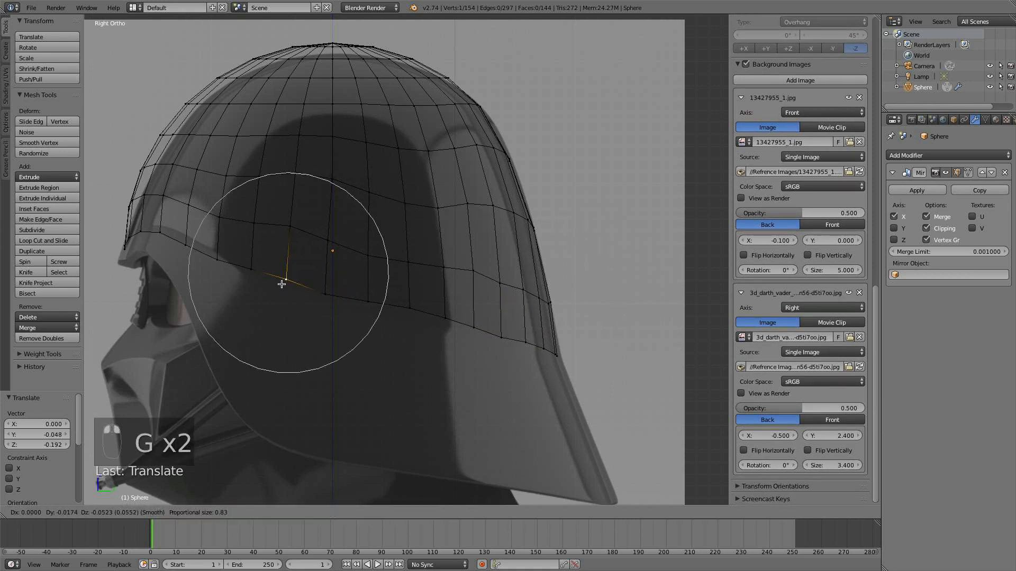
pyautogui.click(278, 290)
# Raise the two rim vertices toward the brow 0.048 and 0.026 along Z, shifting each 0.004 along Y with proportional editing
pyautogui.rightClick(218, 262)
pyautogui.press('g')
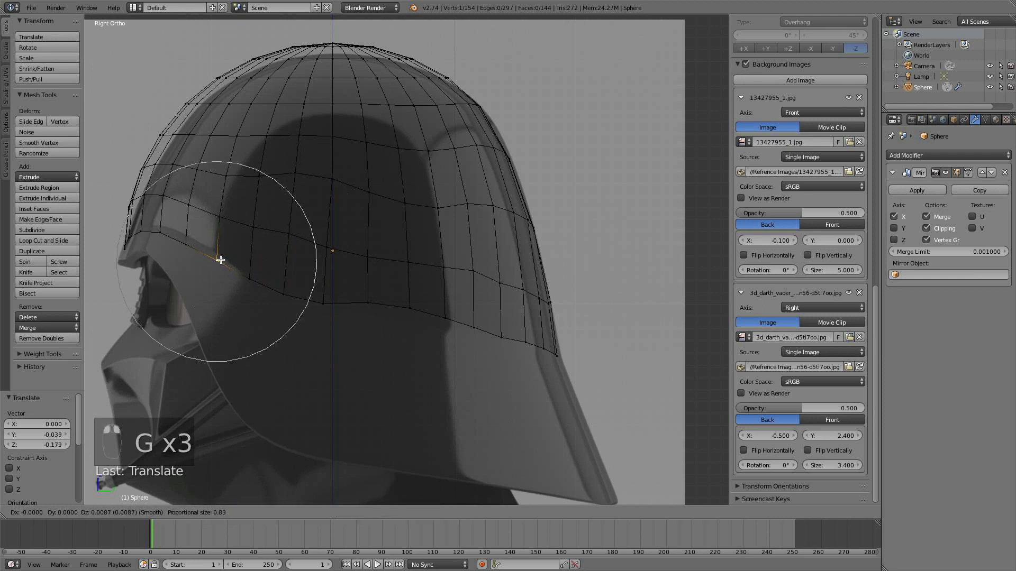
pyautogui.click(217, 253)
pyautogui.press('g')
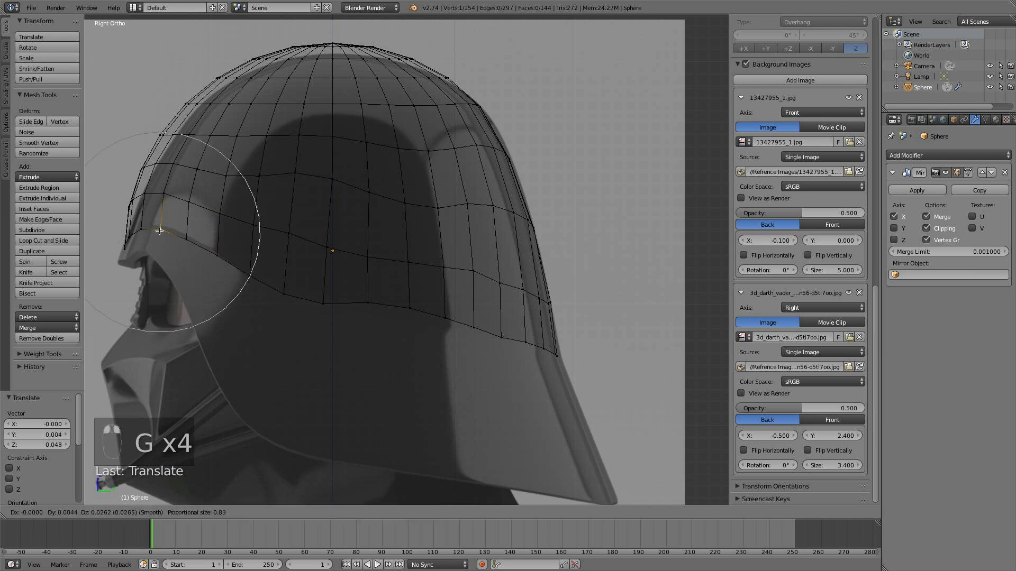
pyautogui.click(173, 220)
# Move two upper-front outline vertices 0.068 along Y and -0.010 along Z, and the crown vertex 0.010 and -0.058, using proportional size 1.00
pyautogui.scroll(-1, 175, 217)
pyautogui.rightClick(188, 147)
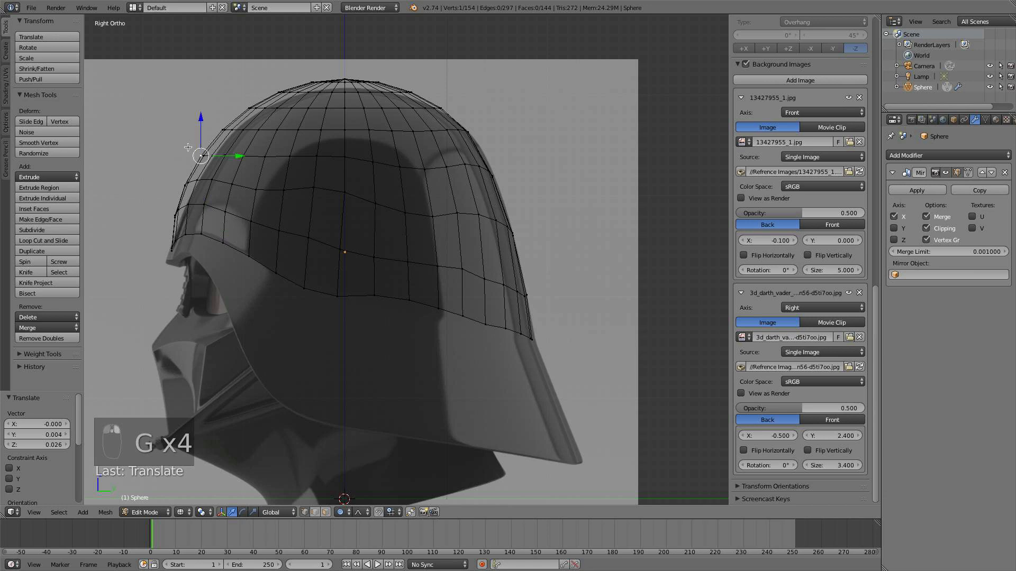
pyautogui.press('g')
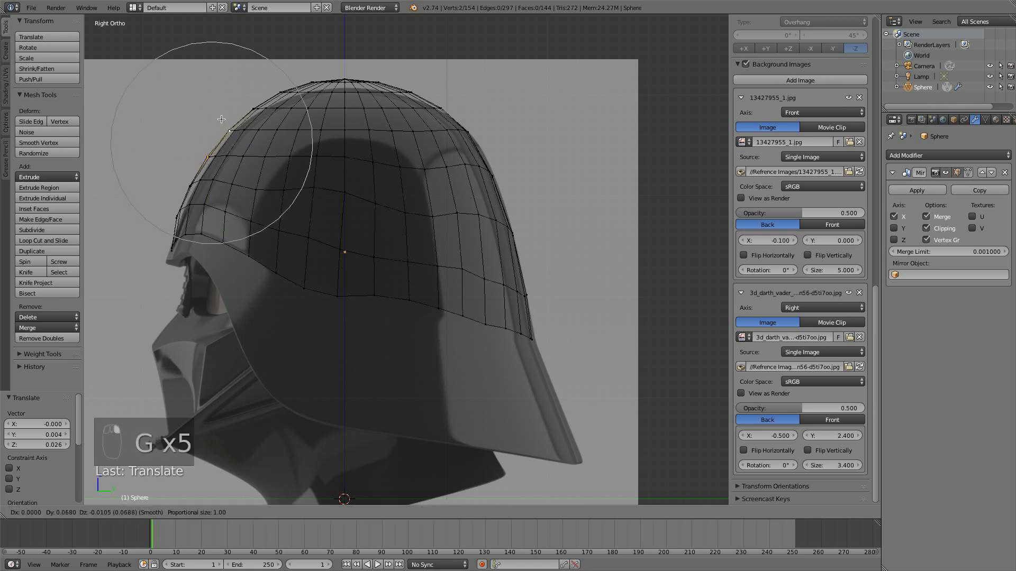
pyautogui.click(221, 119)
pyautogui.rightClick(339, 79)
pyautogui.press('g')
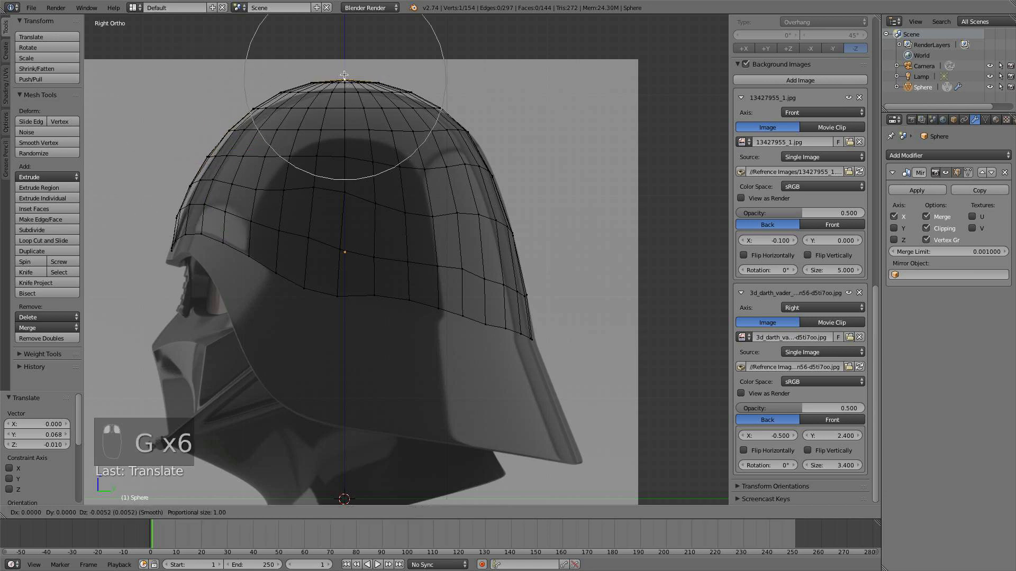
pyautogui.click(345, 80)
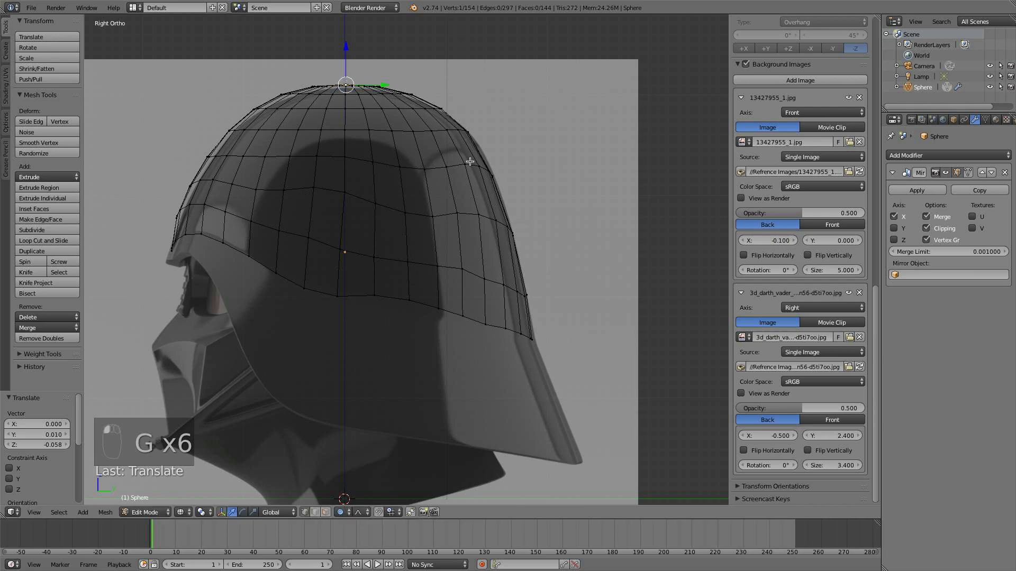
# In the front view, move two upper-side outline vertices about 0.065 outward along X with a proportional size of 1.10, matching the reference outline
pyautogui.scroll(-1, 402, 238)
pyautogui.press('a')
pyautogui.press('Tab')
pyautogui.press('KP_1')
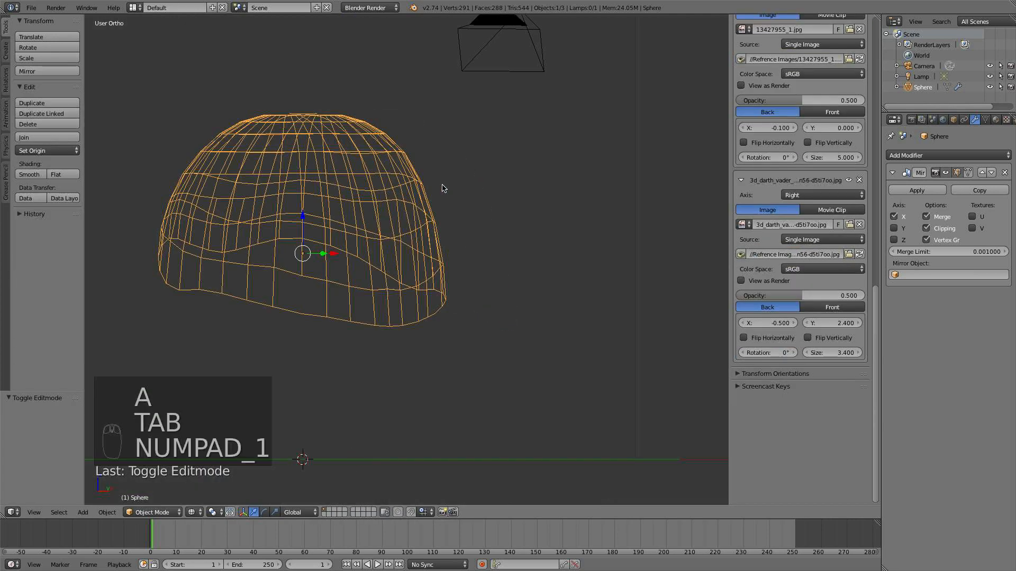
pyautogui.press('z')
pyautogui.scroll(2, 328, 177)
pyautogui.press('z')
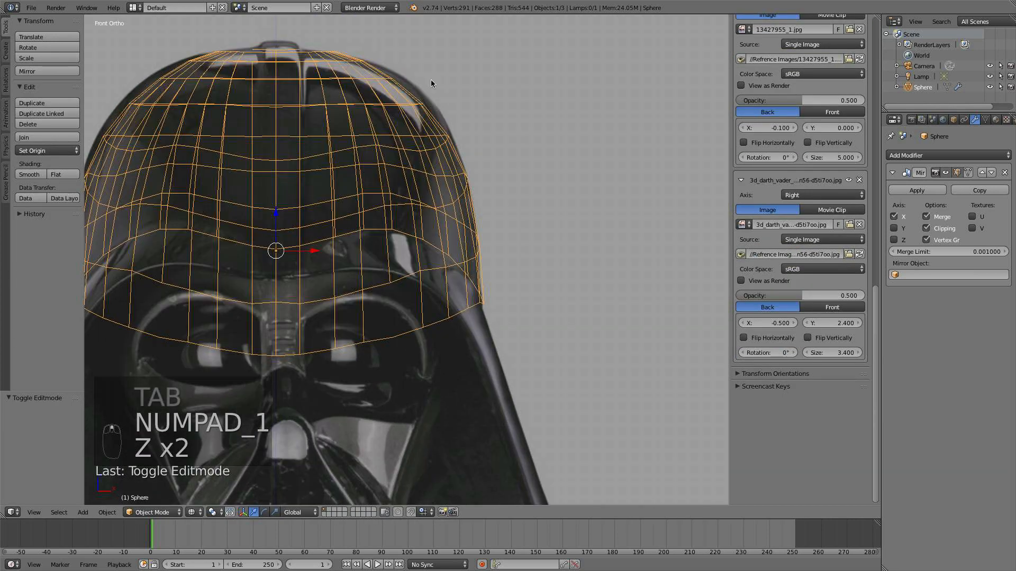
pyautogui.press('z')
pyautogui.press('Tab')
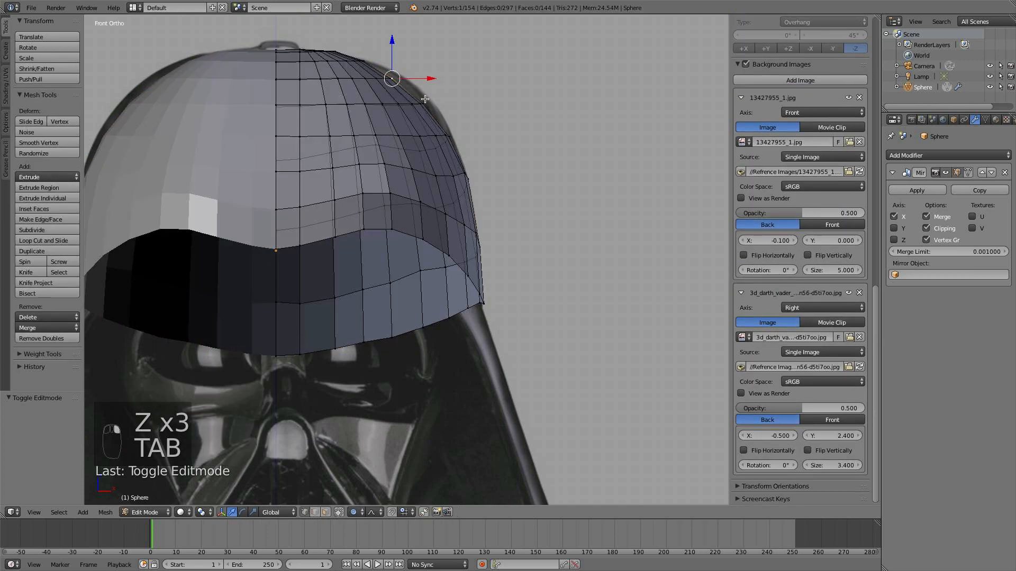
pyautogui.keyDown('shift'); pyautogui.rightClick(424, 99); pyautogui.keyUp('shift')
pyautogui.press('g')
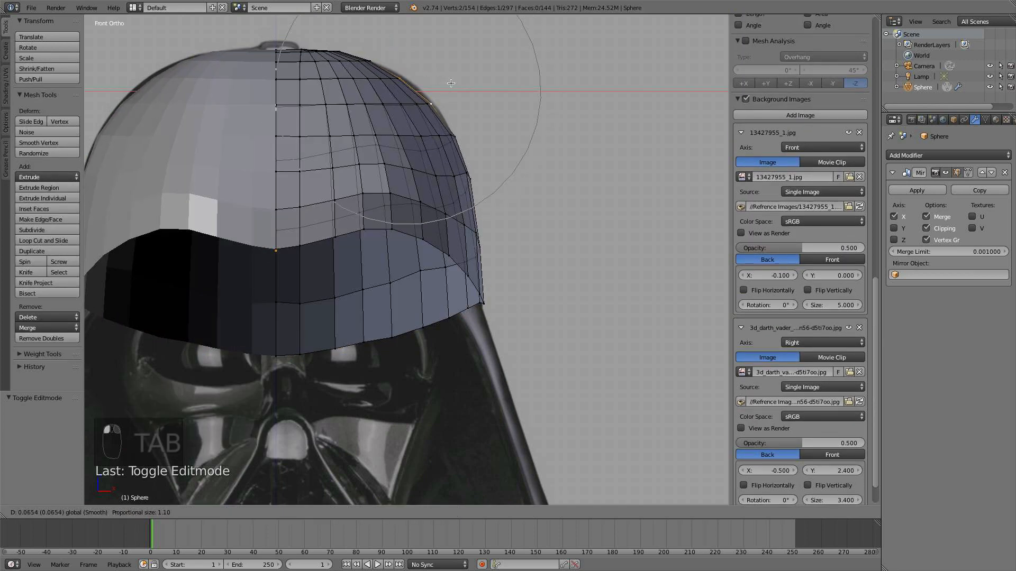
pyautogui.click(451, 85)
pyautogui.press('a')
pyautogui.press('Tab')
# Shade the dome smooth and add a Subdivision Surface modifier with 2 view subdivisions
pyautogui.scroll(-4, 452, 164)
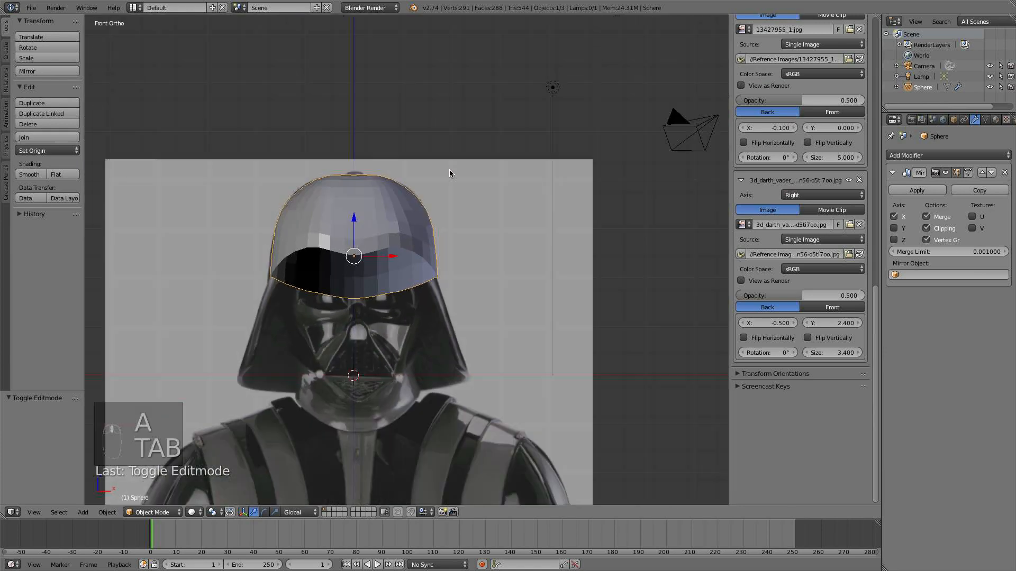
pyautogui.moveTo(449, 169)
pyautogui.mouseDown(button='middle')
pyautogui.moveTo(465, 159)
pyautogui.moveTo(444, 153)
pyautogui.moveTo(430, 166)
pyautogui.mouseUp(button='middle')
pyautogui.press('KP_1')
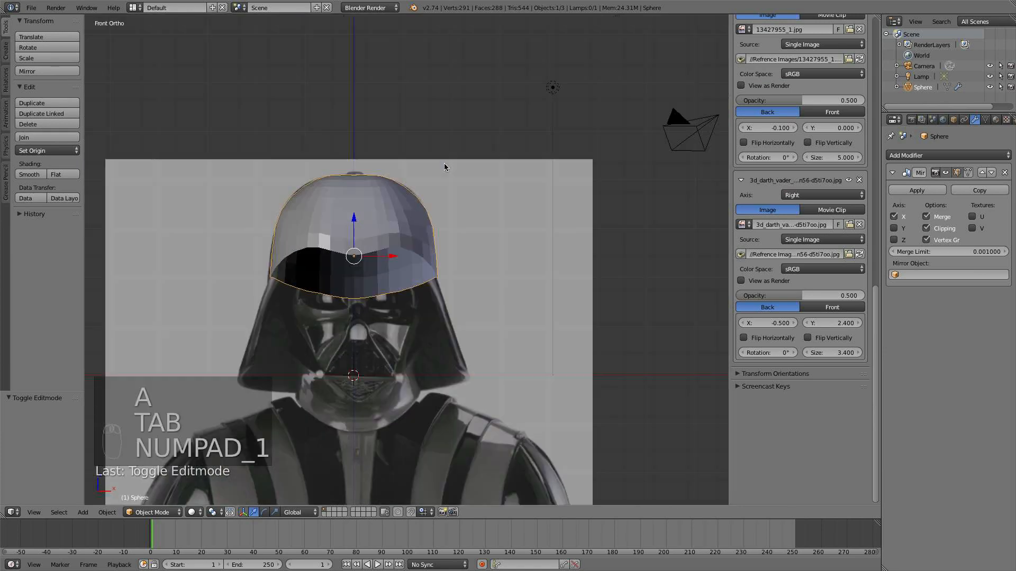
pyautogui.scroll(3, 443, 167)
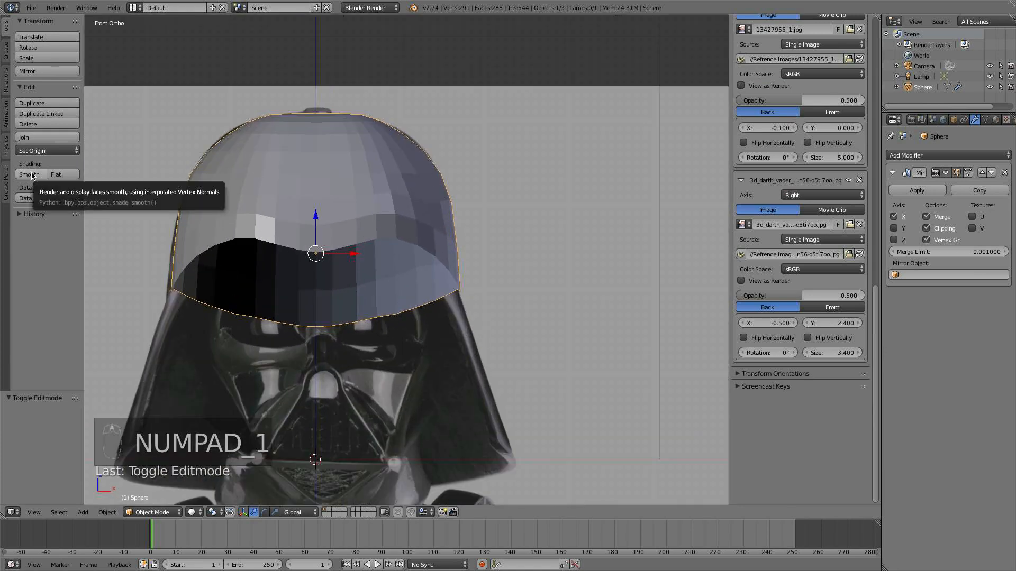
pyautogui.click(30, 175)
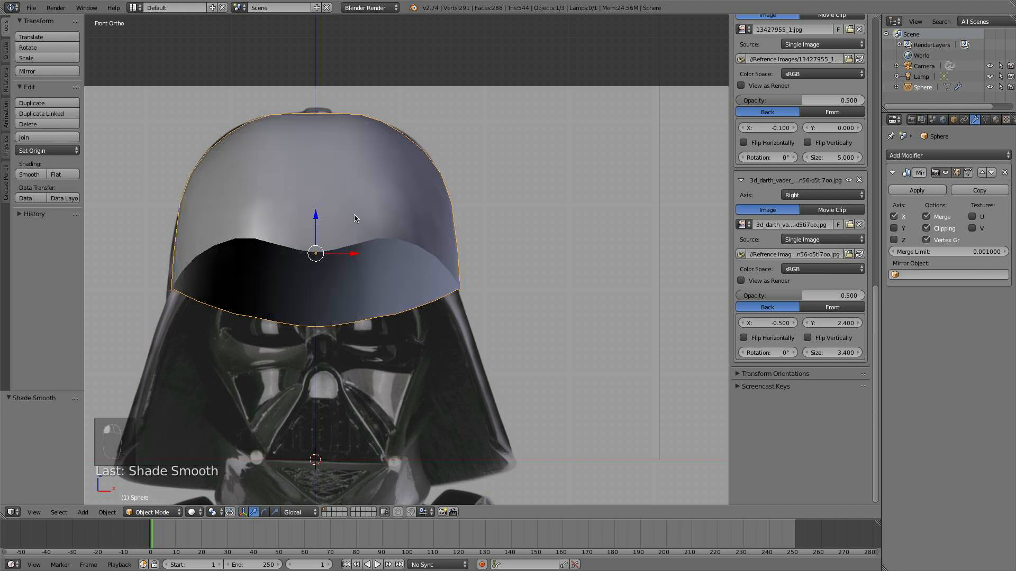
pyautogui.click(937, 156)
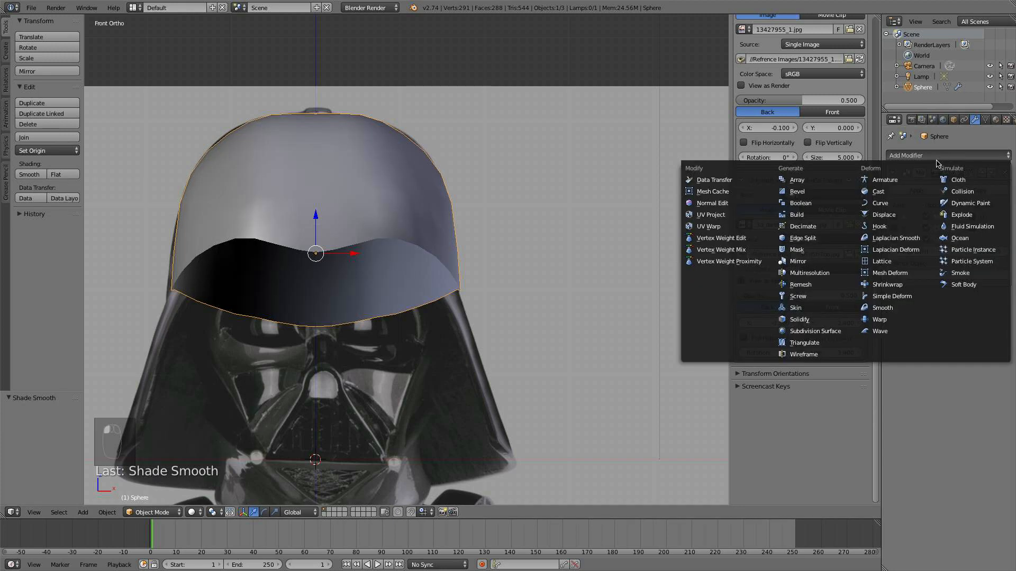
pyautogui.click(830, 333)
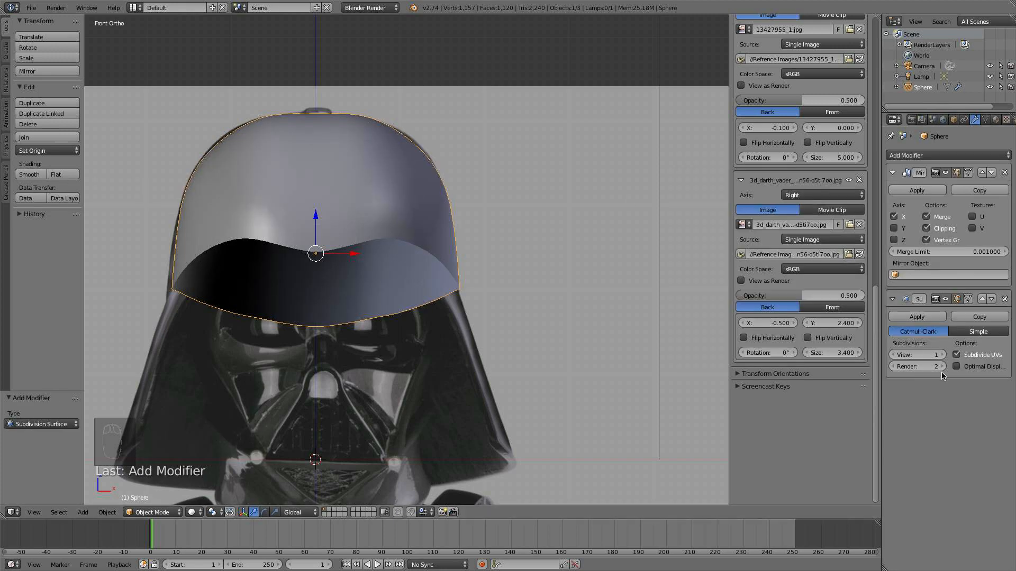
pyautogui.click(943, 355)
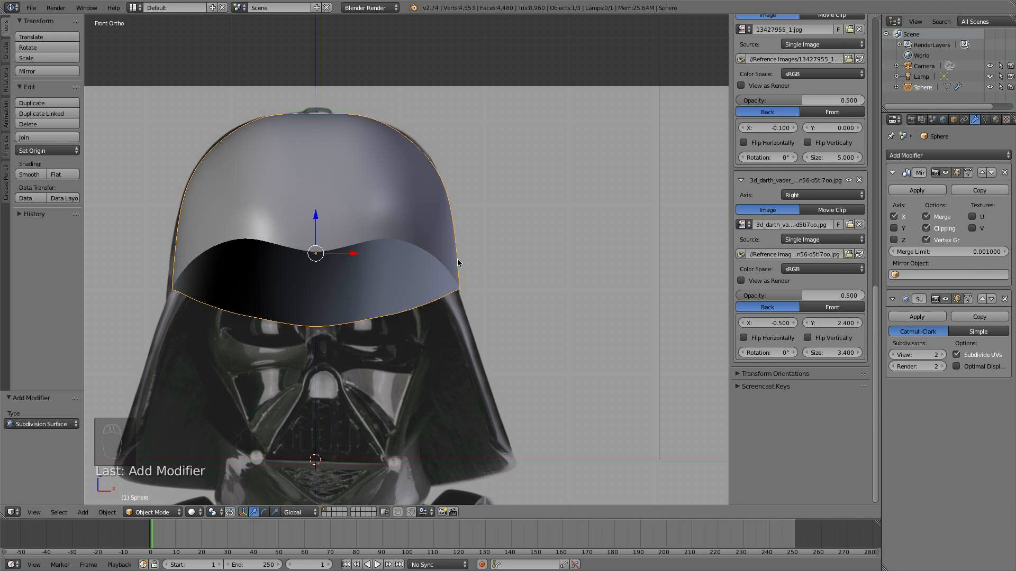
# Compare the smoothed dome with the side and front reference images, ending on its wireframe in Edit Mode
pyautogui.press('KP_3')
pyautogui.scroll(2, 331, 258)
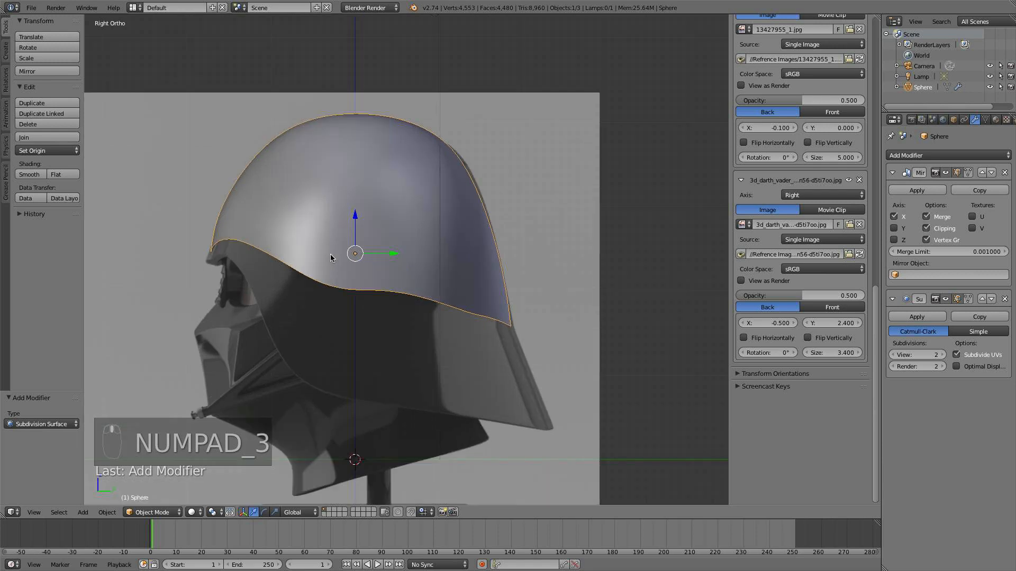
pyautogui.press('KP_1')
pyautogui.scroll(2, 278, 261)
pyautogui.press('z')
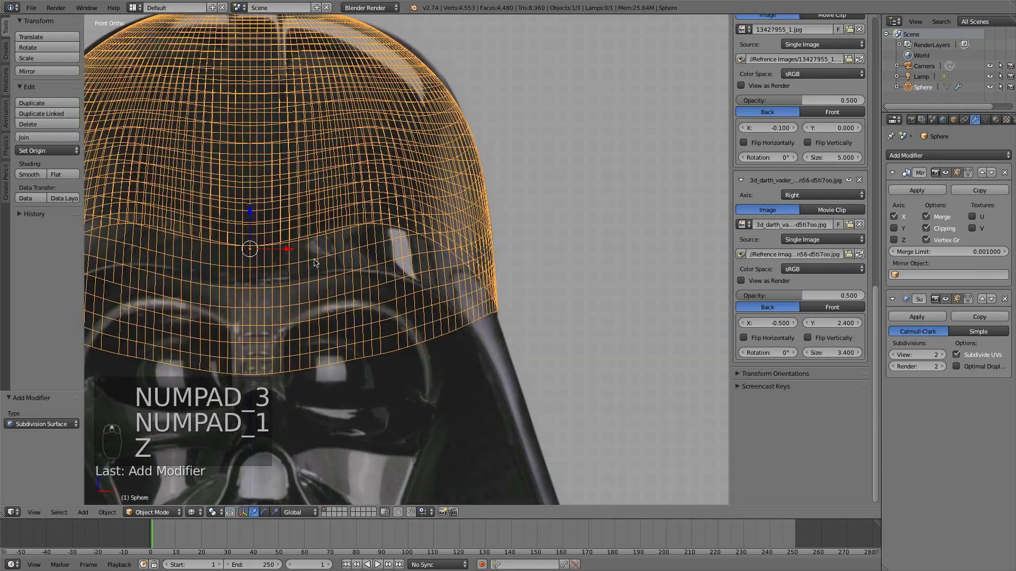
pyautogui.press('Tab')
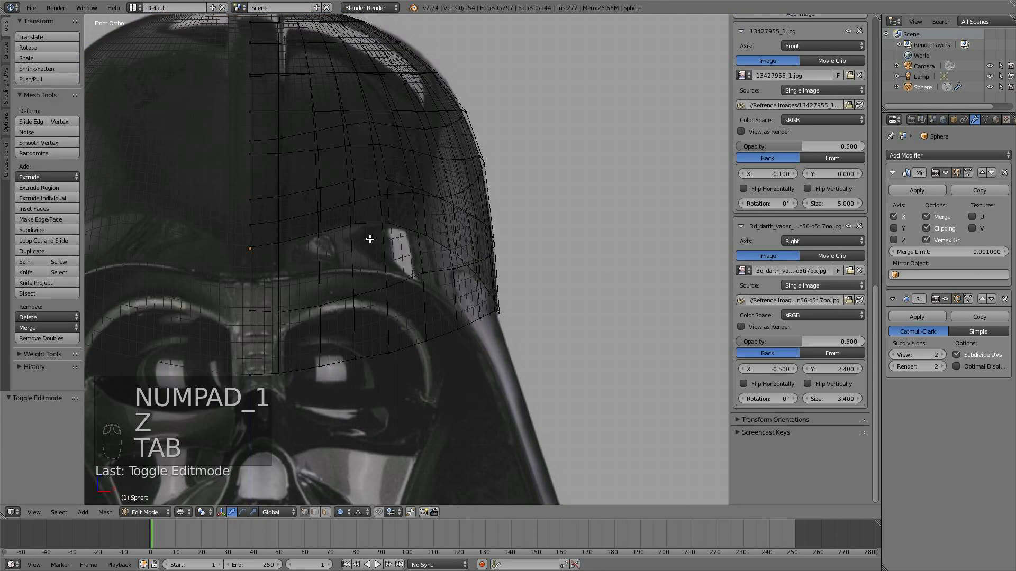
pyautogui.press('z')
pyautogui.moveTo(370, 238)
pyautogui.keyDown('shift'); pyautogui.mouseDown(button='middle')
pyautogui.moveTo(421, 164)
pyautogui.moveTo(412, 234)
pyautogui.mouseUp(button='middle'); pyautogui.keyUp('shift')
pyautogui.press('z')
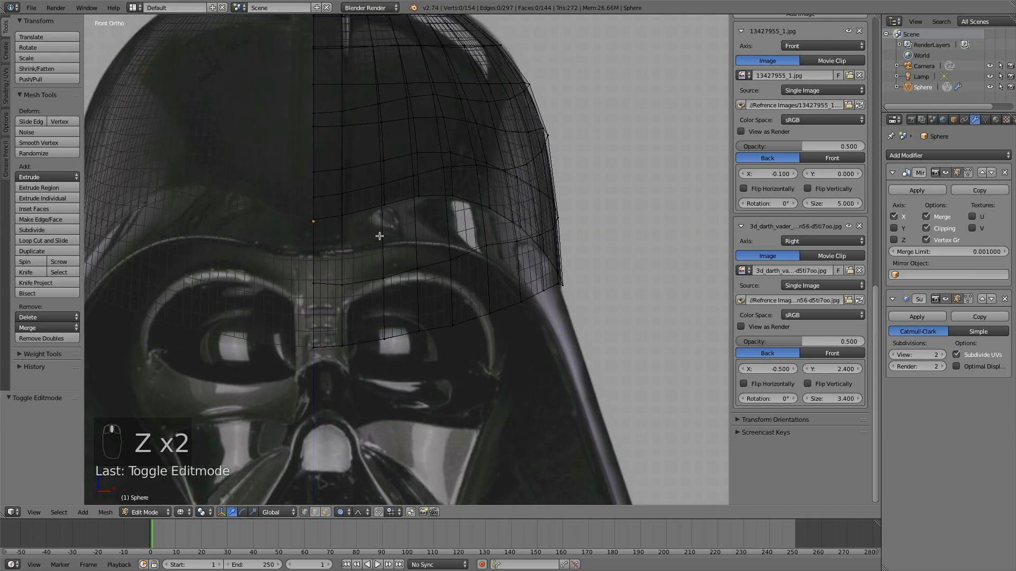
# Extrude the dome's whole open rim loop -0.254 straight along Z with proportional editing turned off
pyautogui.keyDown('alt'); pyautogui.rightClick(357, 217); pyautogui.keyUp('alt')
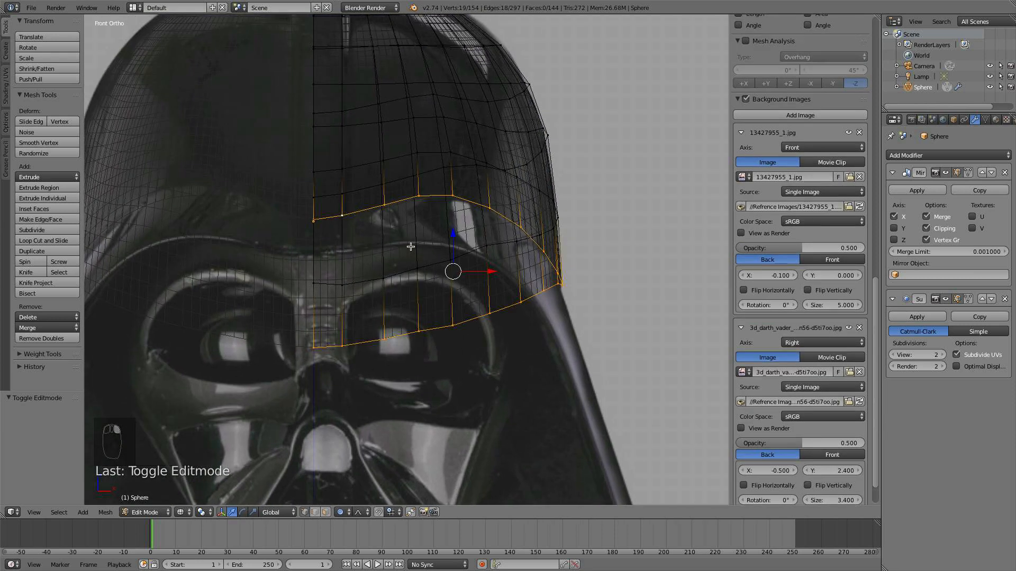
pyautogui.scroll(-4, 452, 235)
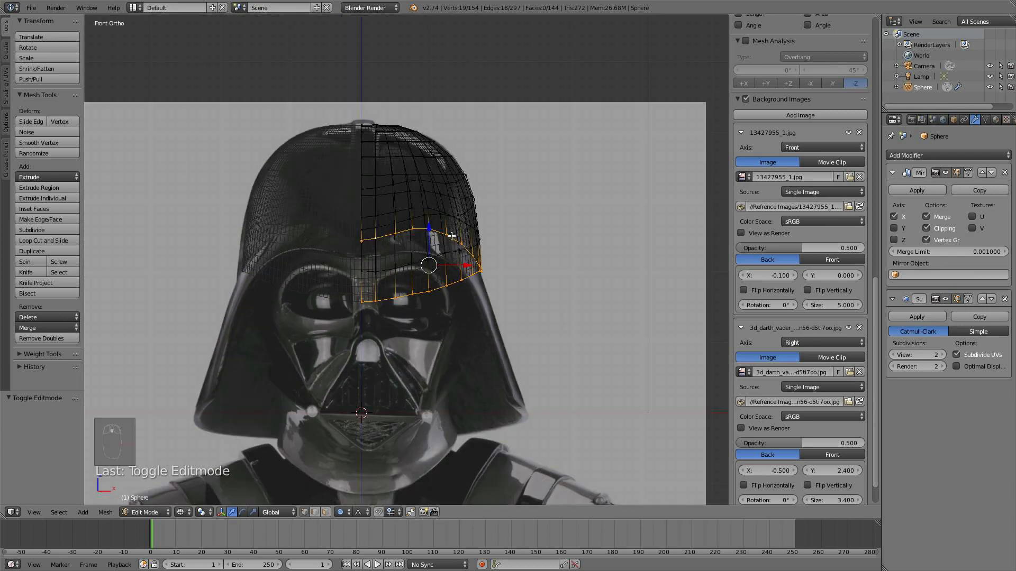
pyautogui.scroll(3, 451, 236)
pyautogui.scroll(-1, 464, 255)
pyautogui.moveTo(458, 256); pyautogui.dragTo(358, 254, button='middle')
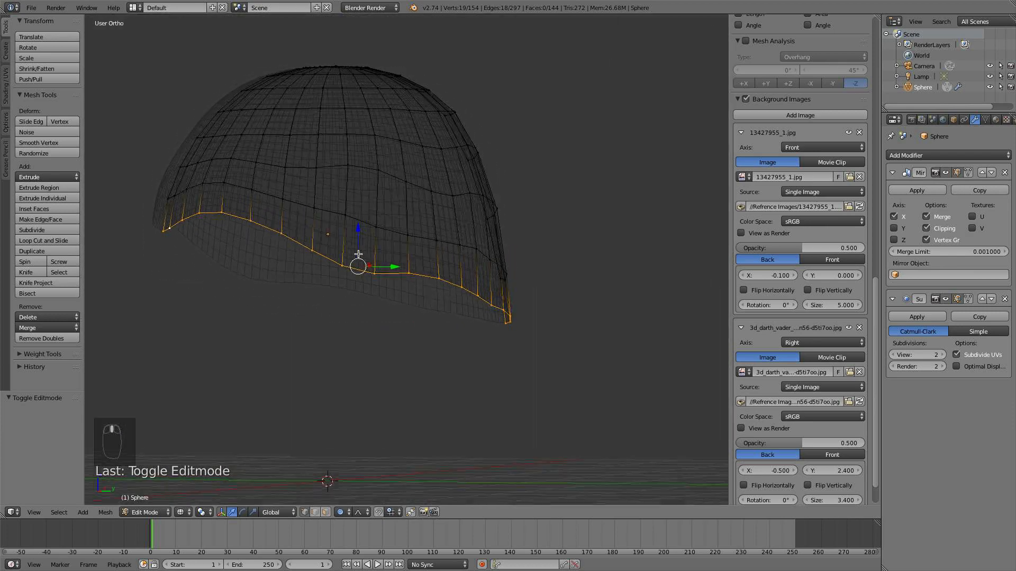
pyautogui.press('KP_1')
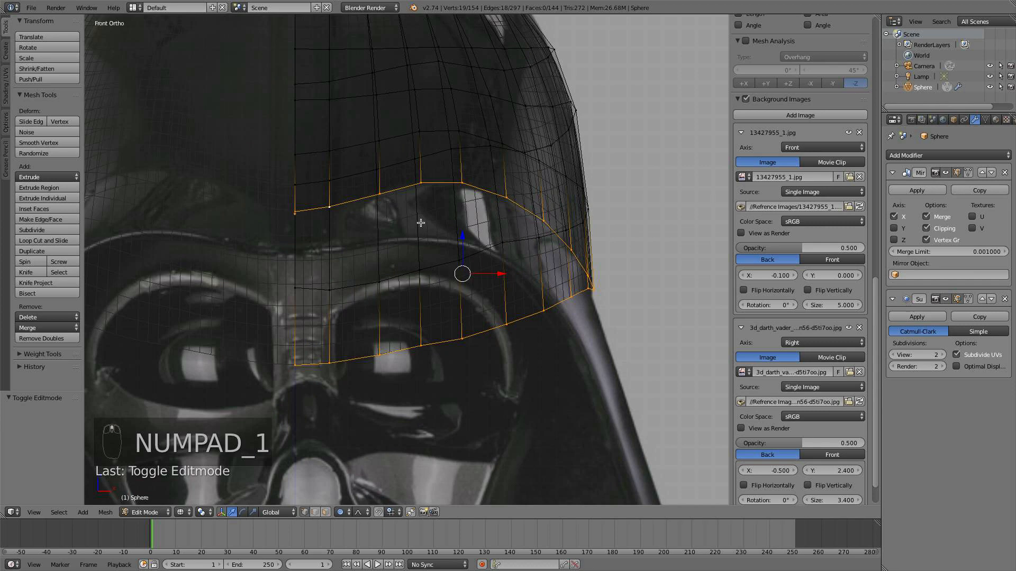
pyautogui.press('e')
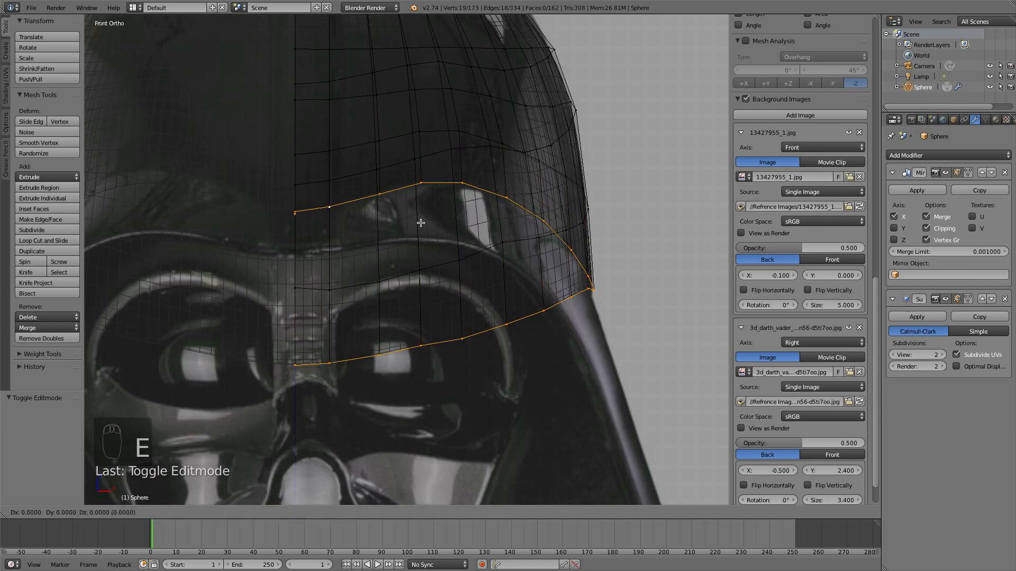
pyautogui.rightClick(421, 223)
pyautogui.moveTo(461, 238); pyautogui.dragTo(466, 281)
pyautogui.rightClick(462, 252)
pyautogui.press('o')
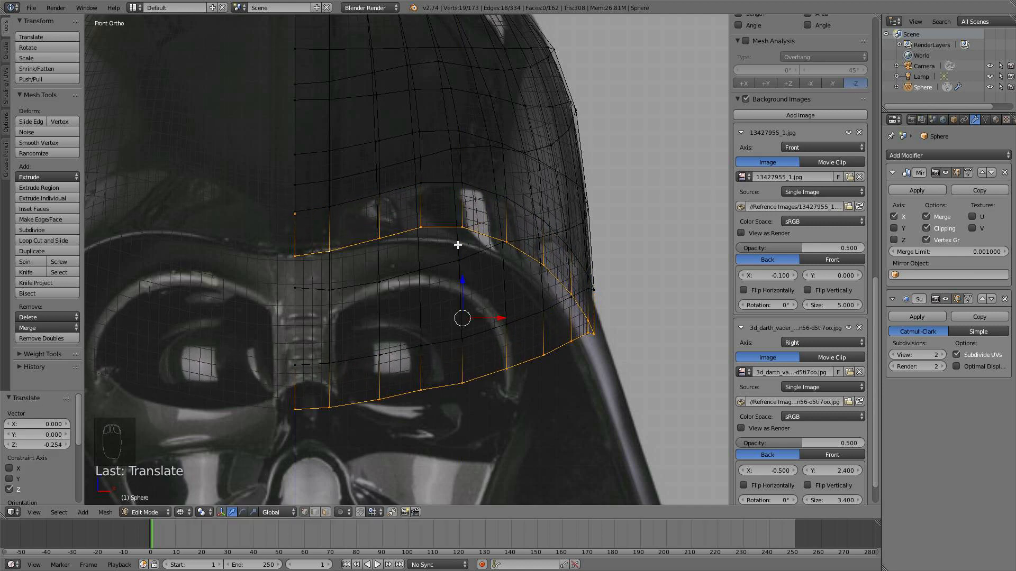
# Lower two new rim vertices above the eye about 0.076 and 0.067 along Z with proportional size 0.83, following the brow ridge
pyautogui.rightClick(421, 229)
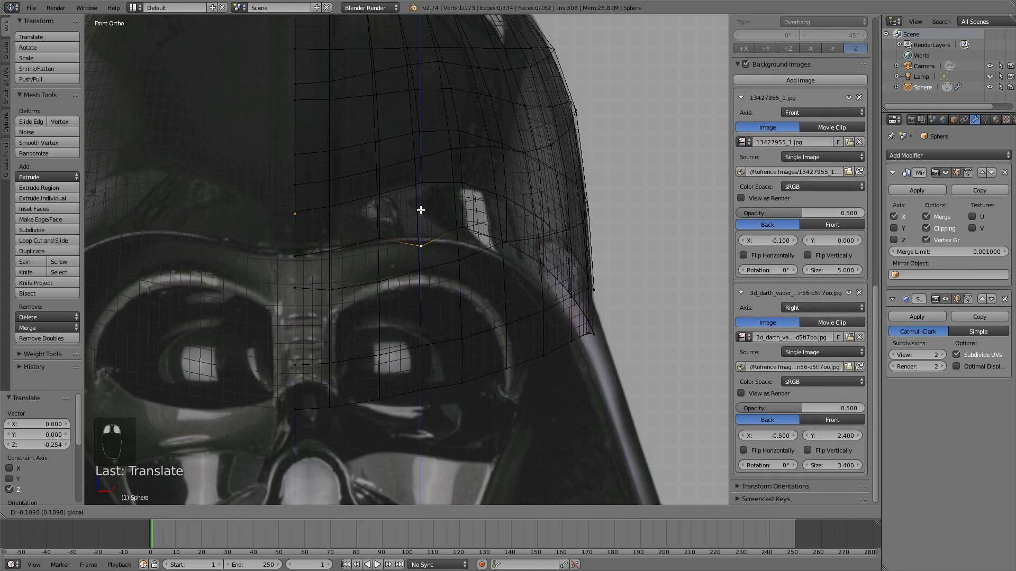
pyautogui.press('o')
pyautogui.moveTo(422, 191); pyautogui.dragTo(426, 203)
pyautogui.scroll(3, 424, 198)
pyautogui.scroll(-1, 426, 203)
pyautogui.scroll(2, 427, 204)
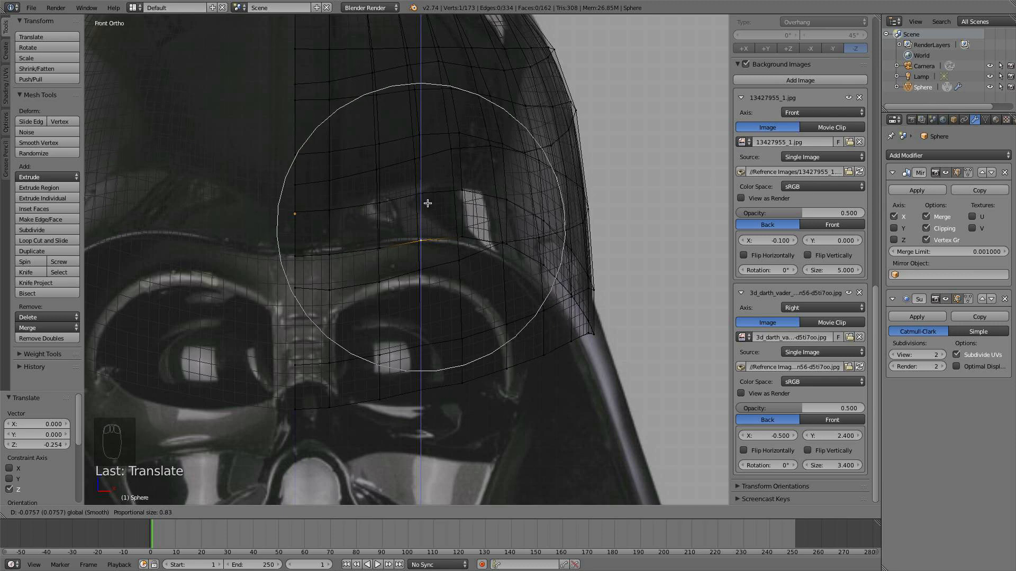
pyautogui.scroll(3, 427, 204)
pyautogui.moveTo(428, 204); pyautogui.dragTo(464, 208)
pyautogui.rightClick(461, 244)
pyautogui.scroll(6, 464, 207)
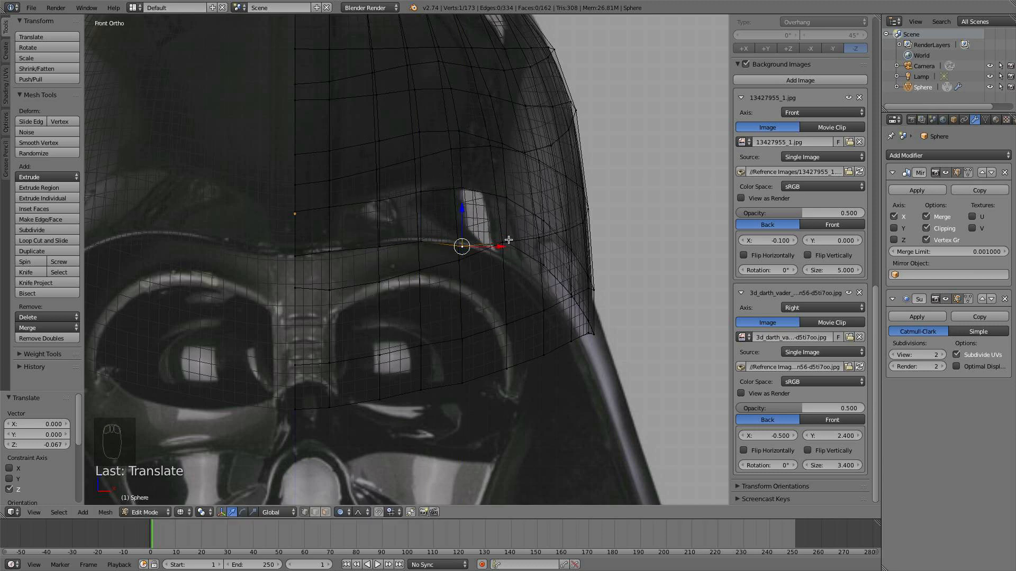
# Lower the rim vertices from the outer brow to the helmet's side one by one along the brow ridge, the last one -0.036 along Z
pyautogui.rightClick(512, 245)
pyautogui.moveTo(538, 257); pyautogui.dragTo(506, 265, button='middle')
pyautogui.press('KP_1')
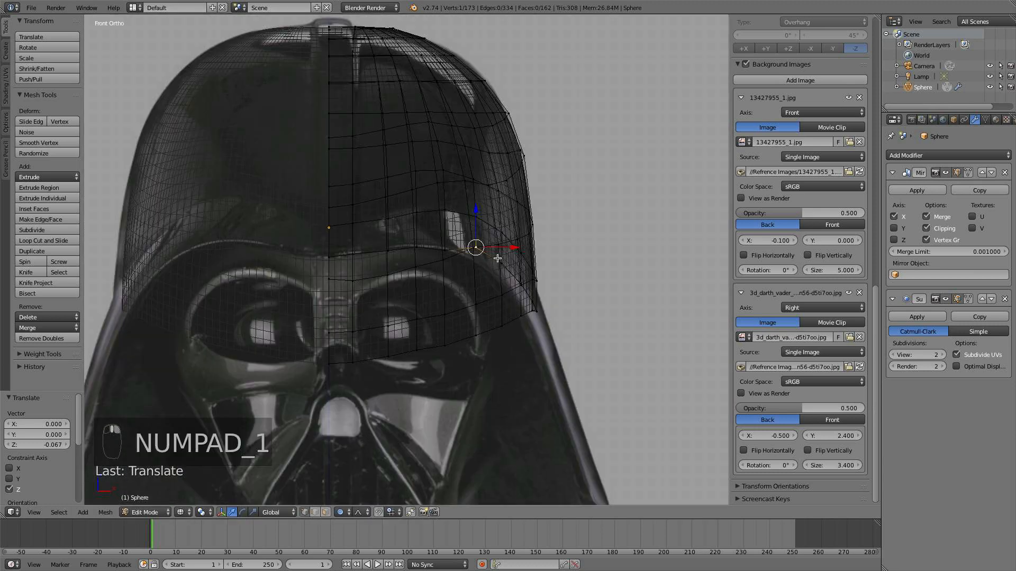
pyautogui.scroll(2, 520, 221)
pyautogui.moveTo(551, 198); pyautogui.dragTo(673, 349)
pyautogui.rightClick(603, 275)
pyautogui.rightClick(643, 312)
pyautogui.rightClick(668, 344)
# Move three adjacent rim vertices at the helmet's side corner -0.066 along Z
pyautogui.rightClick(677, 367)
pyautogui.keyDown('shift'); pyautogui.rightClick(669, 364); pyautogui.keyUp('shift')
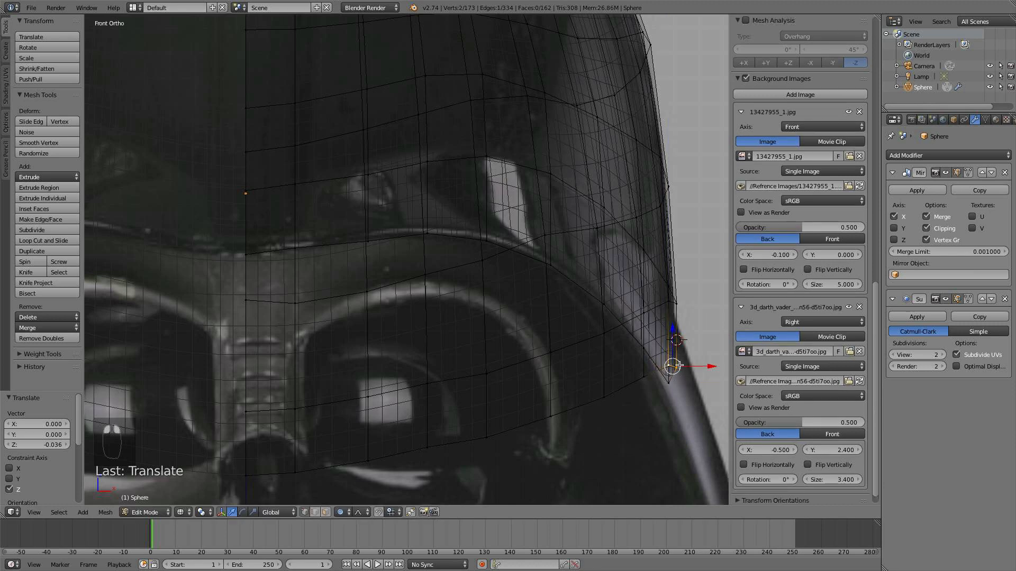
pyautogui.scroll(-1, 690, 376)
pyautogui.keyDown('shift'); pyautogui.rightClick(604, 360); pyautogui.keyUp('shift')
pyautogui.moveTo(623, 316); pyautogui.dragTo(624, 331)
pyautogui.scroll(-2, 506, 299)
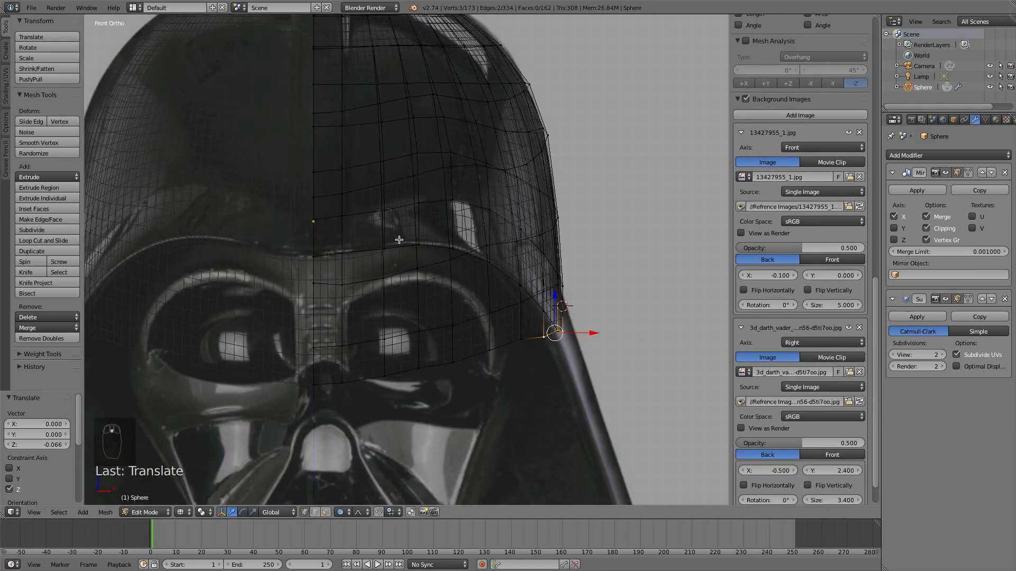
# In the side view, move the front-centre rim vertex -0.124 along Y with proportional editing, towards the brow's front edge
pyautogui.press('z')
pyautogui.press('z')
pyautogui.scroll(-4, 550, 328)
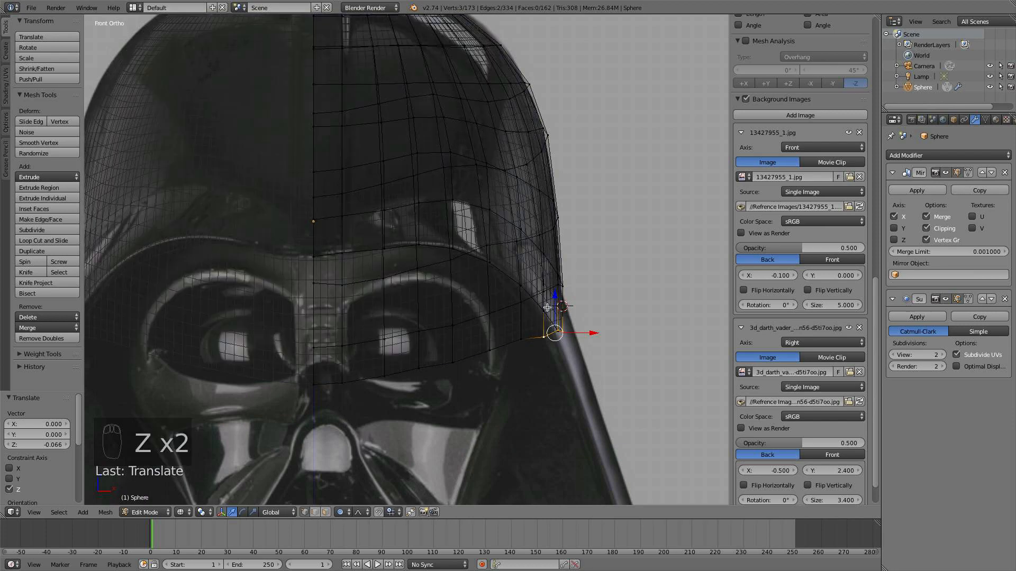
pyautogui.moveTo(503, 301); pyautogui.dragTo(289, 268, button='middle')
pyautogui.rightClick(186, 263)
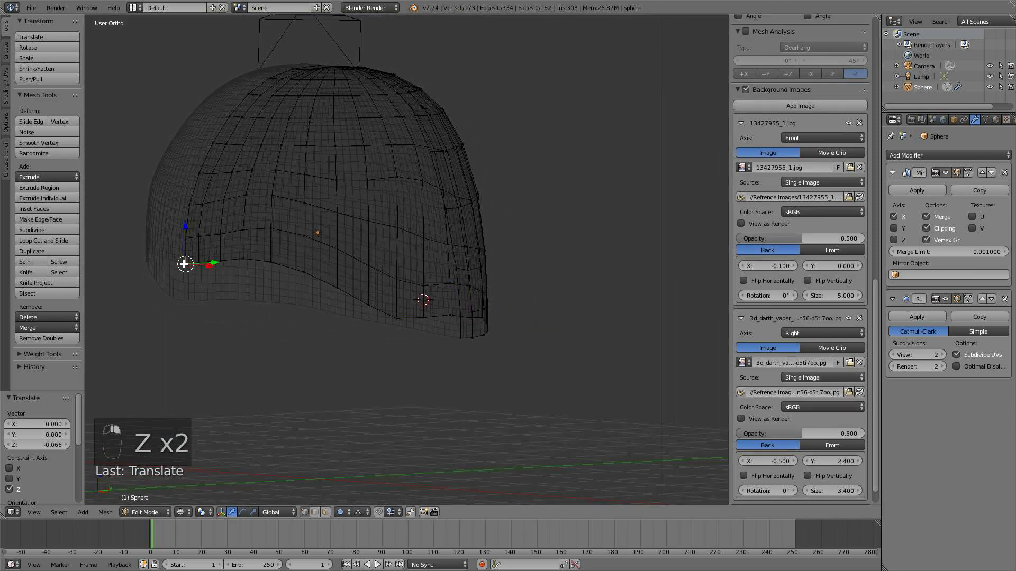
pyautogui.press('KP_3')
pyautogui.scroll(3, 168, 265)
pyautogui.keyDown('shift'); pyautogui.moveTo(193, 259); pyautogui.dragTo(371, 224, button='middle'); pyautogui.keyUp('shift')
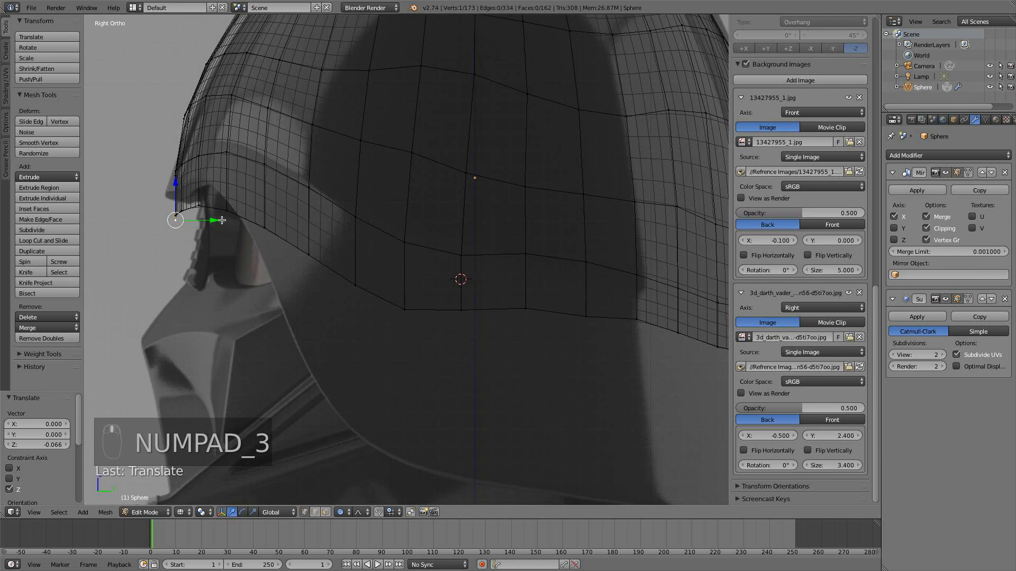
pyautogui.press('g')
pyautogui.press('y')
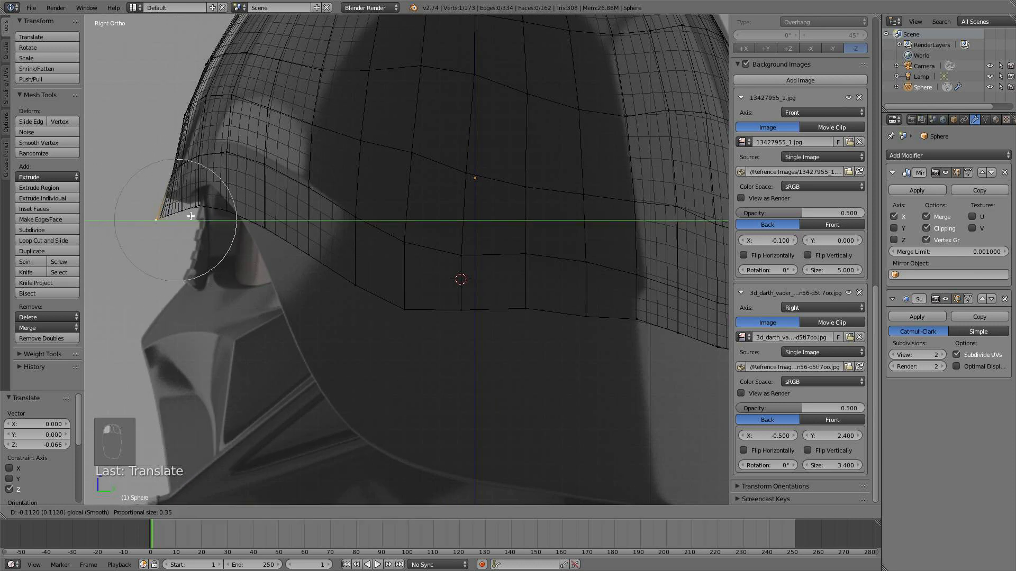
pyautogui.click(188, 218)
# Pull the front rim vertices beside the brow tip forward along Y to follow the side reference
pyautogui.rightClick(187, 208)
pyautogui.press('g')
pyautogui.press('y')
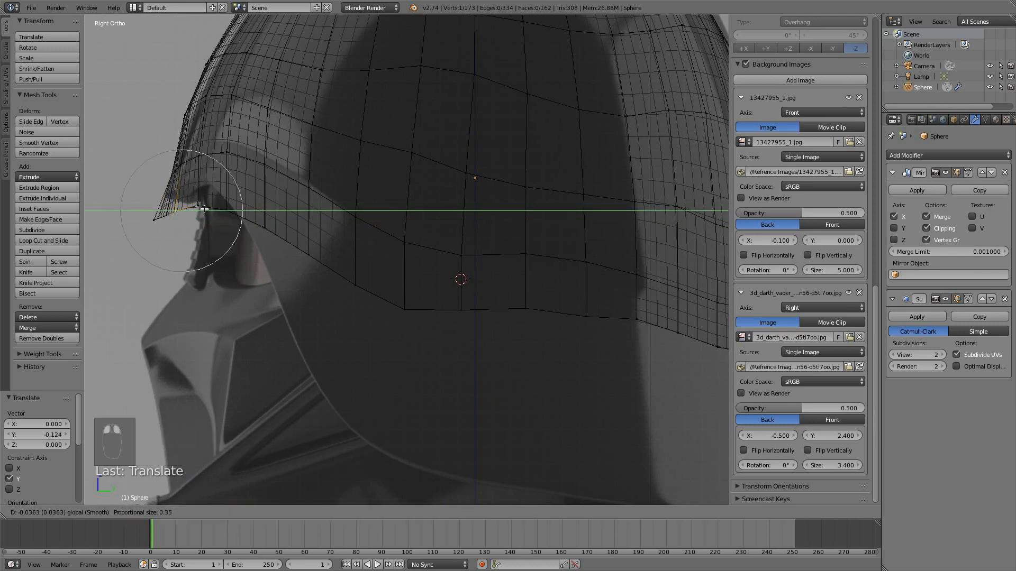
pyautogui.click(204, 211)
pyautogui.rightClick(167, 216)
pyautogui.moveTo(210, 212); pyautogui.dragTo(199, 211)
# Raise the brow's front tip vertex 0.012 along Z and move the rim vertex above the eye 0.045 along Y
pyautogui.rightClick(149, 218)
pyautogui.click(140, 193)
pyautogui.moveTo(144, 187); pyautogui.dragTo(144, 184)
pyautogui.click(145, 184)
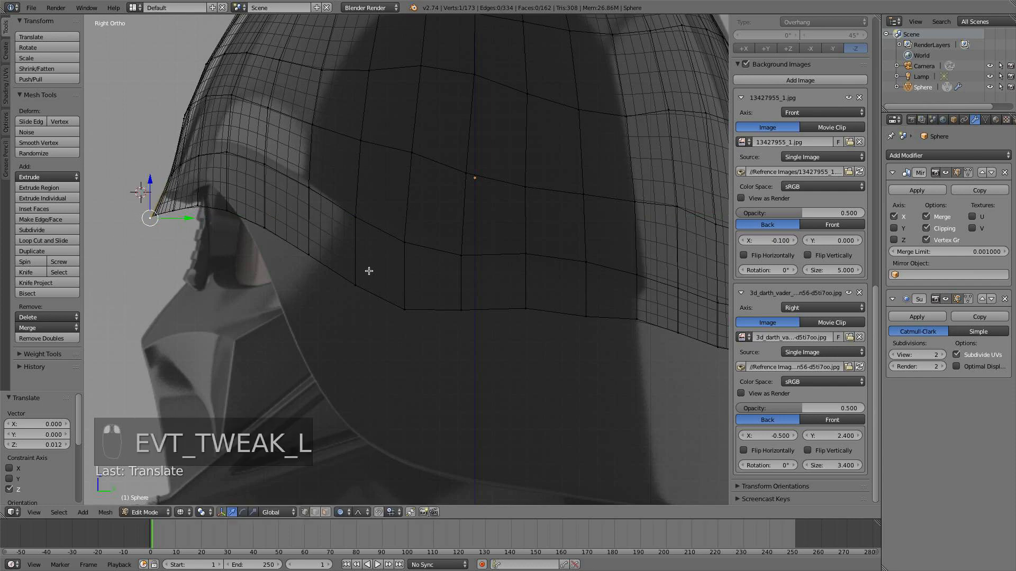
pyautogui.rightClick(227, 213)
pyautogui.moveTo(263, 212); pyautogui.dragTo(271, 204)
# Extrude the rim from outer brow to back without proportional editing, moving it Y 0.115, Z -1.020, and adjust it by Y 0.021, Z 0.084
pyautogui.scroll(-6, 269, 204)
pyautogui.scroll(-3, 271, 203)
pyautogui.moveTo(281, 213); pyautogui.dragTo(316, 213, button='middle')
pyautogui.press('KP_1')
pyautogui.scroll(3, 315, 214)
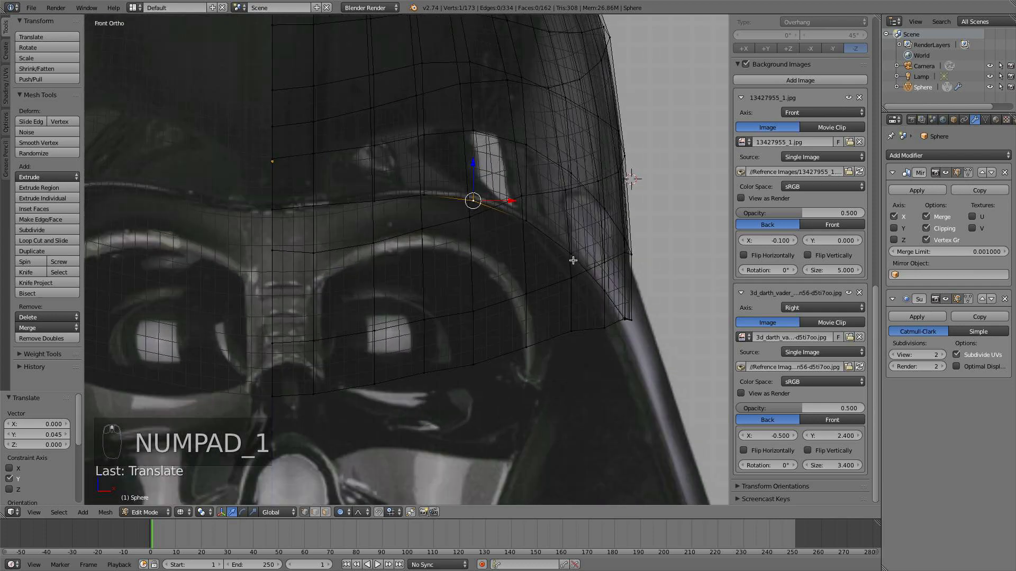
pyautogui.rightClick(572, 252)
pyautogui.keyDown('shift'); pyautogui.moveTo(619, 295); pyautogui.dragTo(451, 273, button='middle'); pyautogui.keyUp('shift')
pyautogui.scroll(-2, 574, 277)
pyautogui.press('KP_3')
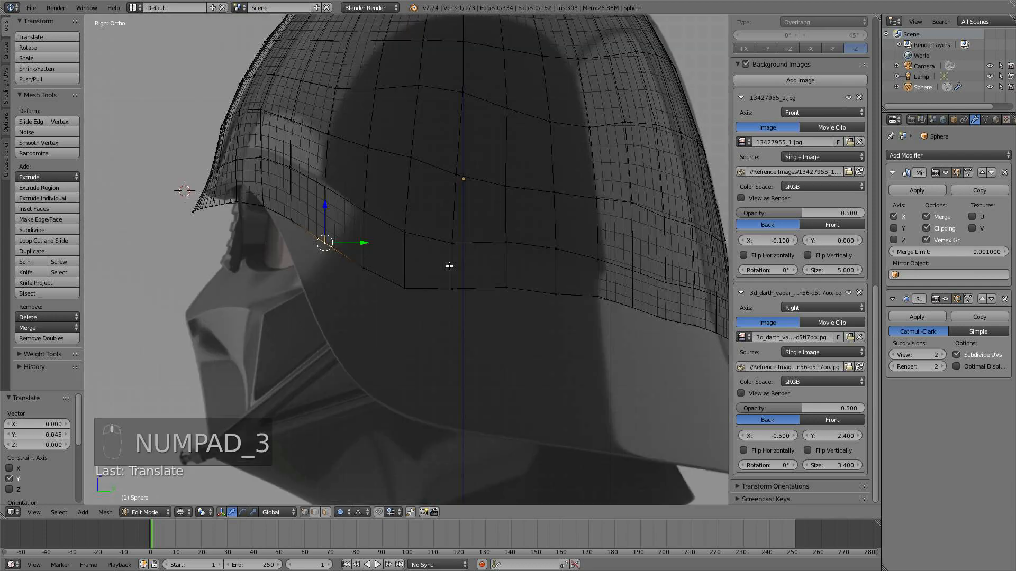
pyautogui.scroll(-2, 447, 259)
pyautogui.scroll(5, 331, 232)
pyautogui.keyDown('shift'); pyautogui.moveTo(336, 292); pyautogui.dragTo(270, 278, button='middle'); pyautogui.keyUp('shift')
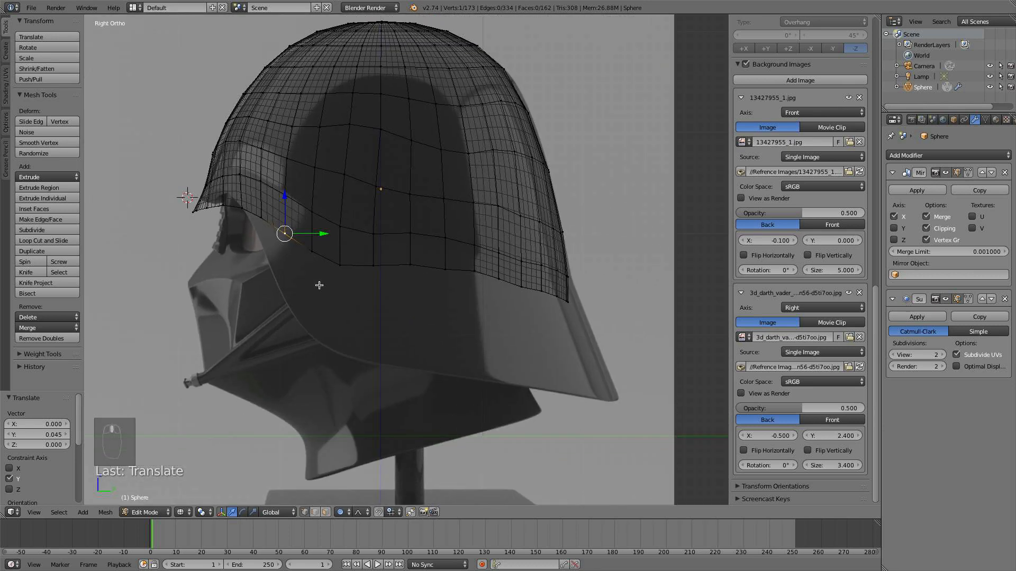
pyautogui.press('c')
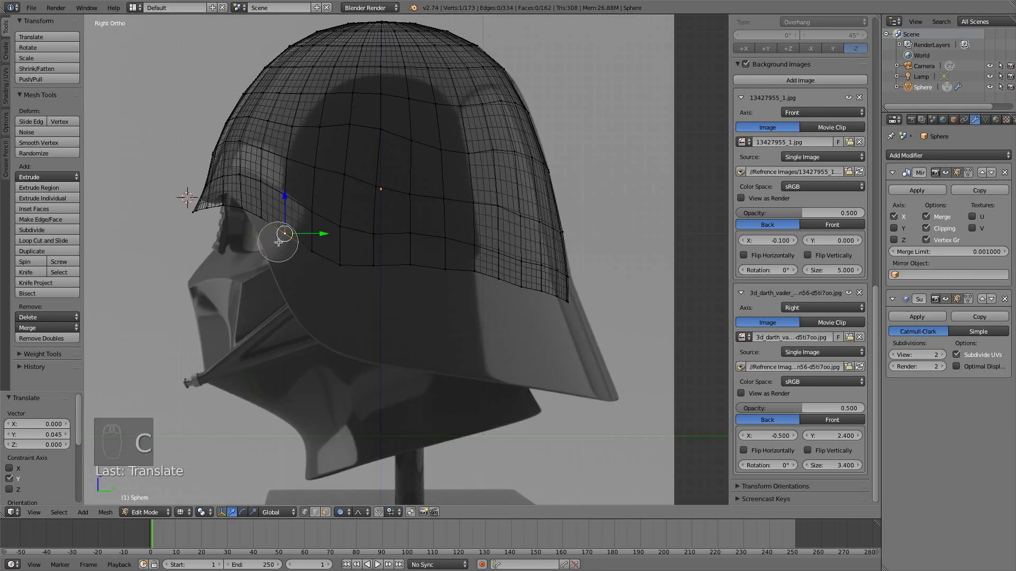
pyautogui.moveTo(278, 242)
pyautogui.mouseDown()
pyautogui.moveTo(374, 276)
pyautogui.moveTo(453, 275)
pyautogui.moveTo(588, 308)
pyautogui.mouseUp()
pyautogui.rightClick(588, 308)
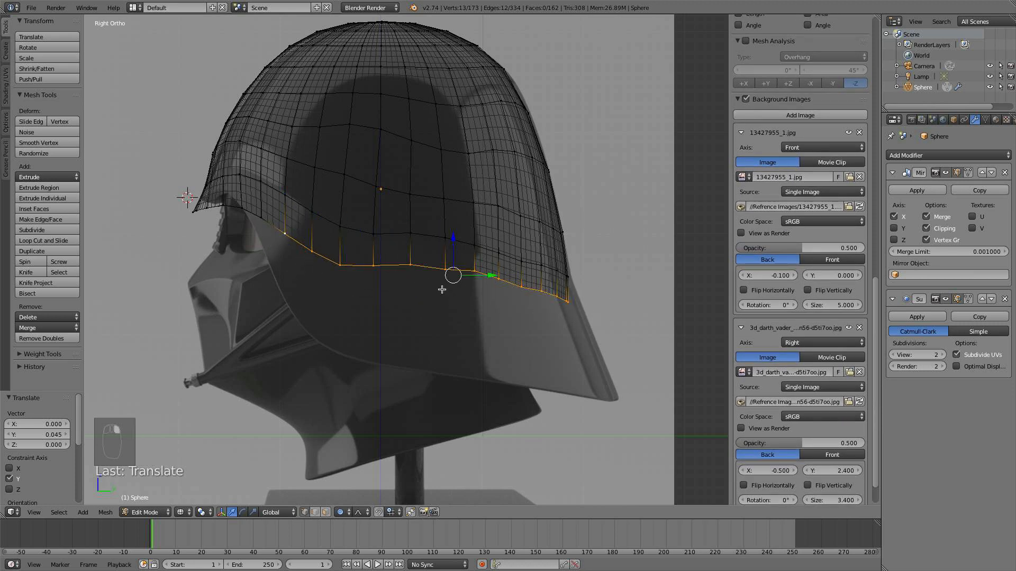
pyautogui.press('e')
pyautogui.rightClick(440, 314)
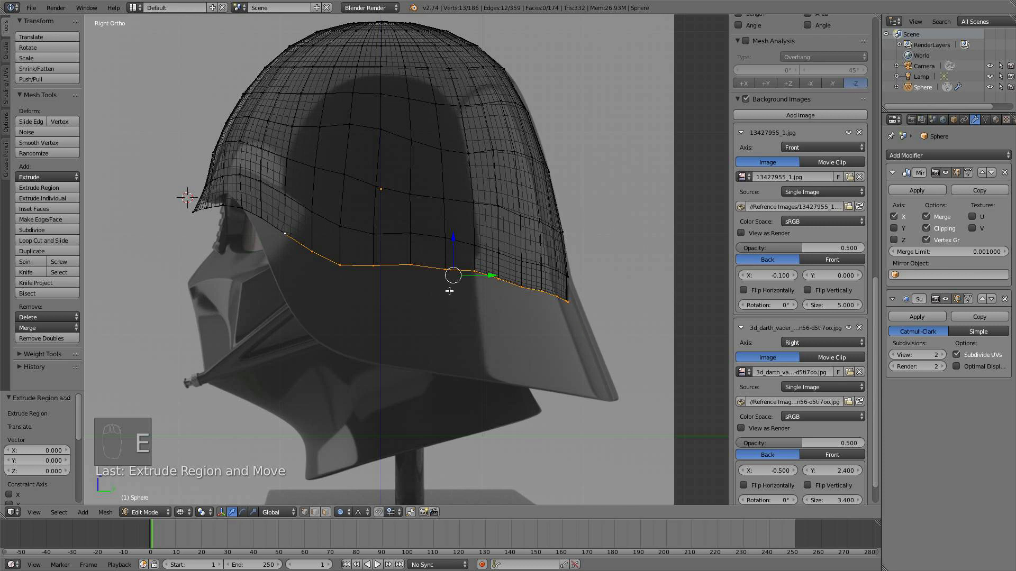
pyautogui.press('g')
pyautogui.rightClick(453, 336)
pyautogui.press('o')
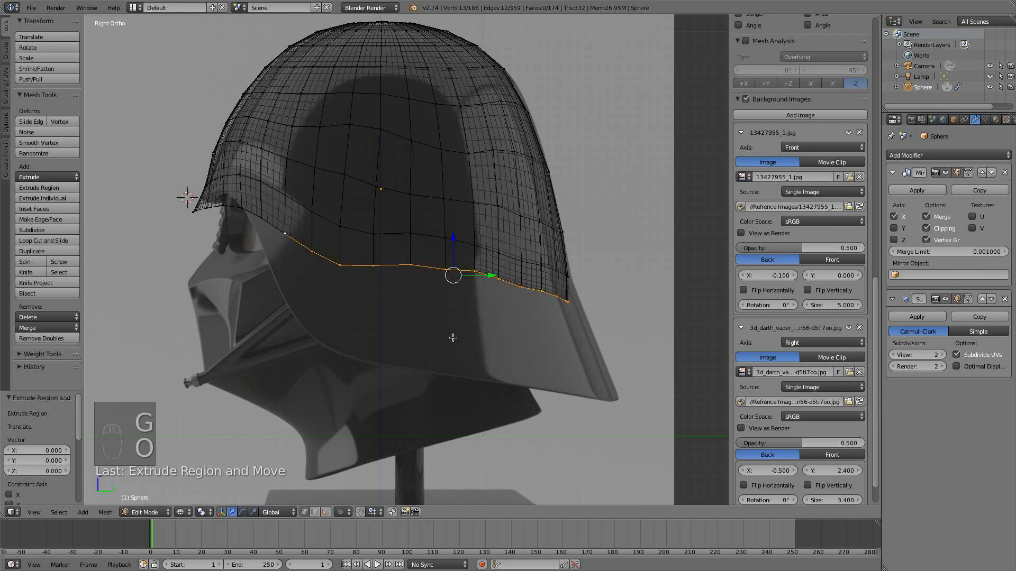
pyautogui.press('g')
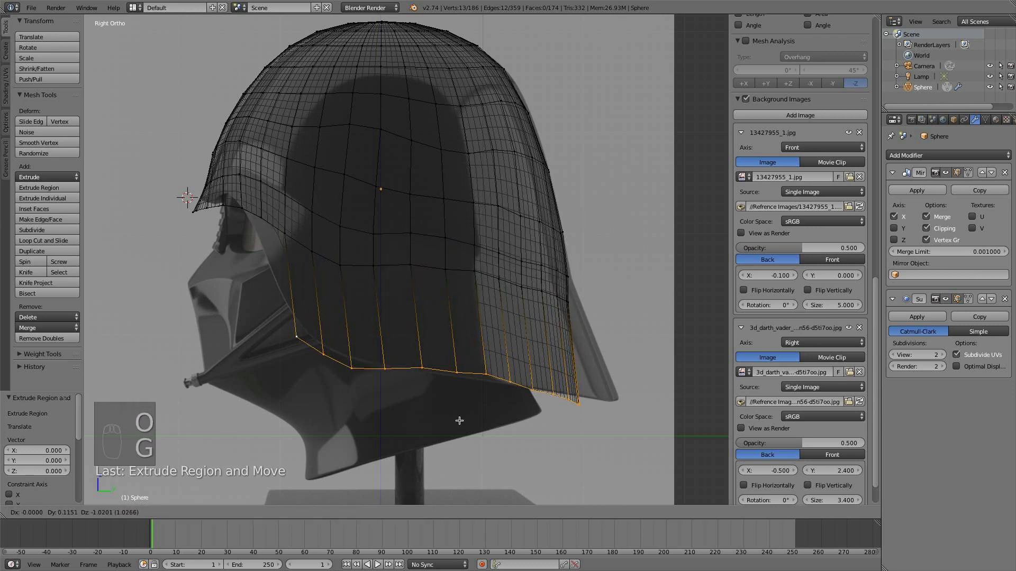
pyautogui.click(464, 403)
pyautogui.press('g')
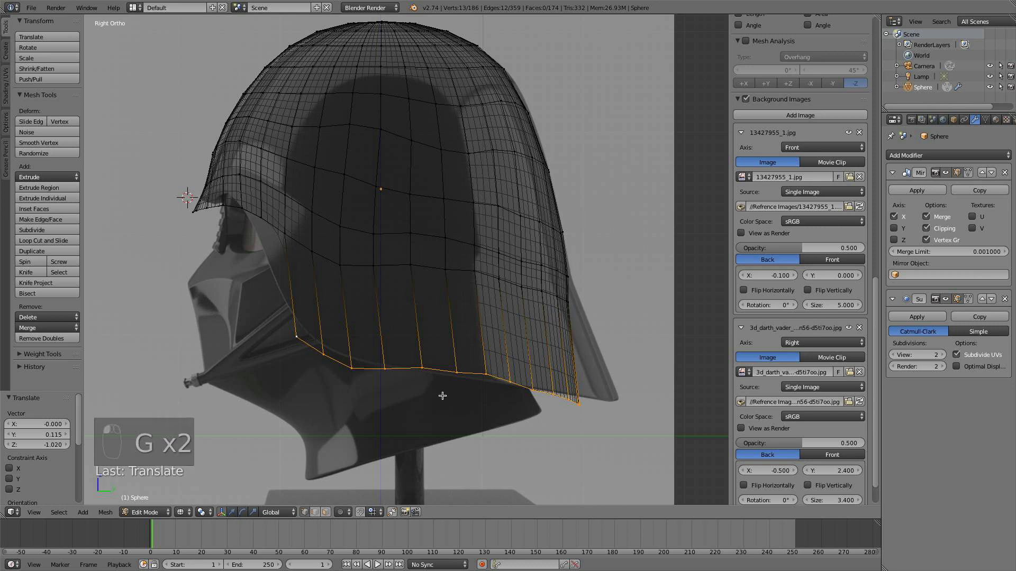
pyautogui.click(428, 383)
# Move two adjacent lower rim vertices on the helmet's side by Y 0.021, Z -0.078 and Y 0.058, Z -0.141
pyautogui.rightClick(387, 361)
pyautogui.press('g')
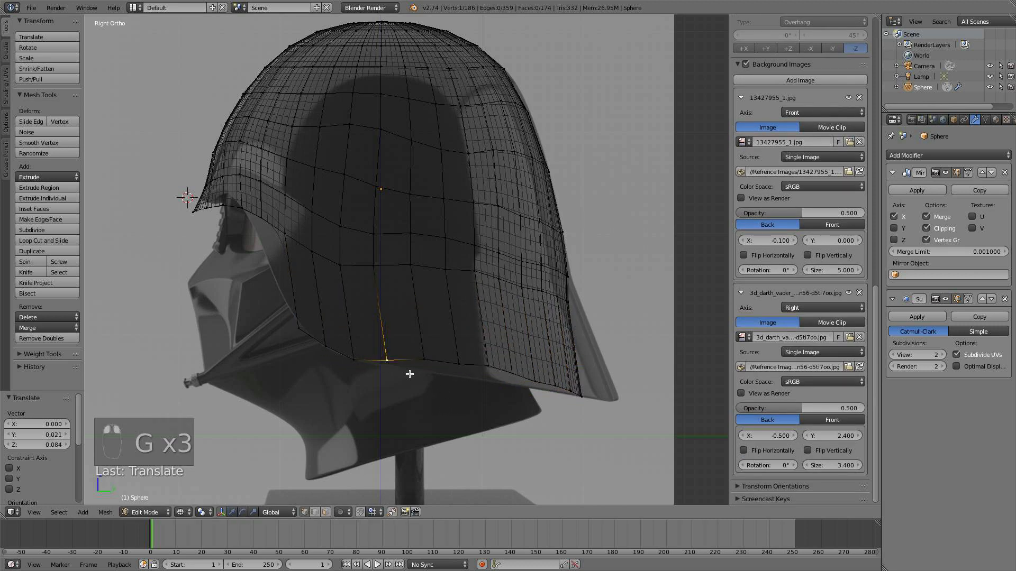
pyautogui.click(411, 381)
pyautogui.rightClick(424, 362)
pyautogui.press('g')
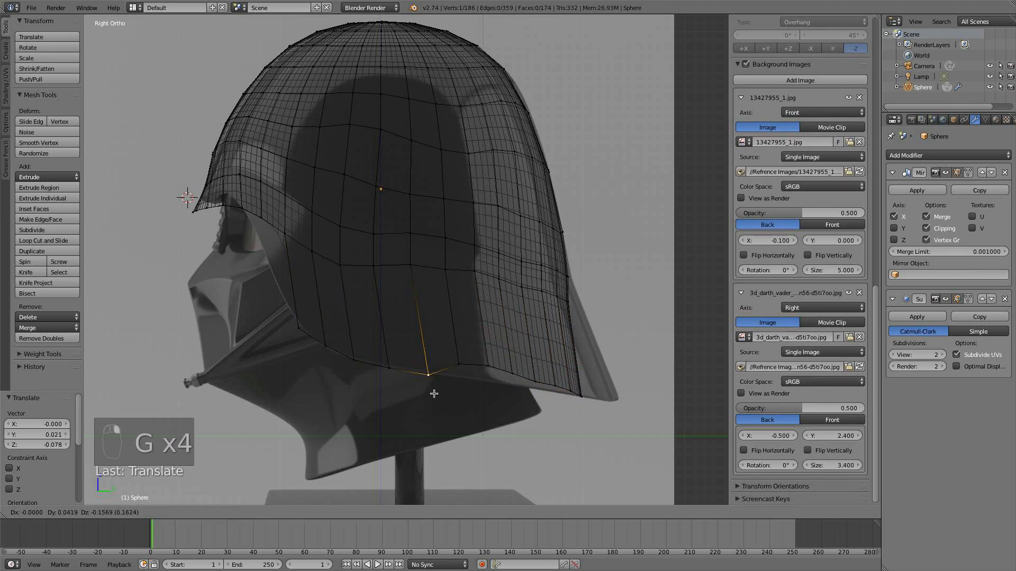
pyautogui.click(436, 392)
# Re-enable proportional editing and move the lower rim vertex behind the side's middle 0.058 along Y and -0.167 along Z with size 0.62
pyautogui.press('p')
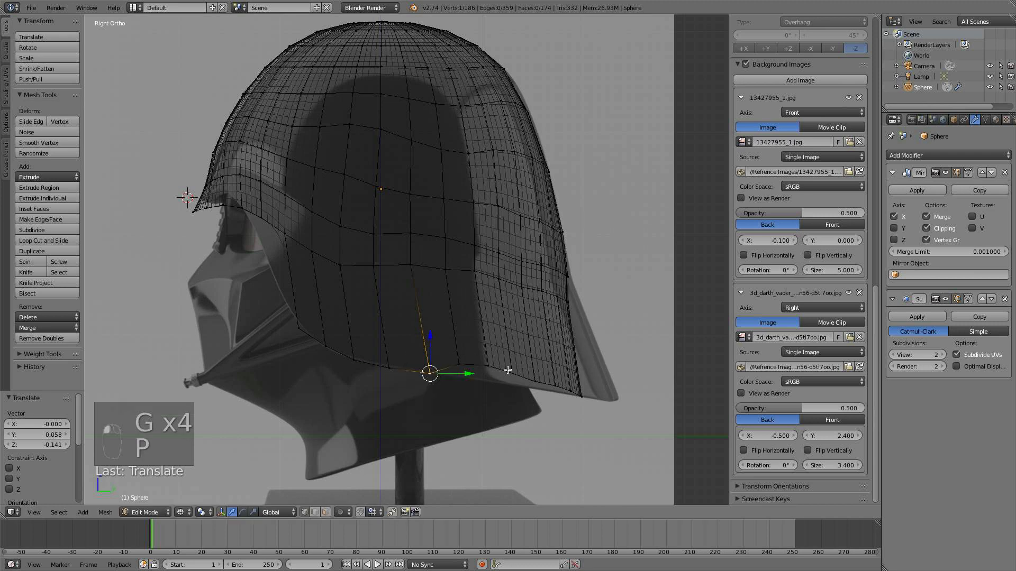
pyautogui.press('o')
pyautogui.rightClick(490, 372)
pyautogui.press('g')
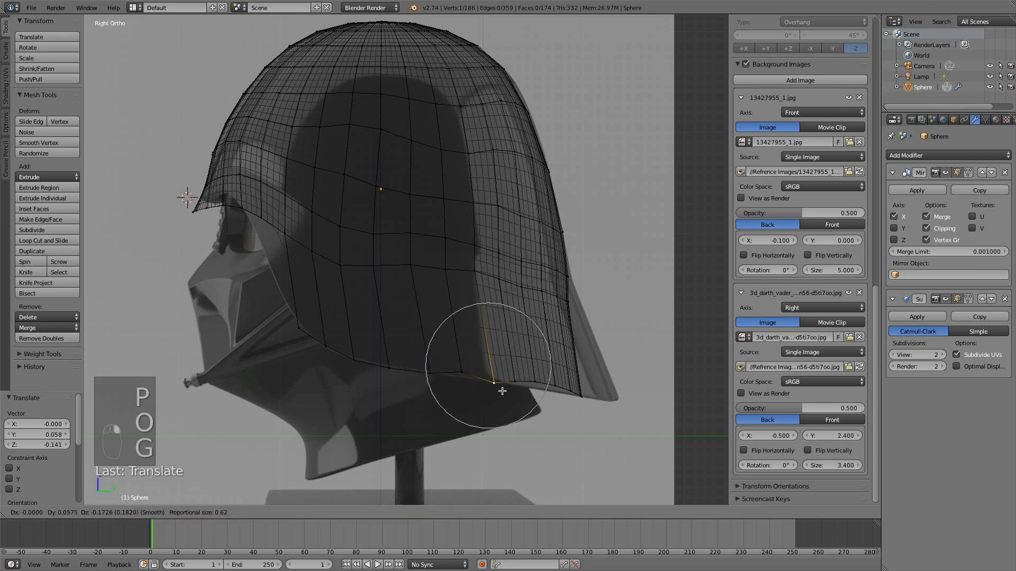
pyautogui.click(500, 388)
# Move the middle lower rim vertex about -0.11 along Y, and its rear neighbour 0.021 along Y and -0.073 along Z
pyautogui.rightClick(422, 371)
pyautogui.press('g')
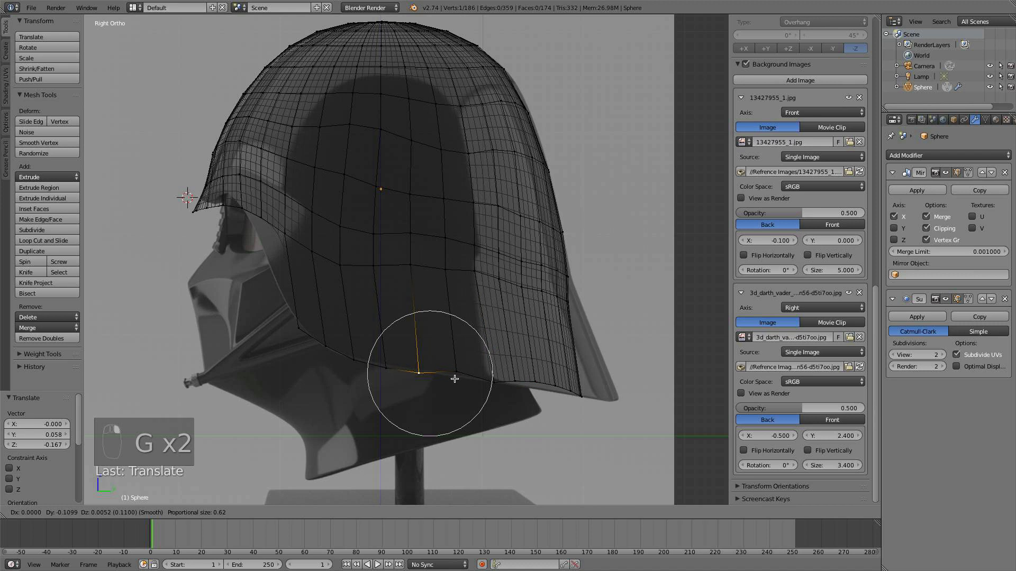
pyautogui.click(456, 371)
pyautogui.press('g')
pyautogui.click(459, 380)
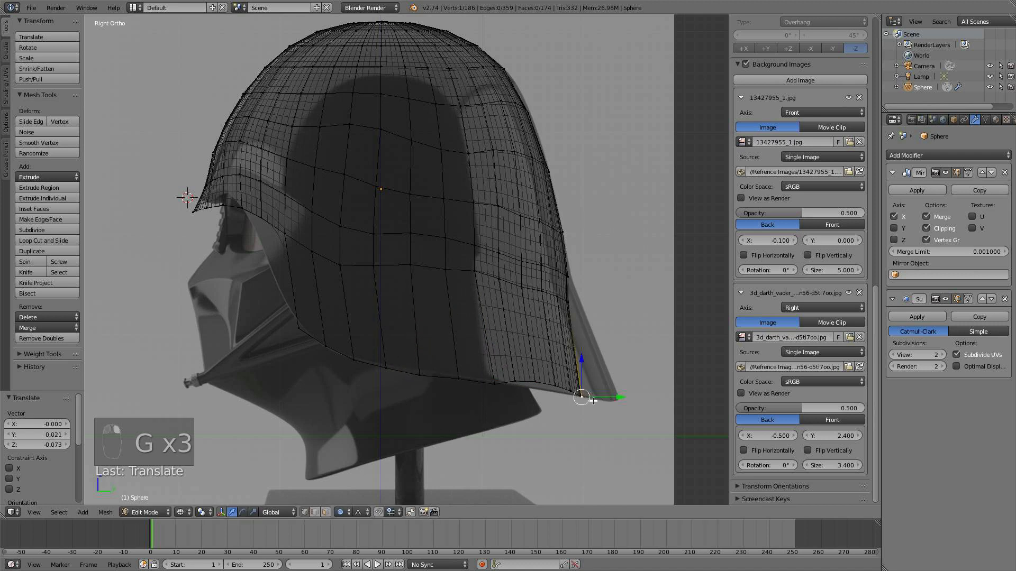
# Flare the rear bottom corner vertex by Y 0.371, Z -0.042, and lower two rim vertices ahead of it onto the reference's bottom edge
pyautogui.press('g')
pyautogui.click(640, 407)
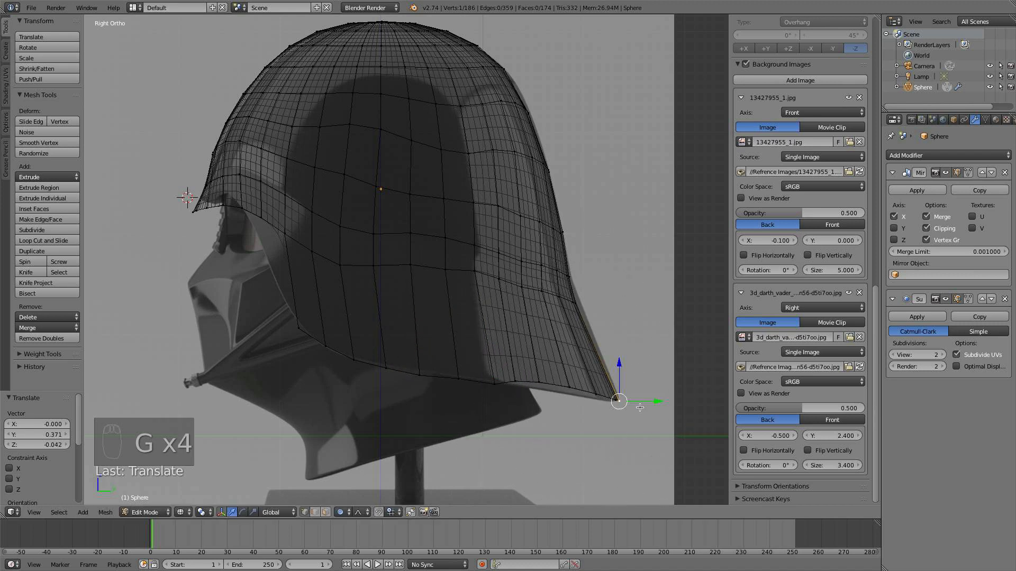
pyautogui.rightClick(532, 381)
pyautogui.press('g')
pyautogui.scroll(-3, 537, 384)
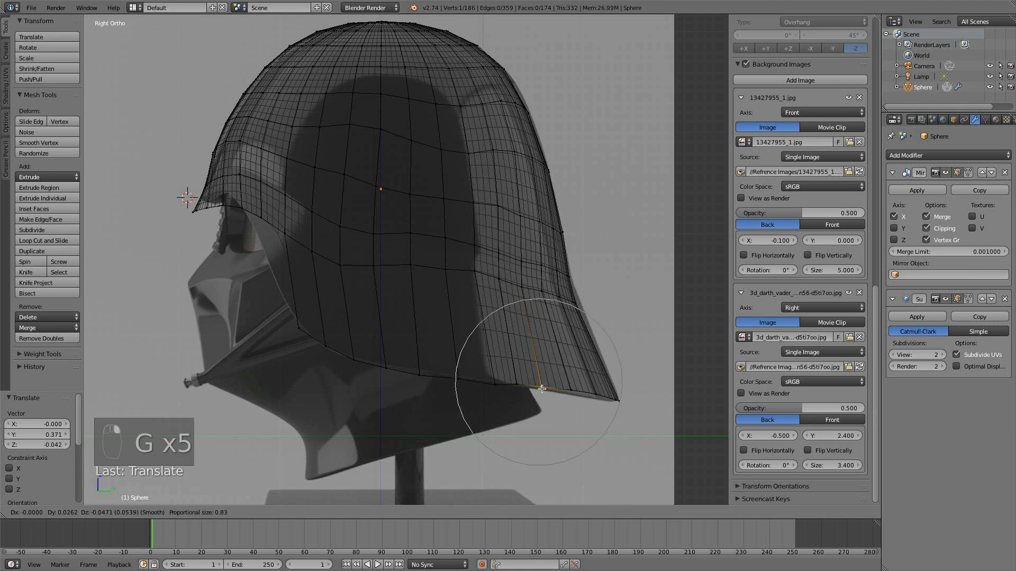
pyautogui.click(541, 388)
pyautogui.press('g')
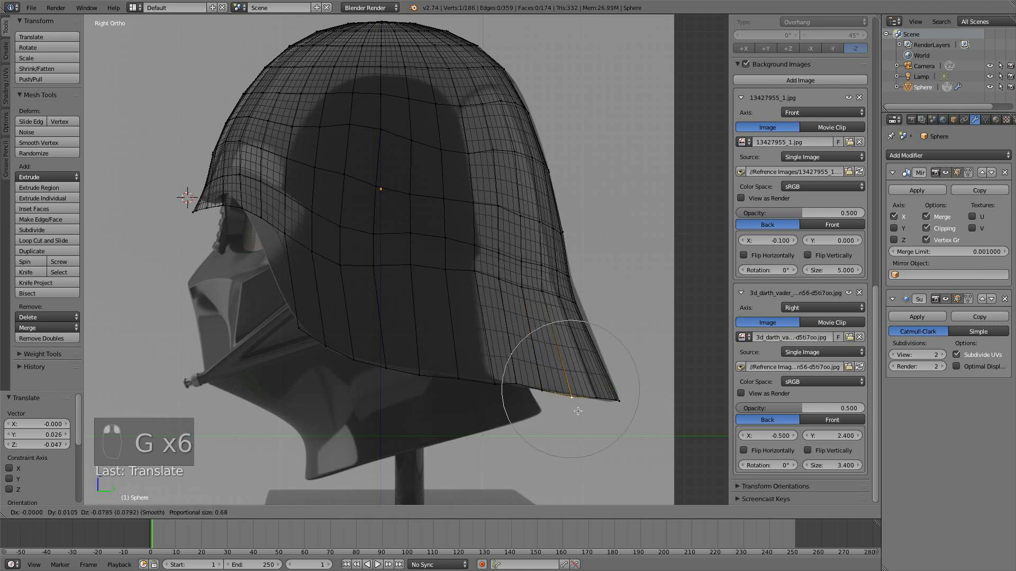
pyautogui.click(578, 411)
# Nudge one lower rear rim vertex 0.005 along Y and its front neighbour -0.016 along Y and 0.021 along Z
pyautogui.rightClick(516, 383)
pyautogui.press('g')
pyautogui.click(516, 383)
pyautogui.rightClick(495, 384)
pyautogui.press('g')
pyautogui.scroll(2, 495, 381)
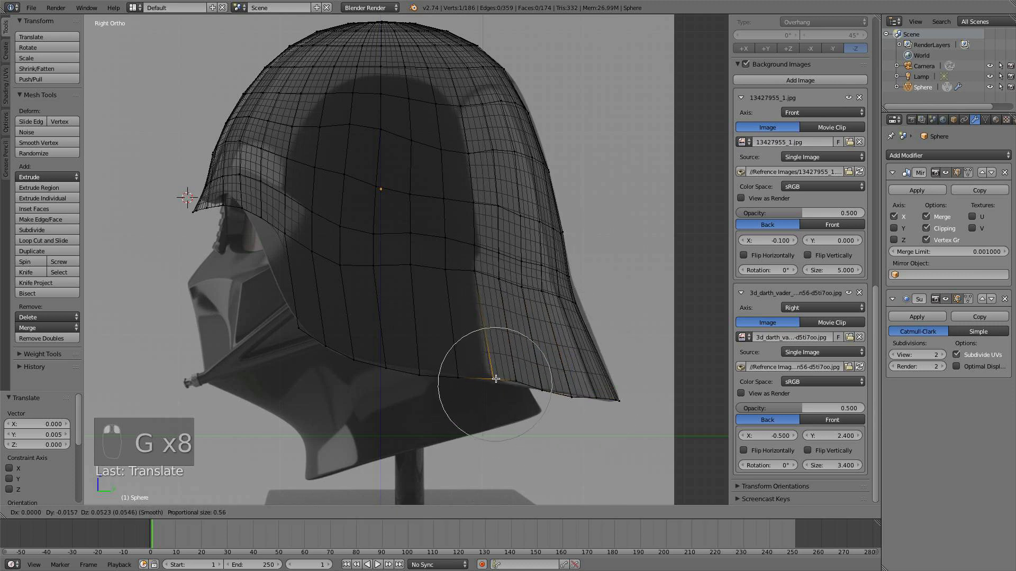
pyautogui.scroll(3, 495, 379)
pyautogui.click(495, 381)
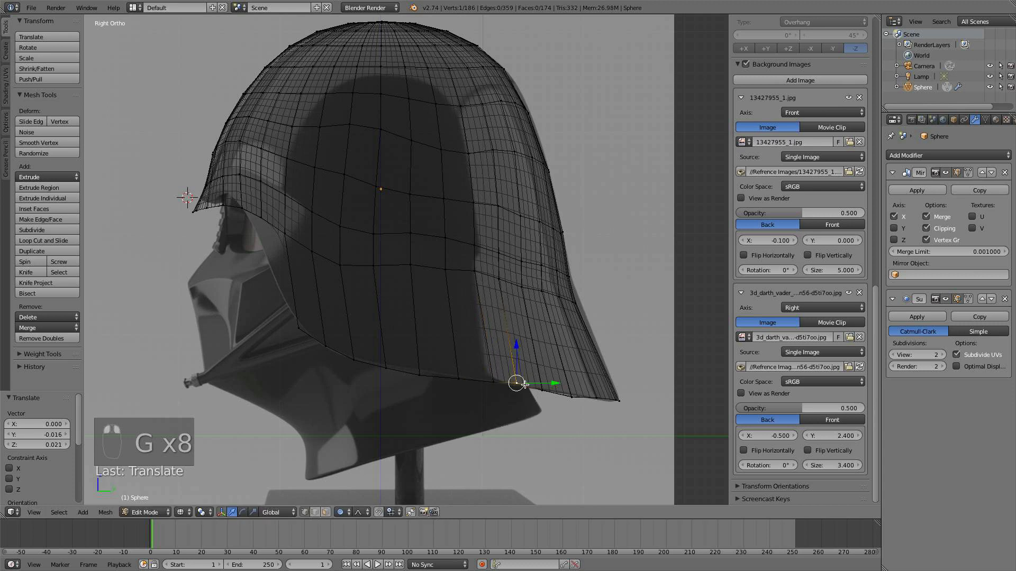
# Lower the rear rim vertex -0.010 along Z and move the back-edge vertex at the start of the flare 0.063 along Y
pyautogui.press('g')
pyautogui.click(525, 386)
pyautogui.press('g')
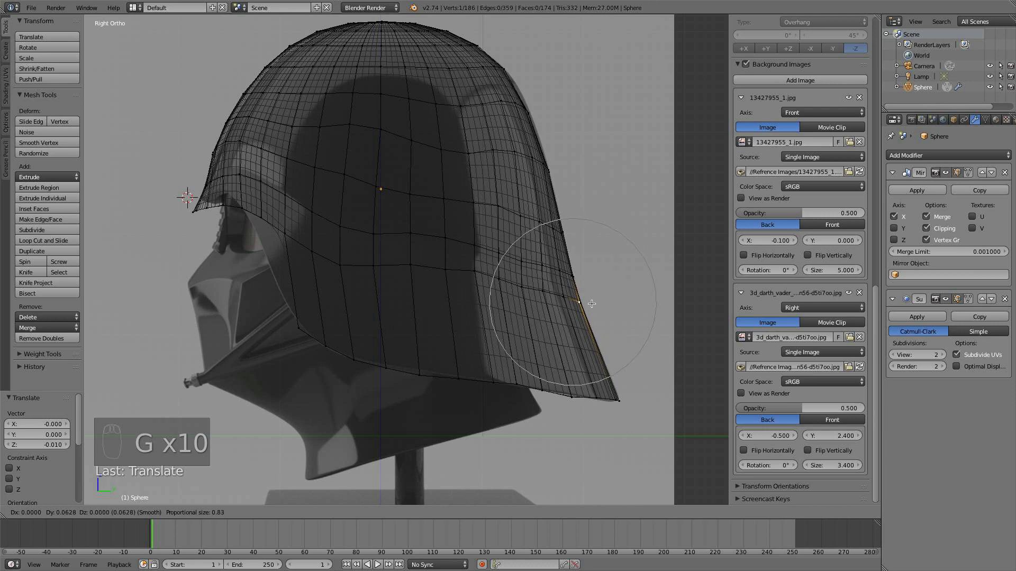
pyautogui.click(570, 299)
# Switch to solid shading and move the outer-brow rim vertex -0.203 along Y and -0.036 along Z with proportional size 0.83
pyautogui.scroll(3, 301, 253)
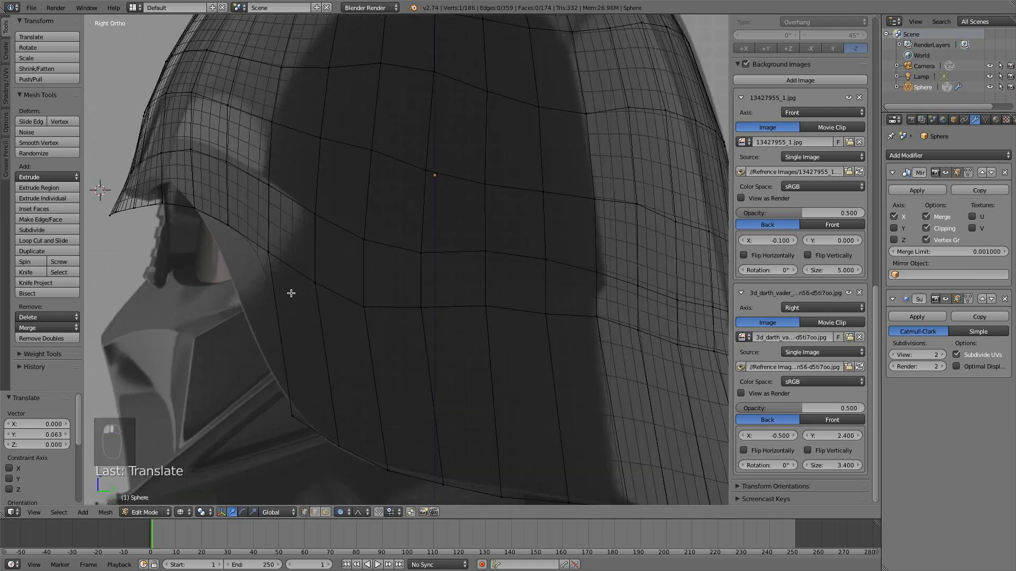
pyautogui.press('z')
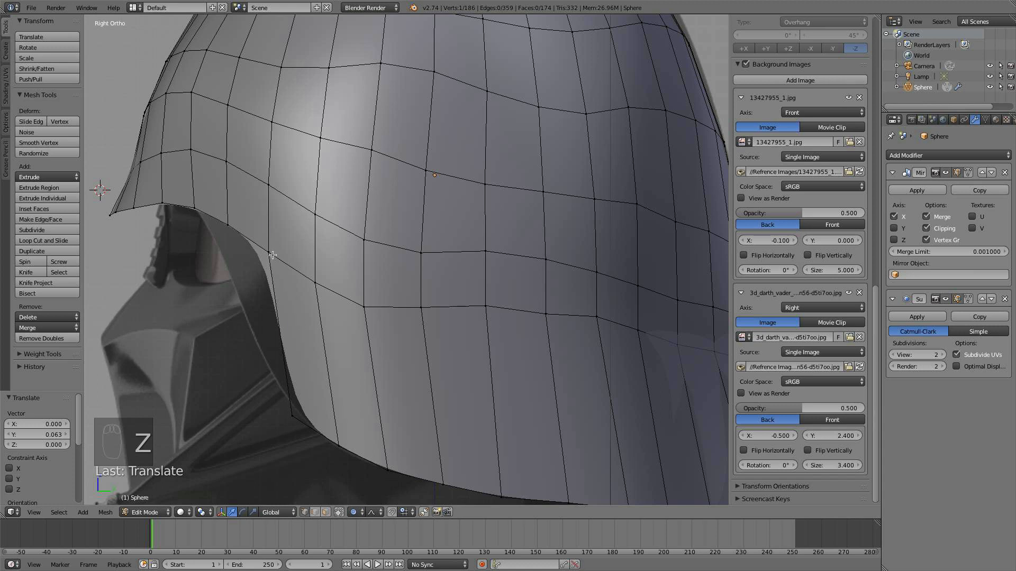
pyautogui.press('g')
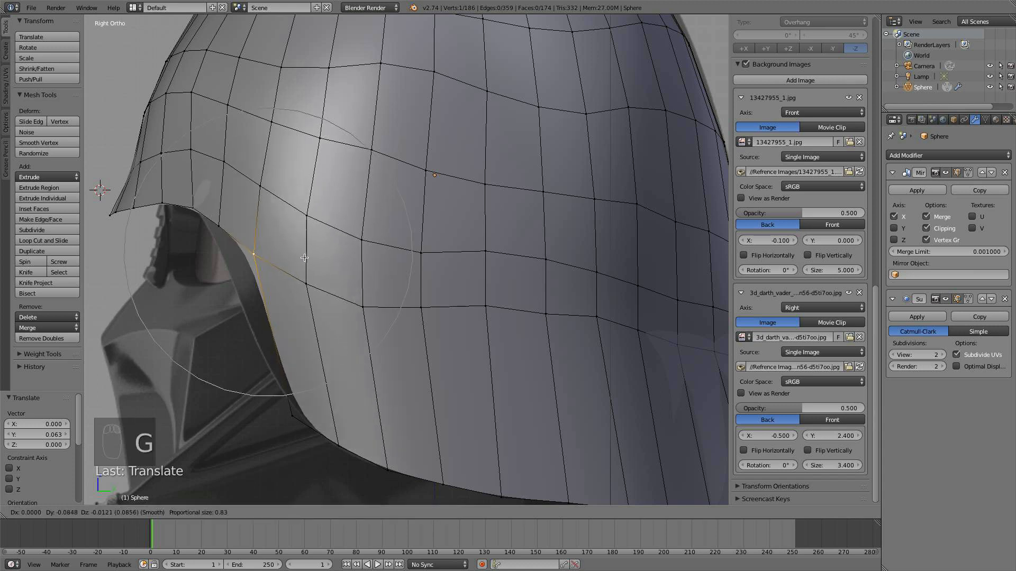
pyautogui.scroll(-4, 296, 259)
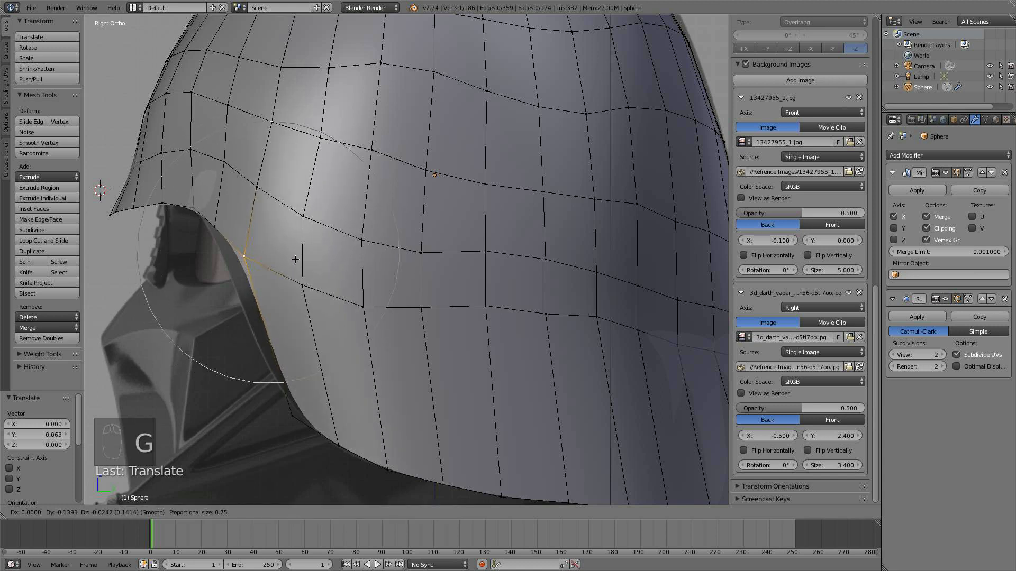
pyautogui.click(282, 263)
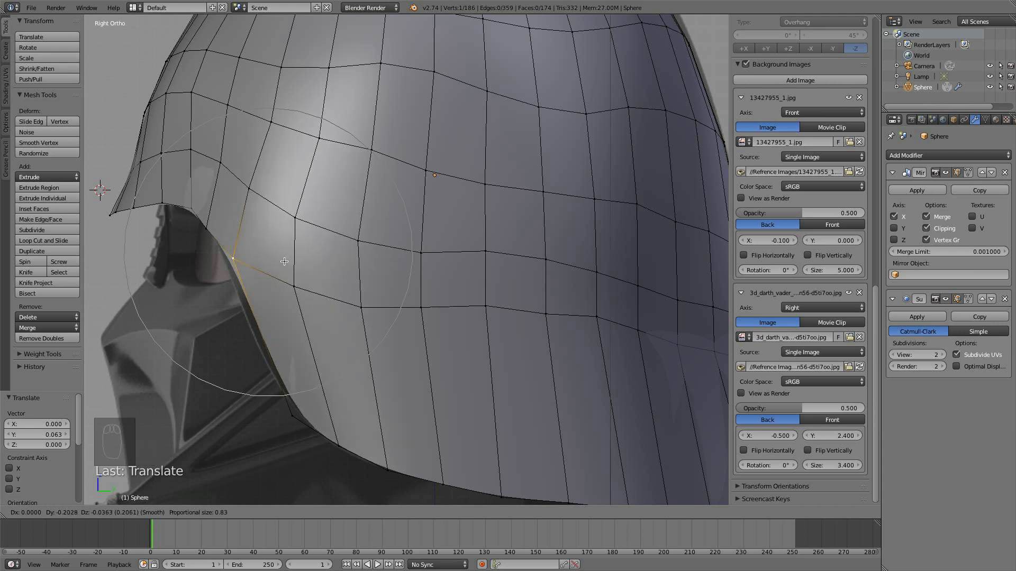
# Raise the brow rim vertex above the eye slightly, and move the outer-brow vertex -0.015 along Y and -0.006 along Z
pyautogui.rightClick(192, 209)
pyautogui.press('g')
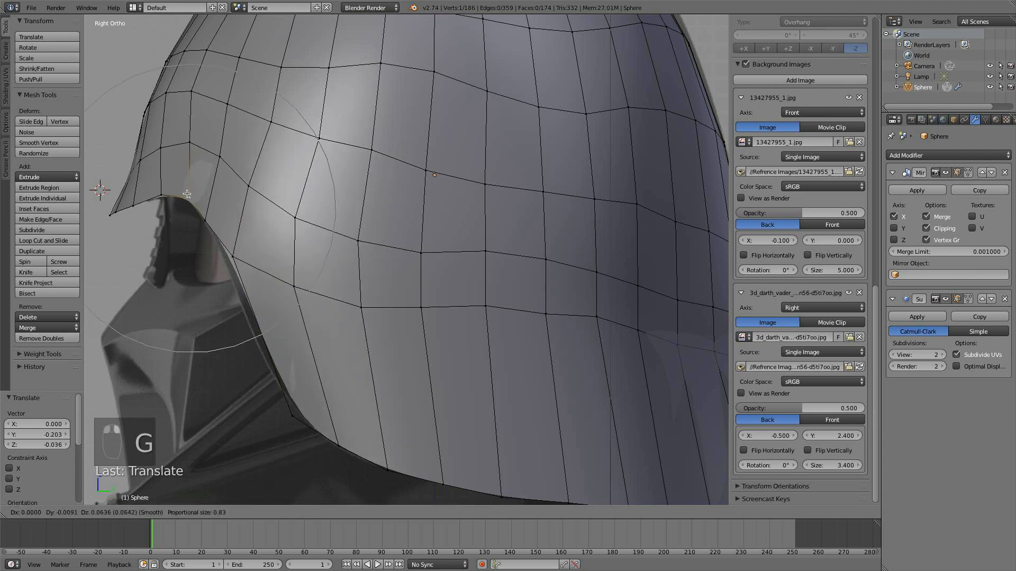
pyautogui.click(189, 204)
pyautogui.rightClick(231, 259)
pyautogui.press('g')
pyautogui.click(229, 264)
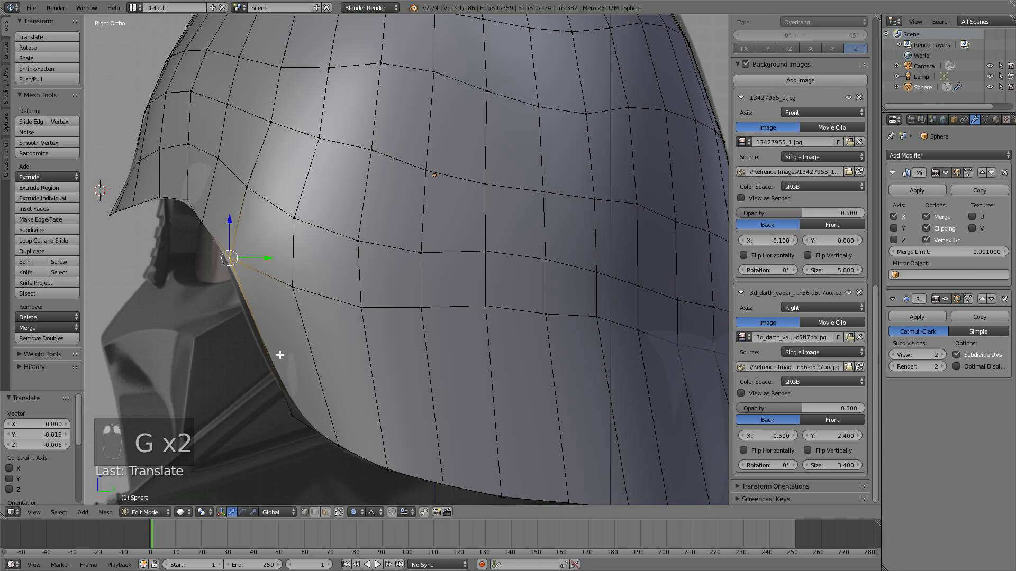
# Move the front lower rim vertex below the brow -0.054 along Y and 0.003 along Z
pyautogui.rightClick(292, 411)
pyautogui.press('g')
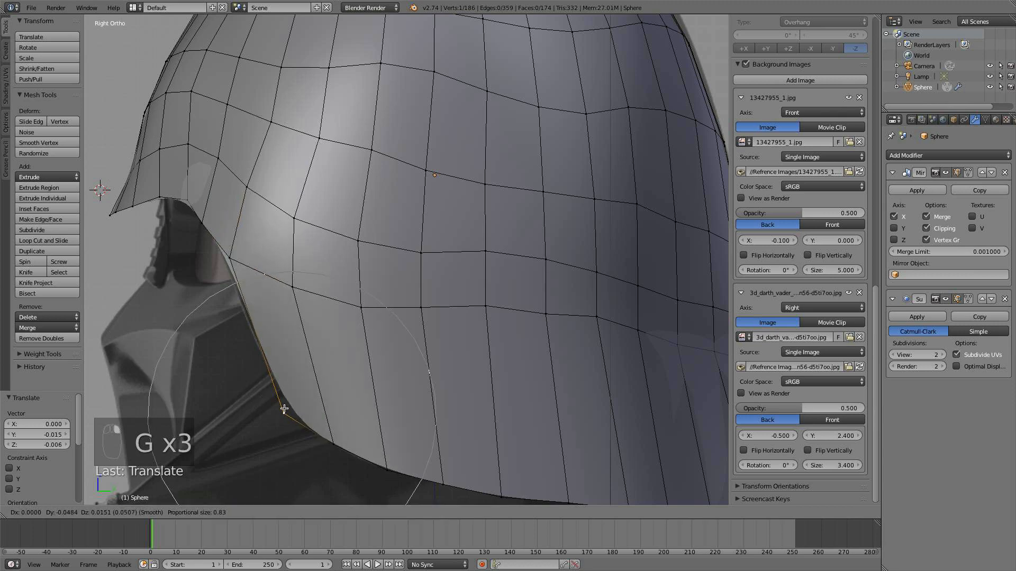
pyautogui.click(283, 411)
# In the front view, flare the lower side rim vertex 0.581 along X and -0.309 along Z with proportional size 1.33
pyautogui.press('KP_1')
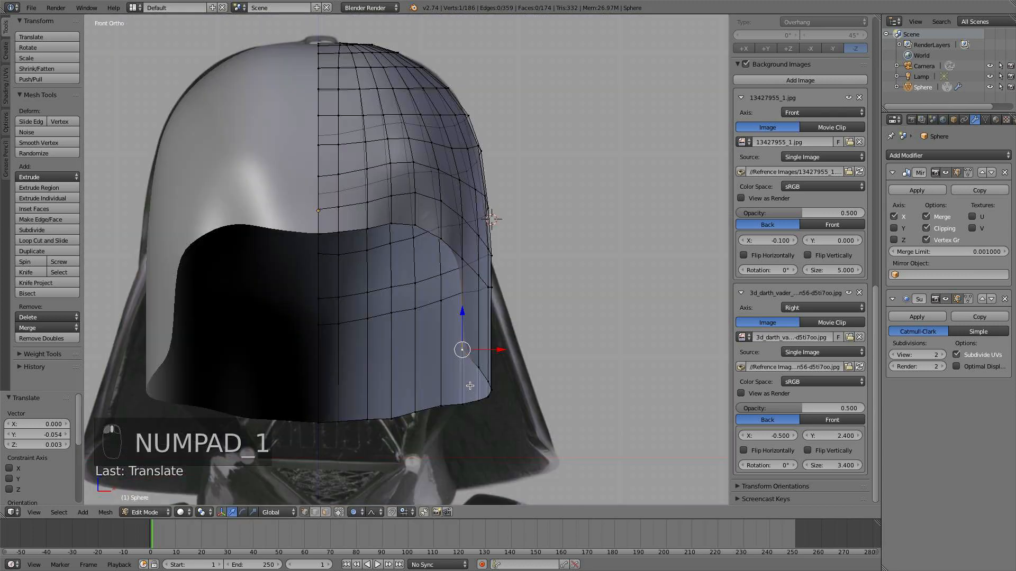
pyautogui.scroll(3, 468, 389)
pyautogui.keyDown('shift'); pyautogui.moveTo(570, 462); pyautogui.dragTo(344, 295, button='middle'); pyautogui.keyUp('shift')
pyautogui.scroll(-3, 502, 275)
pyautogui.press('KP_1')
pyautogui.press('KP_3')
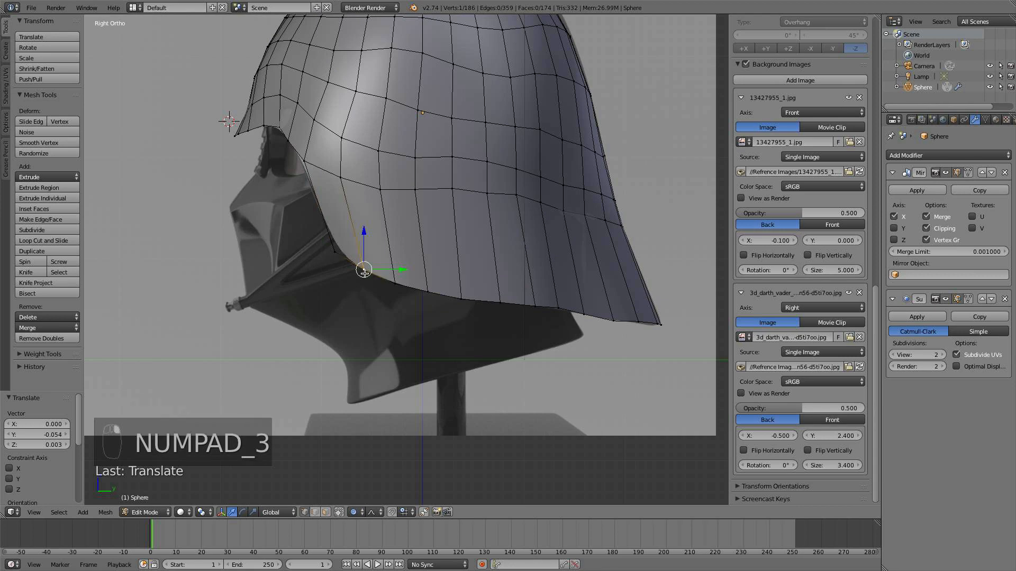
pyautogui.press('KP_1')
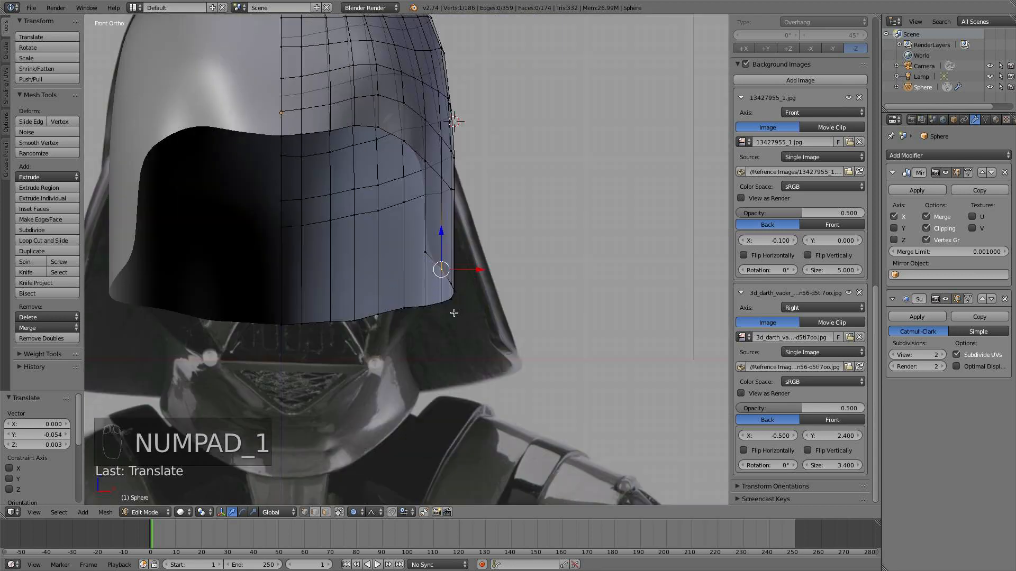
pyautogui.press('g')
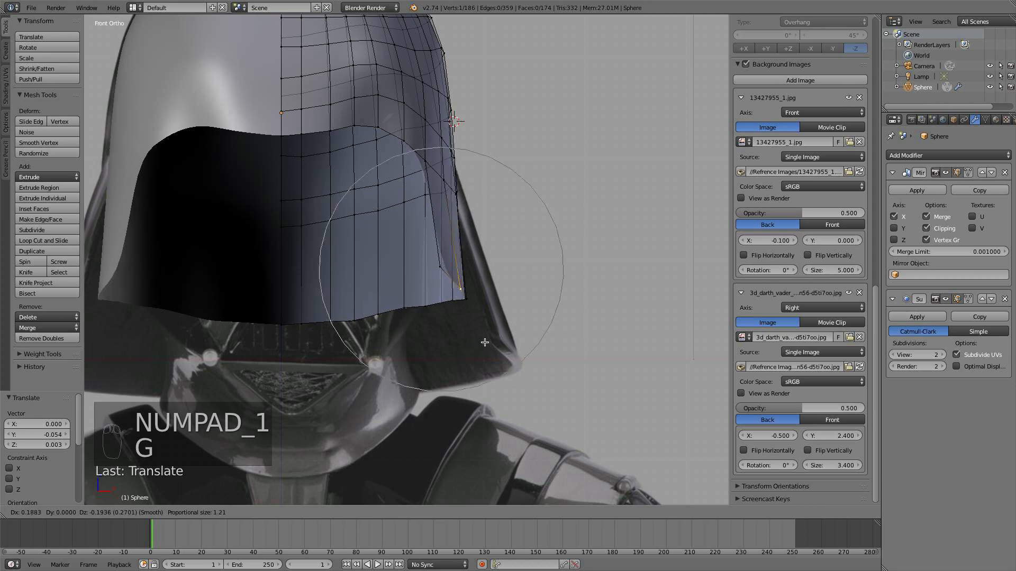
pyautogui.scroll(-14, 483, 344)
pyautogui.scroll(9, 497, 350)
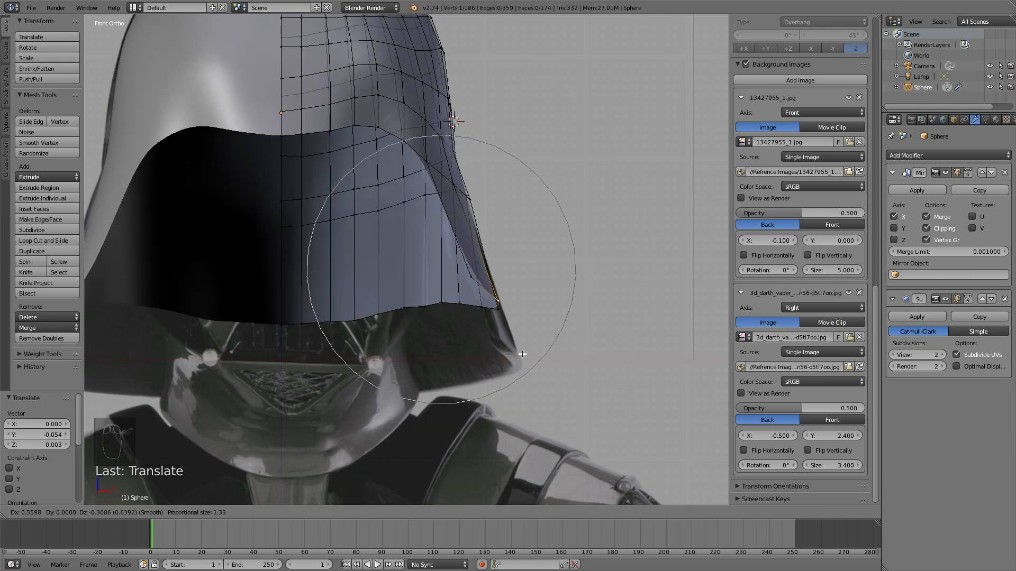
pyautogui.click(525, 354)
# Examine the smoothed helmet in Object Mode against the front and side references, in solid and wireframe shading, and from below
pyautogui.scroll(-4, 524, 353)
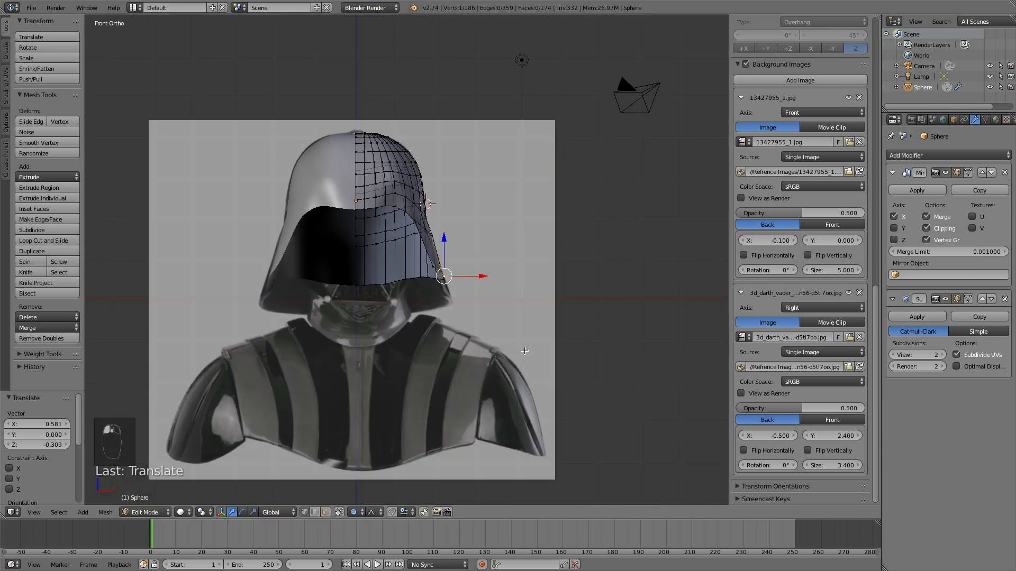
pyautogui.scroll(3, 527, 352)
pyautogui.press('a')
pyautogui.press('Tab')
pyautogui.press('KP_3')
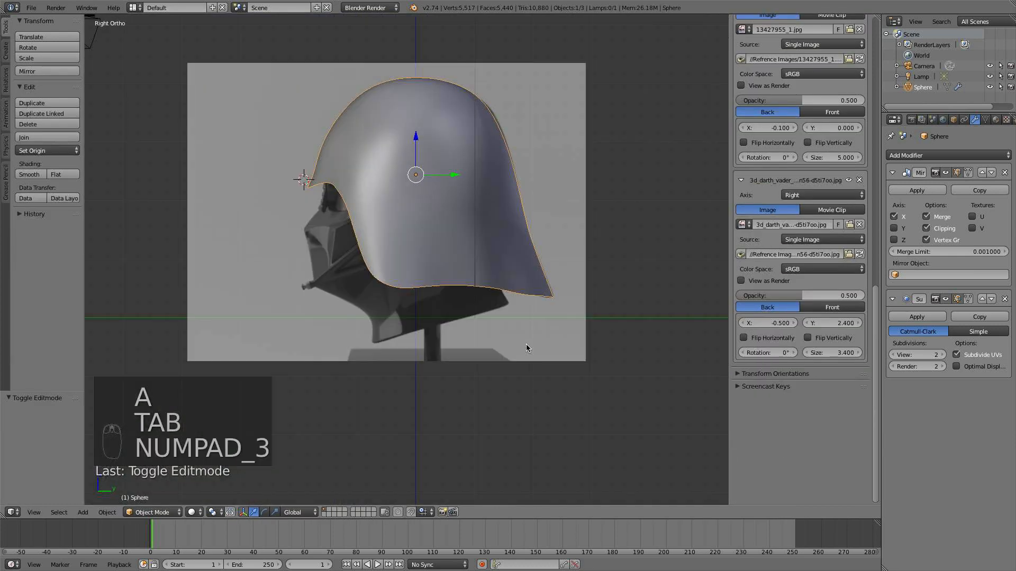
pyautogui.scroll(1, 526, 348)
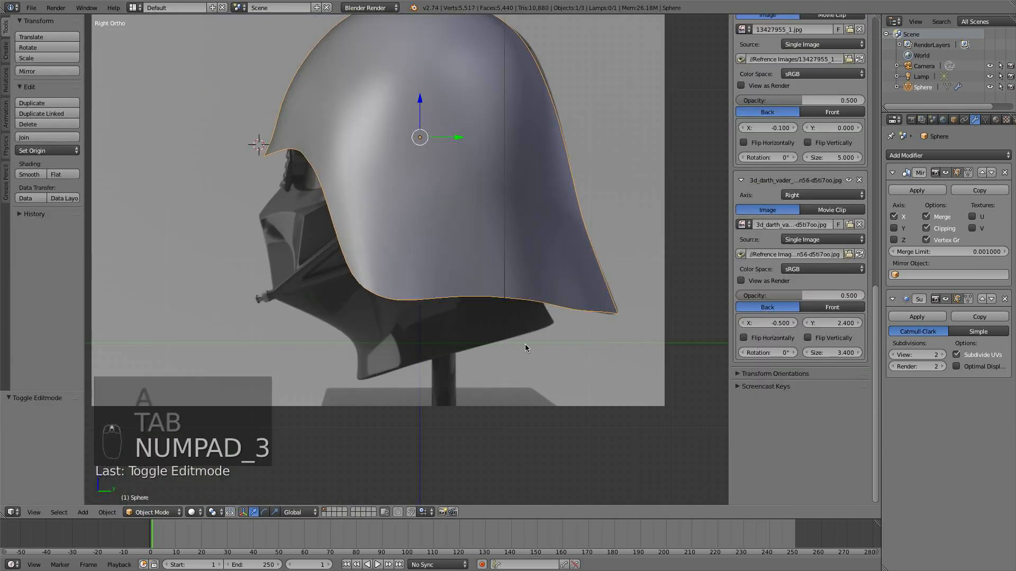
pyautogui.press('KP_1')
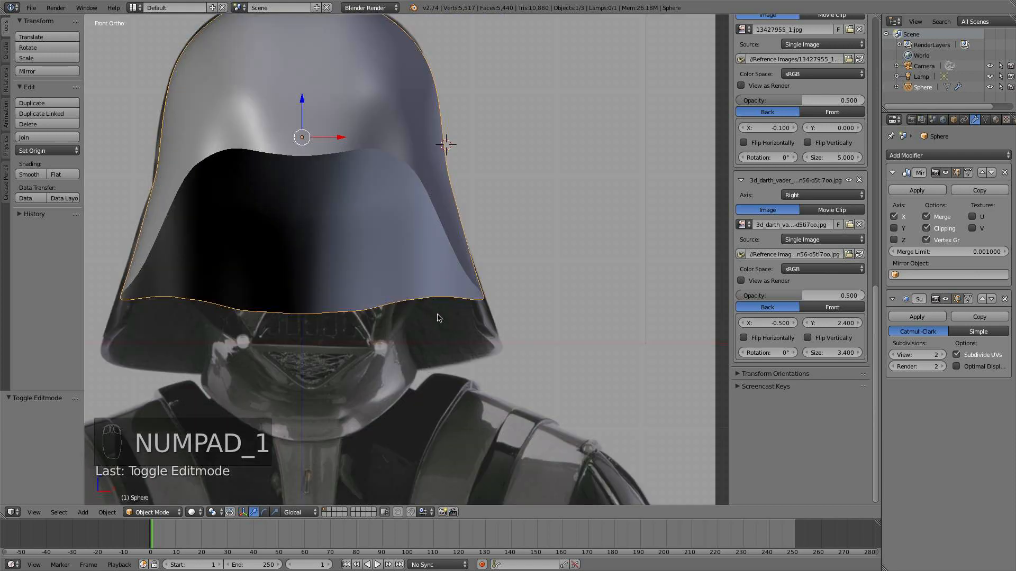
pyautogui.press('KP_3')
pyautogui.press('z')
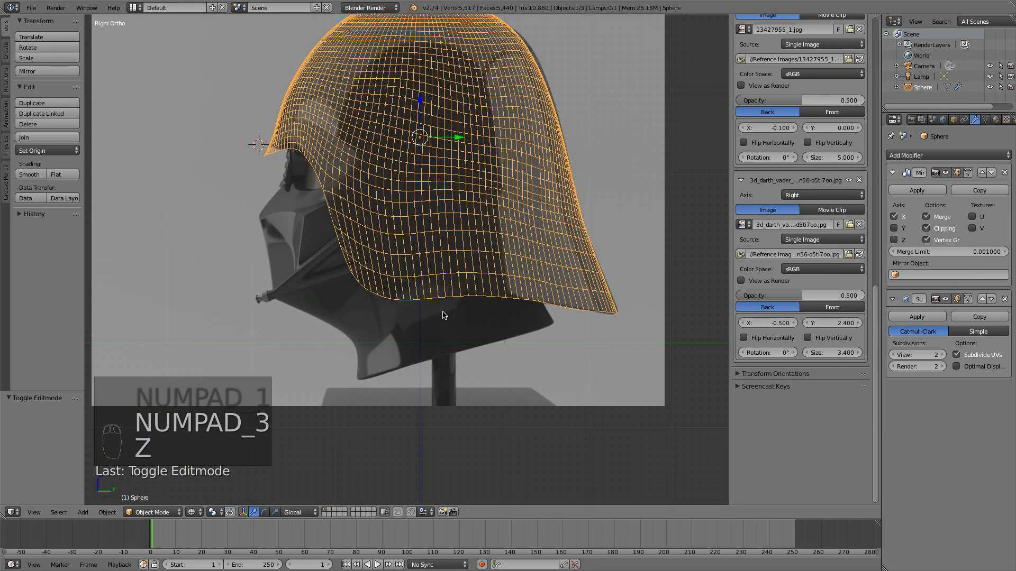
pyautogui.scroll(4, 444, 315)
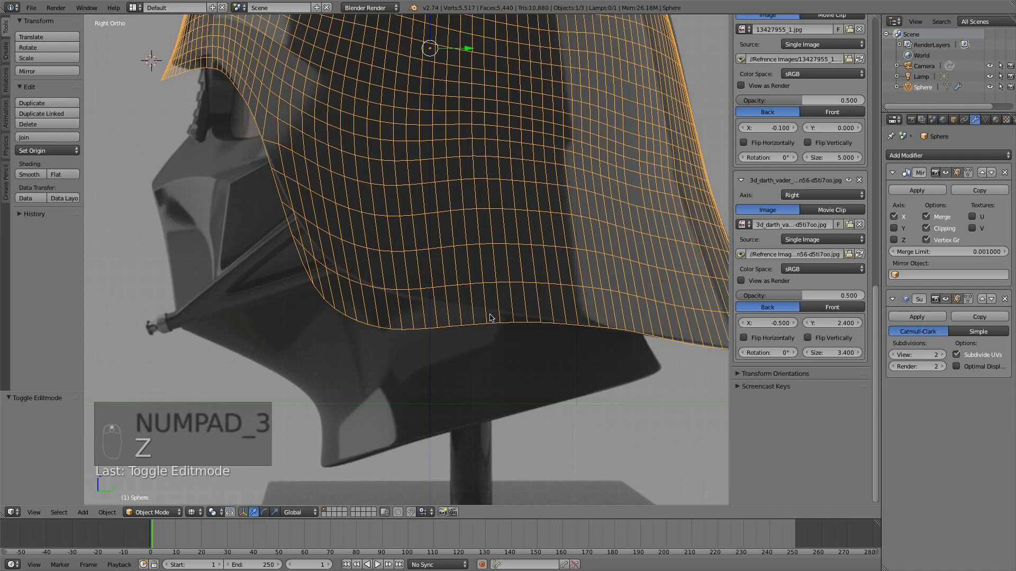
pyautogui.scroll(-2, 491, 319)
pyautogui.press('KP_1')
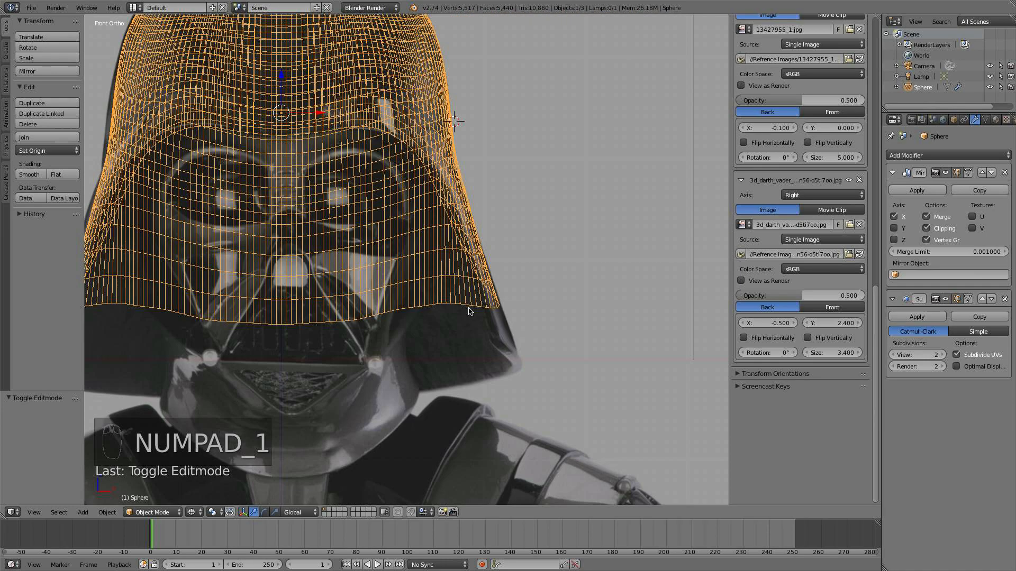
pyautogui.scroll(-4, 471, 296)
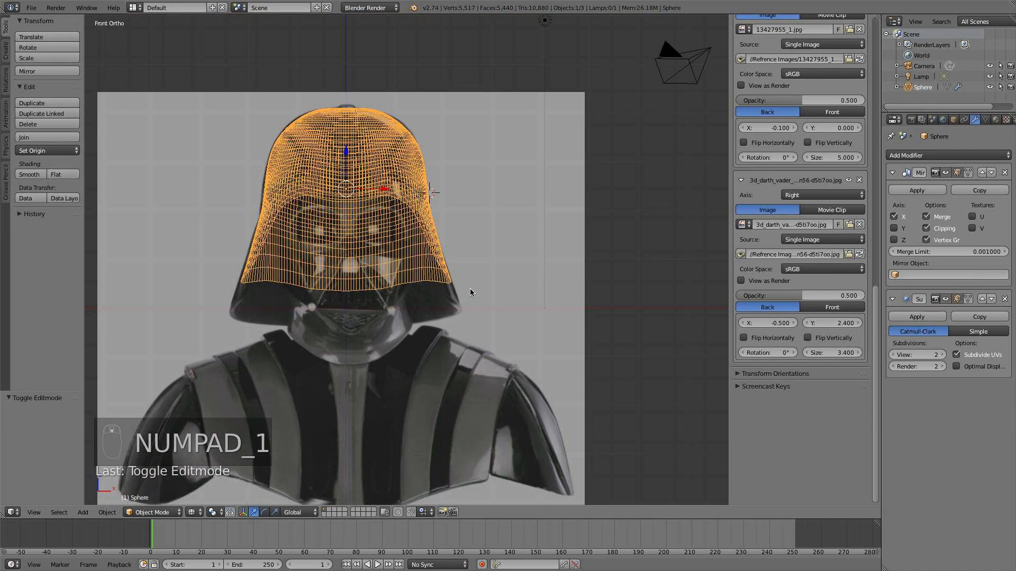
pyautogui.press('KP_3')
pyautogui.press('KP_1')
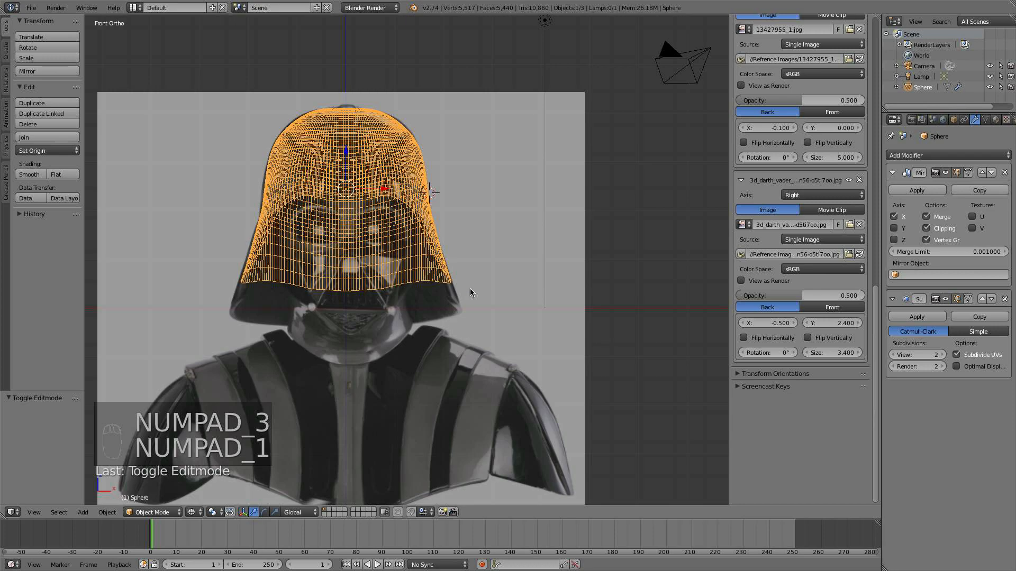
pyautogui.scroll(5, 470, 289)
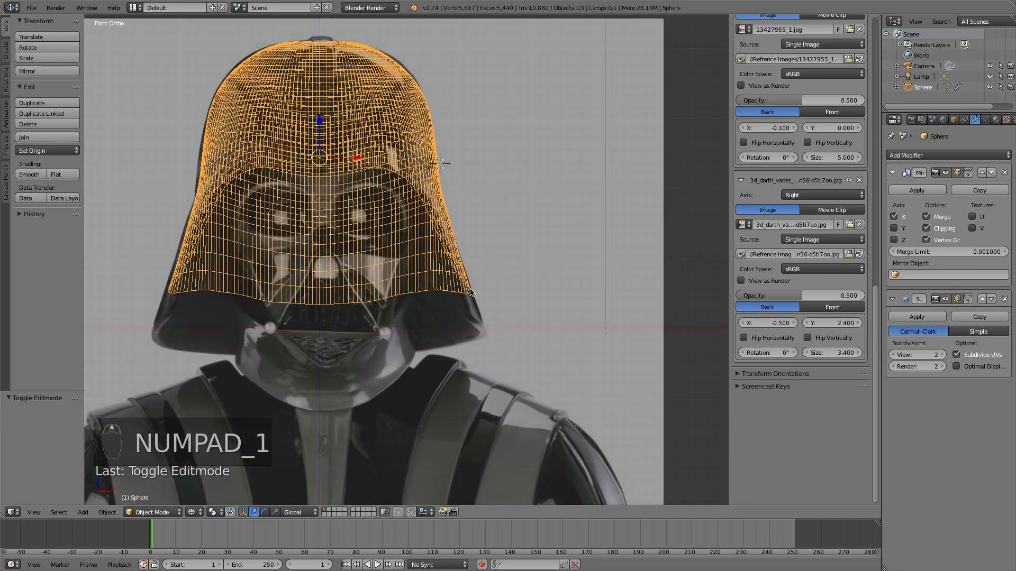
pyautogui.press('z')
pyautogui.press('z')
pyautogui.scroll(-3, 550, 327)
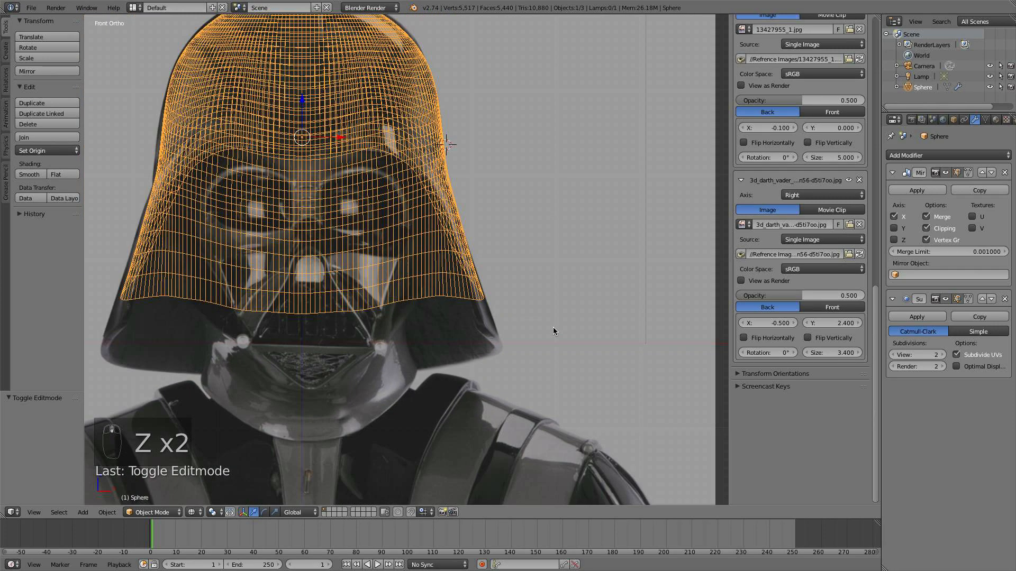
pyautogui.moveTo(554, 328)
pyautogui.mouseDown(button='middle')
pyautogui.moveTo(426, 351)
pyautogui.moveTo(390, 421)
pyautogui.moveTo(292, 342)
pyautogui.moveTo(292, 275)
pyautogui.moveTo(318, 216)
pyautogui.mouseUp(button='middle')
pyautogui.press('z')
pyautogui.scroll(-2, 427, 351)
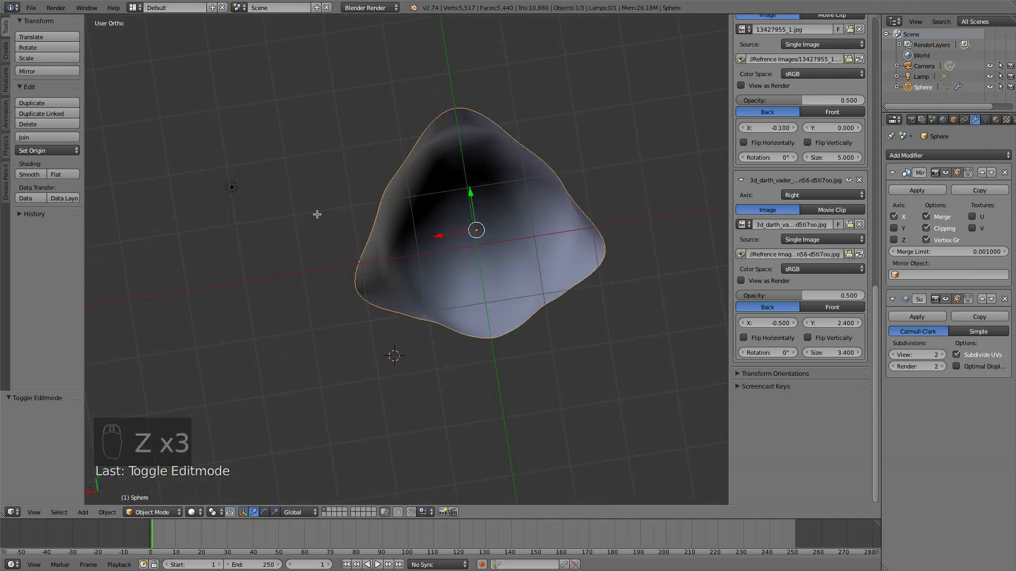
# From below in Edit Mode, push the side rim vertex outward 0.154 along X, 0.138 along Y and 0.012 along Z
pyautogui.press('Tab')
pyautogui.scroll(5, 359, 225)
pyautogui.scroll(-4, 350, 180)
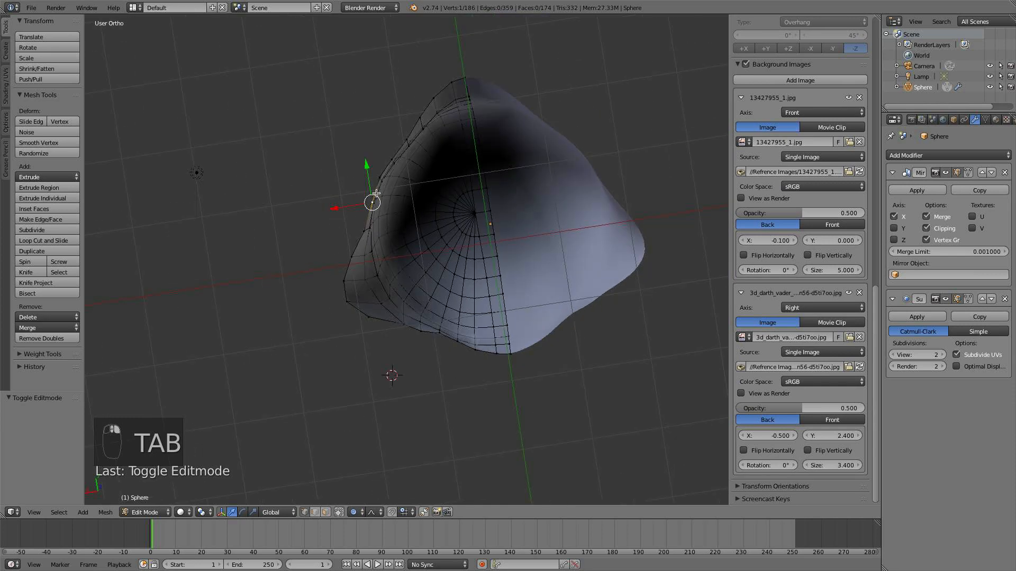
pyautogui.press('g')
pyautogui.scroll(1, 363, 184)
pyautogui.scroll(-3, 363, 182)
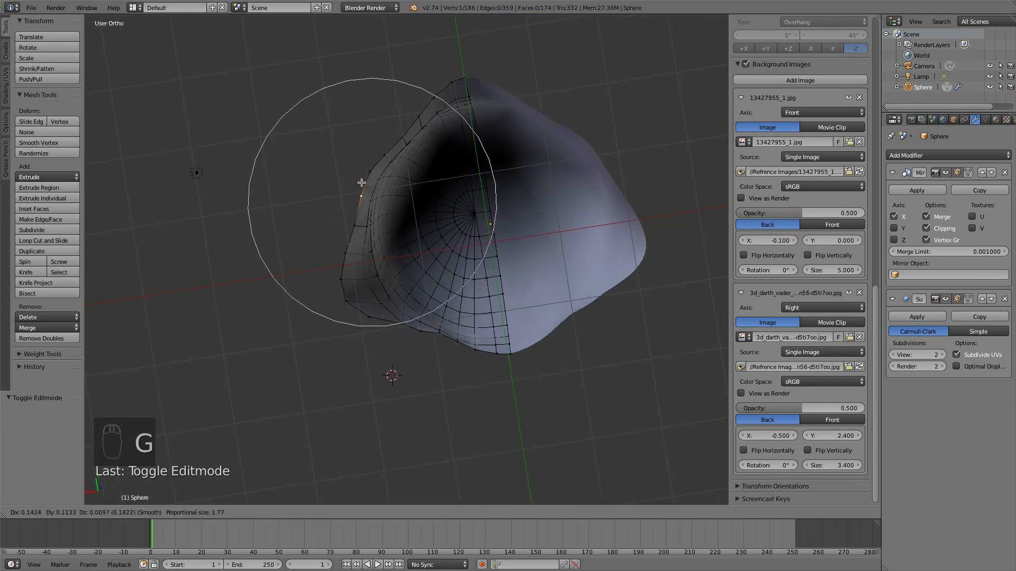
pyautogui.scroll(3, 360, 182)
pyautogui.click(360, 182)
# Move the neighbouring side rim vertex 0.122 along X and 0.049 along Y, and the rear-side rim edge 0.120 along X and 0.208 along Y
pyautogui.press('g')
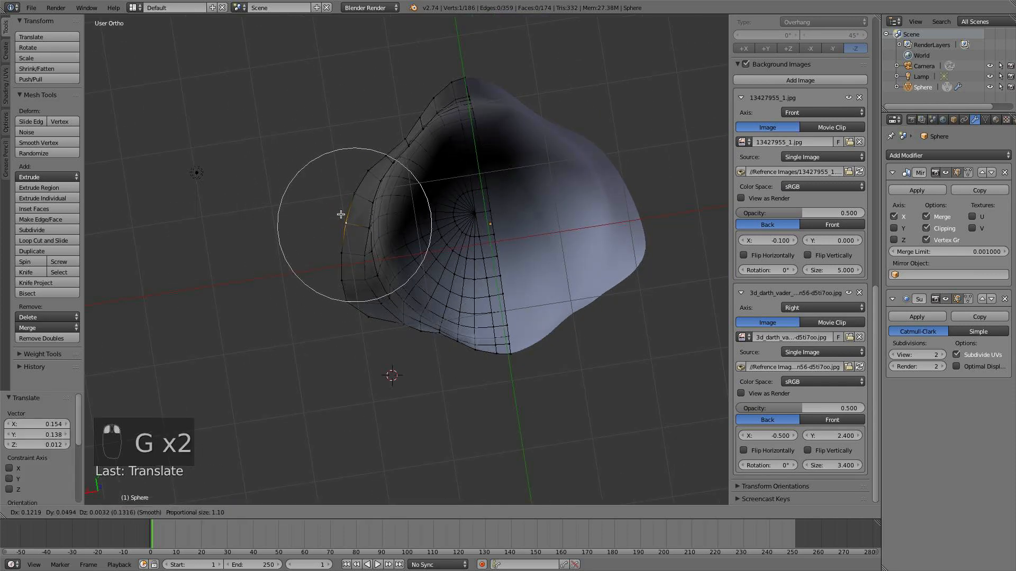
pyautogui.click(342, 217)
pyautogui.press('g')
pyautogui.scroll(3, 394, 127)
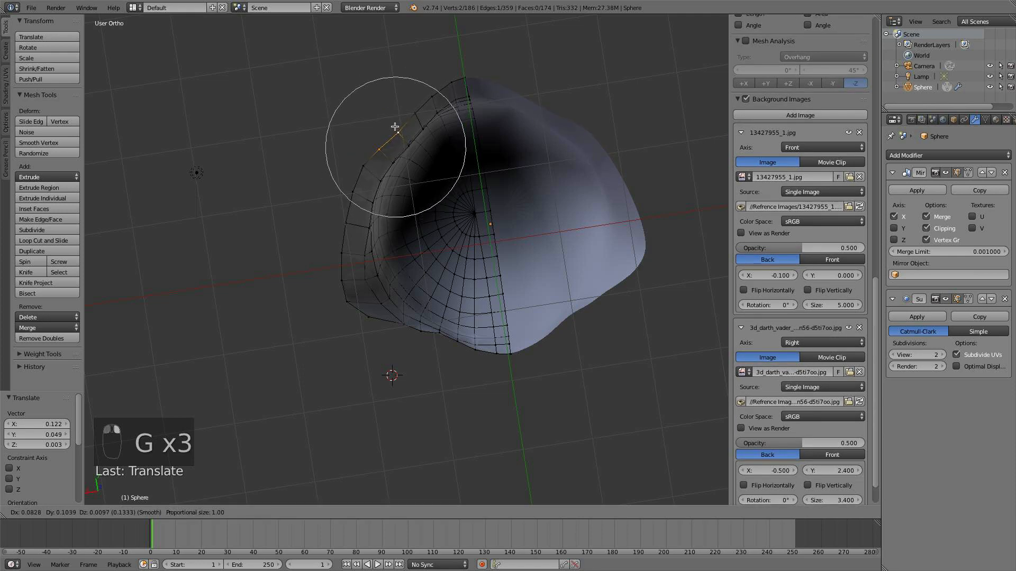
pyautogui.click(390, 120)
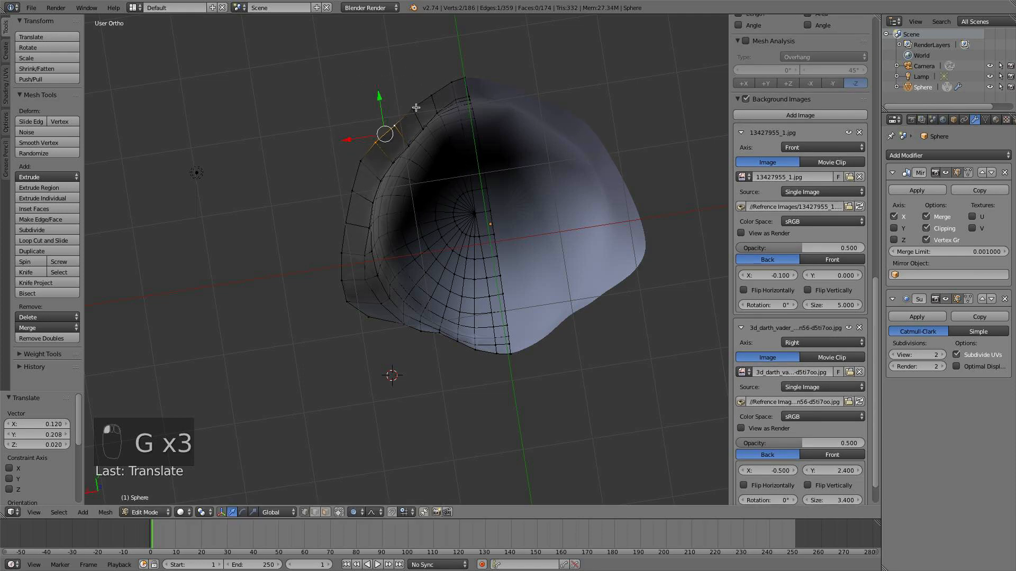
# Even out the rear rim curve by moving one vertex from below and adjusting another after orbiting, and return to Object Mode
pyautogui.rightClick(414, 107)
pyautogui.press('g')
pyautogui.click(416, 105)
pyautogui.moveTo(422, 127); pyautogui.dragTo(628, 279, button='middle')
pyautogui.press('g')
pyautogui.click(379, 332)
pyautogui.press('a')
pyautogui.press('Tab')
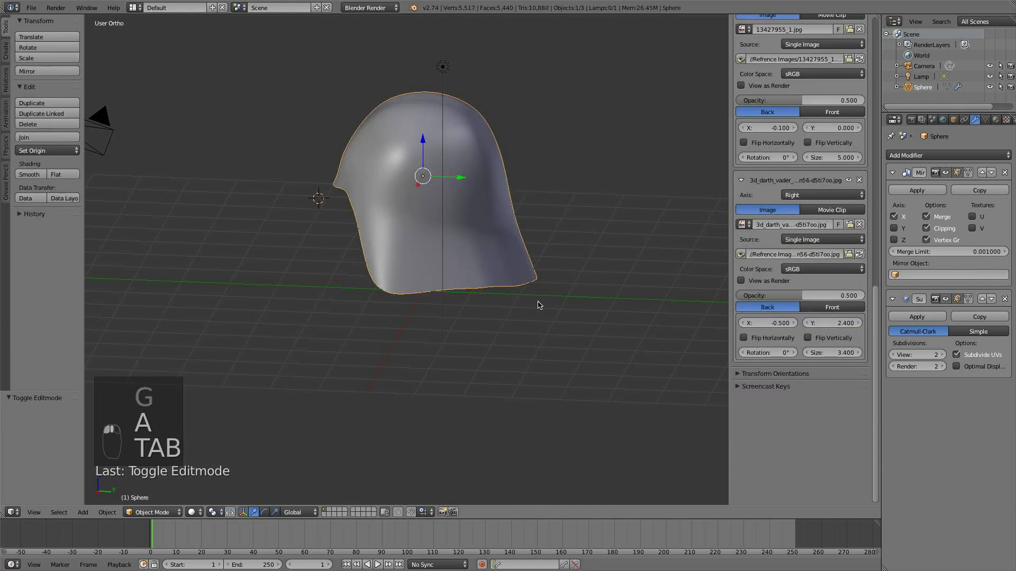
# In the side view, move the lower rear rim vertex 0.026 along Y and -0.084 along Z with proportional size 1.00
pyautogui.moveTo(538, 305); pyautogui.dragTo(635, 285, button='middle')
pyautogui.press('KP_3')
pyautogui.scroll(4, 527, 259)
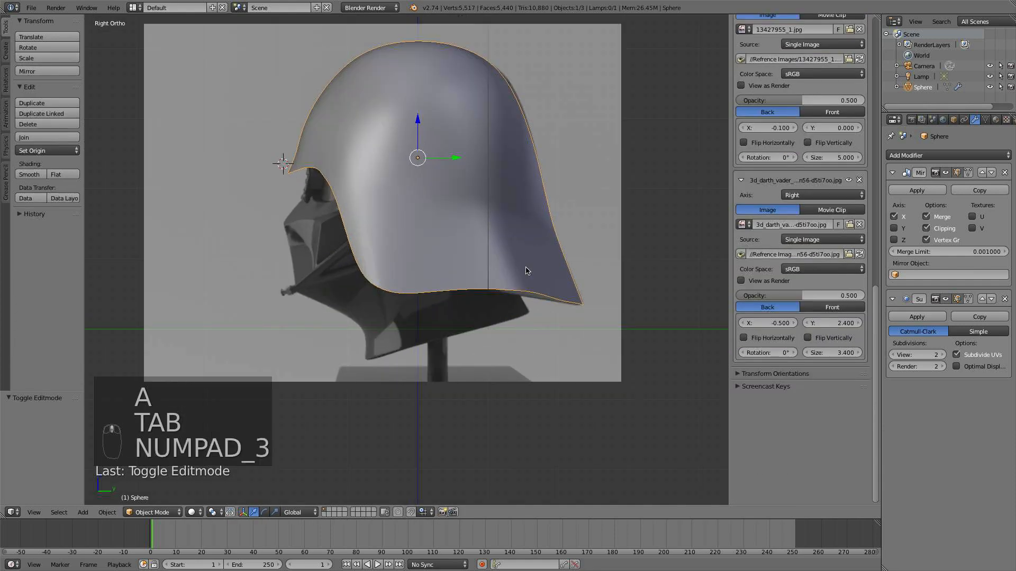
pyautogui.scroll(2, 527, 271)
pyautogui.press('Tab')
pyautogui.rightClick(586, 302)
pyautogui.press('g')
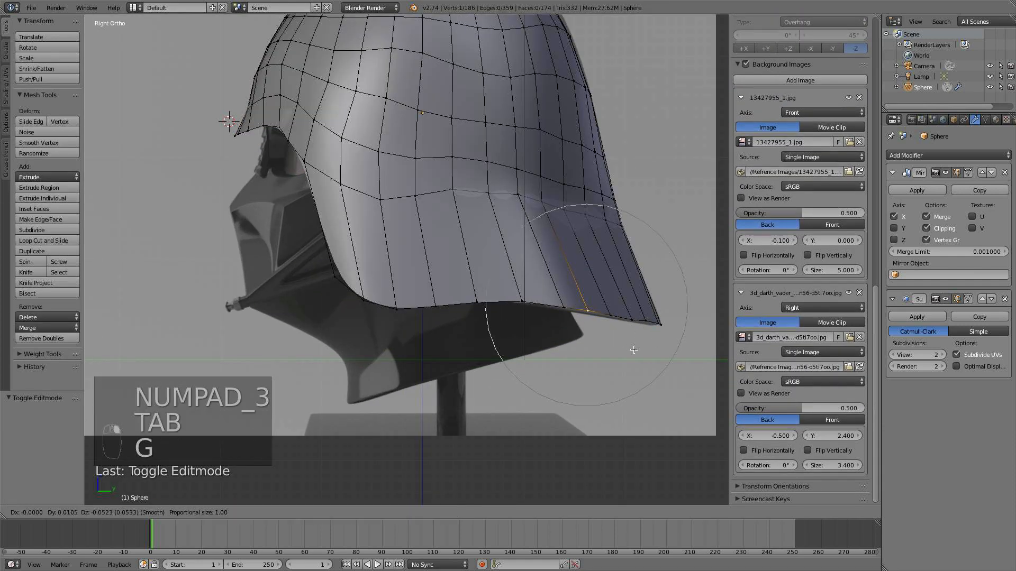
pyautogui.click(637, 351)
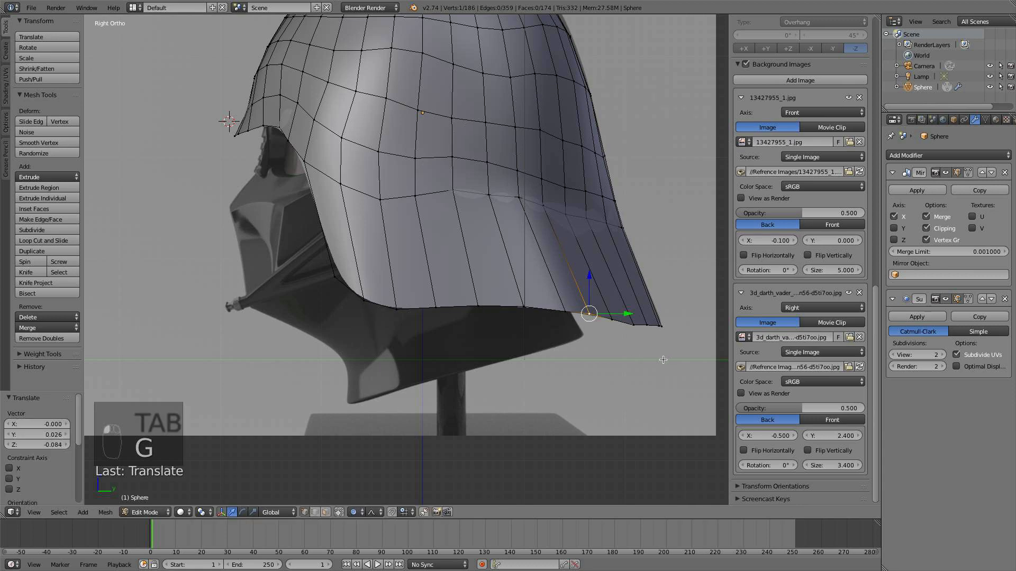
# Select the helmet's bottom rim loop and move it 0.053 along X and -0.181 along Z with proportional size 2.14
pyautogui.moveTo(588, 321); pyautogui.dragTo(568, 307, button='middle')
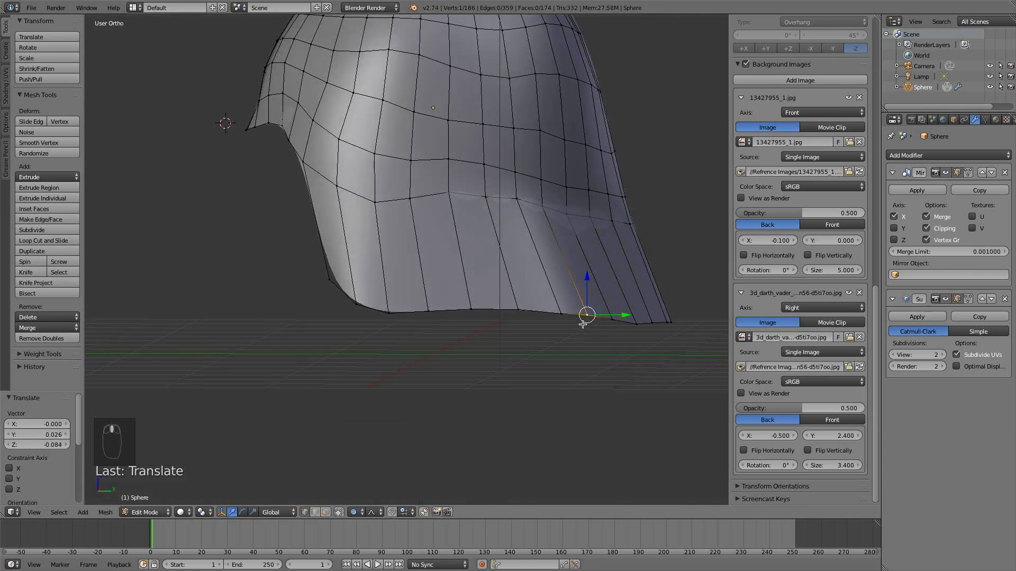
pyautogui.press('KP_1')
pyautogui.scroll(2, 566, 305)
pyautogui.scroll(-1, 511, 331)
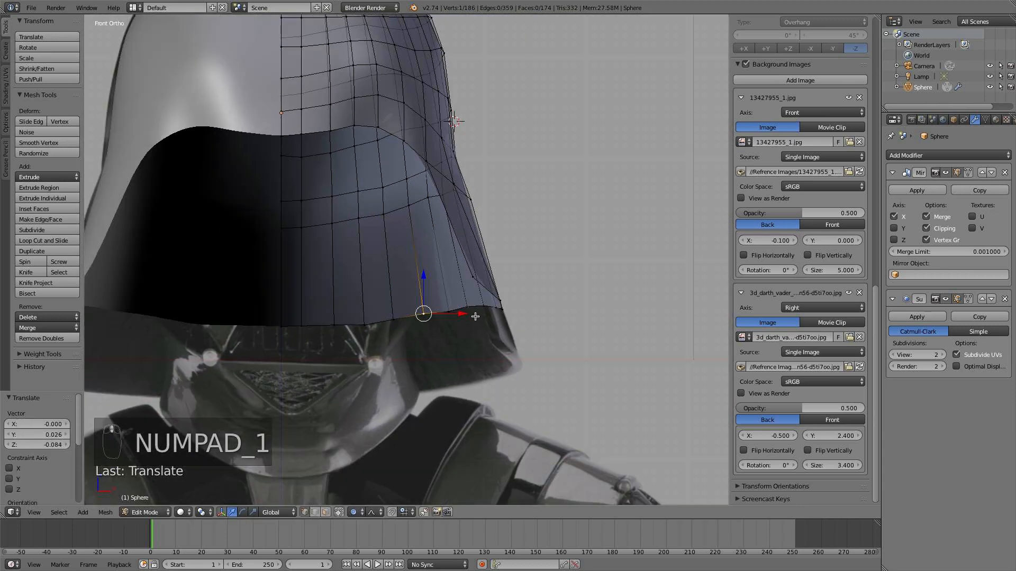
pyautogui.keyDown('alt'); pyautogui.rightClick(471, 311); pyautogui.keyUp('alt')
pyautogui.scroll(-1, 490, 307)
pyautogui.scroll(-1, 490, 307)
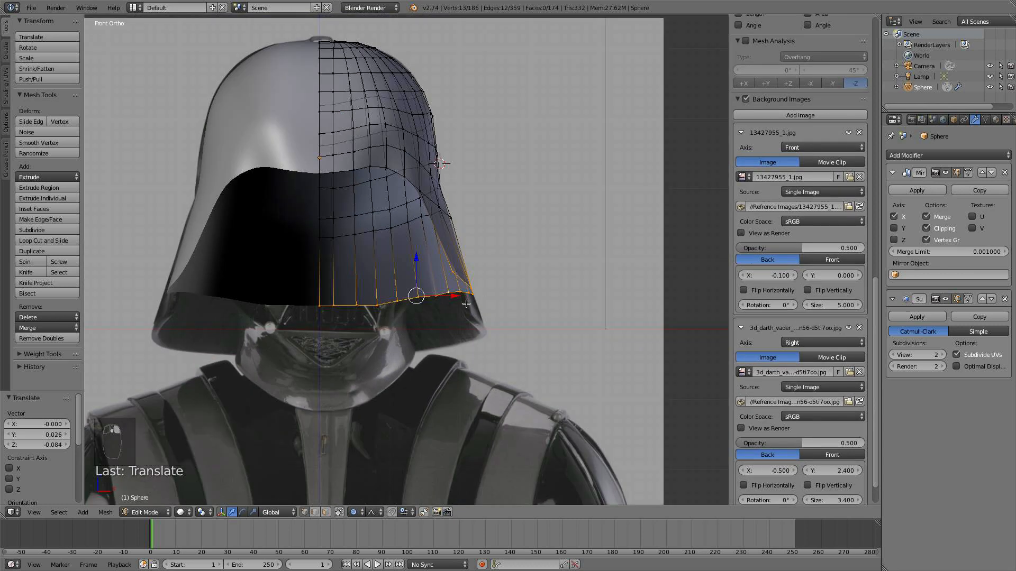
pyautogui.press('g')
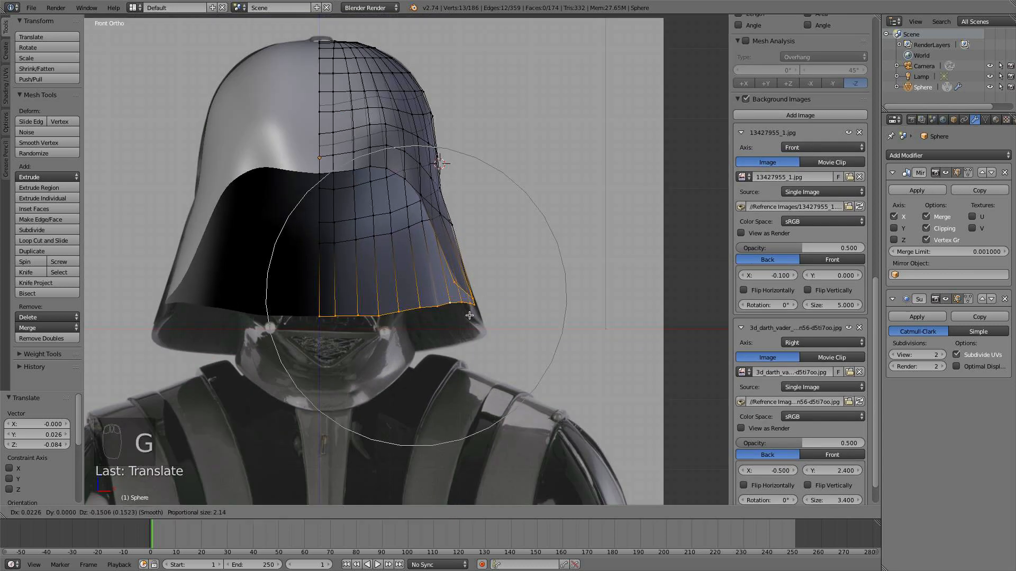
pyautogui.click(472, 311)
pyautogui.press('r')
pyautogui.press('r')
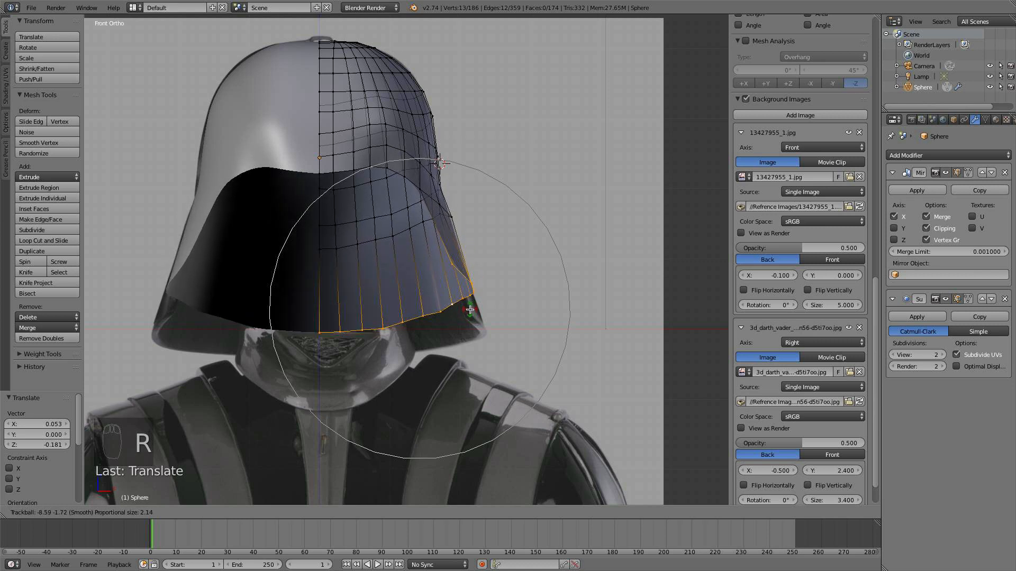
pyautogui.rightClick(471, 310)
# Trackball-rotate the bottom rim loop by -4.584° and -1.719° with proportional editing
pyautogui.press('r')
pyautogui.press('r')
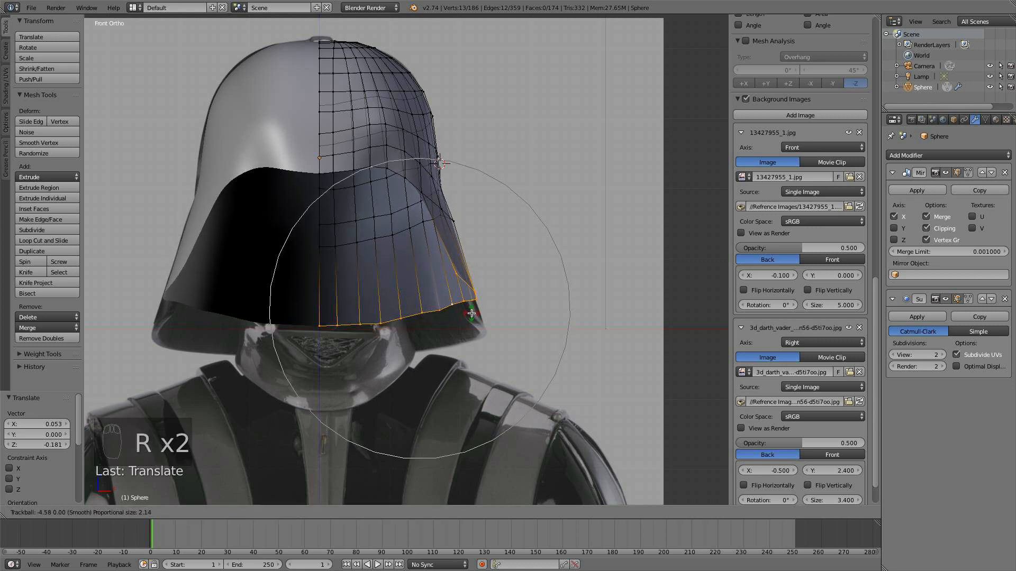
pyautogui.click(471, 313)
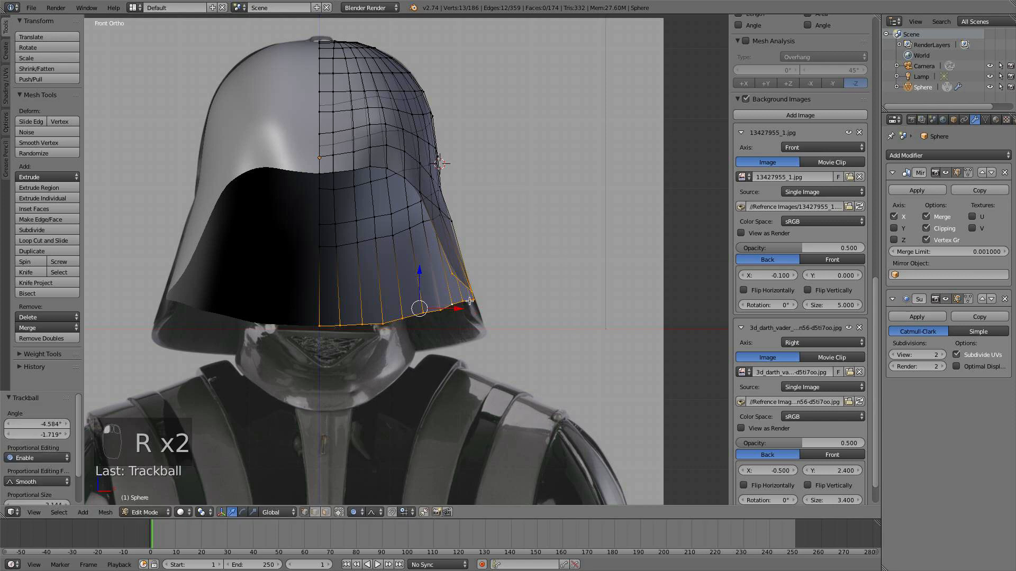
# Move the bottom rim loop 0.098 along X and -0.286 along Z with proportional size 2.14, and clear the selection
pyautogui.press('g')
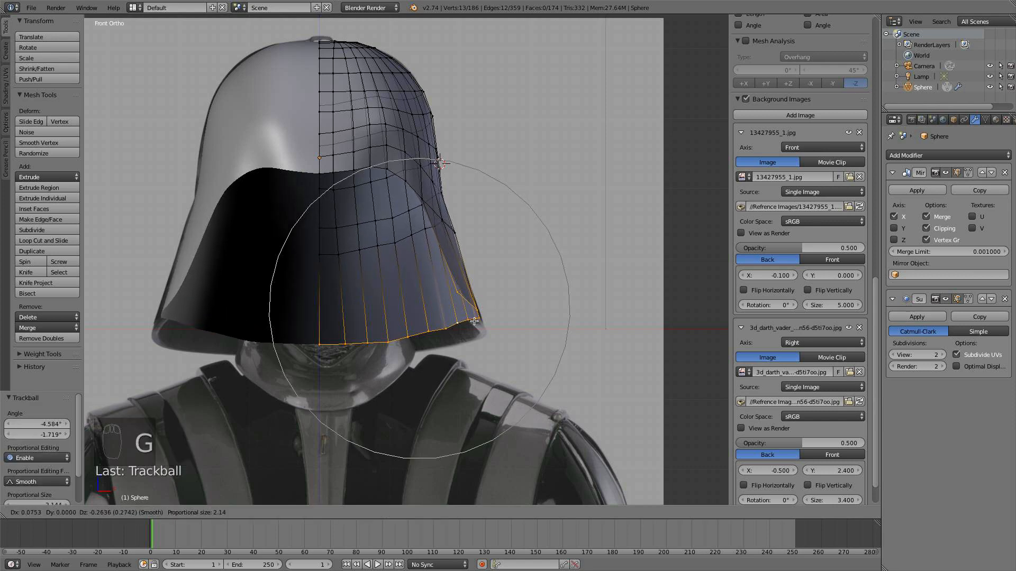
pyautogui.click(475, 323)
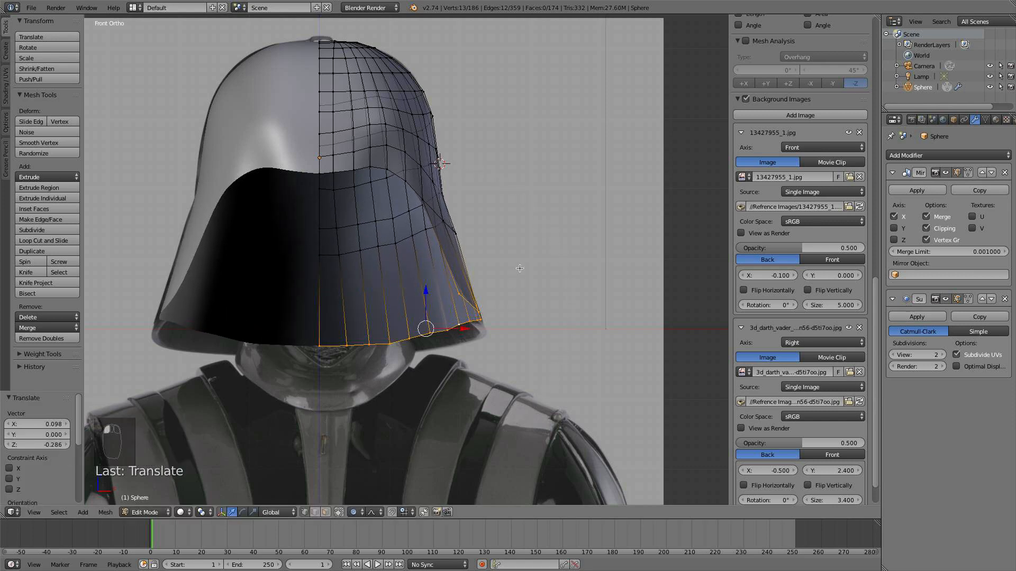
pyautogui.scroll(-6, 516, 268)
pyautogui.press('a')
pyautogui.press('Tab')
pyautogui.press('Tab')
pyautogui.moveTo(514, 267); pyautogui.dragTo(405, 266, button='middle')
pyautogui.press('Tab')
# In the side view, move the helmet's lower rear tip vertex 0.217 along Y
pyautogui.press('KP_3')
pyautogui.scroll(3, 405, 266)
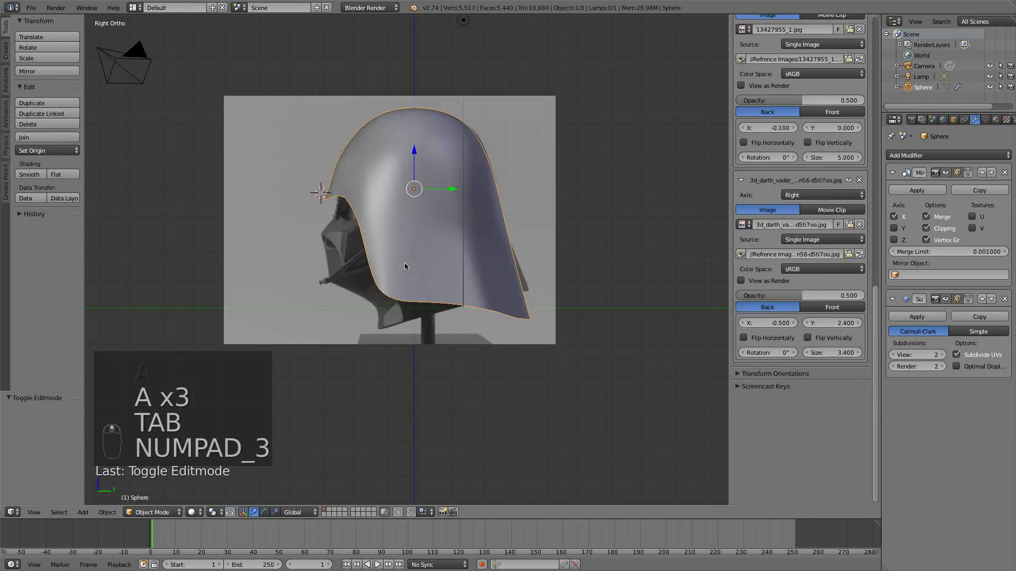
pyautogui.press('Tab')
pyautogui.press('Tab')
pyautogui.press('Tab')
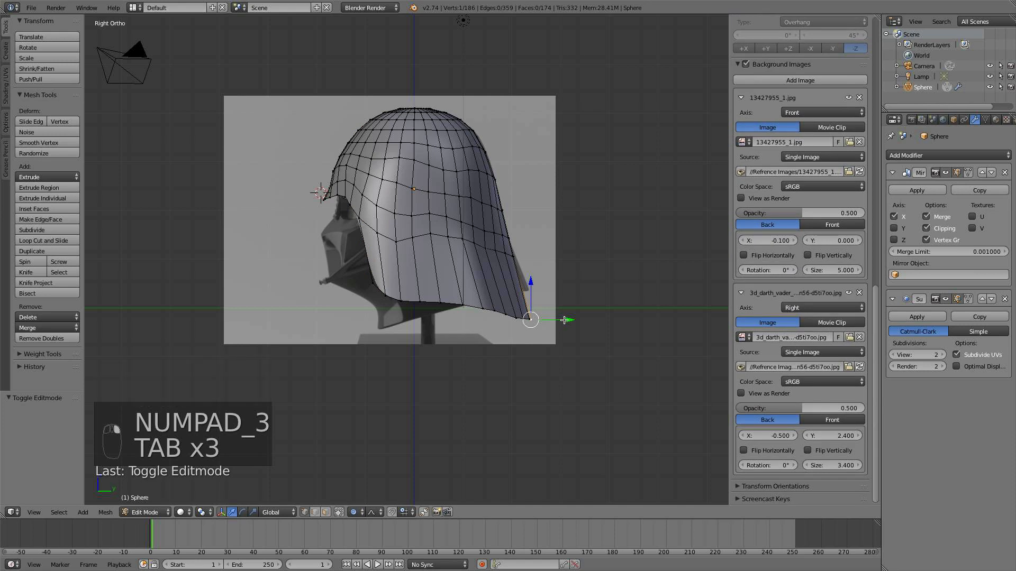
pyautogui.moveTo(566, 318); pyautogui.dragTo(578, 318, button='right')
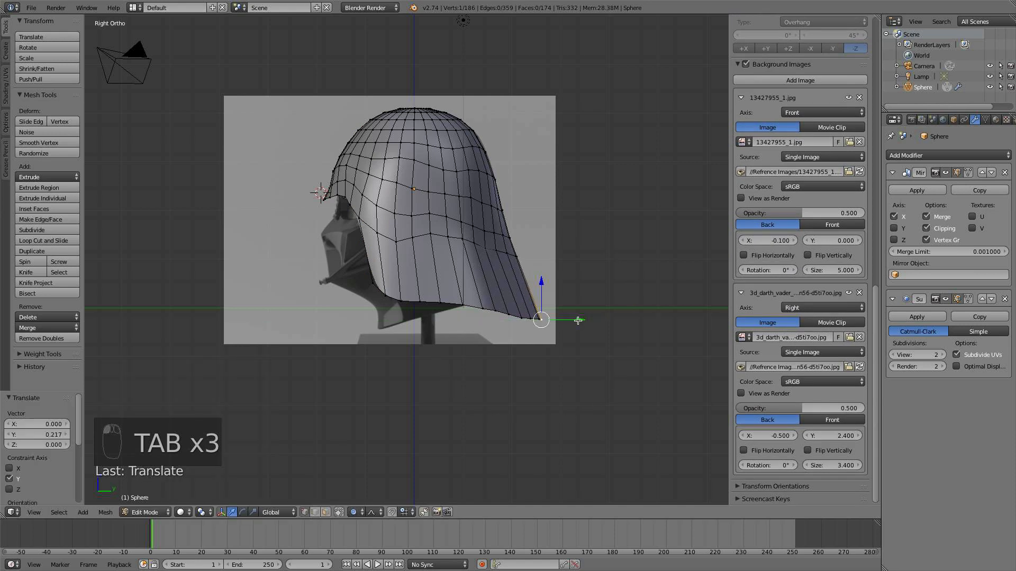
pyautogui.press('Tab')
pyautogui.press('Tab')
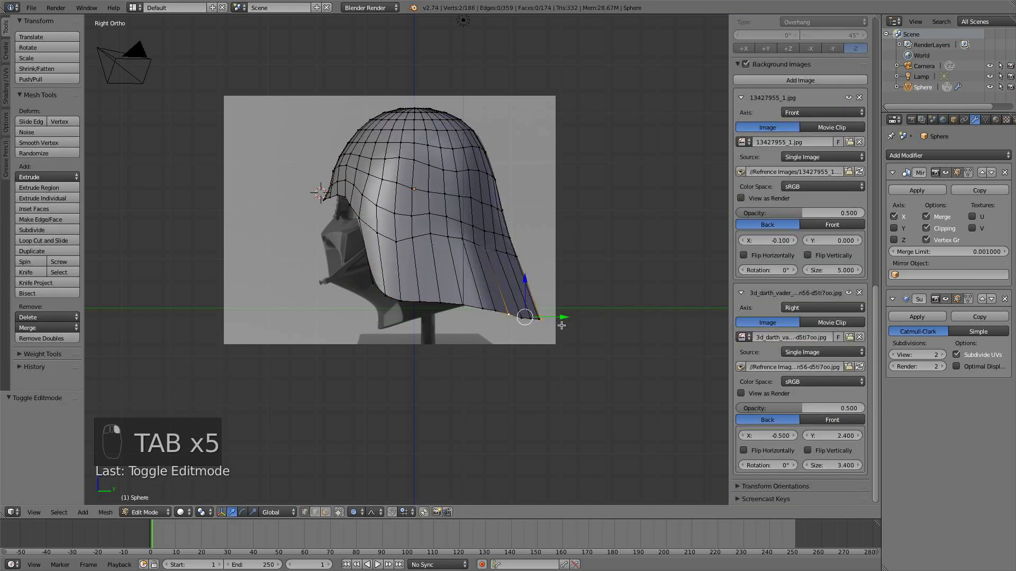
# Clear the selection and move the rim vertex just ahead of the rear tip 0.038 along Z with proportional size 2.14
pyautogui.scroll(2, 562, 325)
pyautogui.press('z')
pyautogui.press('z')
pyautogui.press('a')
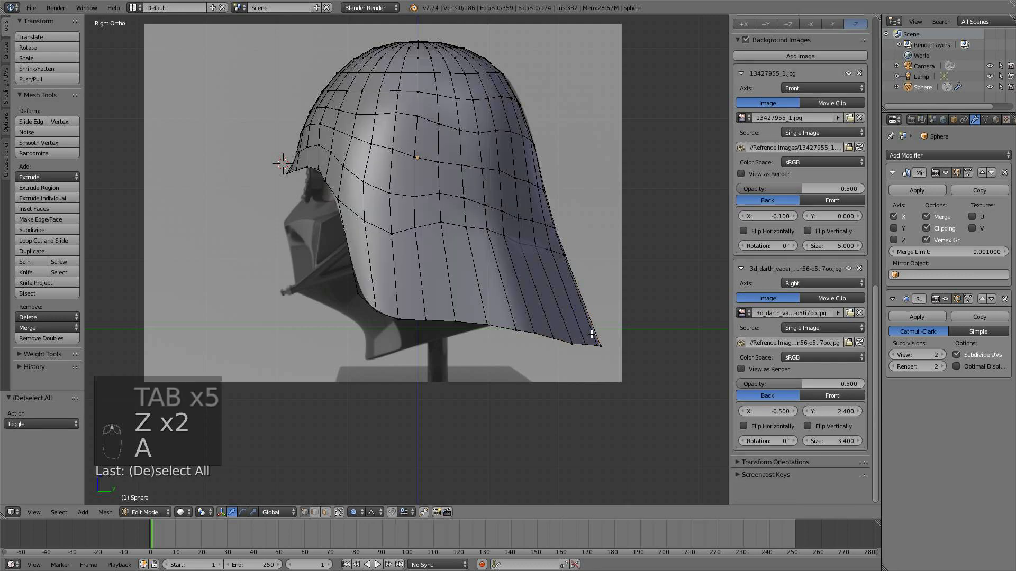
pyautogui.rightClick(573, 343)
pyautogui.moveTo(580, 313); pyautogui.dragTo(572, 309, button='right')
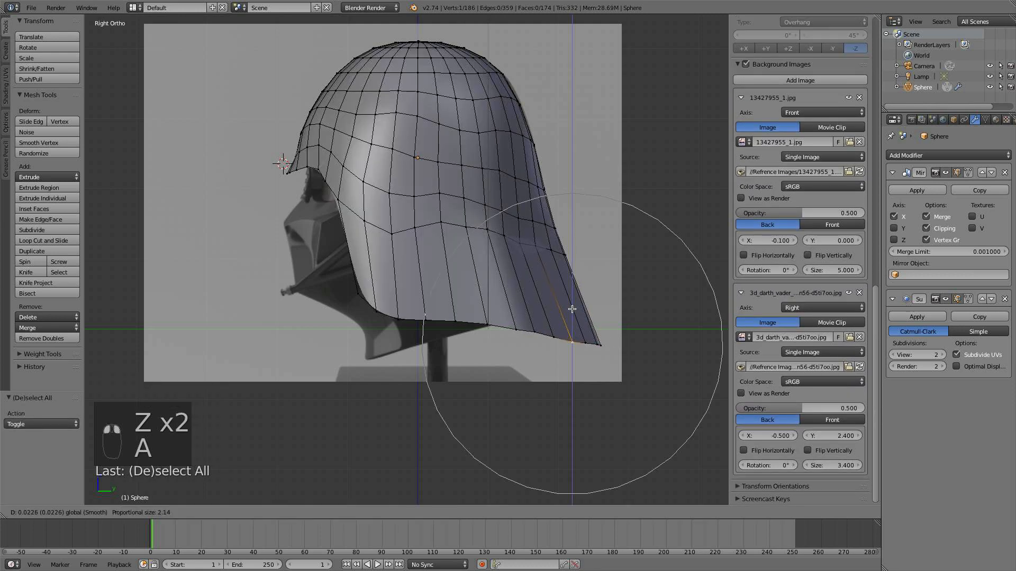
pyautogui.click(571, 309)
# Insert a centred loop cut across the helmet's tall lower band of faces and return to Object Mode
pyautogui.hotkey('ctrl', 'r')
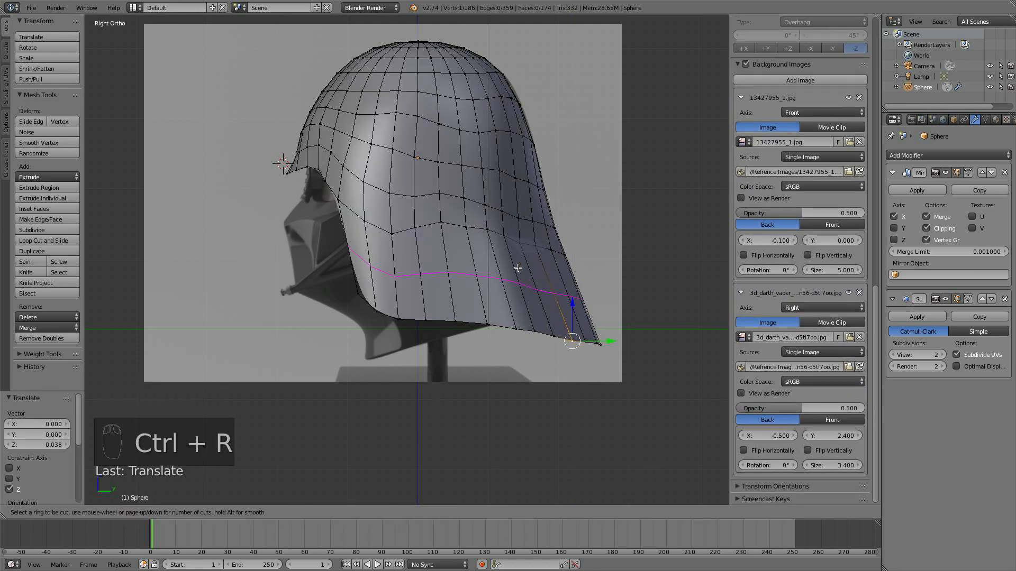
pyautogui.click(517, 265)
pyautogui.rightClick(516, 266)
pyautogui.scroll(-1, 512, 284)
pyautogui.press('Tab')
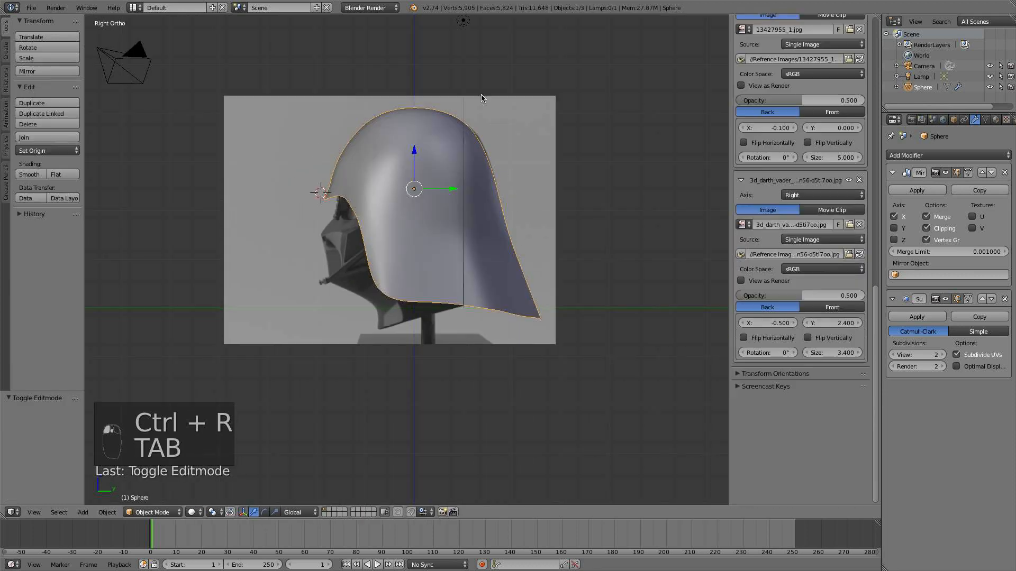
# Delete the lamp above the helmet
pyautogui.rightClick(472, 20)
pyautogui.press('x')
pyautogui.click(467, 31)
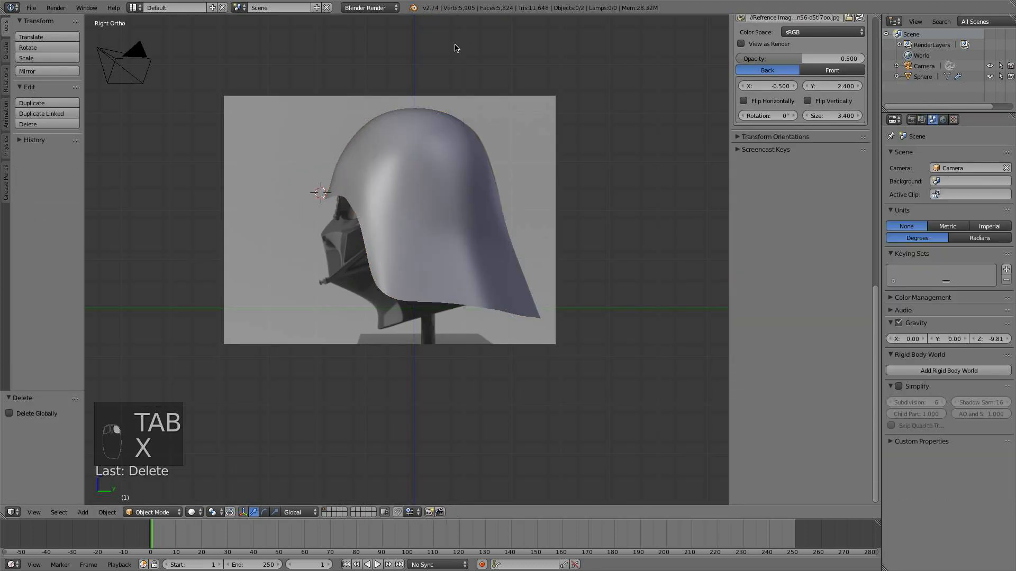
# Examine the helmet's silhouette against the front reference in solid and wireframe display
pyautogui.scroll(-1, 457, 49)
pyautogui.moveTo(434, 133); pyautogui.dragTo(533, 165, button='middle')
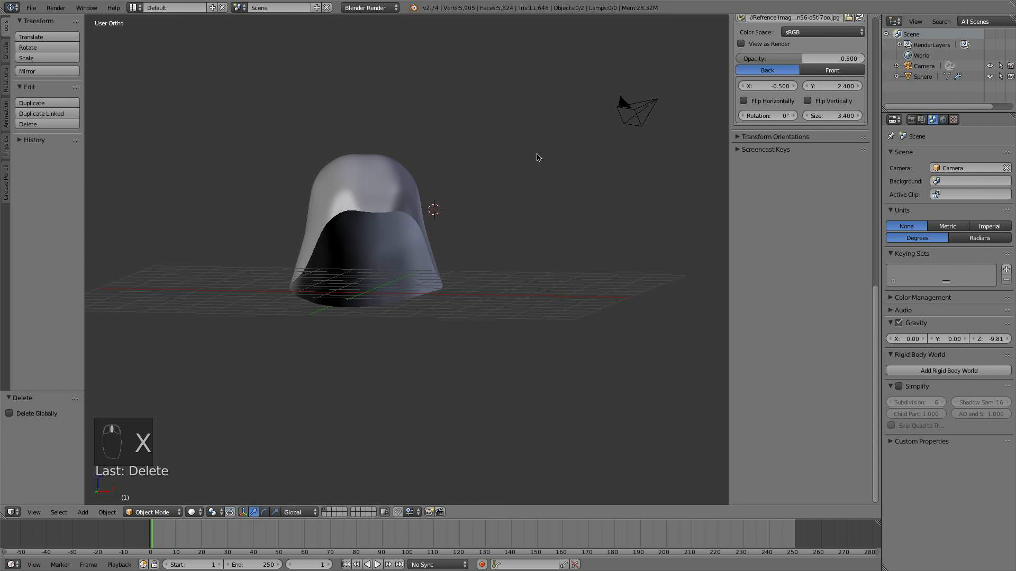
pyautogui.press('KP_1')
pyautogui.press('z')
pyautogui.press('z')
pyautogui.scroll(3, 452, 218)
pyautogui.press('a')
pyautogui.press('a')
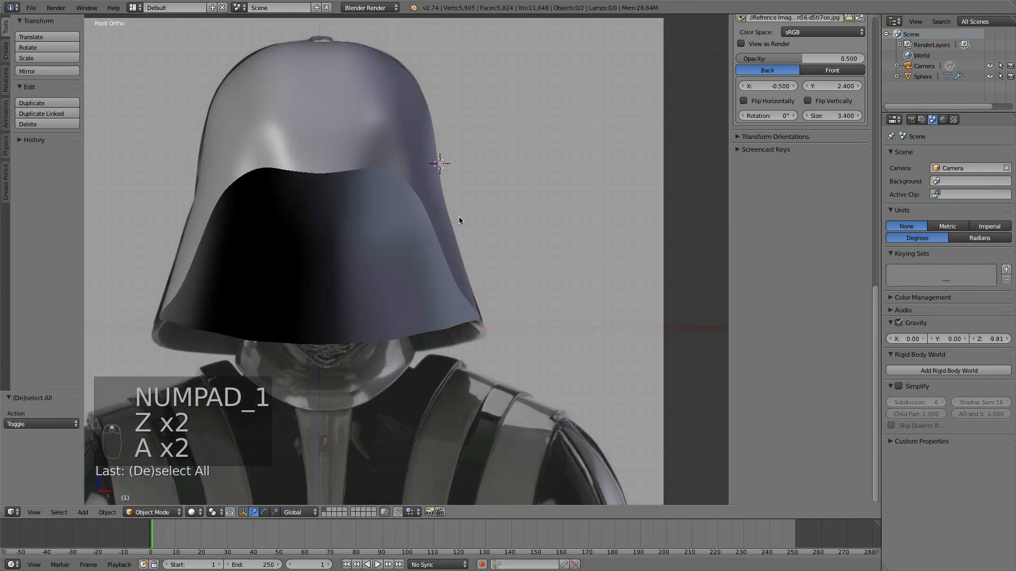
pyautogui.scroll(2, 421, 220)
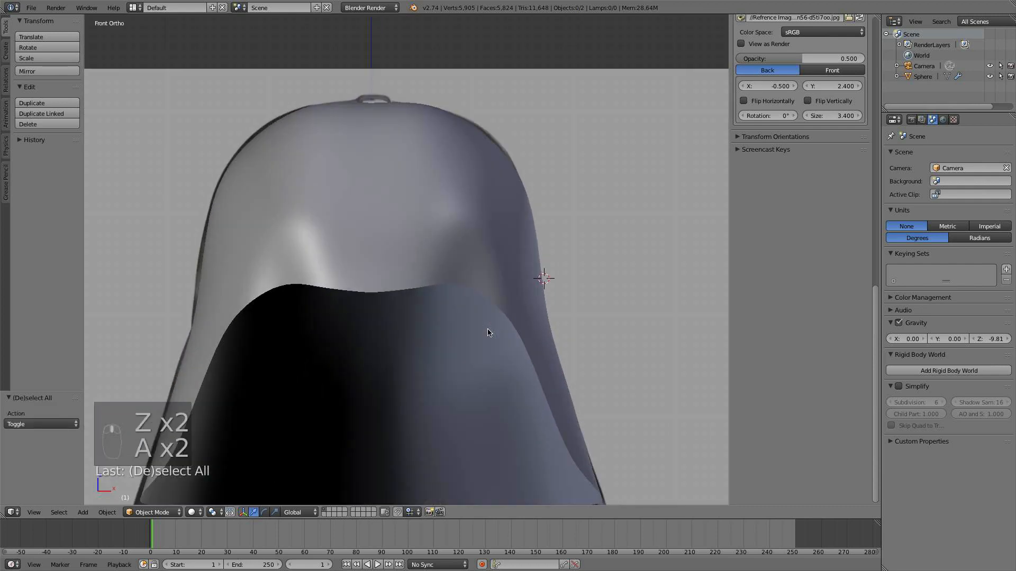
pyautogui.press('Tab')
pyautogui.press('Tab')
pyautogui.press('z')
pyautogui.scroll(1, 453, 328)
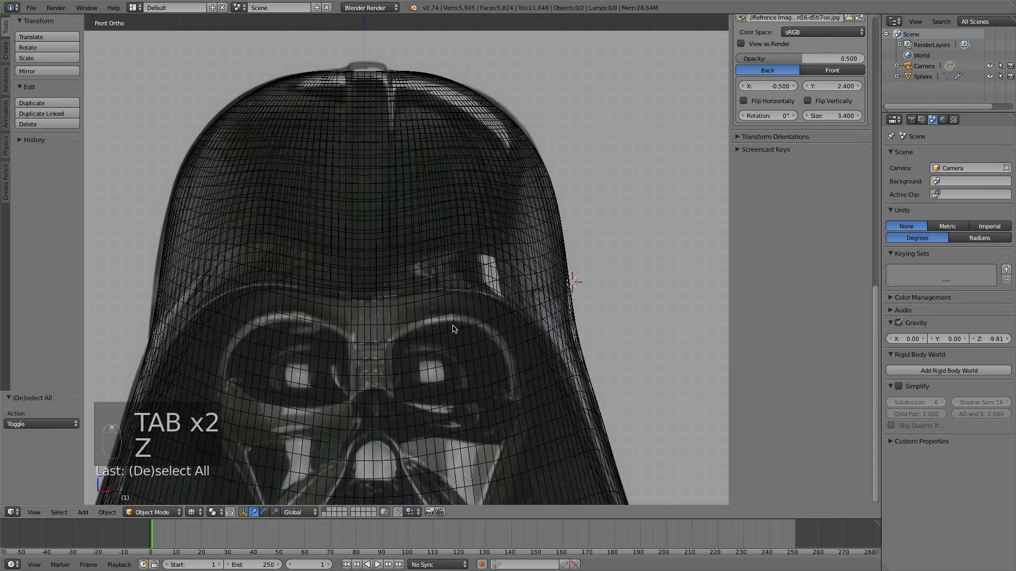
# Edit the helmet mesh in wireframe front view and move a vertex on the face opening's upper side edge 0.036 along X
pyautogui.rightClick(466, 274)
pyautogui.press('z')
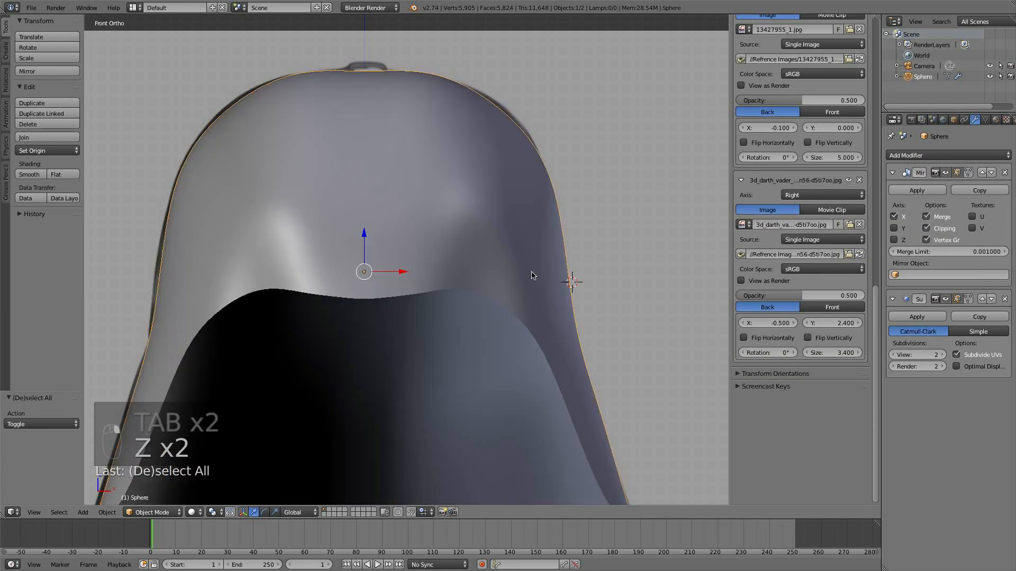
pyautogui.press('z')
pyautogui.moveTo(529, 272)
pyautogui.mouseDown(button='middle')
pyautogui.moveTo(512, 170)
pyautogui.moveTo(535, 162)
pyautogui.moveTo(483, 263)
pyautogui.mouseUp(button='middle')
pyautogui.press('KP_1')
pyautogui.press('z')
pyautogui.scroll(4, 483, 263)
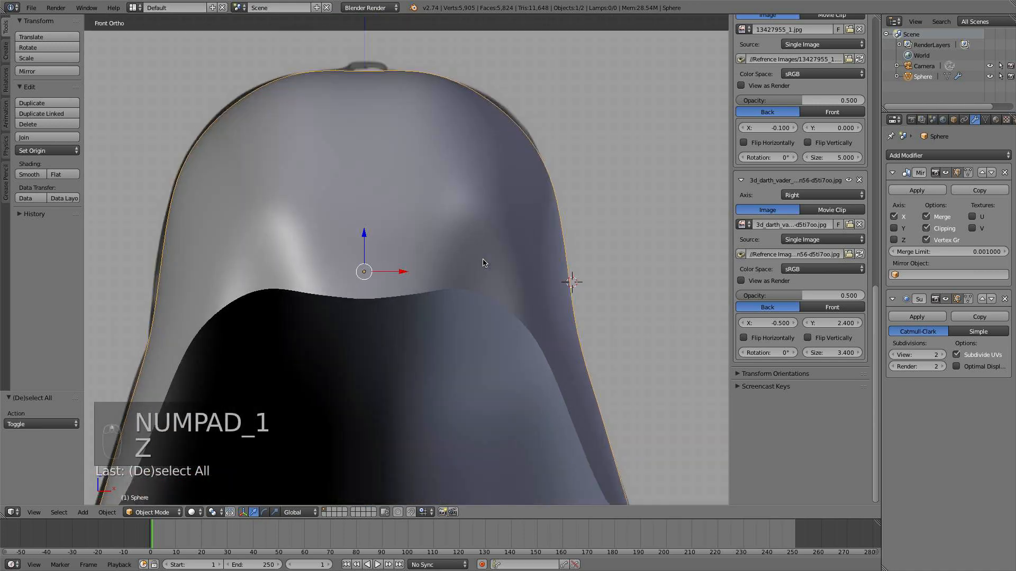
pyautogui.press('z')
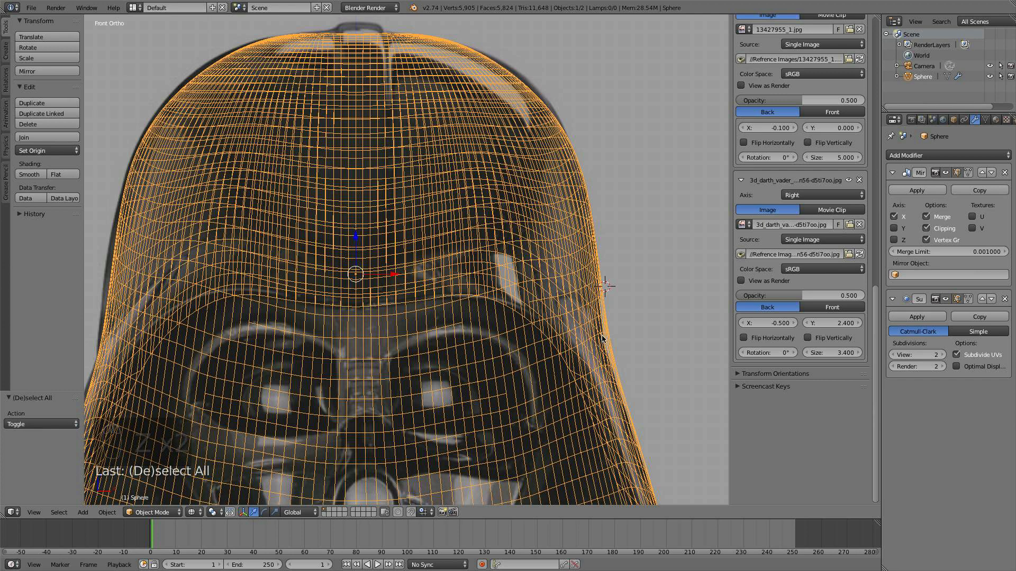
pyautogui.press('z')
pyautogui.press('z')
pyautogui.press('Tab')
pyautogui.rightClick(537, 329)
pyautogui.moveTo(572, 322); pyautogui.dragTo(578, 322)
# Move the next two vertices down the face opening's side edge outward along X by 0.051 and 0.067
pyautogui.rightClick(575, 358)
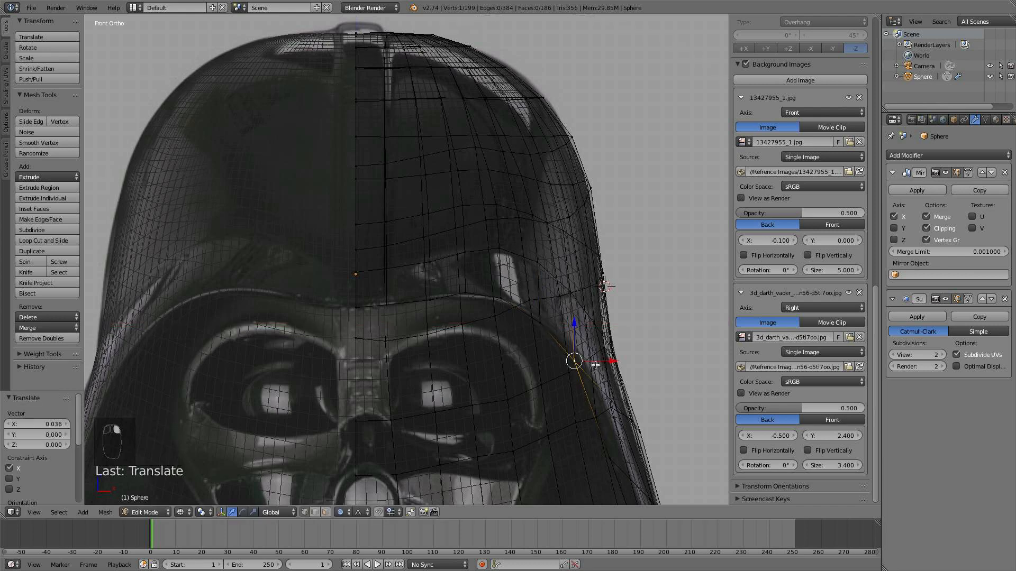
pyautogui.scroll(1, 604, 362)
pyautogui.scroll(-3, 642, 380)
pyautogui.moveTo(639, 380); pyautogui.dragTo(647, 380)
pyautogui.scroll(5, 643, 380)
pyautogui.keyDown('shift'); pyautogui.moveTo(664, 502); pyautogui.dragTo(550, 262, button='middle'); pyautogui.keyUp('shift')
pyautogui.rightClick(537, 249)
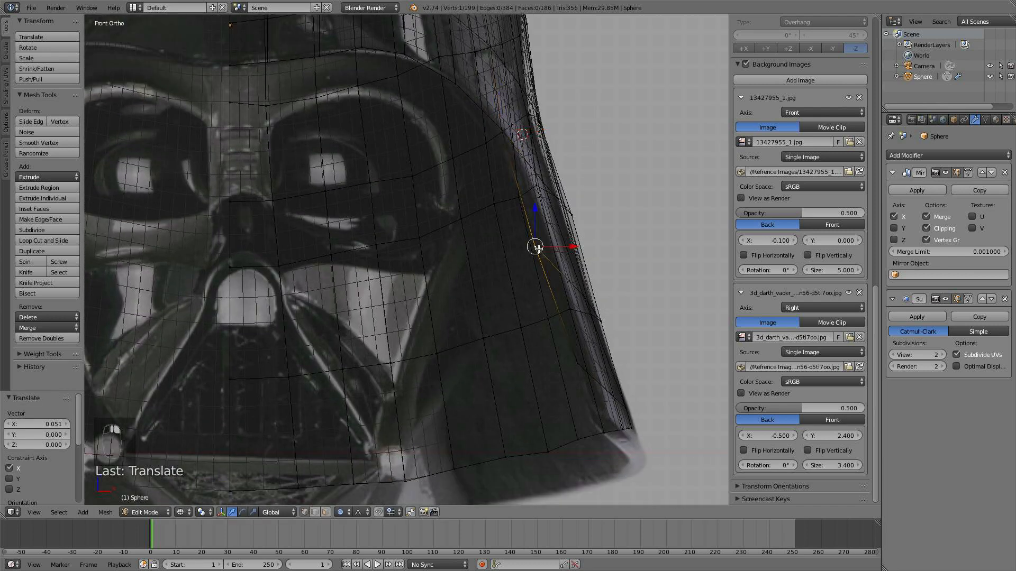
pyautogui.moveTo(570, 241); pyautogui.dragTo(587, 248)
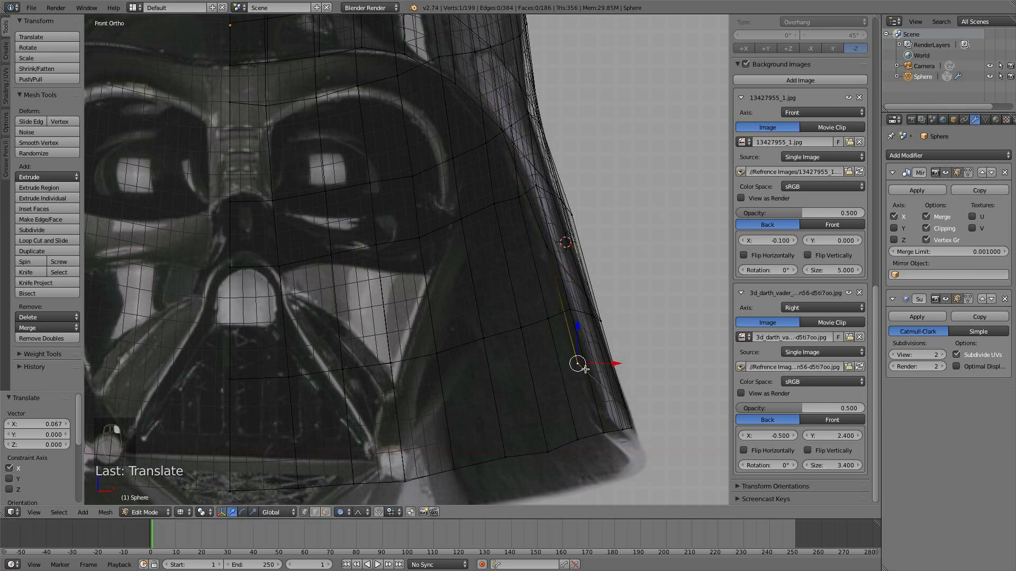
# Move the face opening's lower corner vertex 0.073, 0, -0.151 with proportional size 0.75, and after orbiting, 0.011, 0.030, -0.235 with size 0.56
pyautogui.press('g')
pyautogui.scroll(-3, 623, 410)
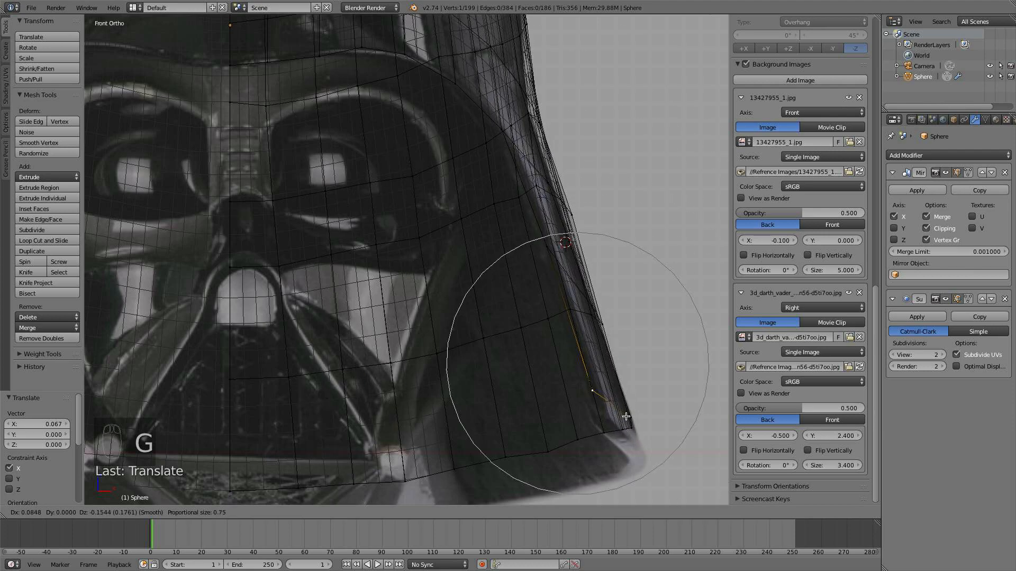
pyautogui.click(626, 416)
pyautogui.moveTo(625, 416); pyautogui.dragTo(502, 416, button='middle')
pyautogui.press('g')
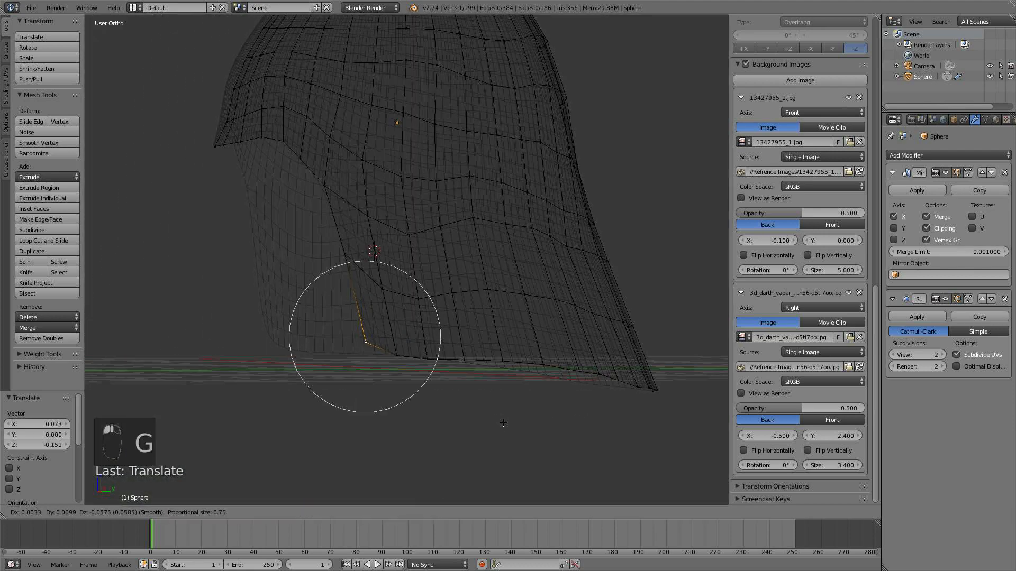
pyautogui.scroll(3, 504, 436)
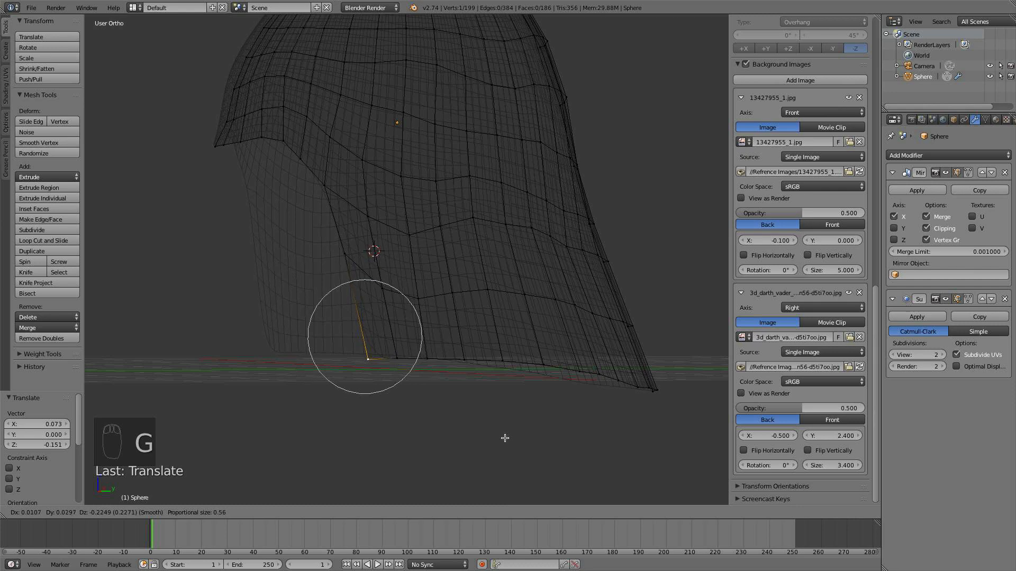
pyautogui.click(505, 438)
# In the front view, nudge the lower corner vertex 0.016 along X and 0.010 along Z, and return to solid shading
pyautogui.press('KP_1')
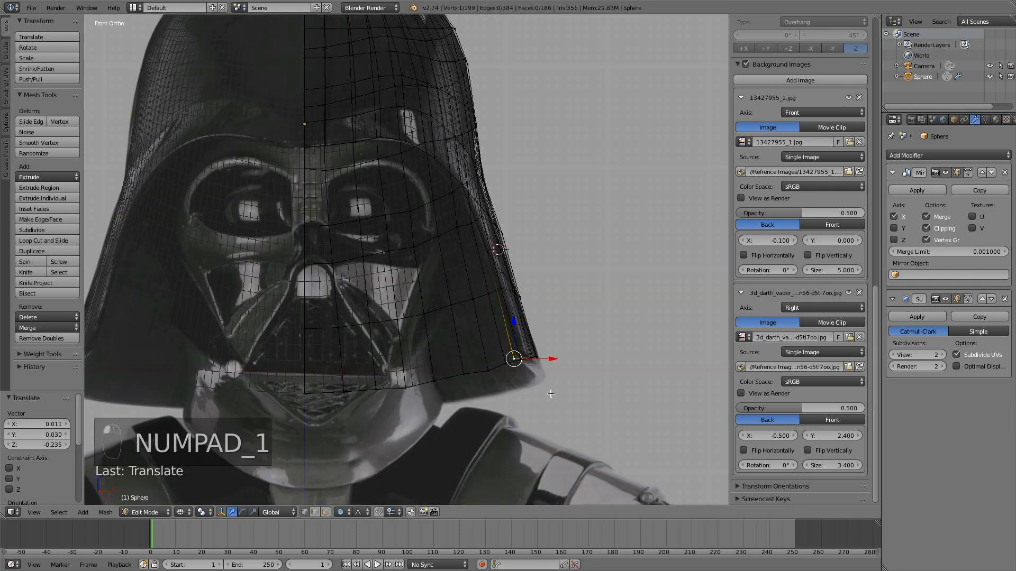
pyautogui.press('g')
pyautogui.click(547, 391)
pyautogui.scroll(-3, 529, 371)
pyautogui.press('z')
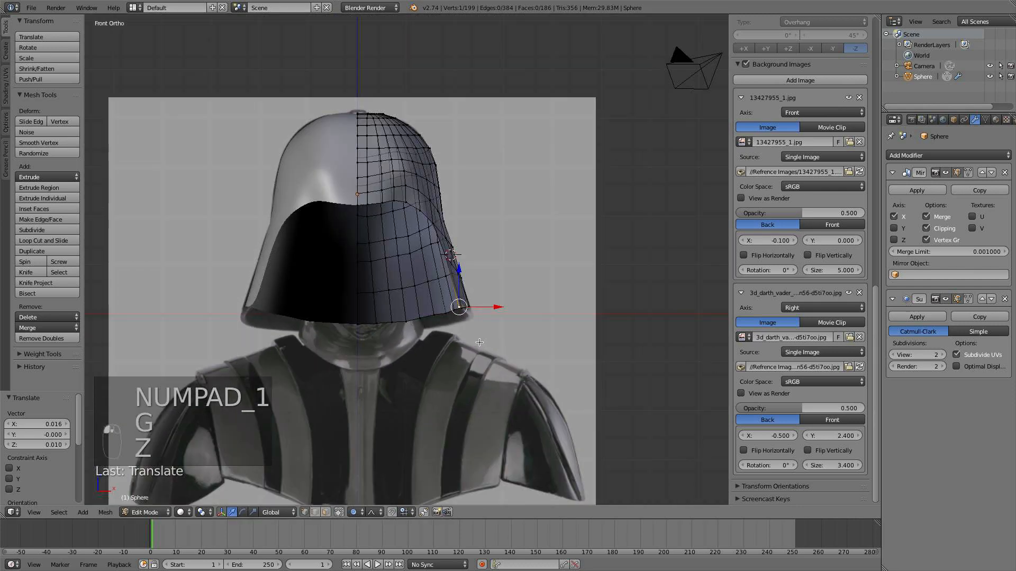
# Move a bottom rim vertex between the centre and the side corner -0.010 along Z with proportional size 0.56
pyautogui.scroll(2, 480, 343)
pyautogui.rightClick(446, 383)
pyautogui.press('g')
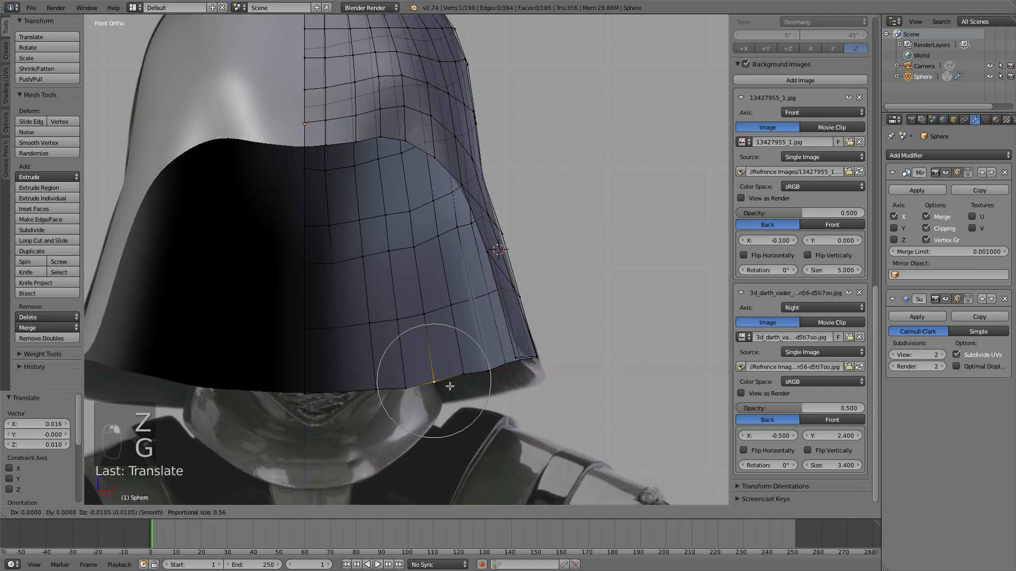
pyautogui.click(449, 386)
pyautogui.scroll(-3, 458, 396)
pyautogui.scroll(4, 406, 223)
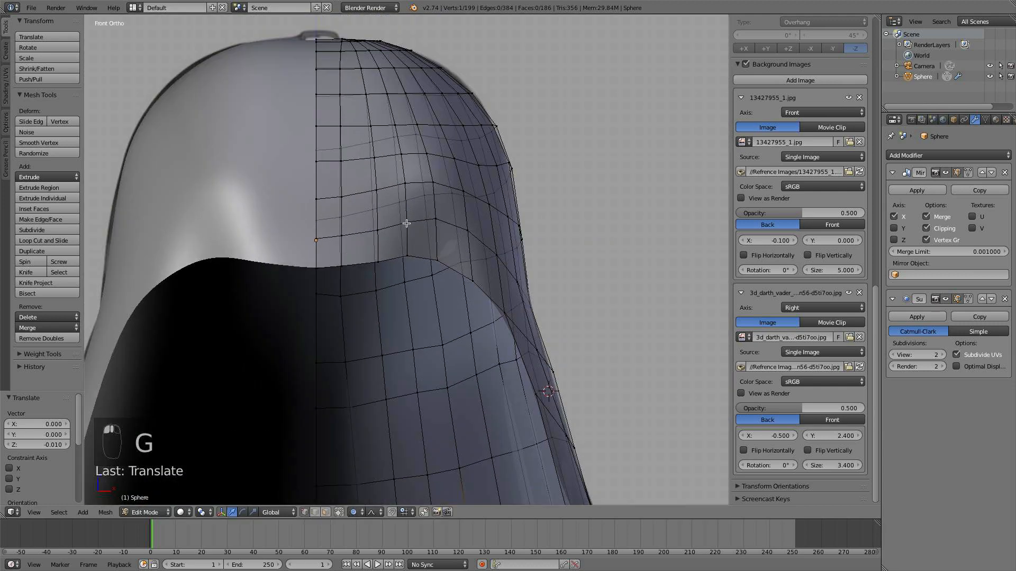
# In wireframe display, adjust the vertex row above the brow by -0.012 along Z and select the row's outer vertex
pyautogui.press('z')
pyautogui.scroll(-3, 444, 207)
pyautogui.scroll(4, 413, 232)
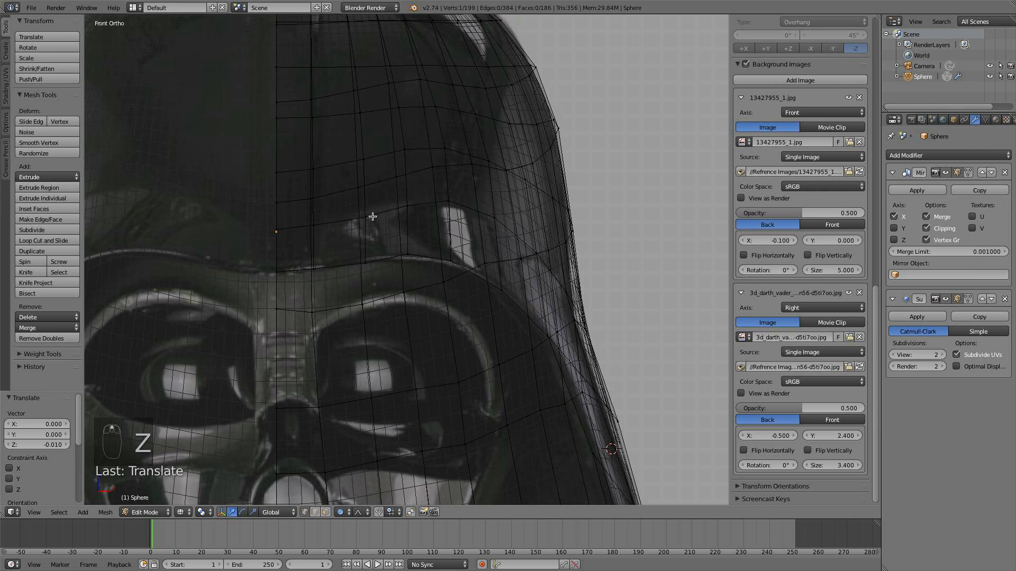
pyautogui.moveTo(371, 186); pyautogui.dragTo(498, 179)
pyautogui.rightClick(449, 199)
pyautogui.rightClick(495, 216)
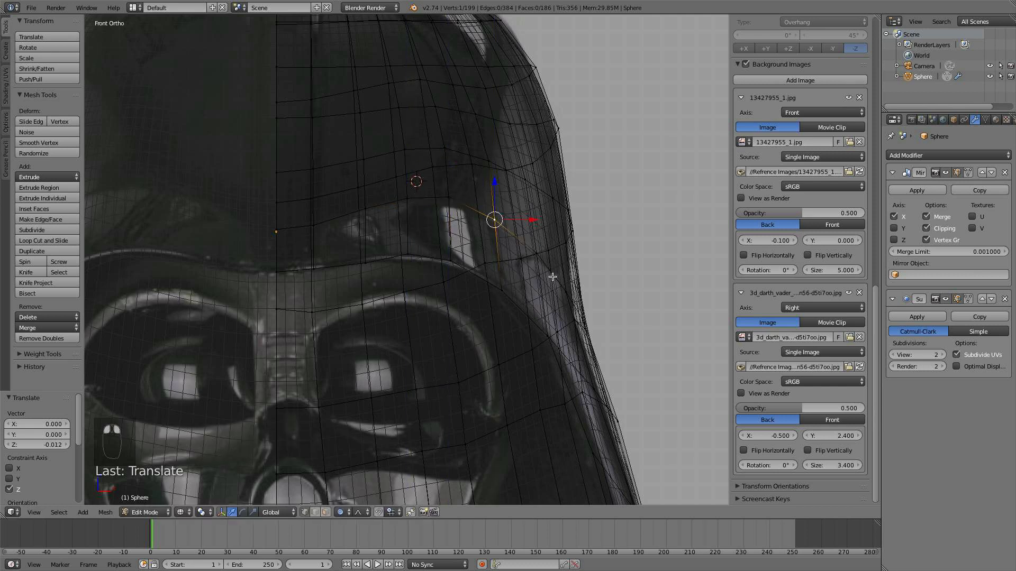
# In solid shading, add one loop cut above the brow and slide it close against the existing loop below it
pyautogui.moveTo(584, 305); pyautogui.dragTo(463, 305, button='middle')
pyautogui.press('z')
pyautogui.press('a')
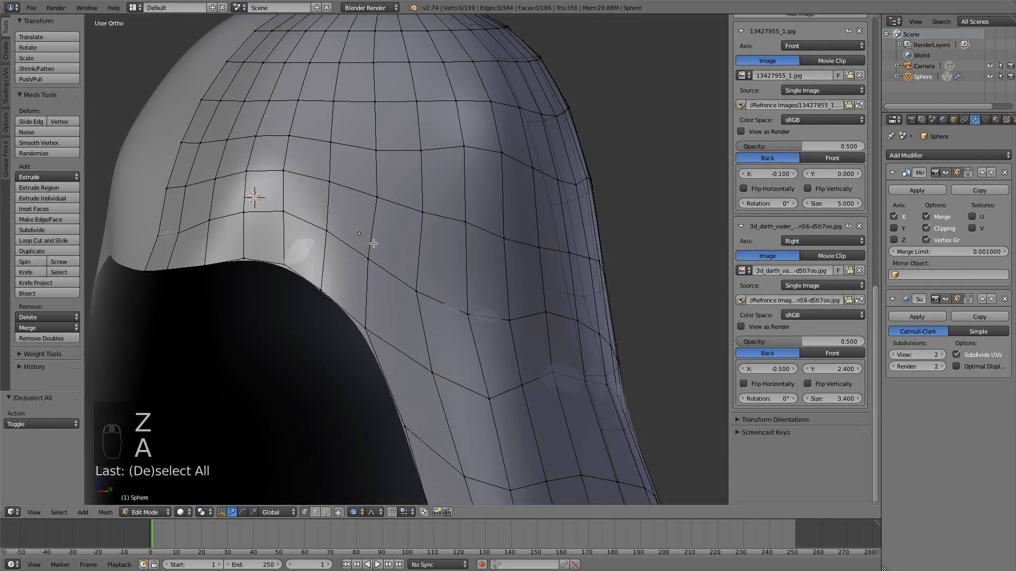
pyautogui.hotkey('ctrl', 'r')
pyautogui.click(373, 243)
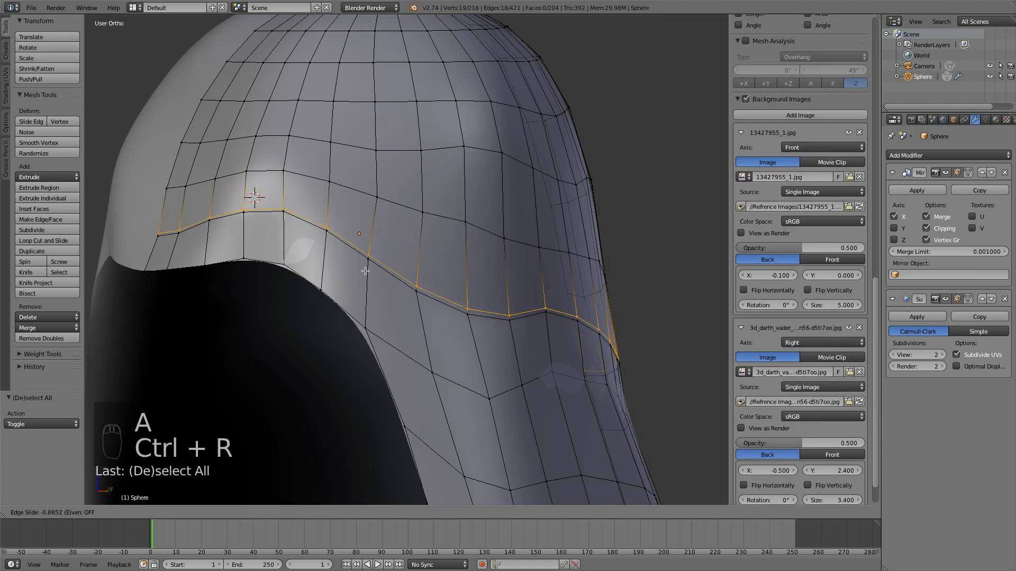
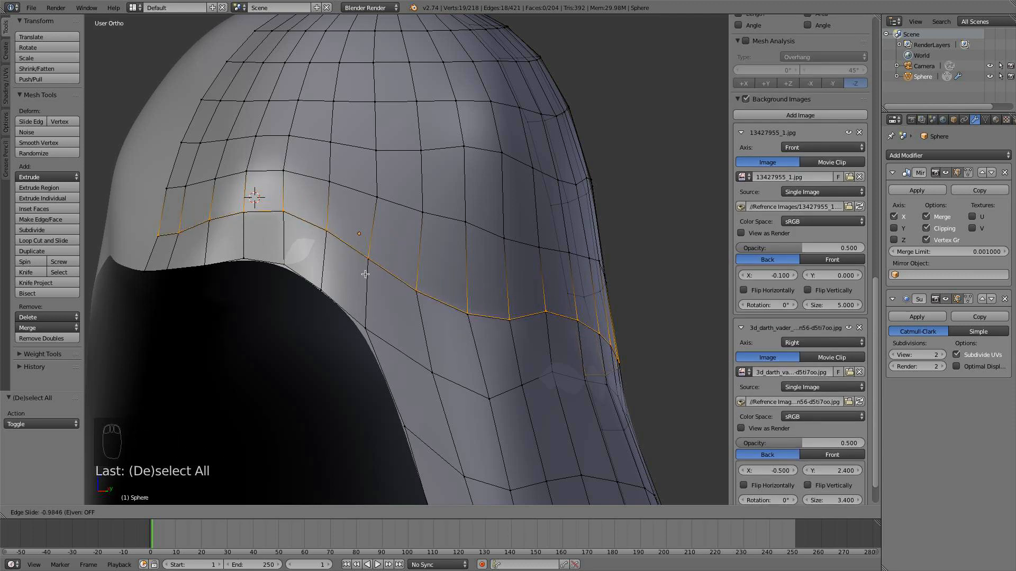
pyautogui.click(365, 275)
pyautogui.scroll(3, 338, 274)
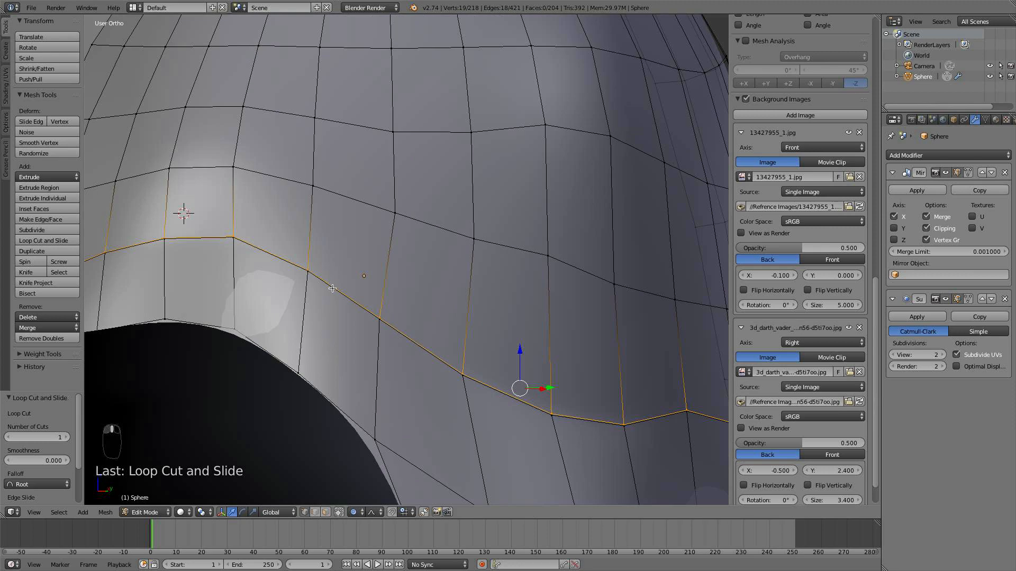
pyautogui.scroll(-5, 332, 287)
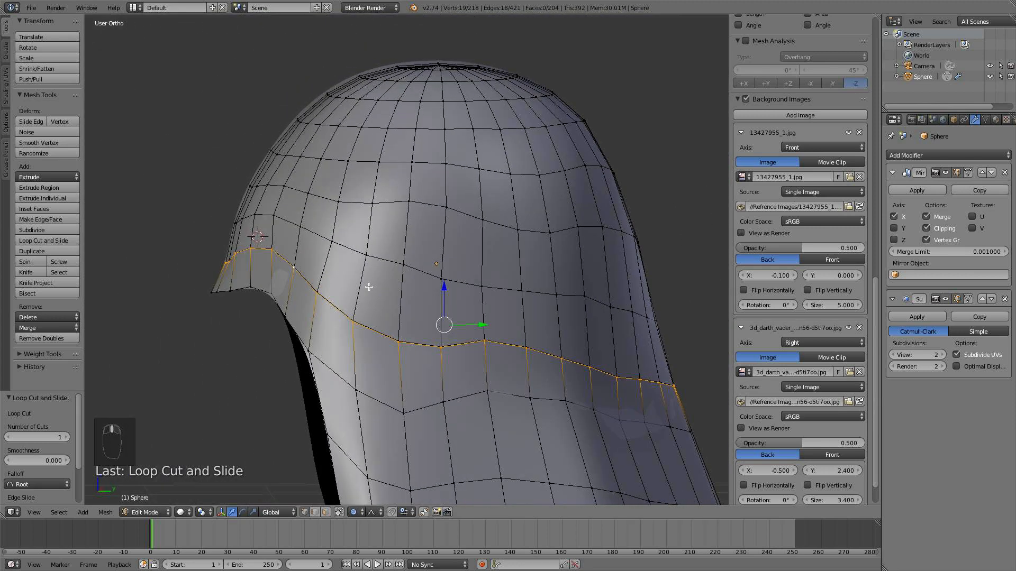
# Turn off proportional editing and try scaling the new loop above the brow, first uniformly and again along Y
pyautogui.moveTo(368, 287); pyautogui.dragTo(368, 287, button='middle')
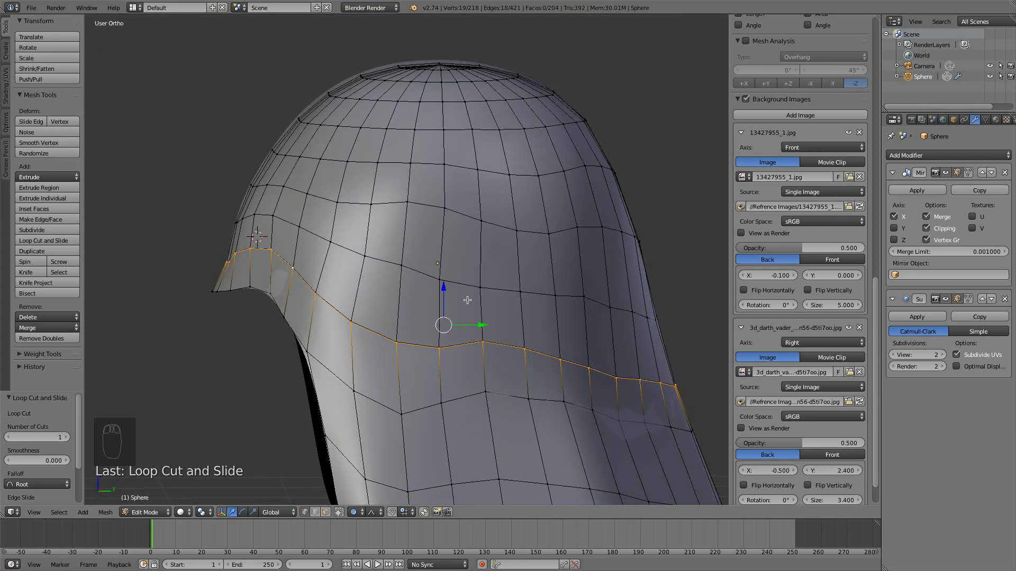
pyautogui.press('s')
pyautogui.click(516, 334)
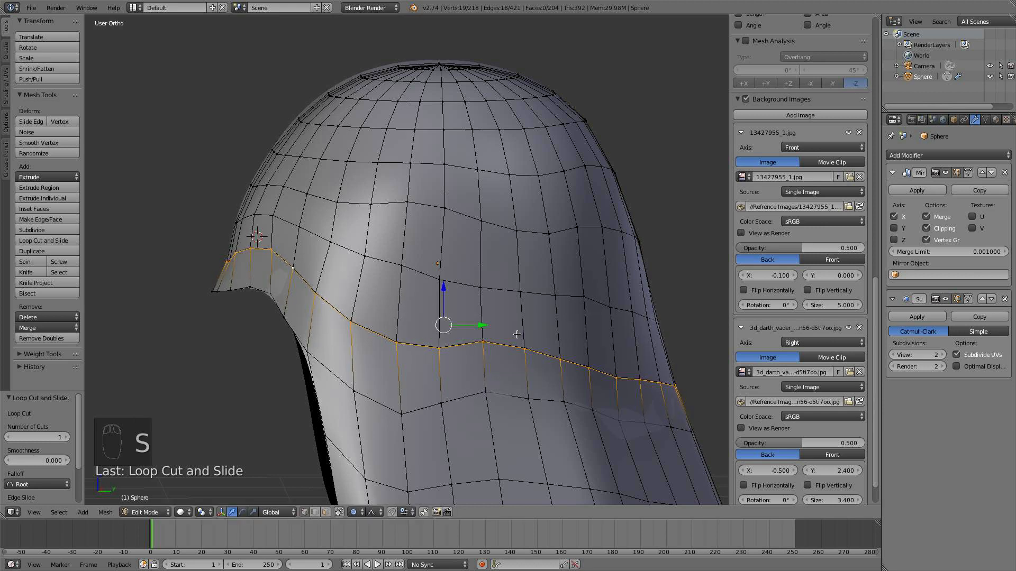
pyautogui.press('o')
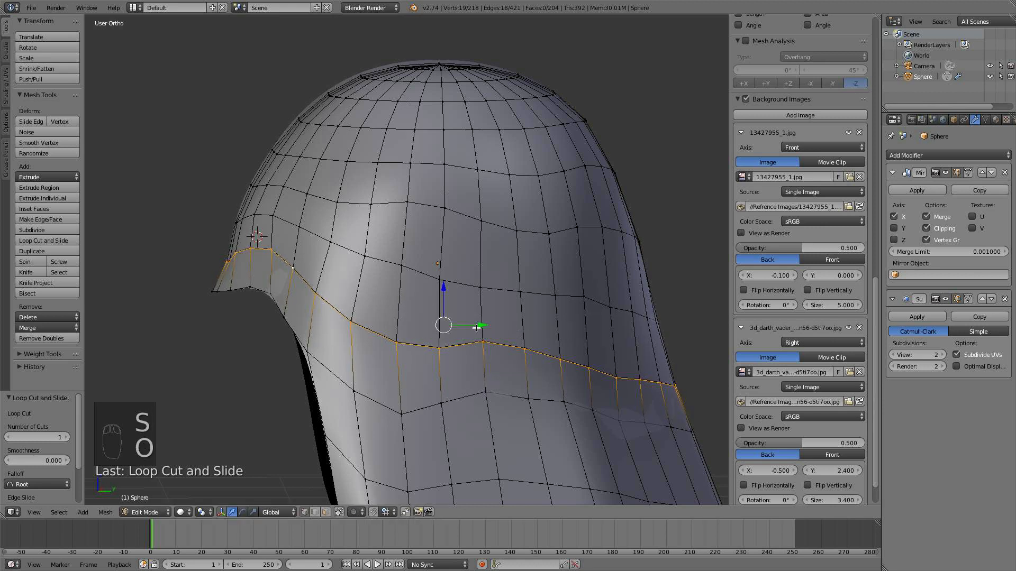
pyautogui.moveTo(476, 327); pyautogui.dragTo(474, 327)
pyautogui.press('s')
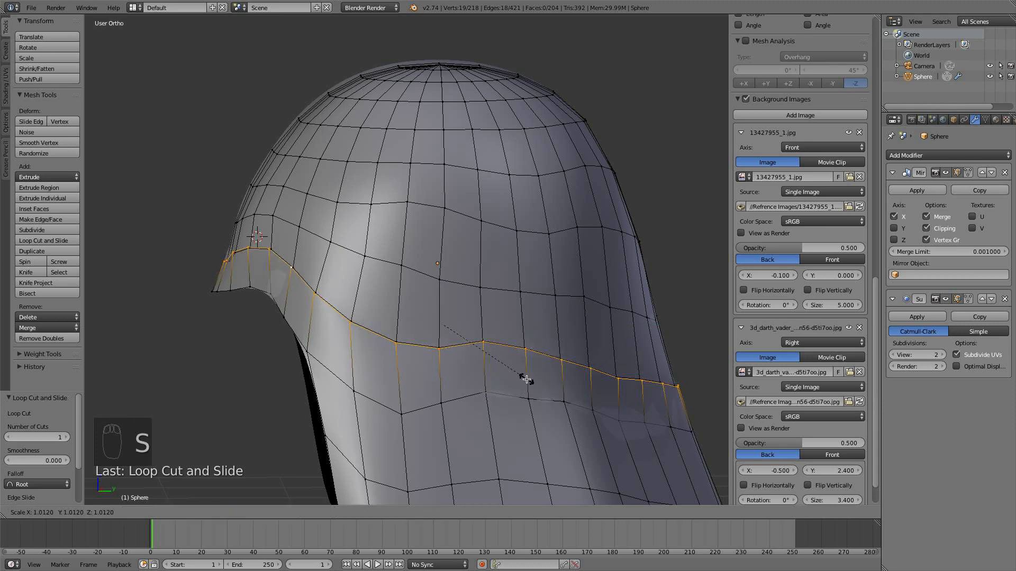
pyautogui.click(527, 379)
pyautogui.moveTo(532, 330); pyautogui.dragTo(527, 328, button='middle')
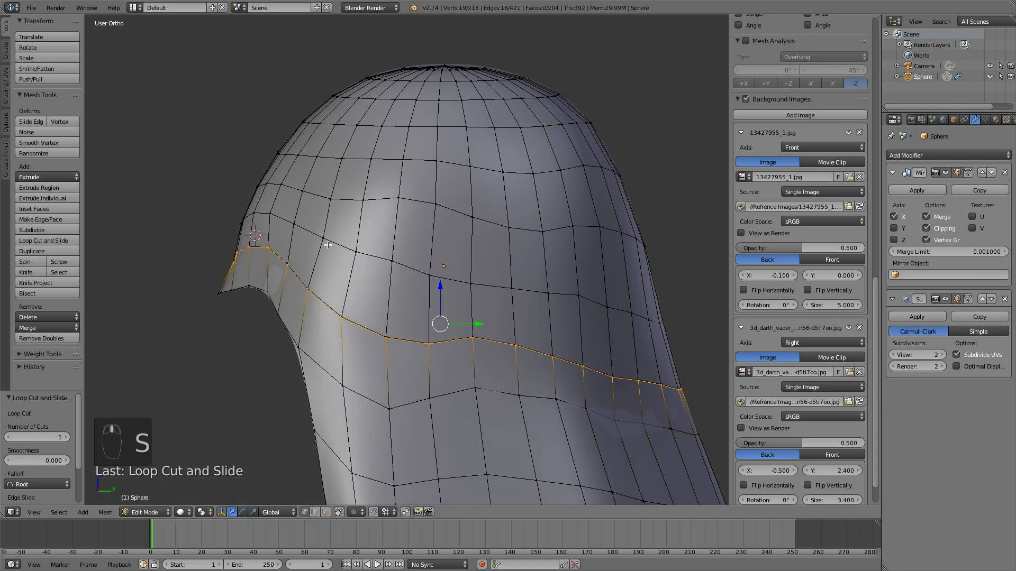
pyautogui.press('s')
pyautogui.press('y')
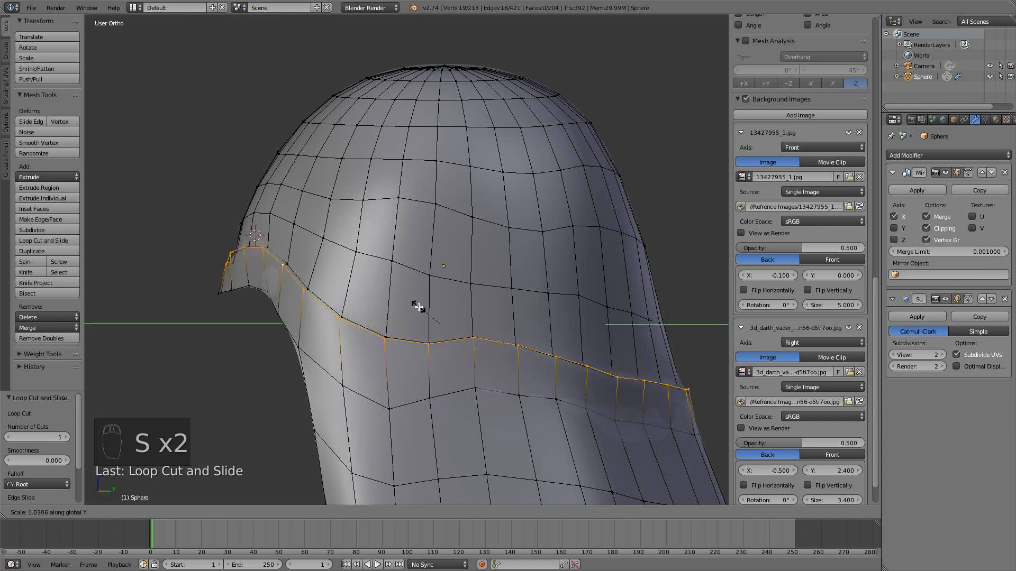
pyautogui.rightClick(435, 307)
# Scale the selected loop above the brow by 1.005 along Y and move it about -0.013 along Y
pyautogui.press('s')
pyautogui.press('y')
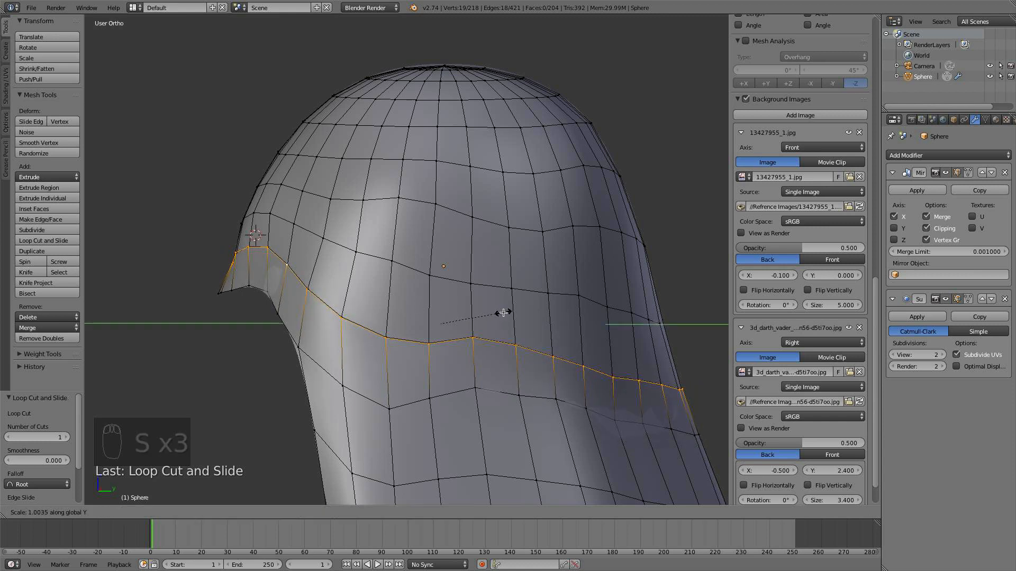
pyautogui.click(505, 313)
pyautogui.press('g')
pyautogui.press('y')
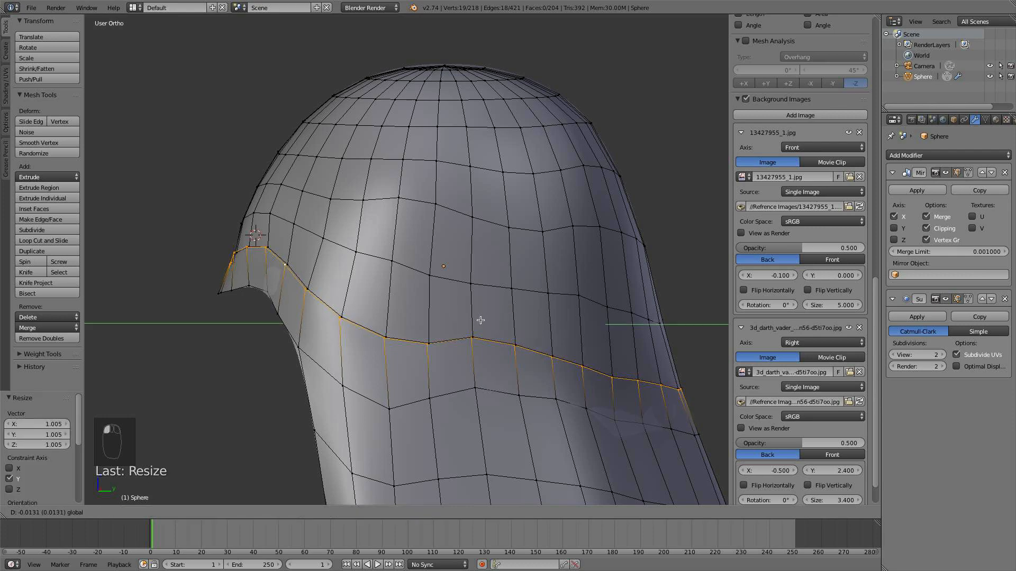
pyautogui.click(480, 320)
# Deselect everything and examine the smoothed brow crease in Object Mode from several angles
pyautogui.moveTo(468, 313); pyautogui.dragTo(470, 347, button='middle')
pyautogui.press('a')
pyautogui.press('Tab')
pyautogui.moveTo(347, 305); pyautogui.dragTo(312, 301, button='middle')
pyautogui.scroll(-3, 415, 364)
pyautogui.moveTo(416, 368); pyautogui.dragTo(634, 355, button='middle')
pyautogui.scroll(10, 522, 356)
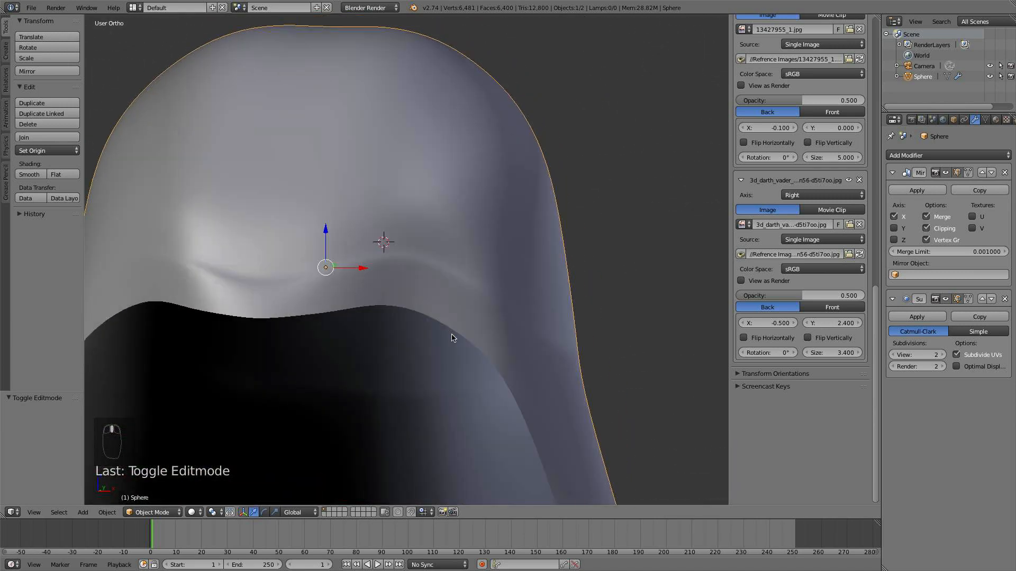
# Edit the mesh in the wireframe front view, turn on proportional editing, and move a crease vertex above the brow 0.012 along Z
pyautogui.press('Tab')
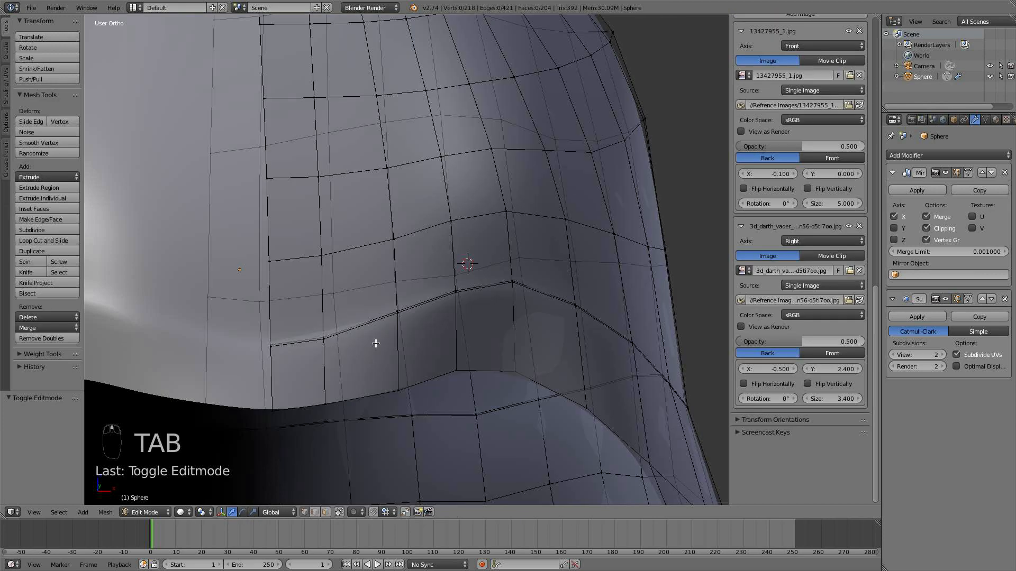
pyautogui.press('KP_1')
pyautogui.press('z')
pyautogui.scroll(2, 375, 342)
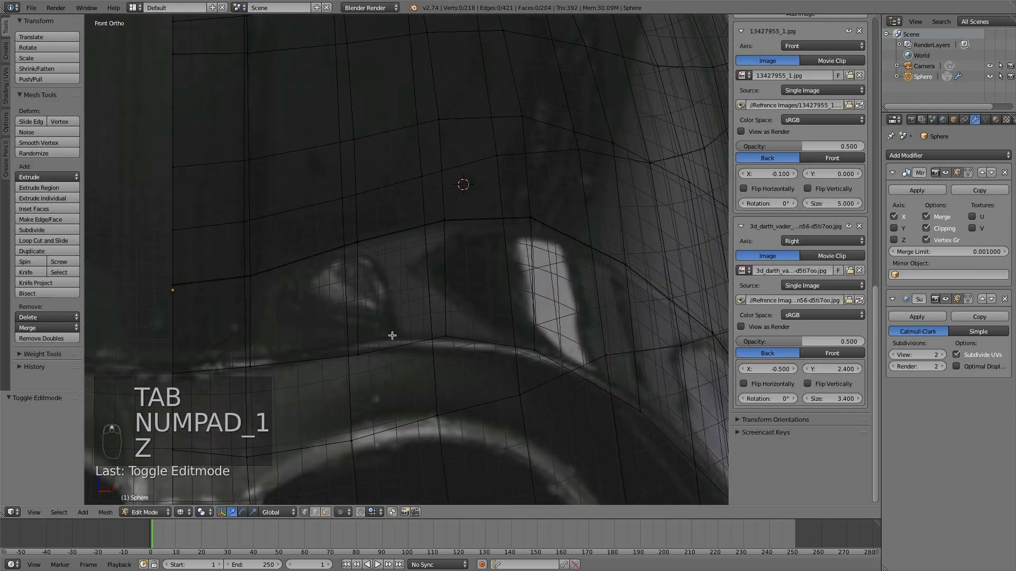
pyautogui.press('p')
pyautogui.press('o')
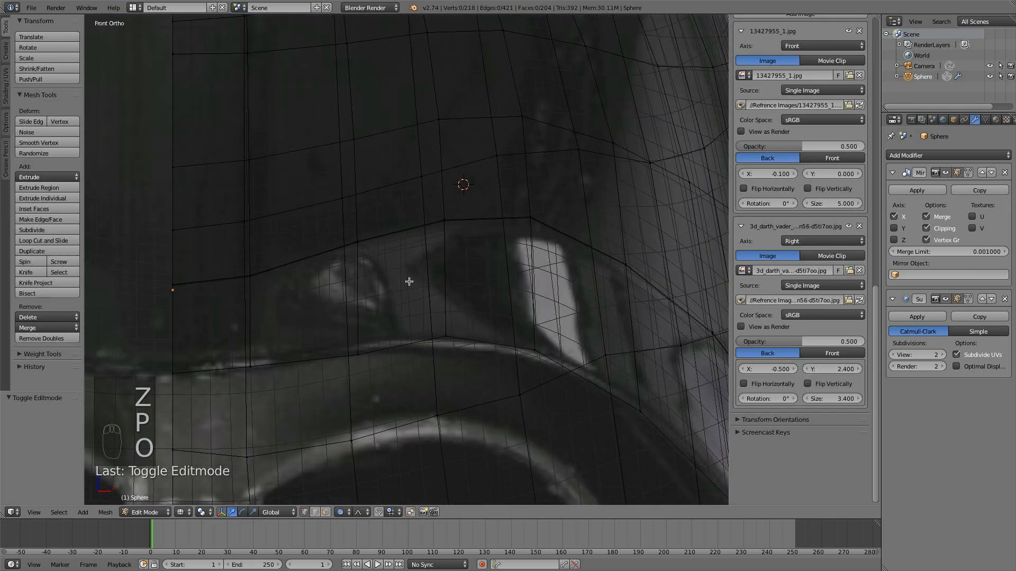
pyautogui.rightClick(448, 215)
pyautogui.moveTo(444, 186); pyautogui.dragTo(444, 183)
pyautogui.scroll(-7, 446, 185)
# Move two neighbouring vertices on the face opening's upper rim -0.045 and -0.011 along Z, and return to solid shading
pyautogui.rightClick(257, 279)
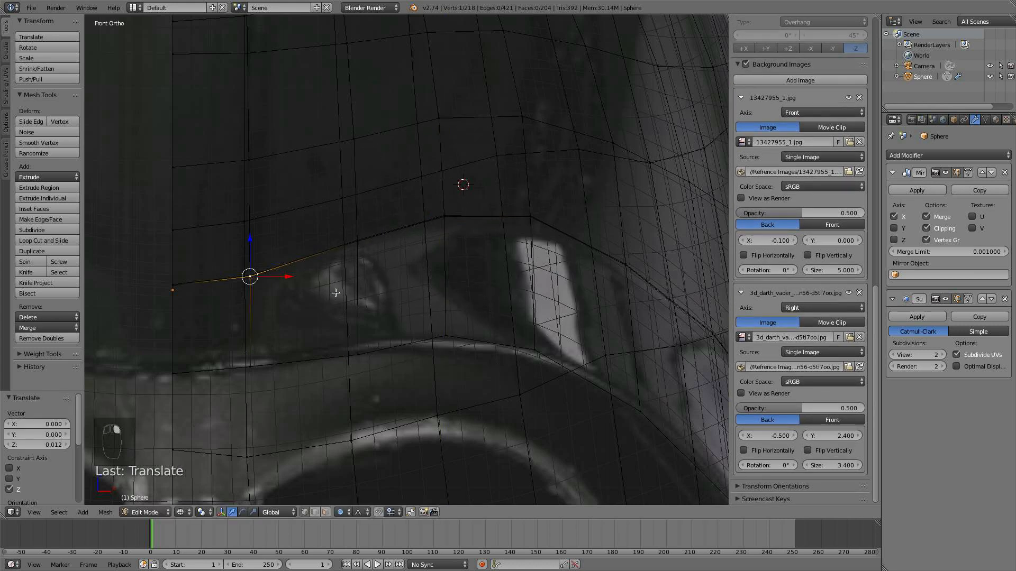
pyautogui.rightClick(447, 337)
pyautogui.moveTo(446, 296); pyautogui.dragTo(449, 313)
pyautogui.scroll(-3, 447, 304)
pyautogui.scroll(3, 448, 307)
pyautogui.rightClick(536, 353)
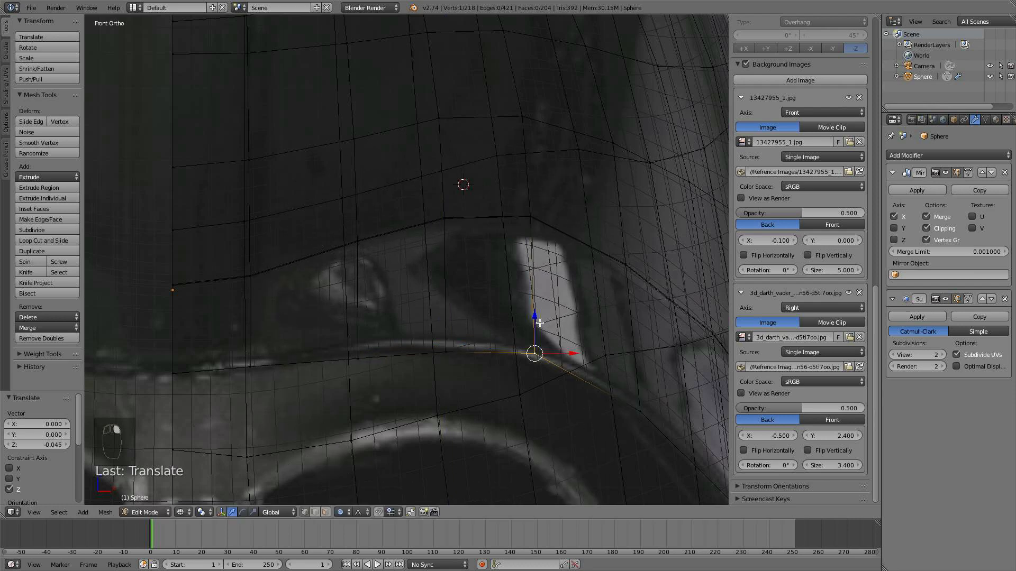
pyautogui.keyDown('shift'); pyautogui.moveTo(599, 369); pyautogui.dragTo(512, 324, button='middle'); pyautogui.keyUp('shift')
pyautogui.moveTo(447, 271); pyautogui.dragTo(447, 274)
pyautogui.scroll(2, 421, 232)
pyautogui.press('z')
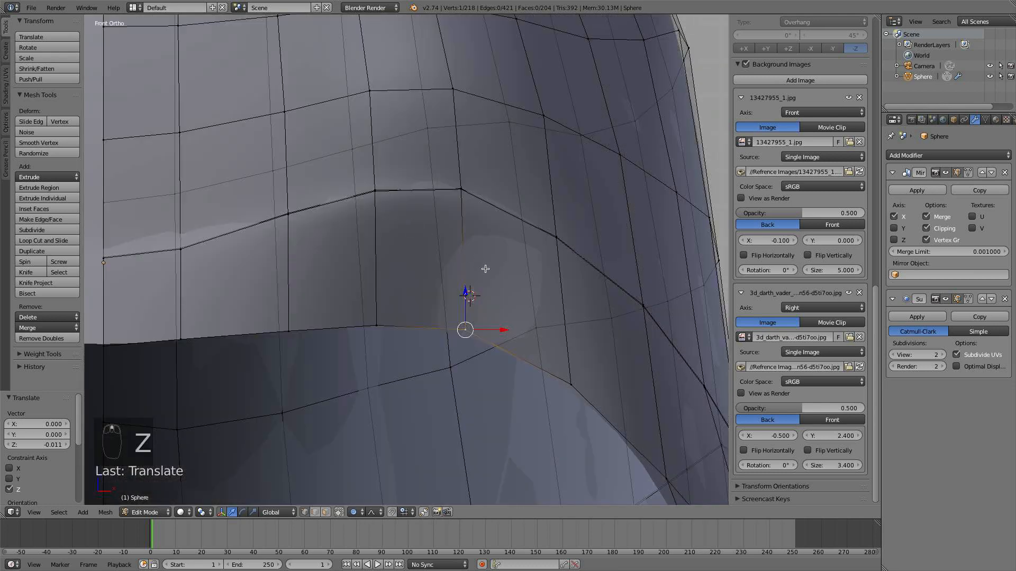
# After checking the smoothed shape in Object Mode, move the selected brow rim vertex -0.085 along Y and its neighbour -0.030 along Y
pyautogui.press('Tab')
pyautogui.scroll(-5, 508, 280)
pyautogui.moveTo(500, 272); pyautogui.dragTo(454, 366, button='middle')
pyautogui.scroll(3, 454, 365)
pyautogui.moveTo(403, 345); pyautogui.dragTo(313, 301, button='middle')
pyautogui.scroll(3, 313, 305)
pyautogui.press('Tab')
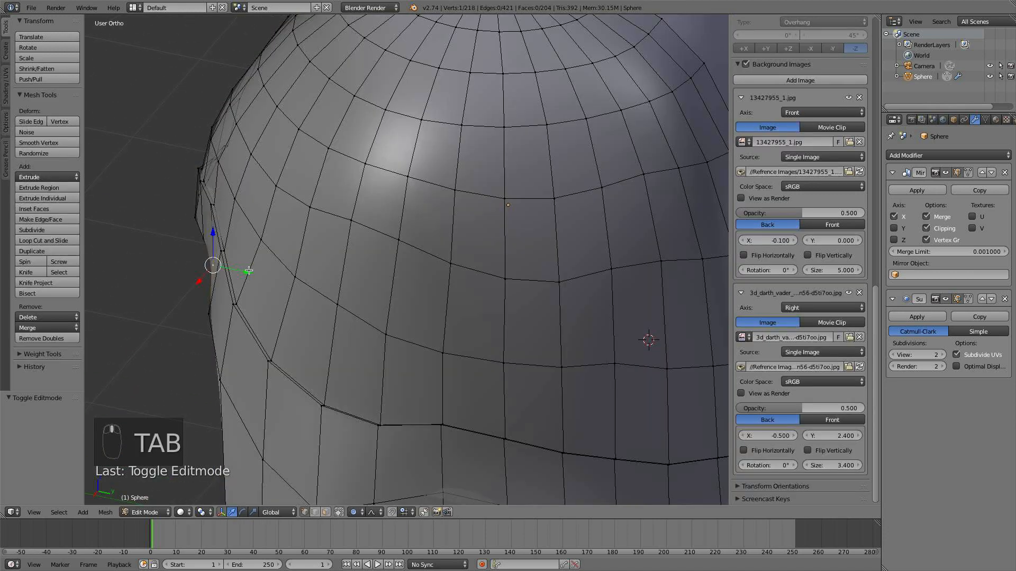
pyautogui.moveTo(248, 270); pyautogui.dragTo(229, 270)
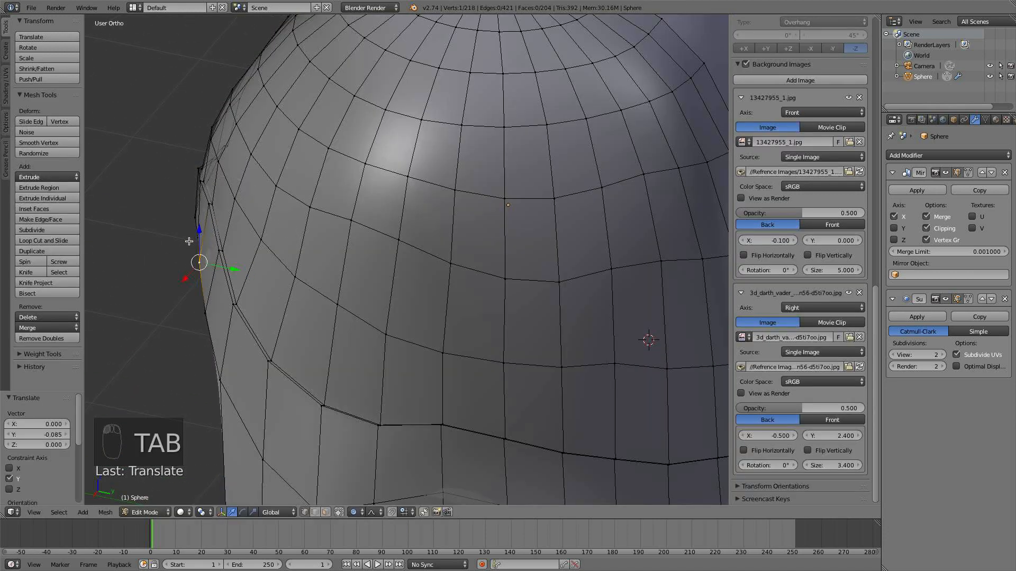
pyautogui.moveTo(190, 241); pyautogui.dragTo(196, 242, button='right')
pyautogui.rightClick(208, 247)
pyautogui.moveTo(225, 245); pyautogui.dragTo(228, 244)
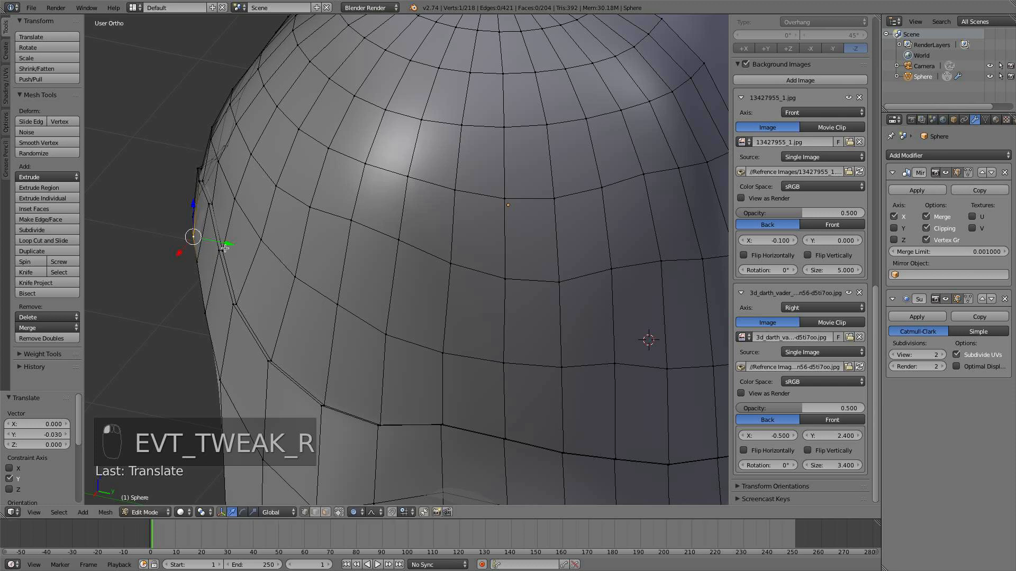
# Deselect everything, examine the reshaped brow from the front and side in Object Mode, and return to mesh editing
pyautogui.press('a')
pyautogui.press('a')
pyautogui.press('Tab')
pyautogui.moveTo(236, 272); pyautogui.dragTo(521, 244, button='middle')
pyautogui.moveTo(554, 279); pyautogui.dragTo(340, 259, button='middle')
pyautogui.scroll(3, 352, 265)
pyautogui.press('Tab')
pyautogui.press('Tab')
pyautogui.press('Tab')
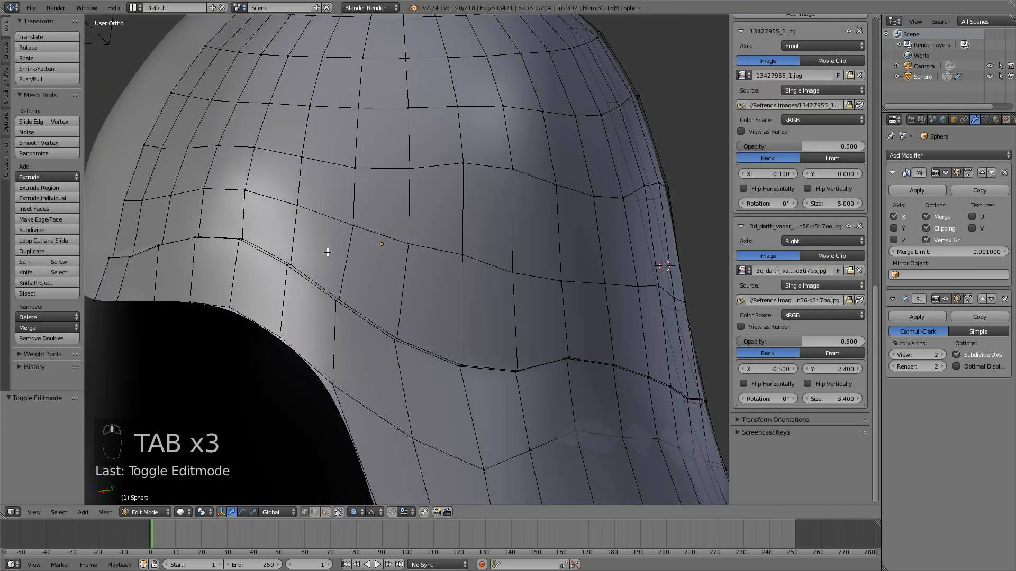
# Add one loop cut above the brow crease, slide it towards the crease loops, and deselect everything
pyautogui.hotkey('ctrl', 'r')
pyautogui.click(326, 265)
pyautogui.click(324, 271)
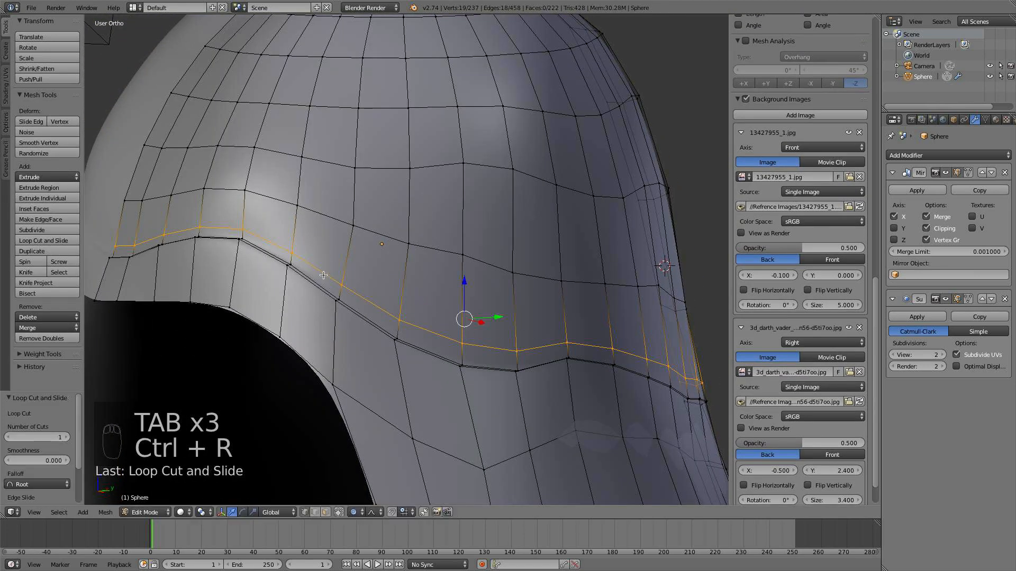
pyautogui.press('a')
# Compare the smoothed helmet with the front reference in Object Mode, checking the brow crease in wireframe and solid shading
pyautogui.press('Tab')
pyautogui.moveTo(324, 274); pyautogui.dragTo(714, 154, button='middle')
pyautogui.scroll(-6, 390, 262)
pyautogui.press('KP_1')
pyautogui.scroll(5, 415, 284)
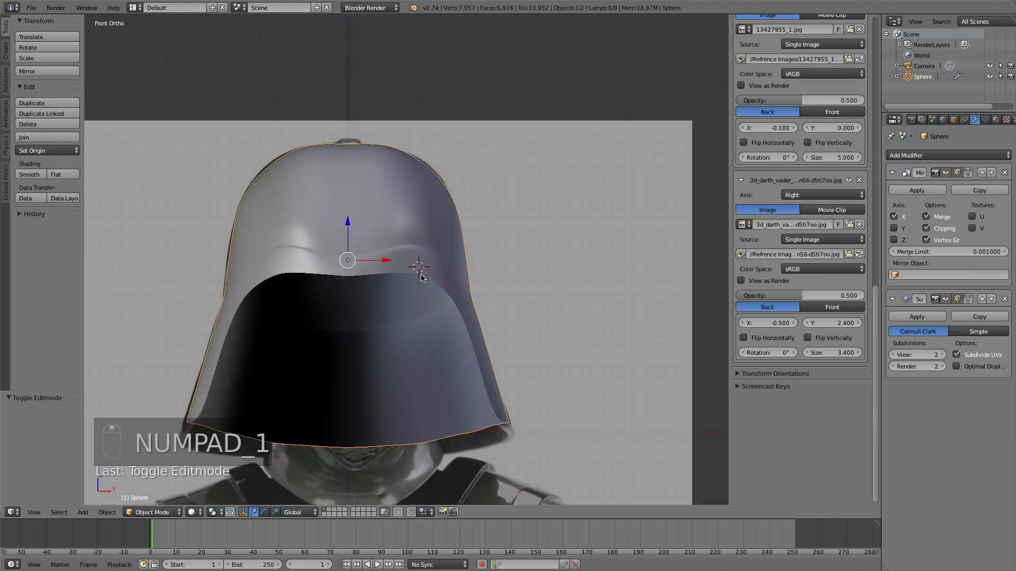
pyautogui.press('z')
pyautogui.scroll(4, 415, 284)
pyautogui.press('z')
pyautogui.scroll(-5, 415, 283)
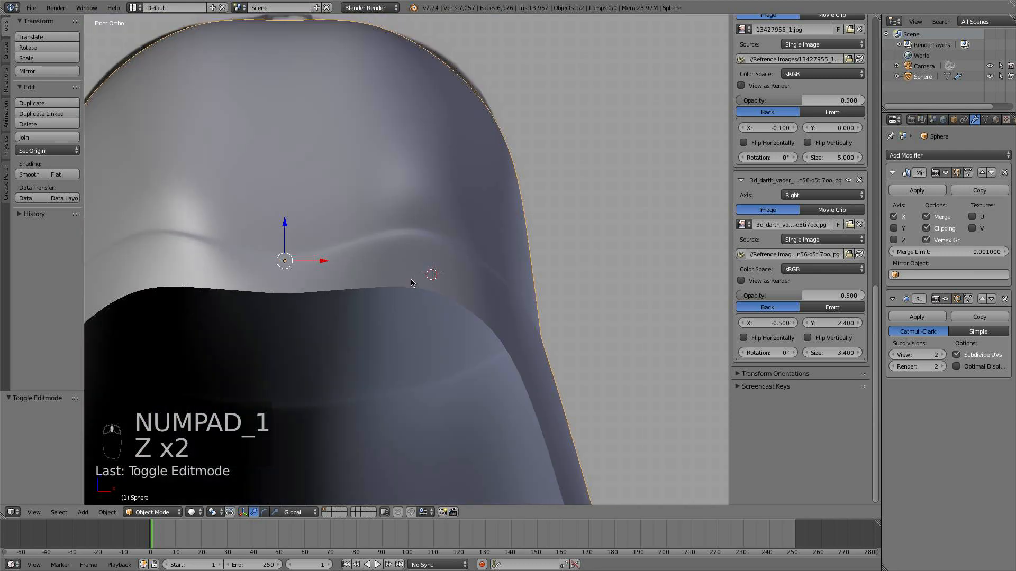
pyautogui.scroll(3, 452, 240)
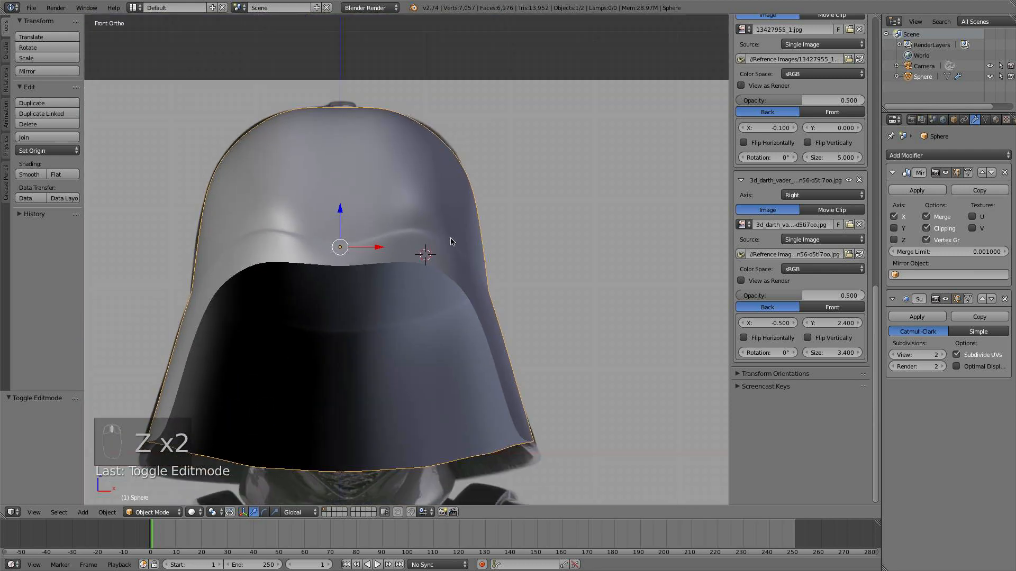
# Move a bottom rim vertex between the centre and the side corner 0.023 along X and -0.098 along Z with proportional size 2.36
pyautogui.press('Tab')
pyautogui.scroll(-1, 488, 239)
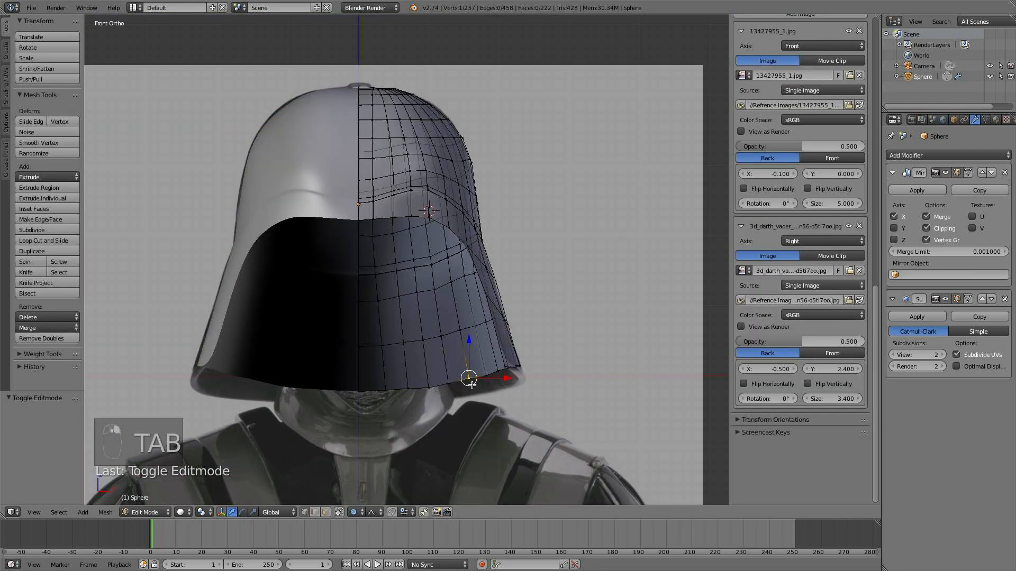
pyautogui.press('g')
pyautogui.scroll(-5, 468, 395)
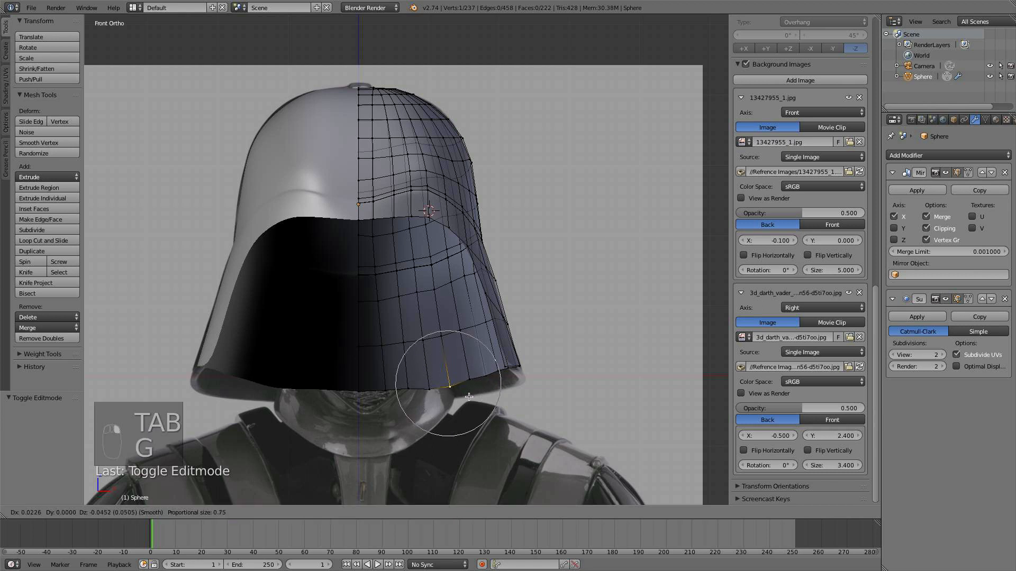
pyautogui.scroll(-8, 469, 398)
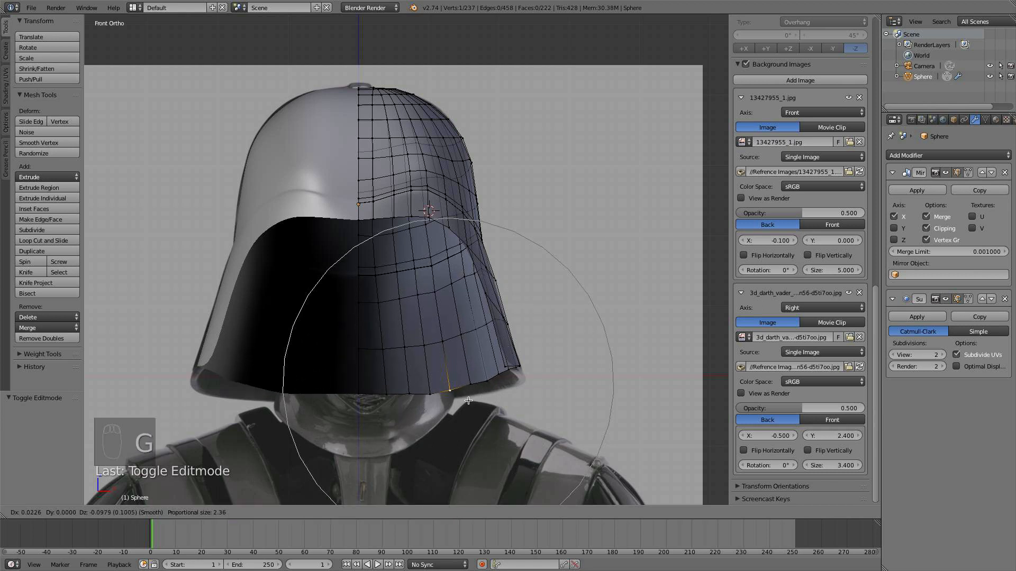
pyautogui.click(469, 400)
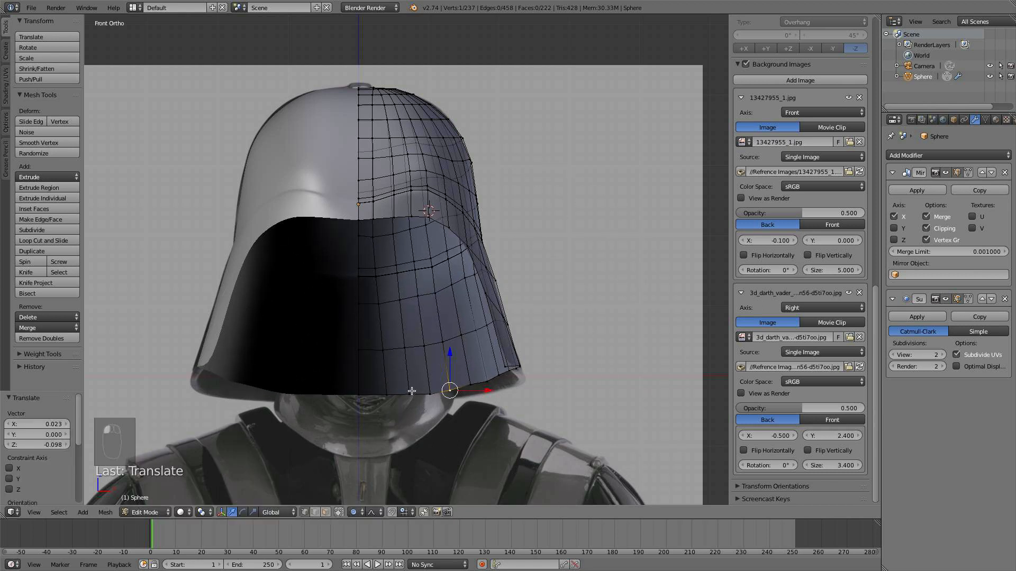
# Move the bottom rim's centre vertex -0.105 along X and -0.105 along Z with proportional size 2.85
pyautogui.rightClick(359, 393)
pyautogui.press('g')
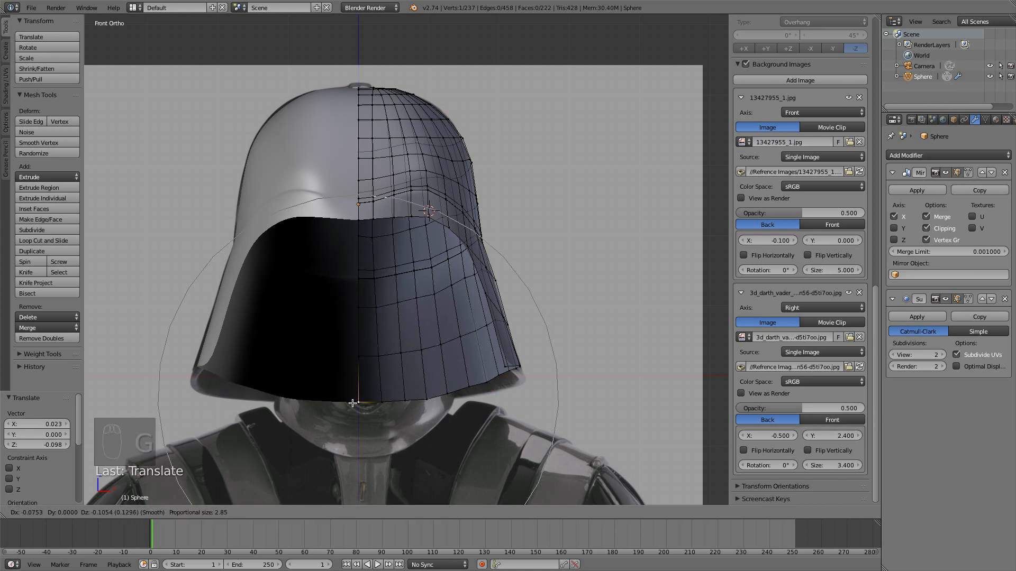
pyautogui.click(350, 403)
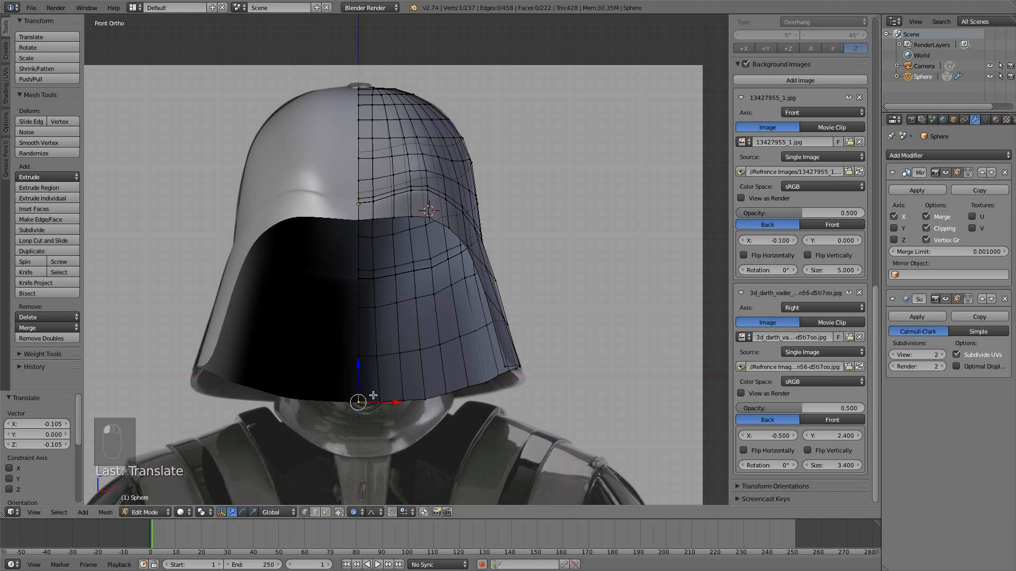
# Select the full vertical edge loop beside the centre line, turn off proportional editing, and scale the loop by 0.495 along X
pyautogui.scroll(2, 373, 396)
pyautogui.keyDown('alt'); pyautogui.rightClick(357, 137); pyautogui.keyUp('alt')
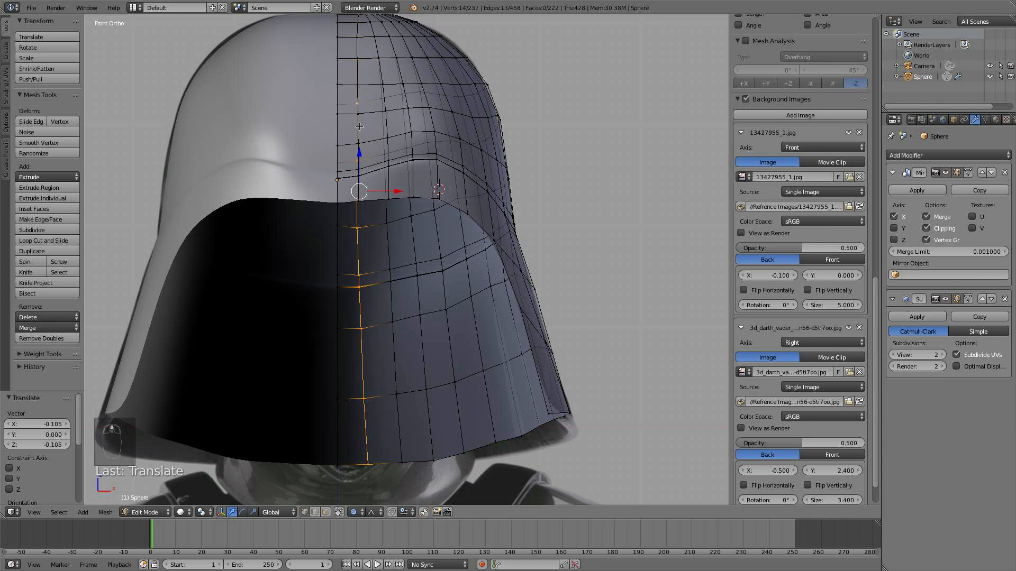
pyautogui.keyDown('alt'); pyautogui.keyDown('shift'); pyautogui.rightClick(359, 127); pyautogui.keyUp('shift'); pyautogui.keyUp('alt')
pyautogui.scroll(-3, 573, 209)
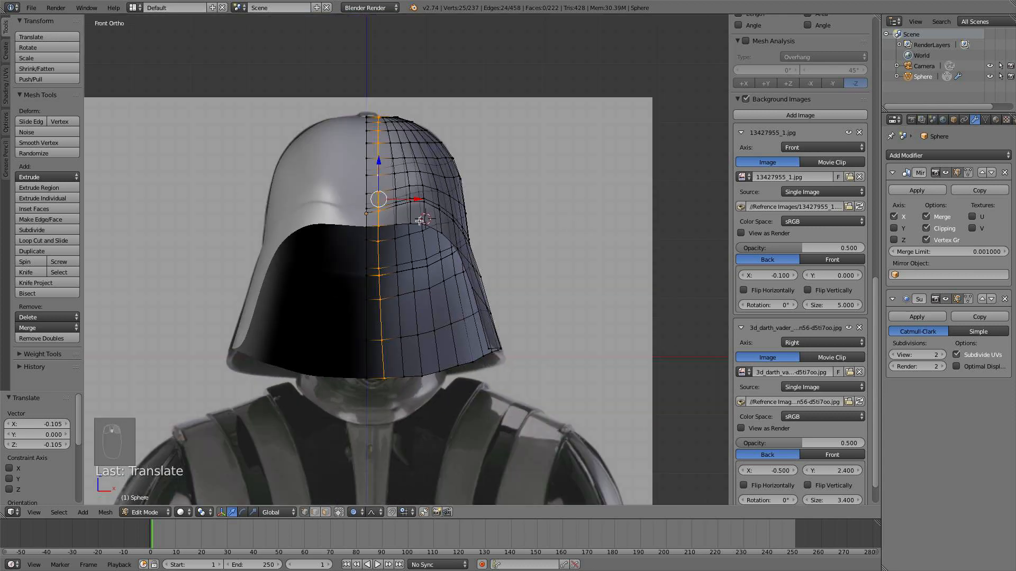
pyautogui.press('s')
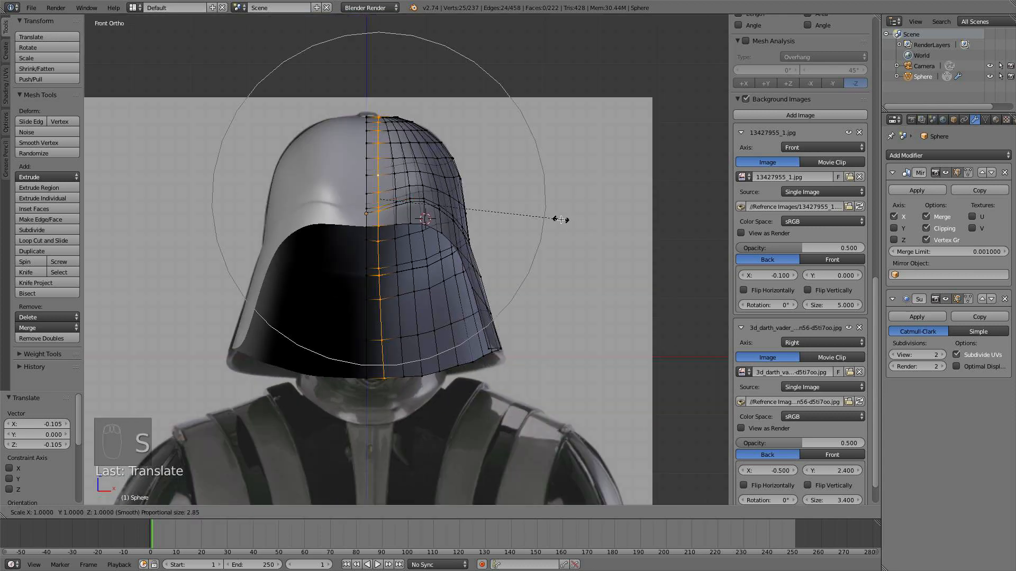
pyautogui.rightClick(543, 217)
pyautogui.press('o')
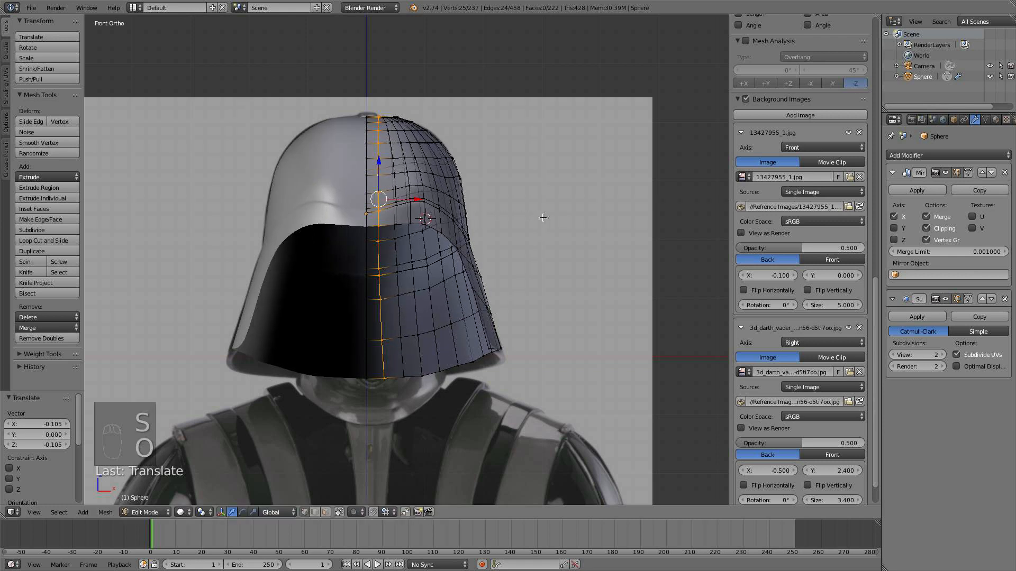
pyautogui.press('s')
pyautogui.press('x')
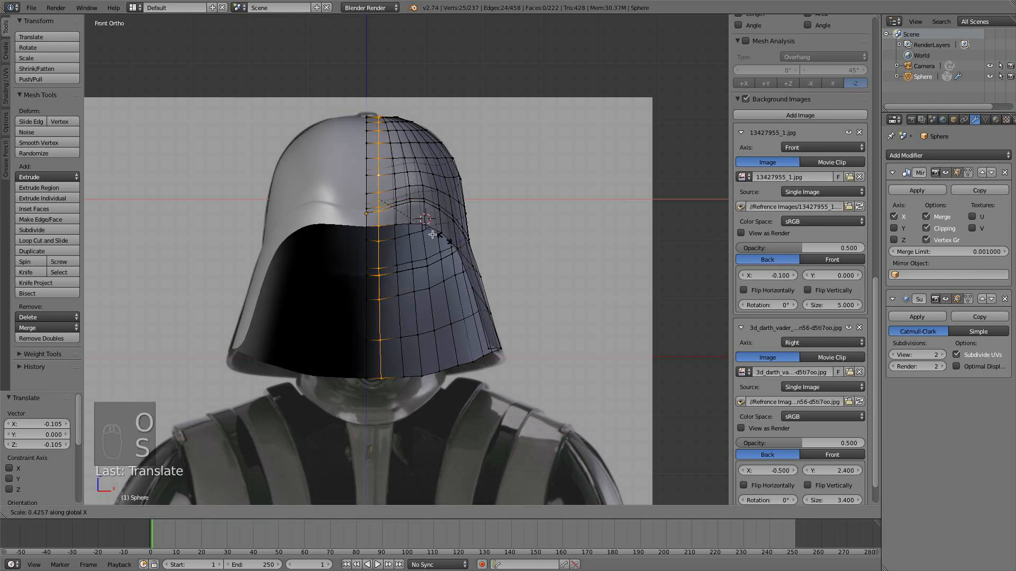
pyautogui.click(465, 202)
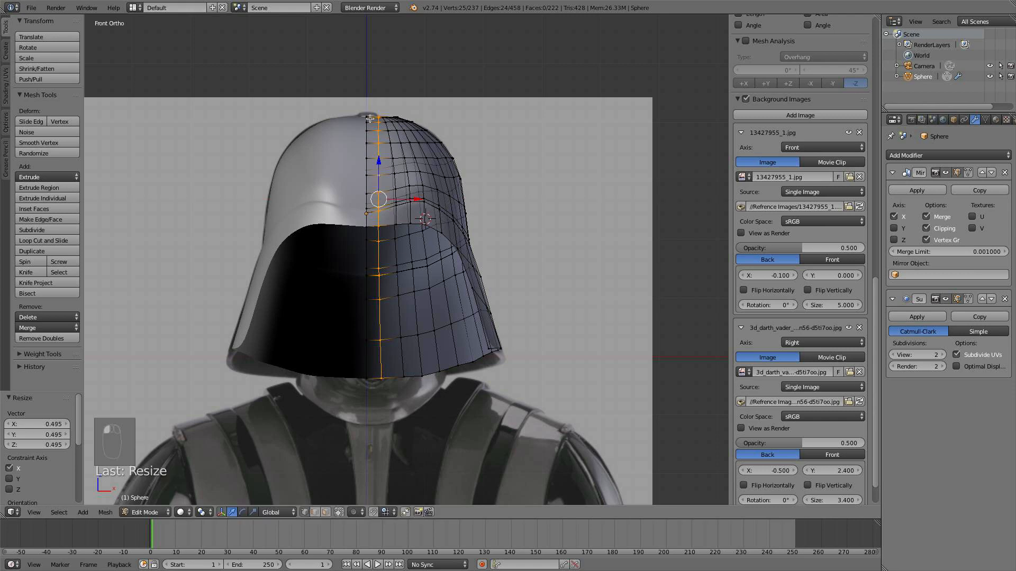
# Check the smoothed helmet in Object Mode, orbiting around it and comparing its profile with the side reference
pyautogui.press('a')
pyautogui.press('Tab')
pyautogui.scroll(-4, 378, 259)
pyautogui.moveTo(415, 225); pyautogui.dragTo(370, 266, button='middle')
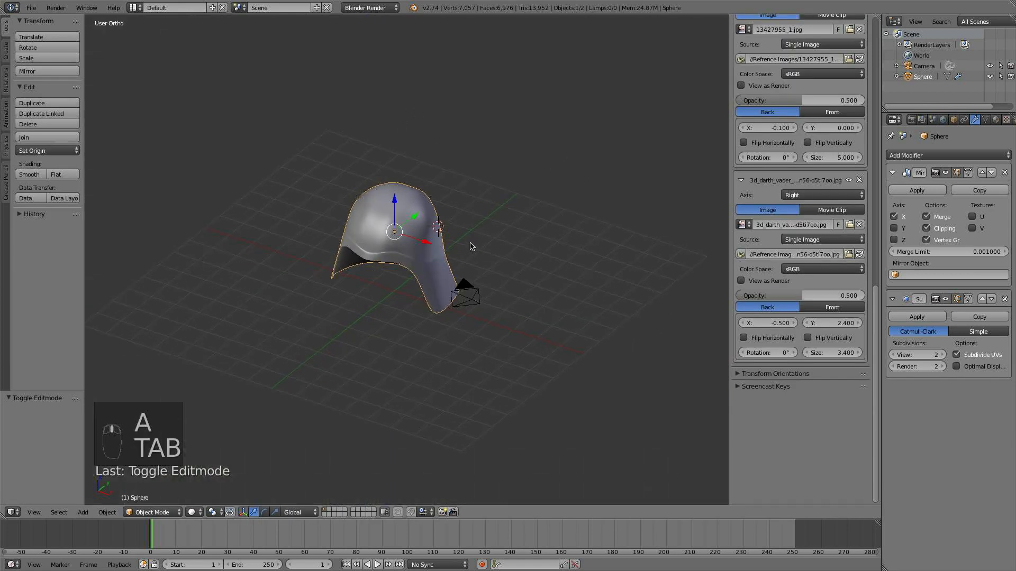
pyautogui.press('KP_3')
pyautogui.scroll(3, 469, 248)
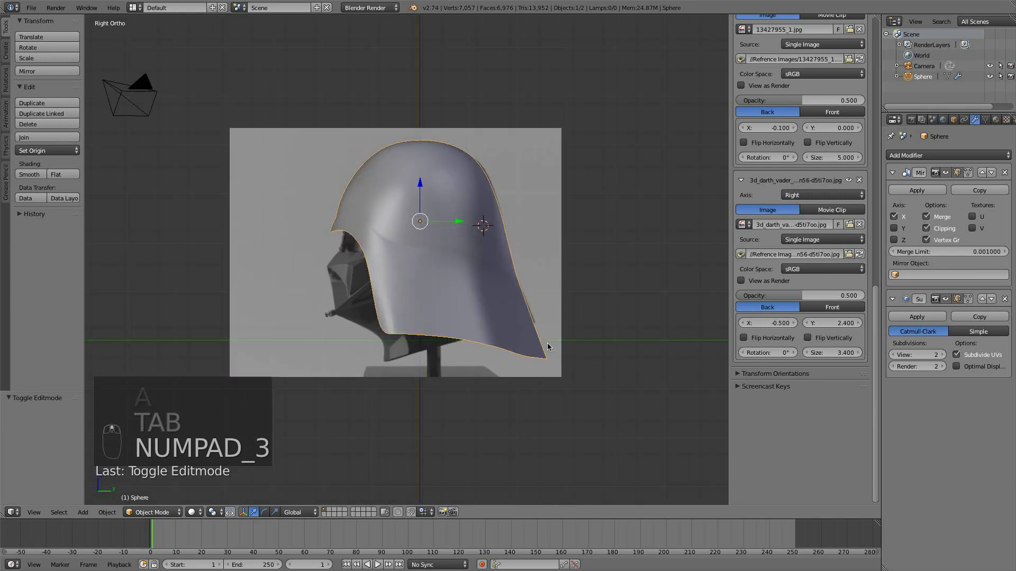
pyautogui.scroll(2, 568, 374)
# Move the rim's rear bottom corner vertex -0.060 along Y and 0.249 along Z with proportional size 3.14
pyautogui.press('Tab')
pyautogui.rightClick(615, 403)
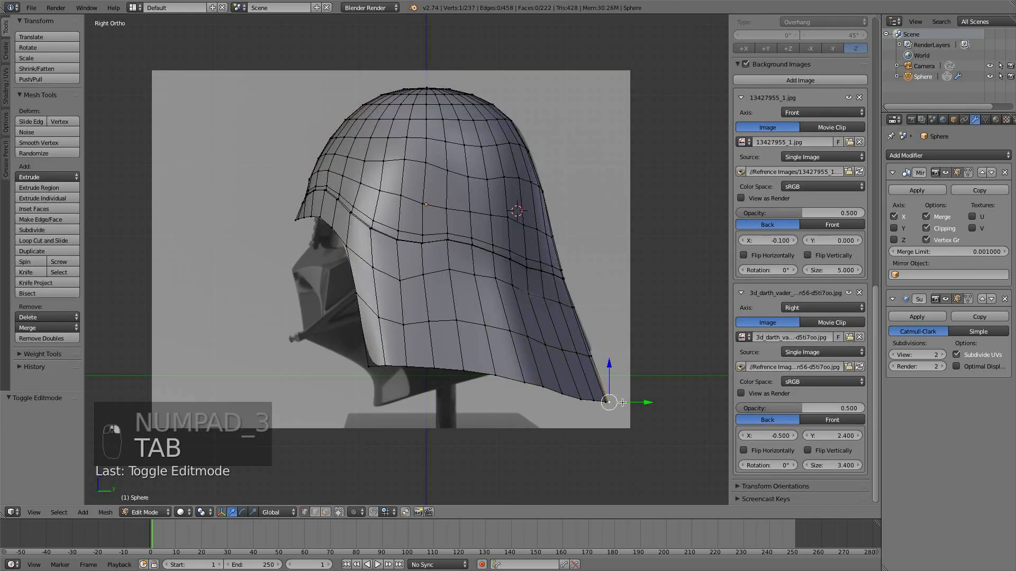
pyautogui.press('g')
pyautogui.rightClick(630, 388)
pyautogui.press('g')
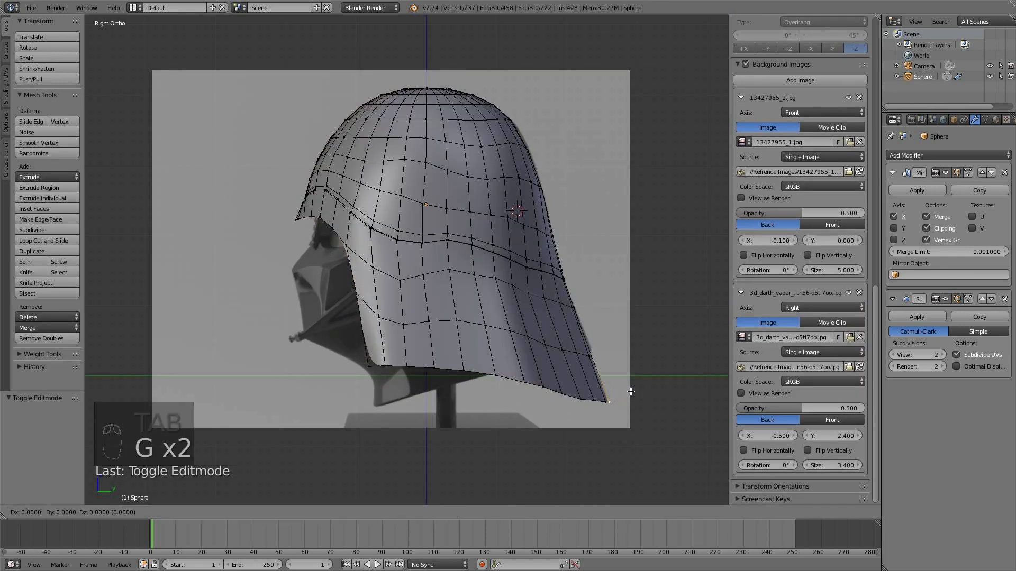
pyautogui.rightClick(631, 392)
pyautogui.press('o')
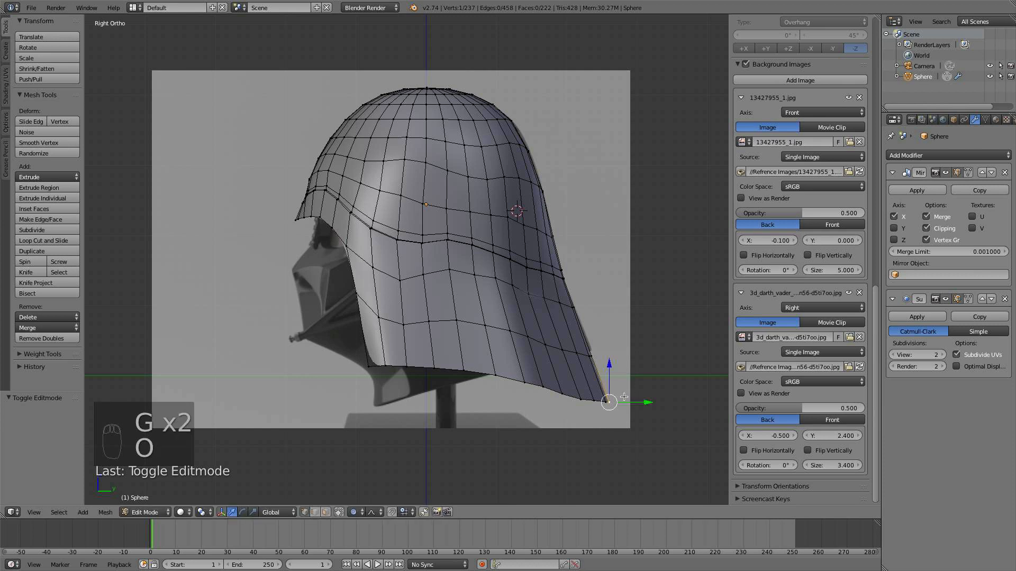
pyautogui.press('g')
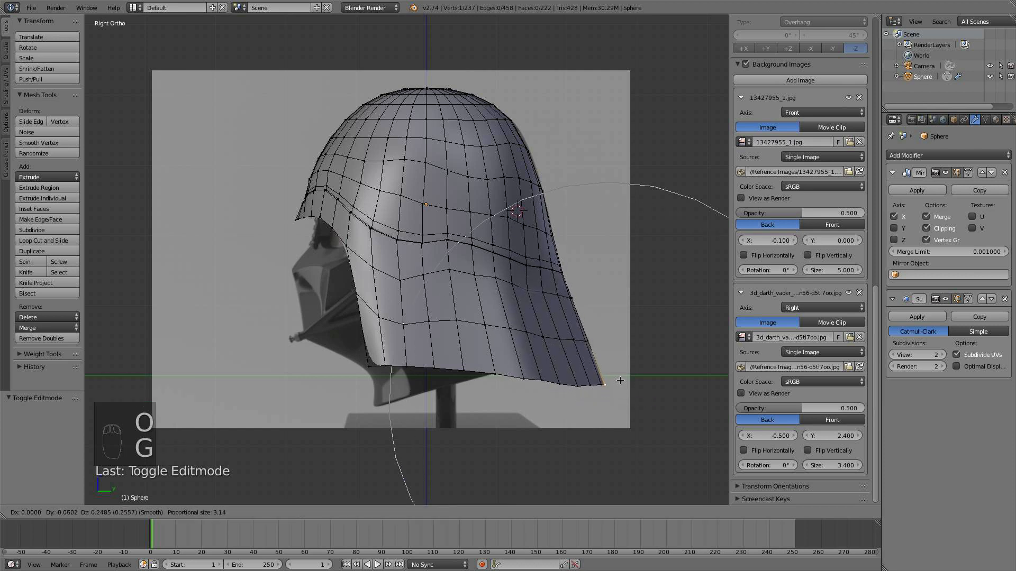
pyautogui.click(620, 380)
# Nudge three bottom rim vertices between the middle and the rear corner, using proportional editing at size 2.14, to even out the lower edge
pyautogui.rightClick(458, 369)
pyautogui.press('g')
pyautogui.scroll(4, 457, 369)
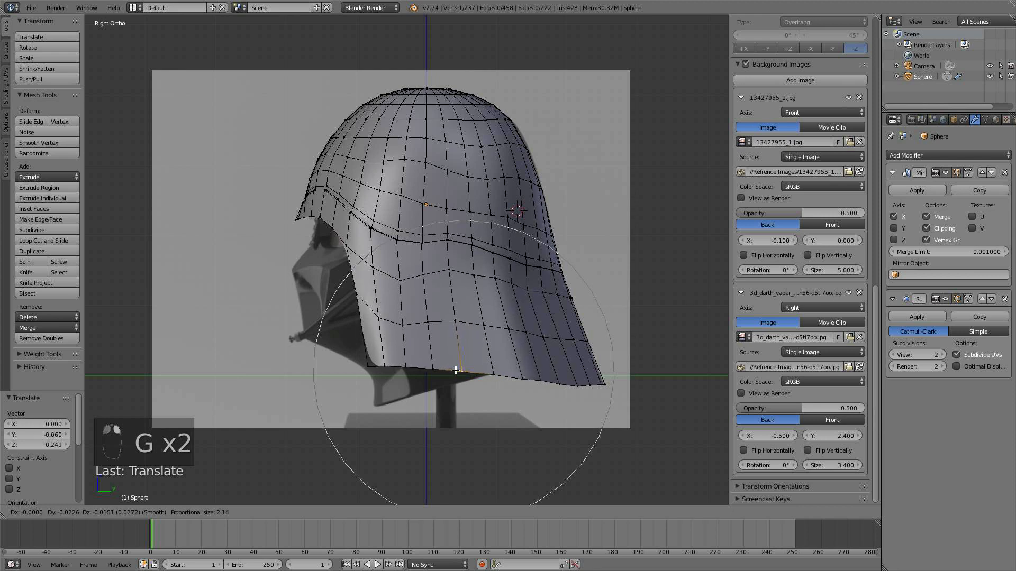
pyautogui.click(456, 370)
pyautogui.rightClick(525, 387)
pyautogui.press('g')
pyautogui.click(527, 387)
pyautogui.rightClick(568, 394)
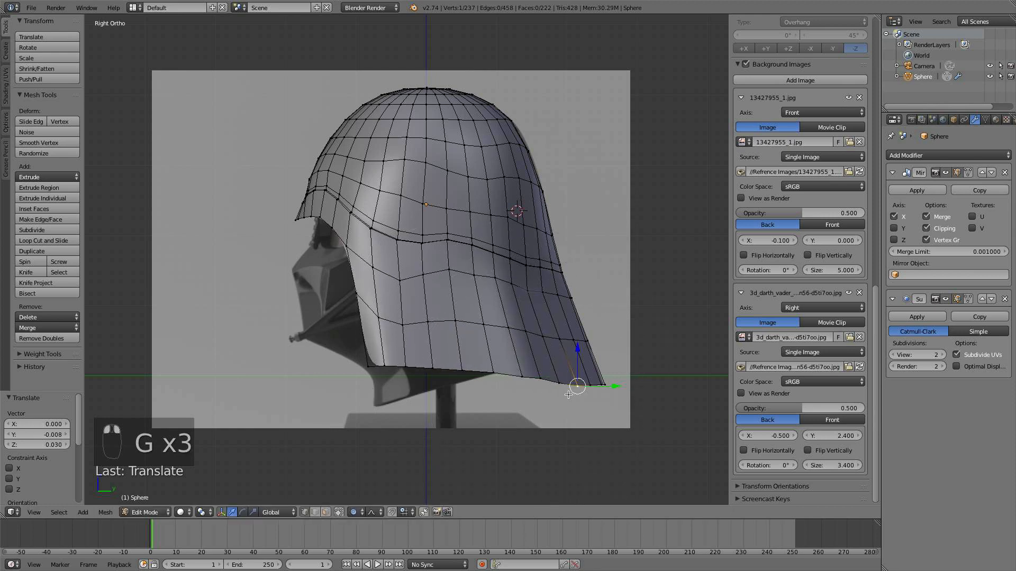
pyautogui.press('g')
pyautogui.click(572, 392)
# Return to Object Mode and add a Solidify modifier to the helmet
pyautogui.press('a')
pyautogui.press('Tab')
pyautogui.moveTo(561, 381); pyautogui.dragTo(635, 349, button='middle')
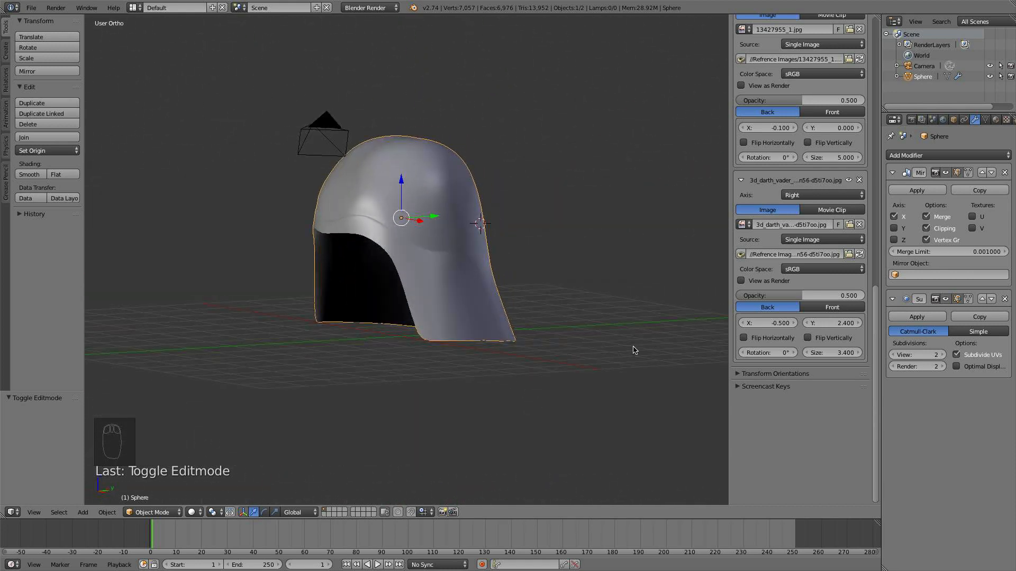
pyautogui.click(933, 154)
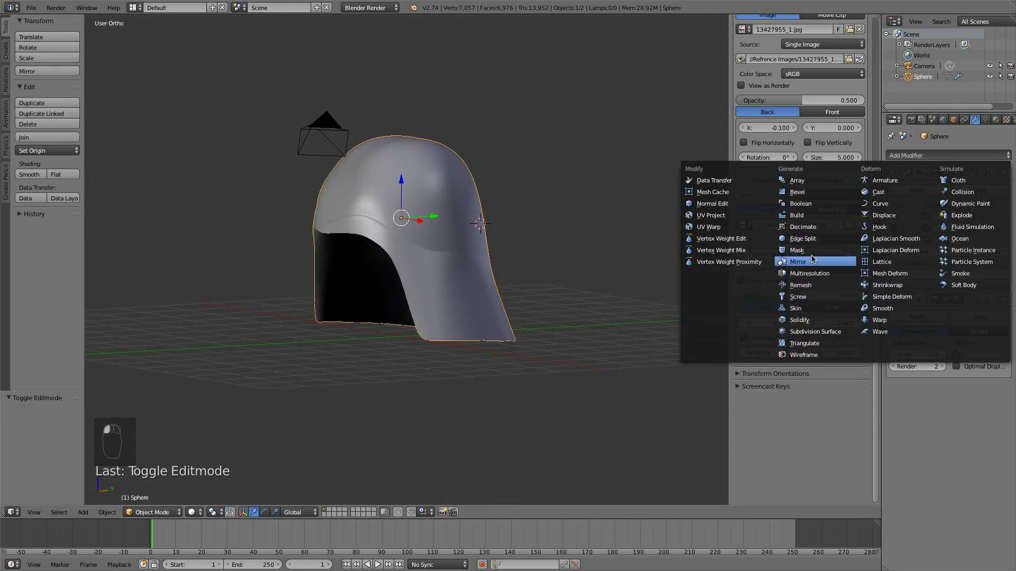
pyautogui.click(825, 321)
pyautogui.moveTo(371, 238); pyautogui.dragTo(465, 268, button='middle')
pyautogui.scroll(6, 390, 217)
pyautogui.scroll(-1, 356, 275)
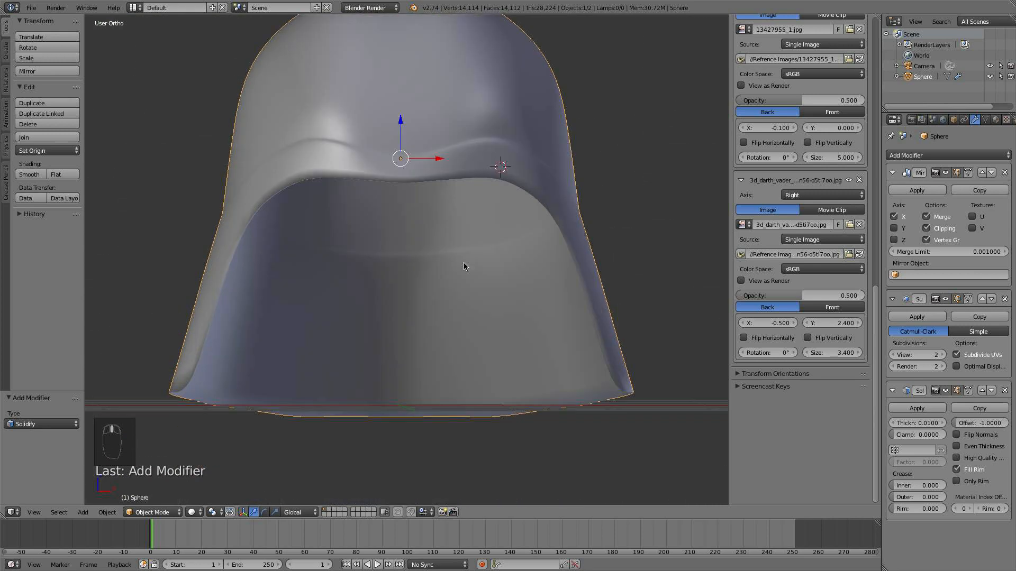
# Set the Solidify thickness to 0.0260 and its clamp to 2.0000
pyautogui.scroll(2, 465, 266)
pyautogui.press('KP_1')
pyautogui.scroll(-2, 593, 344)
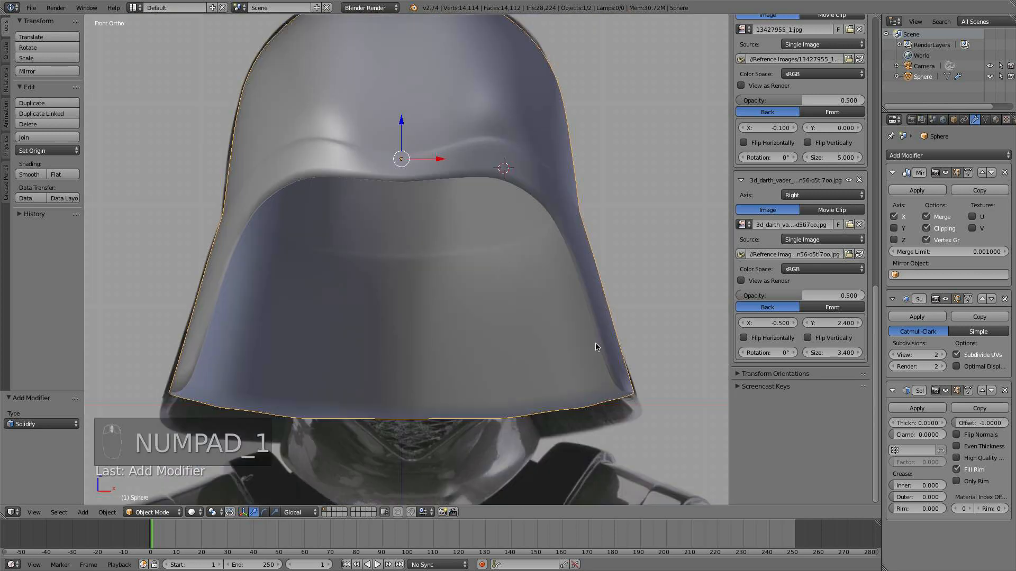
pyautogui.scroll(1, 636, 408)
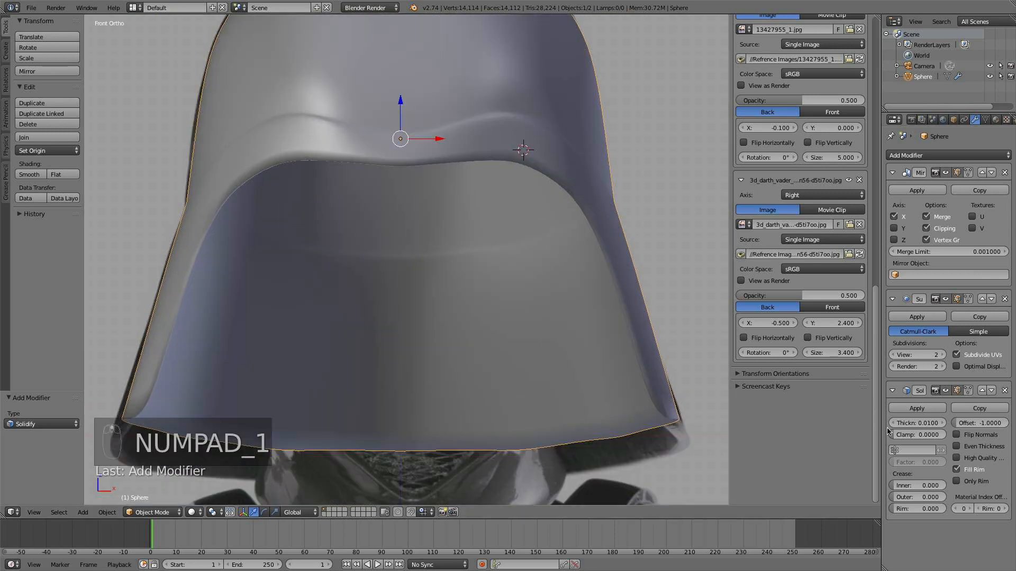
pyautogui.moveTo(920, 426); pyautogui.dragTo(947, 426)
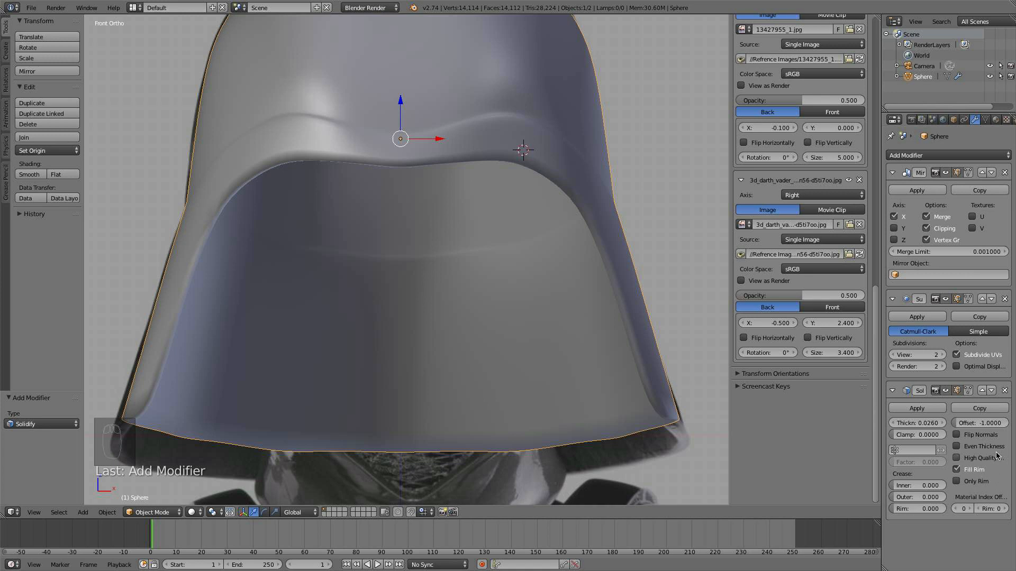
pyautogui.moveTo(914, 437)
pyautogui.mouseDown()
pyautogui.moveTo(944, 437)
pyautogui.moveTo(893, 435)
pyautogui.moveTo(946, 435)
pyautogui.mouseUp()
# Set the Solidify inner, outer and rim crease to 1.000, checking the helmet's rim and inside
pyautogui.scroll(-3, 519, 245)
pyautogui.moveTo(519, 245); pyautogui.dragTo(402, 249, button='middle')
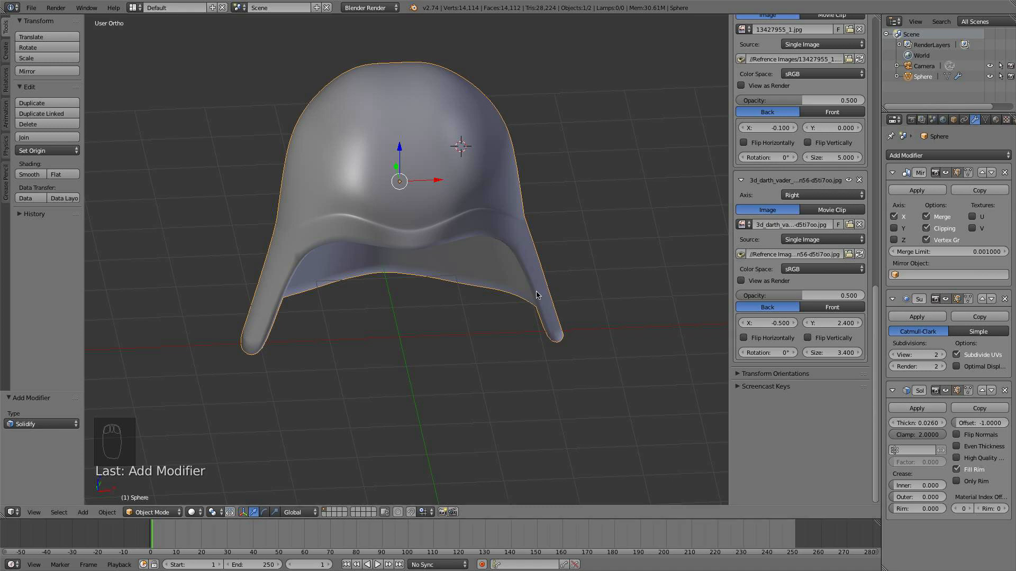
pyautogui.moveTo(519, 275); pyautogui.dragTo(511, 256, button='middle')
pyautogui.moveTo(546, 269); pyautogui.dragTo(545, 274, button='middle')
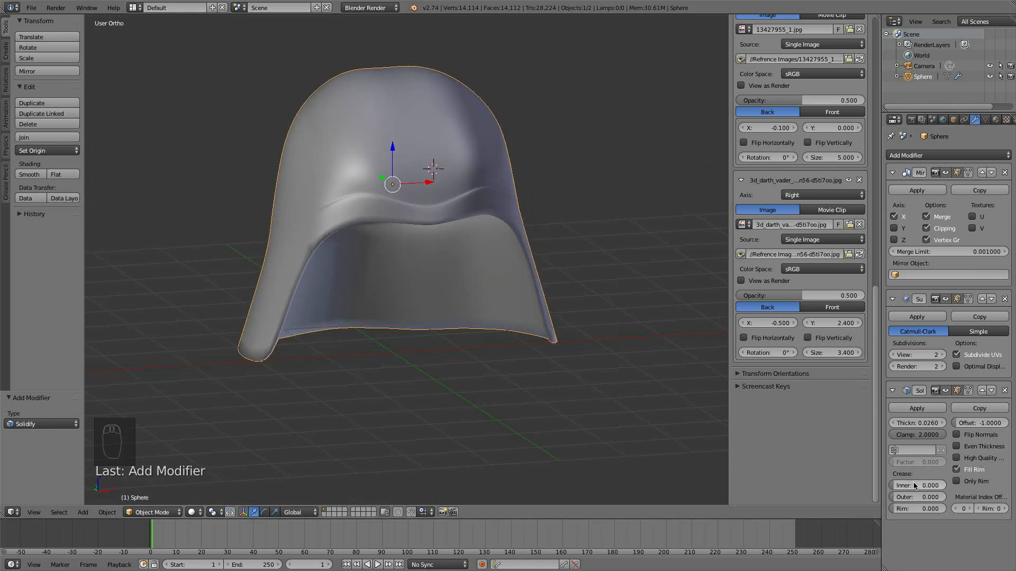
pyautogui.moveTo(553, 295); pyautogui.dragTo(519, 281, button='middle')
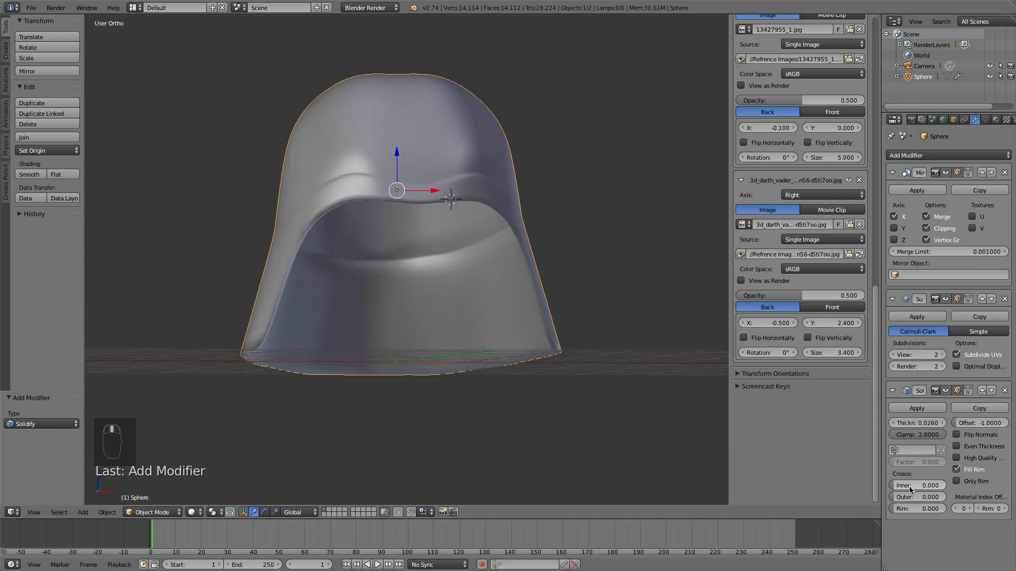
pyautogui.scroll(2, 487, 385)
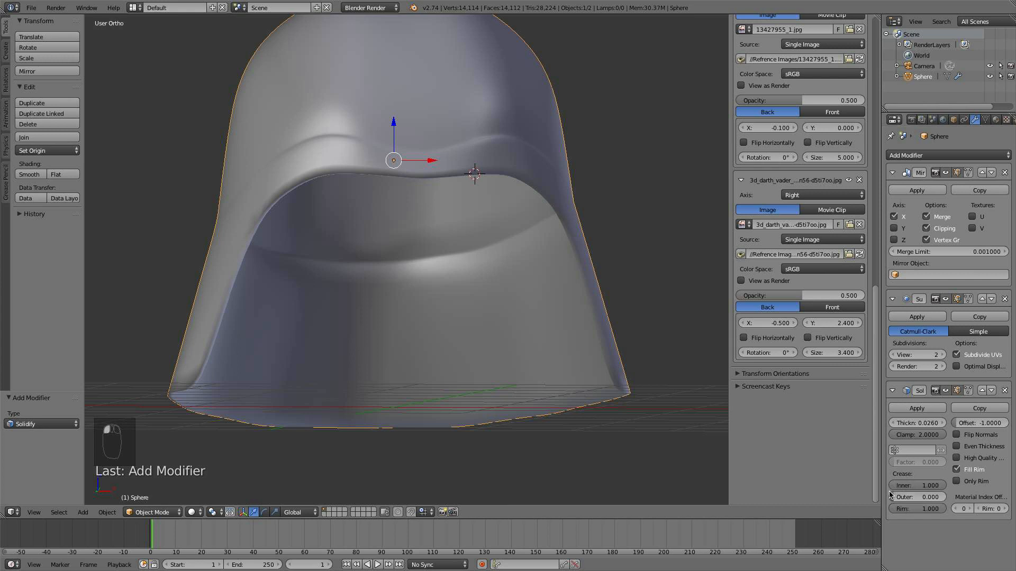
pyautogui.moveTo(444, 338); pyautogui.dragTo(542, 385, button='middle')
pyautogui.press('Tab')
pyautogui.press('Tab')
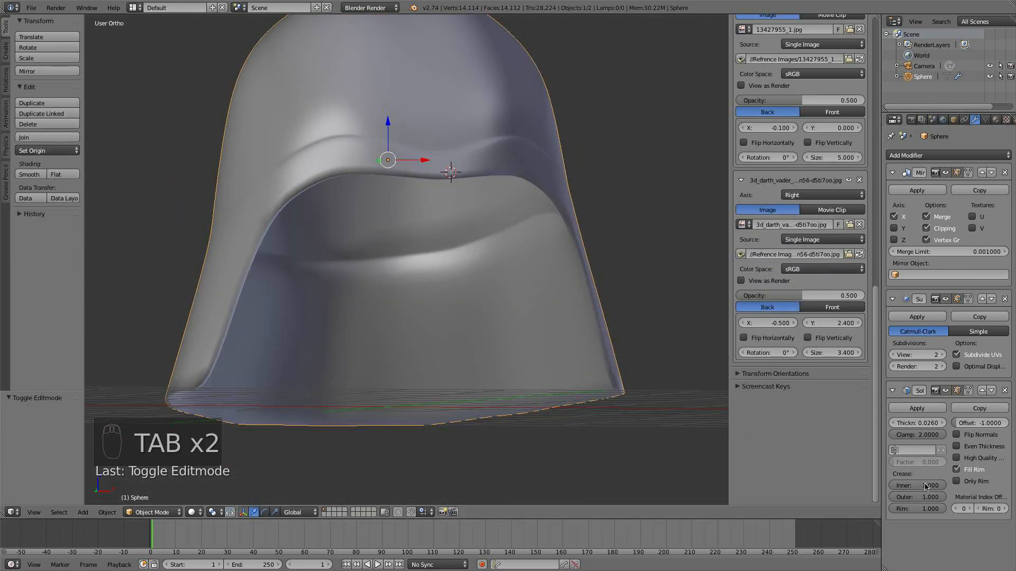
# Enable Even Thickness for the Solidify modifier and set its clamp to 0.0000
pyautogui.scroll(-3, 531, 331)
pyautogui.moveTo(531, 331); pyautogui.dragTo(511, 233, button='middle')
pyautogui.scroll(3, 501, 332)
pyautogui.press('KP_1')
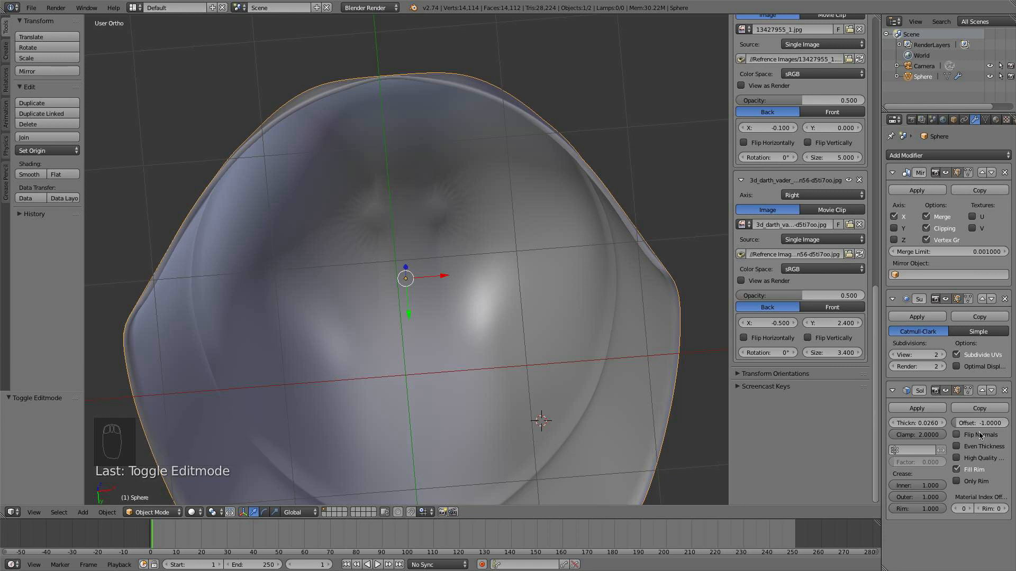
pyautogui.click(986, 449)
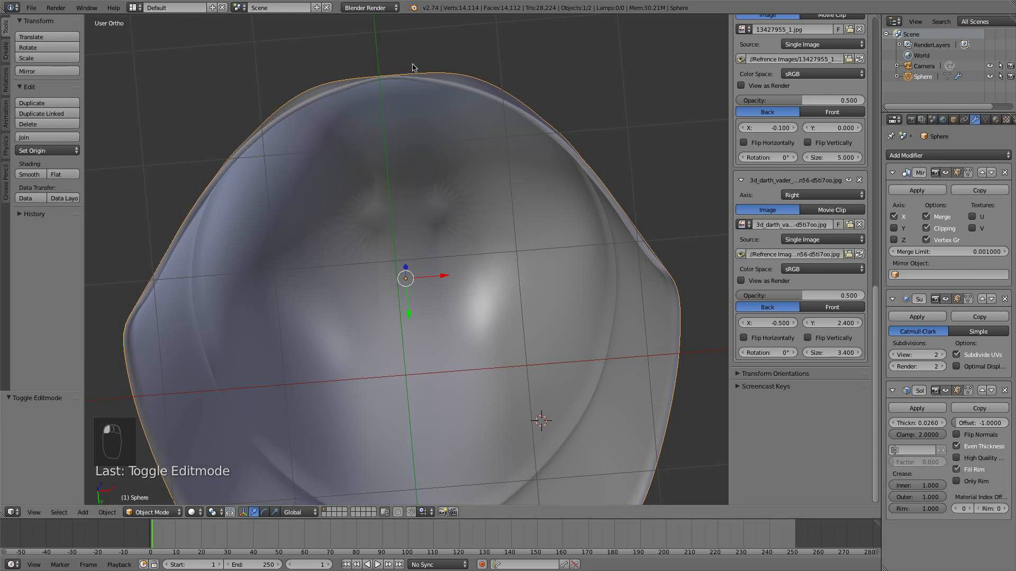
pyautogui.moveTo(415, 68); pyautogui.dragTo(413, 87, button='middle')
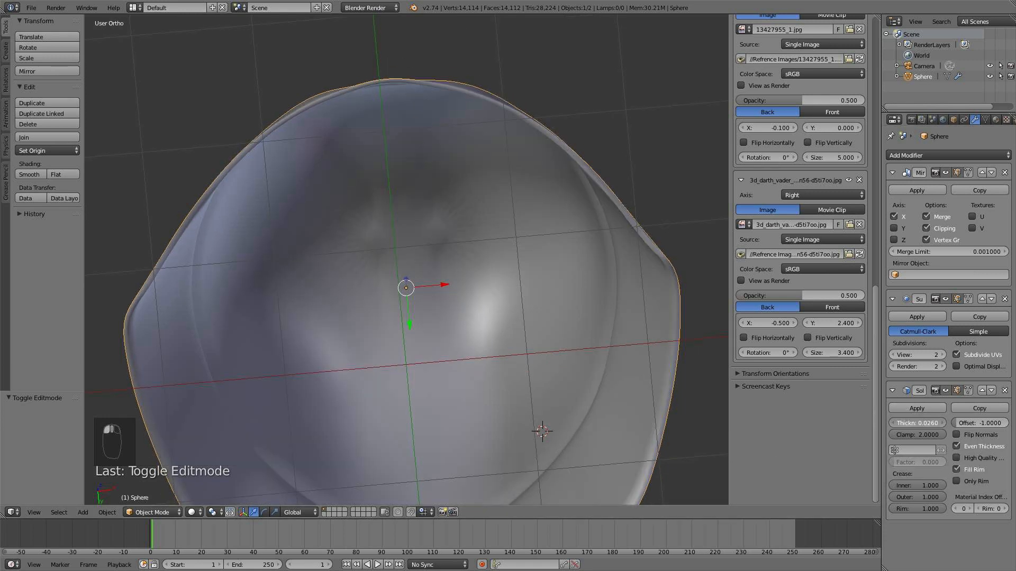
pyautogui.moveTo(917, 423)
pyautogui.mouseDown()
pyautogui.moveTo(936, 423)
pyautogui.moveTo(916, 435)
pyautogui.mouseUp()
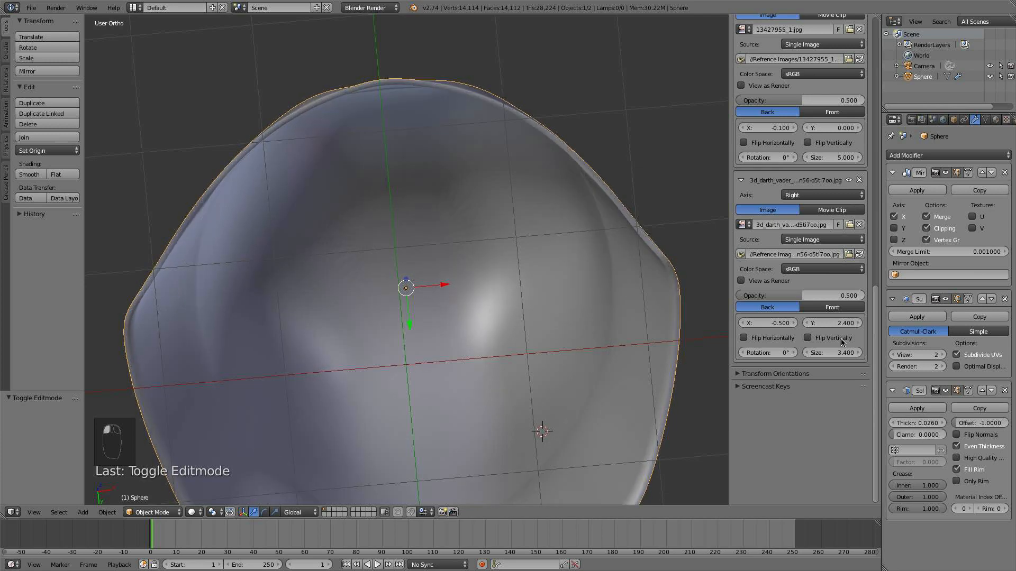
# Set the Solidify thickness to 0.0450 and compare the helmet with the front reference
pyautogui.moveTo(557, 299); pyautogui.dragTo(582, 265, button='middle')
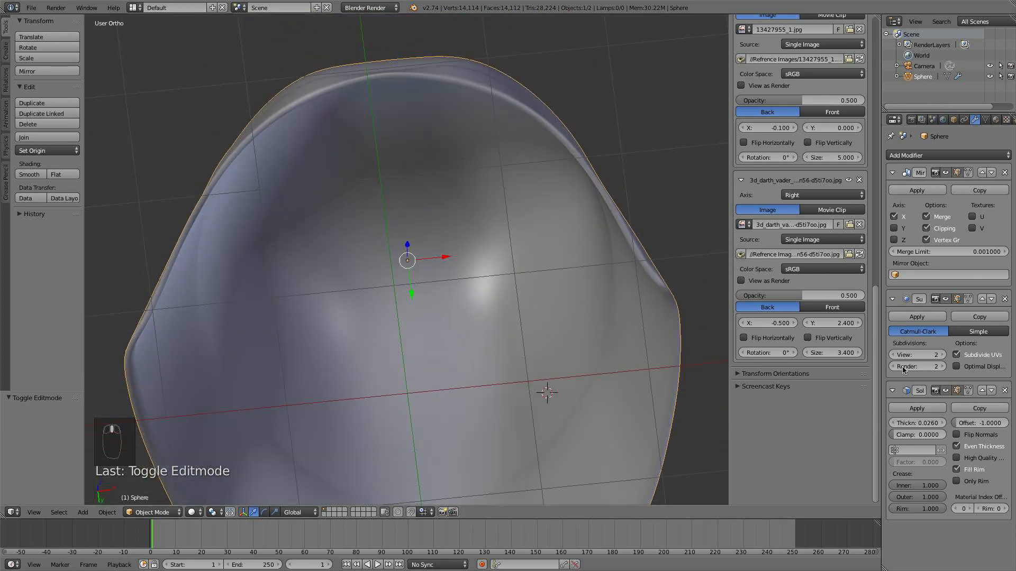
pyautogui.moveTo(917, 423); pyautogui.dragTo(925, 423)
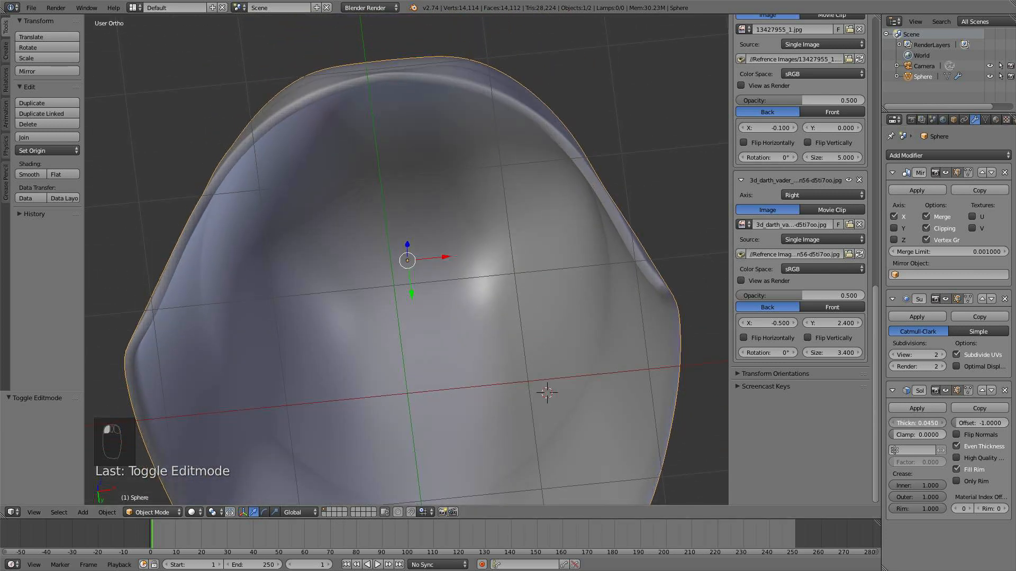
pyautogui.moveTo(460, 224); pyautogui.dragTo(476, 317, button='middle')
pyautogui.press('KP_1')
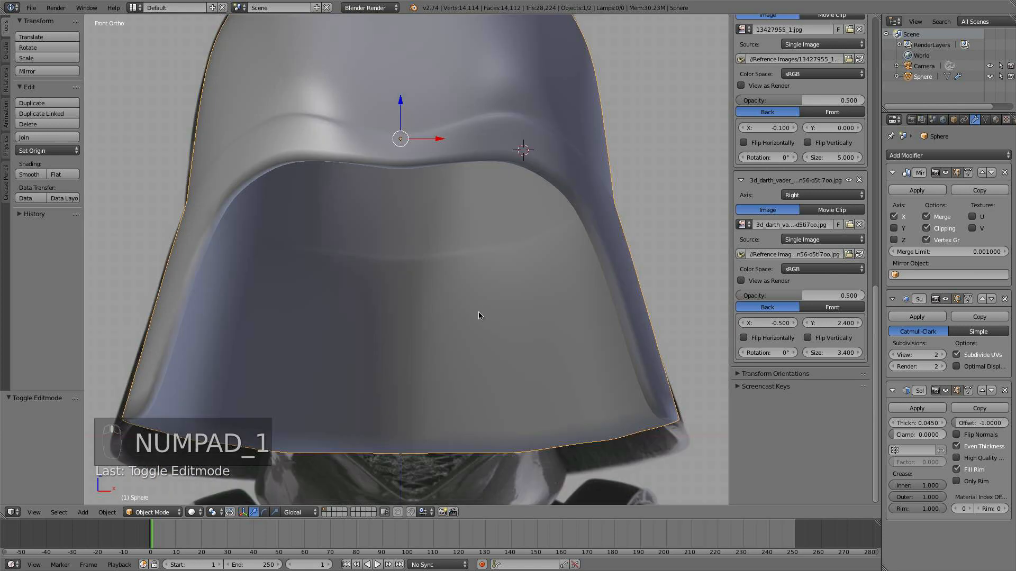
pyautogui.scroll(2, 497, 305)
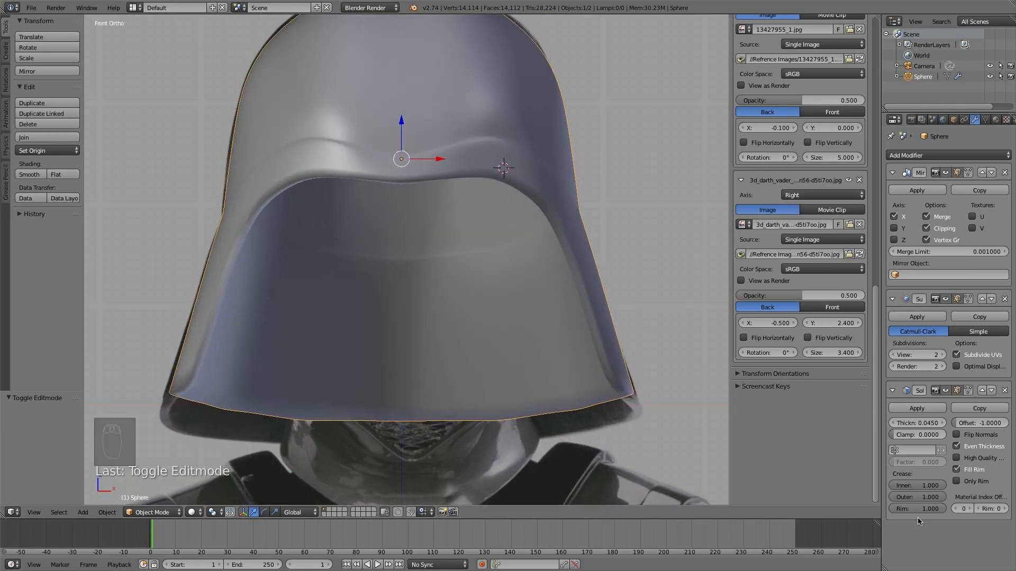
# Try applying the Solidify modifier, inspect the face opening and inner surface, and undo it
pyautogui.click(930, 412)
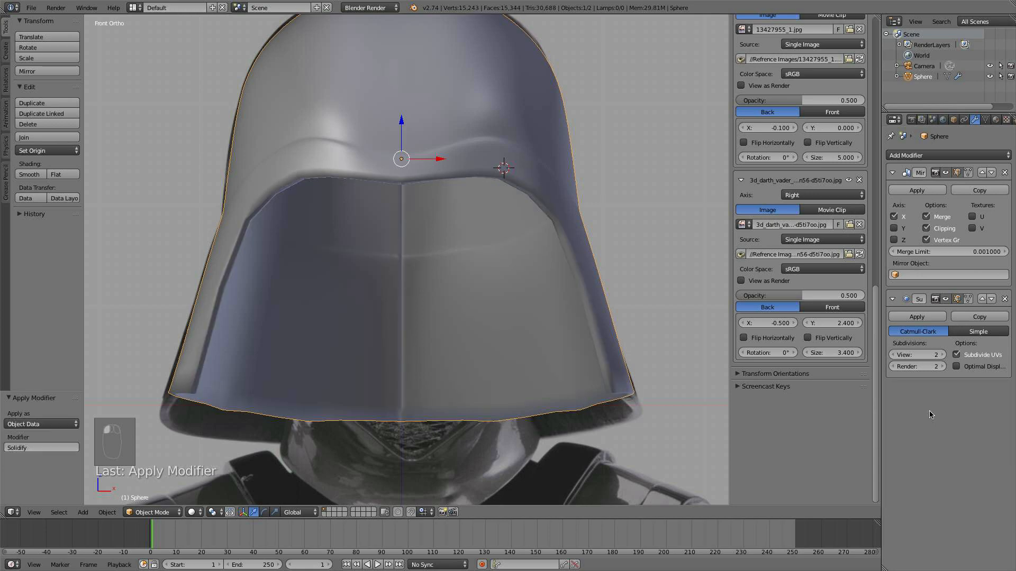
pyautogui.moveTo(592, 335); pyautogui.dragTo(545, 96, button='middle')
pyautogui.scroll(3, 545, 323)
pyautogui.scroll(-3, 551, 325)
pyautogui.scroll(3, 567, 301)
pyautogui.scroll(-3, 640, 351)
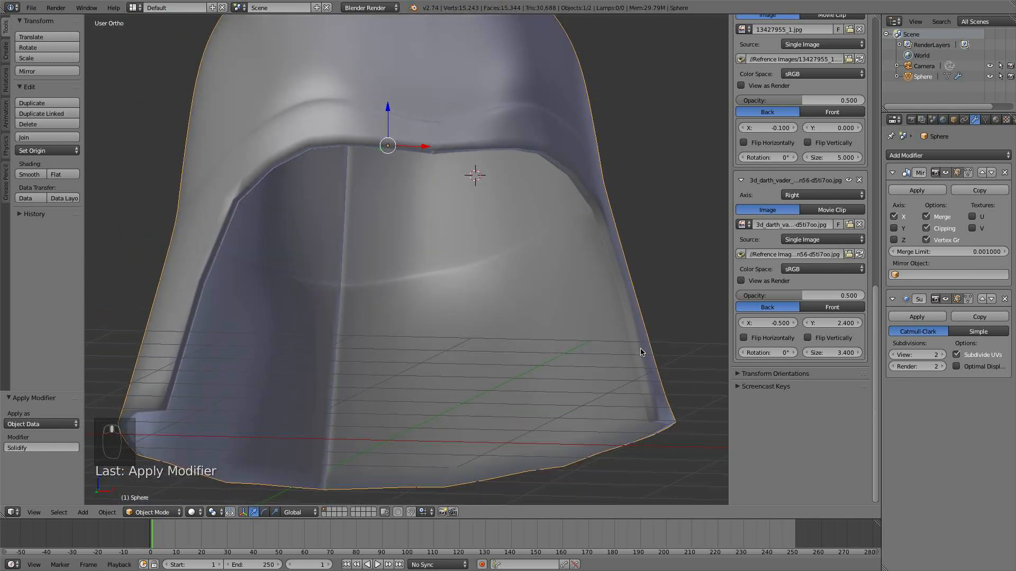
pyautogui.moveTo(640, 351); pyautogui.dragTo(571, 335, button='middle')
pyautogui.press('super+z')
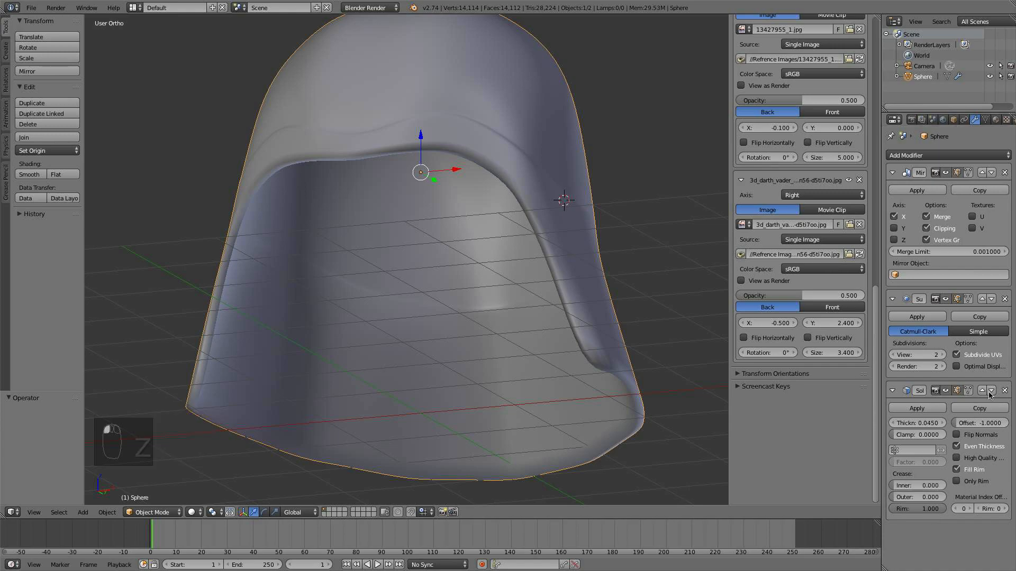
# Try applying Solidify with inner and outer crease at 0.000, check the mesh in wireframe, and undo it
pyautogui.click(924, 411)
pyautogui.moveTo(516, 325)
pyautogui.mouseDown(button='middle')
pyautogui.moveTo(561, 344)
pyautogui.moveTo(569, 328)
pyautogui.moveTo(540, 294)
pyautogui.moveTo(526, 336)
pyautogui.moveTo(554, 343)
pyautogui.mouseUp(button='middle')
pyautogui.press('z')
pyautogui.press('z')
pyautogui.press('super+z')
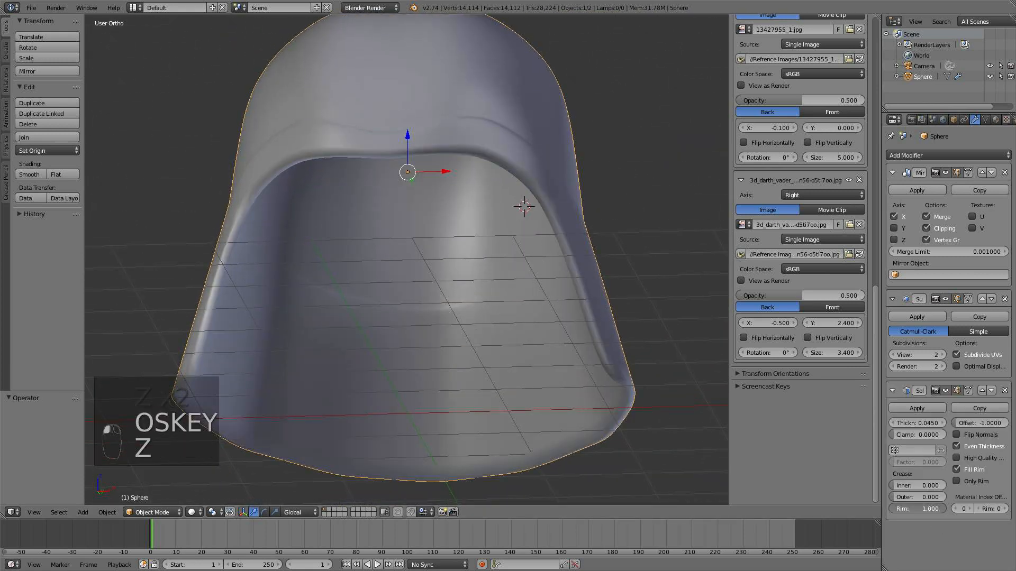
# Apply the Solidify modifier with thickness 0.0450, inner and outer crease 0.000 and rim crease 1.000
pyautogui.moveTo(535, 333); pyautogui.dragTo(558, 360, button='middle')
pyautogui.click(916, 408)
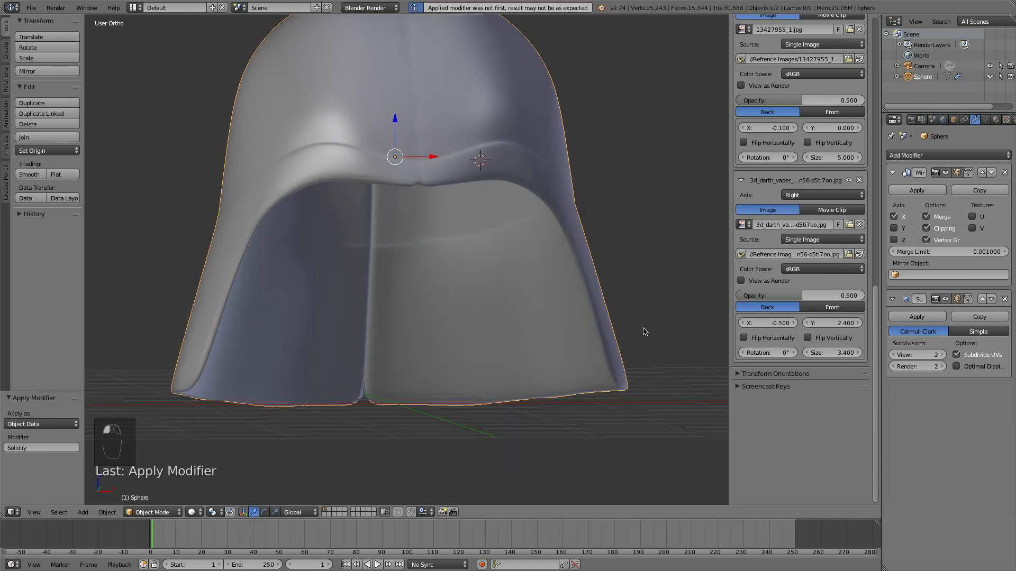
pyautogui.moveTo(642, 333); pyautogui.dragTo(543, 334, button='middle')
# Enter Edit Mode with face selection at the bottom of the solidified helmet's centre seam
pyautogui.press('Tab')
pyautogui.moveTo(525, 388); pyautogui.dragTo(474, 269, button='middle')
pyautogui.scroll(2, 455, 307)
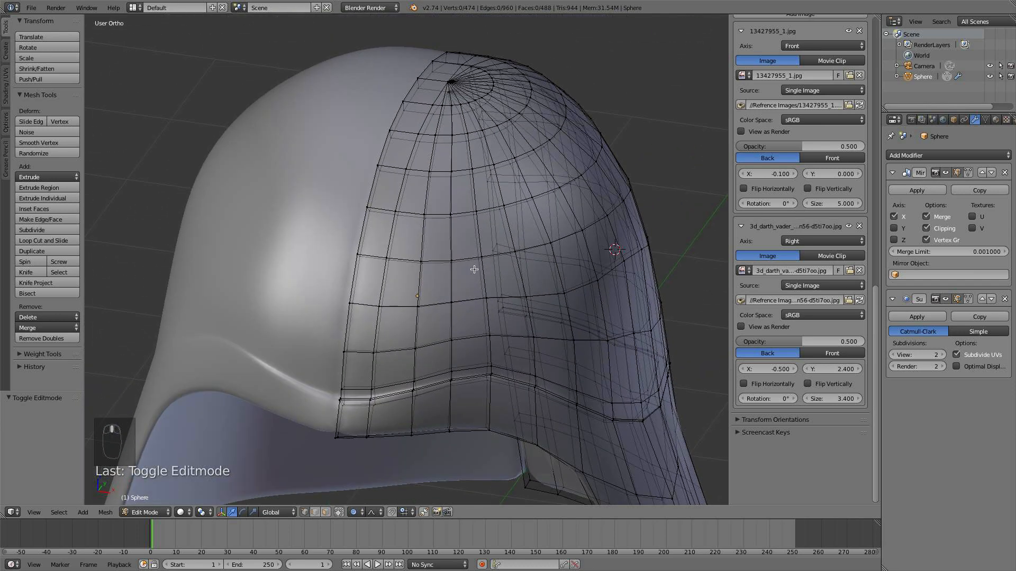
pyautogui.press('KP_1')
pyautogui.keyDown('shift'); pyautogui.moveTo(523, 300); pyautogui.dragTo(480, 202, button='middle'); pyautogui.keyUp('shift')
pyautogui.scroll(2, 470, 381)
pyautogui.moveTo(491, 413); pyautogui.dragTo(454, 414, button='middle')
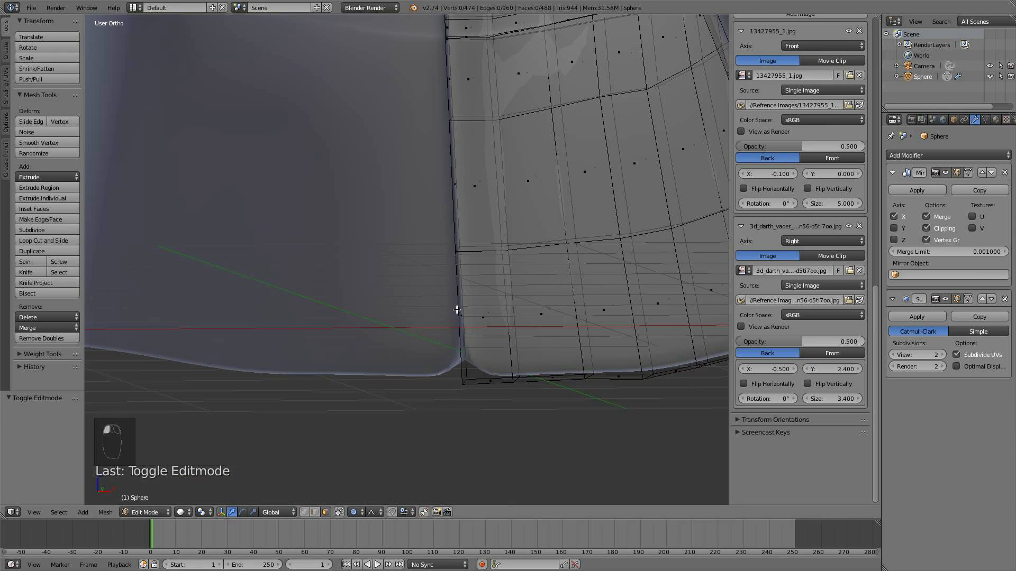
# Select the face loop that runs along the helmet's centre seam and its front and lower rim
pyautogui.keyDown('alt'); pyautogui.rightClick(457, 255); pyautogui.keyUp('alt')
pyautogui.keyDown('alt'); pyautogui.rightClick(456, 250); pyautogui.keyUp('alt')
pyautogui.keyDown('alt'); pyautogui.rightClick(457, 253); pyautogui.keyUp('alt')
pyautogui.keyDown('alt'); pyautogui.rightClick(457, 250); pyautogui.keyUp('alt')
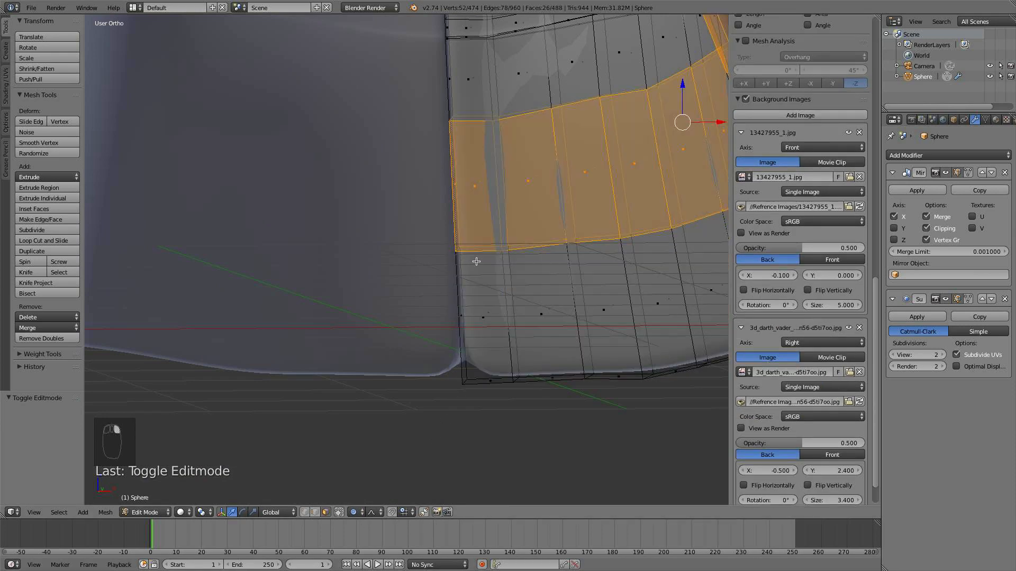
pyautogui.scroll(5, 476, 262)
pyautogui.keyDown('alt'); pyautogui.rightClick(565, 229); pyautogui.keyUp('alt')
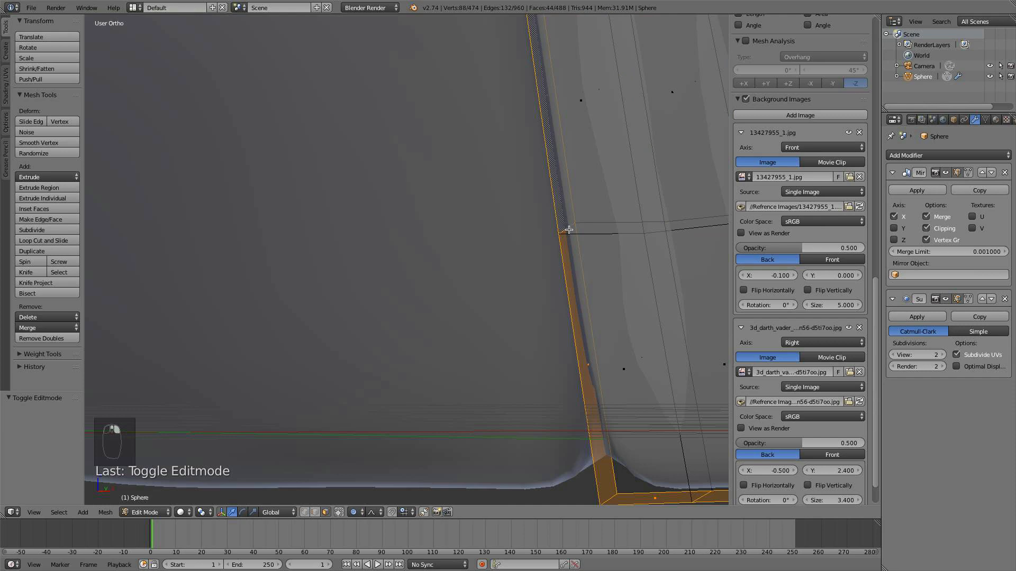
pyautogui.scroll(-6, 568, 235)
pyautogui.press('KP_1')
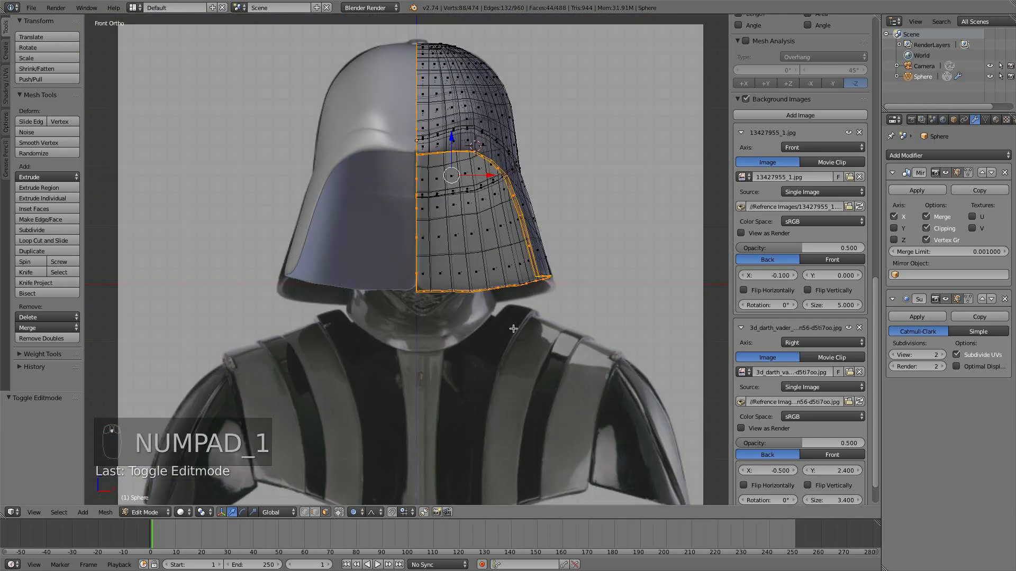
pyautogui.scroll(3, 513, 329)
pyautogui.scroll(-3, 497, 301)
pyautogui.moveTo(472, 260); pyautogui.dragTo(479, 371, button='middle')
pyautogui.keyDown('alt'); pyautogui.rightClick(596, 475); pyautogui.keyUp('alt')
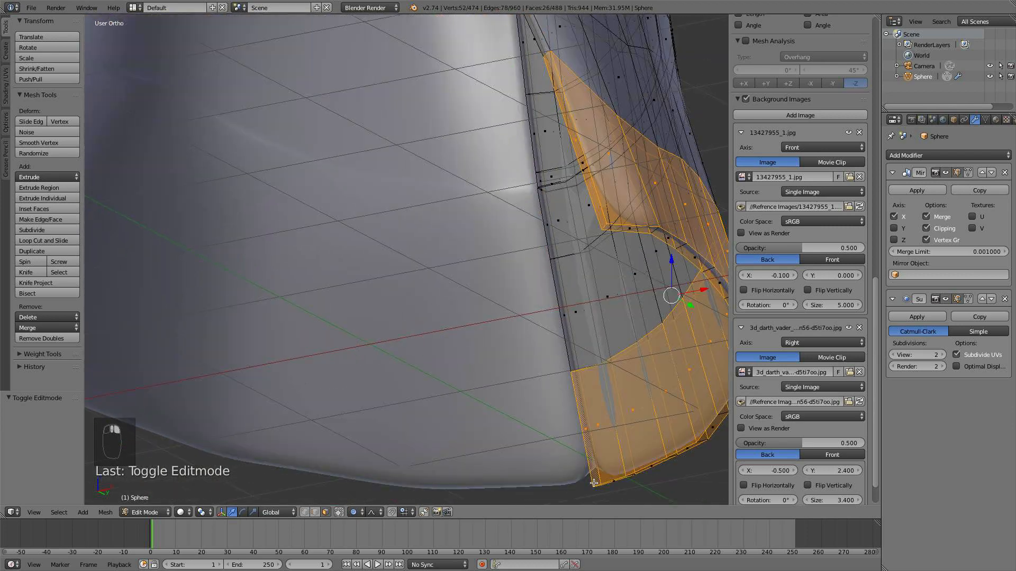
pyautogui.keyDown('alt'); pyautogui.rightClick(577, 371); pyautogui.keyUp('alt')
pyautogui.scroll(-6, 566, 360)
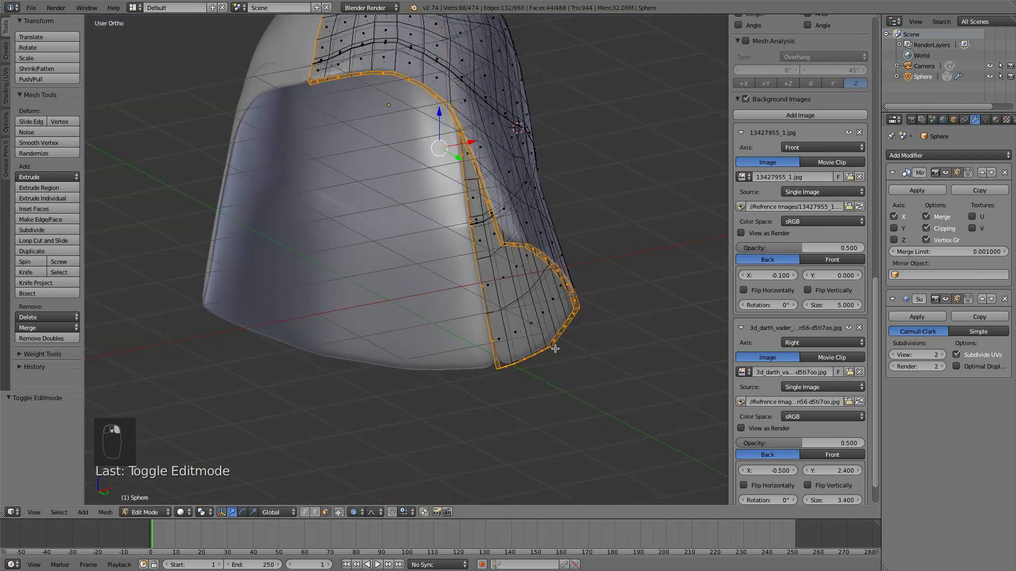
# From the front view, remove the rim faces from the selection with Circle Select, keeping only the centre seam faces
pyautogui.press('KP_1')
pyautogui.scroll(2, 563, 364)
pyautogui.press('c')
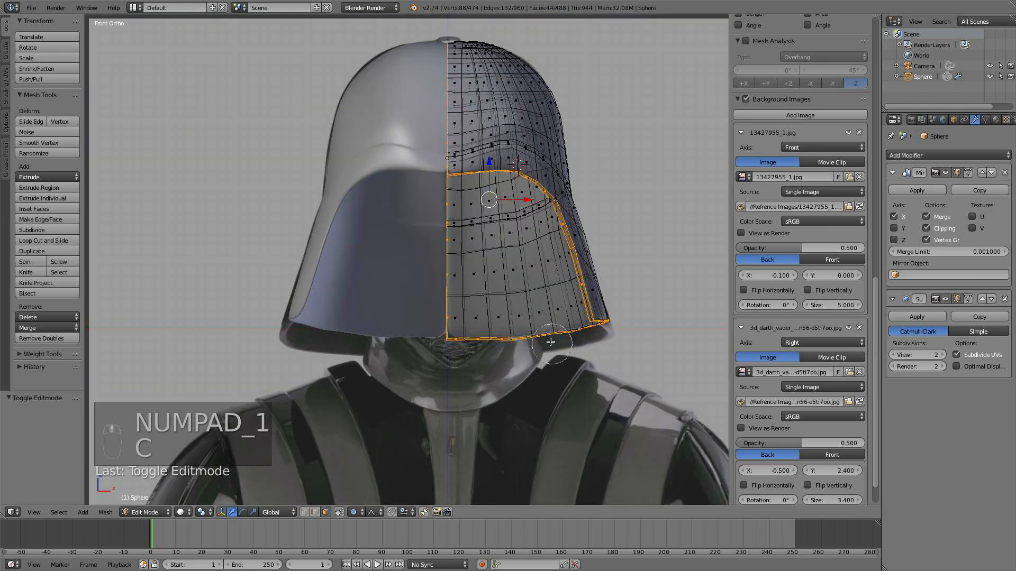
pyautogui.moveTo(550, 324); pyautogui.dragTo(544, 195, button='middle')
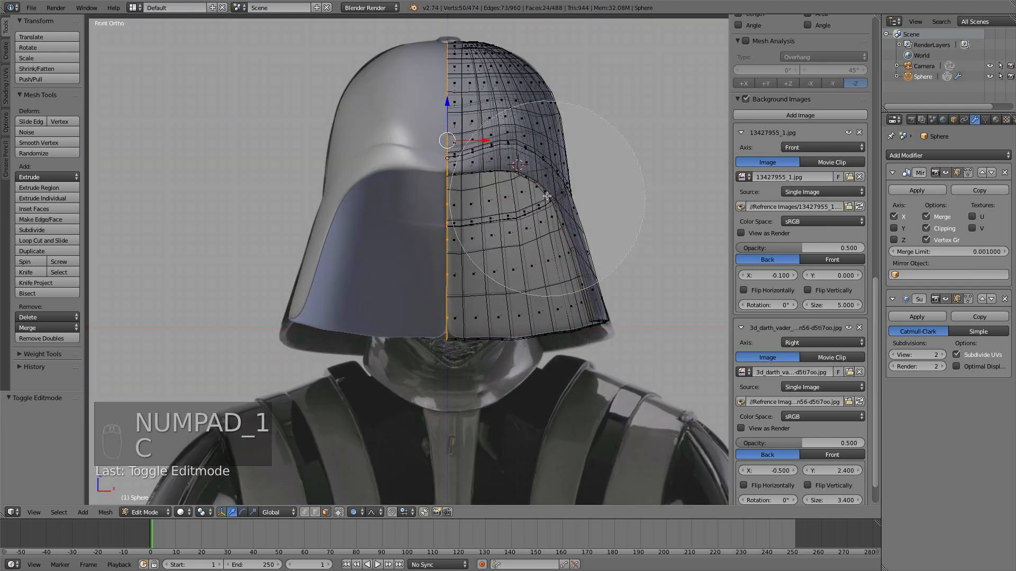
pyautogui.rightClick(567, 190)
# Delete the selected faces along the helmet's centre seam and return to Object Mode
pyautogui.scroll(-4, 564, 238)
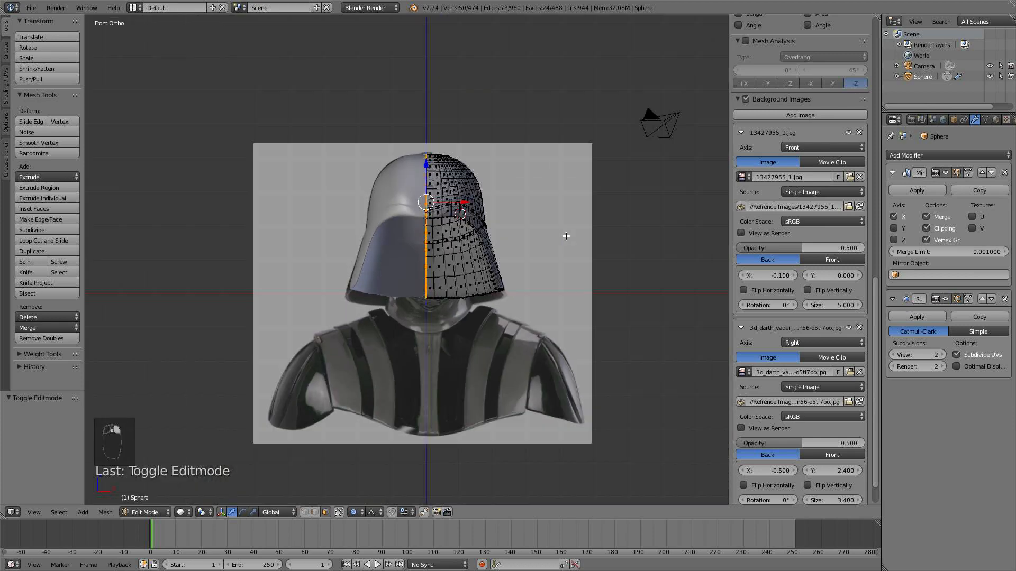
pyautogui.scroll(4, 544, 278)
pyautogui.keyDown('shift'); pyautogui.moveTo(565, 238); pyautogui.dragTo(508, 302, button='middle'); pyautogui.keyUp('shift')
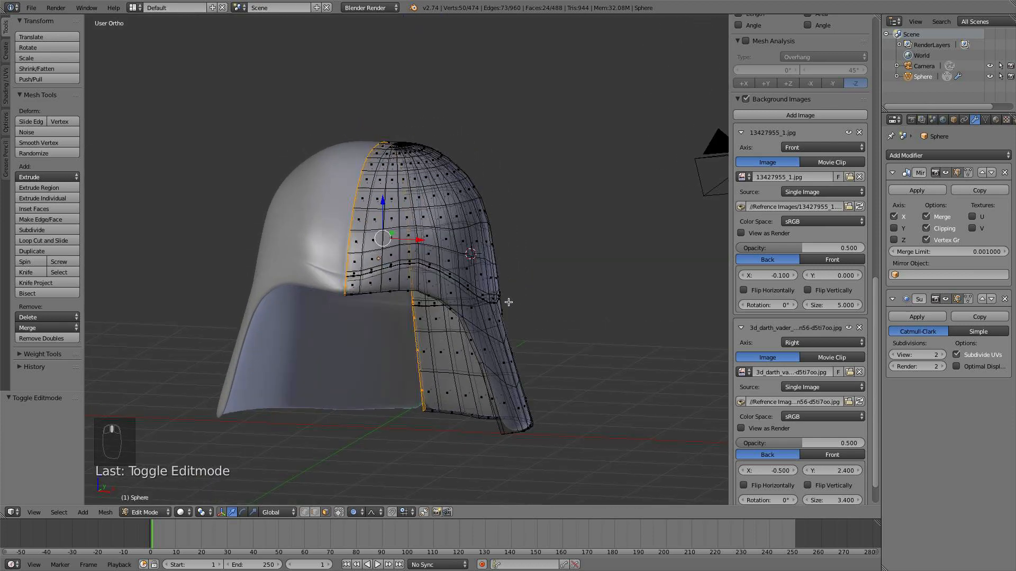
pyautogui.scroll(5, 516, 301)
pyautogui.press('x')
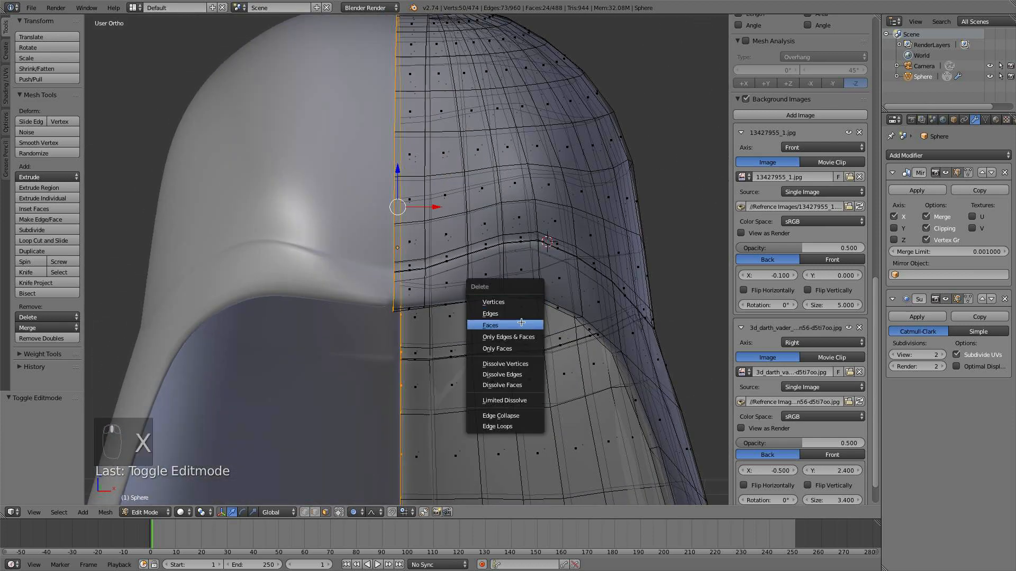
pyautogui.click(521, 322)
pyautogui.scroll(-5, 520, 323)
pyautogui.press('a')
pyautogui.press('Tab')
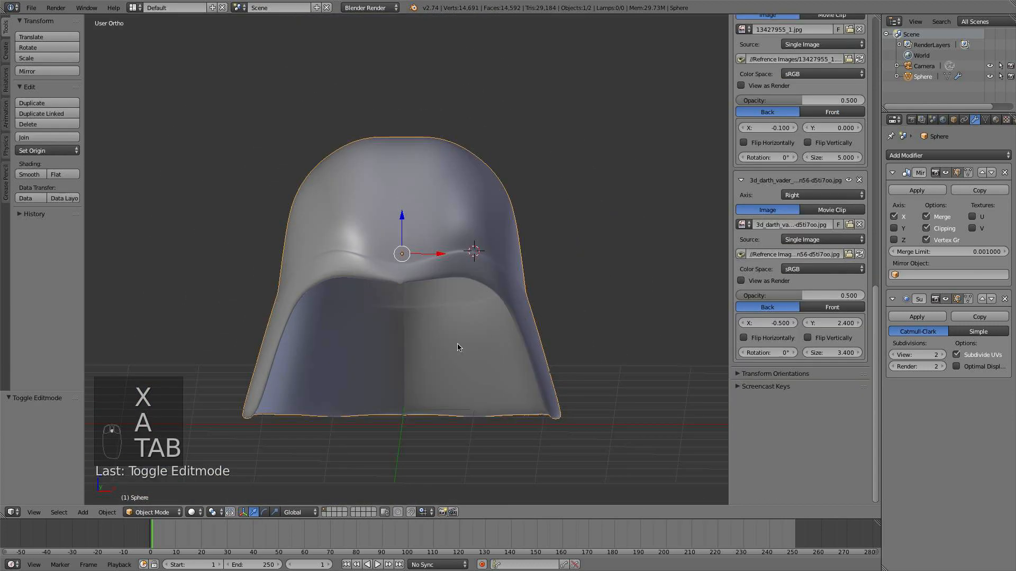
# Select the centre seam's edge loop in vertex selection mode and turn off proportional editing
pyautogui.scroll(5, 430, 378)
pyautogui.moveTo(429, 378); pyautogui.dragTo(354, 506, button='middle')
pyautogui.press('Tab')
pyautogui.press('Tab')
pyautogui.press('Tab')
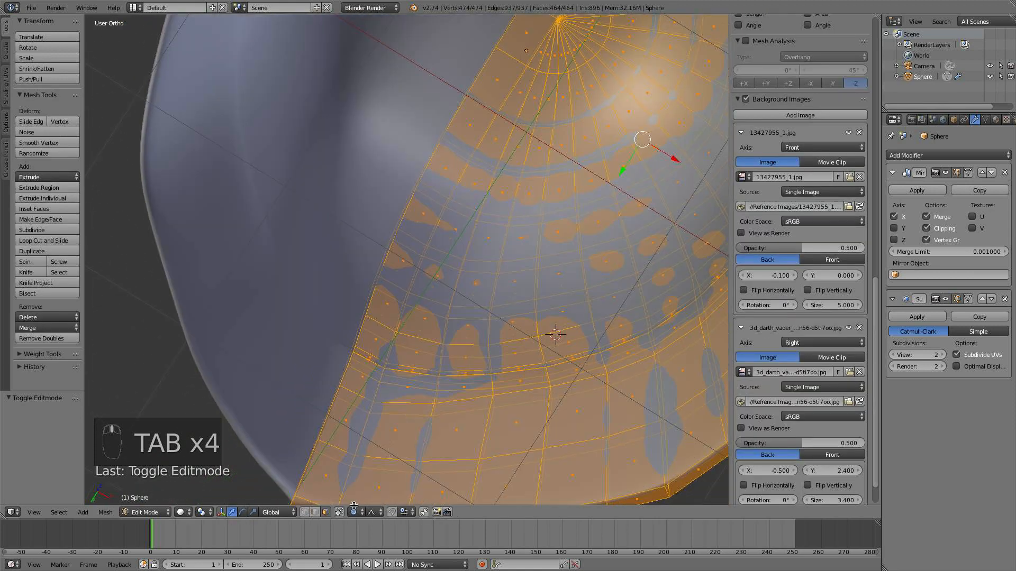
pyautogui.keyDown('alt'); pyautogui.rightClick(313, 454); pyautogui.keyUp('alt')
pyautogui.moveTo(313, 453); pyautogui.dragTo(489, 183, button='middle')
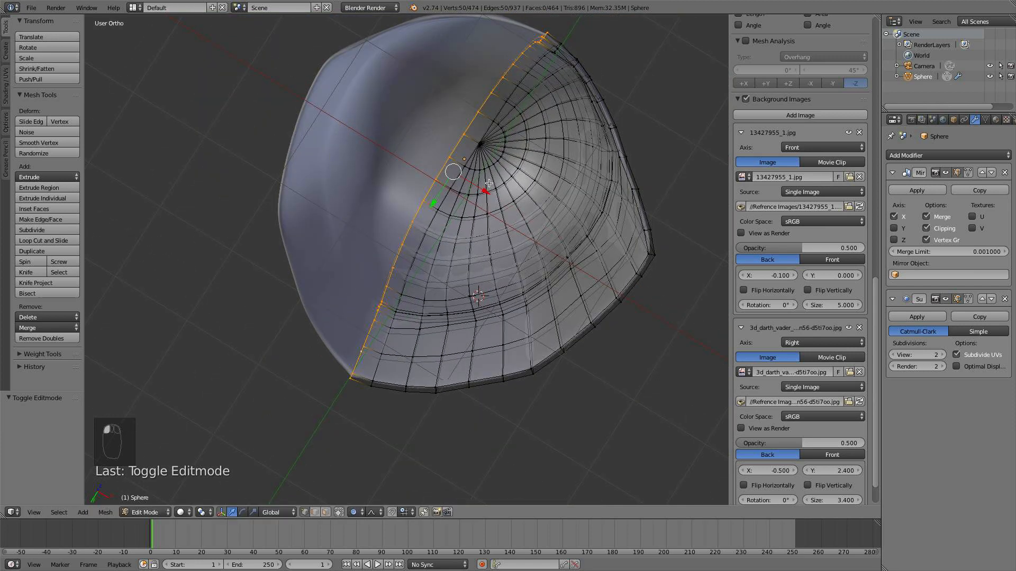
pyautogui.press('o')
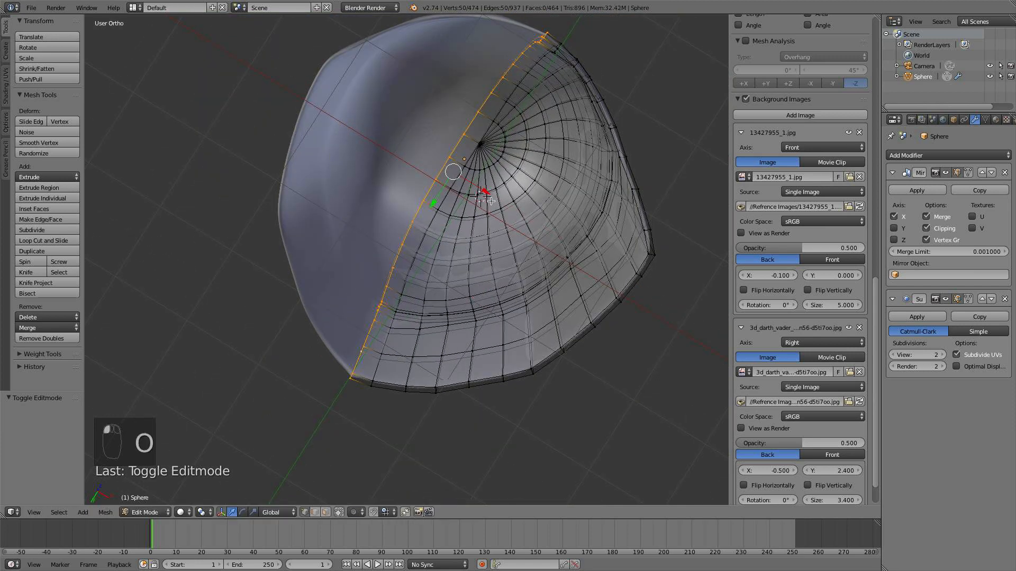
pyautogui.press('a')
pyautogui.press('Tab')
# Select the entire helmet mesh and recalculate its normals
pyautogui.moveTo(544, 283); pyautogui.dragTo(508, 268, button='middle')
pyautogui.press('Tab')
pyautogui.press('a')
pyautogui.press('a')
pyautogui.press('a')
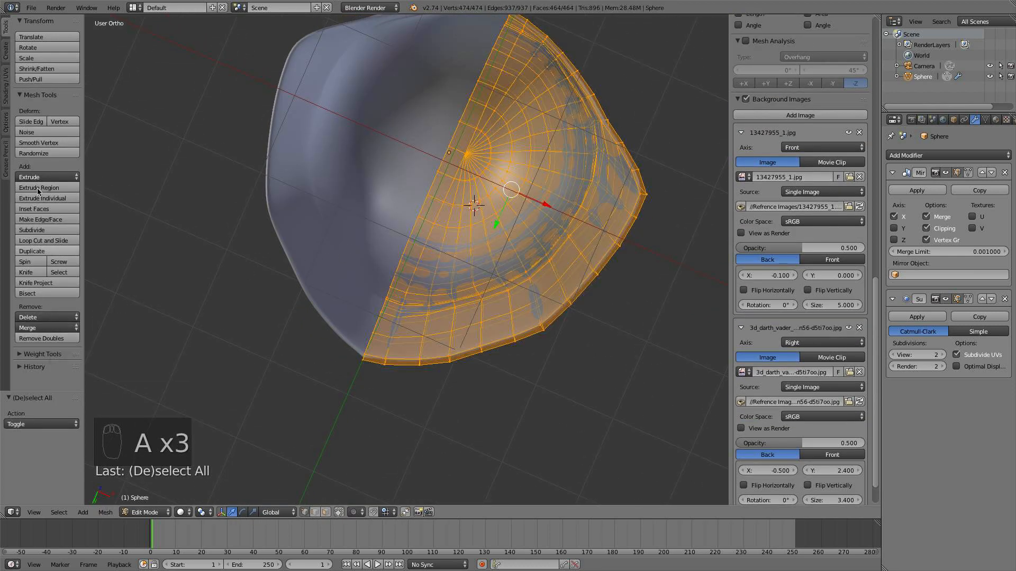
pyautogui.click(6, 91)
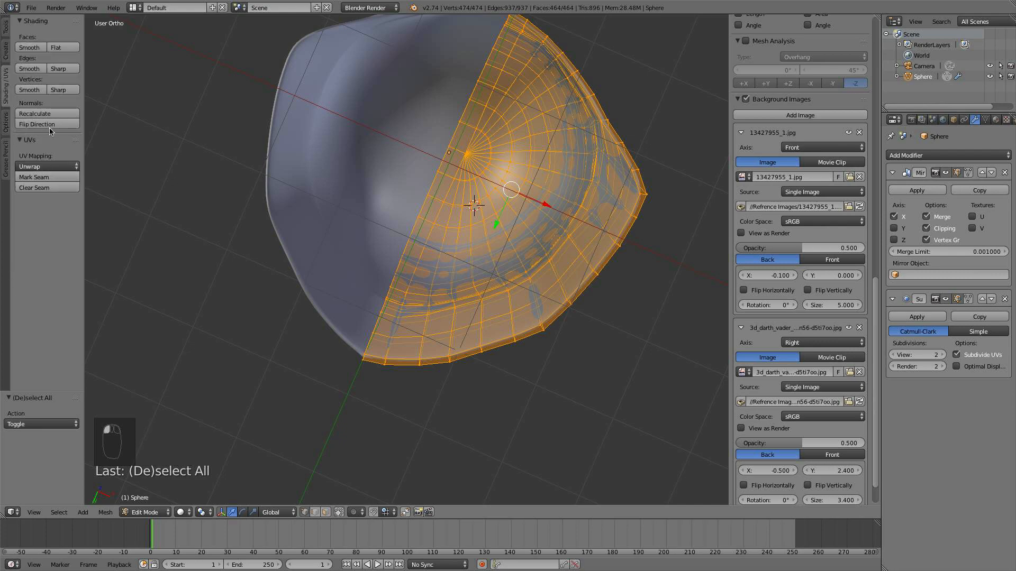
pyautogui.click(51, 115)
pyautogui.press('a')
pyautogui.press('Tab')
# Examine the shading along the centre seam on the inside of the helmet
pyautogui.moveTo(346, 263); pyautogui.dragTo(331, 304, button='middle')
pyautogui.scroll(5, 334, 267)
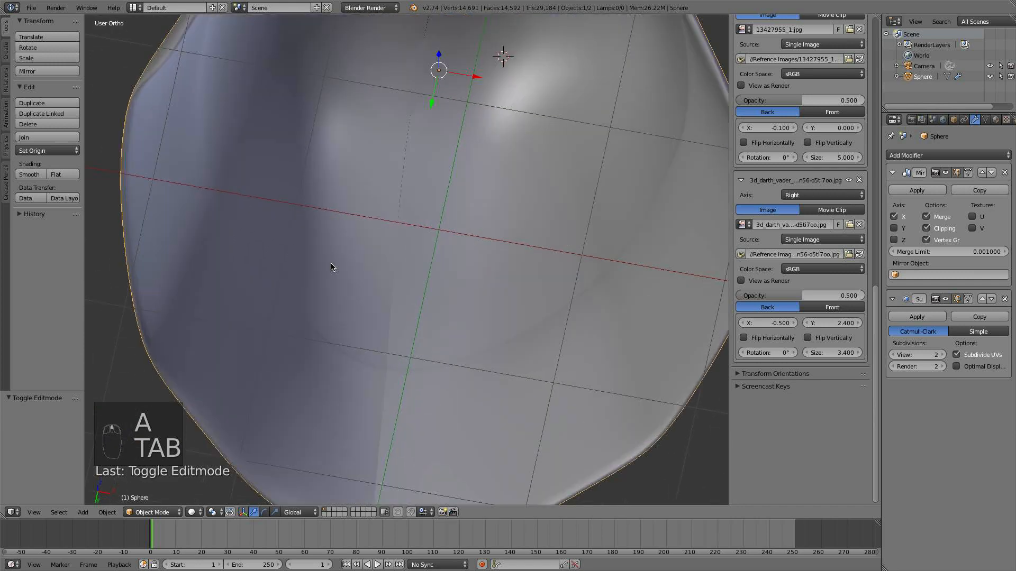
pyautogui.moveTo(340, 269); pyautogui.dragTo(369, 259, button='middle')
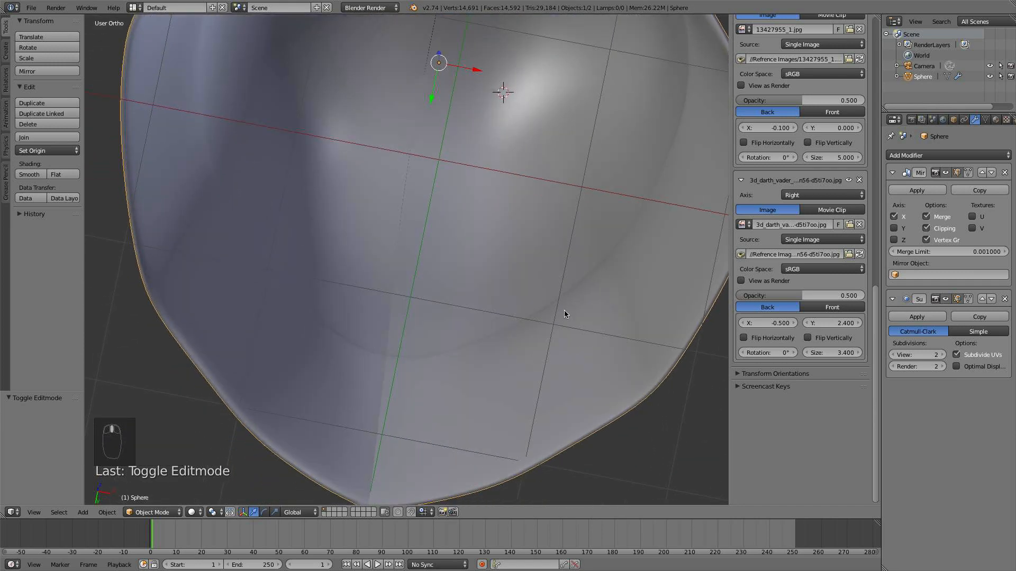
pyautogui.click(933, 228)
pyautogui.scroll(-4, 515, 321)
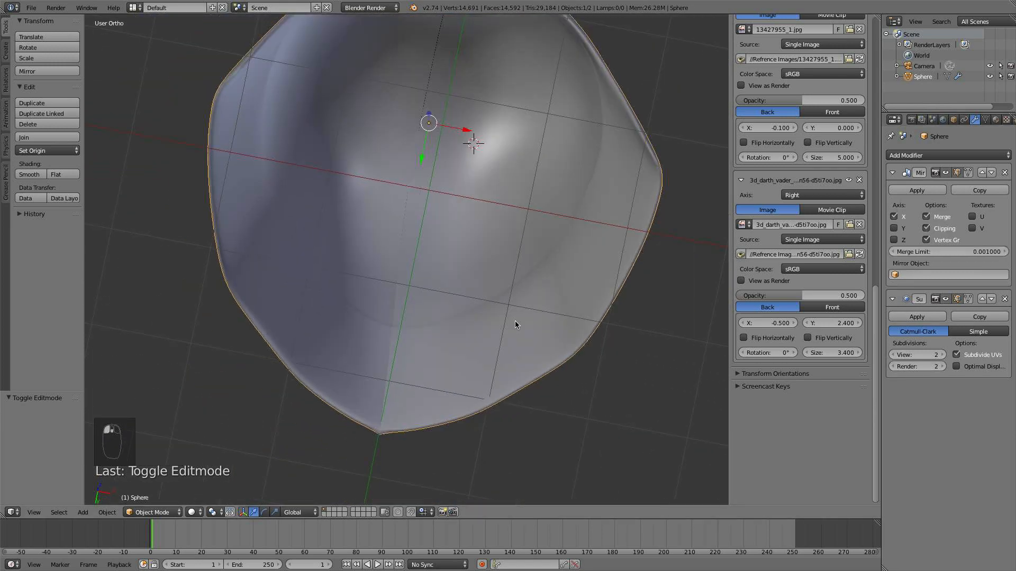
pyautogui.moveTo(515, 321); pyautogui.dragTo(500, 431, button='middle')
pyautogui.press('KP_1')
pyautogui.scroll(3, 490, 430)
# With Mirror clipping off, move the centre seam's edge loop about 0.047 along X away from the mirror plane
pyautogui.press('Tab')
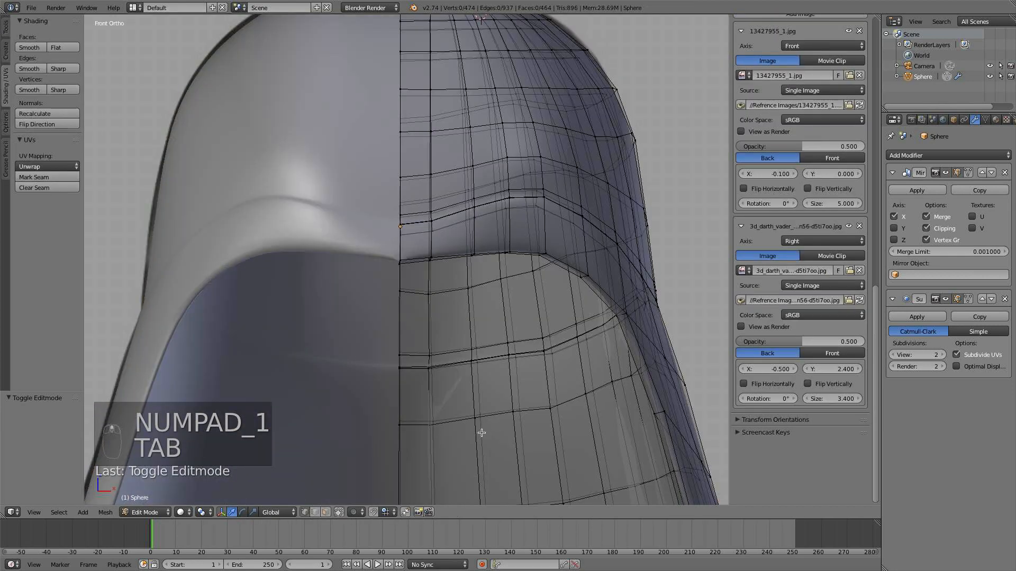
pyautogui.moveTo(458, 345); pyautogui.dragTo(428, 381, button='middle')
pyautogui.scroll(6, 431, 299)
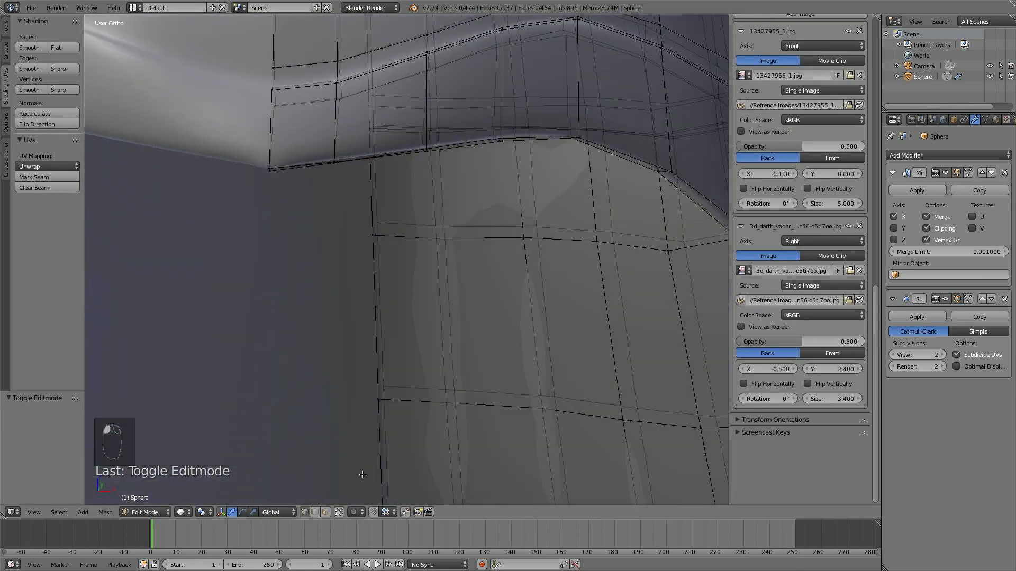
pyautogui.keyDown('alt'); pyautogui.rightClick(381, 362); pyautogui.keyUp('alt')
pyautogui.scroll(-5, 381, 352)
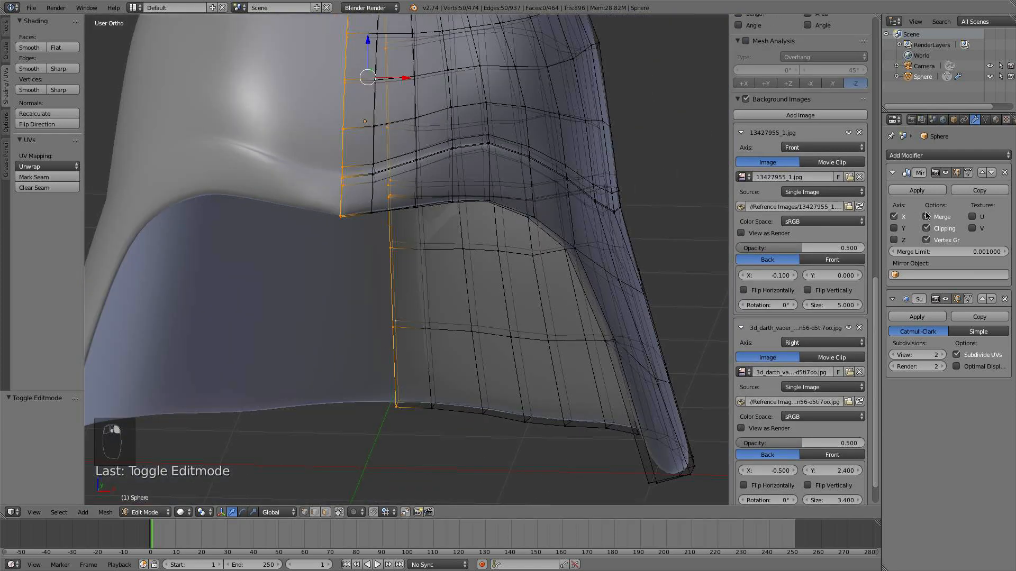
pyautogui.moveTo(402, 79); pyautogui.dragTo(409, 78)
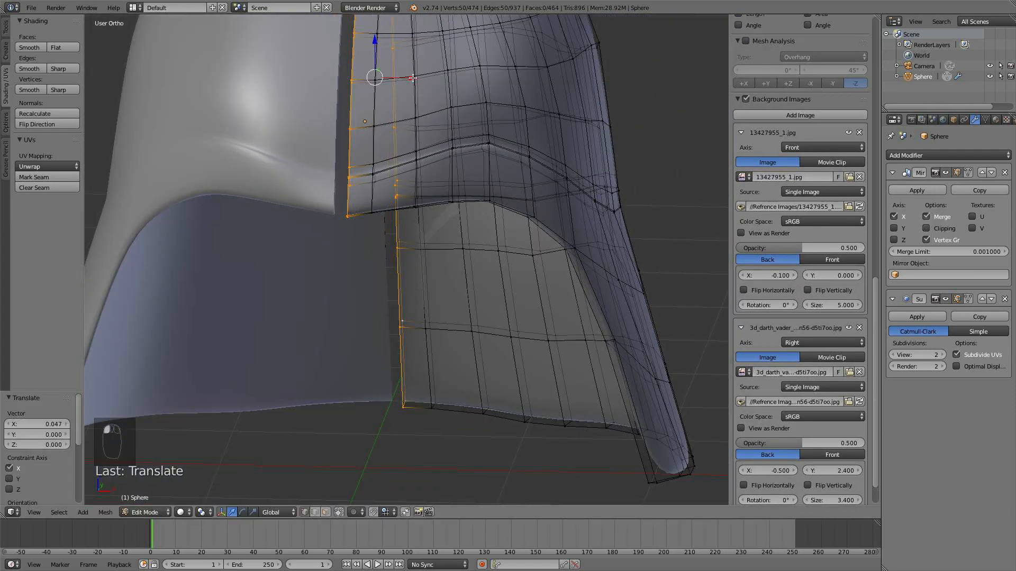
# Turn Mirror clipping back on and bring the seam's edge loop back onto the mirror plane to close the gap
pyautogui.click(928, 230)
pyautogui.press('a')
pyautogui.press('Tab')
pyautogui.scroll(5, 423, 243)
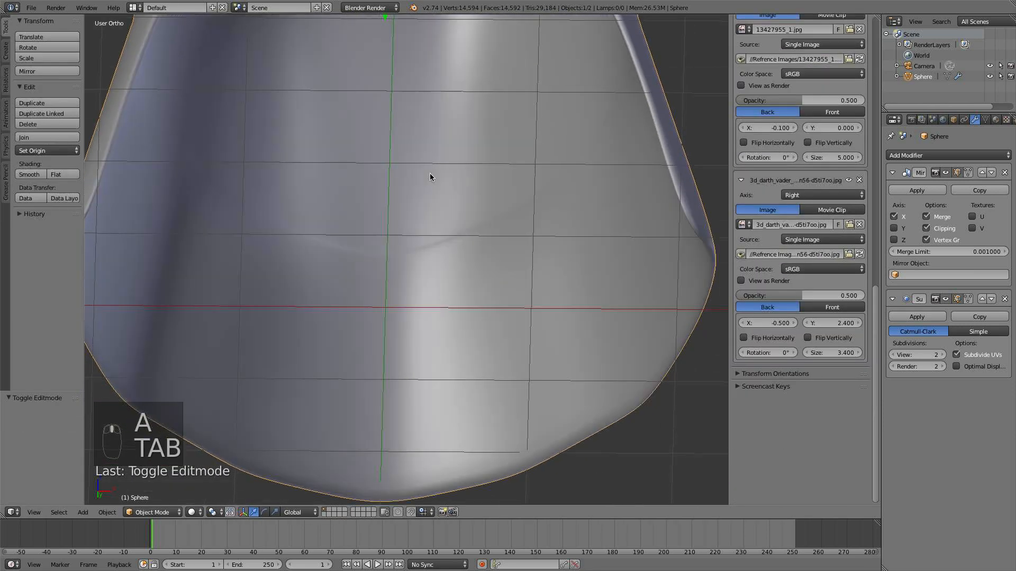
# Examine the centre seam and the smoothed surface of the helmet from inside and outside
pyautogui.moveTo(430, 173); pyautogui.dragTo(442, 196, button='middle')
pyautogui.scroll(-5, 442, 196)
pyautogui.moveTo(441, 153); pyautogui.dragTo(429, 195, button='middle')
pyautogui.scroll(3, 450, 188)
pyautogui.keyDown('shift'); pyautogui.moveTo(517, 165); pyautogui.dragTo(443, 239, button='middle'); pyautogui.keyUp('shift')
pyautogui.scroll(4, 442, 239)
pyautogui.keyDown('shift'); pyautogui.moveTo(504, 118); pyautogui.dragTo(528, 294, button='middle'); pyautogui.keyUp('shift')
pyautogui.scroll(-5, 540, 286)
pyautogui.moveTo(448, 290); pyautogui.dragTo(402, 289, button='middle')
# Select the inner edge loop along the helmet's bottom rim in Edit Mode
pyautogui.press('Tab')
pyautogui.scroll(5, 383, 260)
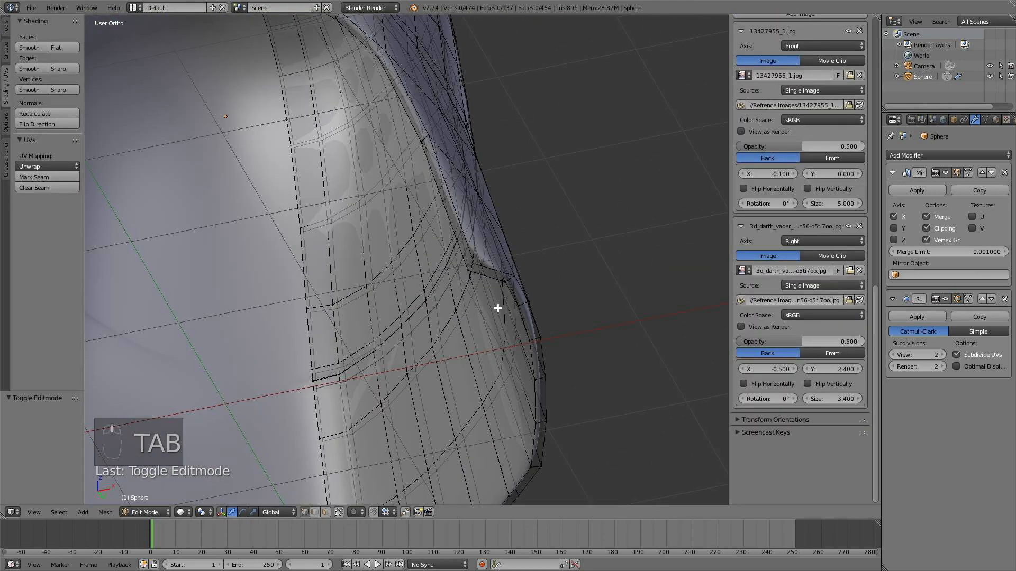
pyautogui.moveTo(498, 308); pyautogui.dragTo(546, 328, button='middle')
pyautogui.keyDown('alt'); pyautogui.rightClick(545, 357); pyautogui.keyUp('alt')
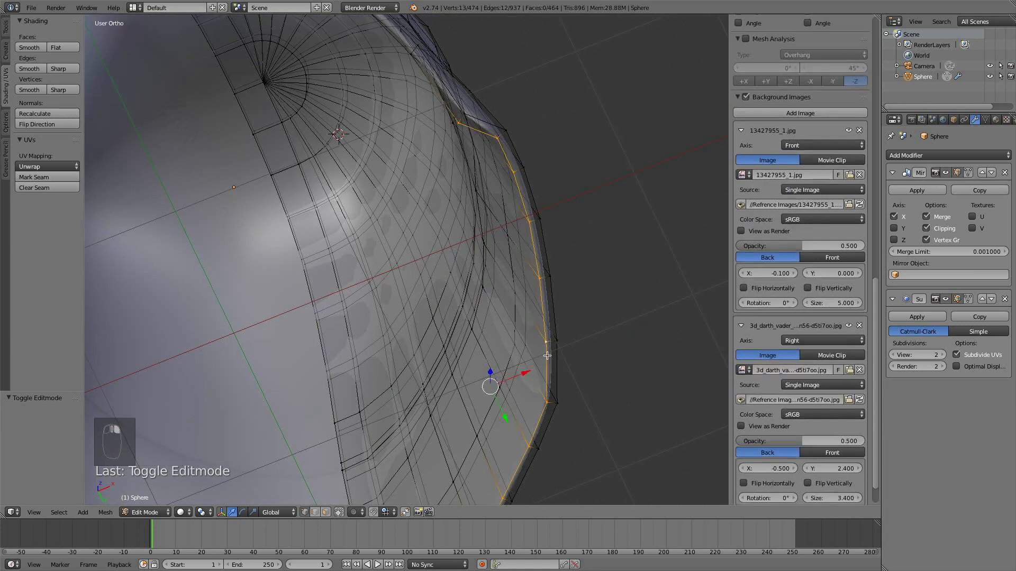
pyautogui.keyDown('alt'); pyautogui.keyDown('shift'); pyautogui.rightClick(554, 330); pyautogui.keyUp('shift'); pyautogui.keyUp('alt')
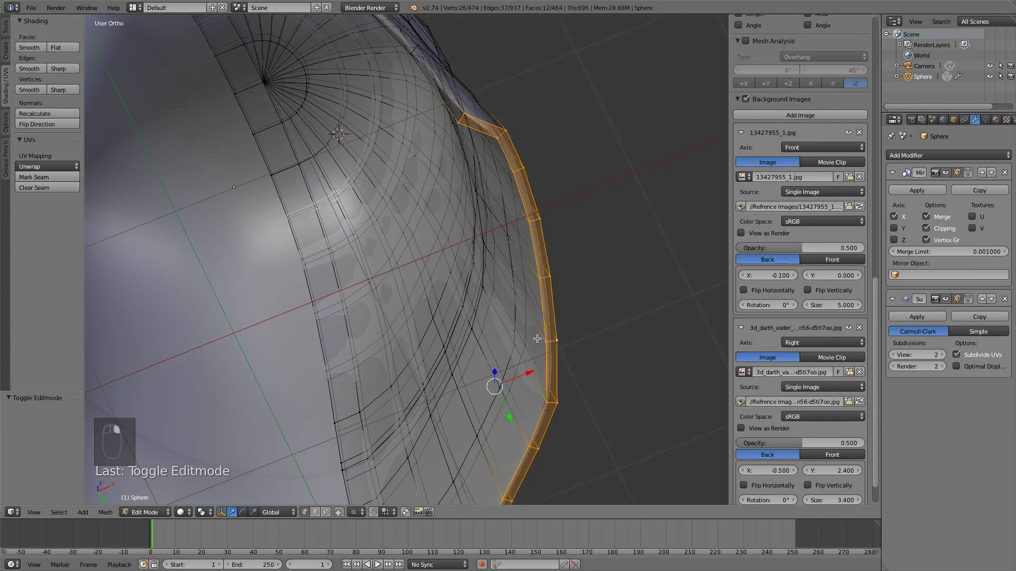
pyautogui.keyDown('alt'); pyautogui.rightClick(543, 334); pyautogui.keyUp('alt')
pyautogui.keyDown('shift'); pyautogui.moveTo(526, 334); pyautogui.dragTo(510, 303, button='middle'); pyautogui.keyUp('shift')
pyautogui.scroll(-4, 522, 280)
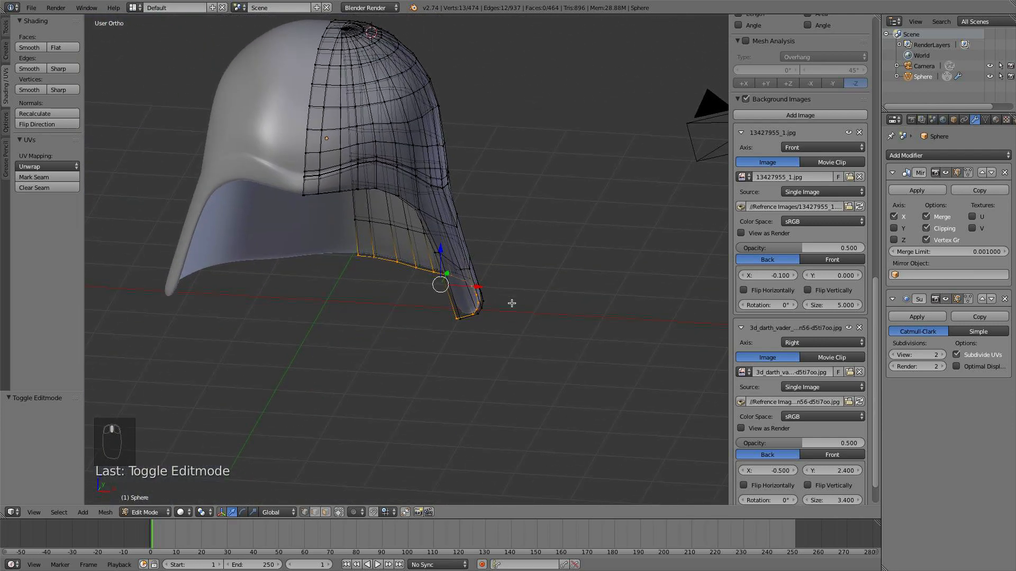
# Set the mean crease to 1.00 on both the inner and outer edge loops of the helmet's bottom rim
pyautogui.press('KP_1')
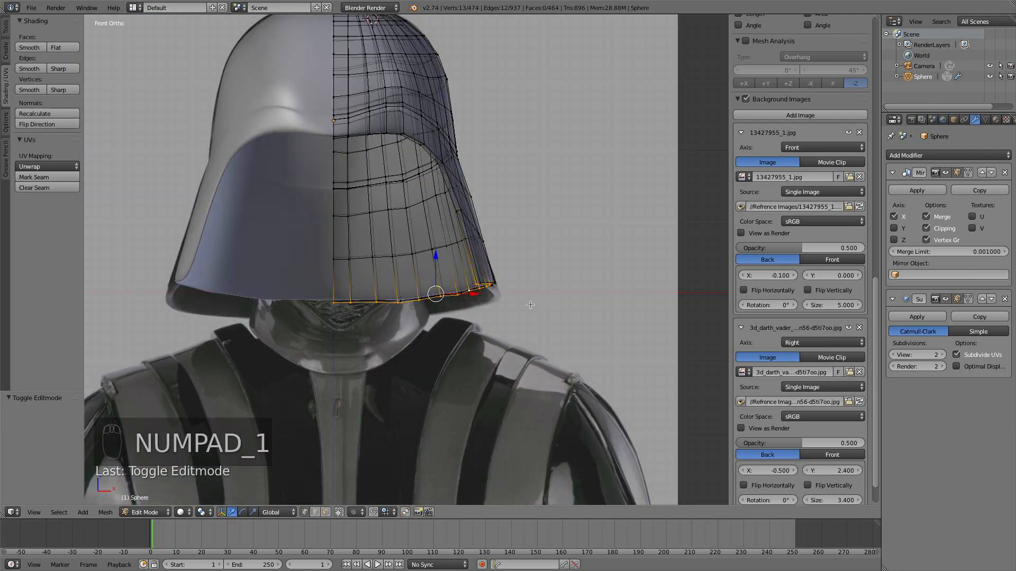
pyautogui.scroll(3, 530, 304)
pyautogui.scroll(8, 789, 294)
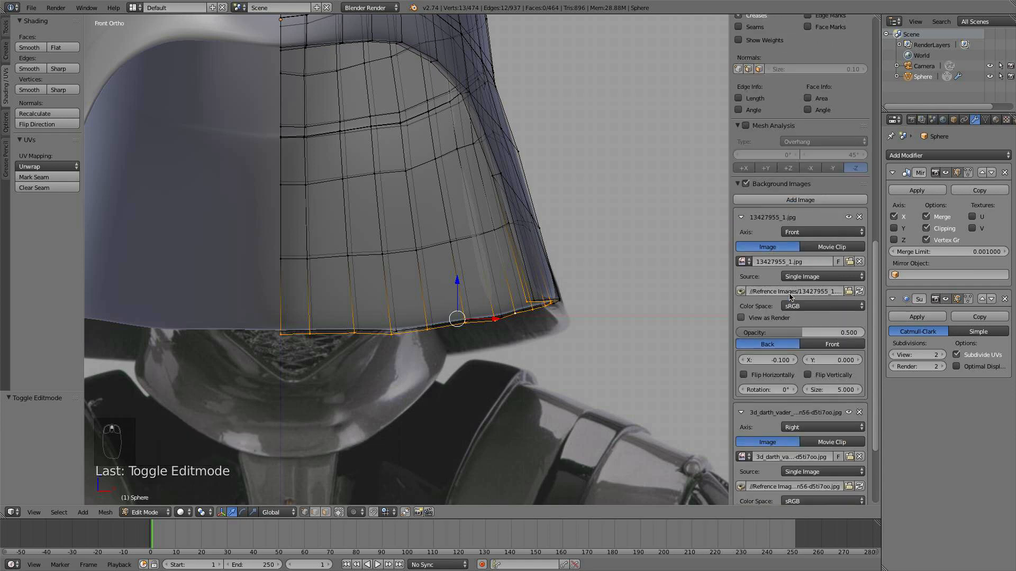
pyautogui.scroll(15, 790, 294)
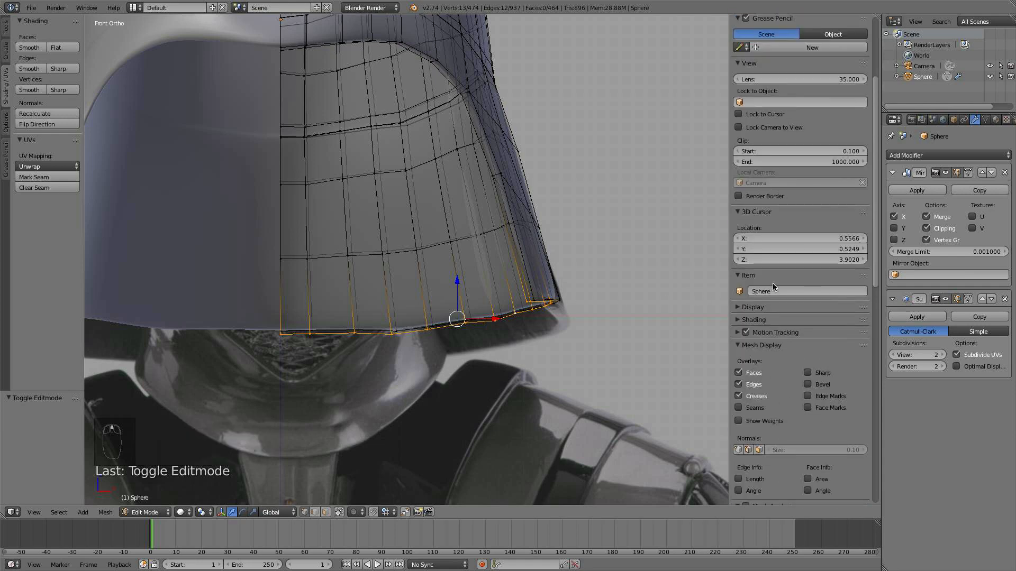
pyautogui.scroll(2, 772, 280)
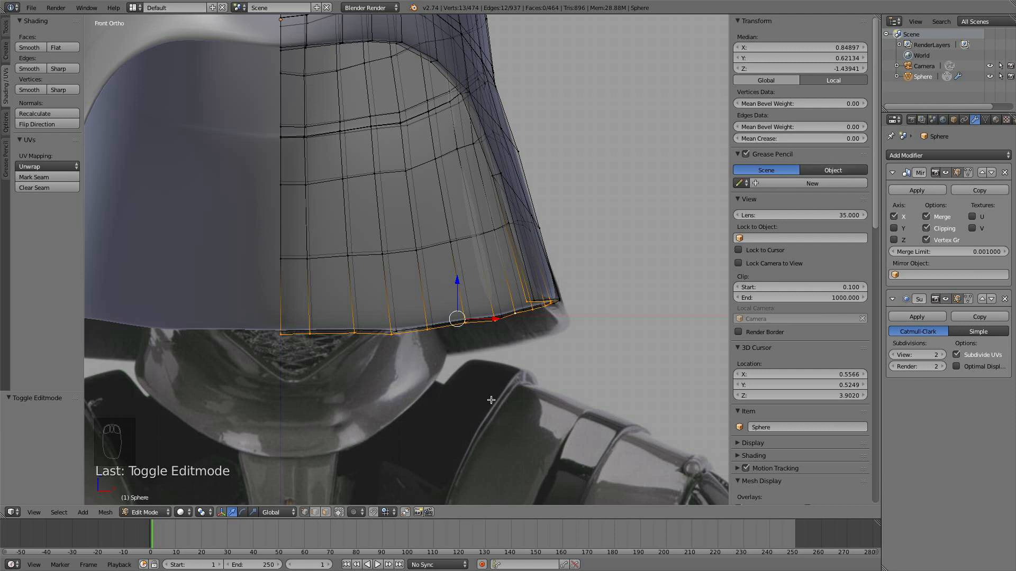
pyautogui.press('n')
pyautogui.press('n')
pyautogui.moveTo(770, 138); pyautogui.dragTo(866, 139)
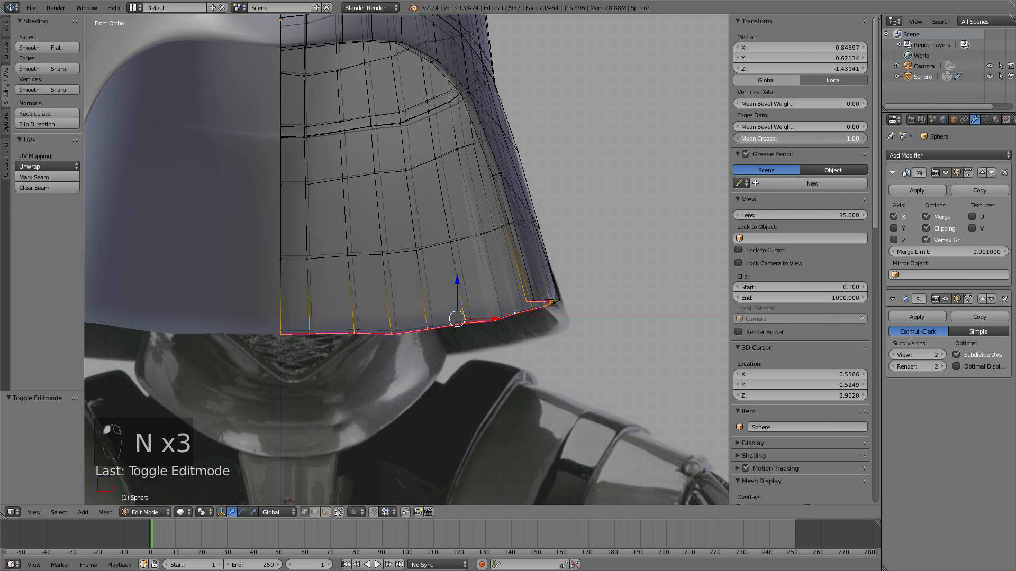
pyautogui.rightClick(568, 299)
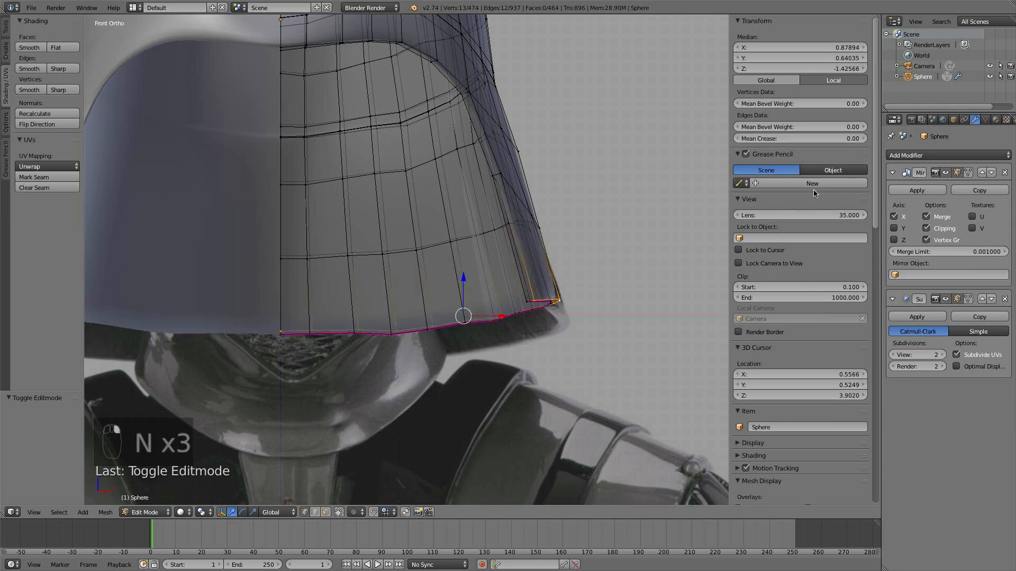
pyautogui.moveTo(608, 328); pyautogui.dragTo(481, 391, button='middle')
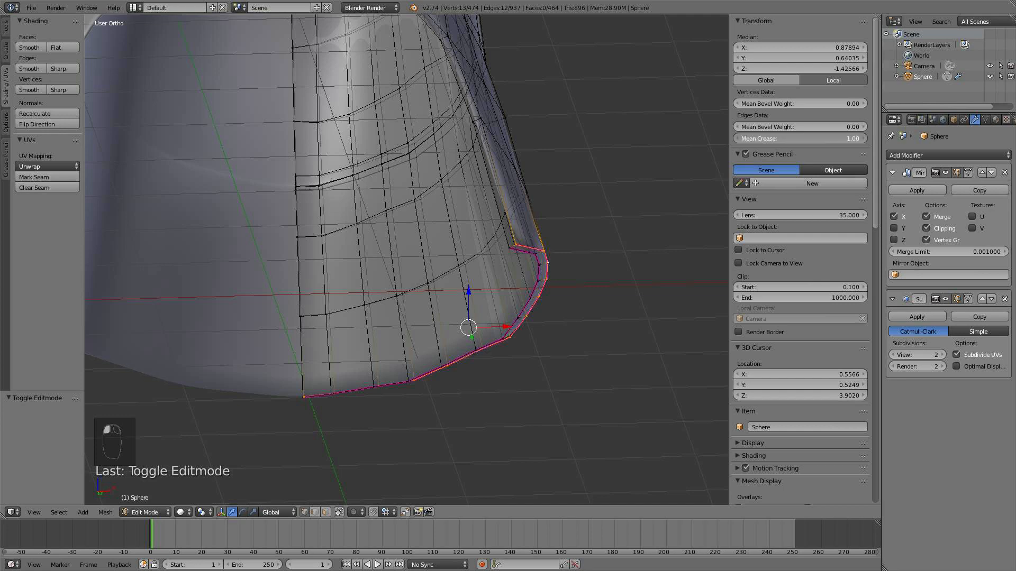
# Select the inner edge loop around the helmet's face opening and set its mean crease to 1.00
pyautogui.press('a')
pyautogui.press('Tab')
pyautogui.scroll(-5, 508, 307)
pyautogui.scroll(8, 532, 312)
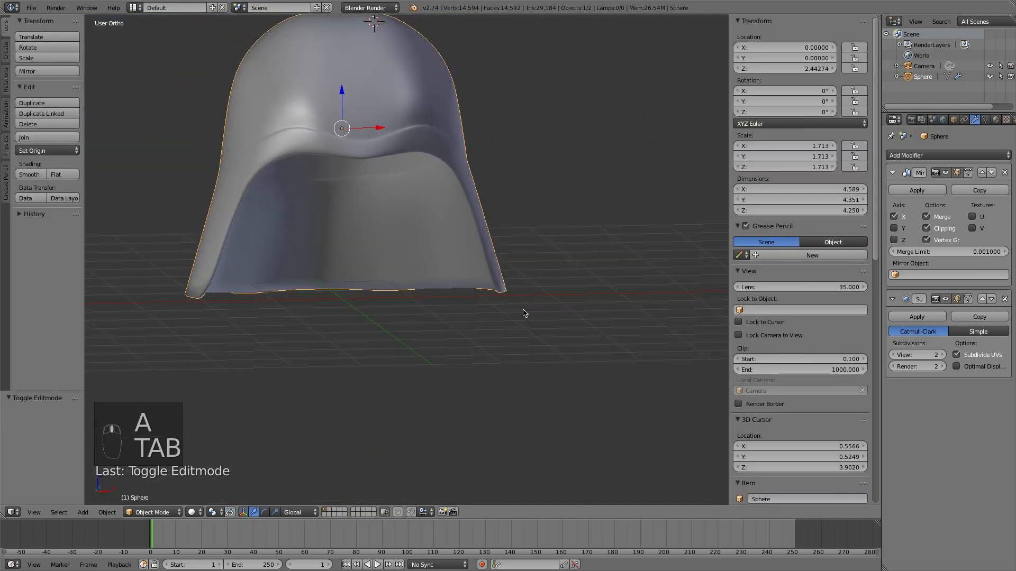
pyautogui.press('Tab')
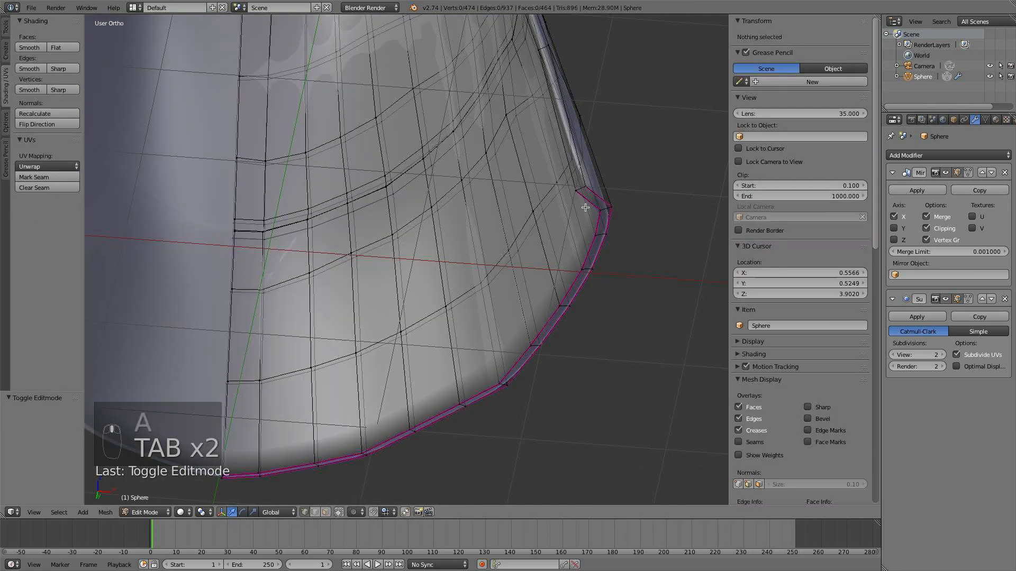
pyautogui.keyDown('alt'); pyautogui.rightClick(570, 171); pyautogui.keyUp('alt')
pyautogui.scroll(-5, 569, 185)
pyautogui.moveTo(484, 182); pyautogui.dragTo(462, 211, button='middle')
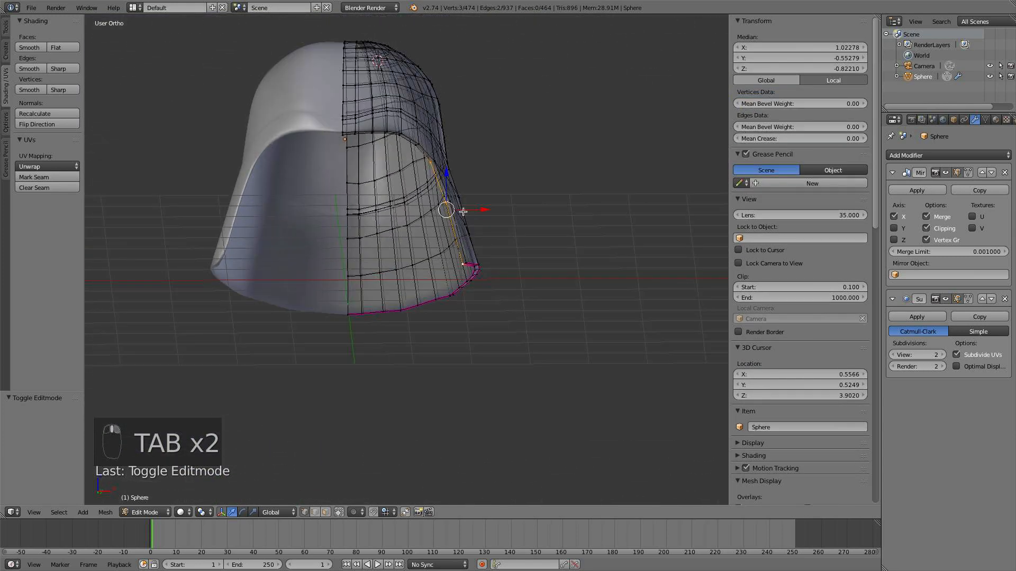
pyautogui.scroll(1, 514, 302)
pyautogui.keyDown('shift'); pyautogui.moveTo(455, 158); pyautogui.dragTo(513, 264, button='middle'); pyautogui.keyUp('shift')
pyautogui.scroll(3, 513, 264)
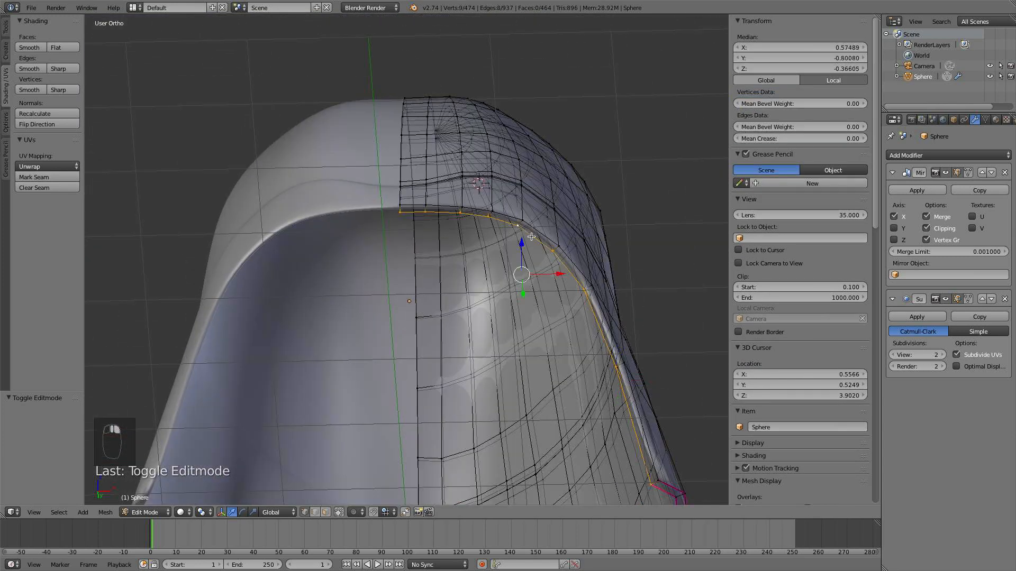
pyautogui.moveTo(799, 138); pyautogui.dragTo(866, 138)
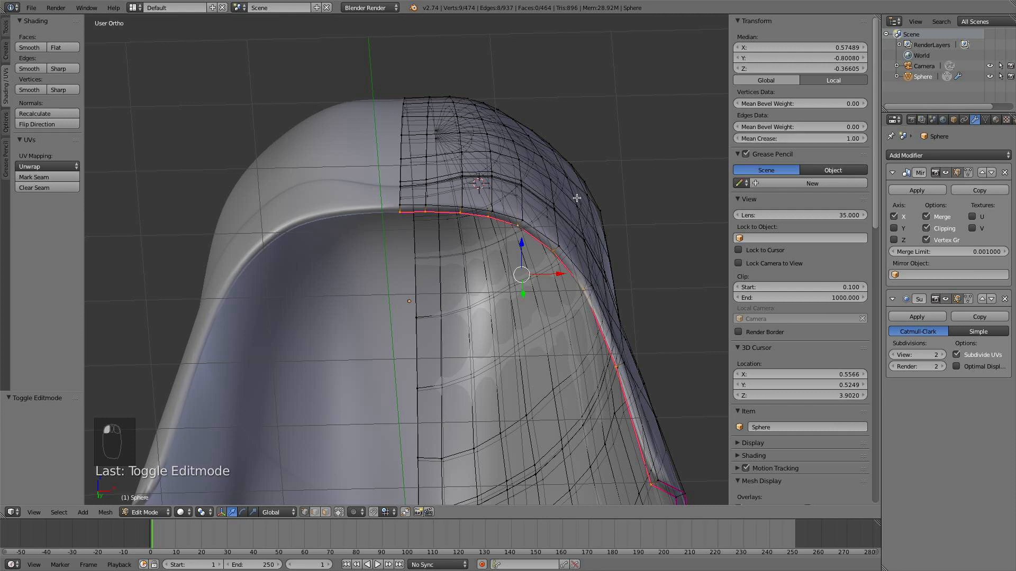
# Select the outer edges along the side of the face opening, undo the stray vertical loop selection, and return to Object Mode
pyautogui.keyDown('alt'); pyautogui.rightClick(551, 224); pyautogui.keyUp('alt')
pyautogui.keyDown('alt'); pyautogui.rightClick(560, 246); pyautogui.keyUp('alt')
pyautogui.keyDown('alt'); pyautogui.rightClick(573, 263); pyautogui.keyUp('alt')
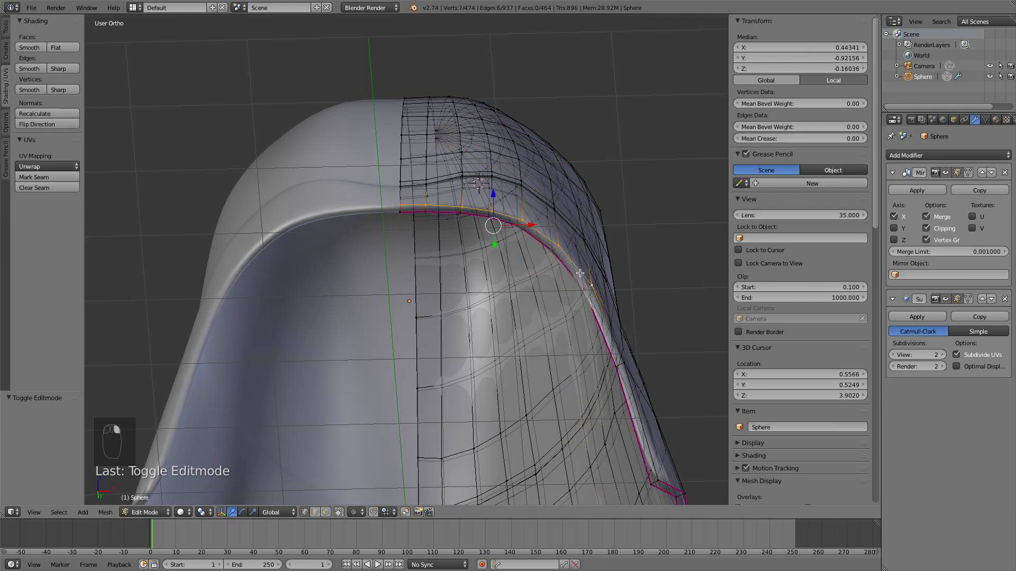
pyautogui.keyDown('shift'); pyautogui.moveTo(556, 242); pyautogui.dragTo(502, 209, button='middle'); pyautogui.keyUp('shift')
pyautogui.keyDown('alt'); pyautogui.keyDown('shift'); pyautogui.rightClick(523, 270); pyautogui.keyUp('shift'); pyautogui.keyUp('alt')
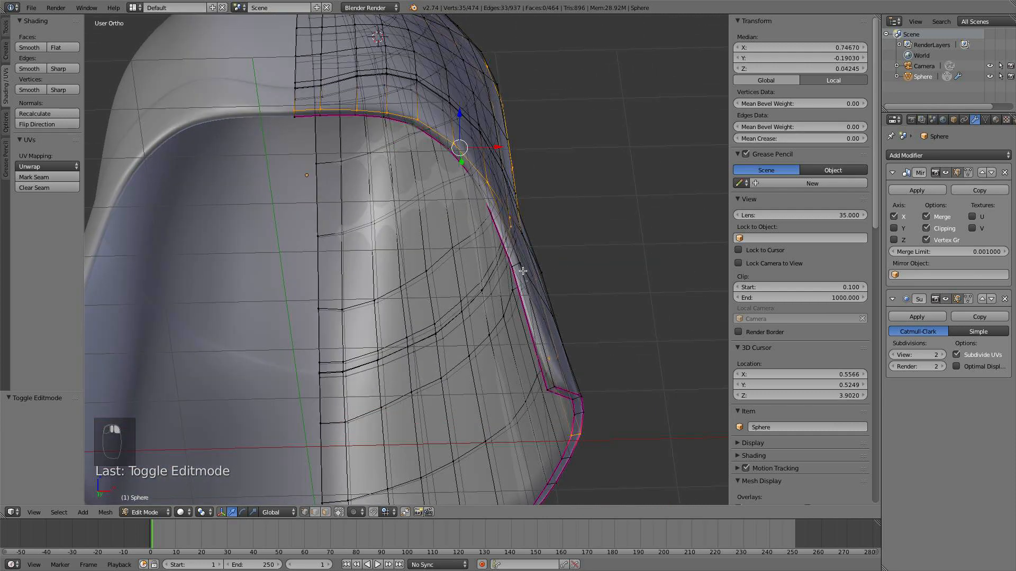
pyautogui.keyDown('alt'); pyautogui.rightClick(523, 281); pyautogui.keyUp('alt')
pyautogui.keyDown('alt'); pyautogui.keyDown('shift'); pyautogui.rightClick(408, 114); pyautogui.keyUp('shift'); pyautogui.keyUp('alt')
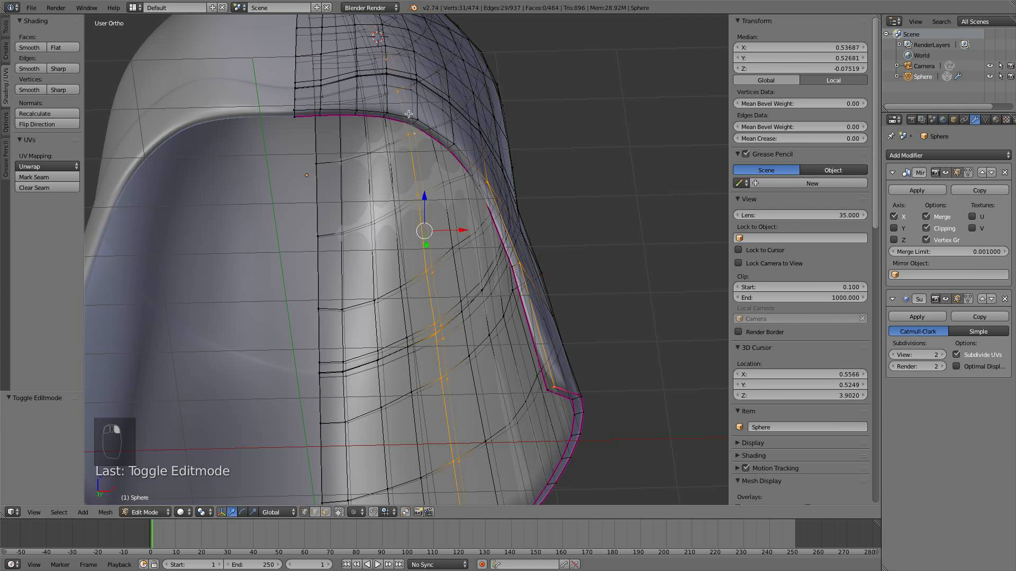
pyautogui.press('super+z')
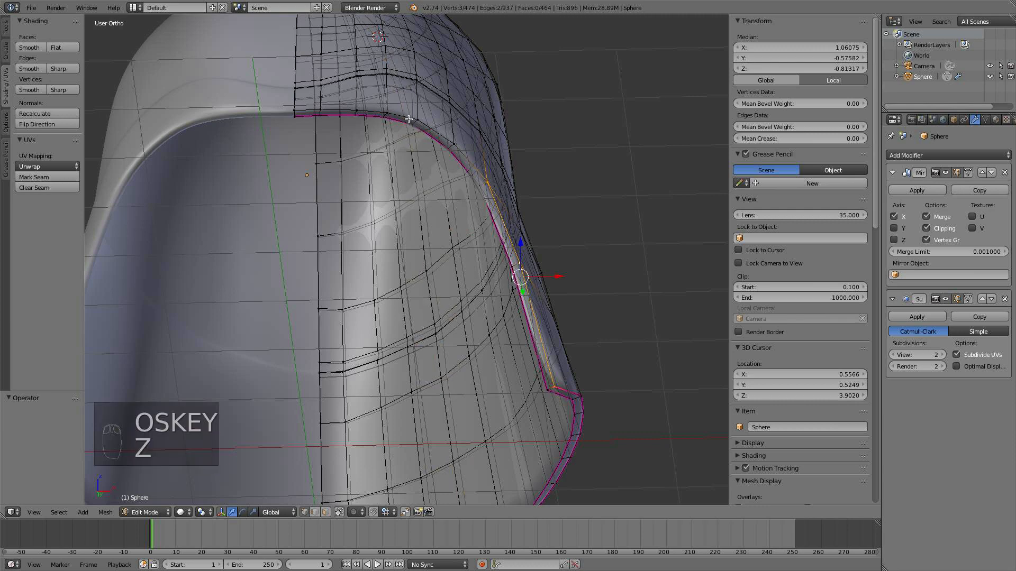
pyautogui.press('a')
pyautogui.press('Tab')
pyautogui.scroll(-8, 324, 325)
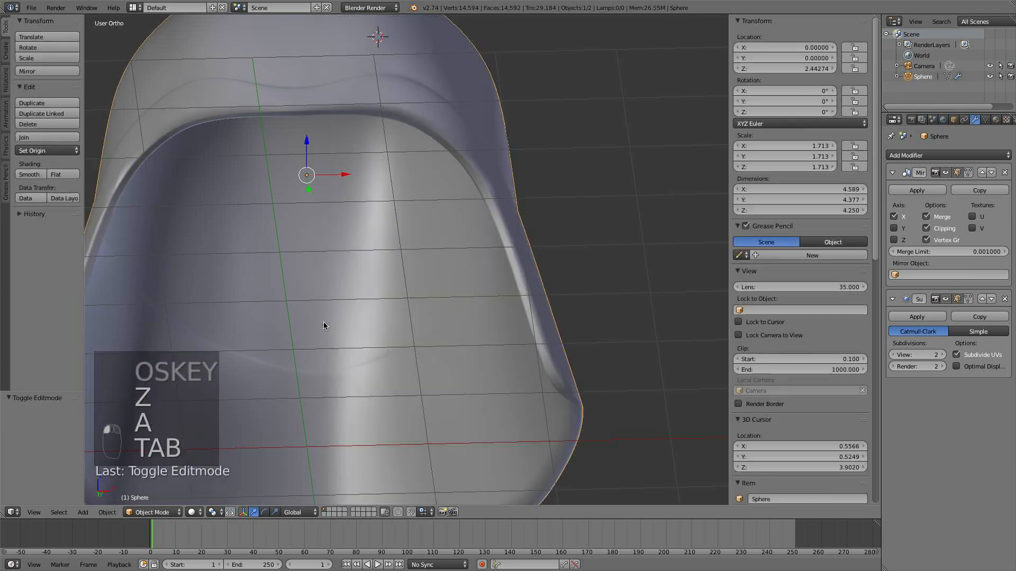
pyautogui.moveTo(332, 359); pyautogui.dragTo(332, 352, button='middle')
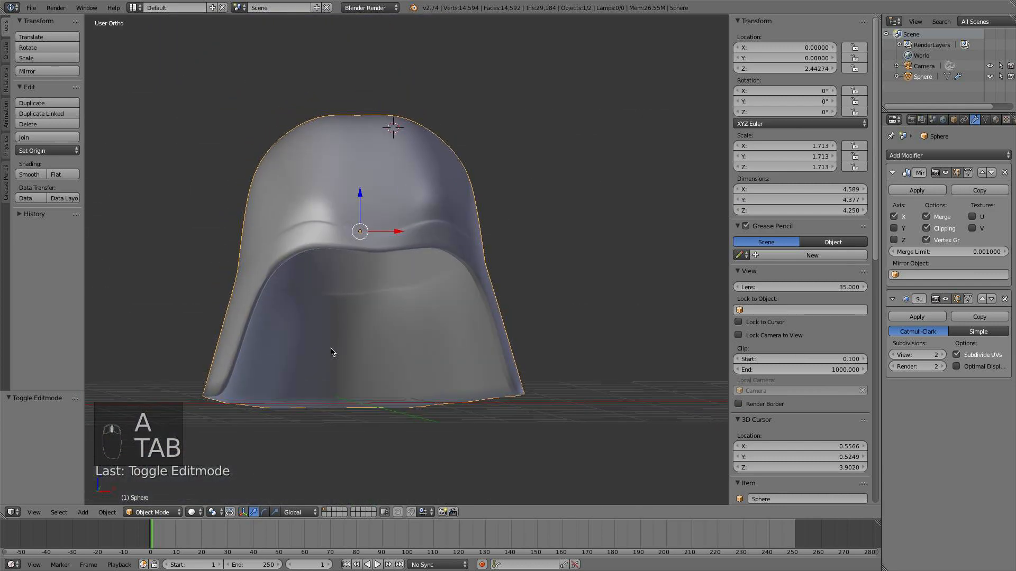
# Lower the bottom rim at its centre in front view with proportional editing so it curves down towards the middle
pyautogui.press('KP_1')
pyautogui.scroll(3, 384, 394)
pyautogui.press('Tab')
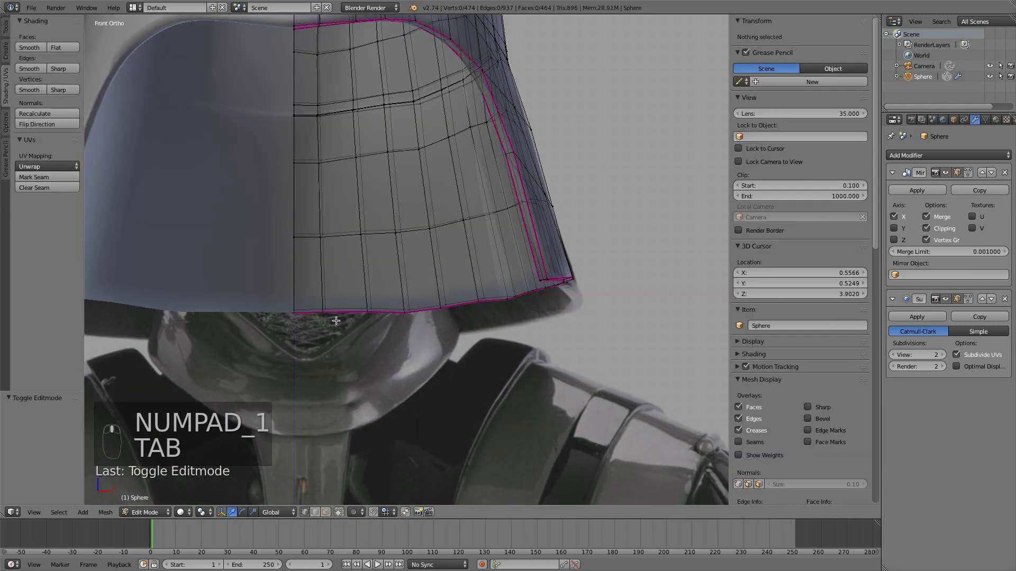
pyautogui.rightClick(295, 312)
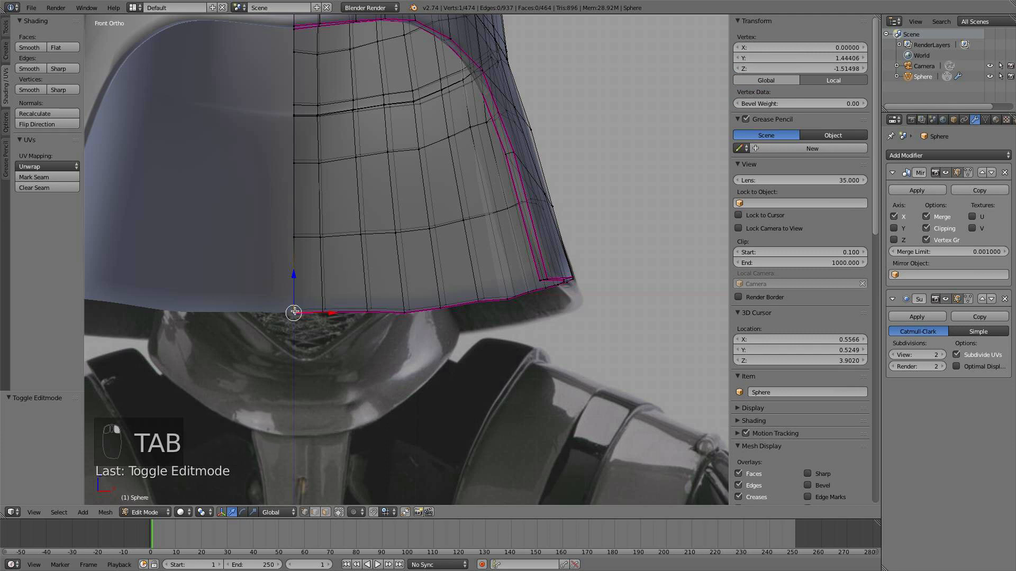
pyautogui.moveTo(299, 270); pyautogui.dragTo(409, 287)
pyautogui.rightClick(299, 281)
pyautogui.rightClick(406, 321)
pyautogui.scroll(7, 409, 288)
pyautogui.press('a')
pyautogui.press('Tab')
pyautogui.scroll(-4, 207, 242)
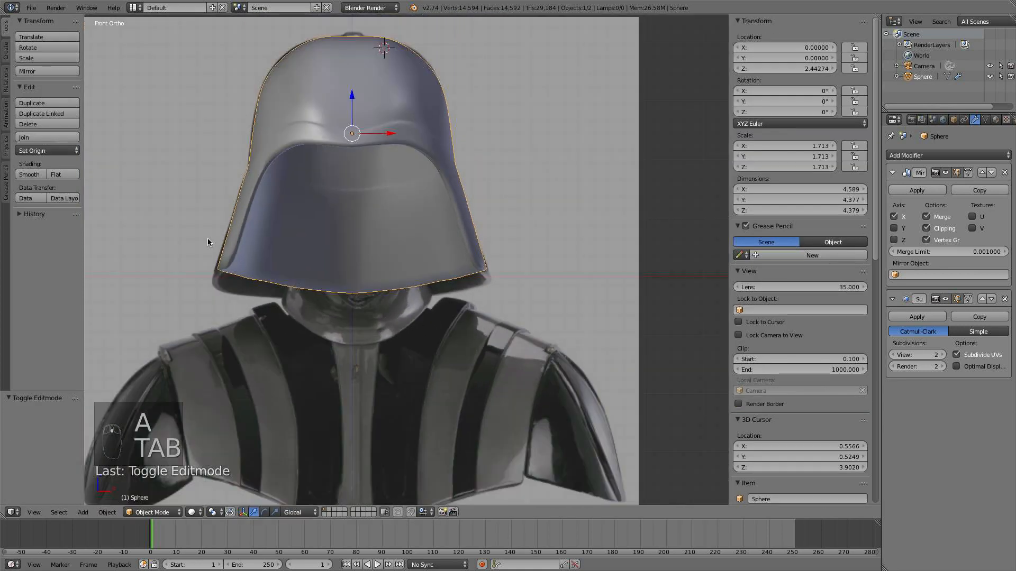
# Select the vertical face loop running beside the helmet's centre seam using face select in Edit Mode
pyautogui.scroll(-5, 422, 333)
pyautogui.moveTo(469, 333); pyautogui.dragTo(386, 331, button='middle')
pyautogui.scroll(4, 385, 332)
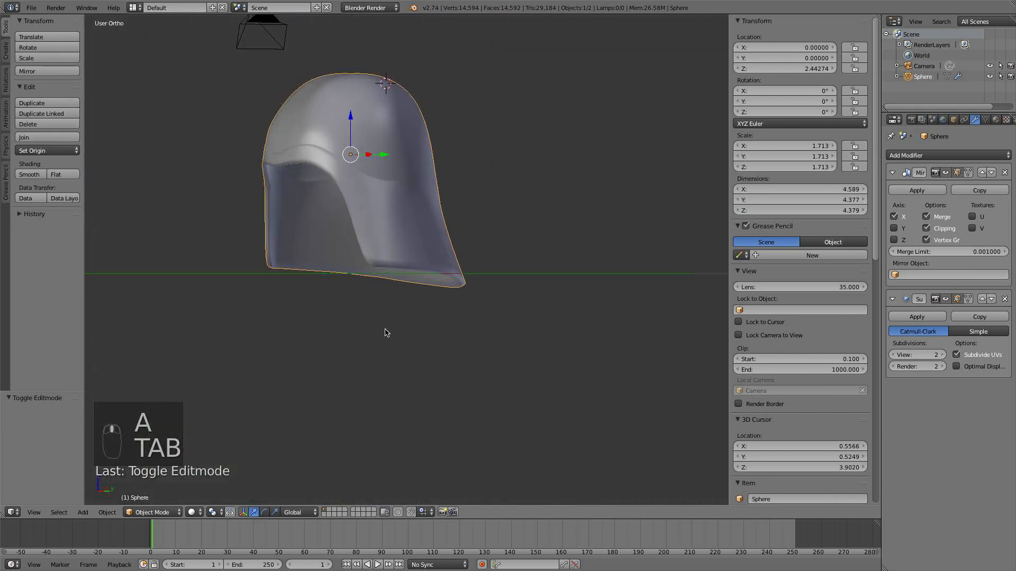
pyautogui.press('KP_1')
pyautogui.scroll(4, 344, 309)
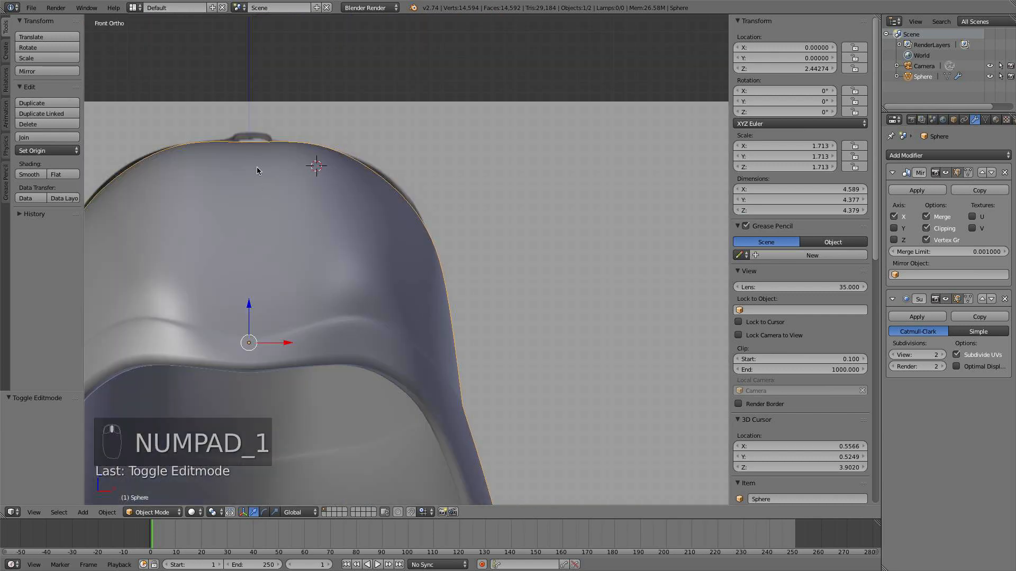
pyautogui.keyDown('shift'); pyautogui.moveTo(257, 169); pyautogui.dragTo(308, 148, button='middle'); pyautogui.keyUp('shift')
pyautogui.press('Tab')
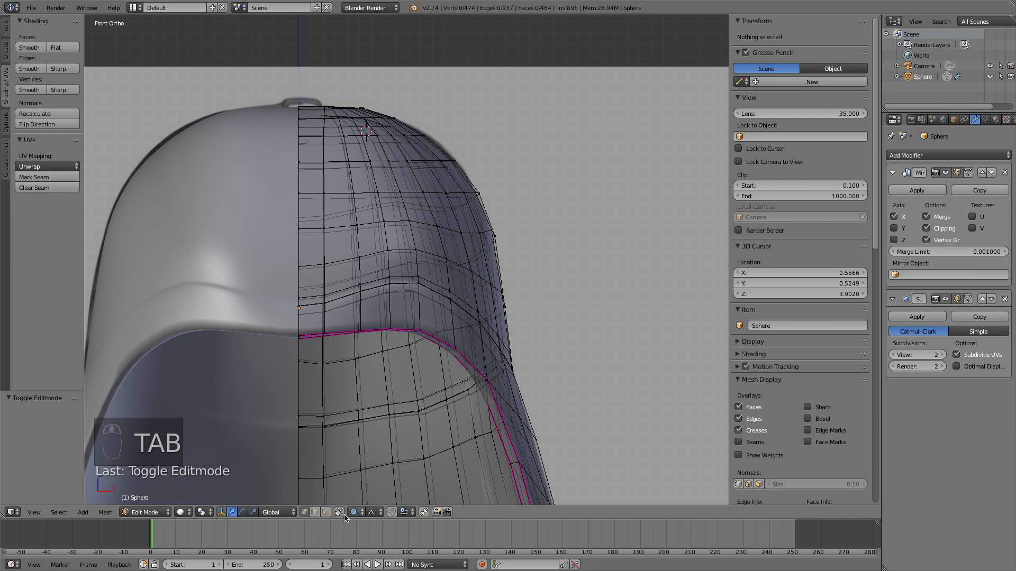
pyautogui.moveTo(415, 313); pyautogui.dragTo(438, 316, button='middle')
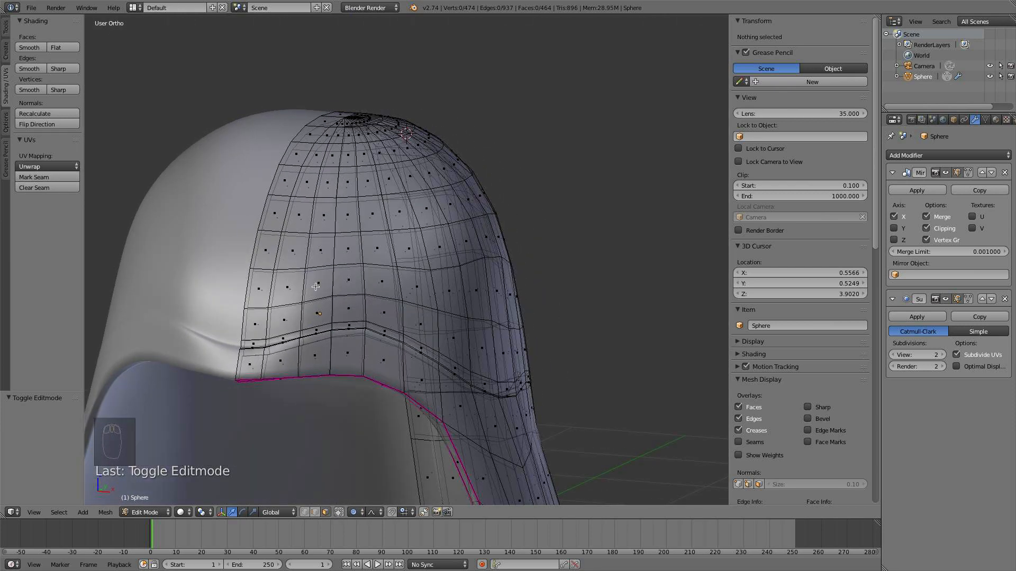
pyautogui.scroll(3, 269, 357)
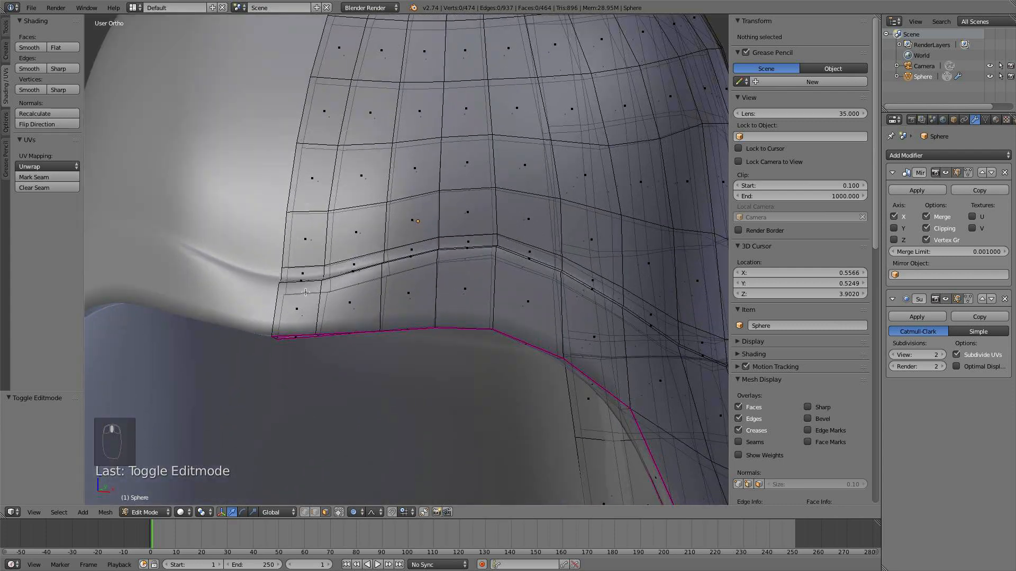
pyautogui.keyDown('alt'); pyautogui.rightClick(305, 292); pyautogui.keyUp('alt')
pyautogui.scroll(-4, 370, 200)
pyautogui.press('KP_1')
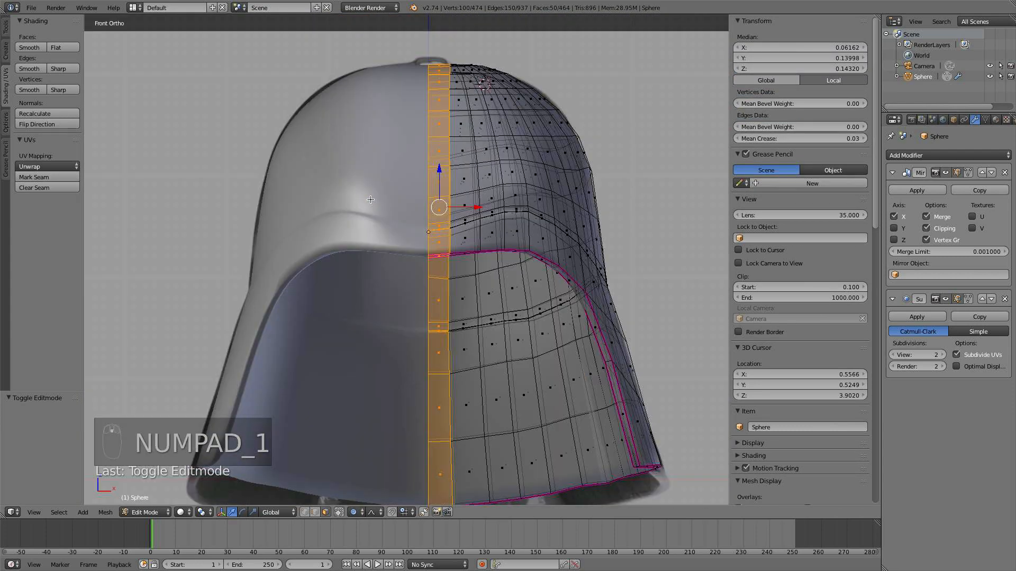
# Deselect the strip's inner-surface faces from the brow over the dome with Circle Select in wireframe side view
pyautogui.press('z')
pyautogui.scroll(5, 459, 178)
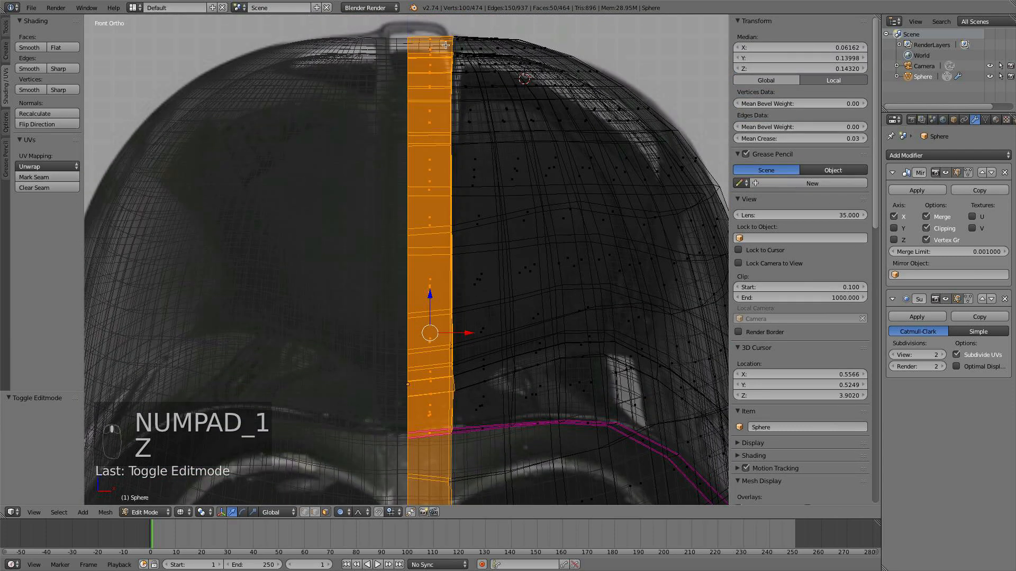
pyautogui.moveTo(520, 306); pyautogui.dragTo(455, 288, button='middle')
pyautogui.press('KP_3')
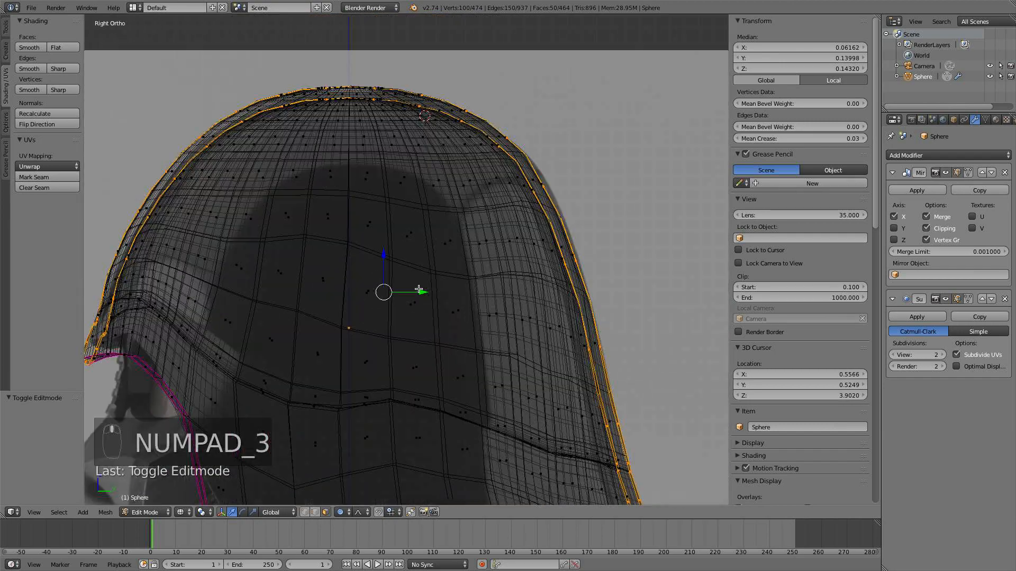
pyautogui.press('c')
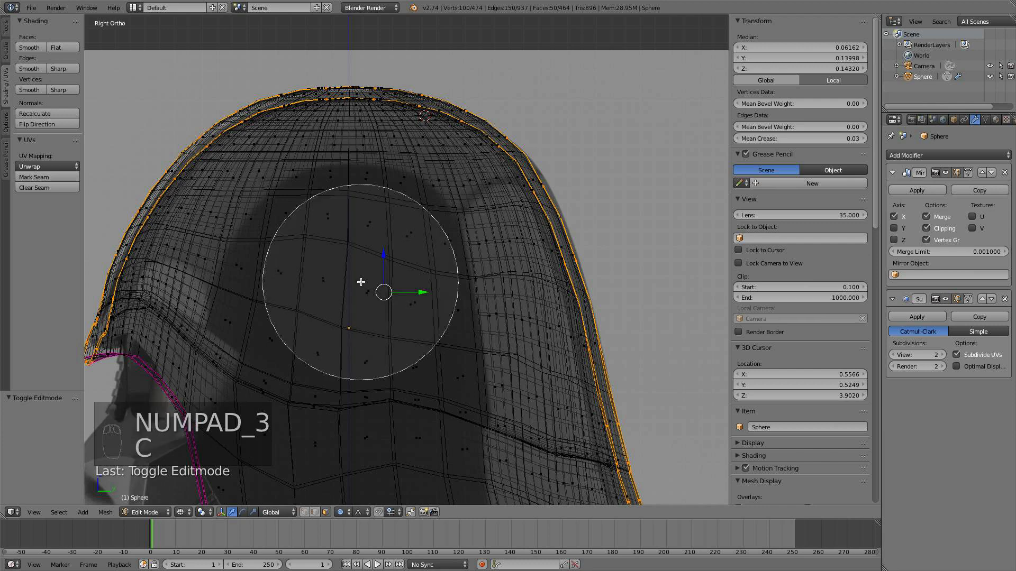
pyautogui.rightClick(273, 365)
pyautogui.keyDown('shift'); pyautogui.moveTo(274, 365); pyautogui.dragTo(351, 301, button='middle'); pyautogui.keyUp('shift')
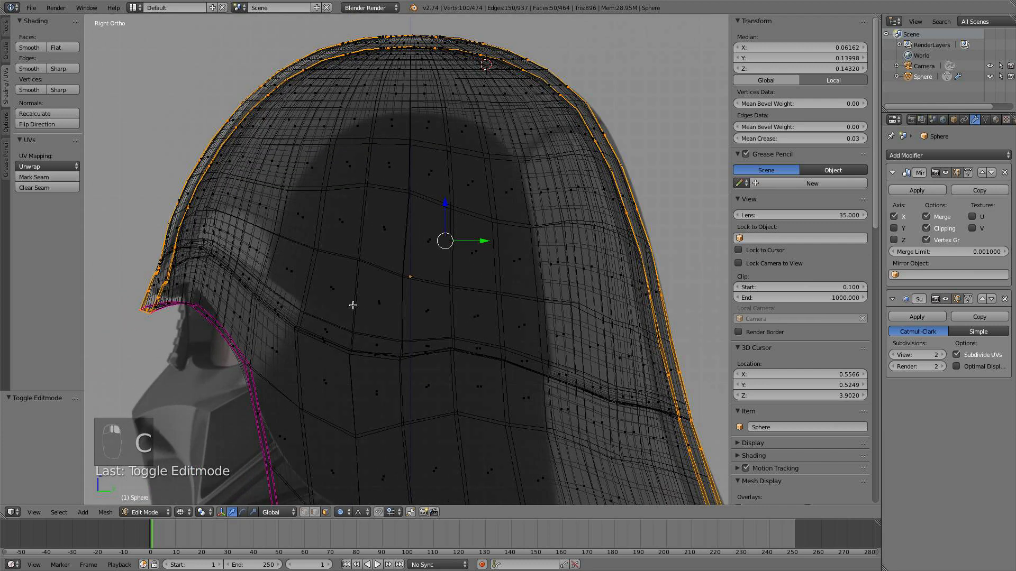
pyautogui.press('c')
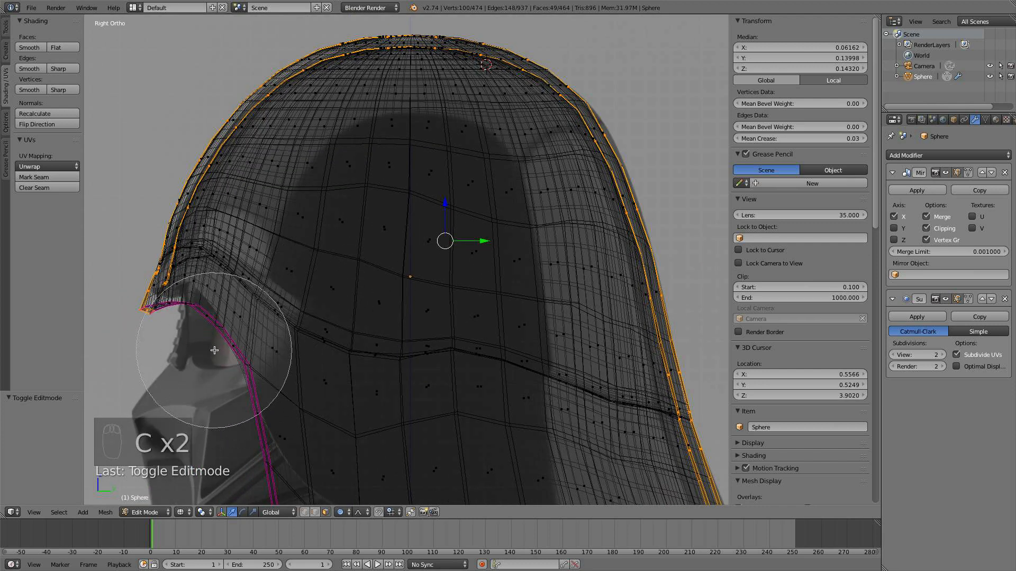
pyautogui.moveTo(212, 350)
pyautogui.mouseDown(button='middle')
pyautogui.moveTo(186, 310)
pyautogui.moveTo(233, 287)
pyautogui.moveTo(240, 249)
pyautogui.moveTo(329, 138)
pyautogui.moveTo(390, 118)
pyautogui.moveTo(422, 157)
pyautogui.moveTo(441, 130)
pyautogui.moveTo(433, 118)
pyautogui.moveTo(469, 125)
pyautogui.moveTo(519, 157)
pyautogui.moveTo(546, 221)
pyautogui.moveTo(539, 260)
pyautogui.mouseUp(button='middle')
pyautogui.rightClick(529, 279)
pyautogui.keyDown('shift'); pyautogui.moveTo(543, 300); pyautogui.dragTo(424, 131, button='middle'); pyautogui.keyUp('shift')
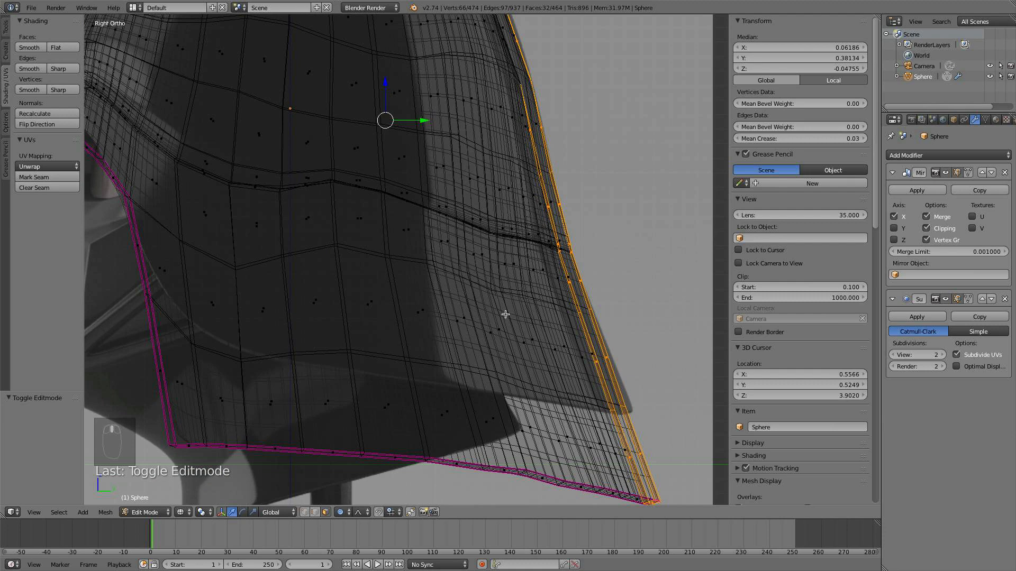
# Deselect the remaining inner-surface faces down the helmet's back, keeping only the outer strip selected
pyautogui.keyDown('shift'); pyautogui.moveTo(550, 370); pyautogui.dragTo(532, 311, button='middle'); pyautogui.keyUp('shift')
pyautogui.press('c')
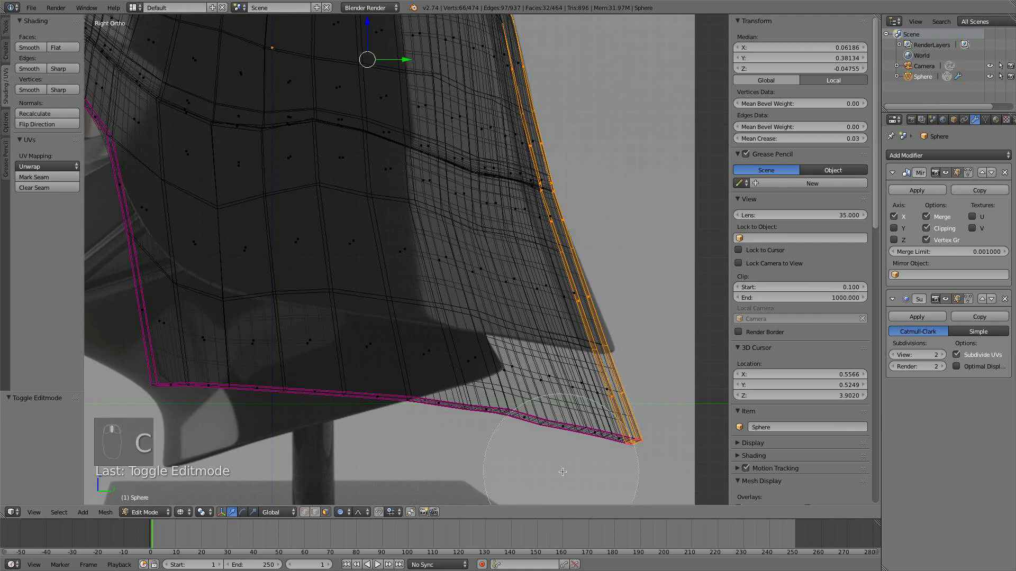
pyautogui.moveTo(558, 462)
pyautogui.mouseDown(button='middle')
pyautogui.moveTo(517, 420)
pyautogui.moveTo(510, 363)
pyautogui.moveTo(487, 322)
pyautogui.moveTo(461, 154)
pyautogui.mouseUp(button='middle')
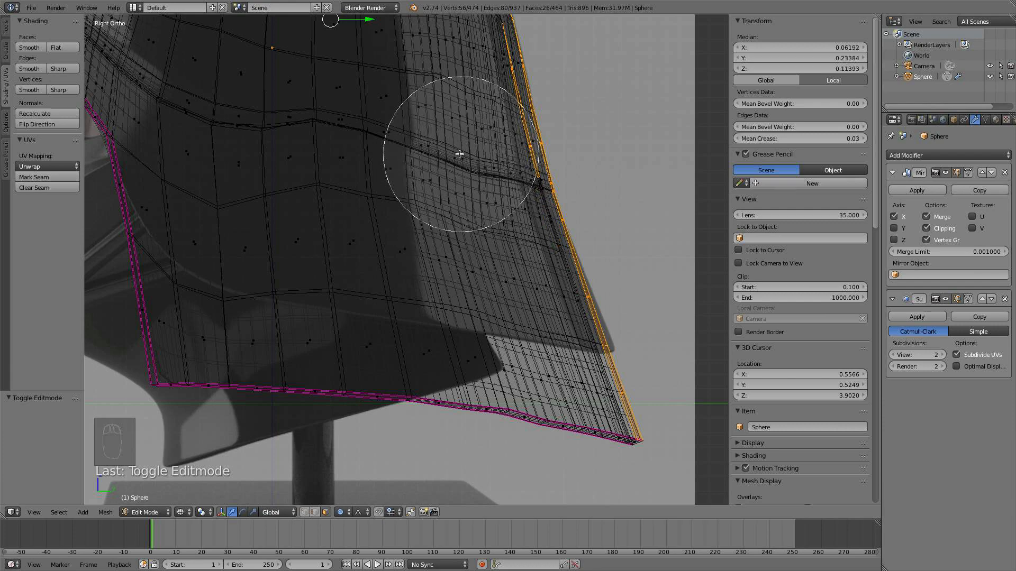
pyautogui.rightClick(457, 152)
pyautogui.press('c')
pyautogui.middleClick(450, 96)
pyautogui.rightClick(444, 93)
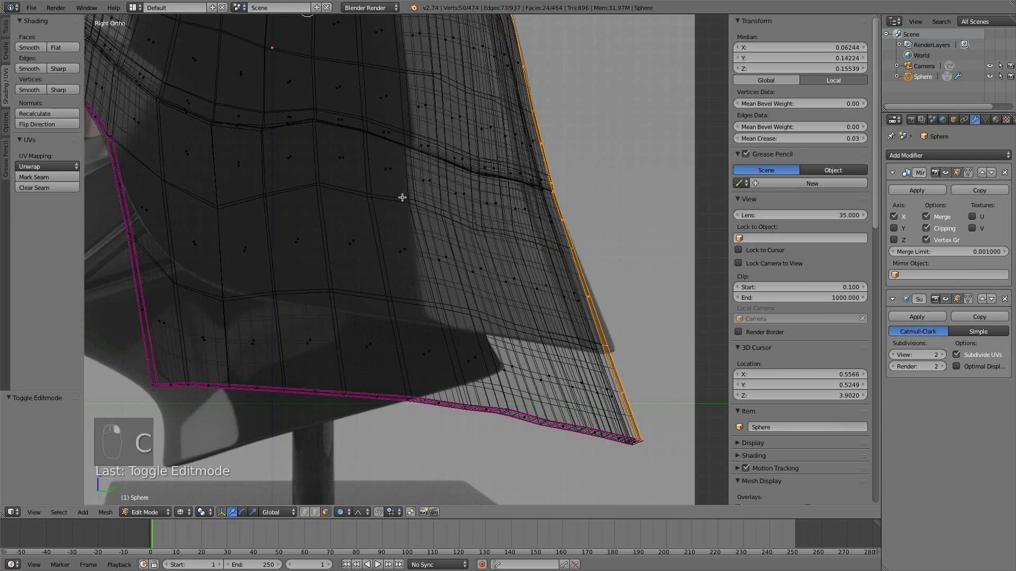
# Extrude the outer centre strip, disable proportional editing, and raise the new faces about 0.084 along Z
pyautogui.scroll(-5, 402, 197)
pyautogui.moveTo(402, 197); pyautogui.dragTo(505, 232, button='middle')
pyautogui.press('KP_1')
pyautogui.scroll(4, 455, 248)
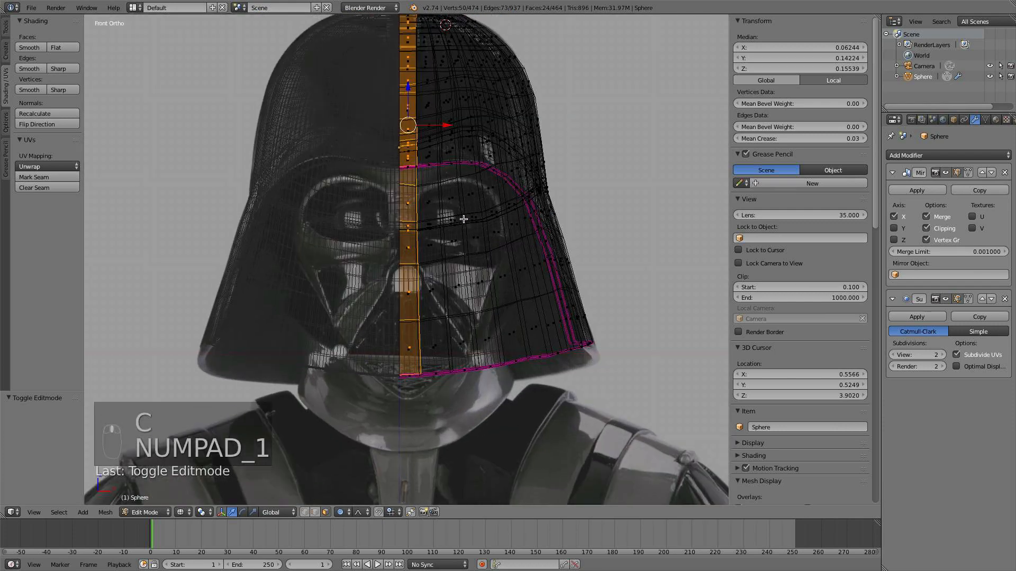
pyautogui.press('e')
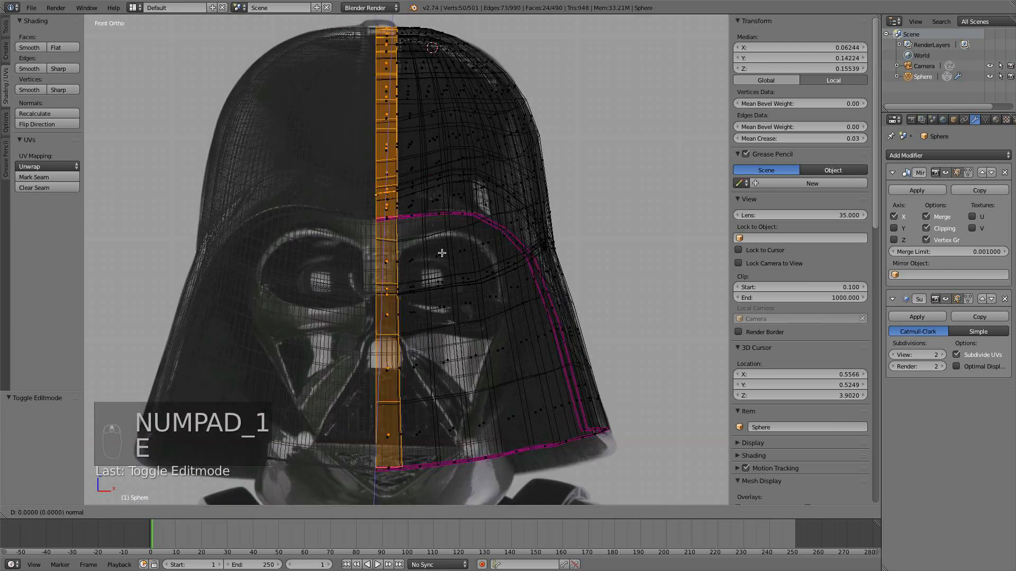
pyautogui.click(441, 253)
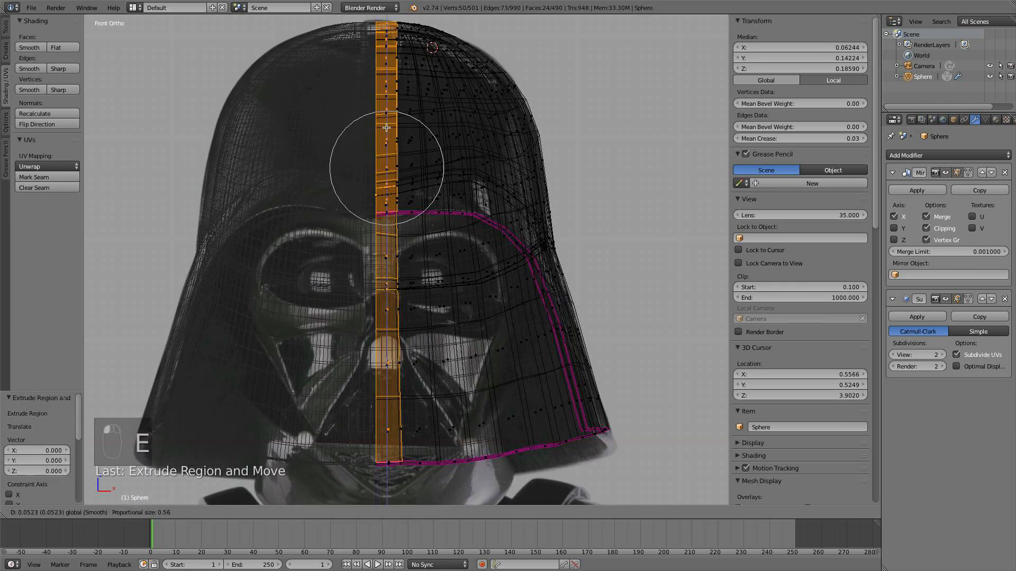
pyautogui.press('o')
pyautogui.moveTo(386, 128); pyautogui.dragTo(383, 118)
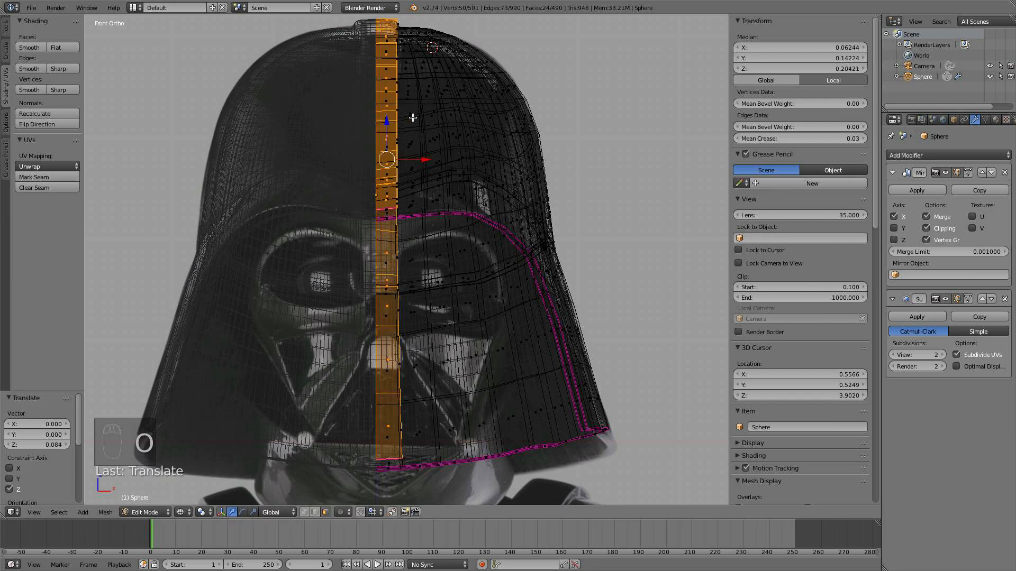
# Return to solid shading in Object Mode and examine the raised centre ridge and its front end at the brow
pyautogui.press('z')
pyautogui.press('a')
pyautogui.press('Tab')
pyautogui.scroll(-3, 413, 132)
pyautogui.moveTo(413, 132)
pyautogui.mouseDown(button='middle')
pyautogui.moveTo(394, 135)
pyautogui.moveTo(349, 179)
pyautogui.mouseUp(button='middle')
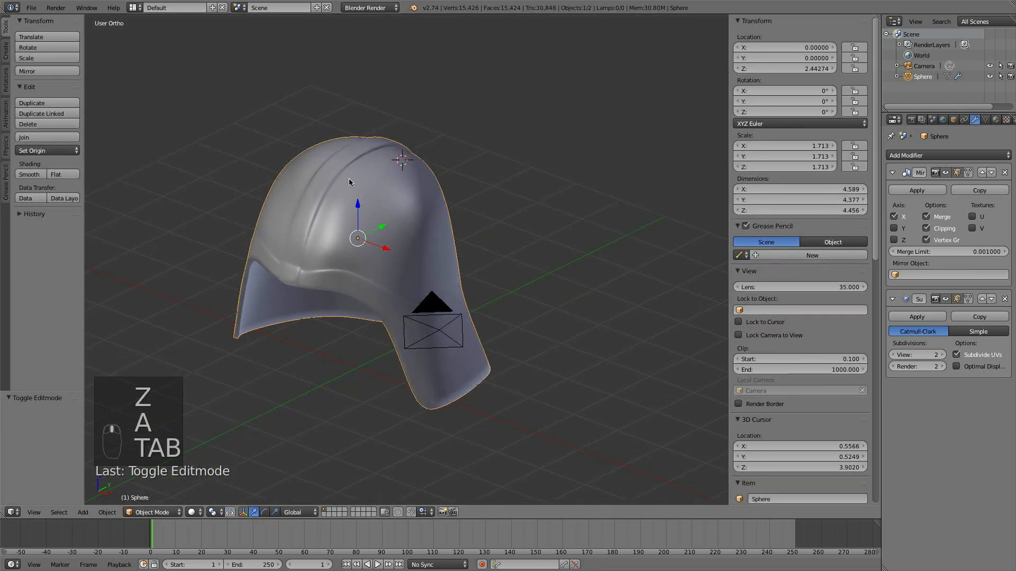
pyautogui.scroll(4, 277, 267)
pyautogui.scroll(3, 431, 313)
pyautogui.keyDown('shift'); pyautogui.moveTo(280, 207); pyautogui.dragTo(530, 89, button='middle'); pyautogui.keyUp('shift')
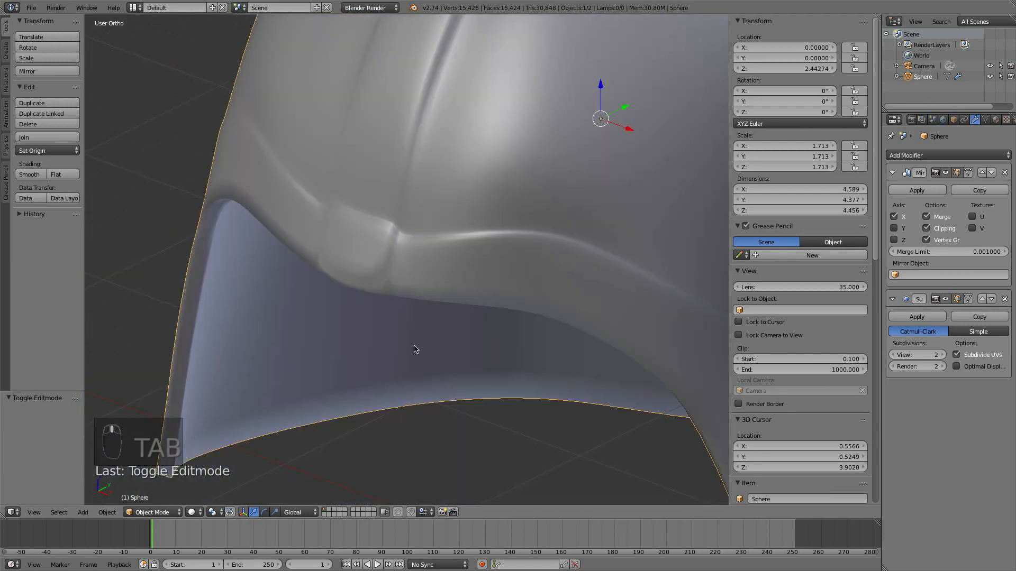
# Edge-slide the centre ridge's creased front edge fully down to the brow rim, factor -1, and move it about -0.051 along Y
pyautogui.moveTo(414, 349); pyautogui.dragTo(404, 288, button='middle')
pyautogui.press('Tab')
pyautogui.keyDown('shift'); pyautogui.moveTo(414, 145); pyautogui.dragTo(431, 281, button='middle'); pyautogui.keyUp('shift')
pyautogui.scroll(3, 430, 283)
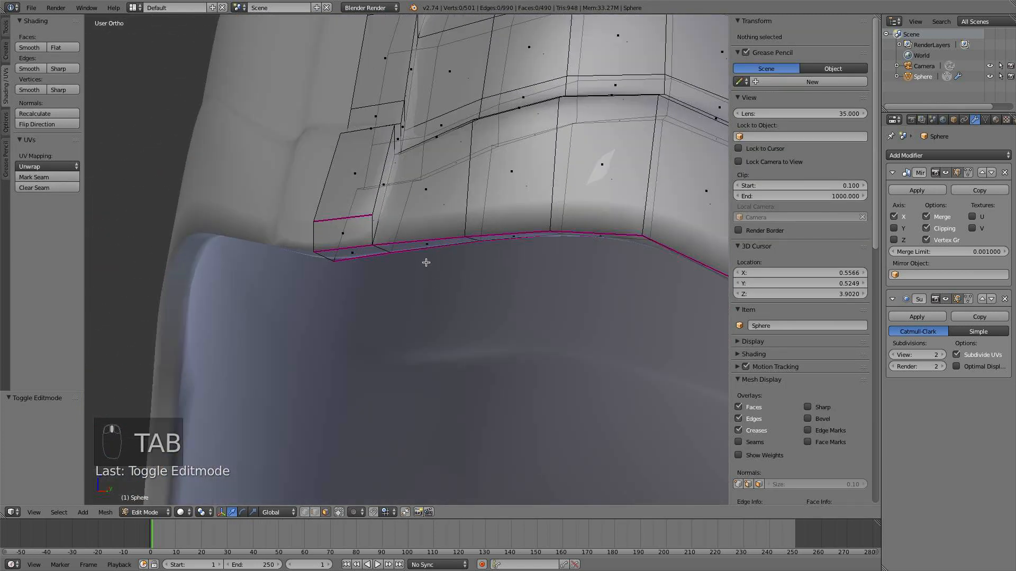
pyautogui.click(325, 513)
pyautogui.rightClick(377, 218)
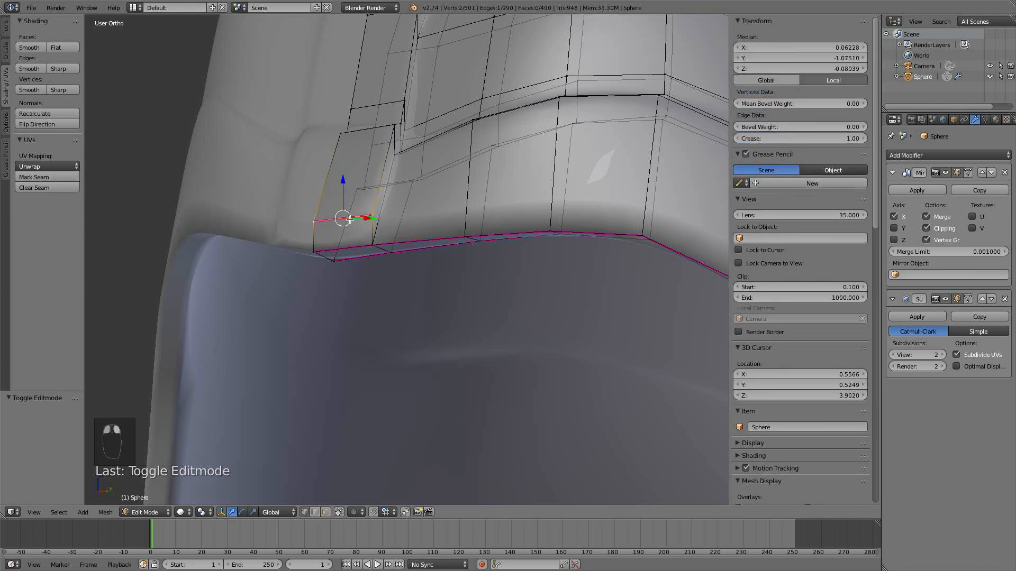
pyautogui.press('g')
pyautogui.press('g')
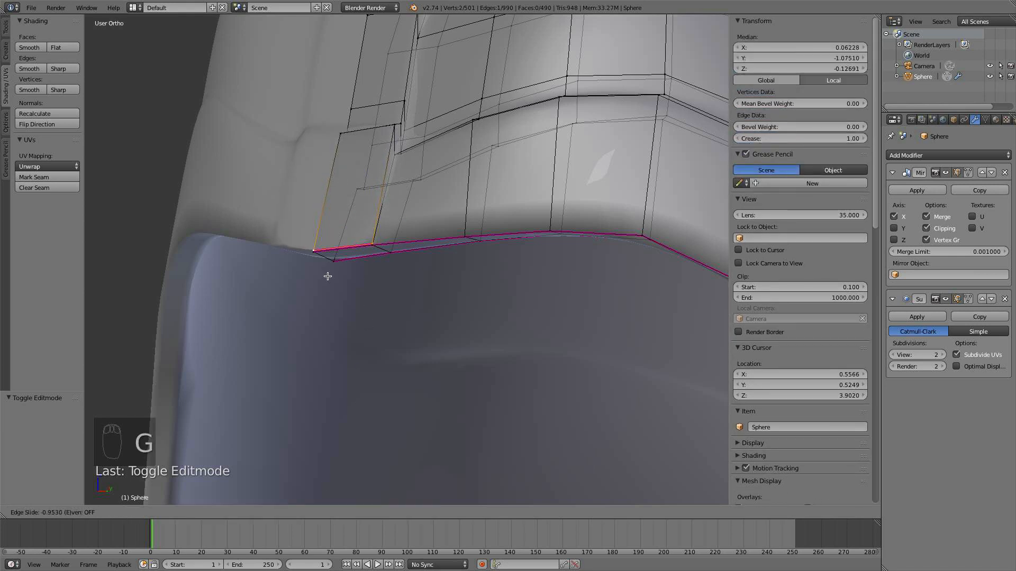
pyautogui.click(325, 279)
pyautogui.moveTo(329, 272); pyautogui.dragTo(349, 255, button='middle')
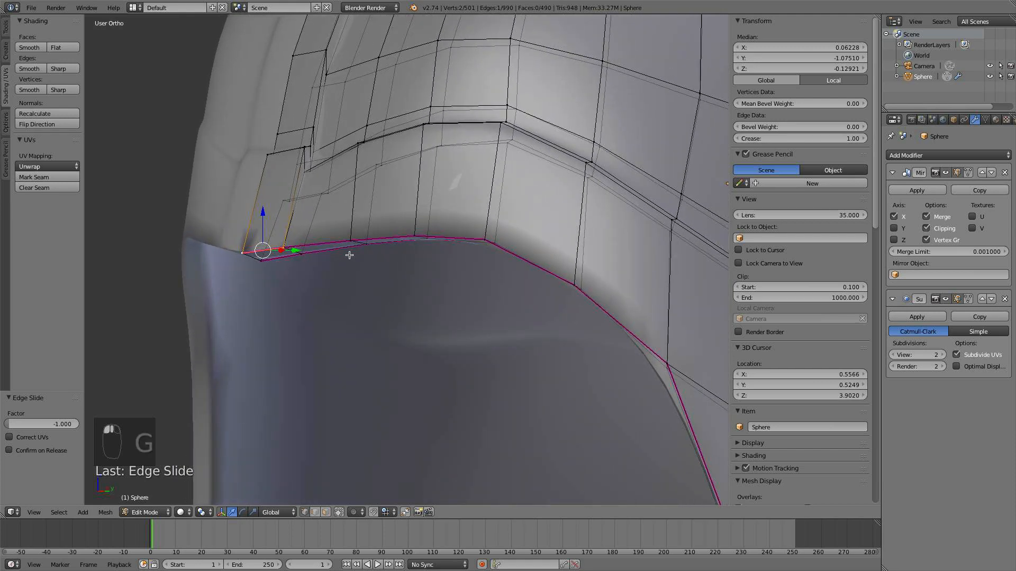
pyautogui.moveTo(295, 252); pyautogui.dragTo(284, 250)
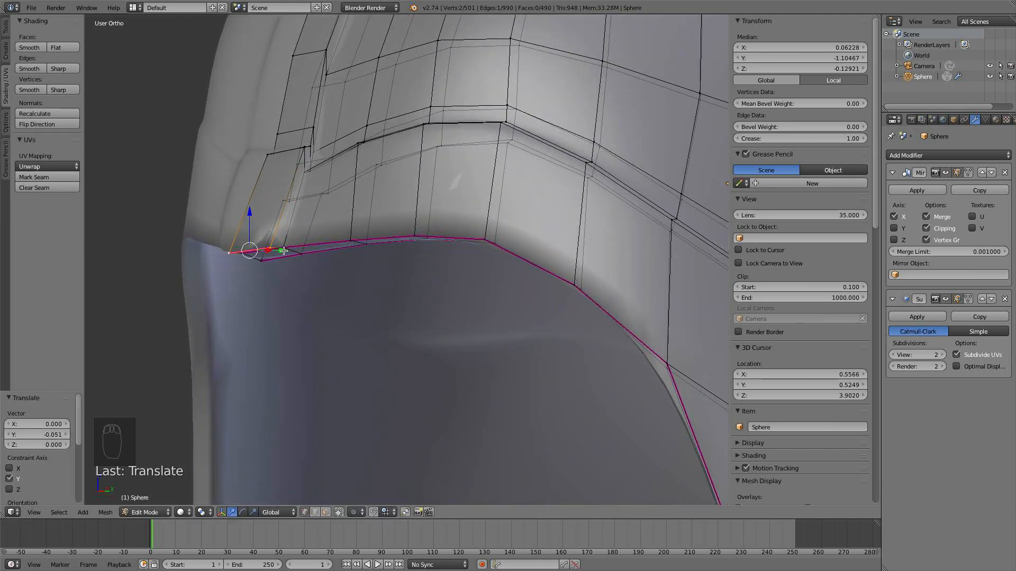
# Edge-slide the ridge's first cross edge above the brow rim toward the rim by a factor of about -0.186
pyautogui.moveTo(256, 213); pyautogui.dragTo(293, 283, button='middle')
pyautogui.rightClick(260, 246)
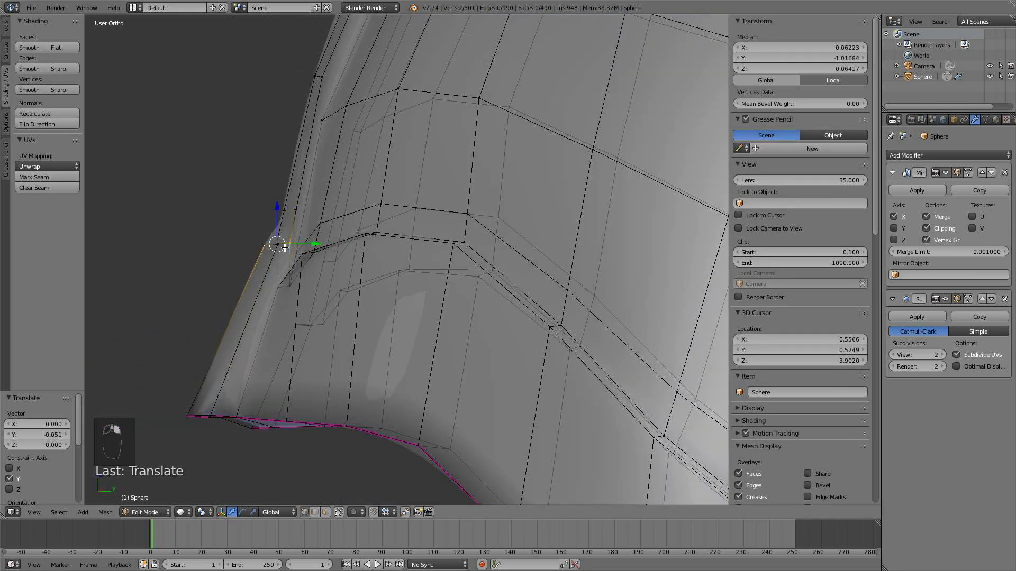
pyautogui.rightClick(284, 248)
pyautogui.moveTo(285, 248); pyautogui.dragTo(325, 284, button='middle')
pyautogui.rightClick(304, 249)
pyautogui.press('g')
pyautogui.press('g')
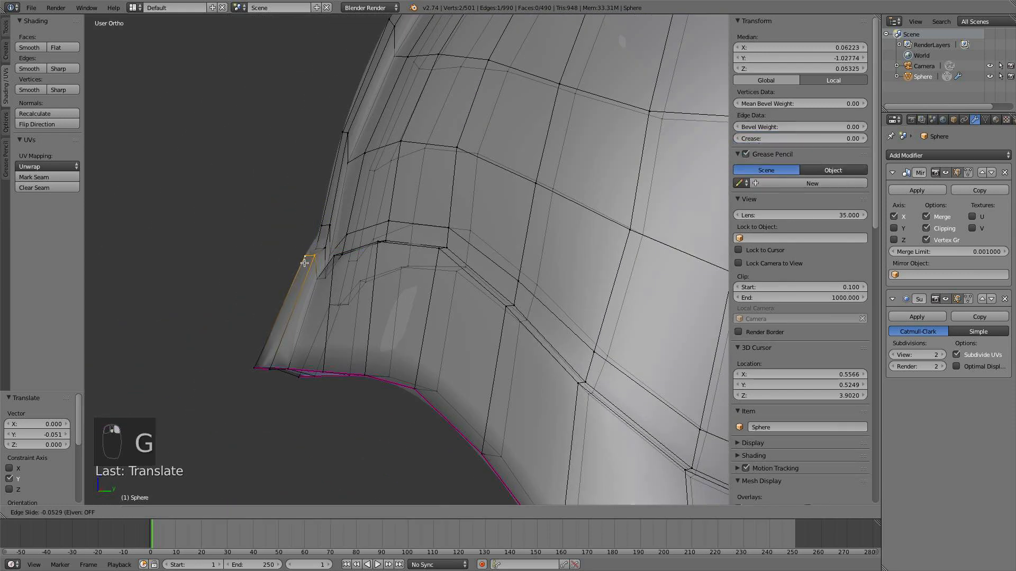
pyautogui.click(302, 271)
# Edge-slide the second cross edge of the ridge above the brow toward the first one, factor about -0.529
pyautogui.moveTo(322, 249); pyautogui.dragTo(371, 253, button='middle')
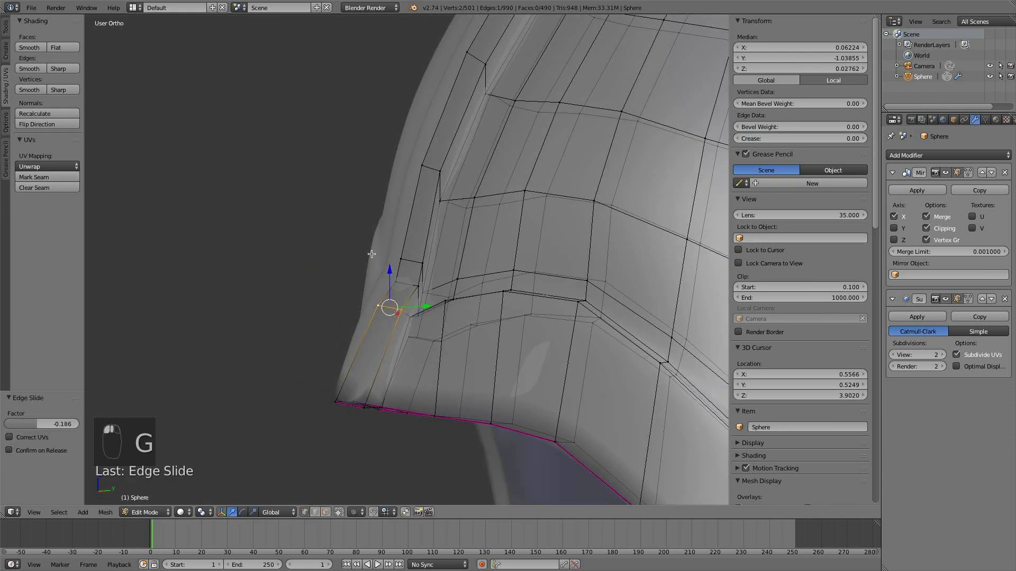
pyautogui.rightClick(418, 293)
pyautogui.keyDown('shift'); pyautogui.rightClick(408, 289); pyautogui.keyUp('shift')
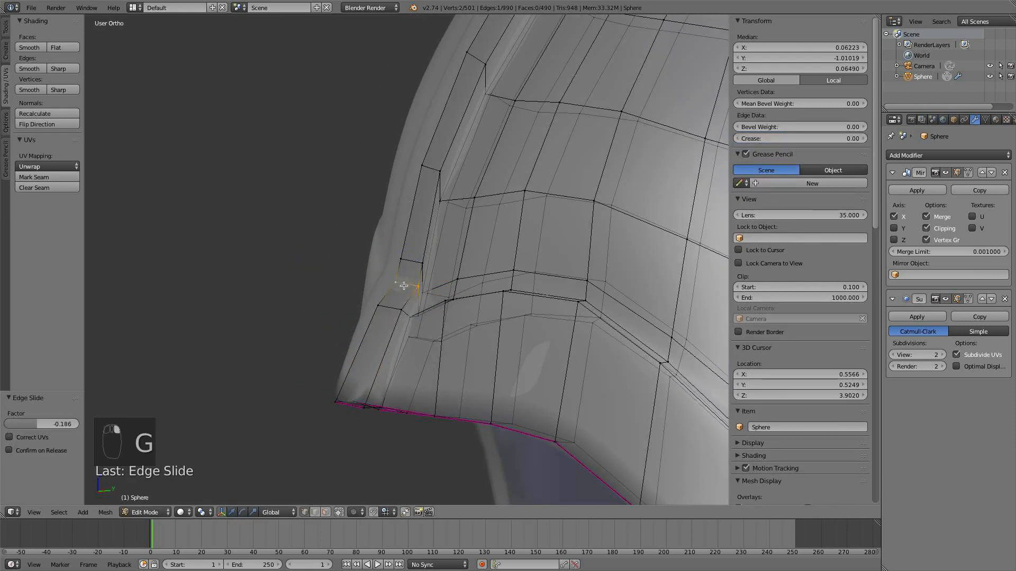
pyautogui.press('g')
pyautogui.press('g')
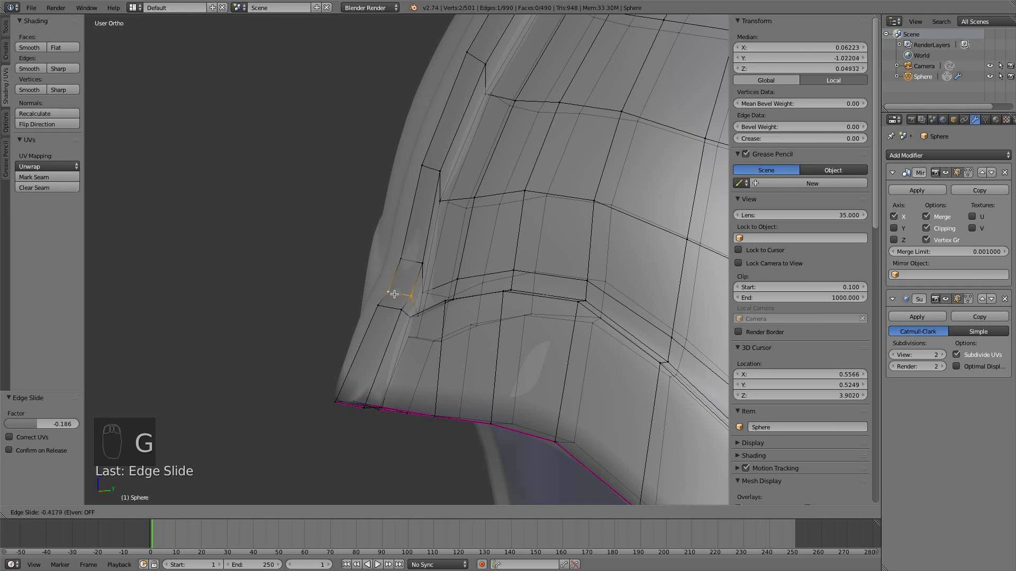
pyautogui.click(394, 296)
# Edge-slide the third cross edge of the ridge down close to the second, factor about 0.804
pyautogui.rightClick(420, 265)
pyautogui.keyDown('shift'); pyautogui.rightClick(403, 259); pyautogui.keyUp('shift')
pyautogui.keyDown('shift'); pyautogui.moveTo(431, 312); pyautogui.dragTo(444, 234, button='middle'); pyautogui.keyUp('shift')
pyautogui.scroll(3, 438, 207)
pyautogui.press('g')
pyautogui.press('g')
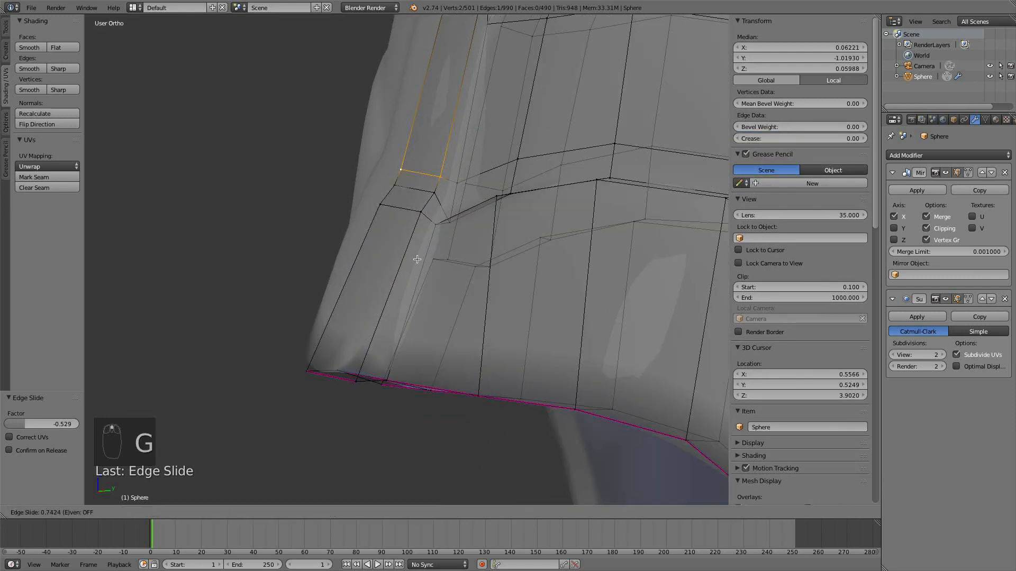
pyautogui.click(416, 266)
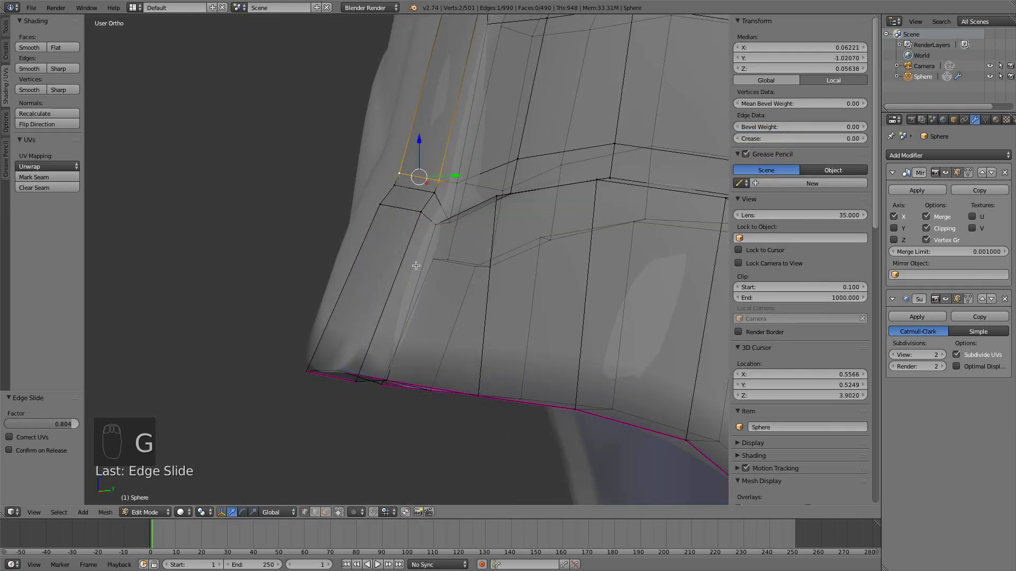
# Move the vertex at the ridge's base near the brow slightly upward, clear the selection and return to Object Mode
pyautogui.rightClick(447, 219)
pyautogui.moveTo(476, 230); pyautogui.dragTo(470, 261, button='middle')
pyautogui.scroll(1, 470, 261)
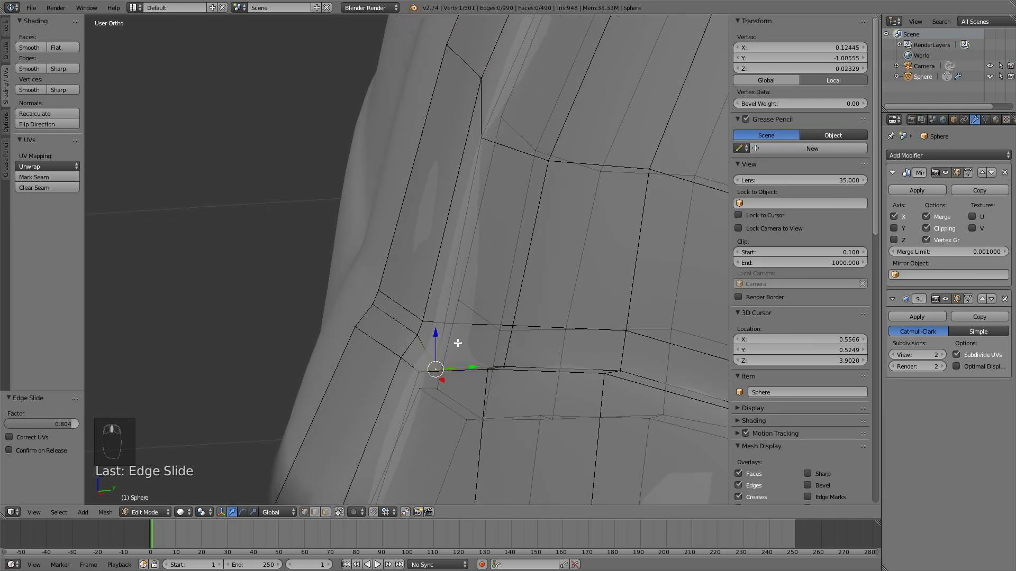
pyautogui.moveTo(458, 343); pyautogui.dragTo(453, 329, button='middle')
pyautogui.press('g')
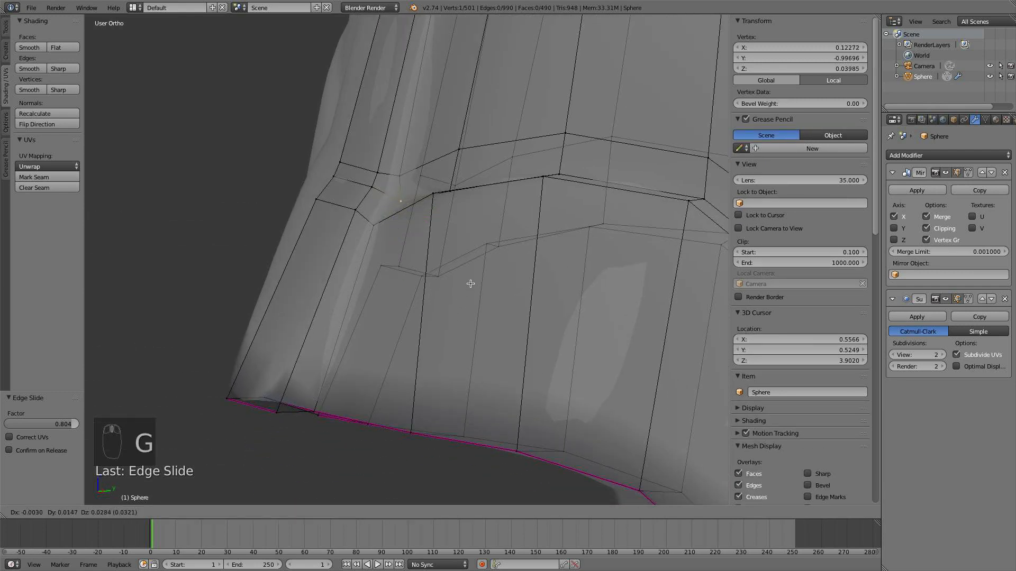
pyautogui.click(464, 291)
pyautogui.scroll(-2, 464, 291)
pyautogui.press('a')
pyautogui.press('Tab')
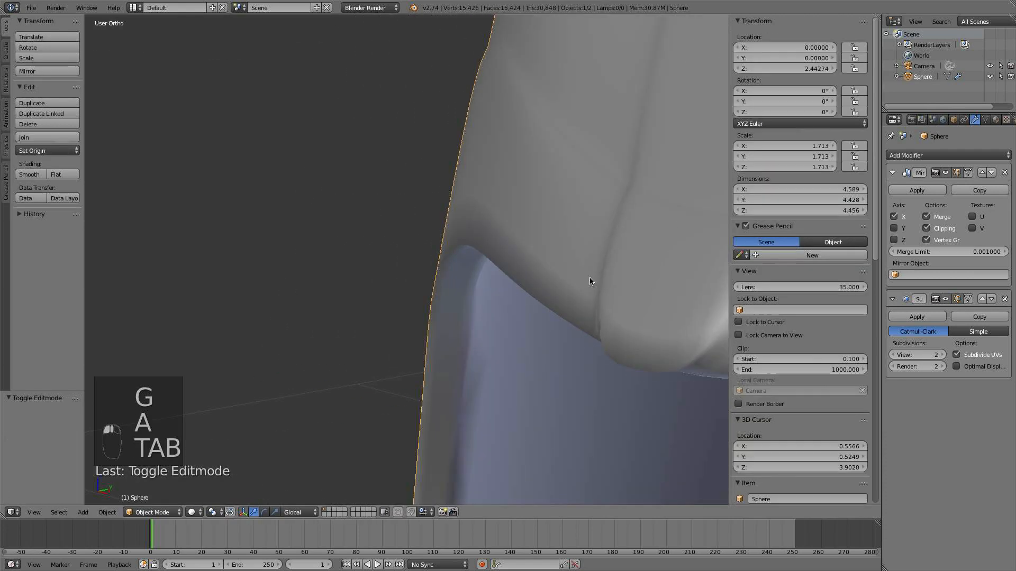
# Set the crease of the short brow-rim edge beside the ridge's front end to 1.00 and check it in Object Mode
pyautogui.scroll(-2, 534, 284)
pyautogui.press('Tab')
pyautogui.scroll(6, 535, 284)
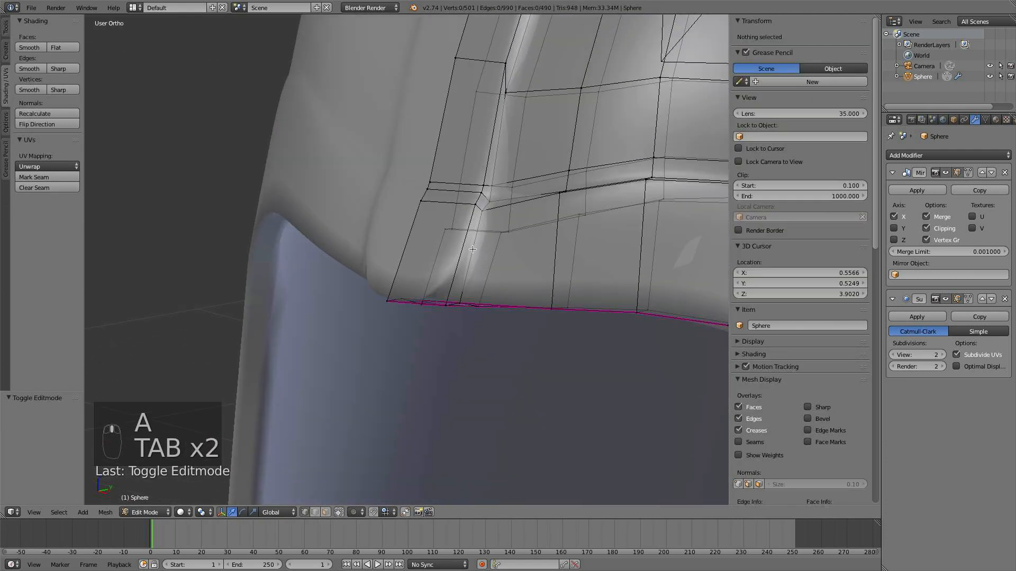
pyautogui.rightClick(367, 189)
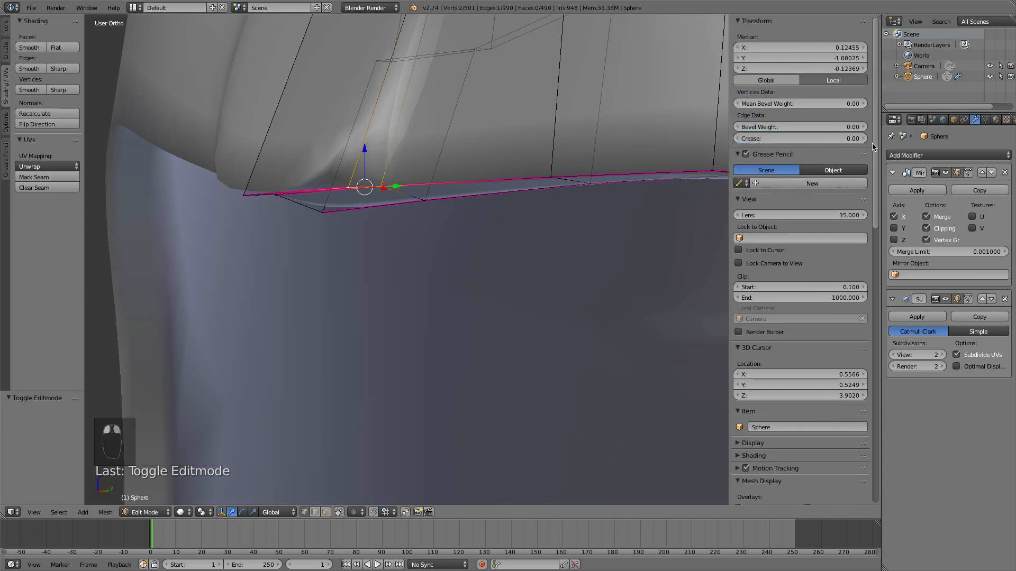
pyautogui.moveTo(760, 138); pyautogui.dragTo(805, 138)
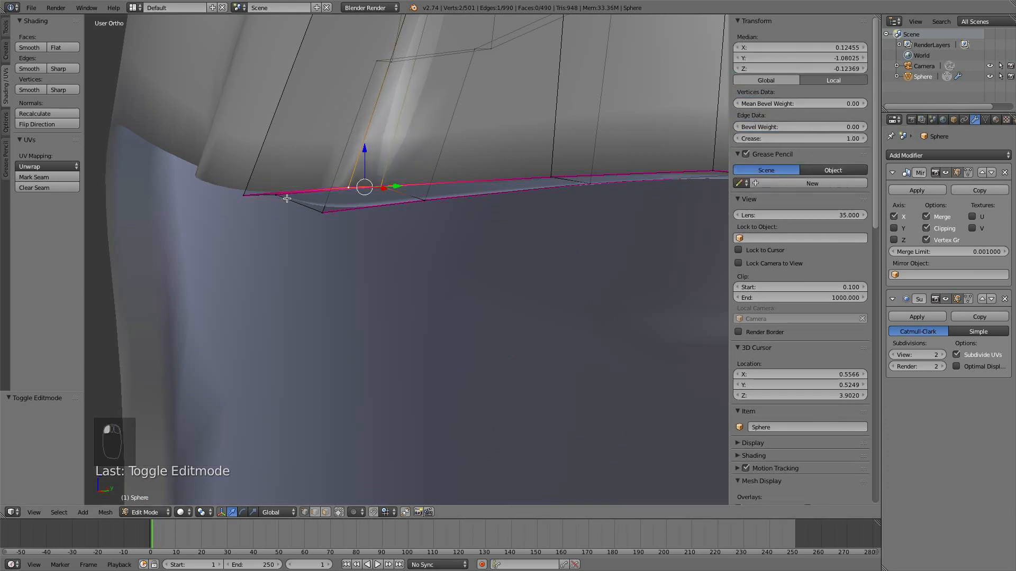
pyautogui.scroll(-3, 291, 199)
pyautogui.keyDown('shift'); pyautogui.moveTo(309, 223); pyautogui.dragTo(328, 276, button='middle'); pyautogui.keyUp('shift')
pyautogui.scroll(3, 316, 291)
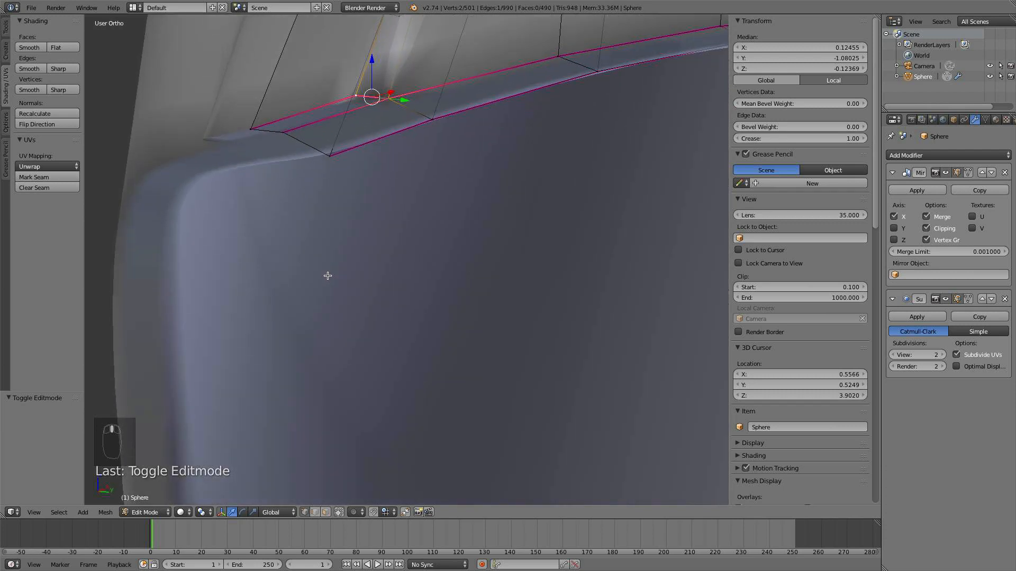
pyautogui.press('a')
pyautogui.press('Tab')
pyautogui.moveTo(261, 136); pyautogui.dragTo(357, 189, button='middle')
# Select the edge loop along the base of the centre ridge's side and set its mean crease to 1.00
pyautogui.press('Tab')
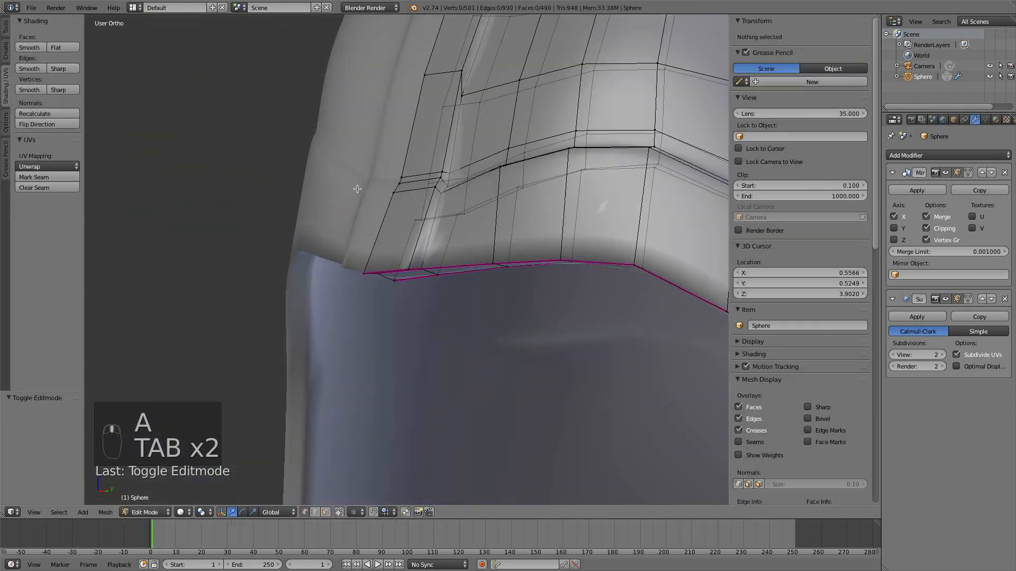
pyautogui.keyDown('alt'); pyautogui.rightClick(449, 179); pyautogui.keyUp('alt')
pyautogui.scroll(-4, 450, 205)
pyautogui.keyDown('shift'); pyautogui.moveTo(451, 206); pyautogui.dragTo(411, 332, button='middle'); pyautogui.keyUp('shift')
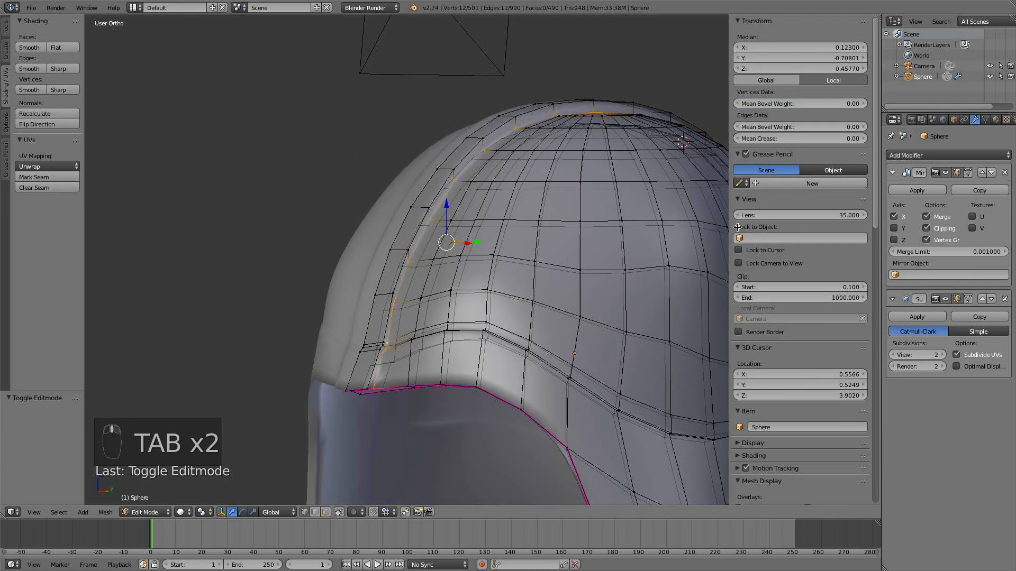
pyautogui.moveTo(769, 138); pyautogui.dragTo(863, 138)
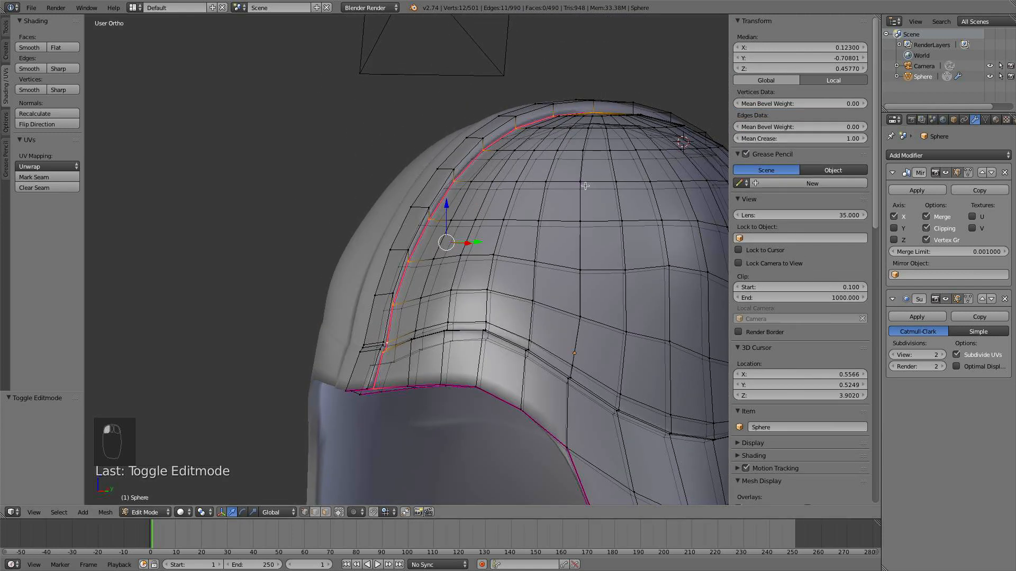
# Set the mean crease of the ridge's upper outer edge loop to 1.00 and return to Object Mode in right side view
pyautogui.keyDown('alt'); pyautogui.keyDown('shift'); pyautogui.rightClick(434, 195); pyautogui.keyUp('shift'); pyautogui.keyUp('alt')
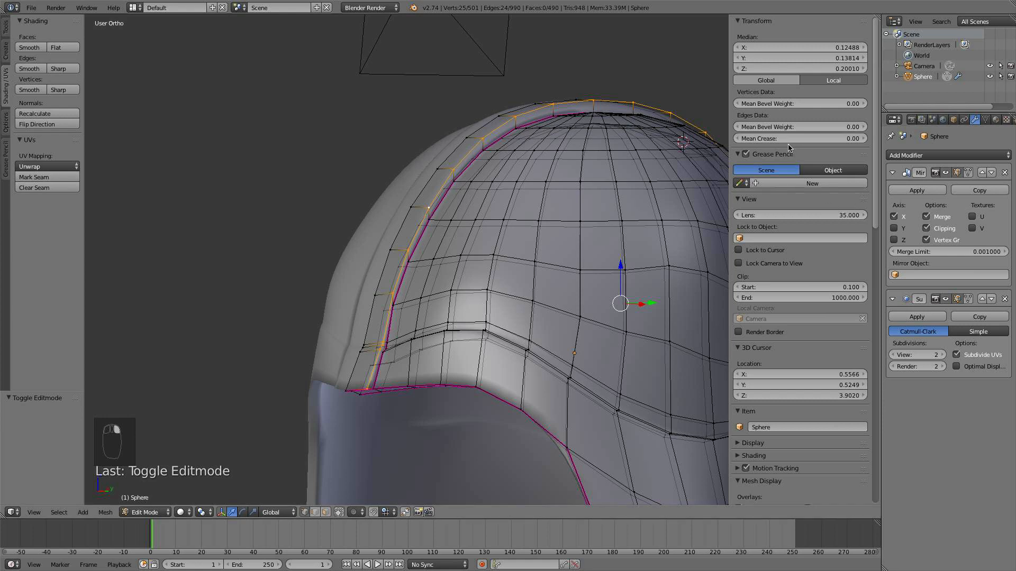
pyautogui.moveTo(790, 138); pyautogui.dragTo(863, 138)
pyautogui.press('a')
pyautogui.press('Tab')
pyautogui.scroll(-4, 385, 201)
pyautogui.moveTo(387, 202); pyautogui.dragTo(430, 246, button='middle')
pyautogui.press('KP_3')
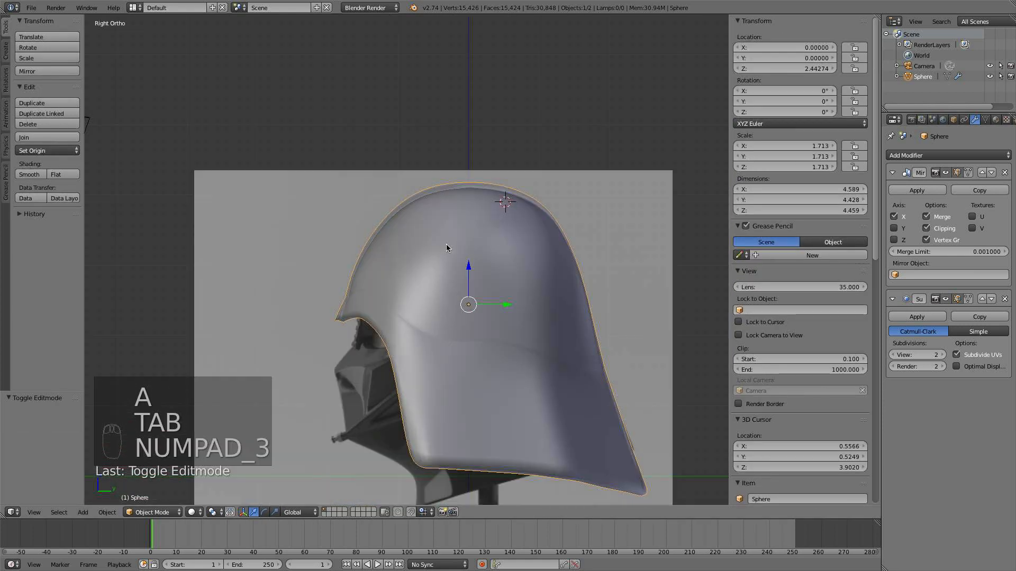
# Select the whole face loop along the centre ridge in Edit Mode with face selection
pyautogui.scroll(4, 475, 217)
pyautogui.keyDown('shift'); pyautogui.moveTo(475, 217); pyautogui.dragTo(389, 286, button='middle'); pyautogui.keyUp('shift')
pyautogui.scroll(3, 388, 269)
pyautogui.press('Tab')
pyautogui.keyDown('shift'); pyautogui.moveTo(449, 169); pyautogui.dragTo(371, 281, button='middle'); pyautogui.keyUp('shift')
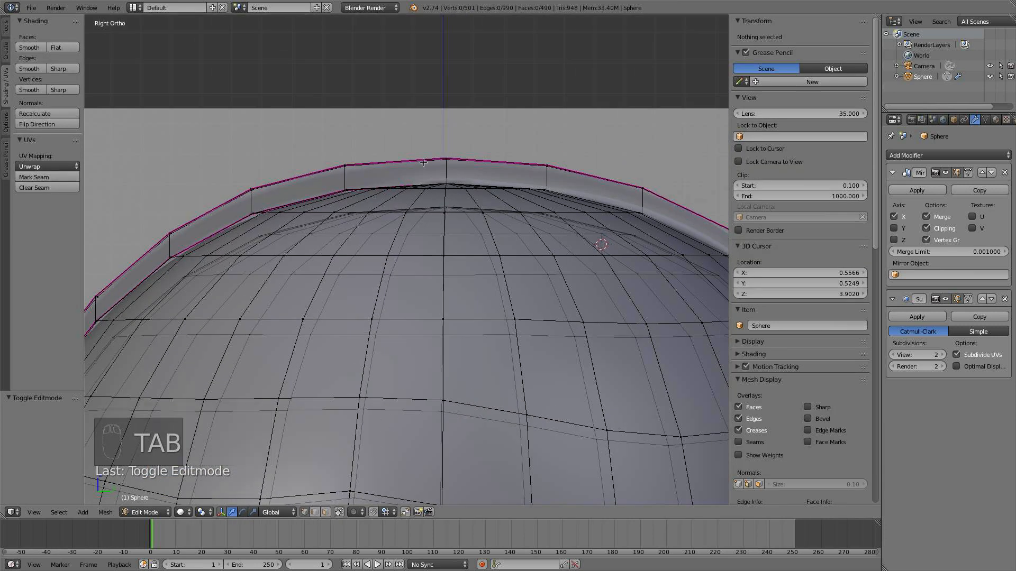
pyautogui.click(325, 512)
pyautogui.keyDown('alt'); pyautogui.rightClick(455, 150); pyautogui.keyUp('alt')
pyautogui.keyDown('alt'); pyautogui.rightClick(451, 147); pyautogui.keyUp('alt')
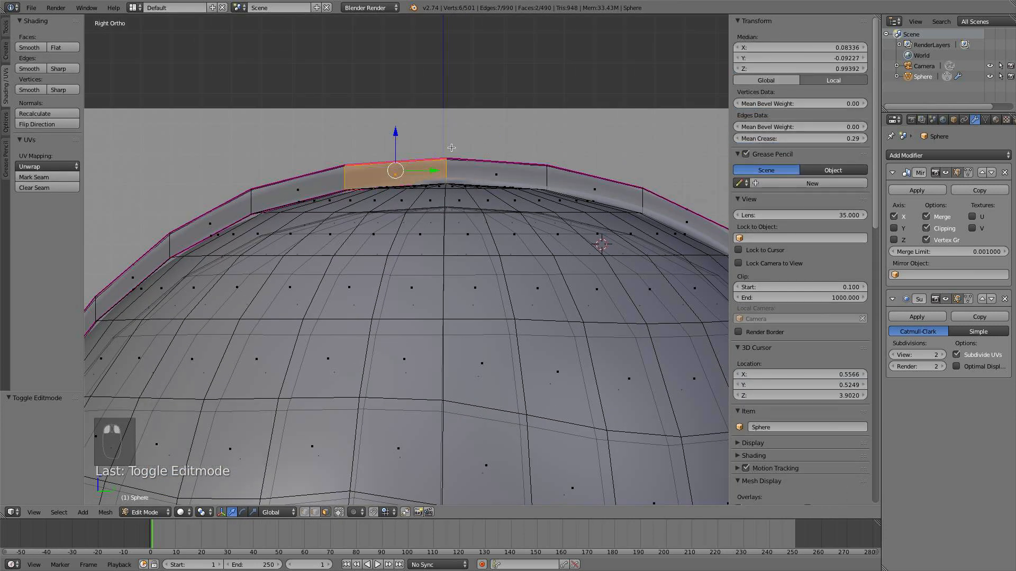
pyautogui.keyDown('alt'); pyautogui.rightClick(452, 146); pyautogui.keyUp('alt')
pyautogui.moveTo(452, 146); pyautogui.dragTo(451, 166, button='middle')
pyautogui.keyDown('alt'); pyautogui.rightClick(451, 166); pyautogui.keyUp('alt')
# Deselect the loop's inner-surface faces around the brow and front of the dome with Circle Select in right side view
pyautogui.press('KP_2')
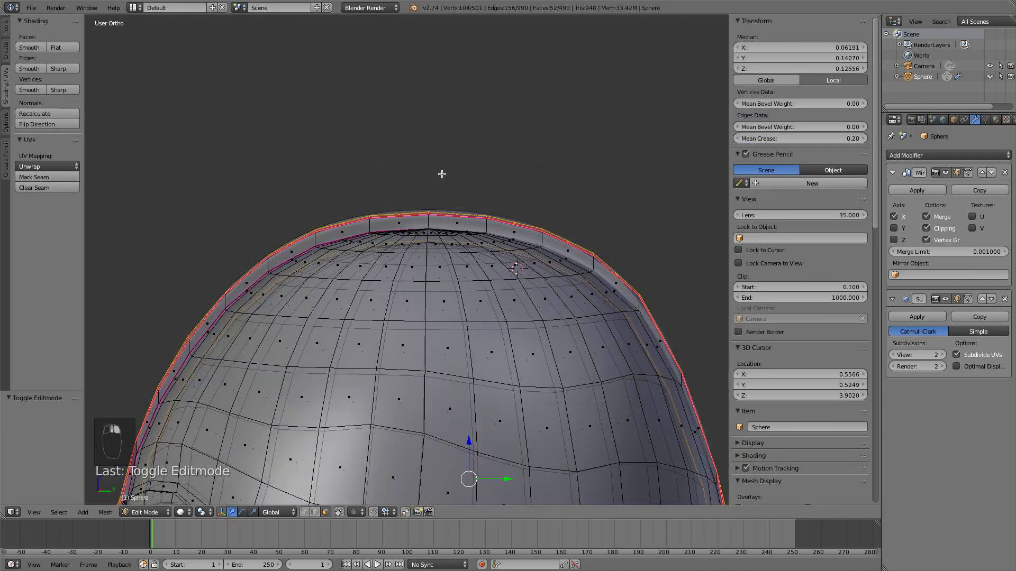
pyautogui.press('KP_1')
pyautogui.press('KP_3')
pyautogui.scroll(-4, 449, 175)
pyautogui.keyDown('shift'); pyautogui.moveTo(450, 315); pyautogui.dragTo(445, 146, button='middle'); pyautogui.keyUp('shift')
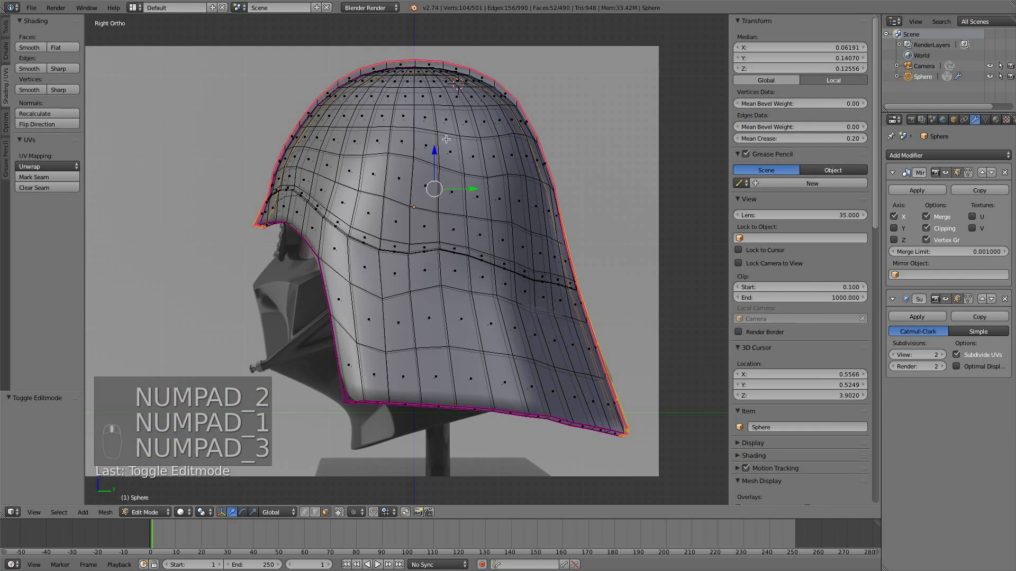
pyautogui.scroll(2, 444, 144)
pyautogui.press('c')
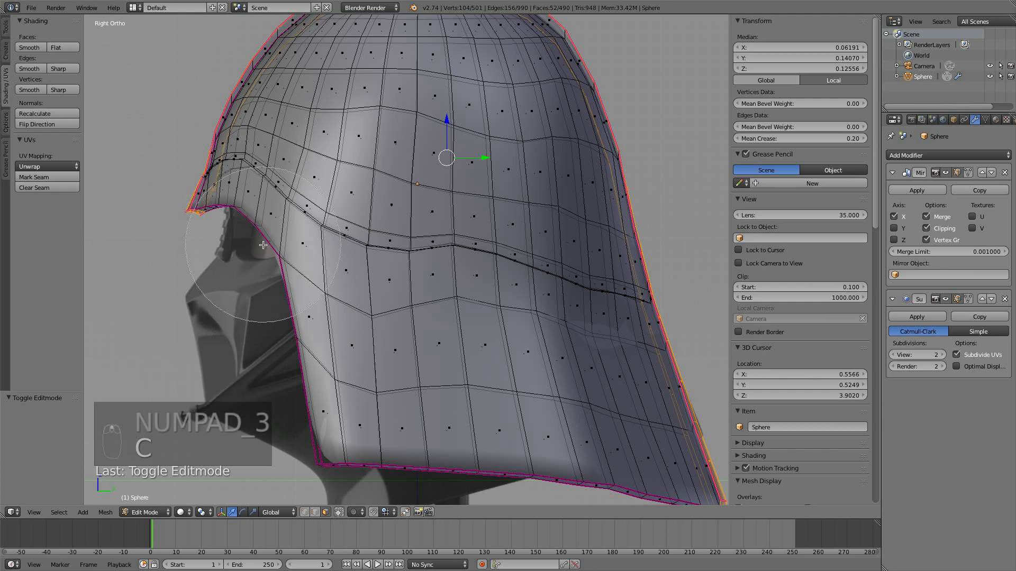
pyautogui.moveTo(246, 246); pyautogui.dragTo(306, 138, button='middle')
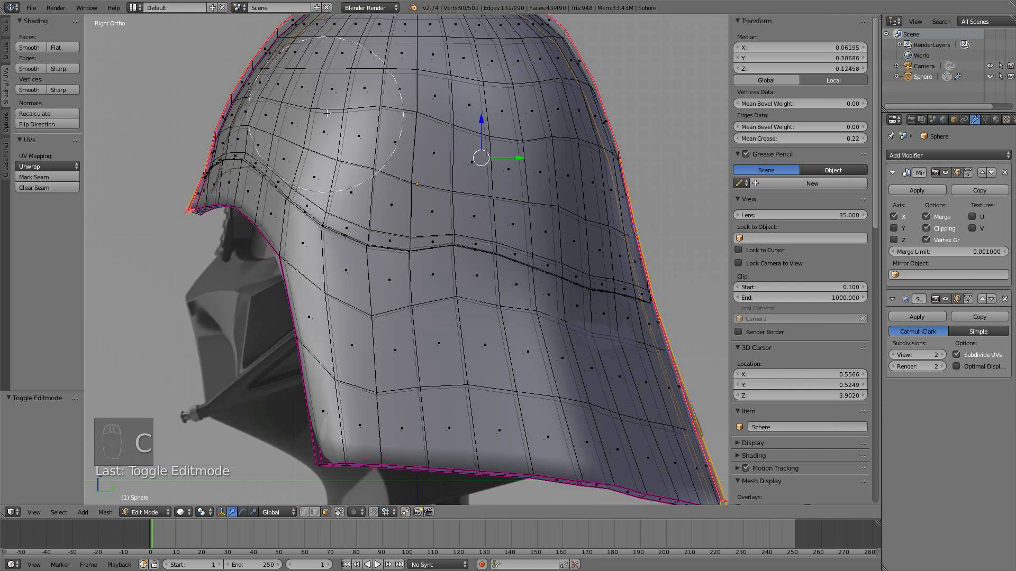
# Deselect the remaining inner-surface faces down the helmet's back and over the dome, keeping only the ridge's outer faces selected
pyautogui.keyDown('shift'); pyautogui.moveTo(576, 498); pyautogui.dragTo(515, 408, button='middle'); pyautogui.keyUp('shift')
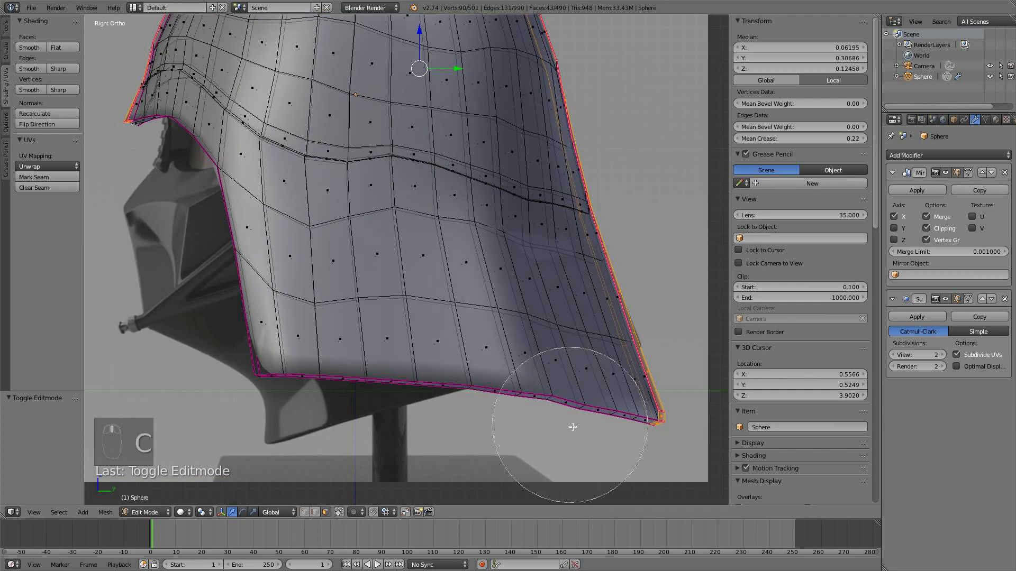
pyautogui.moveTo(579, 435)
pyautogui.mouseDown(button='middle')
pyautogui.moveTo(598, 428)
pyautogui.moveTo(608, 458)
pyautogui.moveTo(531, 315)
pyautogui.moveTo(487, 181)
pyautogui.moveTo(494, 170)
pyautogui.moveTo(417, 334)
pyautogui.mouseUp(button='middle')
pyautogui.rightClick(458, 164)
pyautogui.press('c')
pyautogui.moveTo(448, 294)
pyautogui.mouseDown(button='middle')
pyautogui.moveTo(431, 176)
pyautogui.moveTo(380, 192)
pyautogui.moveTo(354, 140)
pyautogui.moveTo(312, 119)
pyautogui.moveTo(260, 156)
pyautogui.mouseUp(button='middle')
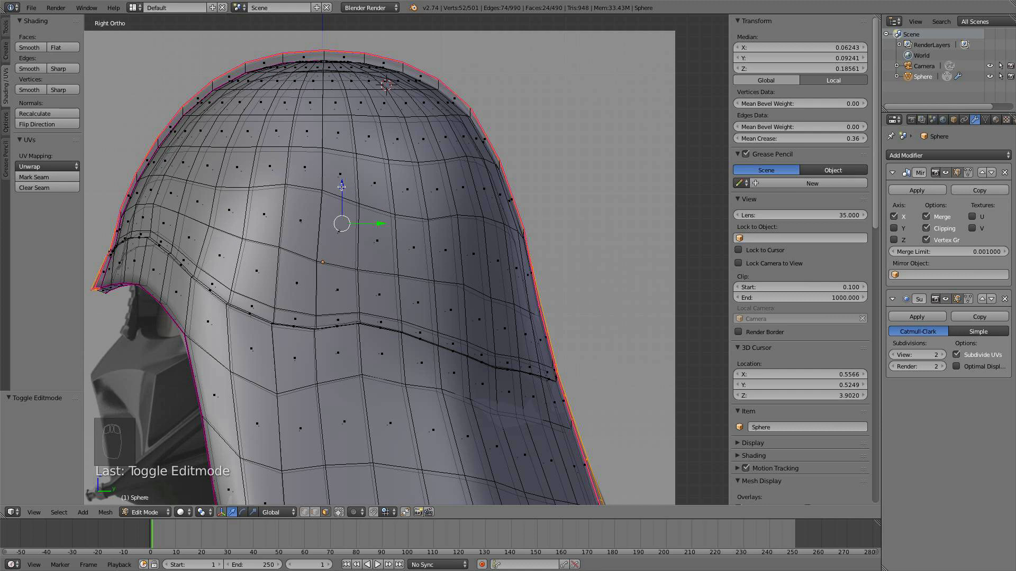
# Lower the ridge's outer faces about 0.026 along Z and scale them to about 1.010 along Y
pyautogui.moveTo(341, 186); pyautogui.dragTo(340, 190)
pyautogui.press('s')
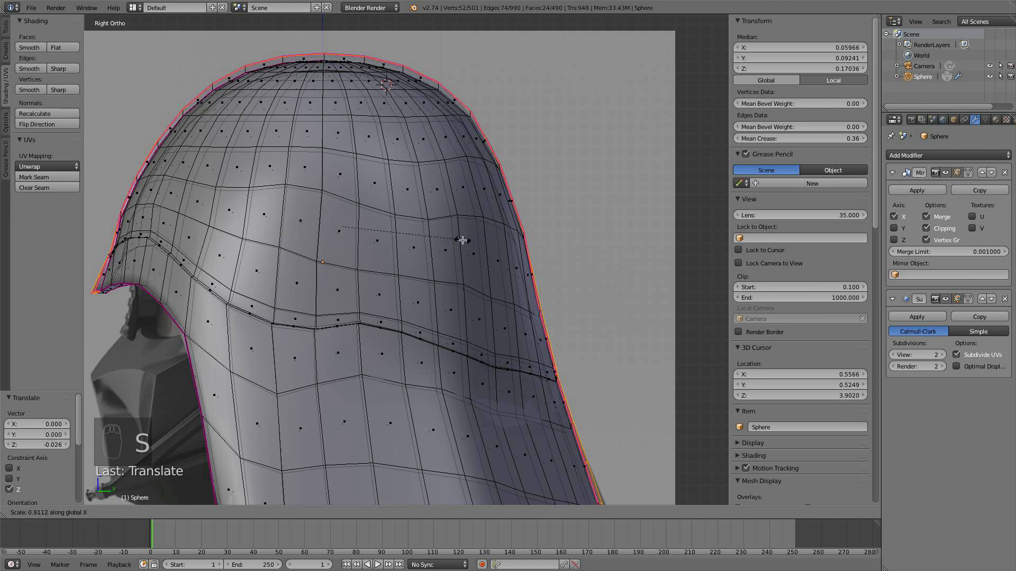
pyautogui.press('s')
pyautogui.press('y')
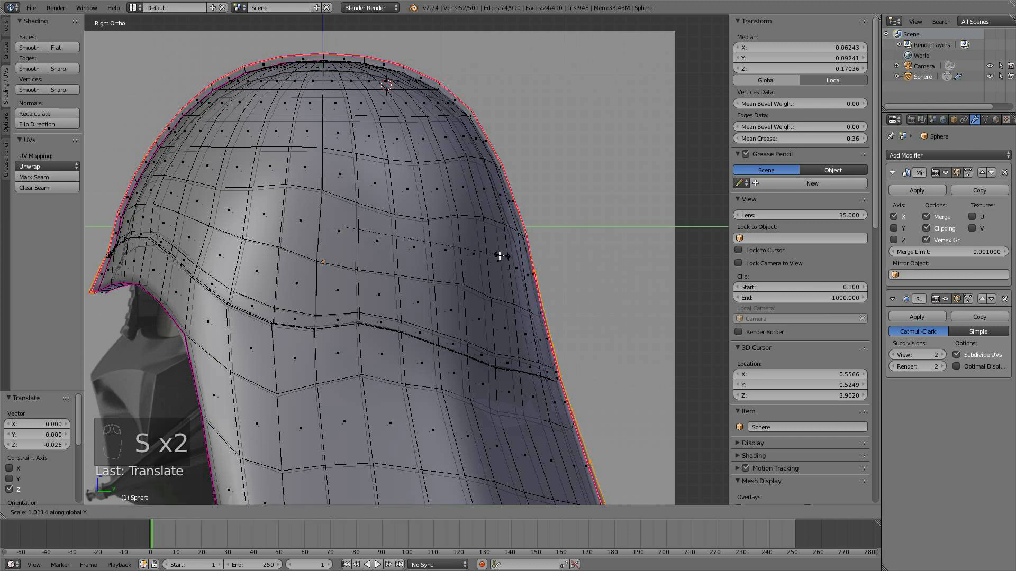
pyautogui.click(499, 255)
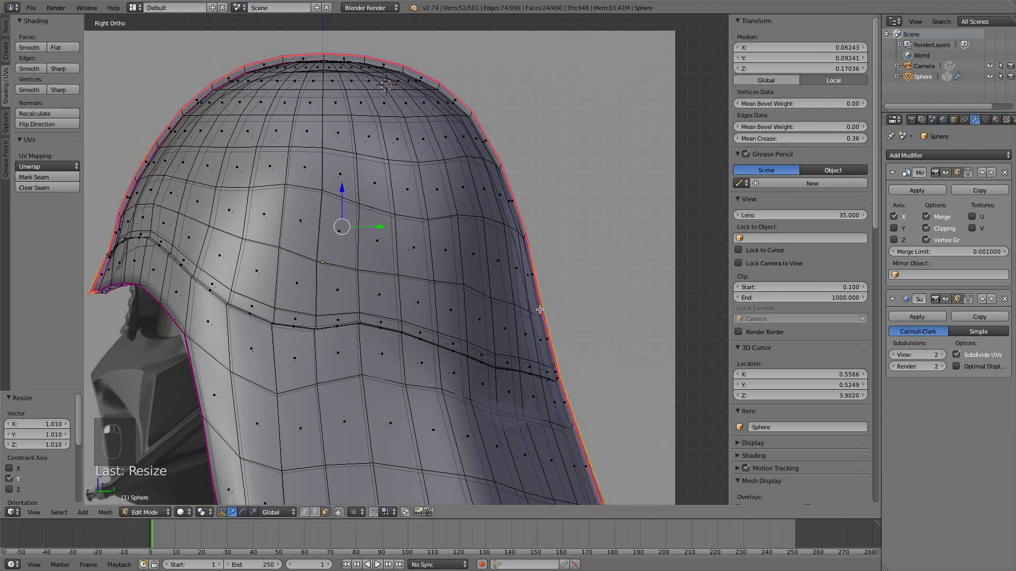
# Scale the ridge's outer faces again to about 1.004 along Y, clear the selection and return to Object Mode
pyautogui.press('s')
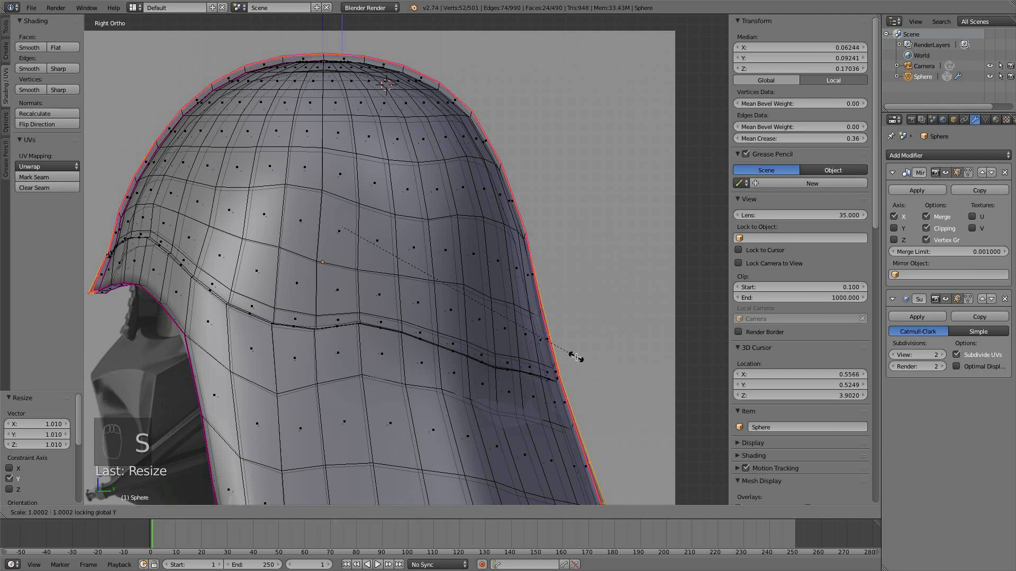
pyautogui.rightClick(598, 354)
pyautogui.press('s')
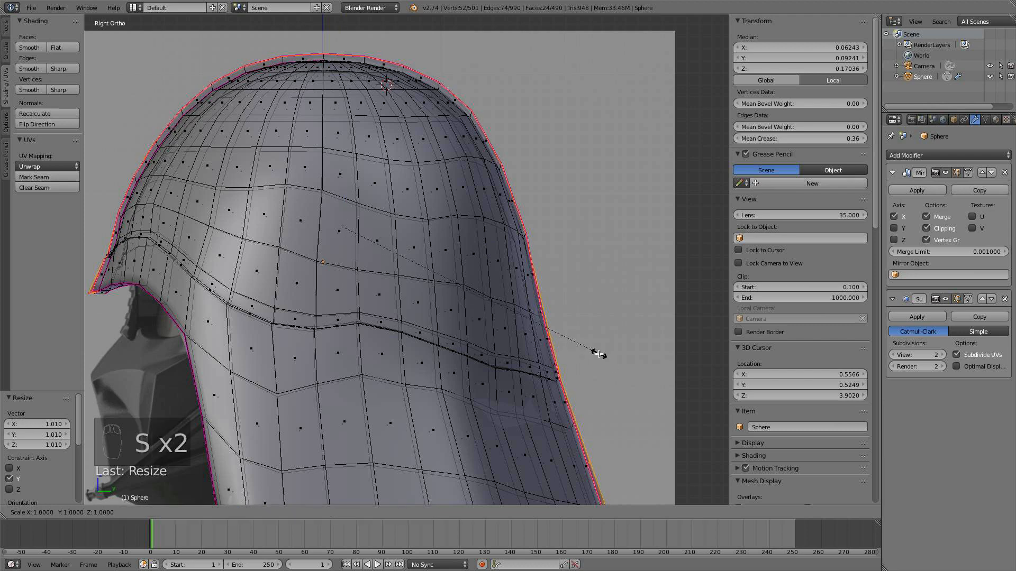
pyautogui.click(613, 354)
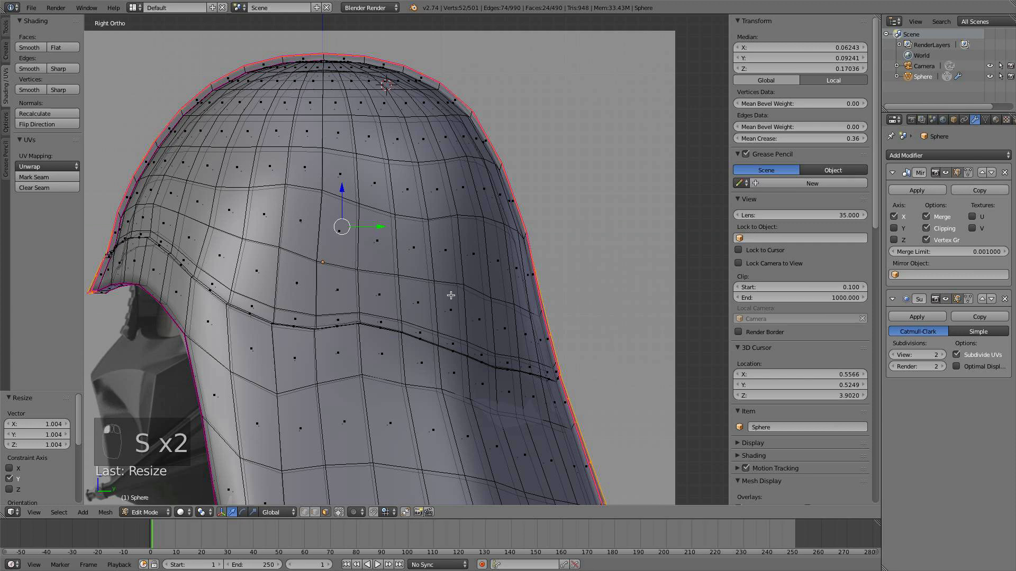
pyautogui.press('a')
pyautogui.press('Tab')
pyautogui.scroll(-4, 345, 278)
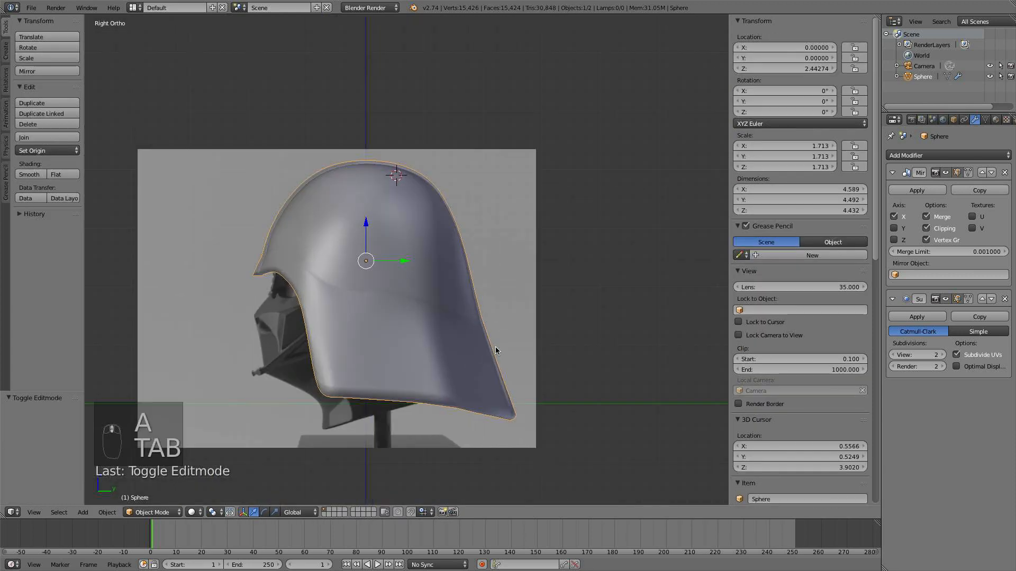
# Nudge two outer ridge faces on the upper back of the helmet outward along Y by about 0.007 and 0.011
pyautogui.scroll(5, 508, 333)
pyautogui.press('Tab')
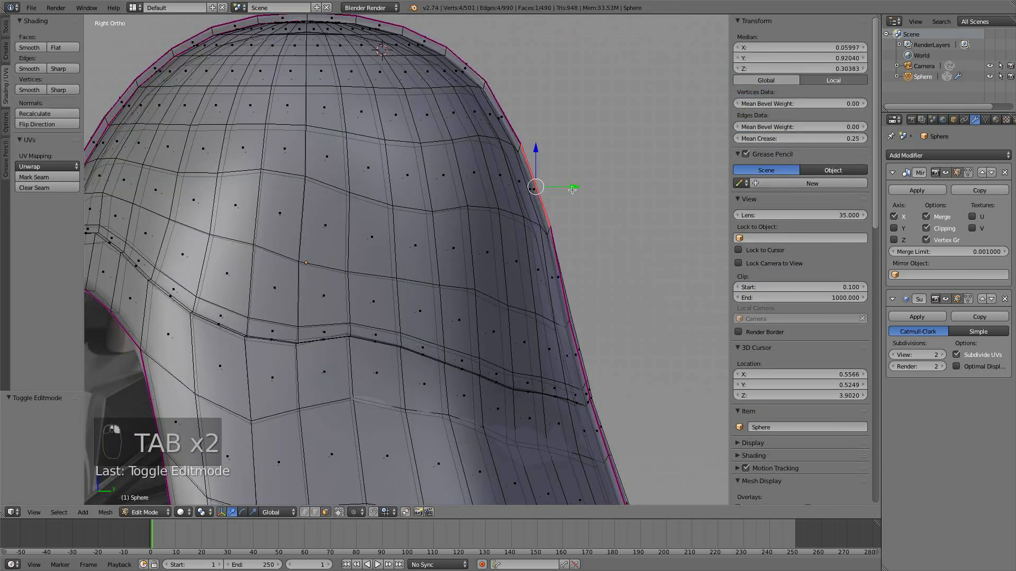
pyautogui.moveTo(571, 189); pyautogui.dragTo(576, 207)
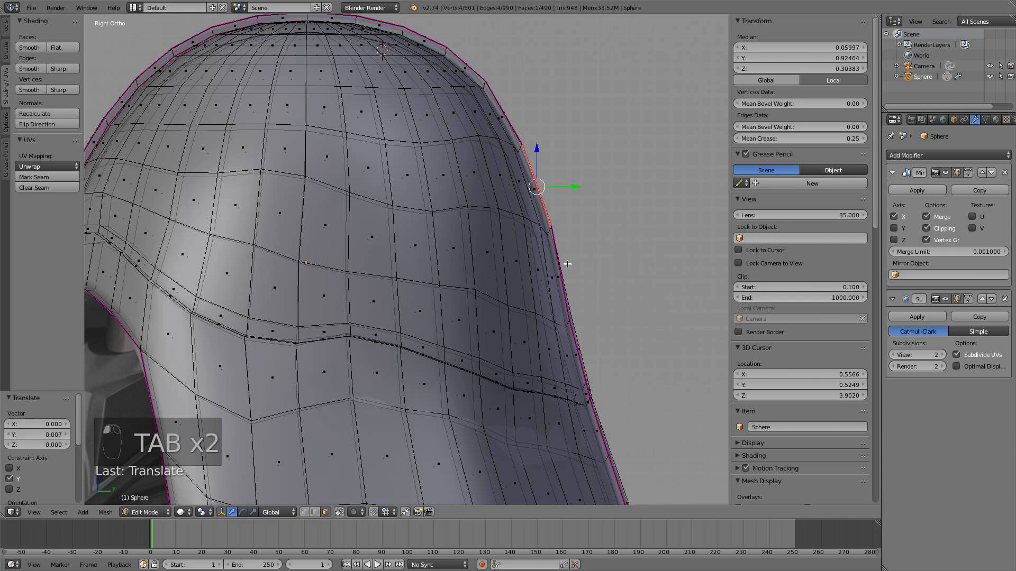
pyautogui.click(604, 280)
pyautogui.press('a')
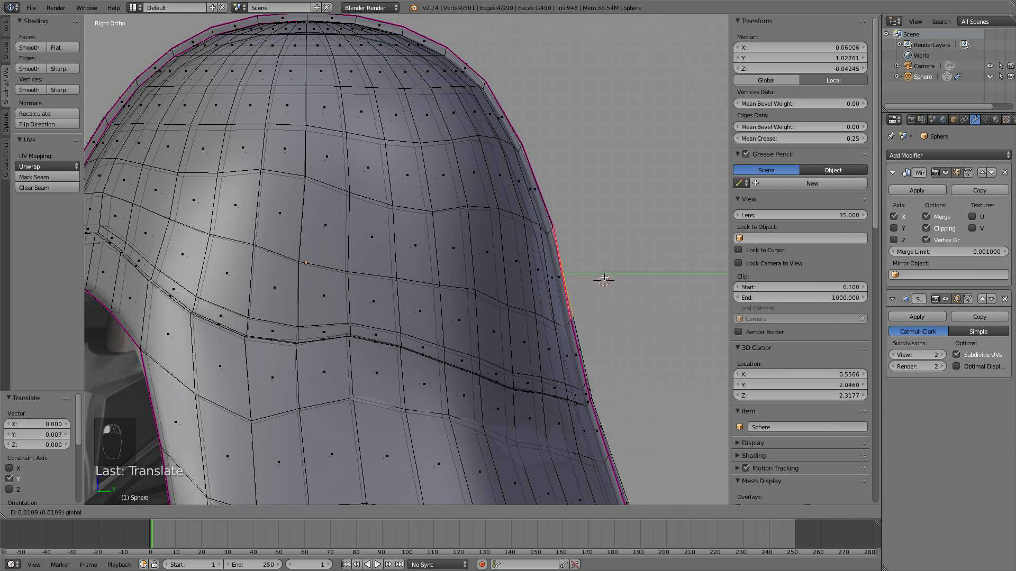
pyautogui.press('Tab')
# Move the outer bottom edge of the back ridge about 0.009 along Y and -0.040 along Z in right side view
pyautogui.scroll(-8, 606, 279)
pyautogui.moveTo(605, 278); pyautogui.dragTo(481, 307, button='middle')
pyautogui.scroll(4, 481, 306)
pyautogui.keyDown('shift'); pyautogui.moveTo(451, 379); pyautogui.dragTo(474, 259, button='middle'); pyautogui.keyUp('shift')
pyautogui.scroll(5, 442, 381)
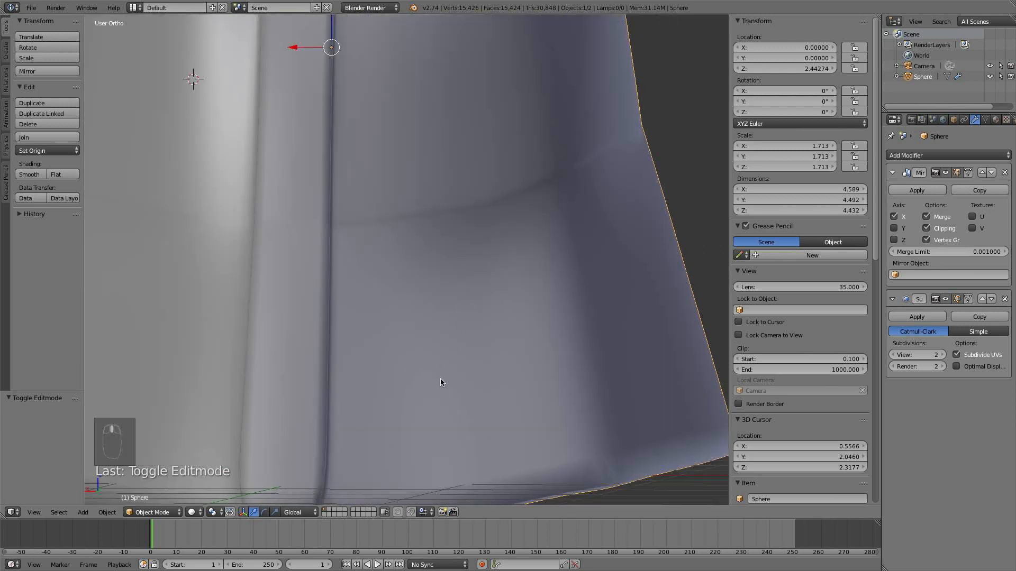
pyautogui.press('Tab')
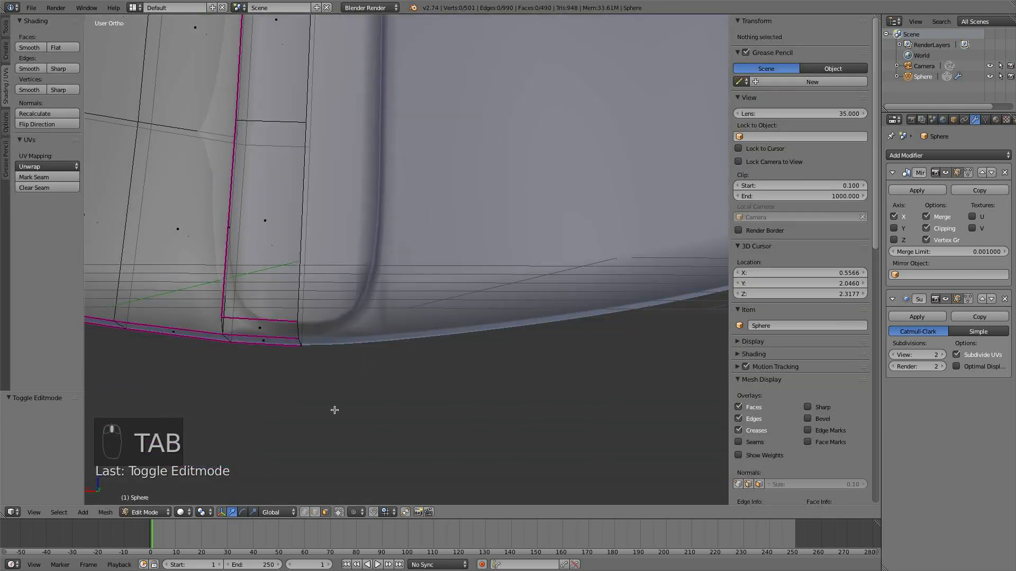
pyautogui.rightClick(296, 322)
pyautogui.keyDown('shift'); pyautogui.rightClick(211, 316); pyautogui.keyUp('shift')
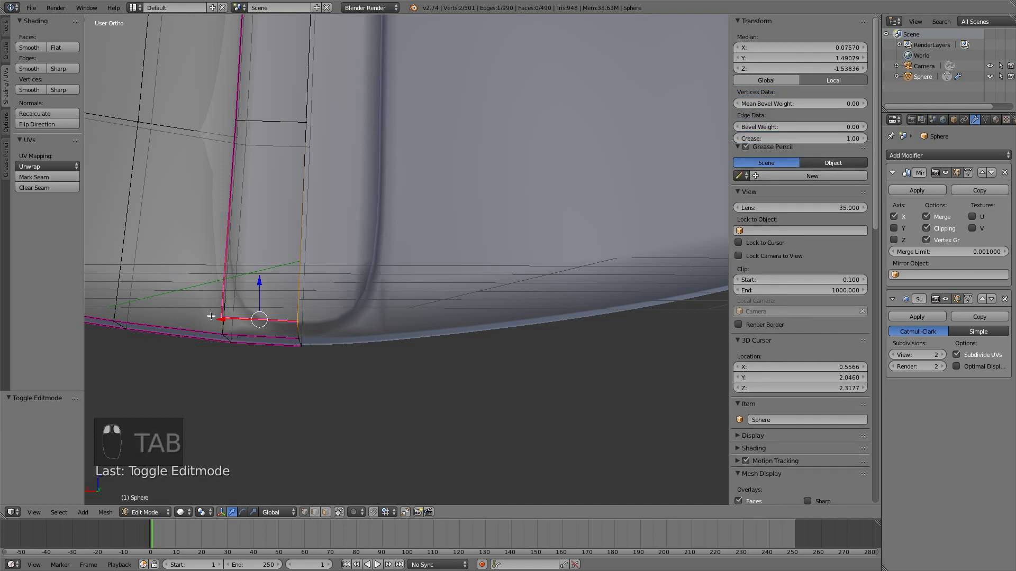
pyautogui.scroll(-3, 313, 344)
pyautogui.moveTo(312, 344); pyautogui.dragTo(374, 290, button='middle')
pyautogui.press('KP_1')
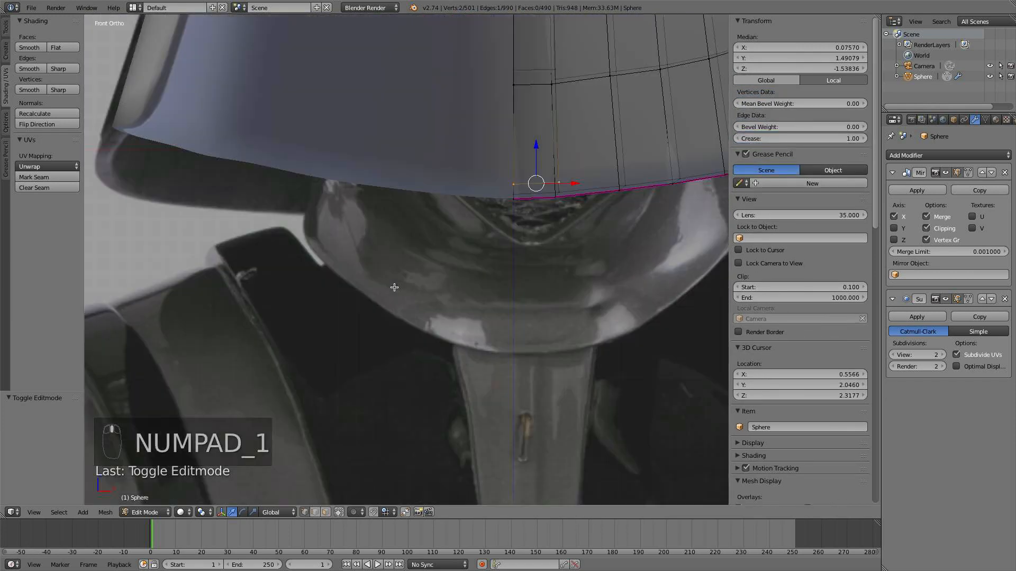
pyautogui.press('KP_3')
pyautogui.scroll(2, 467, 279)
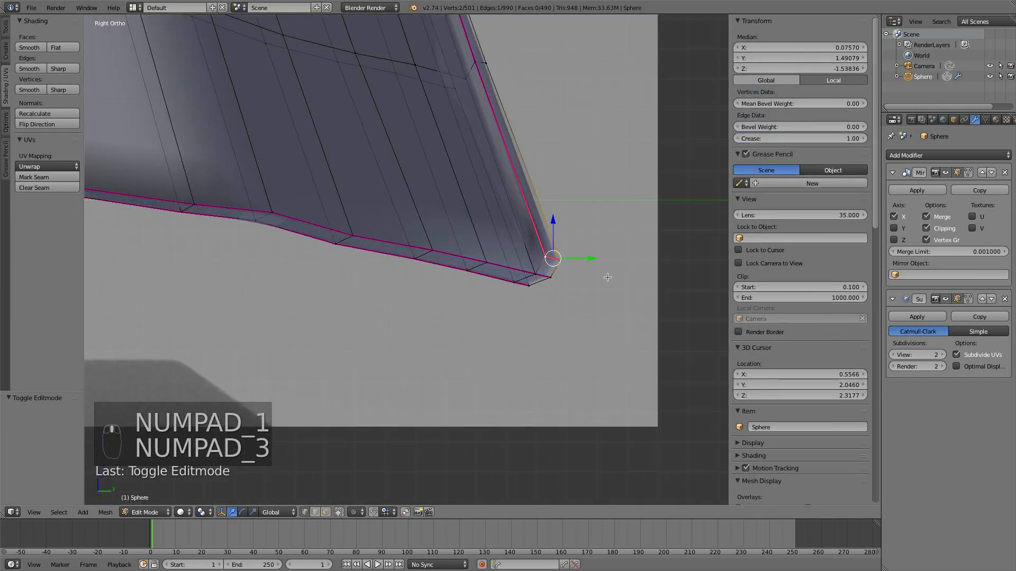
pyautogui.press('g')
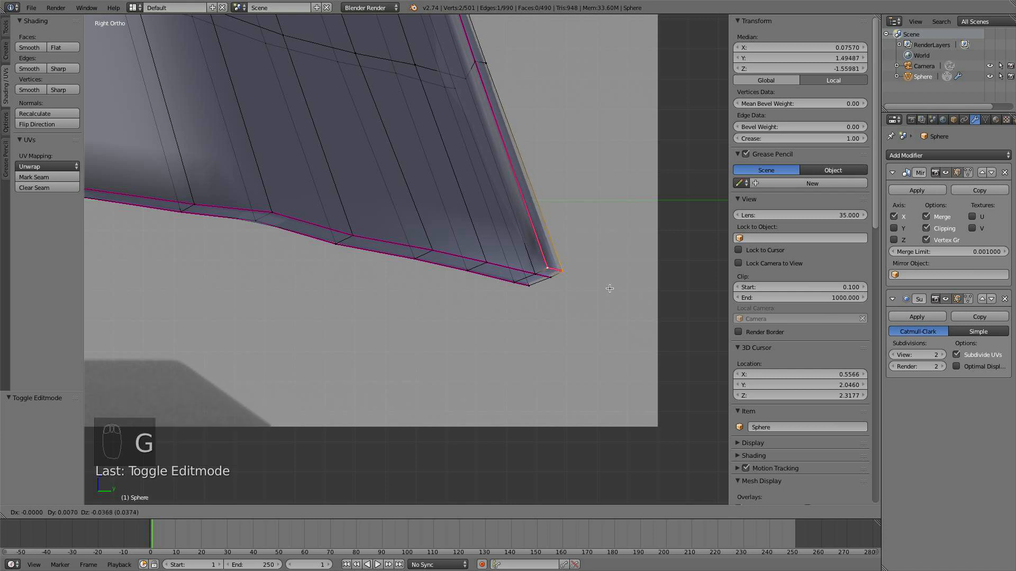
pyautogui.click(611, 289)
# Try creasing the short edges at the bottom tip of the back ridge and undo the change
pyautogui.rightClick(536, 274)
pyautogui.keyDown('shift'); pyautogui.rightClick(546, 268); pyautogui.keyUp('shift')
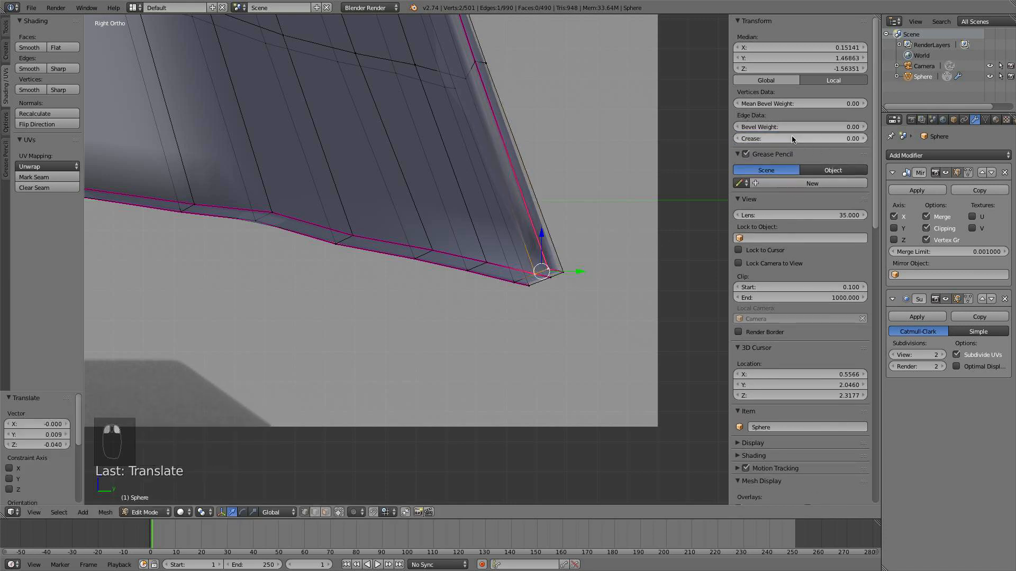
pyautogui.rightClick(550, 277)
pyautogui.keyDown('shift'); pyautogui.rightClick(562, 273); pyautogui.keyUp('shift')
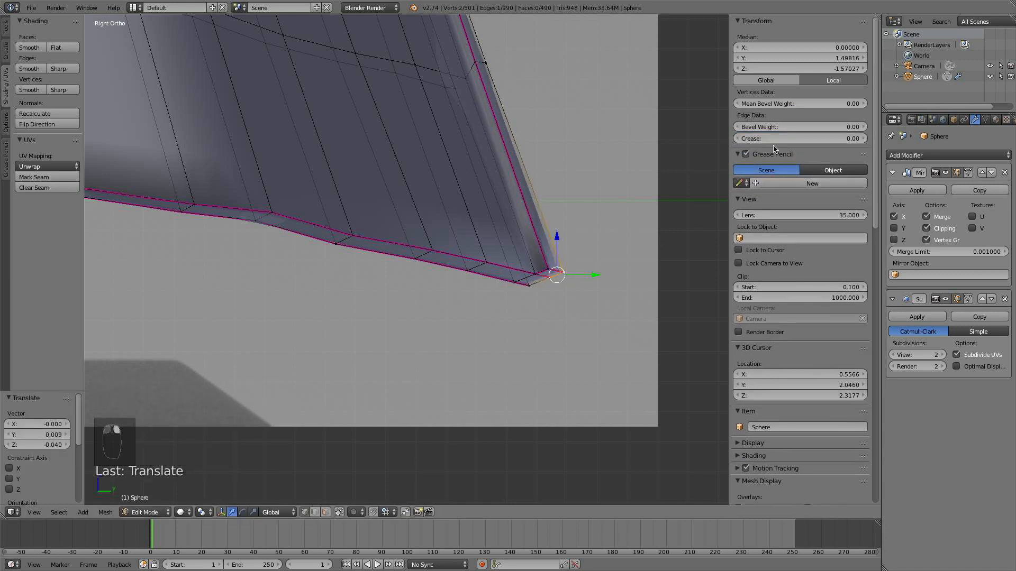
pyautogui.press('super+z')
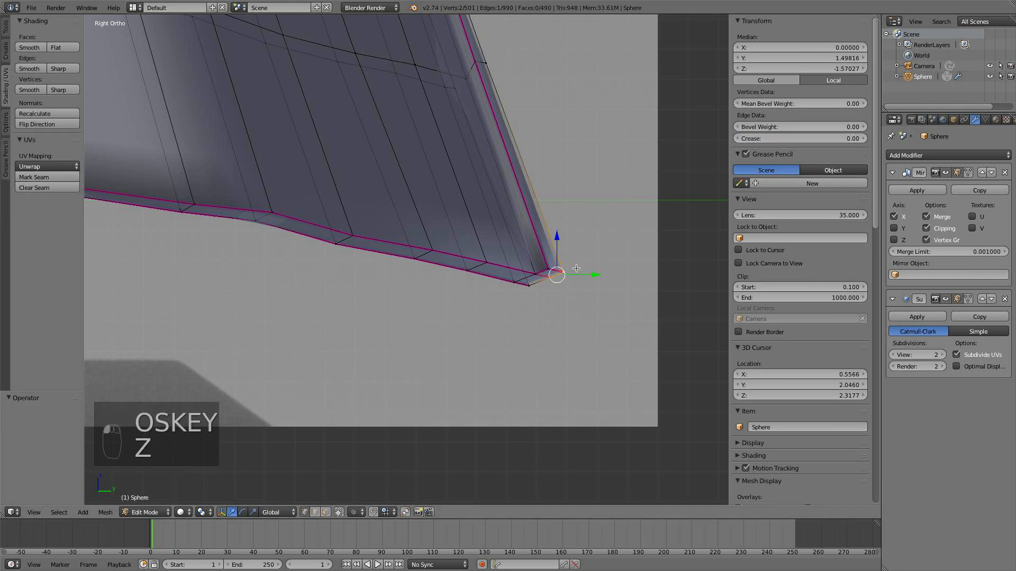
pyautogui.press('a')
pyautogui.press('Tab')
# Circle-select the three centre-line vertices at the ridge's brow end and lower them about 0.101 along Z in front view
pyautogui.moveTo(590, 262); pyautogui.dragTo(199, 358, button='middle')
pyautogui.scroll(-4, 428, 270)
pyautogui.press('KP_1')
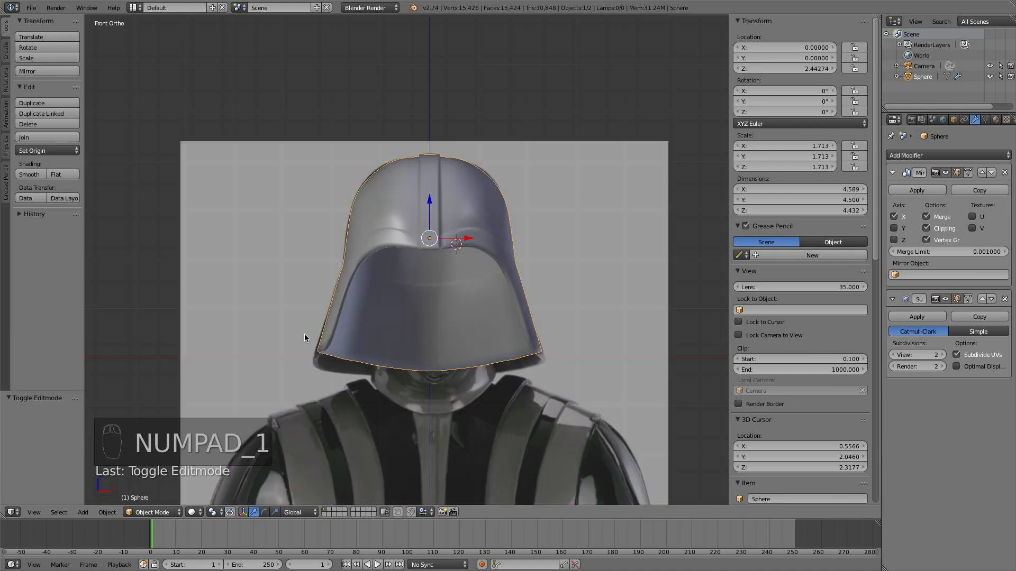
pyautogui.scroll(3, 420, 311)
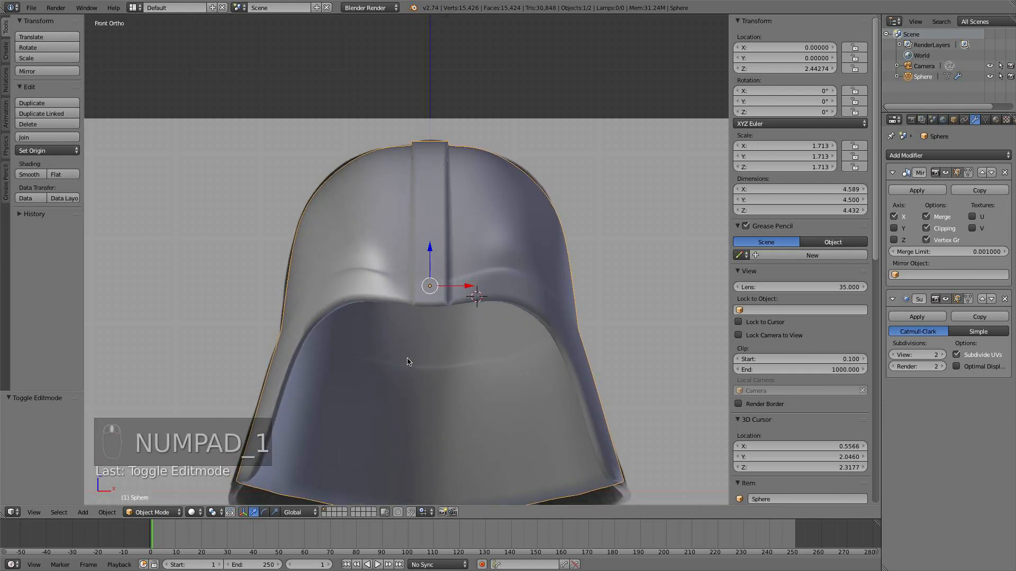
pyautogui.scroll(4, 477, 340)
pyautogui.press('Tab')
pyautogui.scroll(1, 469, 373)
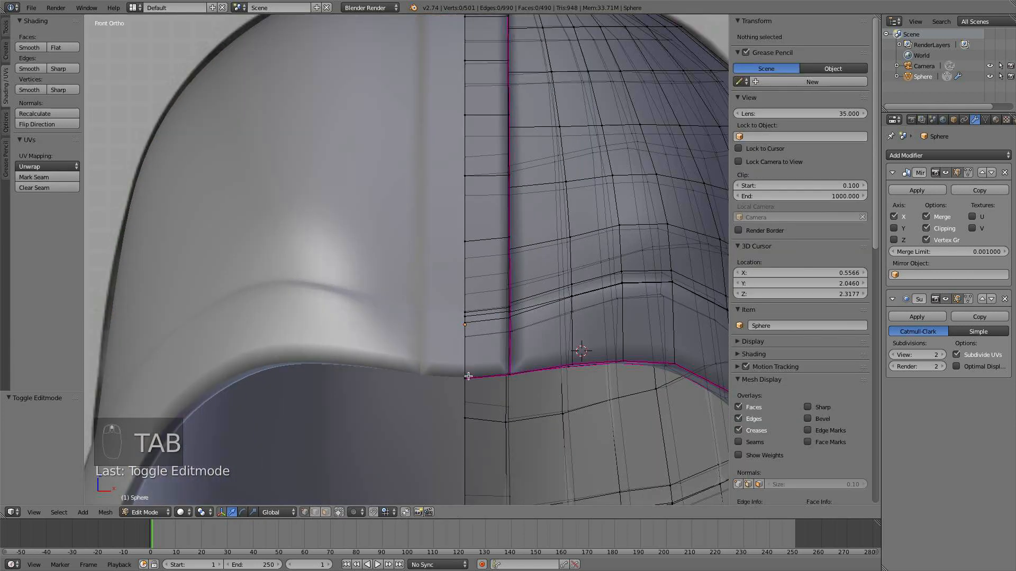
pyautogui.moveTo(468, 376); pyautogui.dragTo(334, 341, button='middle')
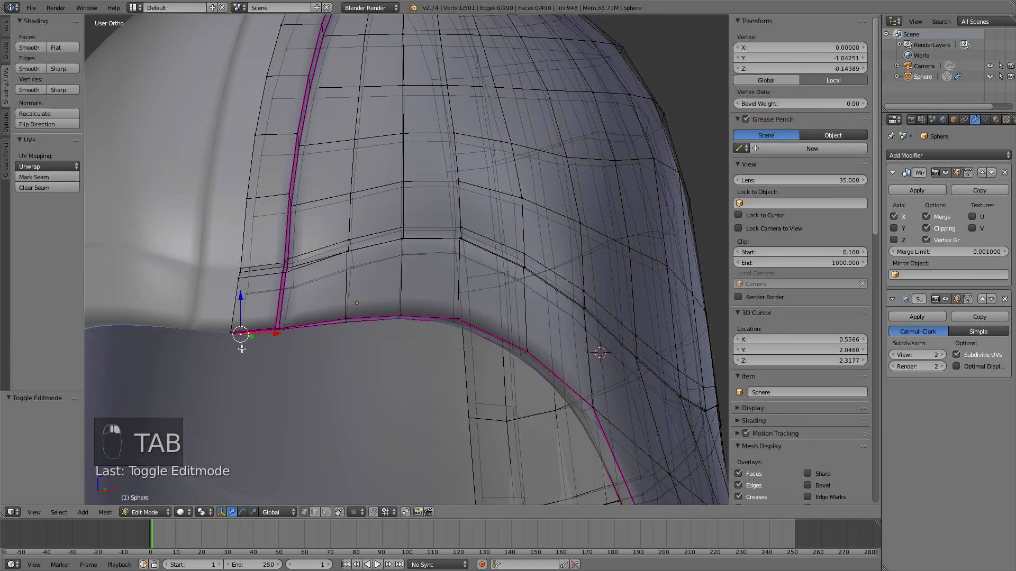
pyautogui.press('c')
pyautogui.press('a')
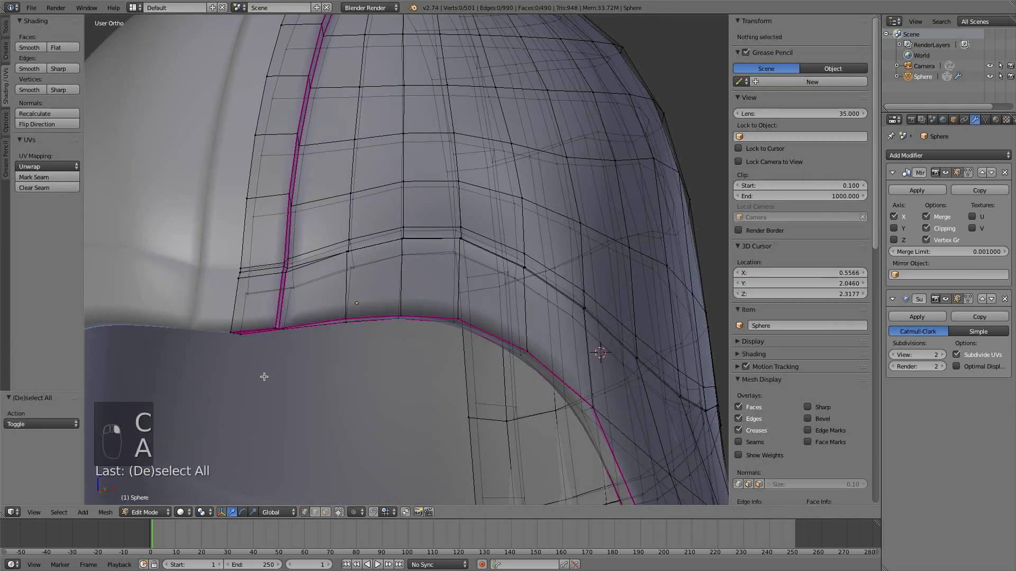
pyautogui.press('c')
pyautogui.click(213, 355)
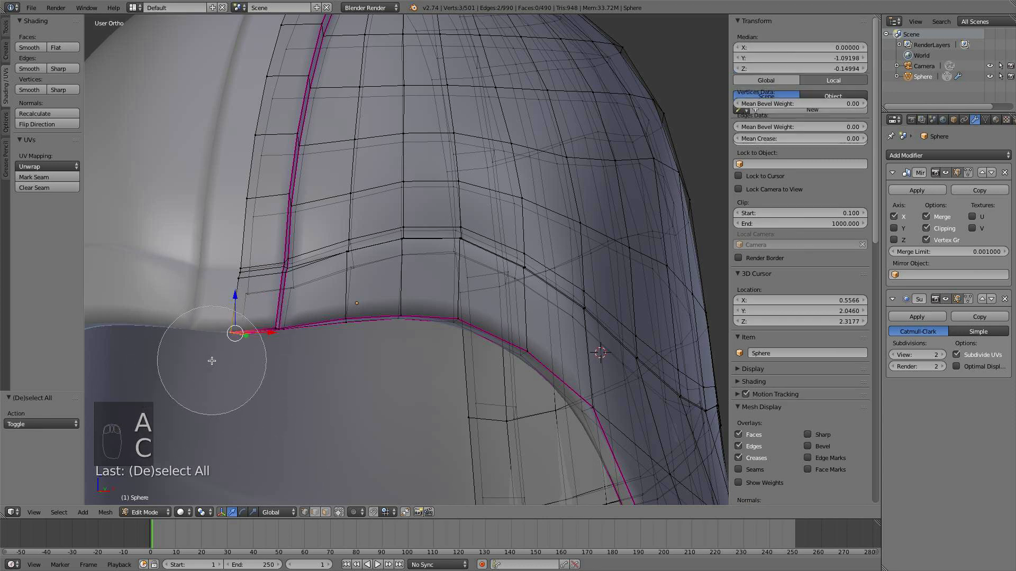
pyautogui.press('KP_1')
pyautogui.moveTo(467, 341); pyautogui.dragTo(465, 364)
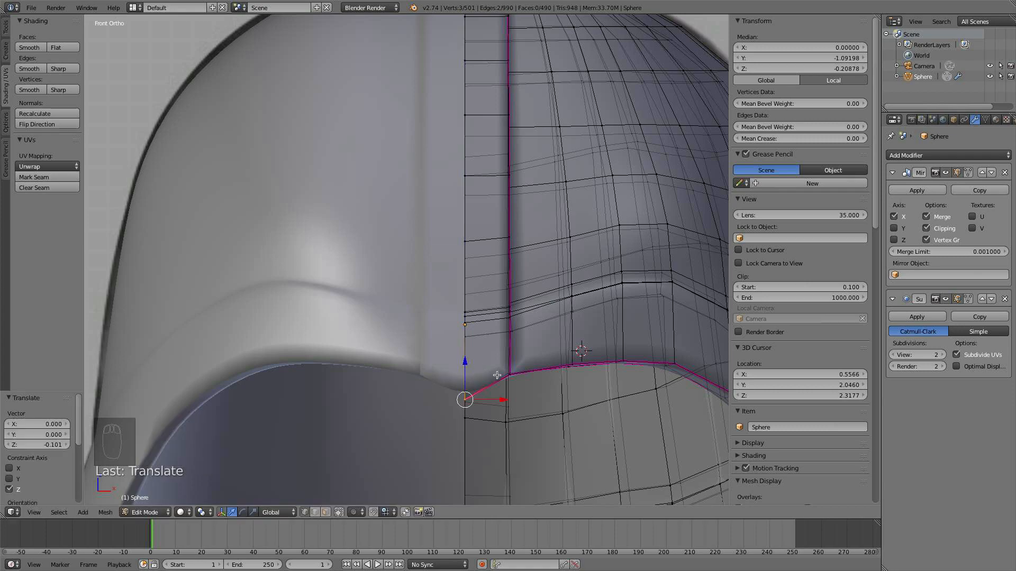
# Set the mean crease of the centre-line edges at the brow tip to 1.00 and inspect the smoothed helmet
pyautogui.moveTo(523, 367); pyautogui.dragTo(385, 291, button='middle')
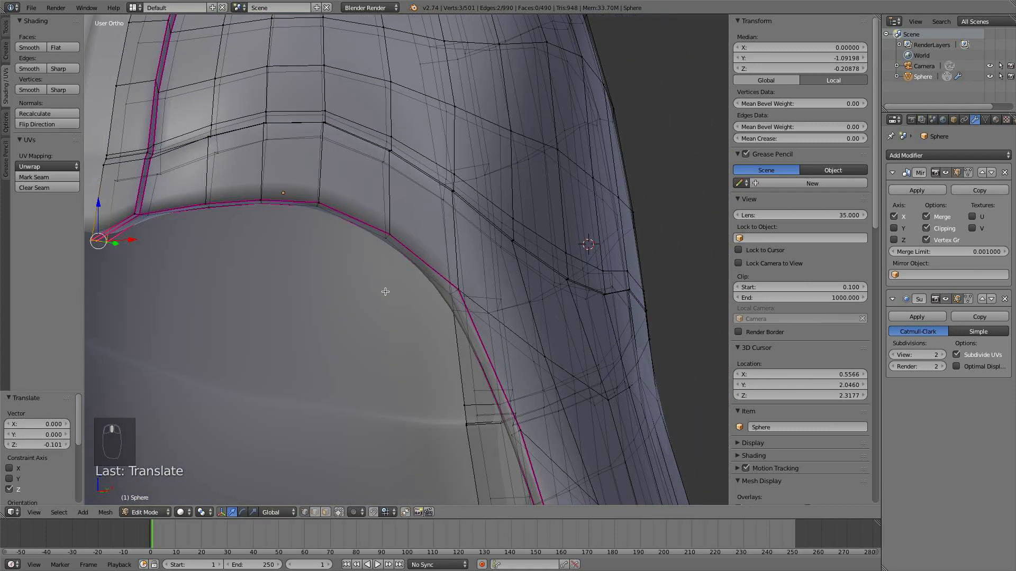
pyautogui.moveTo(313, 289); pyautogui.dragTo(712, 218, button='middle')
pyautogui.moveTo(802, 141); pyautogui.dragTo(868, 140)
pyautogui.moveTo(547, 290); pyautogui.dragTo(725, 273, button='middle')
pyautogui.scroll(-6, 513, 292)
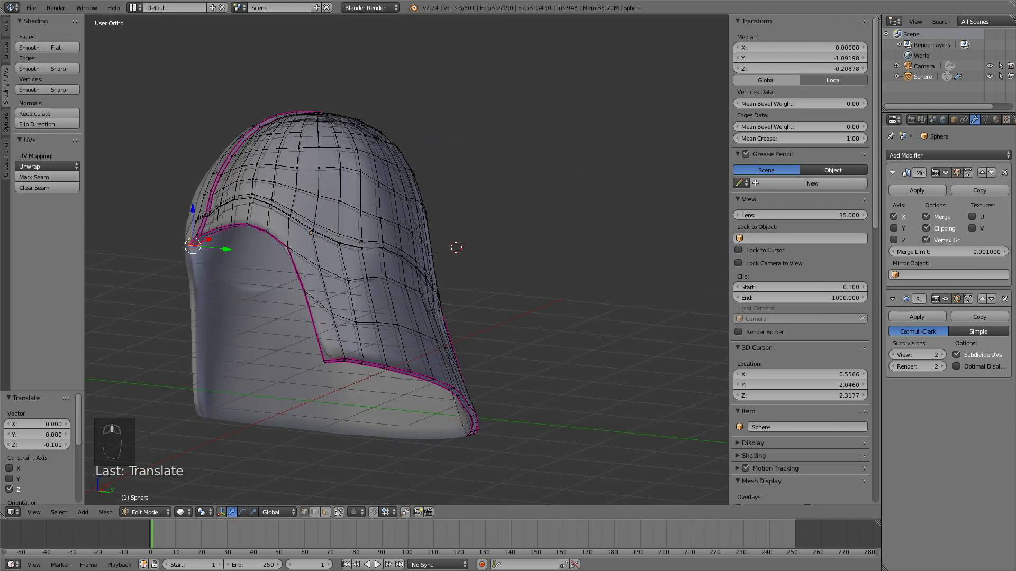
pyautogui.press('a')
pyautogui.moveTo(156, 243); pyautogui.dragTo(434, 291, button='middle')
pyautogui.press('Tab')
pyautogui.scroll(6, 434, 291)
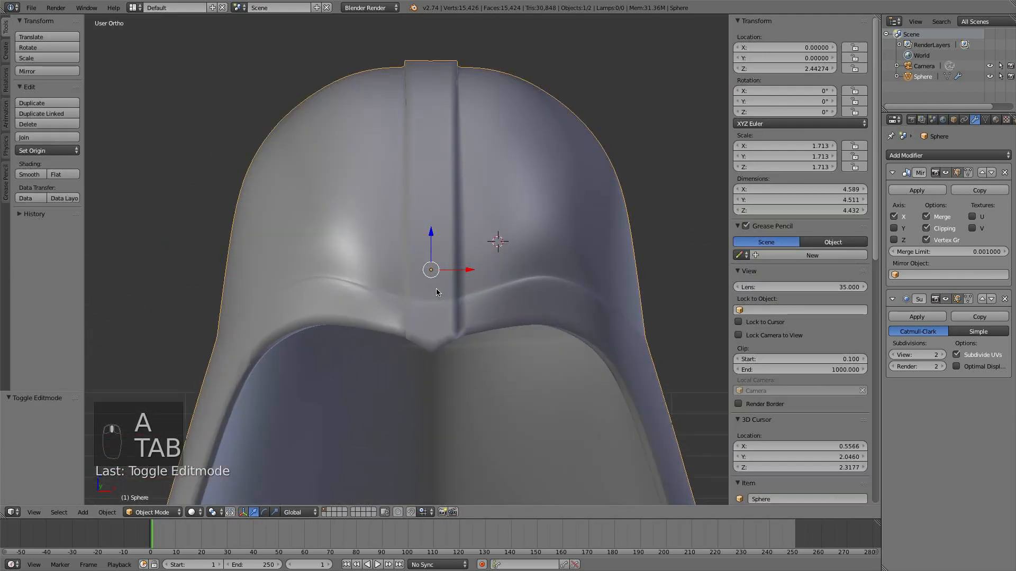
# Restore the brow-tip selection by undoing and reduce its mean crease below 1.00, trying 0.80 before a different value
pyautogui.press('Tab')
pyautogui.keyDown('shift'); pyautogui.moveTo(443, 337); pyautogui.dragTo(379, 254, button='middle'); pyautogui.keyUp('shift')
pyautogui.keyDown('shift'); pyautogui.moveTo(293, 261); pyautogui.dragTo(451, 267, button='middle'); pyautogui.keyUp('shift')
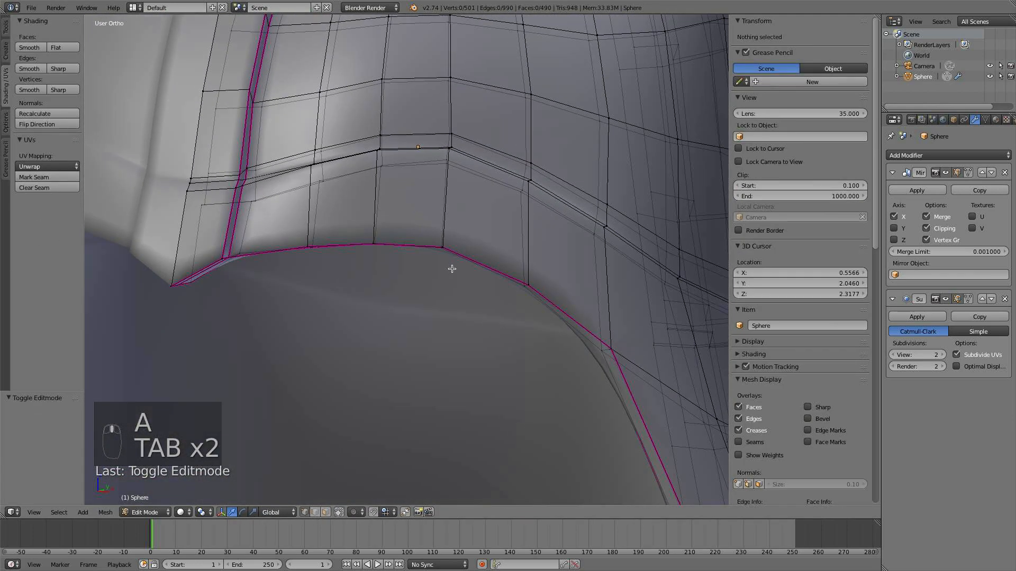
pyautogui.press('super+z')
pyautogui.press('super+z')
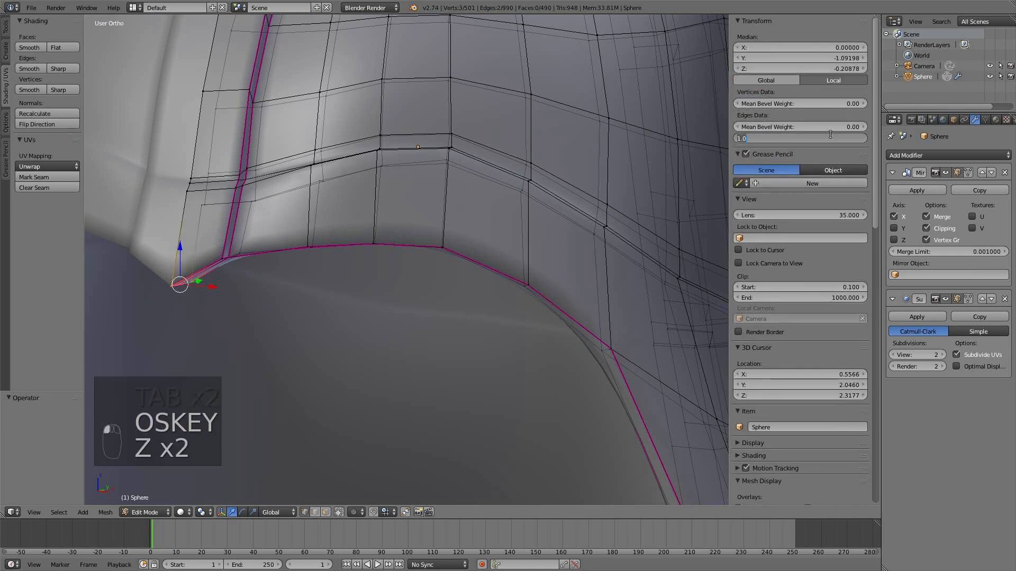
pyautogui.write('.8')
pyautogui.press('Return')
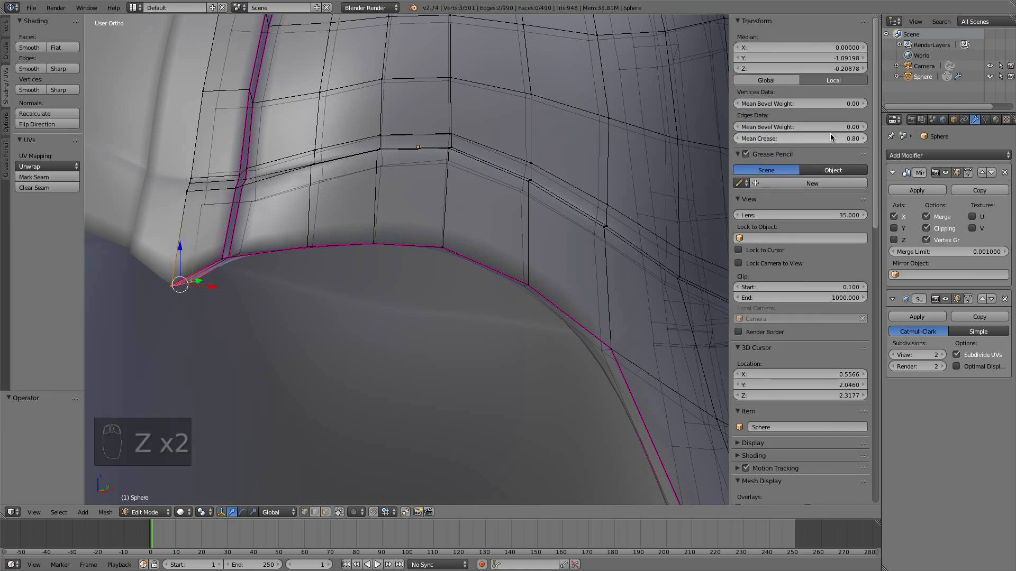
pyautogui.click(831, 138)
pyautogui.write('.58')
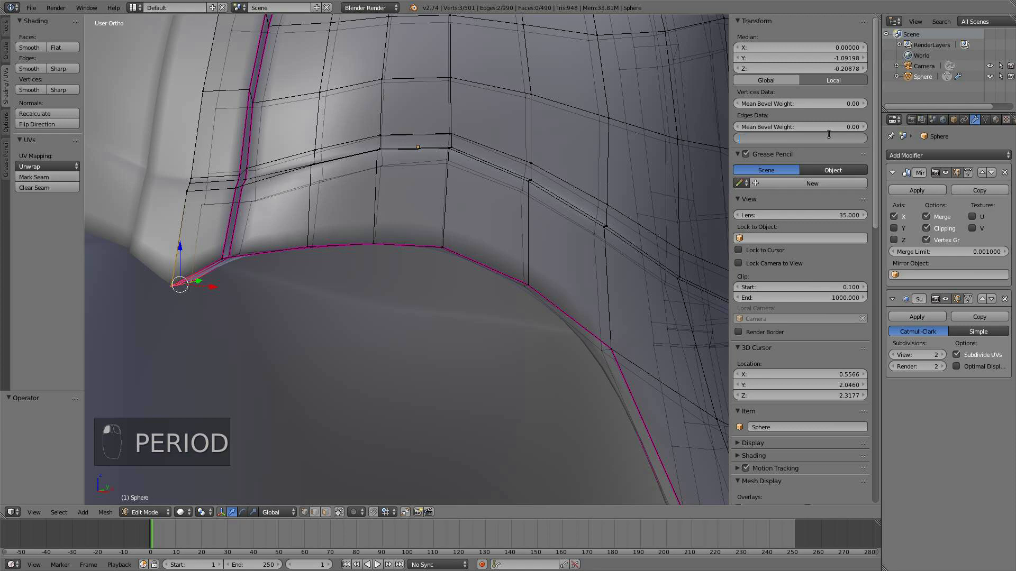
pyautogui.write('9')
pyautogui.press('Return')
pyautogui.press('a')
pyautogui.press('Tab')
pyautogui.scroll(-3, 329, 245)
pyautogui.moveTo(328, 245); pyautogui.dragTo(387, 243, button='middle')
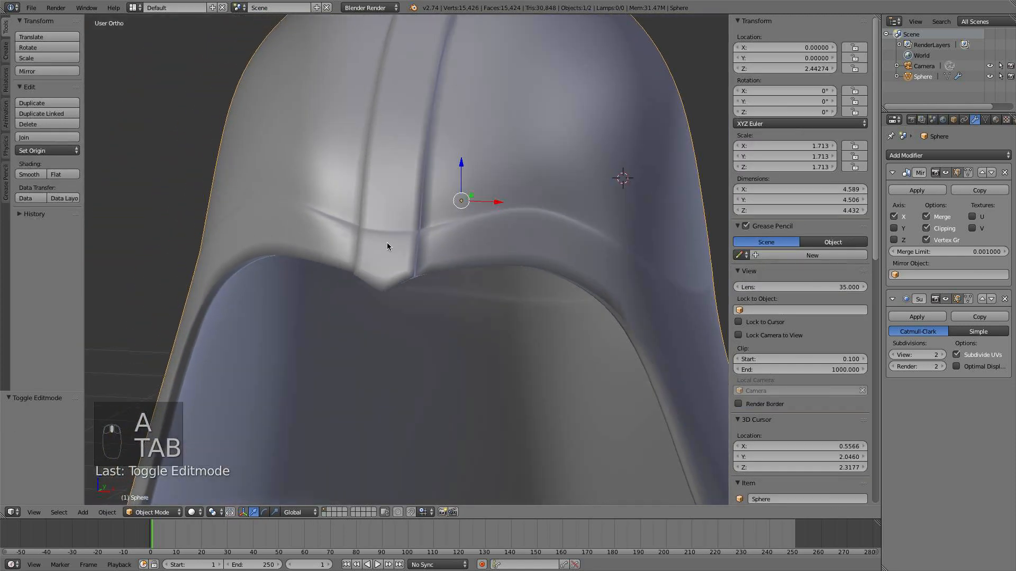
# Set the Subdivision Surface modifier's view subdivisions to 3 and check the helmet against the front reference
pyautogui.press('KP_1')
pyautogui.scroll(-3, 465, 263)
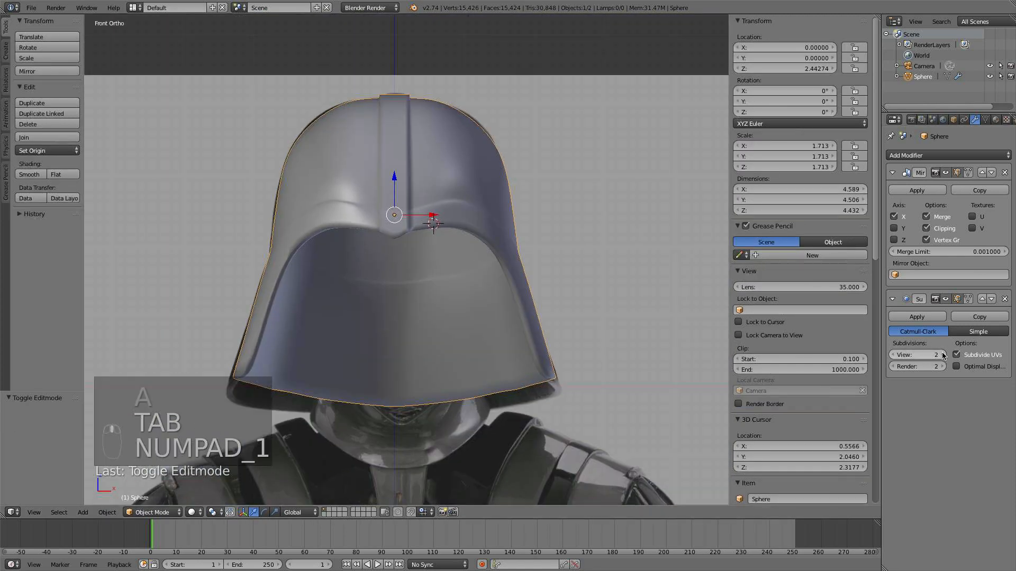
pyautogui.click(942, 355)
pyautogui.scroll(-3, 550, 243)
pyautogui.moveTo(550, 244); pyautogui.dragTo(553, 273, button='middle')
pyautogui.scroll(4, 578, 277)
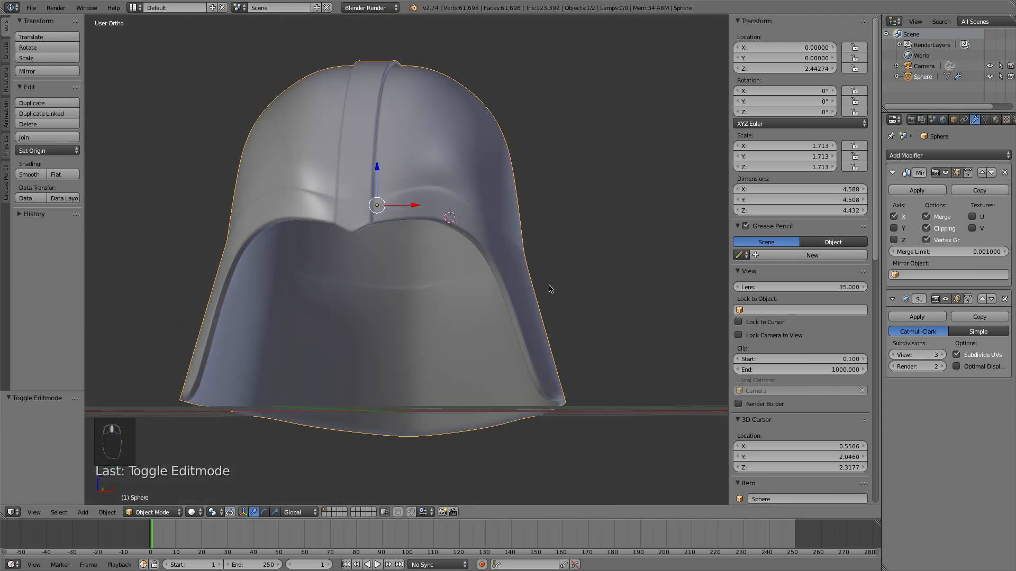
pyautogui.scroll(-1, 450, 253)
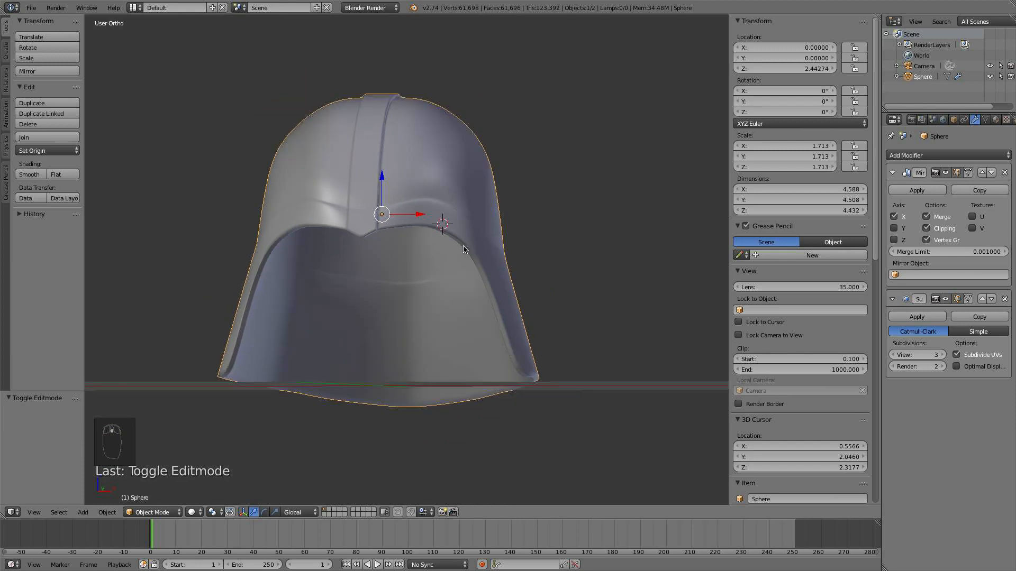
pyautogui.moveTo(478, 253); pyautogui.dragTo(446, 270, button='middle')
pyautogui.press('KP_1')
pyautogui.scroll(2, 446, 270)
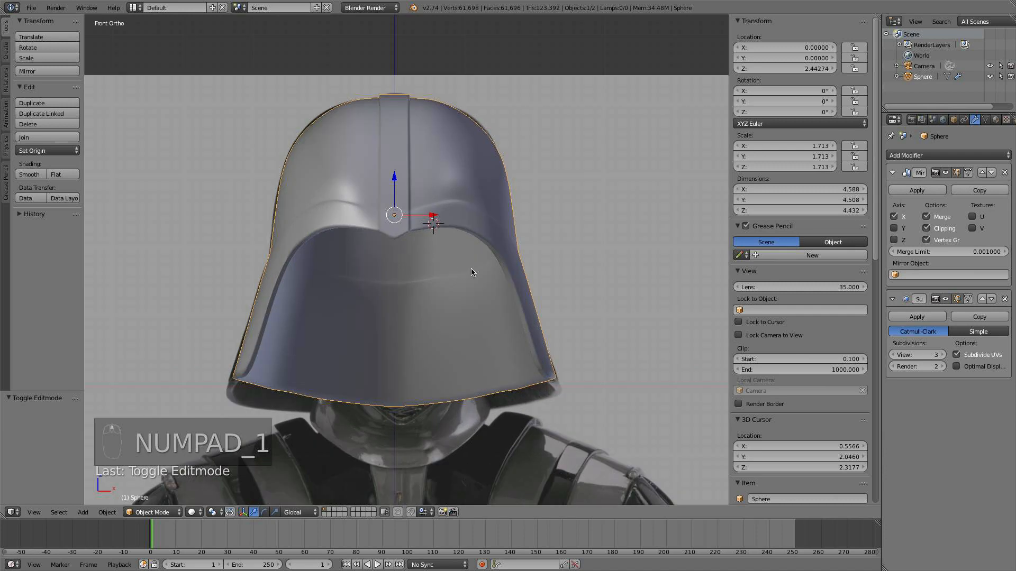
# Check the helmet from the front and side, hide the helmet object and the properties sidebar, and return to front view
pyautogui.keyDown('shift'); pyautogui.moveTo(506, 296); pyautogui.dragTo(508, 249, button='middle'); pyautogui.keyUp('shift')
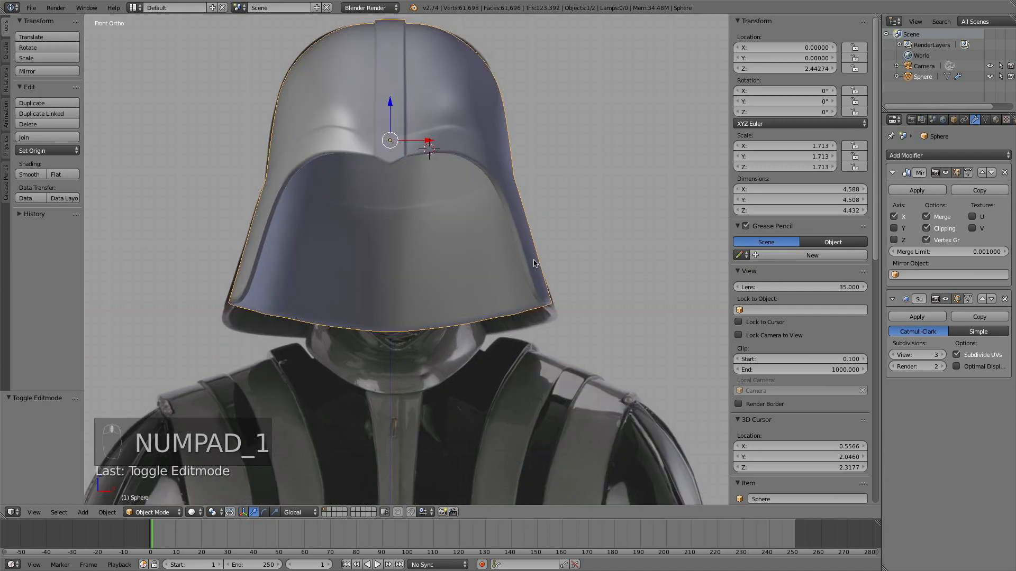
pyautogui.scroll(-2, 500, 280)
pyautogui.moveTo(501, 284); pyautogui.dragTo(529, 280, button='middle')
pyautogui.press('n')
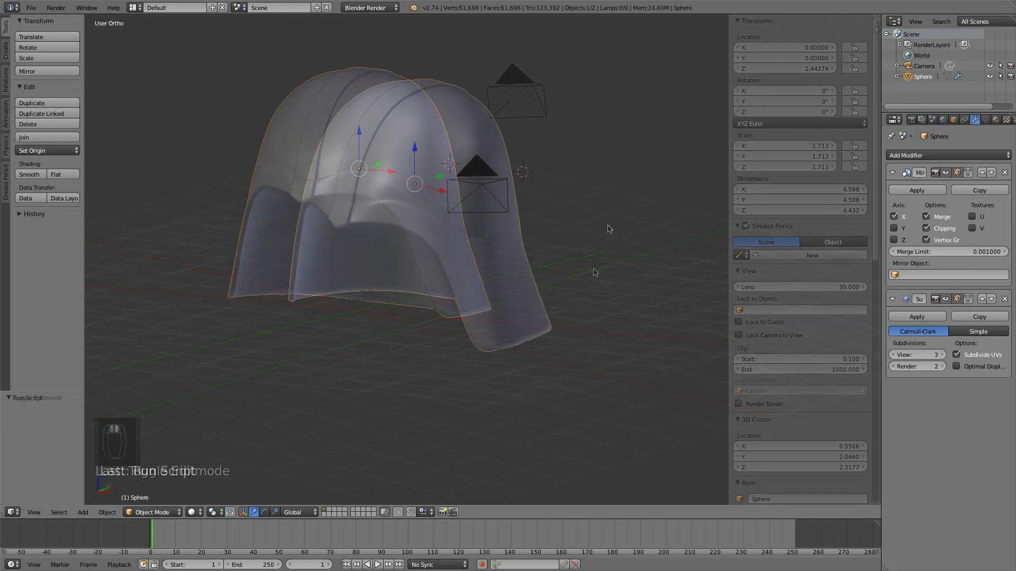
pyautogui.press('KP_3')
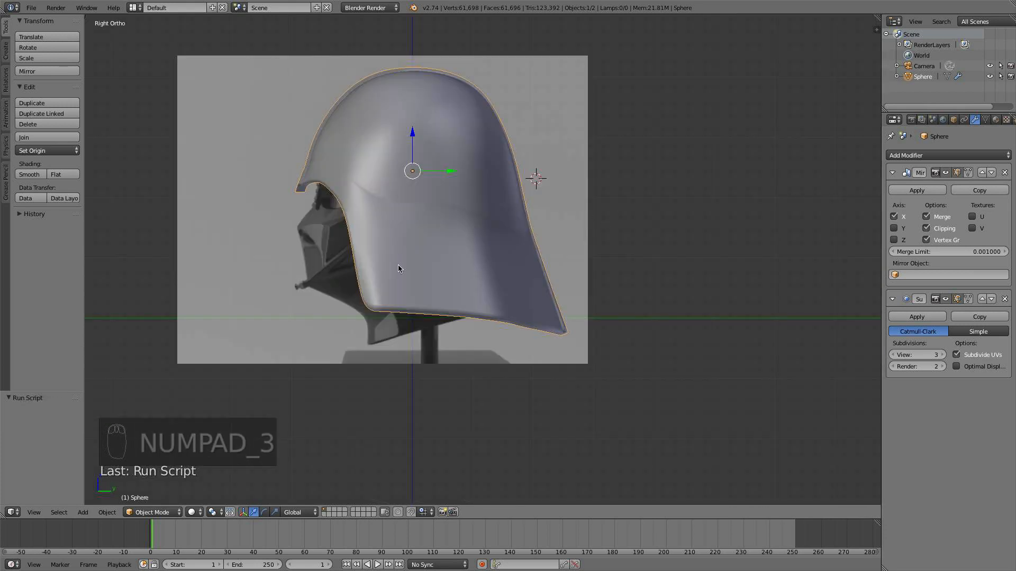
pyautogui.press('h')
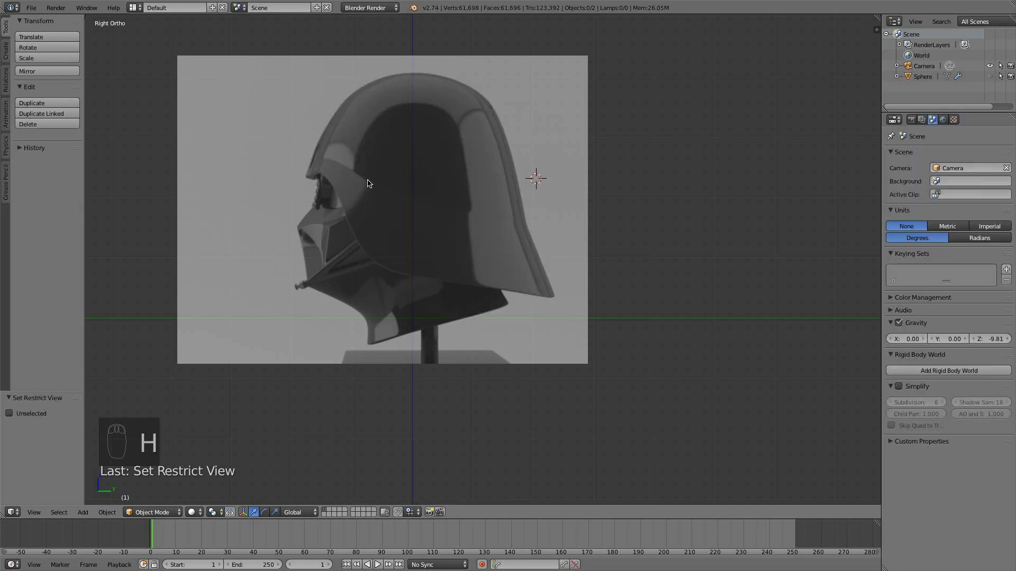
pyautogui.press('KP_1')
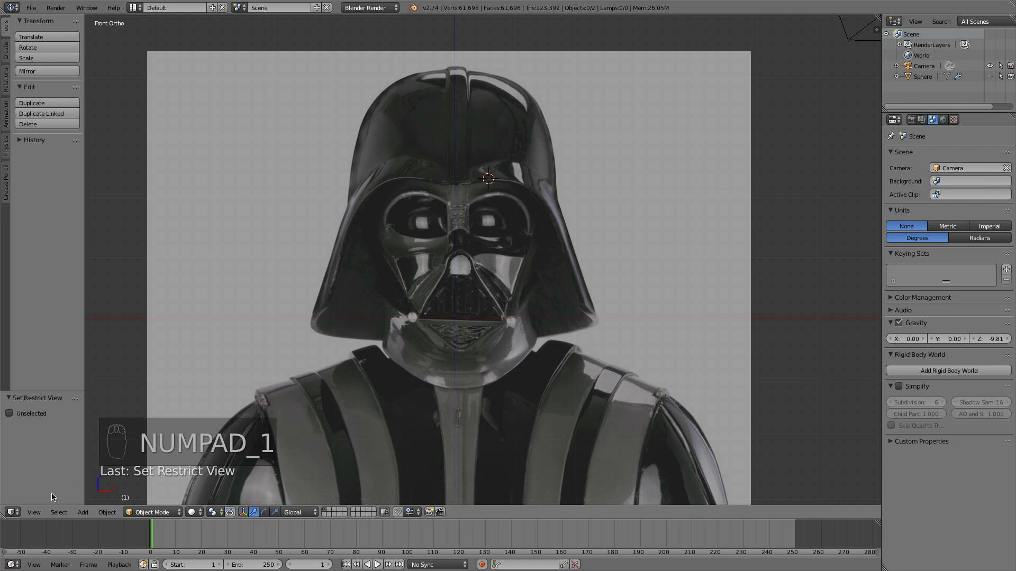
# Split the 3D view, make the new area a UV/Image Editor and open "Screen Shot 2015-04-28 at 8.36.19 PM.png" in it
pyautogui.moveTo(2, 513); pyautogui.dragTo(283, 475)
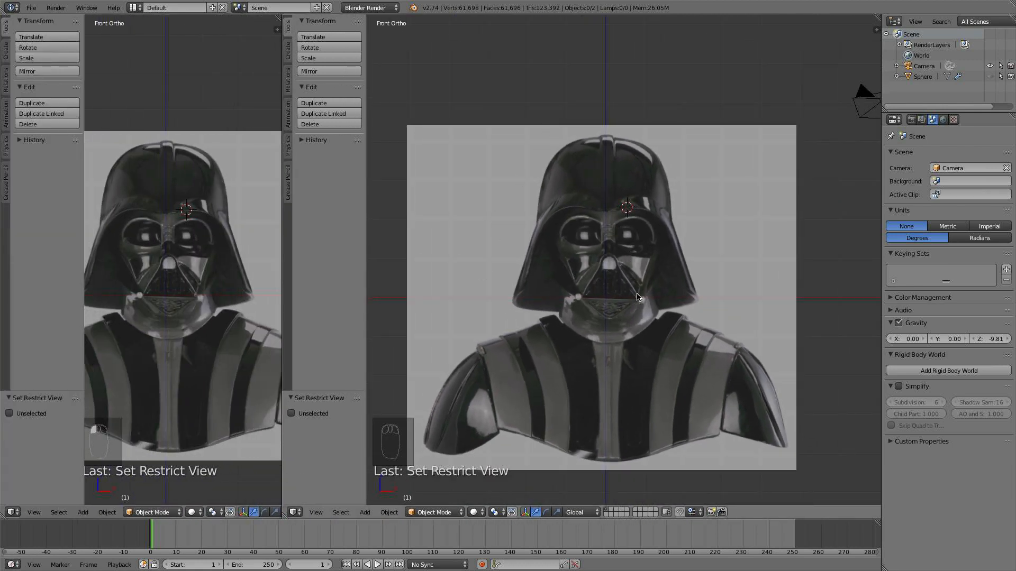
pyautogui.click(12, 512)
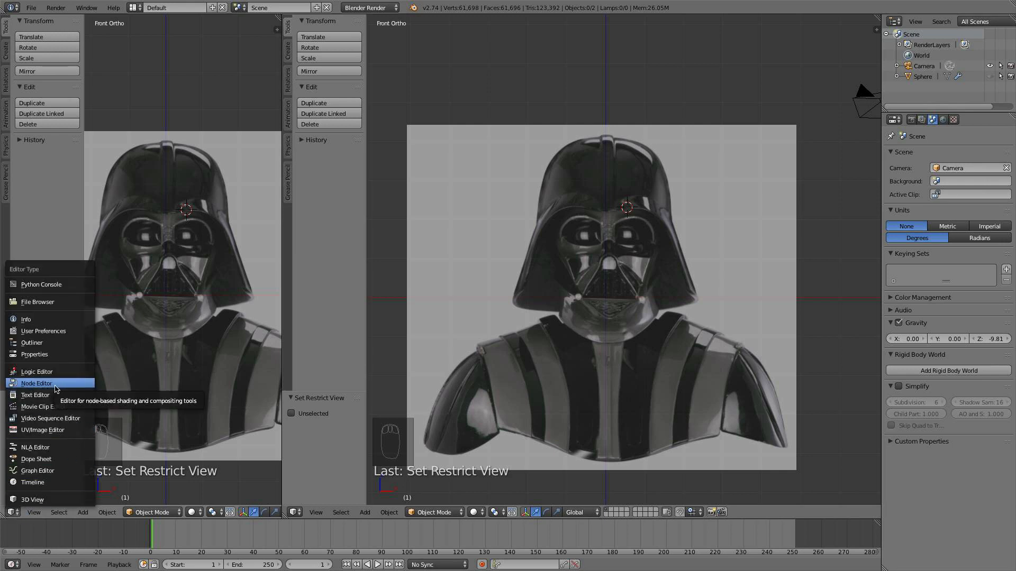
pyautogui.click(66, 430)
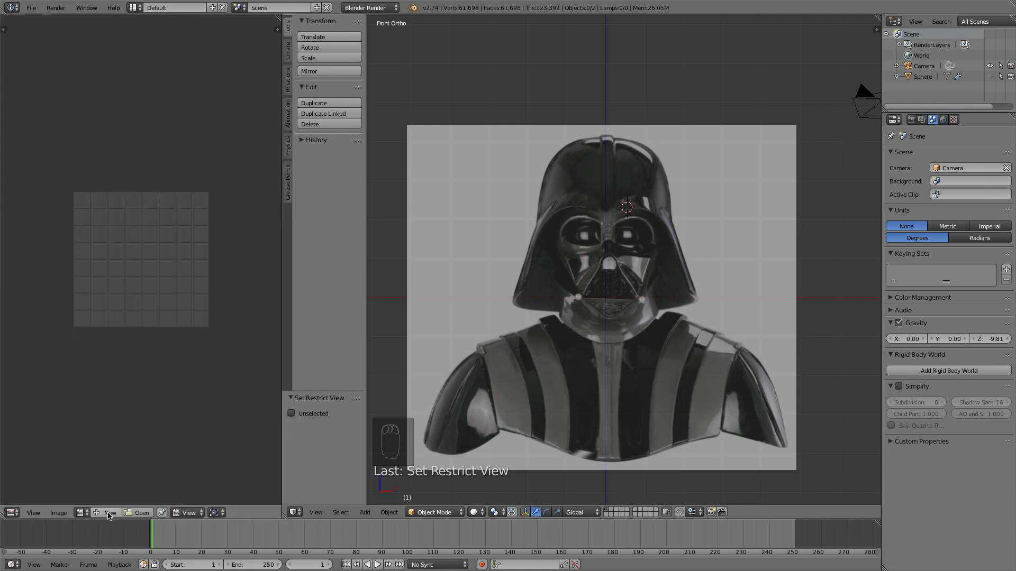
pyautogui.click(146, 513)
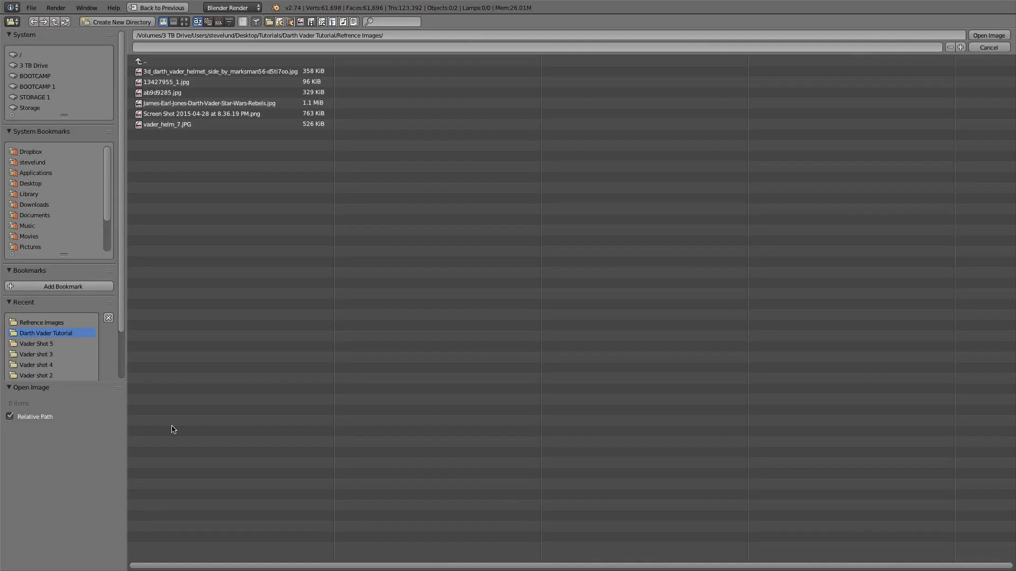
pyautogui.click(184, 21)
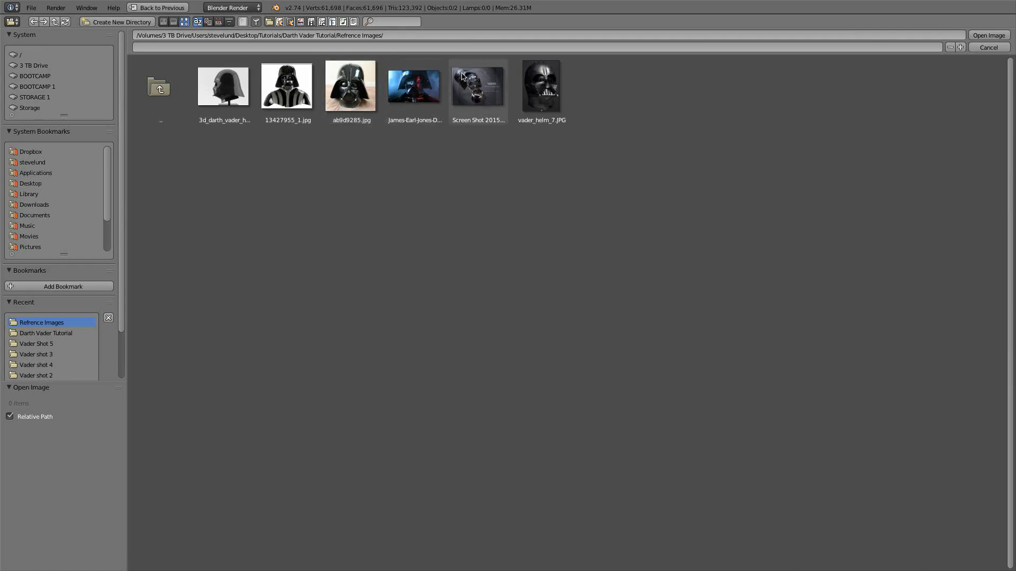
pyautogui.doubleClick(470, 77)
pyautogui.scroll(-2, 150, 284)
pyautogui.moveTo(151, 284); pyautogui.dragTo(155, 286, button='middle')
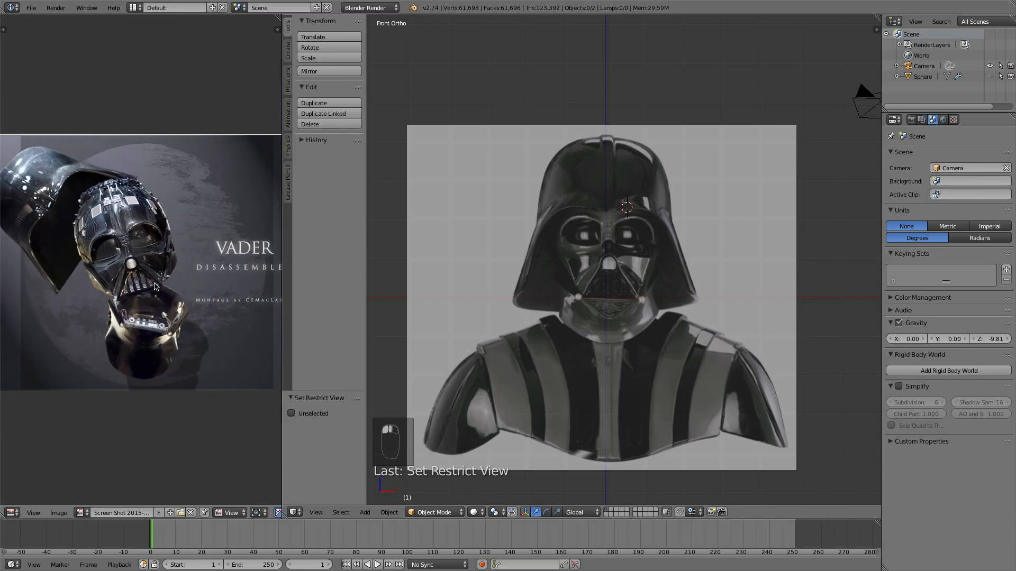
# Examine the disassembled Vader reference for the shapes of the face mask, eye sockets and lower neck piece, and close the image editor area
pyautogui.scroll(3, 155, 286)
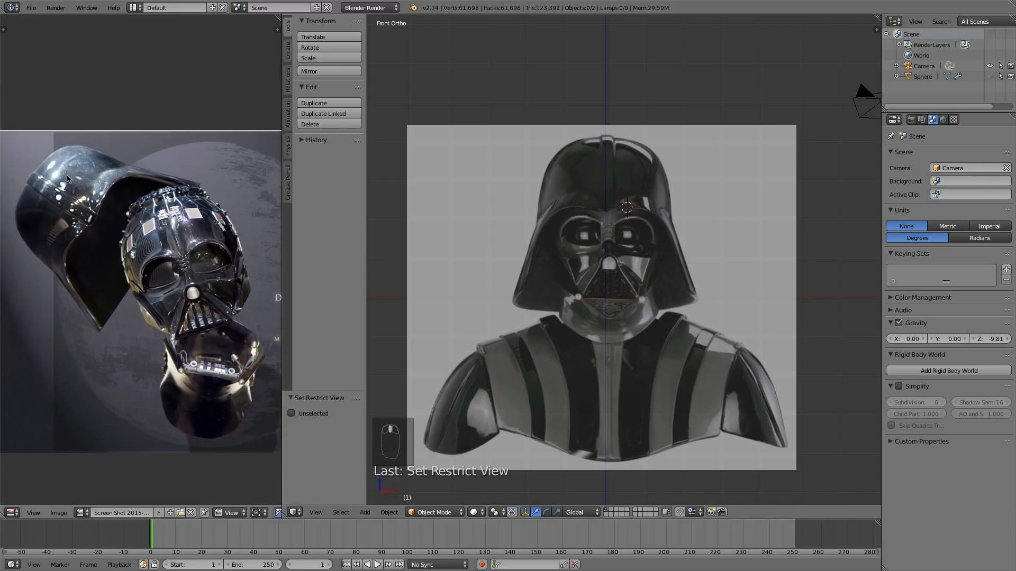
pyautogui.scroll(3, 149, 235)
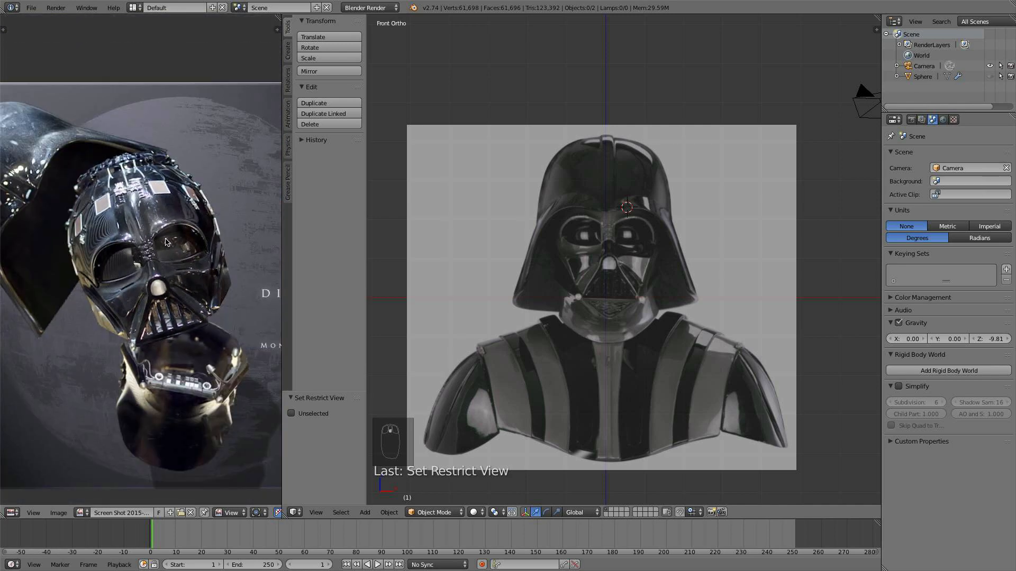
pyautogui.scroll(1, 168, 228)
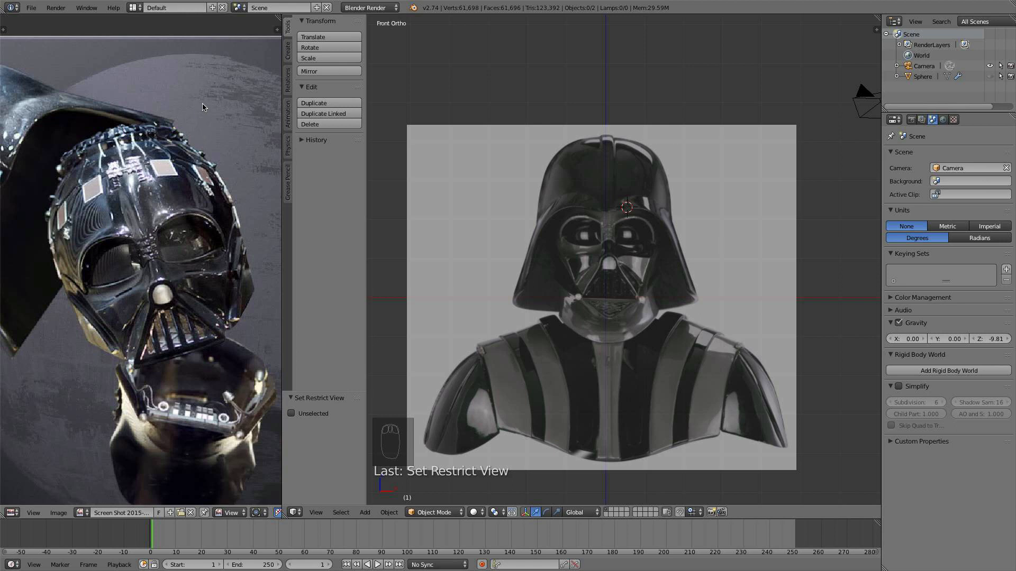
pyautogui.scroll(-2, 187, 162)
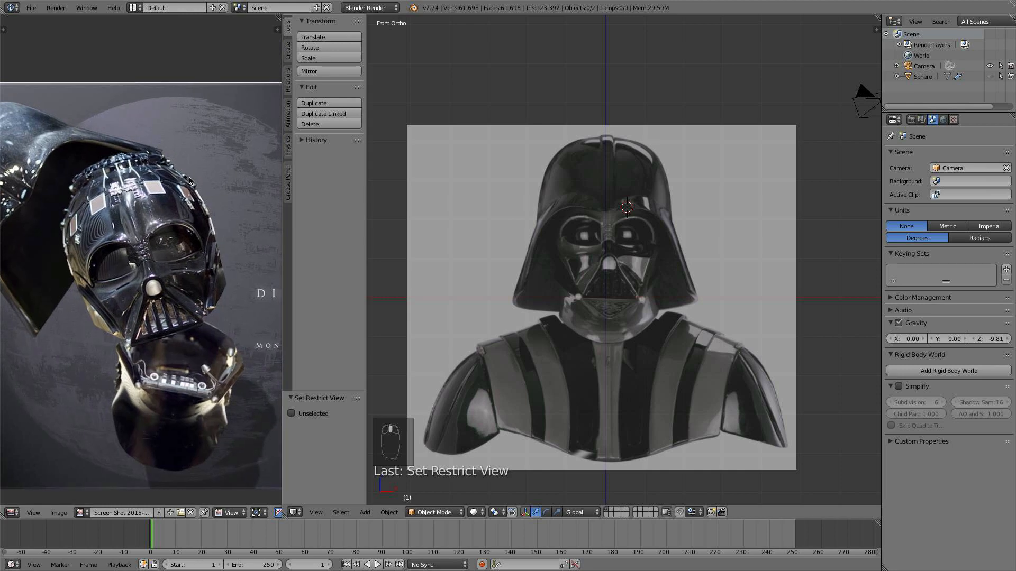
pyautogui.scroll(2, 184, 191)
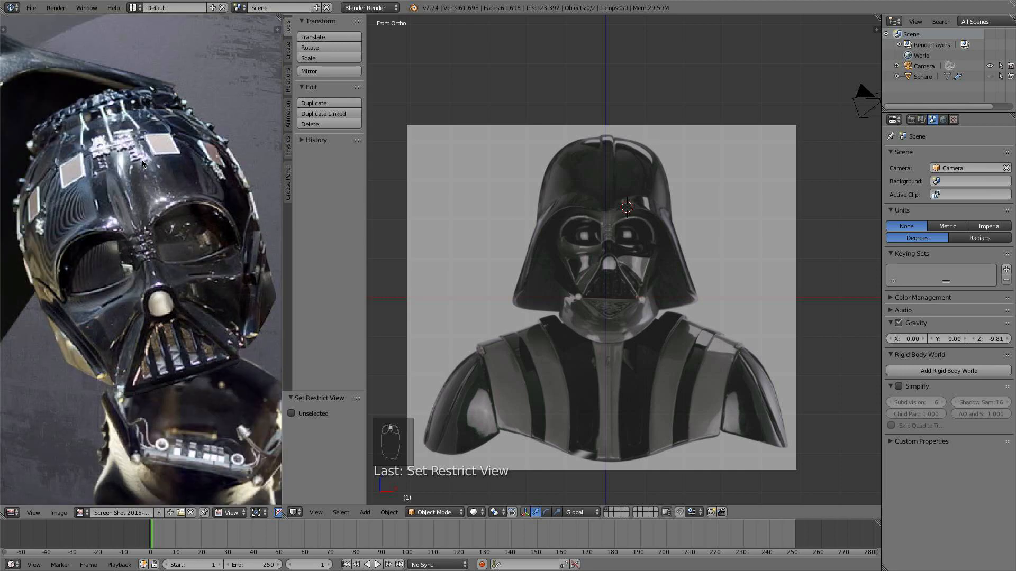
pyautogui.scroll(-1, 152, 168)
pyautogui.scroll(-2, 175, 152)
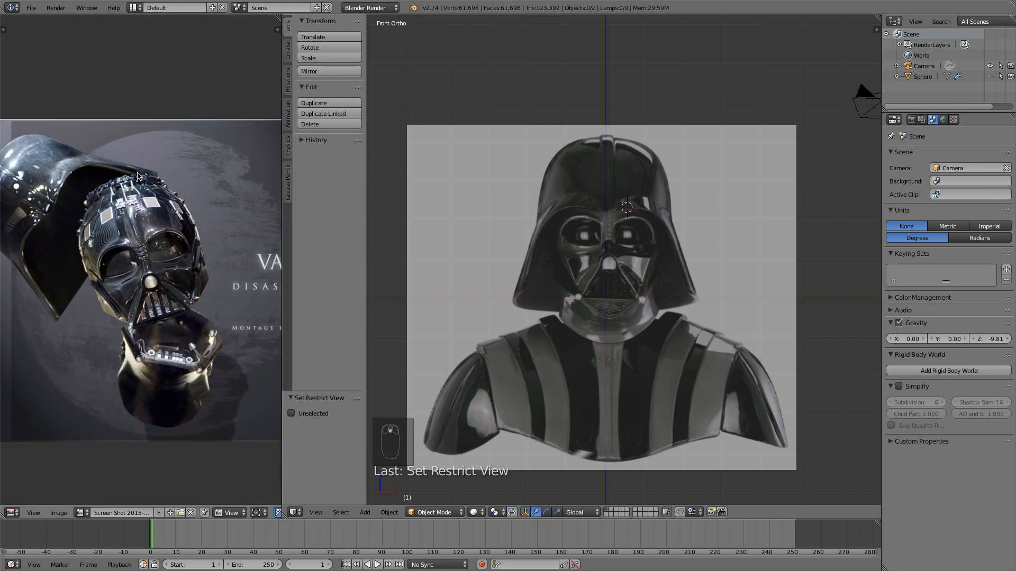
pyautogui.moveTo(156, 217); pyautogui.dragTo(168, 188, button='middle')
pyautogui.scroll(2, 151, 184)
pyautogui.scroll(-2, 168, 161)
pyautogui.scroll(1, 167, 188)
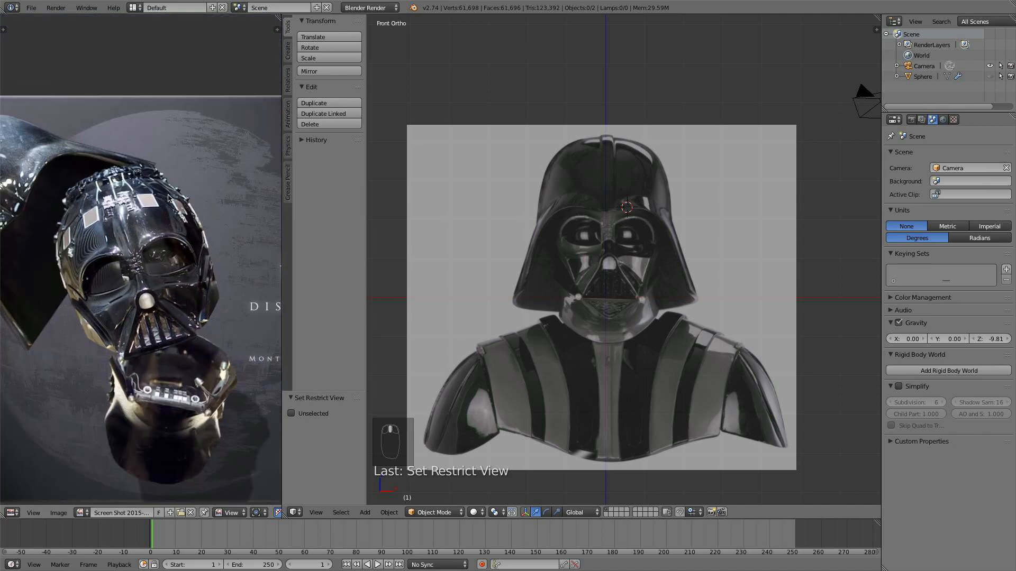
pyautogui.scroll(-1, 134, 222)
pyautogui.moveTo(135, 239); pyautogui.dragTo(128, 191, button='middle')
pyautogui.scroll(2, 142, 212)
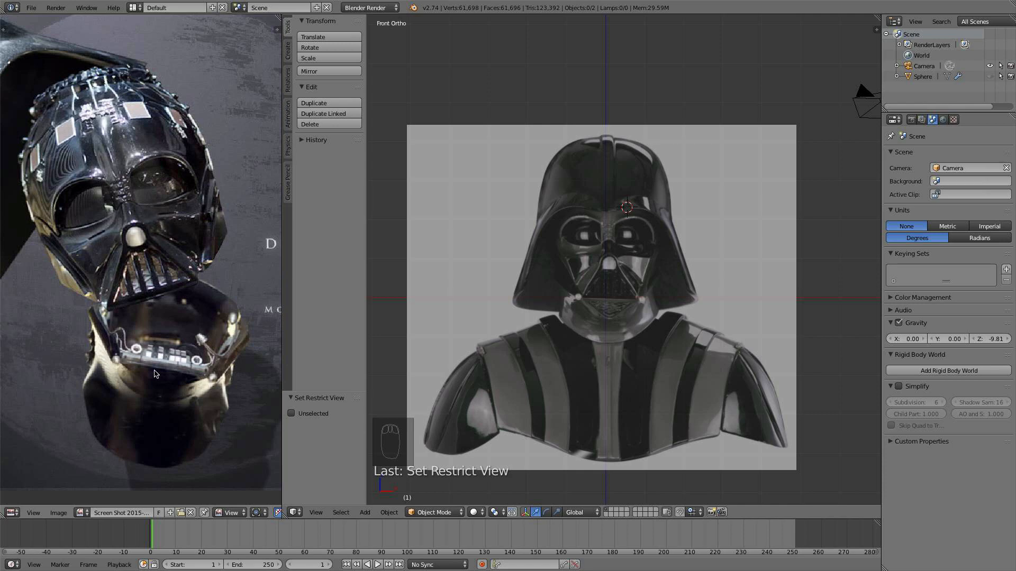
pyautogui.scroll(-1, 183, 374)
pyautogui.scroll(-1, 188, 368)
pyautogui.scroll(-1, 188, 365)
pyautogui.scroll(2, 189, 363)
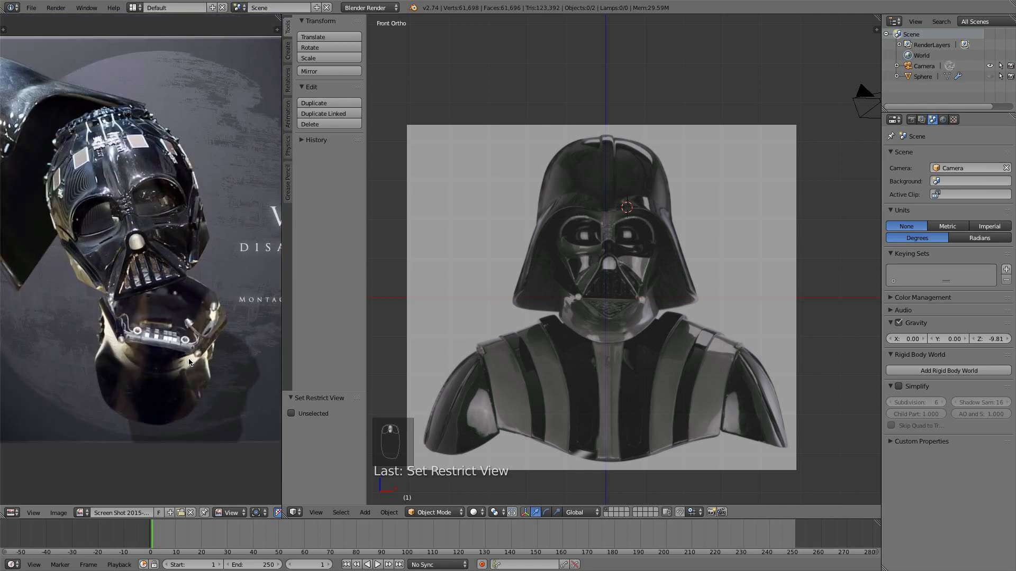
pyautogui.scroll(-1, 189, 359)
pyautogui.moveTo(189, 359); pyautogui.dragTo(183, 392, button='middle')
pyautogui.scroll(1, 183, 393)
pyautogui.moveTo(175, 316); pyautogui.dragTo(196, 321, button='middle')
pyautogui.scroll(2, 195, 320)
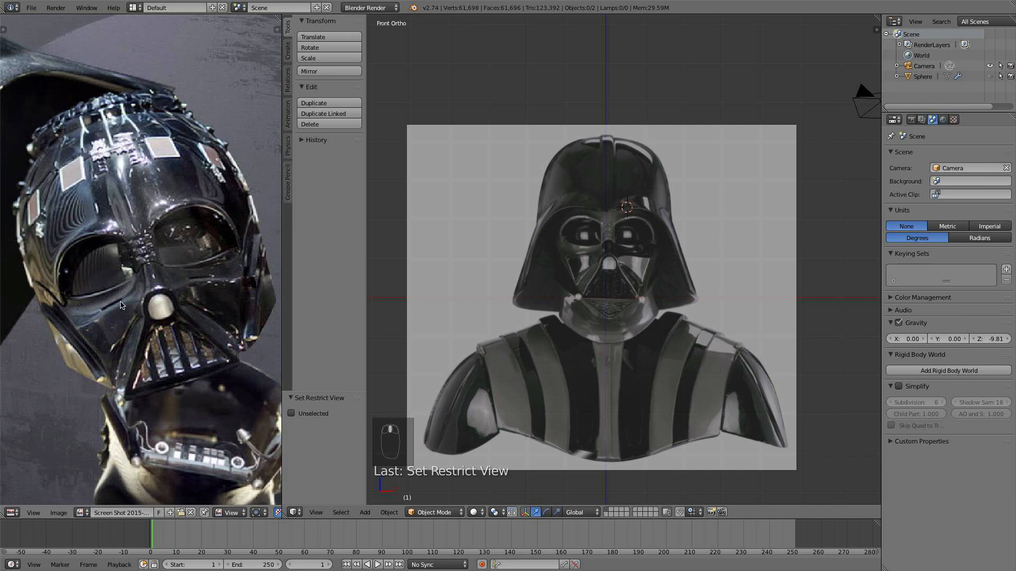
pyautogui.scroll(-2, 217, 242)
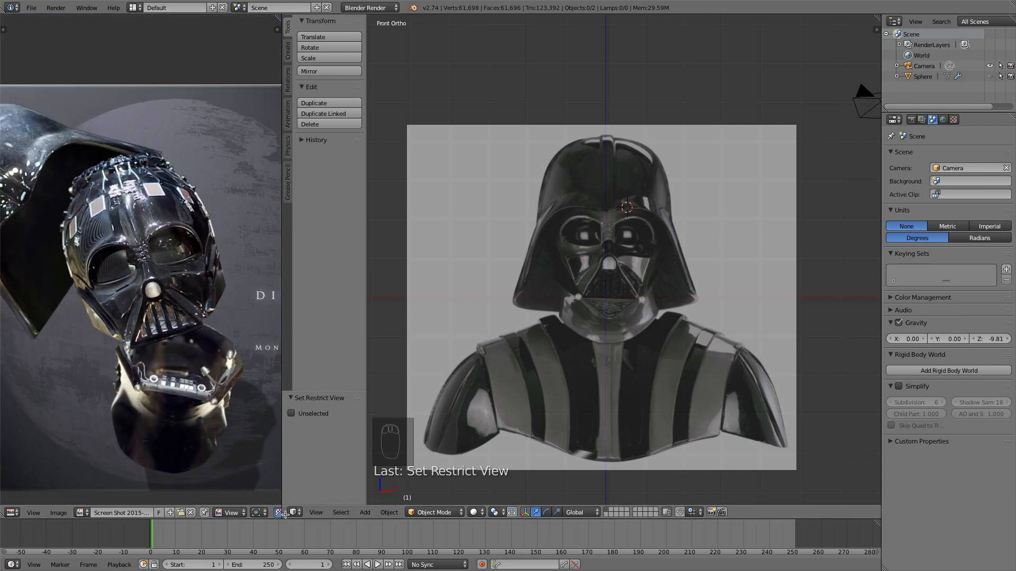
pyautogui.moveTo(283, 514); pyautogui.dragTo(230, 487)
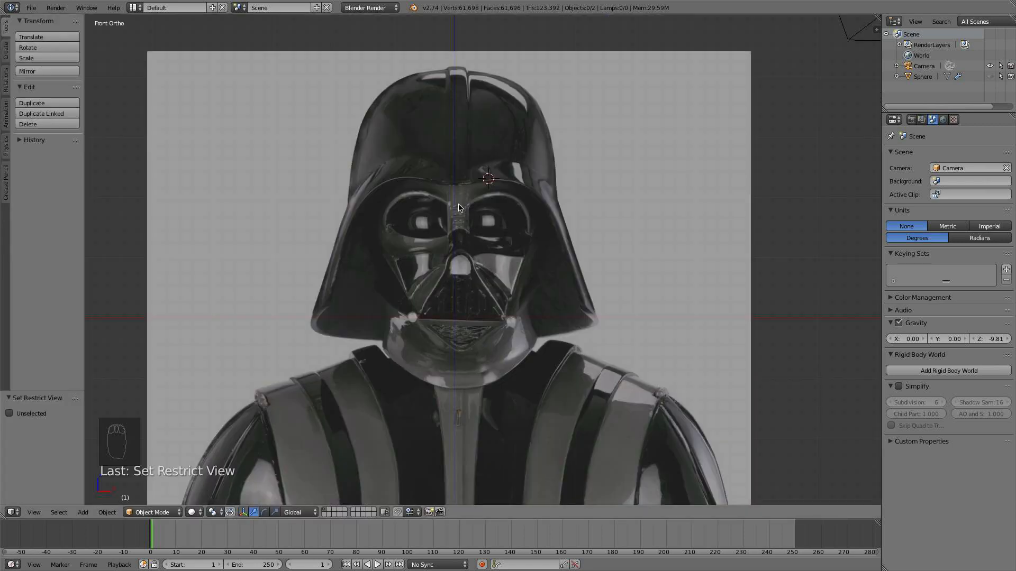
# Snap the 3D cursor to the scene centre and add a UV sphere there
pyautogui.scroll(1, 459, 194)
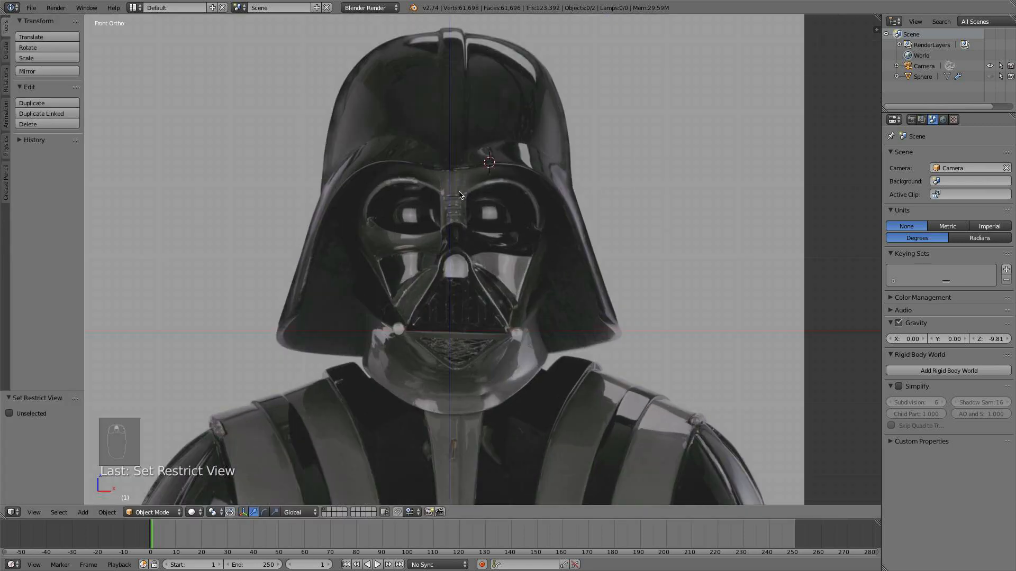
pyautogui.hotkey('shift', 's')
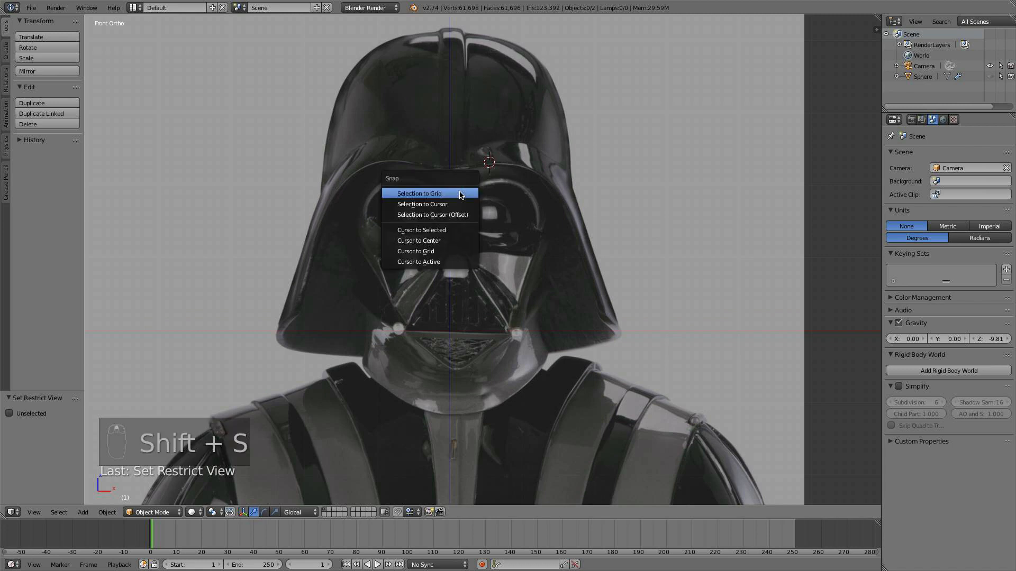
pyautogui.click(443, 242)
pyautogui.hotkey('shift', 'a')
pyautogui.moveTo(476, 196)
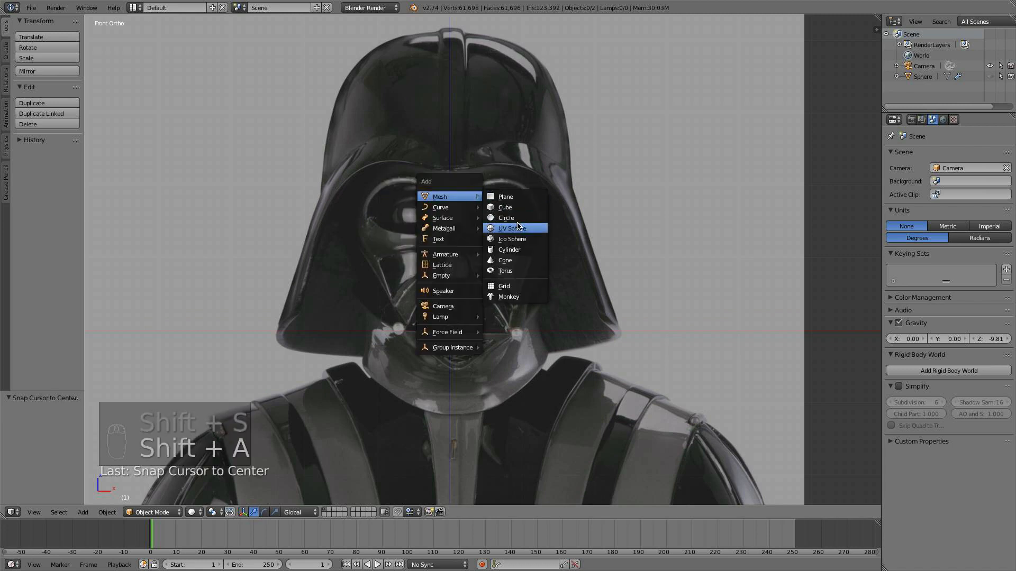
pyautogui.click(518, 227)
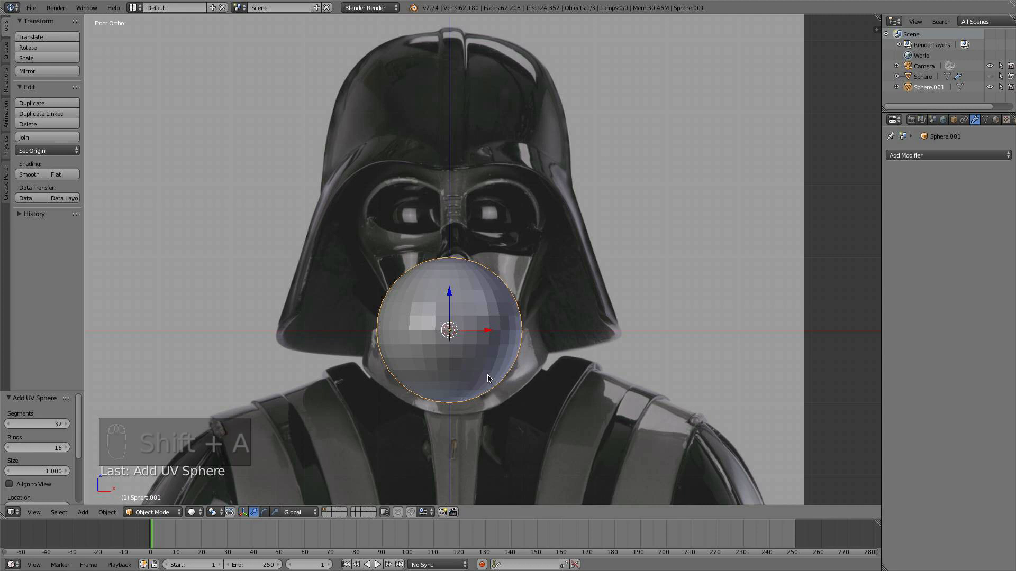
# Delete all vertices below the new sphere's equator, leaving only its upper dome
pyautogui.press('Tab')
pyautogui.press('a')
pyautogui.press('a')
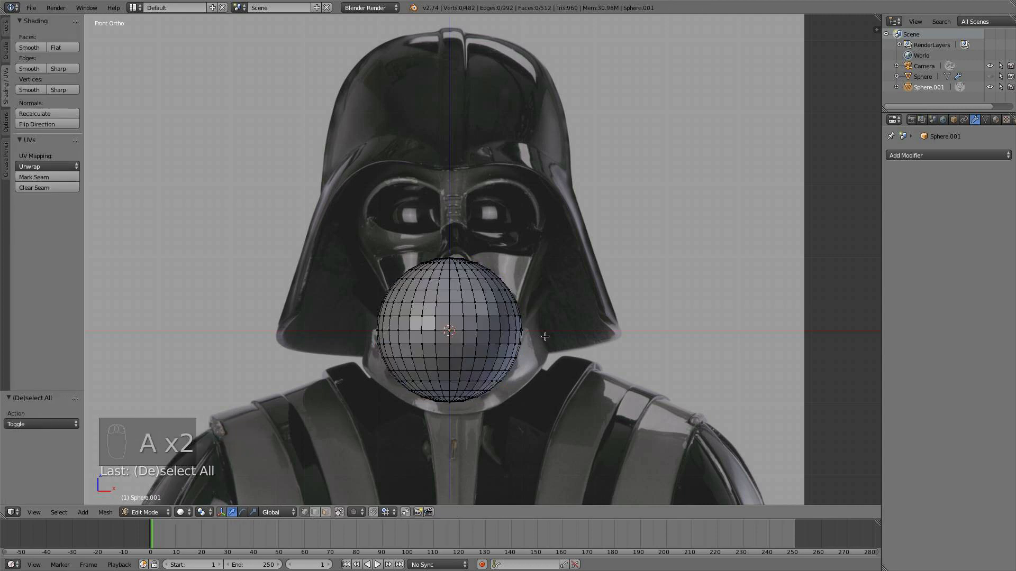
pyautogui.press('b')
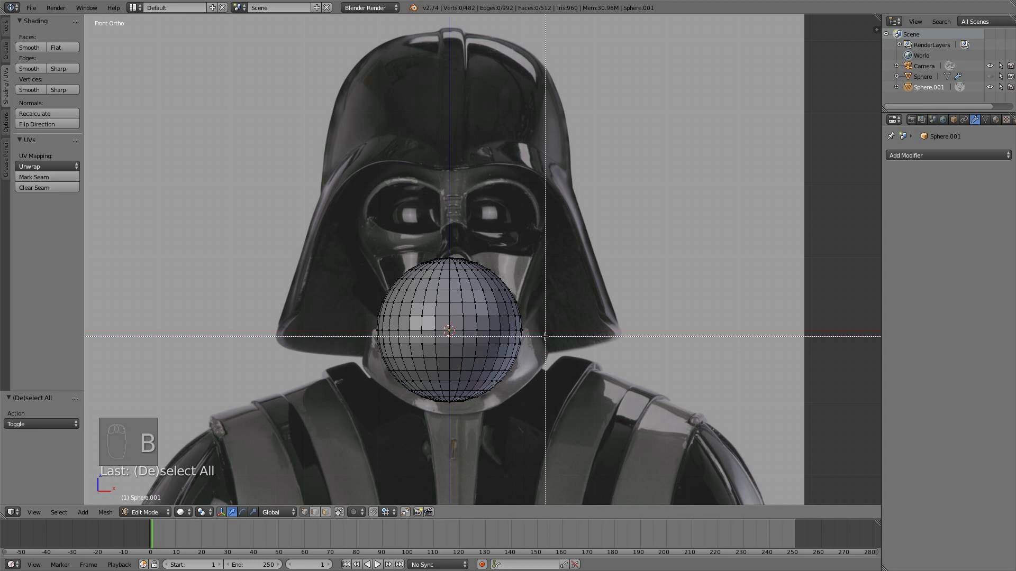
pyautogui.moveTo(545, 333); pyautogui.dragTo(173, 457)
pyautogui.press('x')
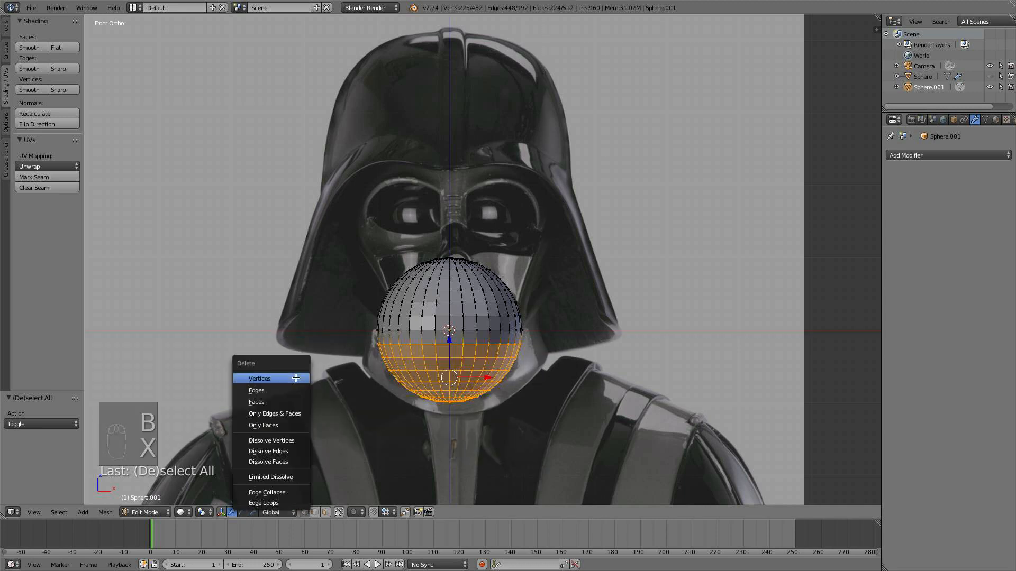
pyautogui.click(296, 378)
# Delete the vertices on the dome's negative-X side and return to Object Mode
pyautogui.press('b')
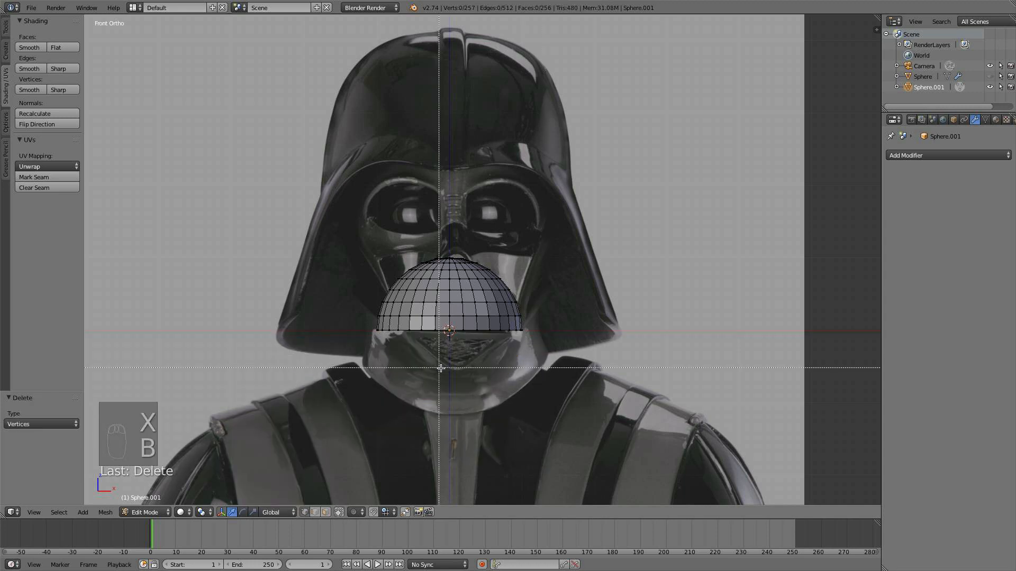
pyautogui.moveTo(448, 369); pyautogui.dragTo(328, 178)
pyautogui.press('x')
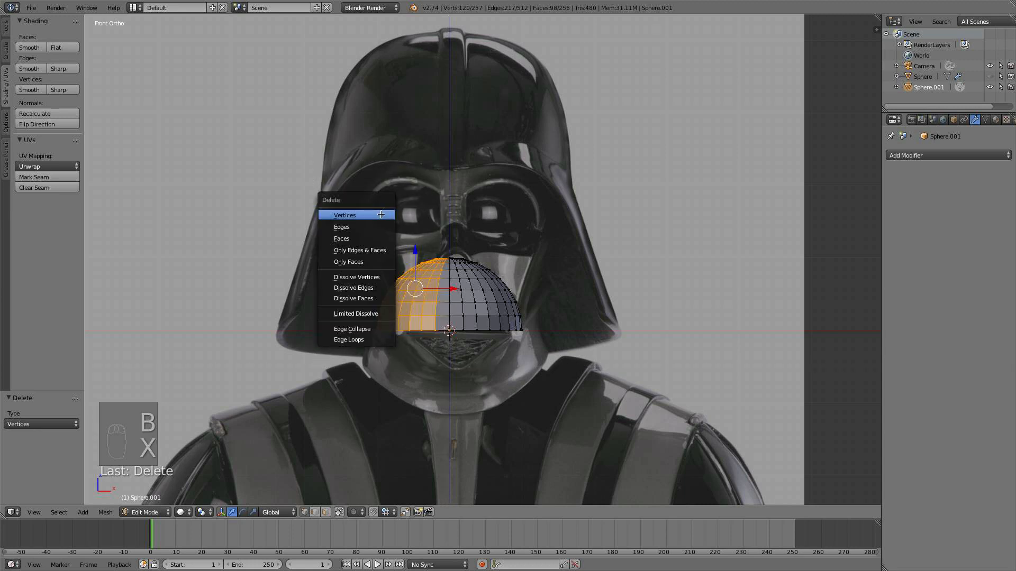
pyautogui.click(350, 215)
pyautogui.press('Tab')
# Add a Mirror modifier on the X axis and a Subdivision Surface modifier to the quarter sphere
pyautogui.click(981, 156)
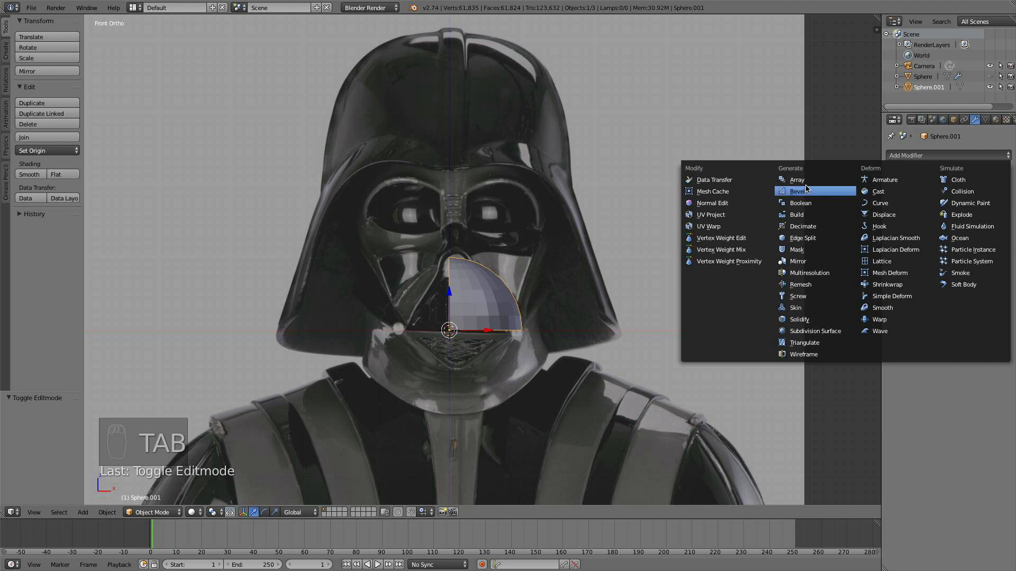
pyautogui.click(819, 261)
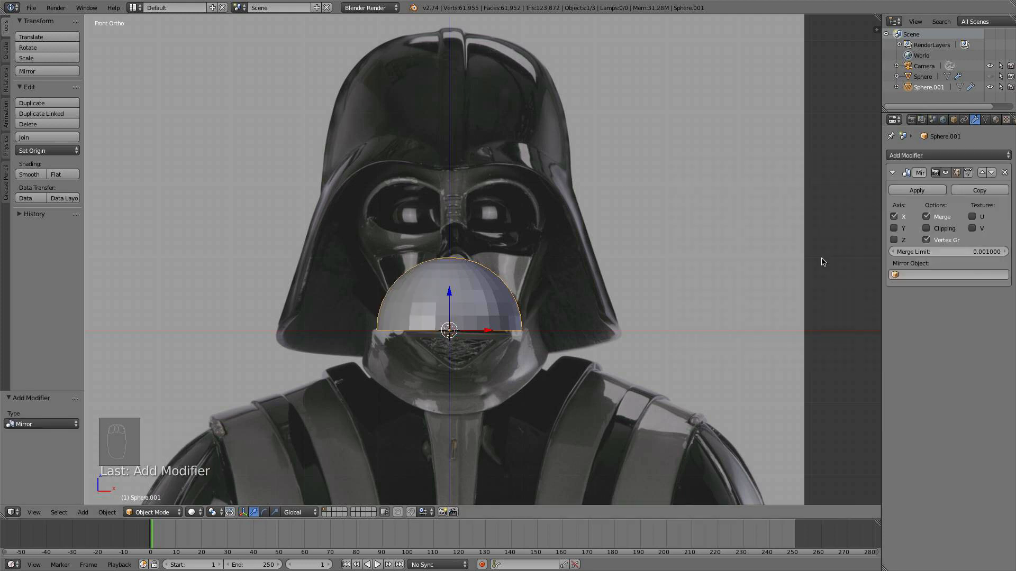
pyautogui.click(946, 156)
pyautogui.click(814, 342)
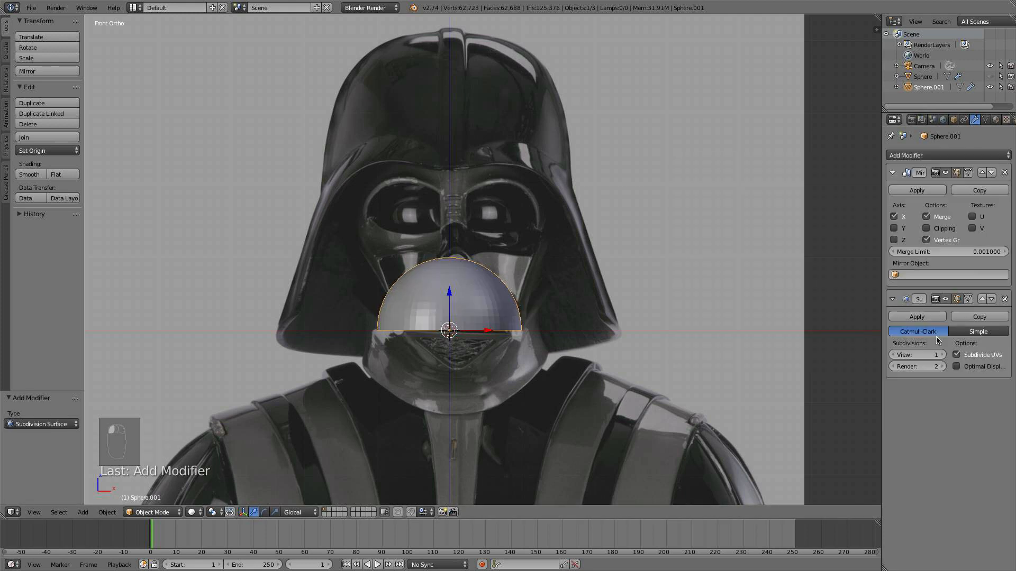
# Set the dome's viewport subdivision level to 2 and shade it smooth
pyautogui.hotkey('ctrl', '2')
pyautogui.click(29, 174)
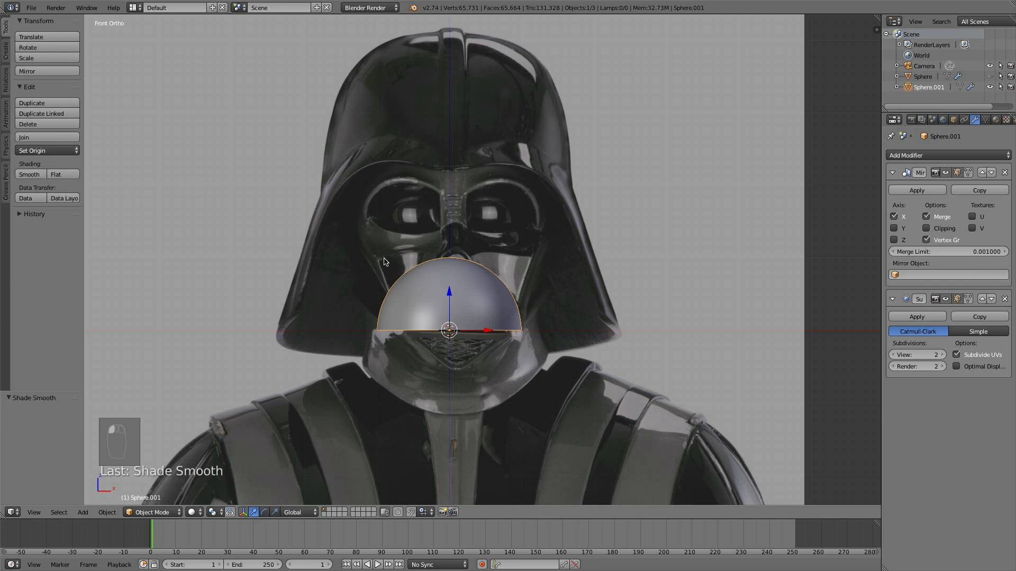
# Raise the dome about 2.6 units into the crown of the front reference helmet and enlarge it to about 1.44 times
pyautogui.moveTo(452, 286); pyautogui.dragTo(454, 104)
pyautogui.press('s')
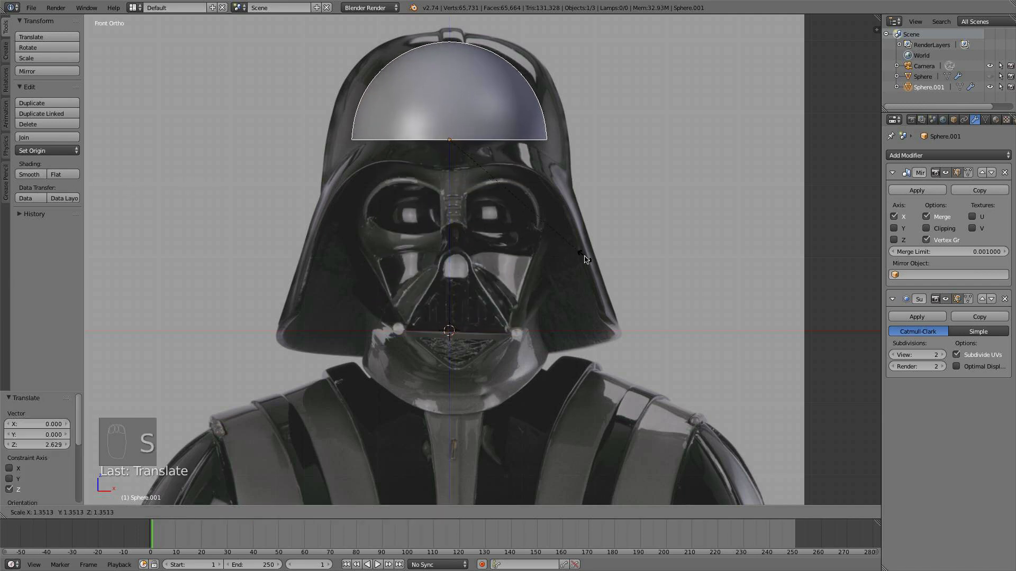
pyautogui.click(579, 253)
pyautogui.click(443, 105)
pyautogui.press('s')
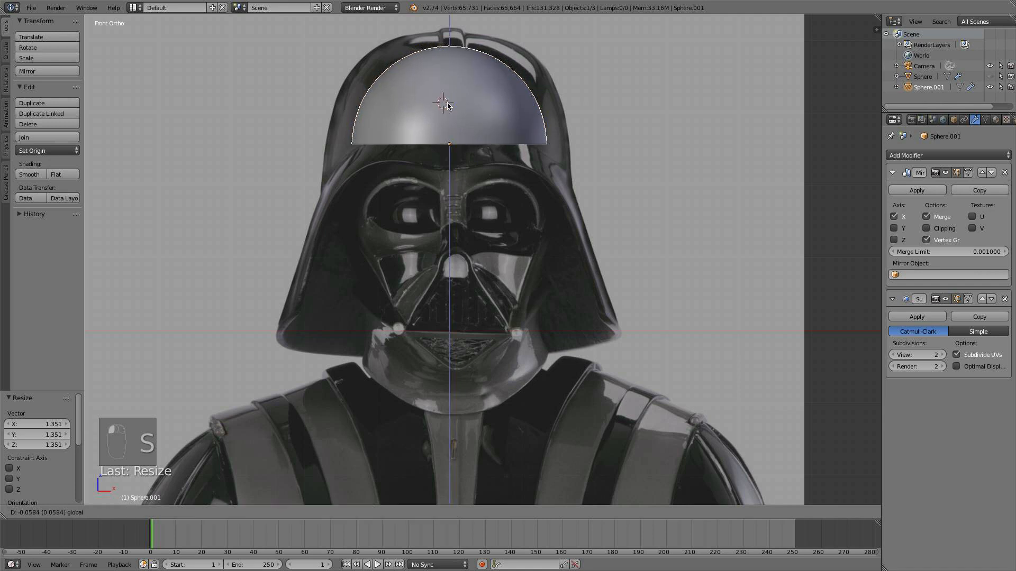
pyautogui.click(519, 218)
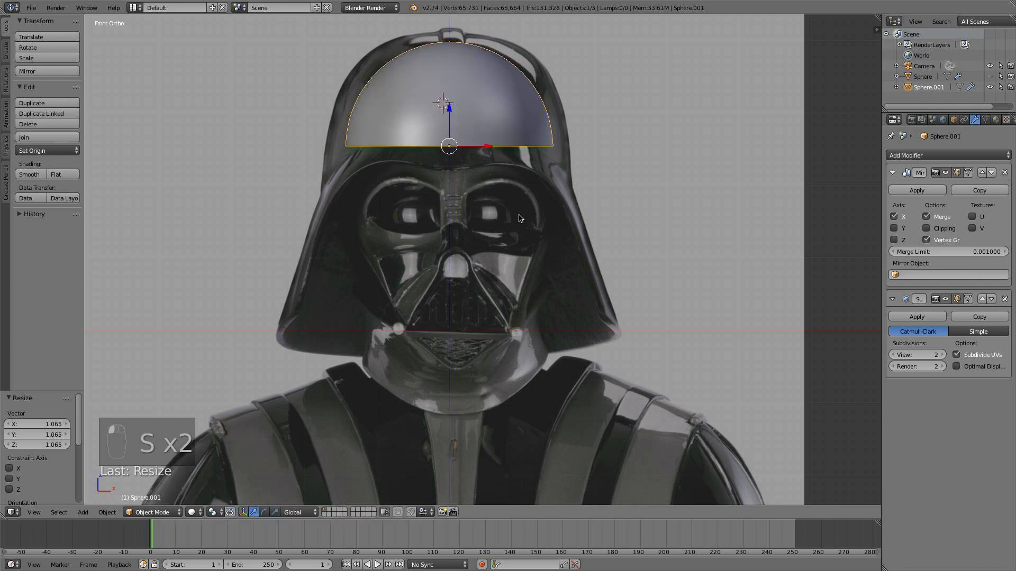
# Stretch the dome about 1.05 times along Z and lower it about 0.27 so its rim meets the brow
pyautogui.press('s')
pyautogui.press('z')
pyautogui.click(449, 108)
pyautogui.press('g')
pyautogui.press('z')
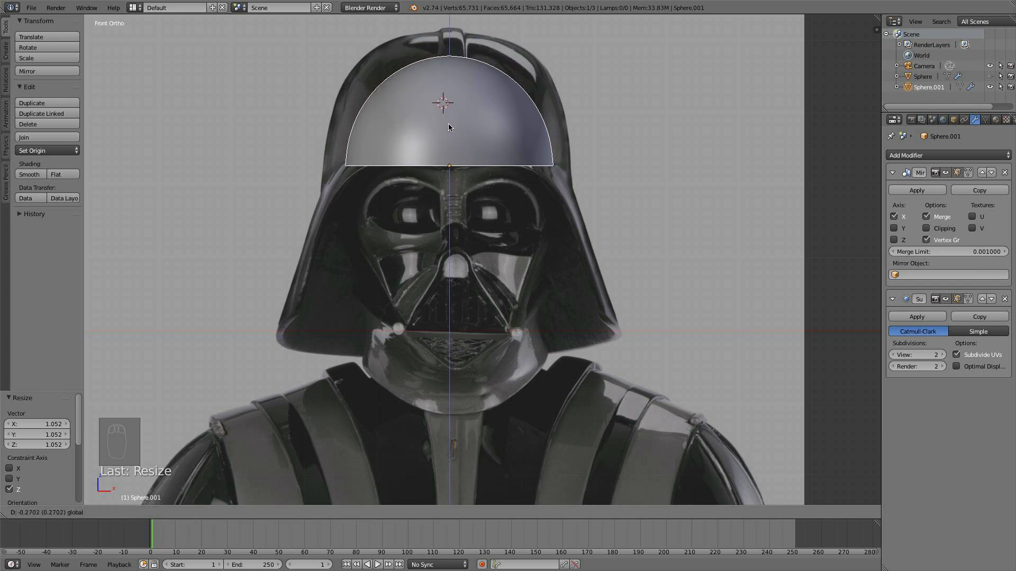
pyautogui.click(448, 125)
pyautogui.scroll(3, 539, 217)
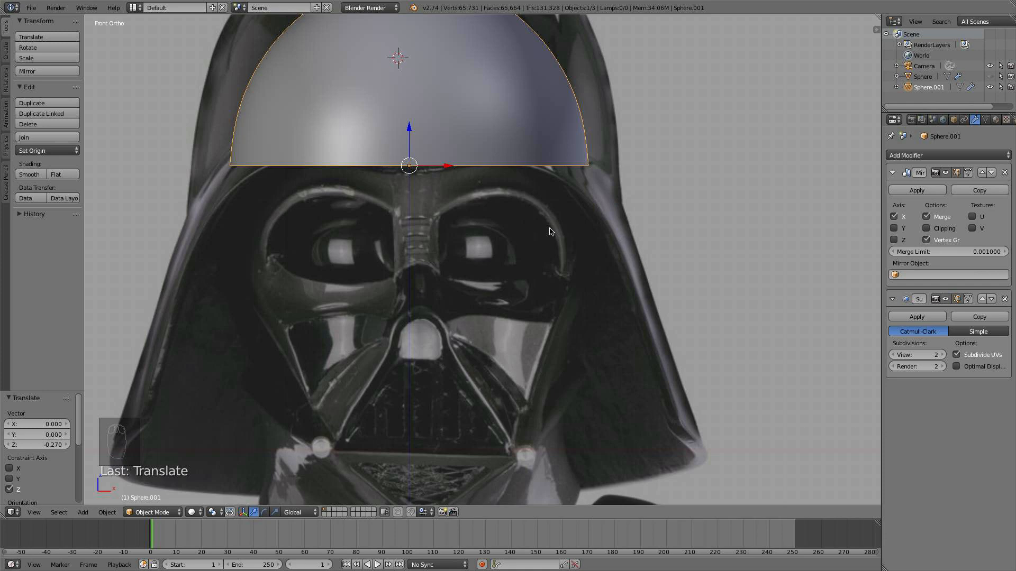
# Add a plane at the positive-X eye of the front reference and rotate it 90° about X
pyautogui.press('KP_3')
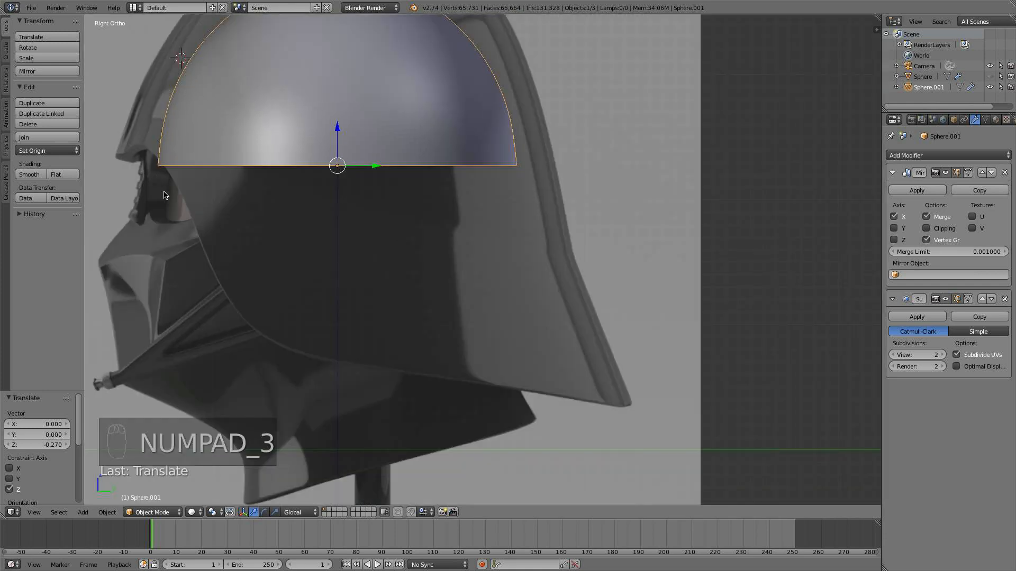
pyautogui.press('KP_1')
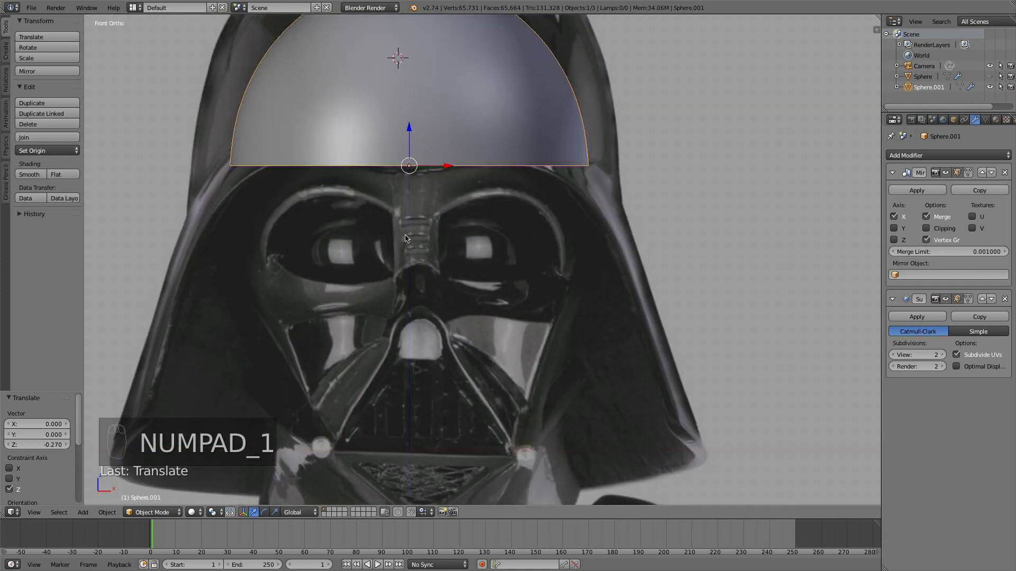
pyautogui.press('KP_3')
pyautogui.press('KP_1')
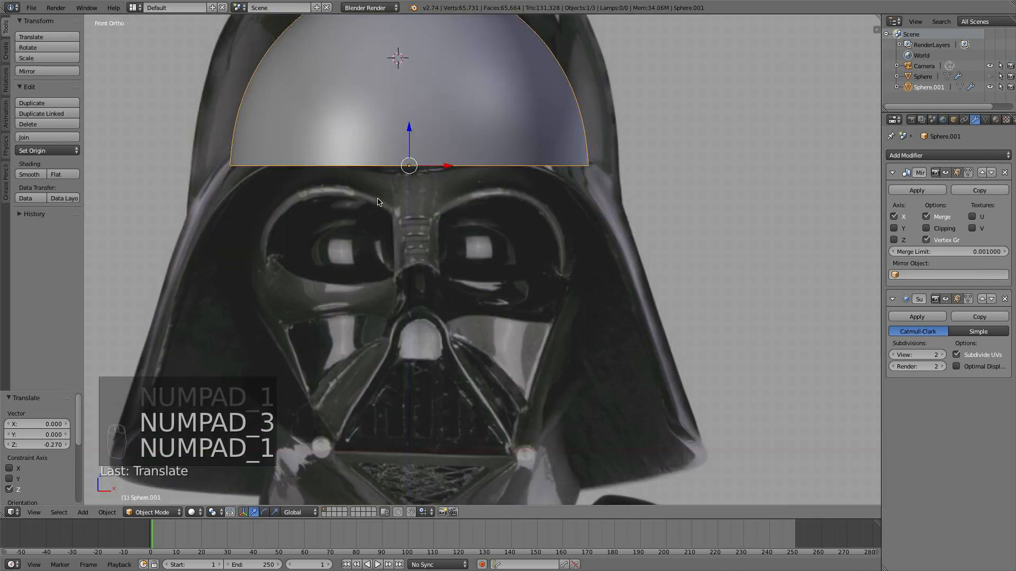
pyautogui.scroll(3, 421, 204)
pyautogui.scroll(-3, 419, 204)
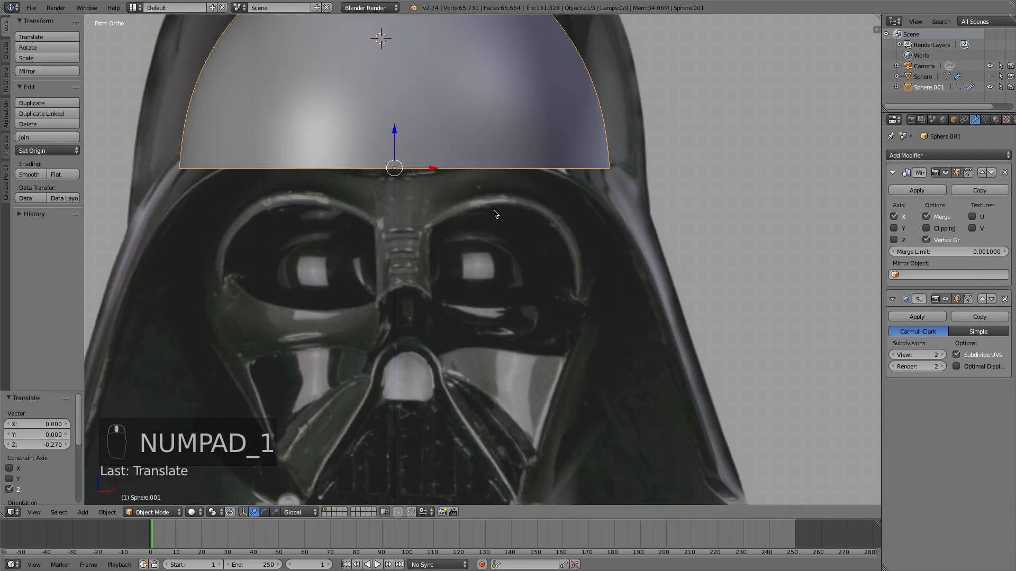
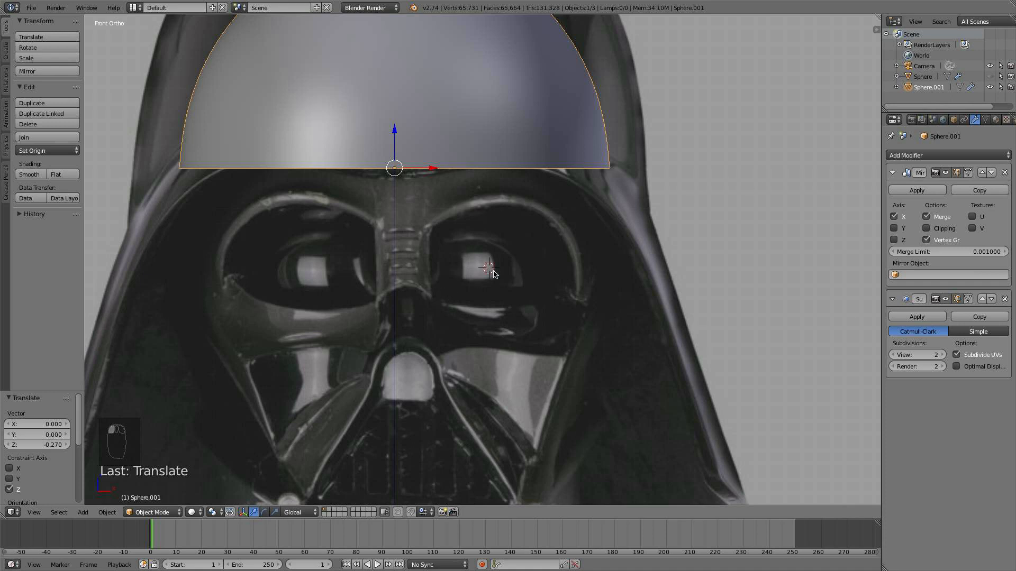
pyautogui.hotkey('shift', 'a')
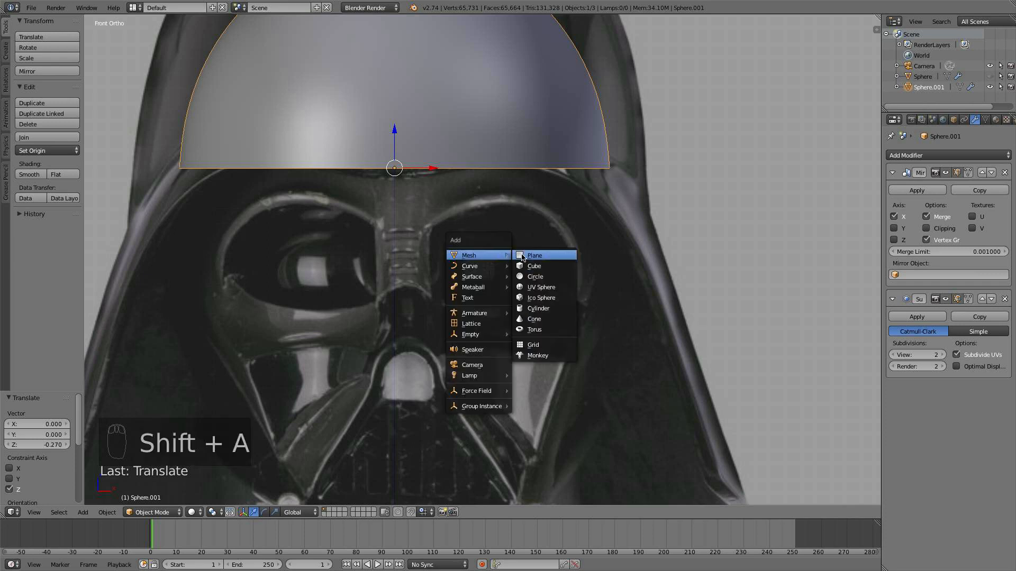
pyautogui.click(524, 257)
pyautogui.press('r')
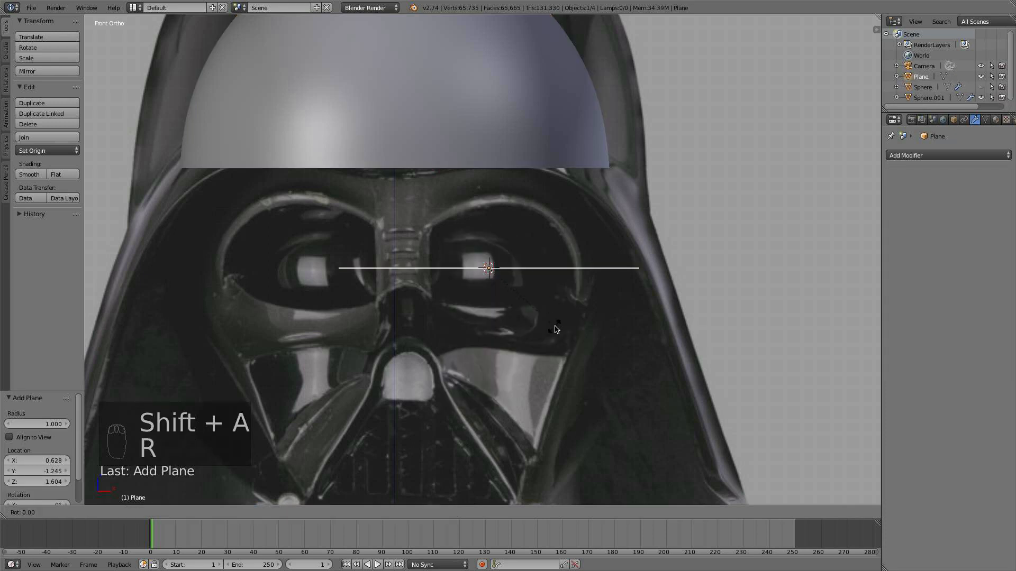
pyautogui.press('9')
pyautogui.press('0')
pyautogui.press('x')
pyautogui.press('Return')
# Shrink the plane to about 0.3 times its size and centre it over the positive-X eye
pyautogui.press('s')
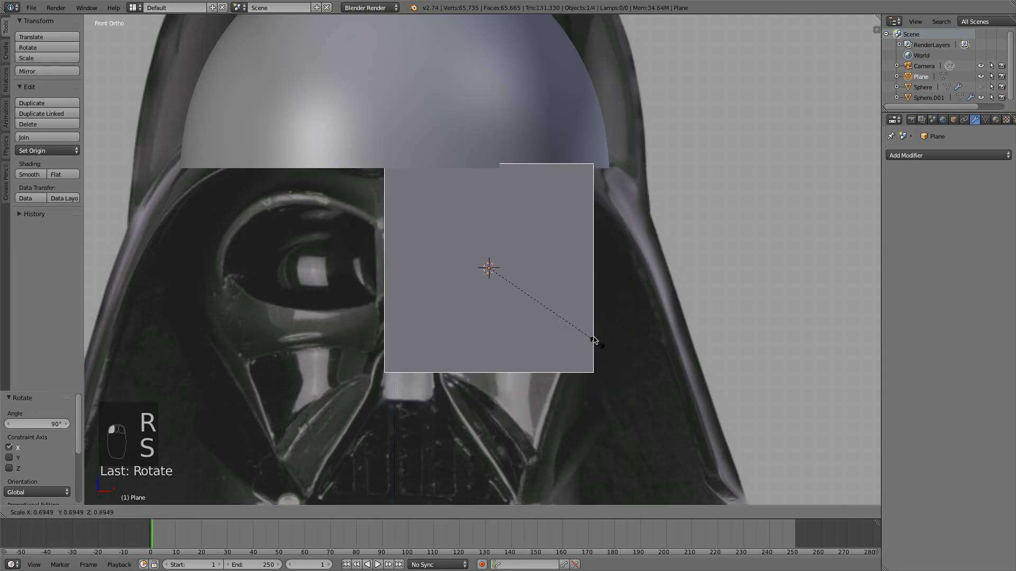
pyautogui.click(522, 261)
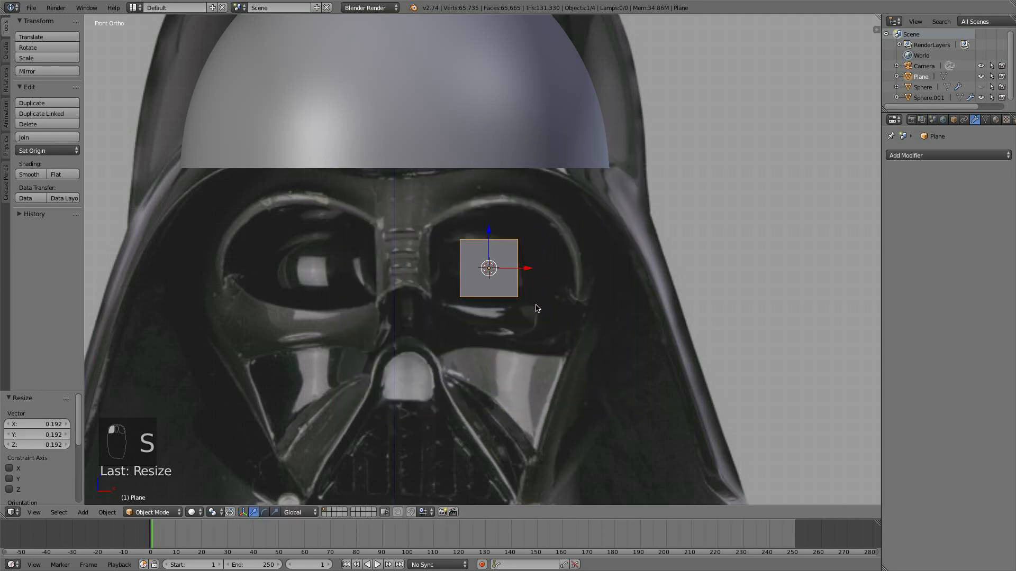
pyautogui.press('s')
pyautogui.click(547, 319)
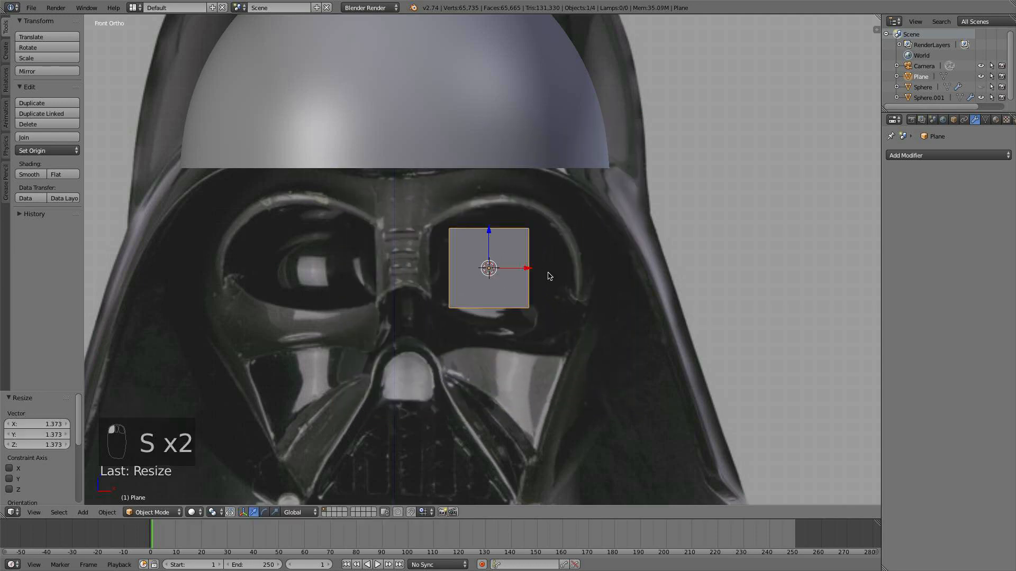
pyautogui.moveTo(523, 269); pyautogui.dragTo(536, 269)
pyautogui.press('s')
pyautogui.click(555, 331)
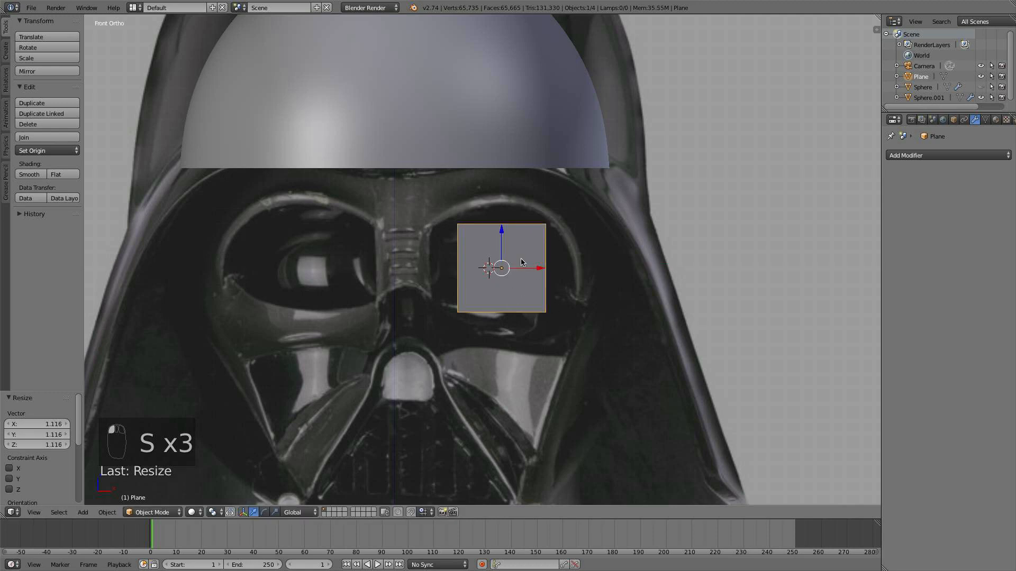
pyautogui.moveTo(503, 238); pyautogui.dragTo(498, 225)
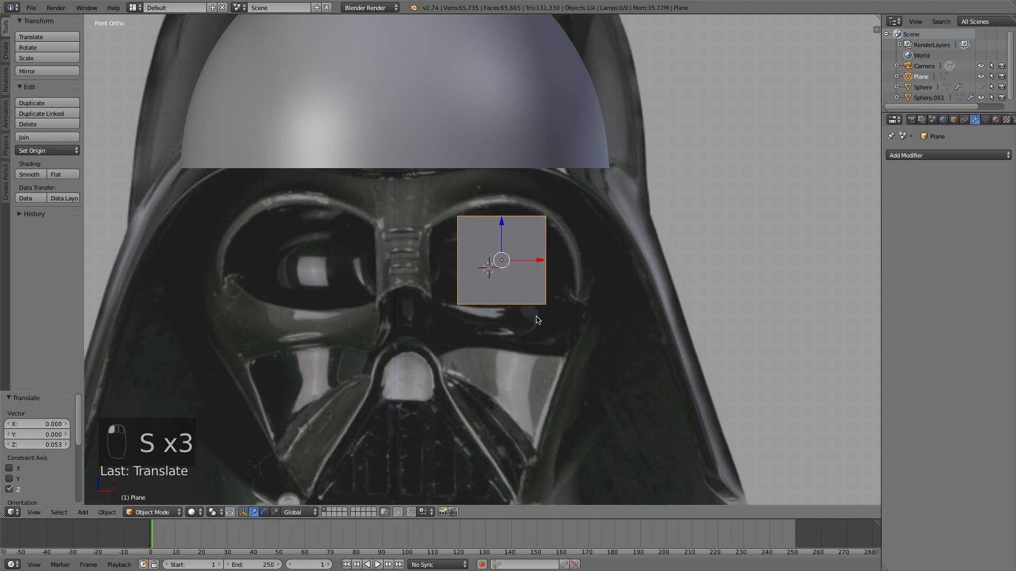
pyautogui.press('s')
pyautogui.click(542, 332)
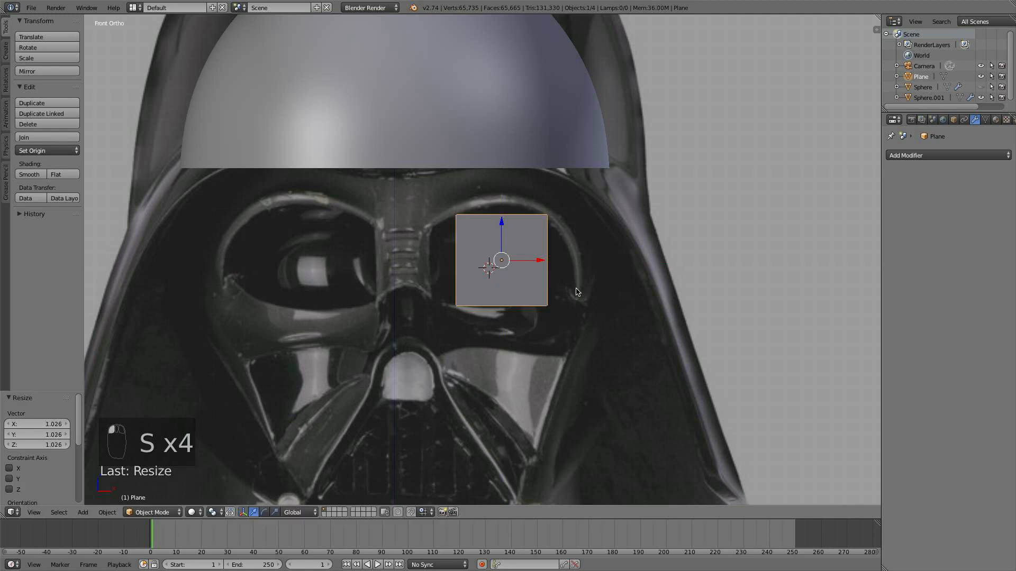
# Move the plane forward along Y to the mask's eye area in the side reference
pyautogui.scroll(-3, 578, 292)
pyautogui.press('KP_3')
pyautogui.moveTo(265, 259); pyautogui.dragTo(246, 248)
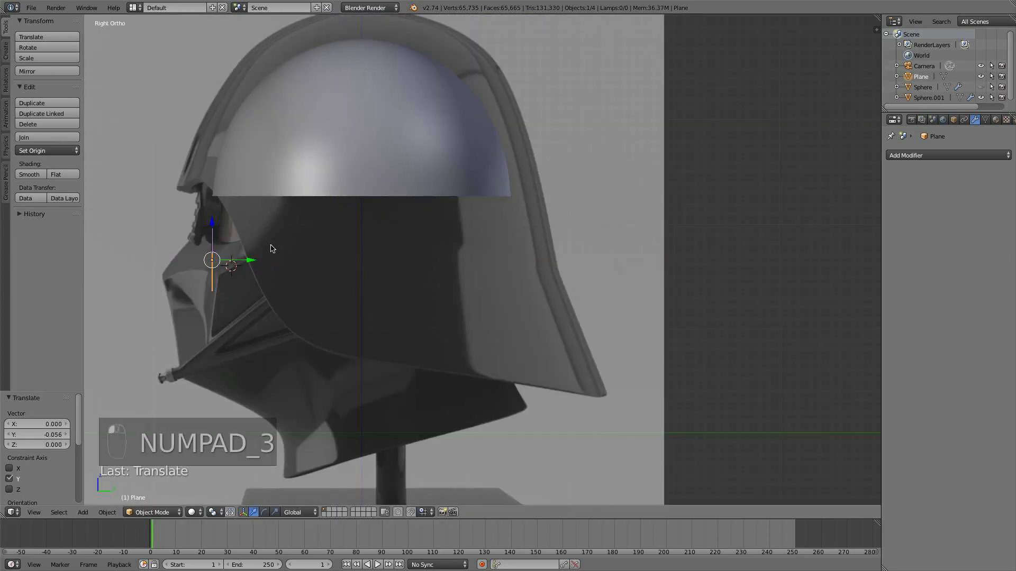
pyautogui.scroll(1, 263, 240)
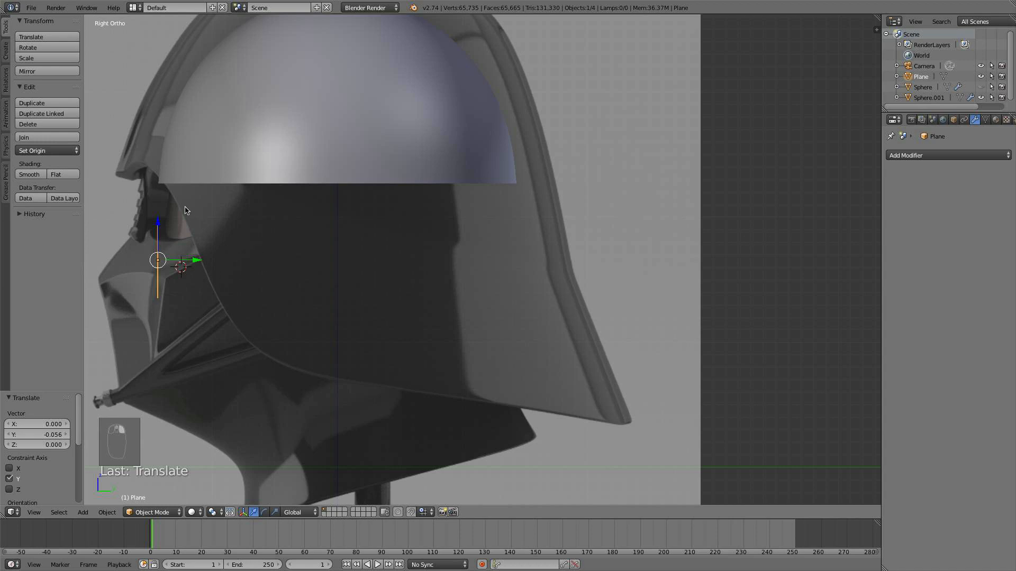
# Realign the right-view background image with size 4.000, X offset -0.400 and Y offset 1.800
pyautogui.press('n')
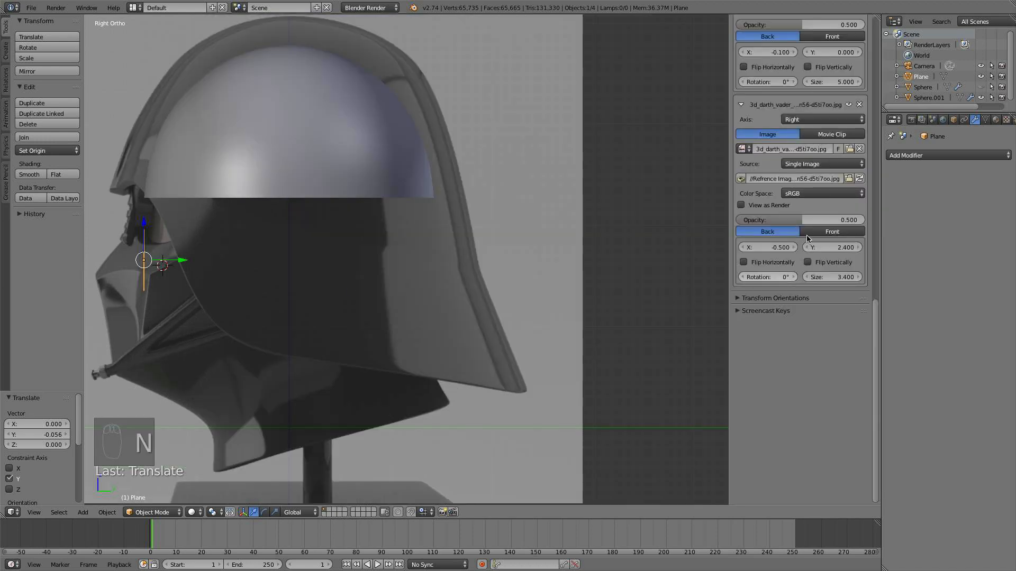
pyautogui.scroll(4, 821, 236)
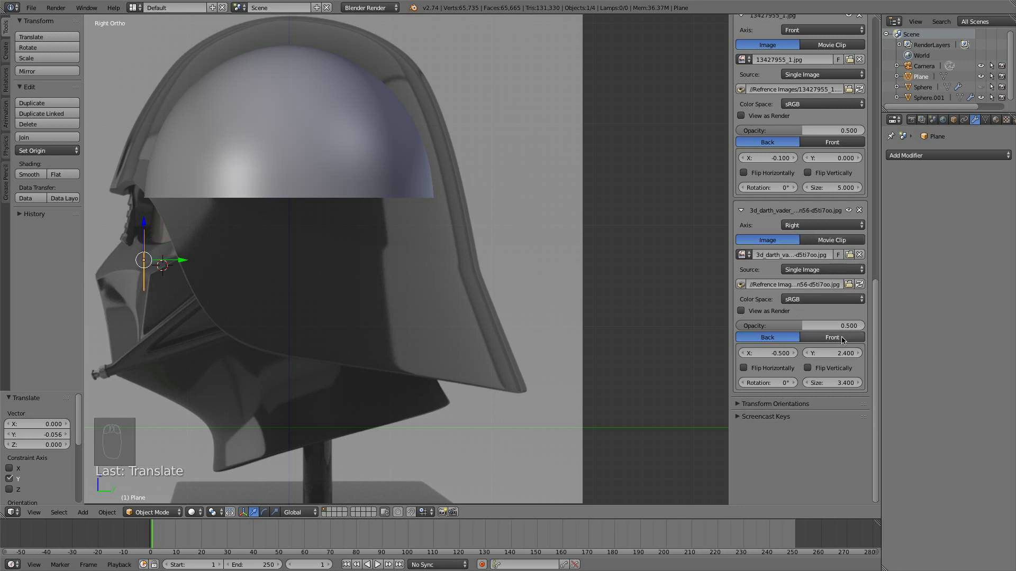
pyautogui.moveTo(832, 382)
pyautogui.mouseDown()
pyautogui.moveTo(857, 382)
pyautogui.moveTo(829, 382)
pyautogui.mouseUp()
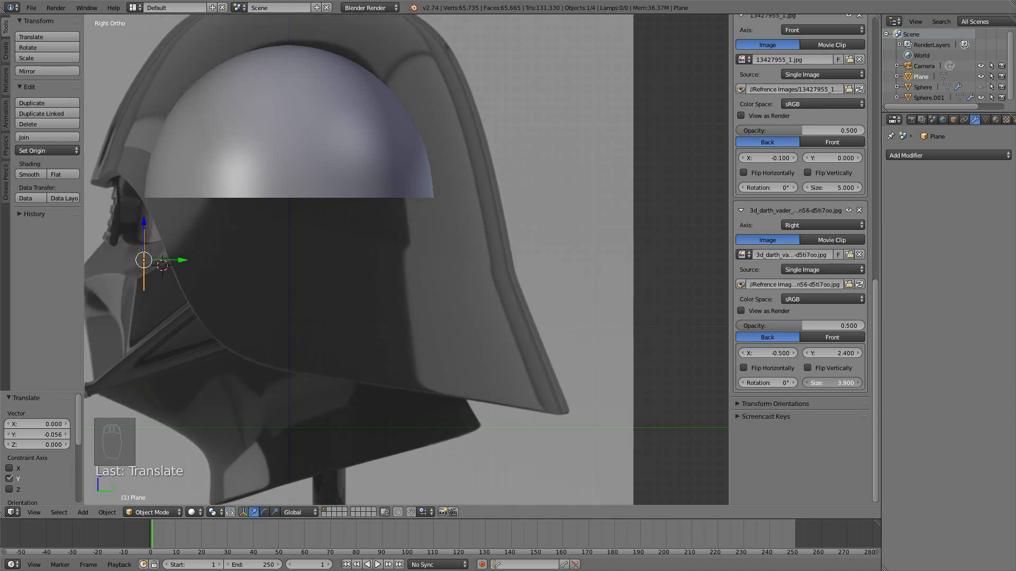
pyautogui.moveTo(780, 356)
pyautogui.mouseDown()
pyautogui.moveTo(792, 353)
pyautogui.moveTo(780, 355)
pyautogui.mouseUp()
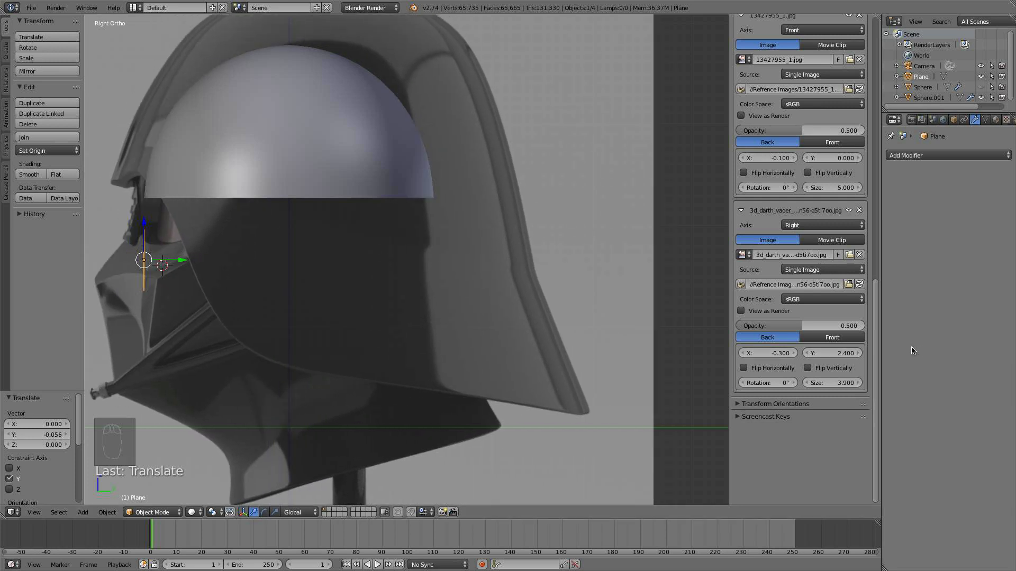
pyautogui.moveTo(852, 353); pyautogui.dragTo(838, 383)
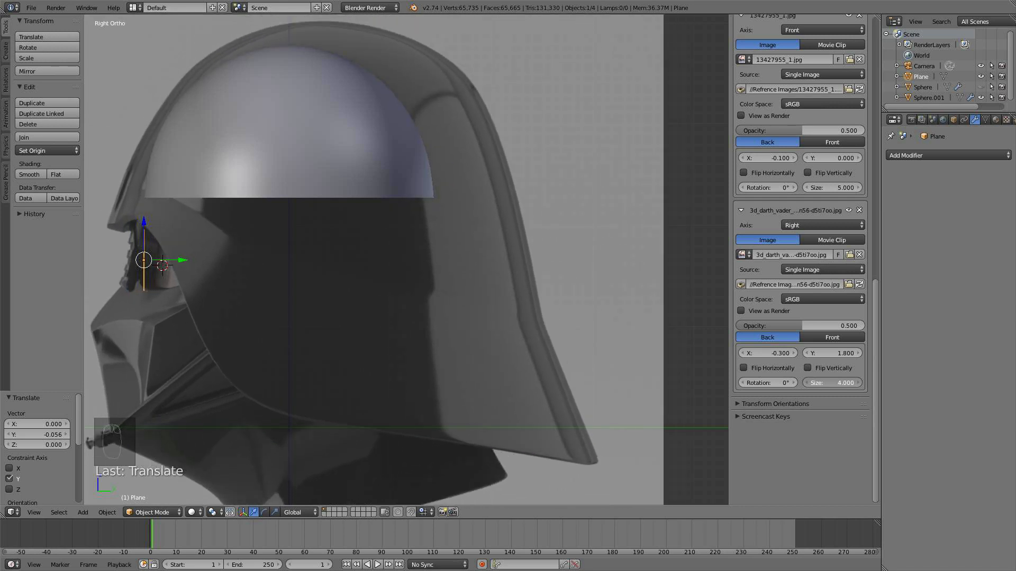
pyautogui.moveTo(780, 353); pyautogui.dragTo(773, 353)
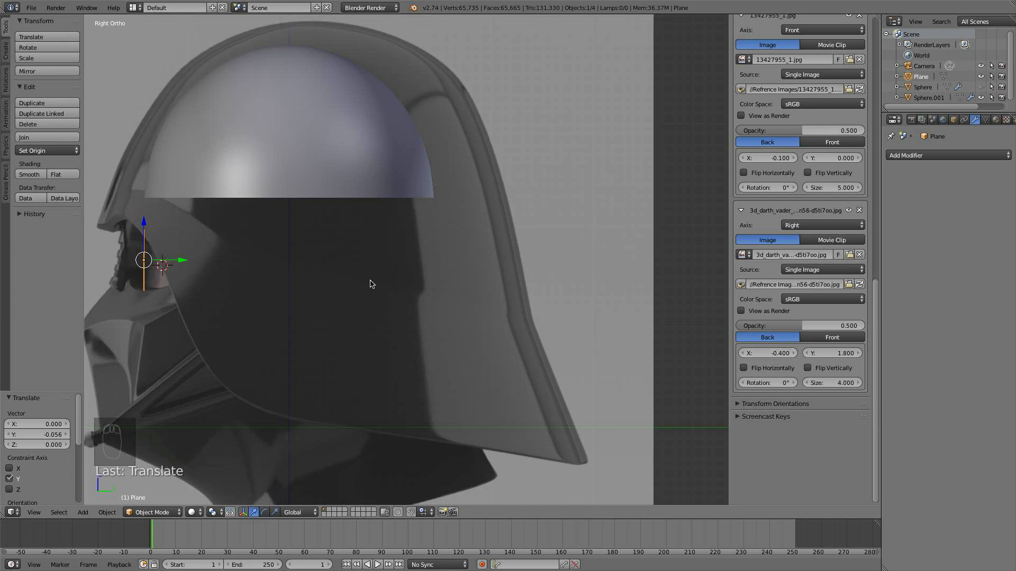
# Compare how the dome and plane line up with the helmet in the front and side reference images
pyautogui.scroll(-3, 355, 320)
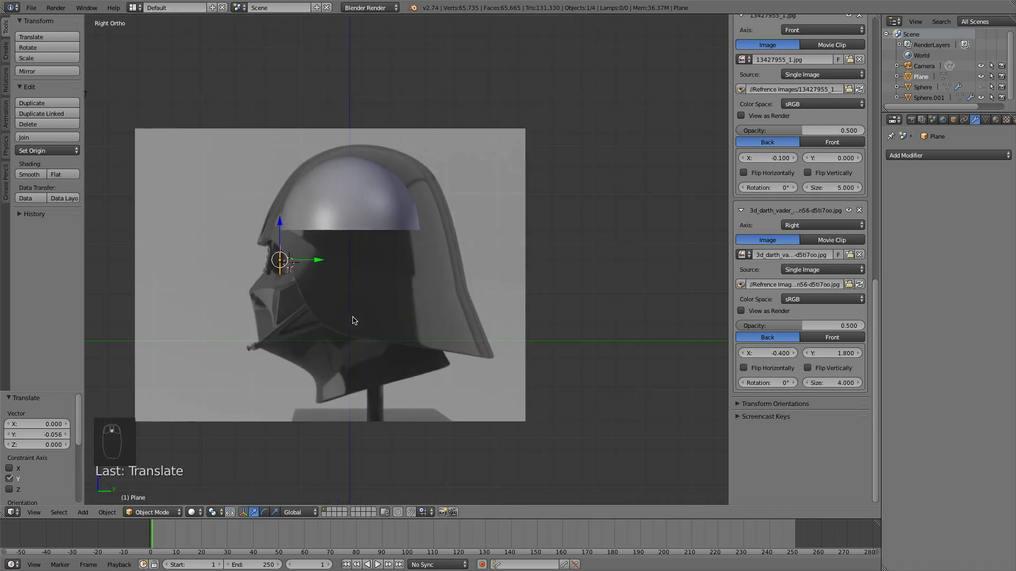
pyautogui.moveTo(352, 317); pyautogui.dragTo(456, 321, button='middle')
pyautogui.press('KP_3')
pyautogui.press('KP_1')
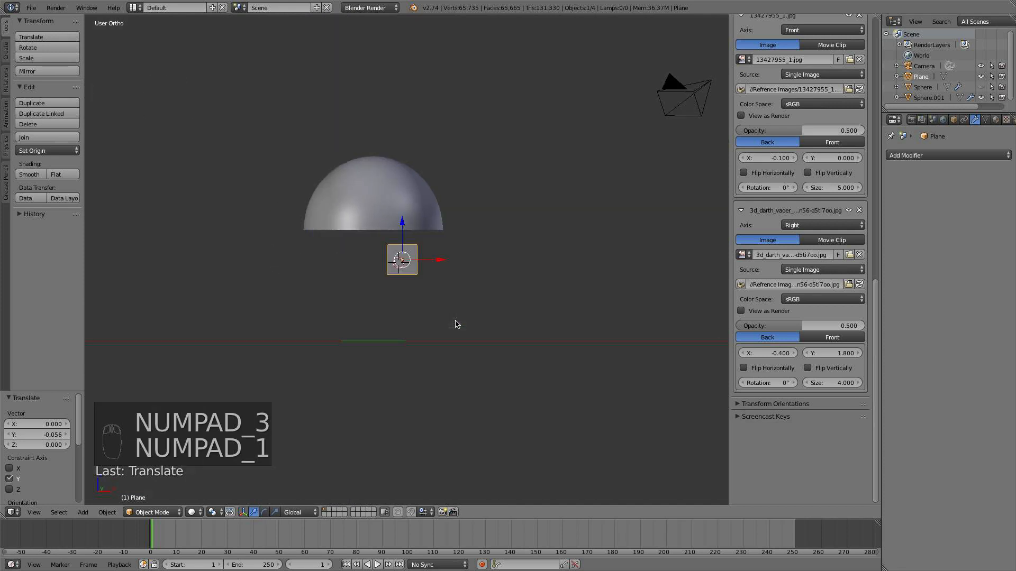
pyautogui.press('KP_3')
pyautogui.scroll(2, 457, 324)
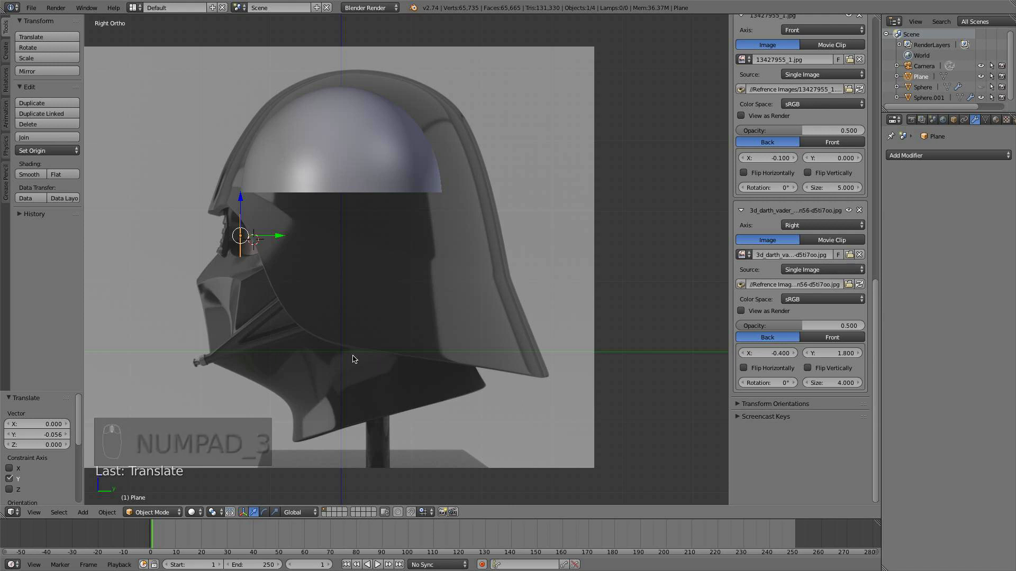
pyautogui.press('KP_1')
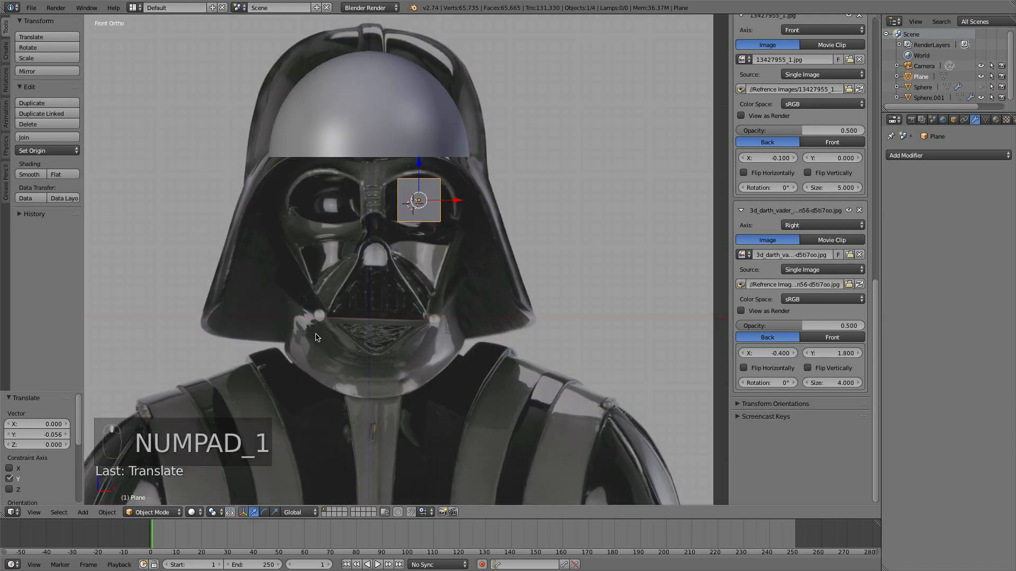
pyautogui.press('KP_3')
pyautogui.press('KP_1')
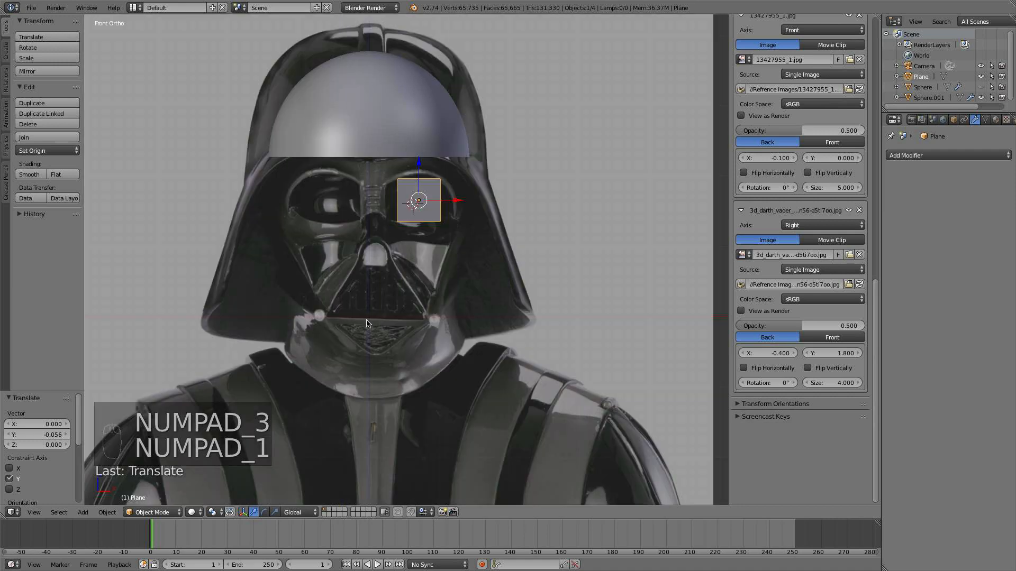
pyautogui.press('KP_3')
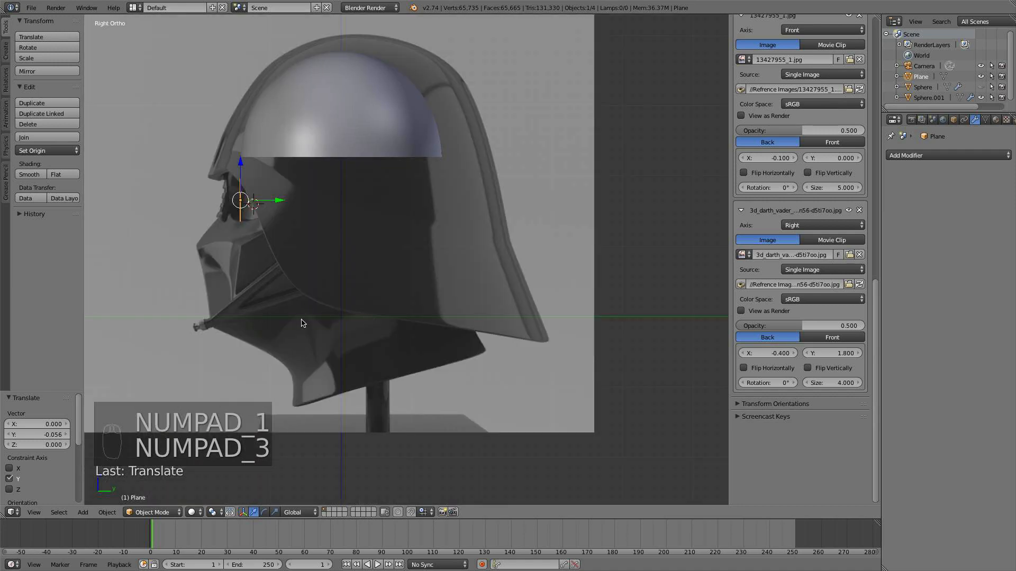
pyautogui.press('KP_1')
pyautogui.scroll(2, 377, 285)
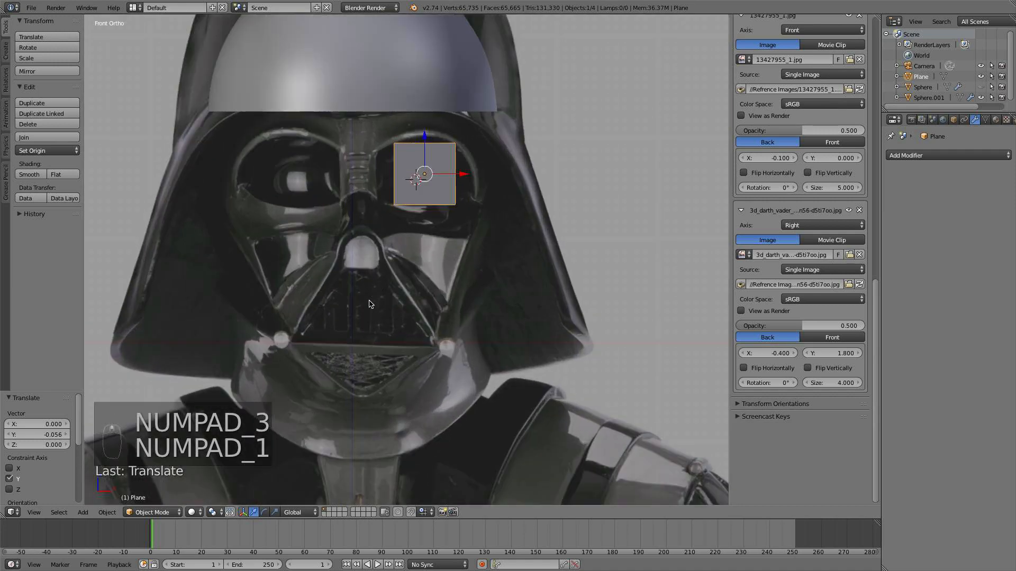
# Delete the plane covering the positive-X eye
pyautogui.press('KP_3')
pyautogui.press('KP_1')
pyautogui.press('x')
pyautogui.click(444, 221)
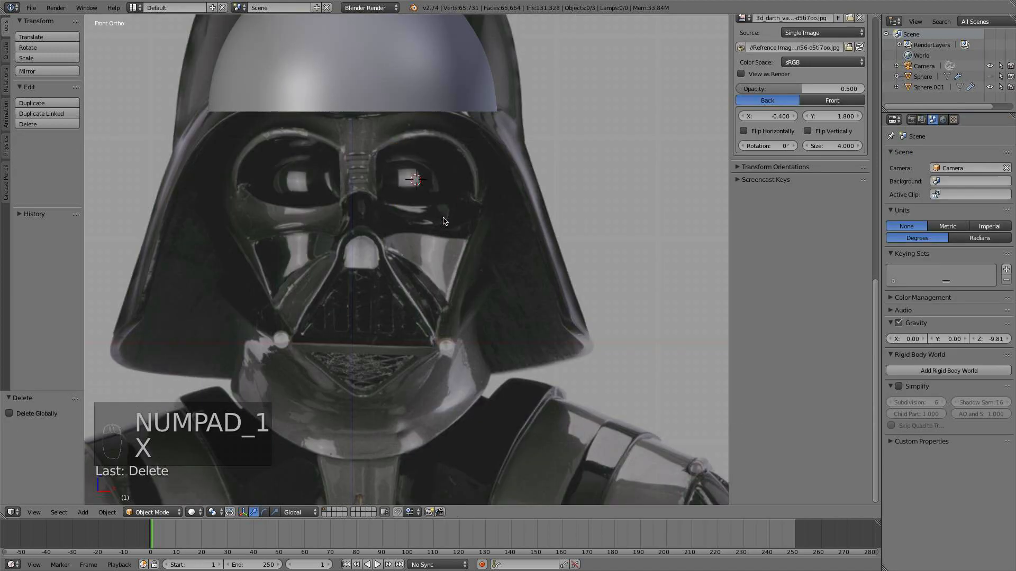
# Open the dome's mesh for editing and select the front rim edge on the positive-X side of the mirror line
pyautogui.keyDown('shift'); pyautogui.moveTo(431, 194); pyautogui.dragTo(423, 248, button='middle'); pyautogui.keyUp('shift')
pyautogui.rightClick(401, 146)
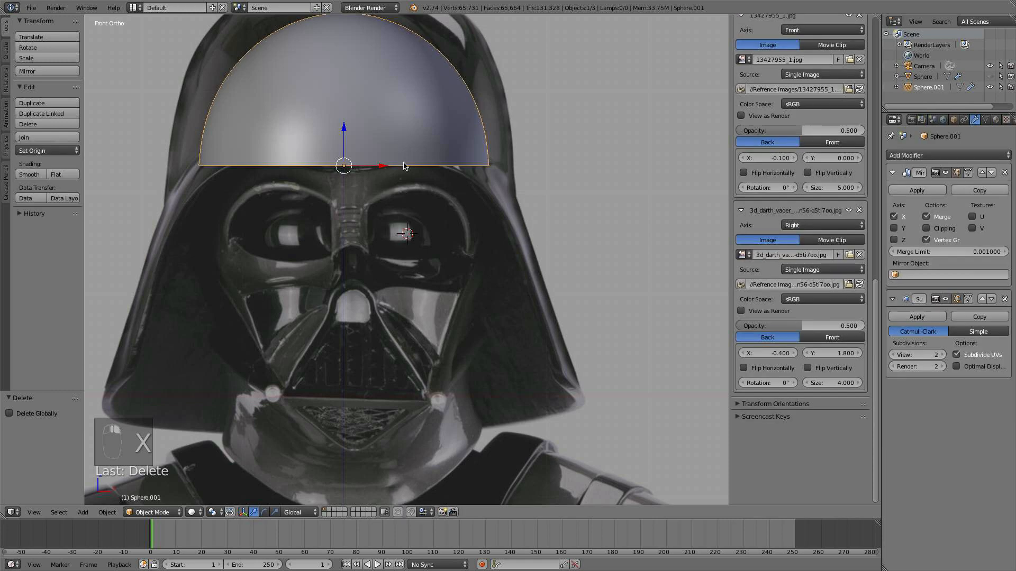
pyautogui.keyDown('shift'); pyautogui.moveTo(402, 188); pyautogui.dragTo(406, 260, button='middle'); pyautogui.keyUp('shift')
pyautogui.scroll(1, 407, 237)
pyautogui.scroll(1, 405, 263)
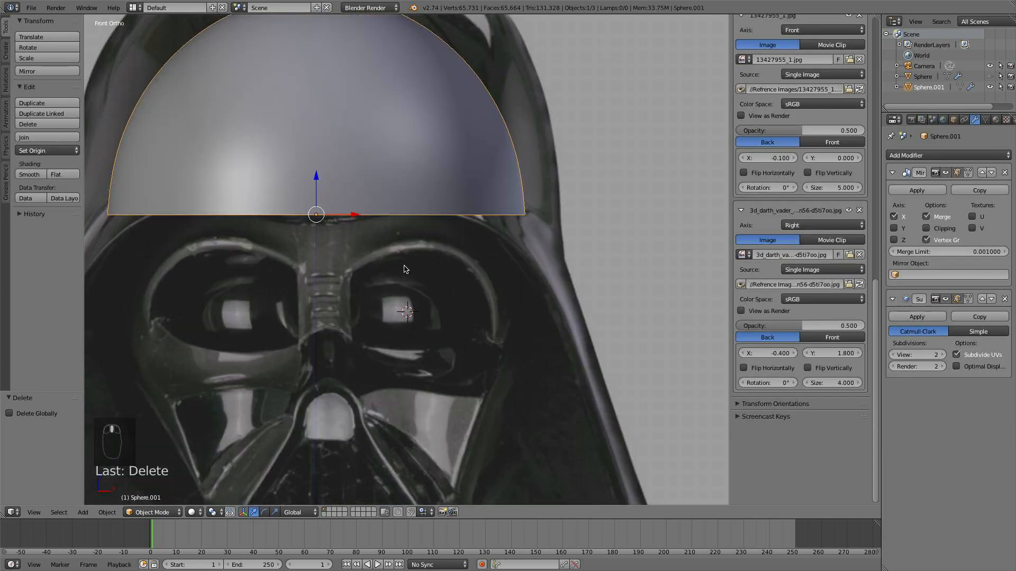
pyautogui.press('Tab')
pyautogui.rightClick(353, 210)
pyautogui.keyDown('shift'); pyautogui.rightClick(325, 219); pyautogui.keyUp('shift')
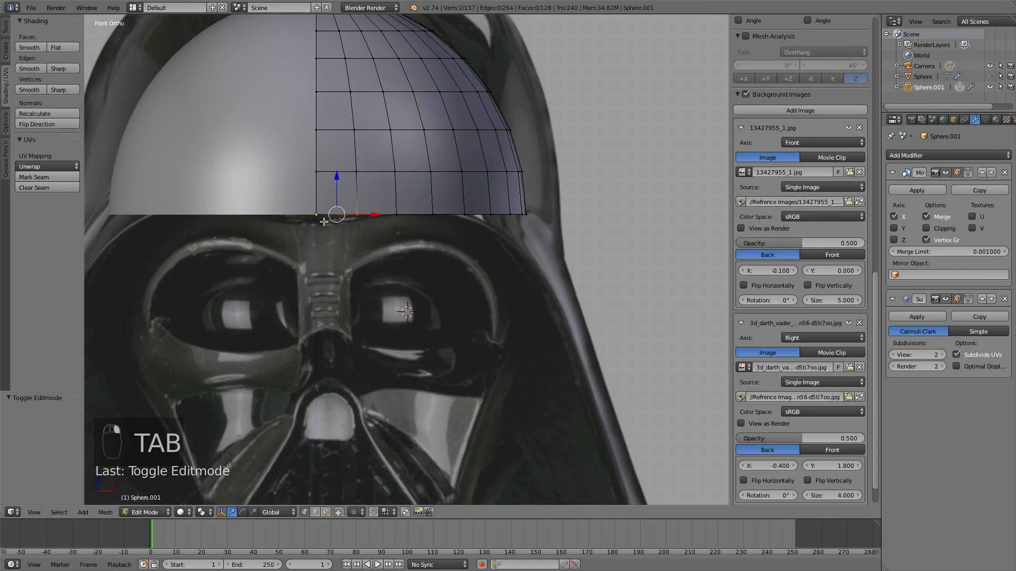
pyautogui.rightClick(321, 220)
pyautogui.keyDown('shift'); pyautogui.rightClick(357, 226); pyautogui.keyUp('shift')
pyautogui.moveTo(357, 231); pyautogui.dragTo(354, 247, button='middle')
pyautogui.rightClick(347, 259)
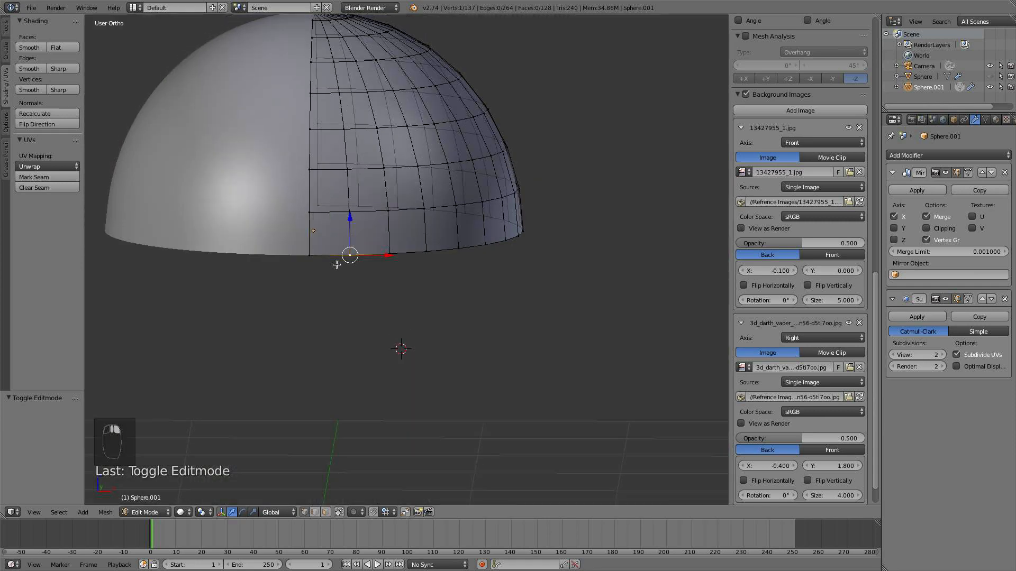
pyautogui.keyDown('shift'); pyautogui.rightClick(314, 258); pyautogui.keyUp('shift')
pyautogui.press('KP_1')
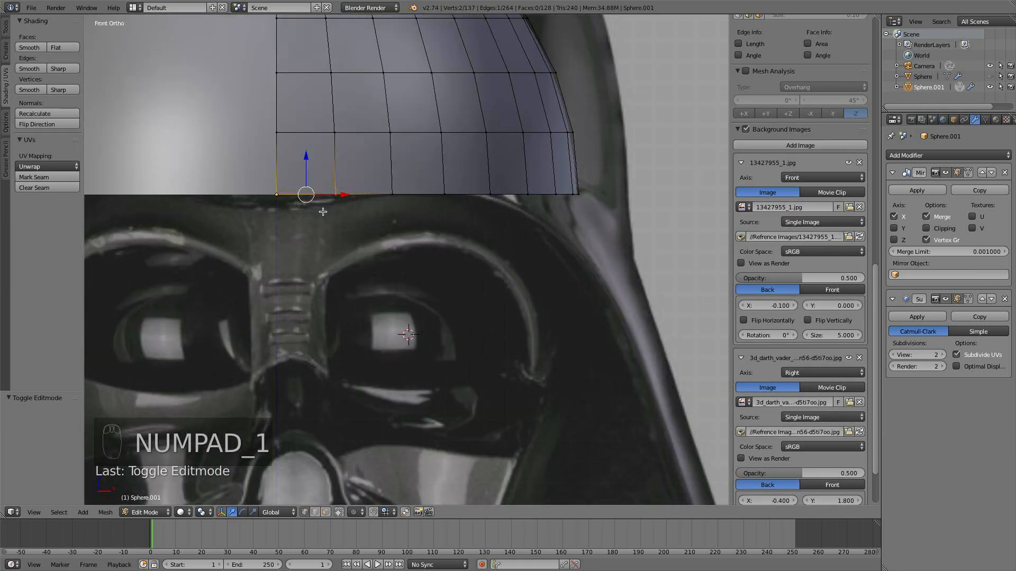
pyautogui.scroll(-4, 326, 210)
pyautogui.scroll(4, 333, 264)
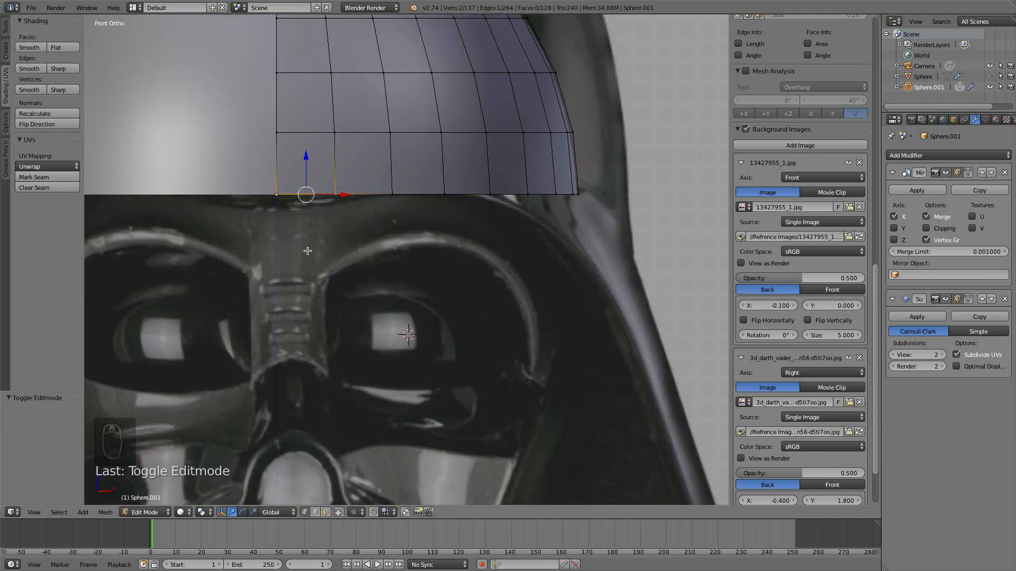
pyautogui.press('e')
pyautogui.rightClick(363, 319)
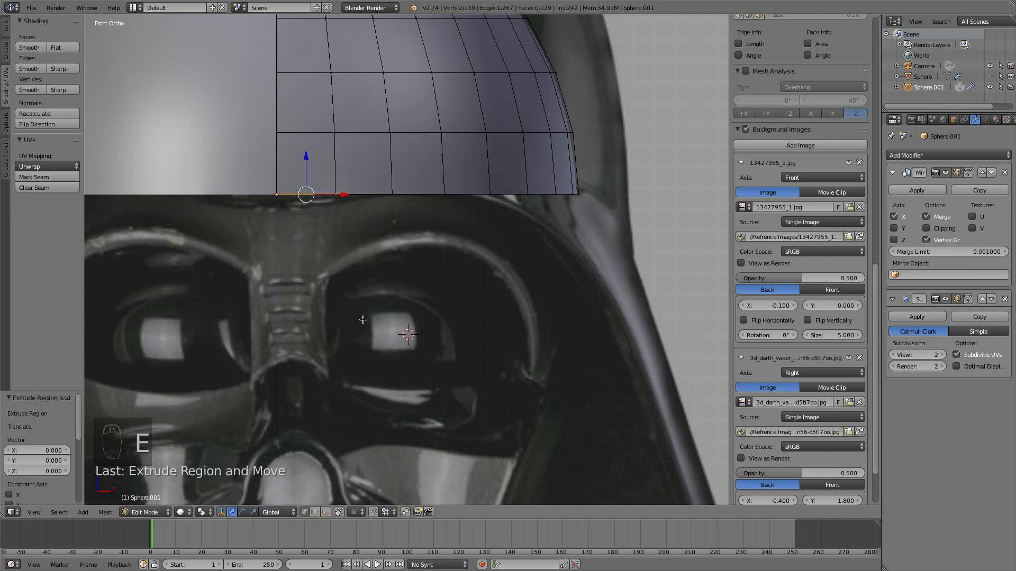
pyautogui.press('super+z')
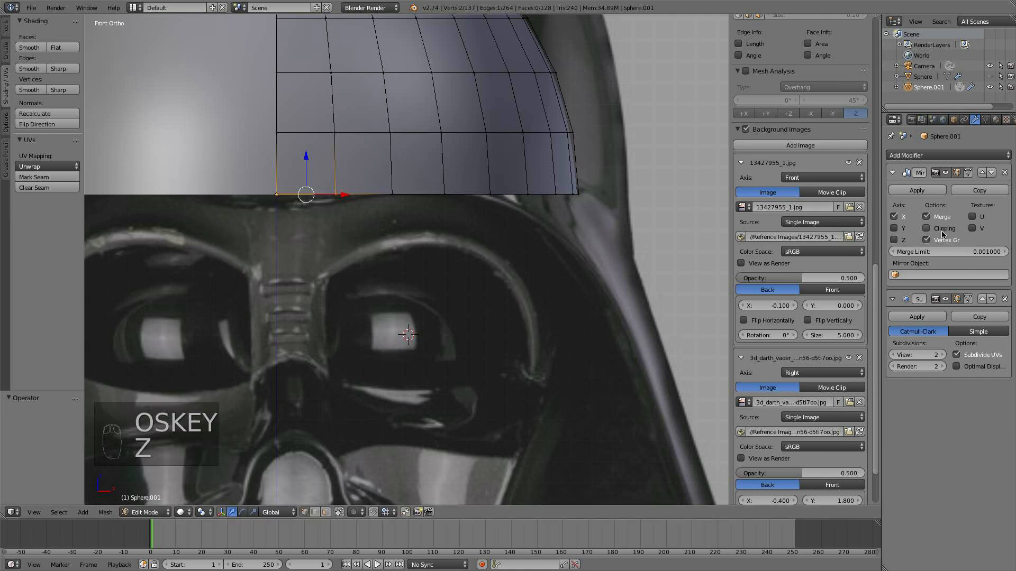
# Enable Clipping on the Mirror modifier and extrude the selected rim edge four times down the nose bridge to the nose piece
pyautogui.press('e')
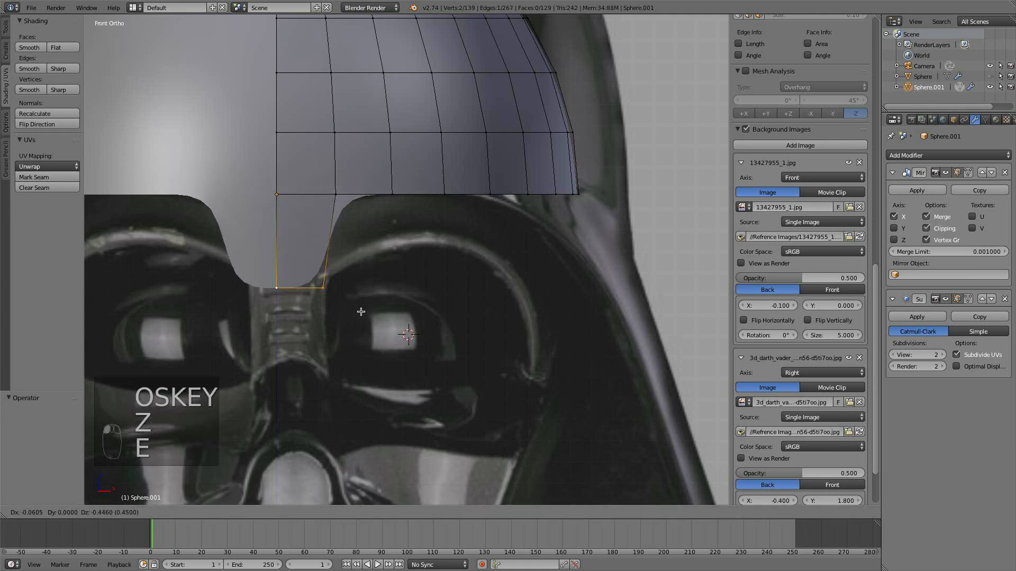
pyautogui.click(360, 315)
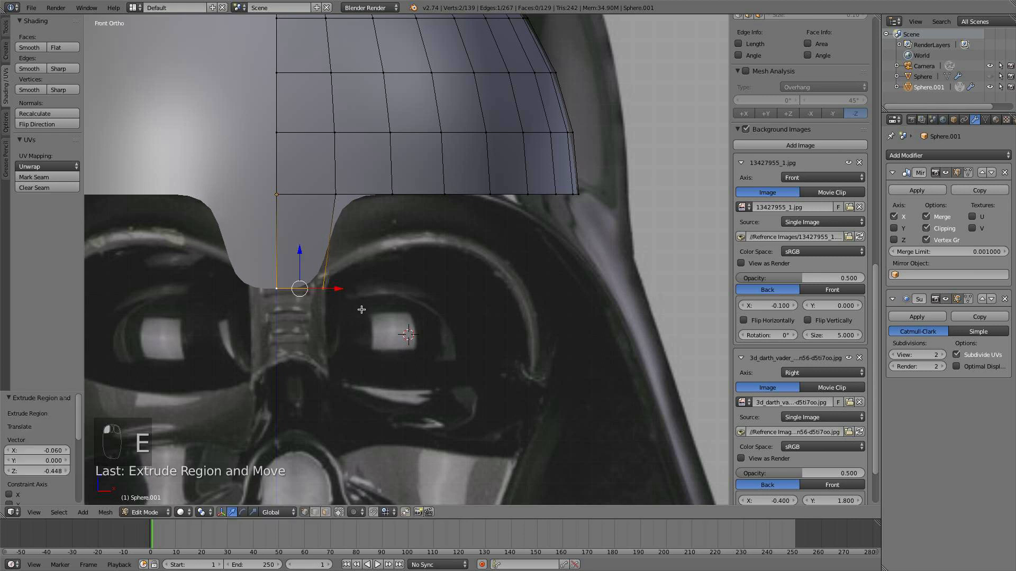
pyautogui.press('e')
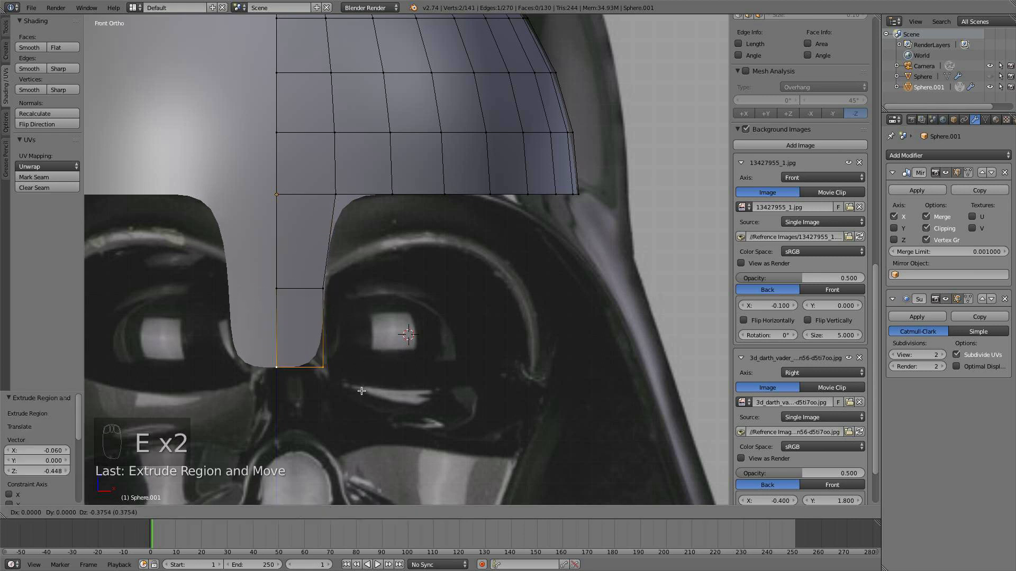
pyautogui.click(361, 392)
pyautogui.press('e')
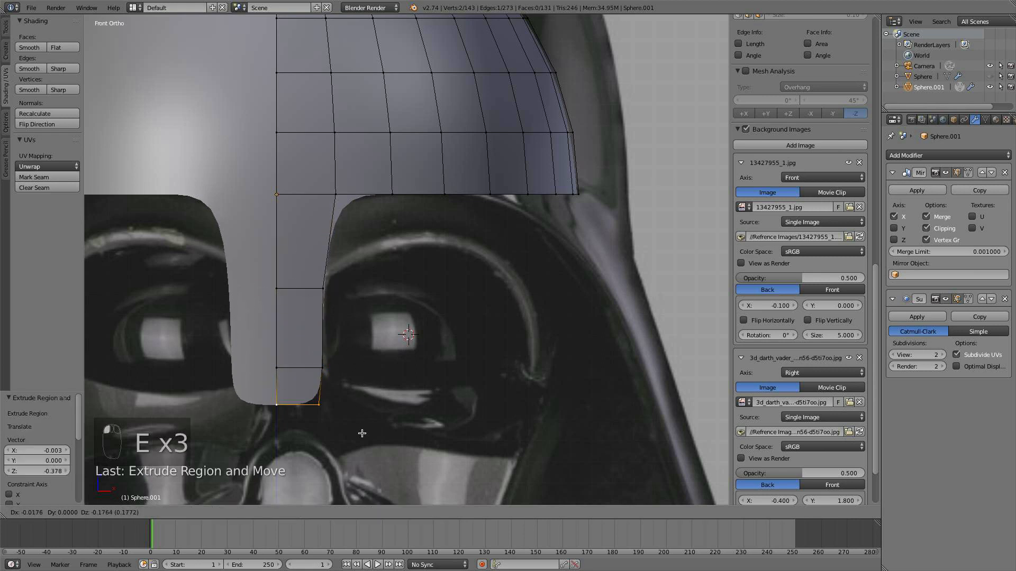
pyautogui.click(366, 447)
pyautogui.press('e')
pyautogui.click(367, 471)
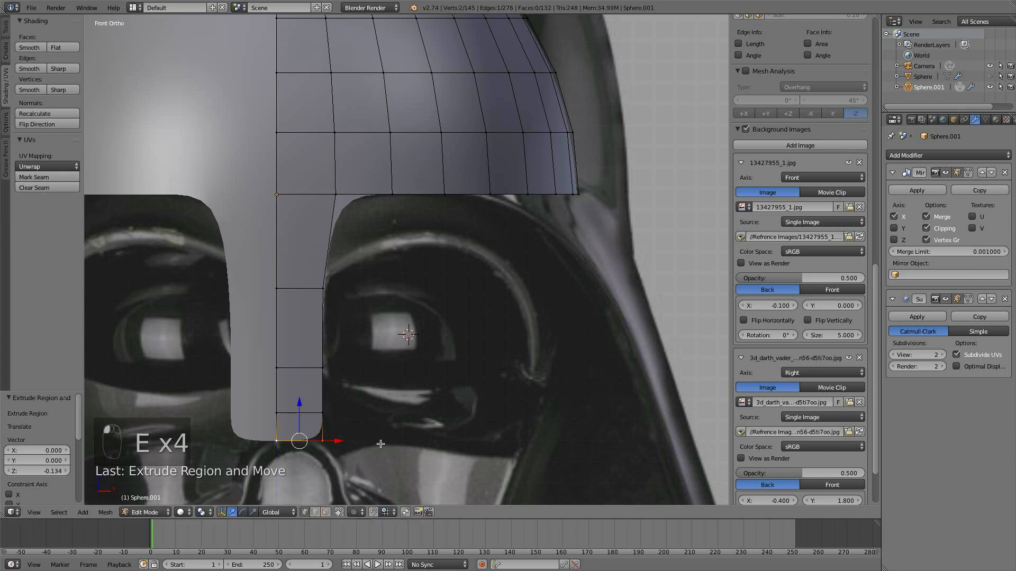
# With proportional editing, pull the lower end of the strip forward to the nose tip in the side reference
pyautogui.press('KP_3')
pyautogui.scroll(-3, 363, 432)
pyautogui.keyDown('shift'); pyautogui.moveTo(268, 319); pyautogui.dragTo(497, 322, button='middle'); pyautogui.keyUp('shift')
pyautogui.scroll(2, 438, 360)
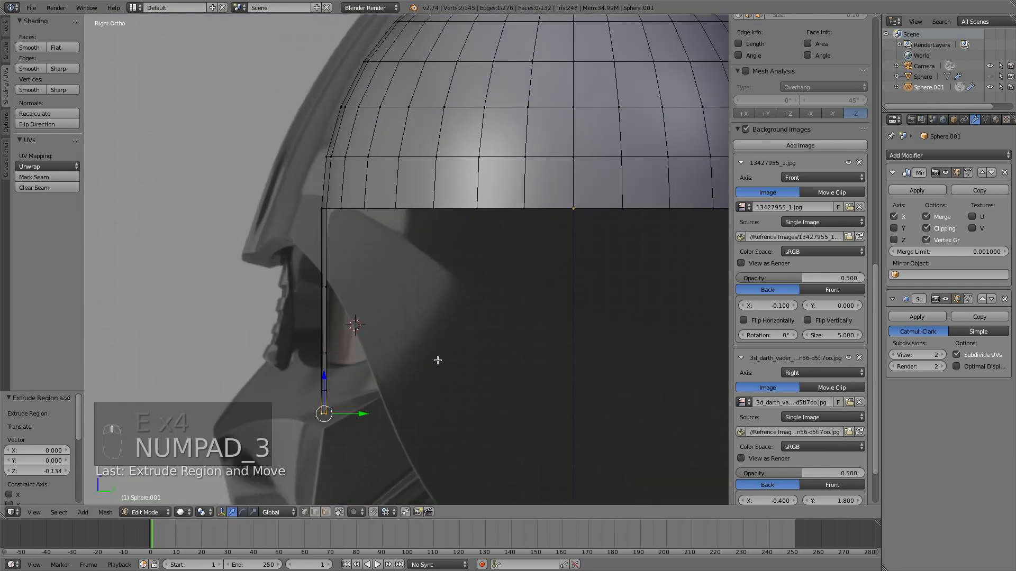
pyautogui.keyDown('shift'); pyautogui.moveTo(423, 361); pyautogui.dragTo(444, 304, button='middle'); pyautogui.keyUp('shift')
pyautogui.click(376, 356)
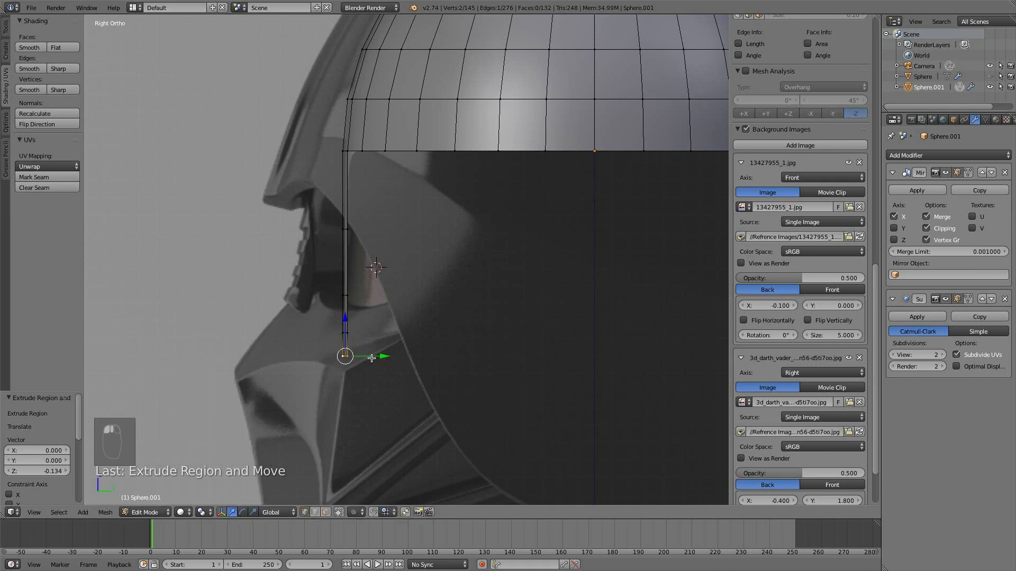
pyautogui.press('o')
pyautogui.moveTo(383, 357); pyautogui.dragTo(287, 384)
pyautogui.press('g')
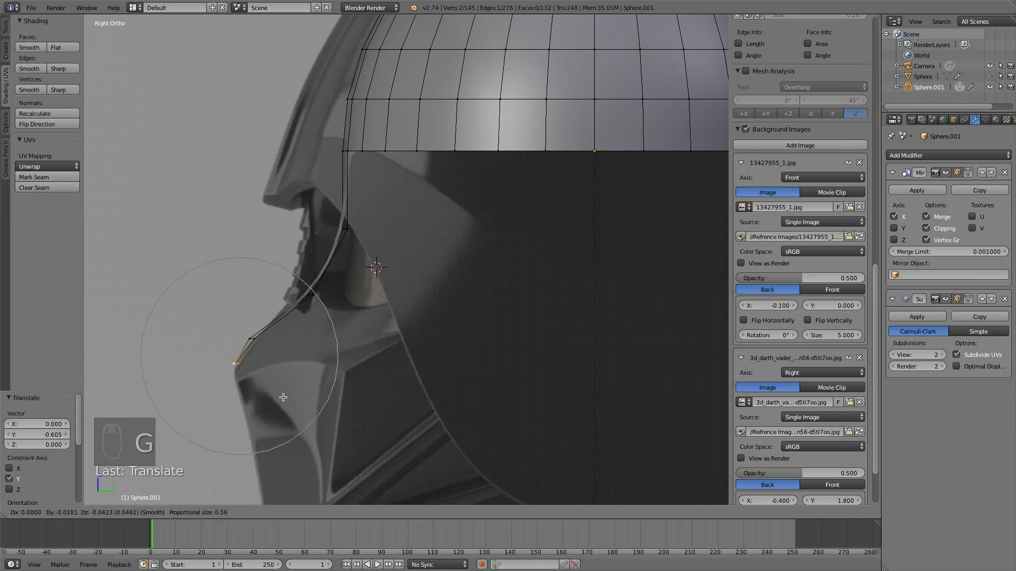
pyautogui.click(284, 399)
# Nudge the strip's second-lowest vertices onto the nose slope of the side reference
pyautogui.rightClick(253, 340)
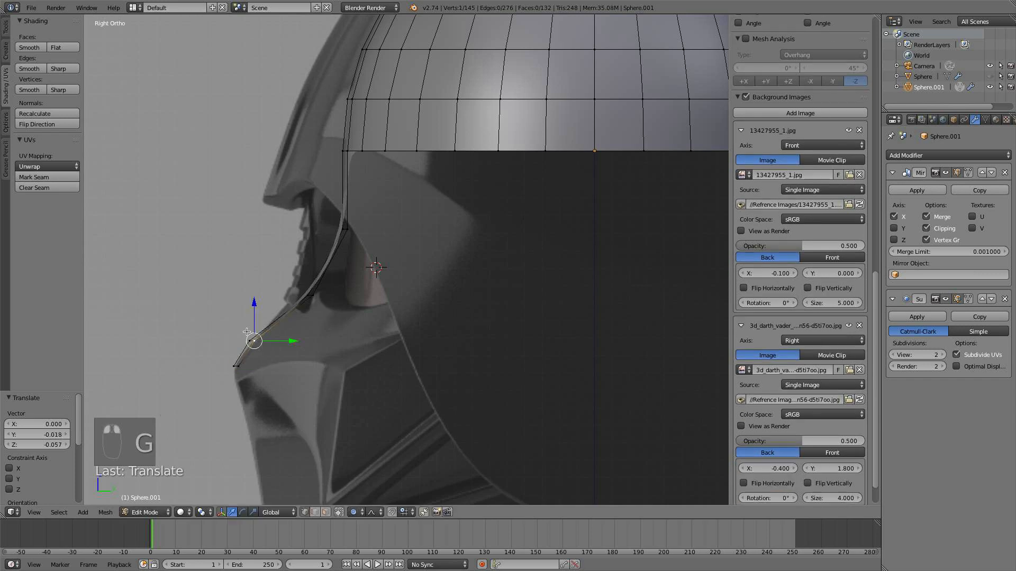
pyautogui.press('g')
pyautogui.scroll(5, 303, 349)
pyautogui.click(312, 328)
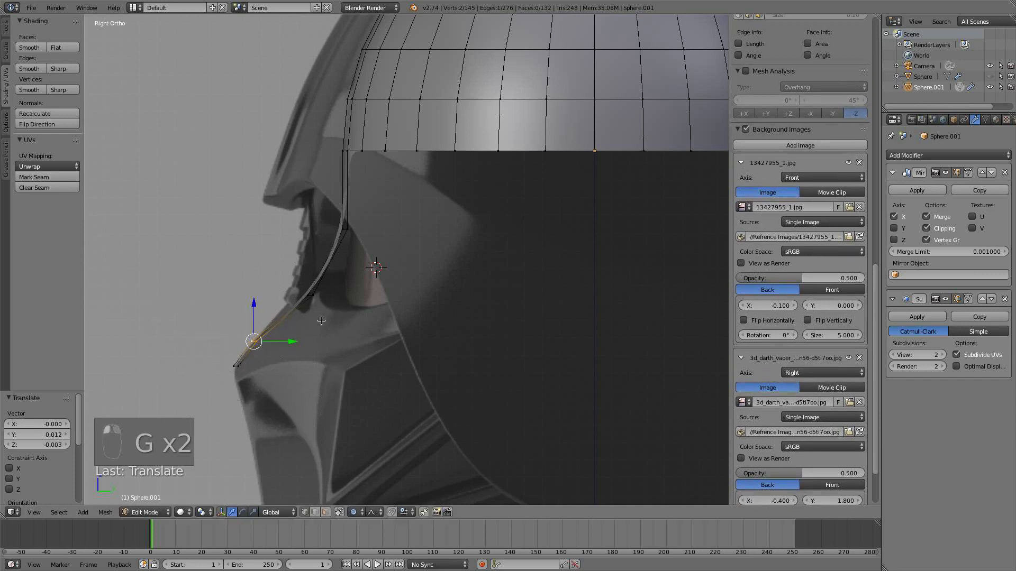
# Try to shift the strip's two middle vertices forward along Y to match the side profile
pyautogui.rightClick(315, 300)
pyautogui.keyDown('shift'); pyautogui.rightClick(351, 233); pyautogui.keyUp('shift')
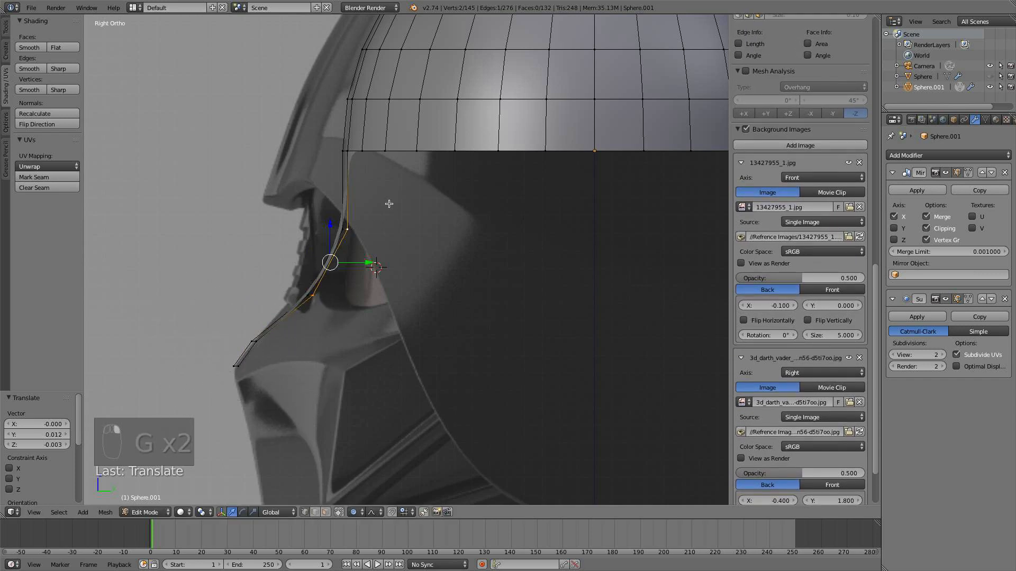
pyautogui.press('g')
pyautogui.moveTo(369, 260); pyautogui.dragTo(372, 263)
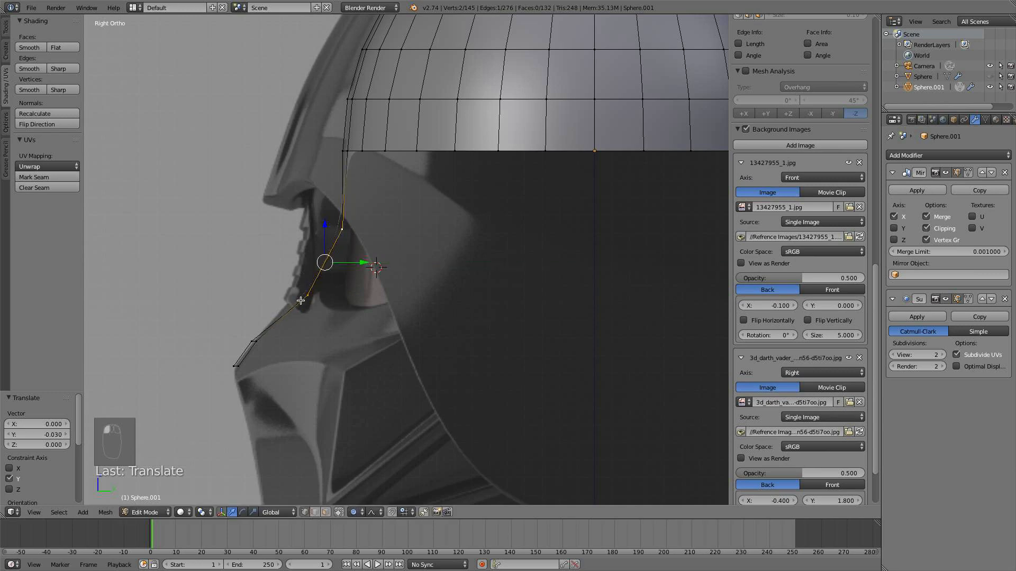
pyautogui.rightClick(310, 300)
pyautogui.press('super')
pyautogui.press('super+z')
pyautogui.press('super+z')
pyautogui.press('super+z')
pyautogui.press('a')
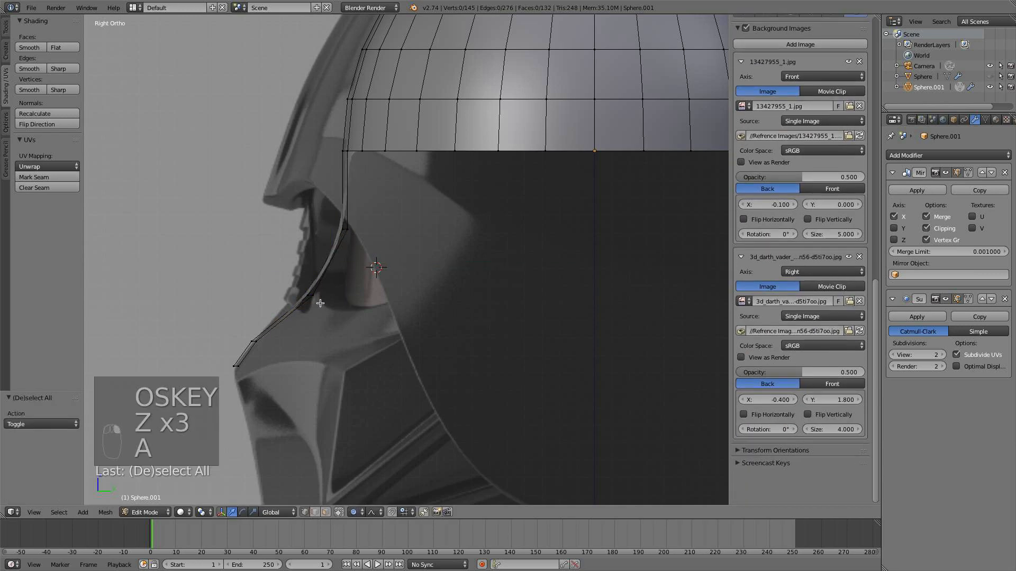
# Move the strip's two middle vertex rows forward along Y, one row at a time, to follow the mask's side profile
pyautogui.press('c')
pyautogui.click(318, 298)
pyautogui.rightClick(322, 300)
pyautogui.moveTo(343, 294); pyautogui.dragTo(329, 290)
pyautogui.press('a')
pyautogui.press('c')
pyautogui.click(341, 233)
pyautogui.rightClick(343, 231)
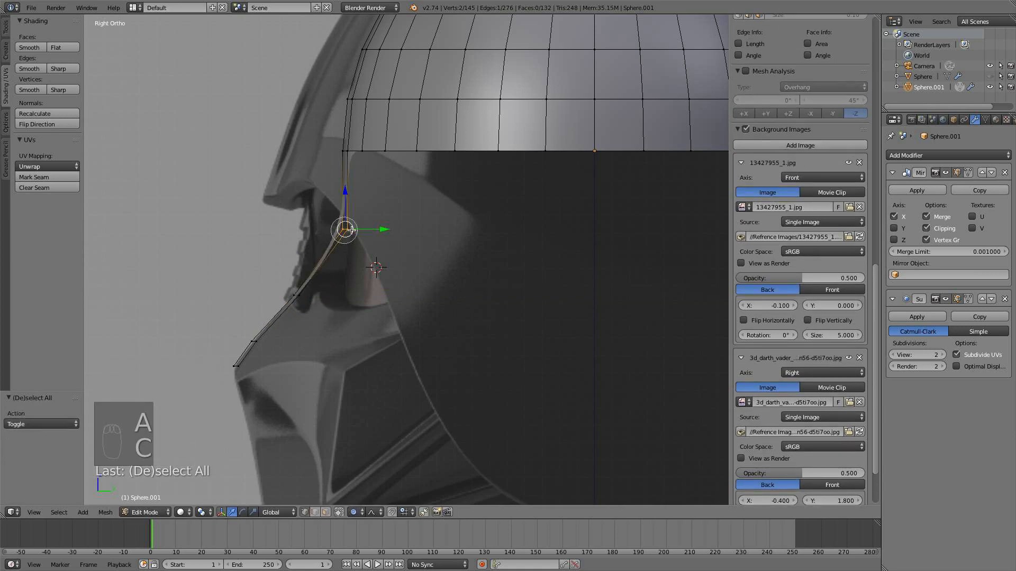
pyautogui.moveTo(369, 229); pyautogui.dragTo(390, 242)
pyautogui.scroll(-3, 370, 212)
pyautogui.press('a')
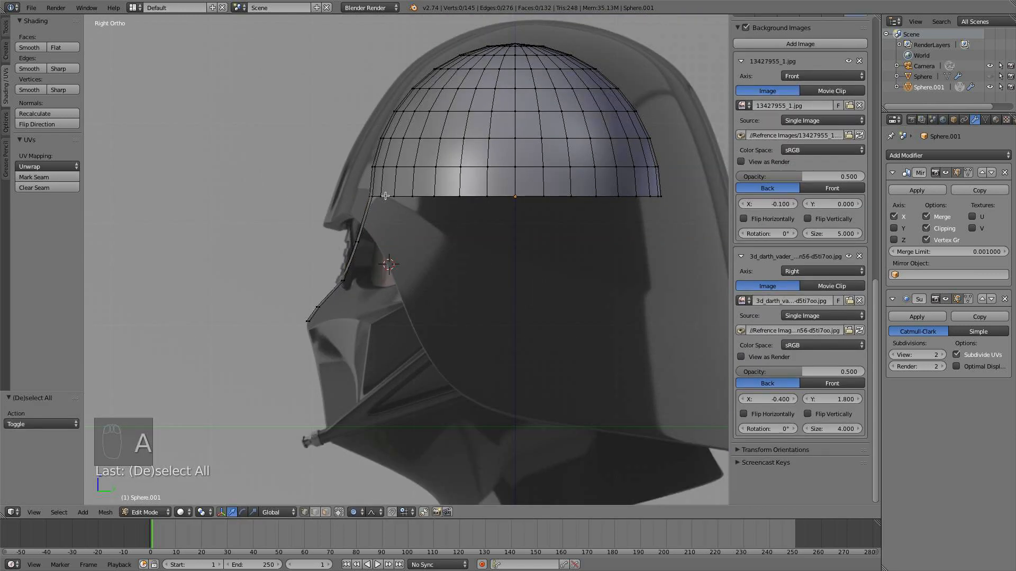
# Select the dome without the extruded nose strip and scale it up by 1.071
pyautogui.press(';')
pyautogui.press(';')
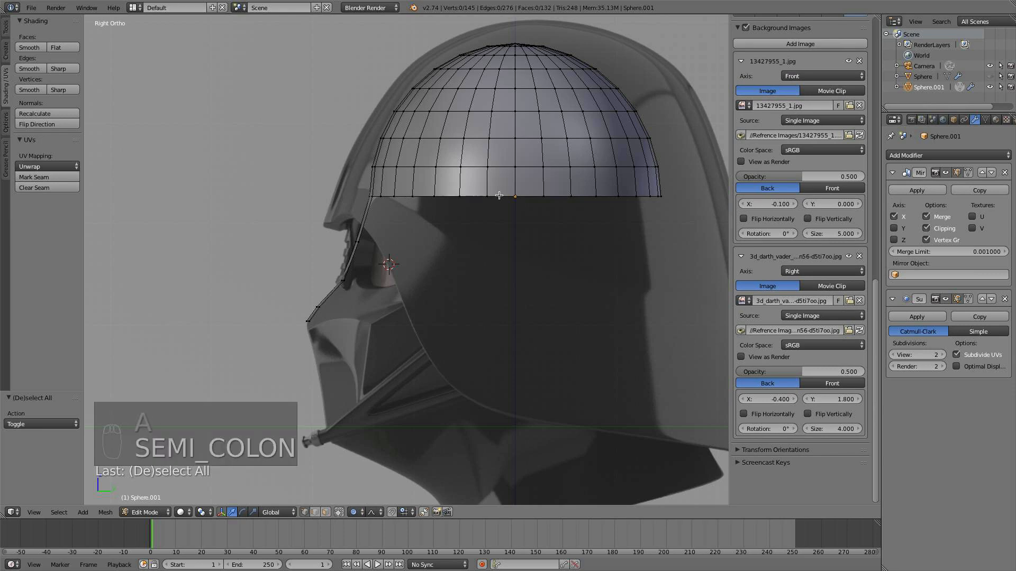
pyautogui.press('l')
pyautogui.press('l')
pyautogui.press('l')
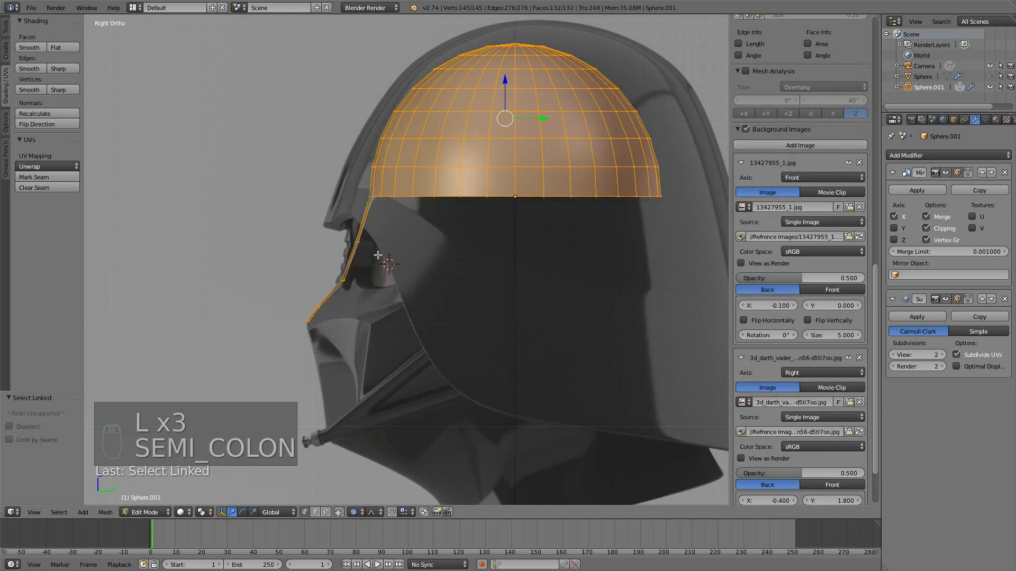
pyautogui.press('b')
pyautogui.moveTo(271, 221); pyautogui.dragTo(378, 335, button='middle')
pyautogui.press('s')
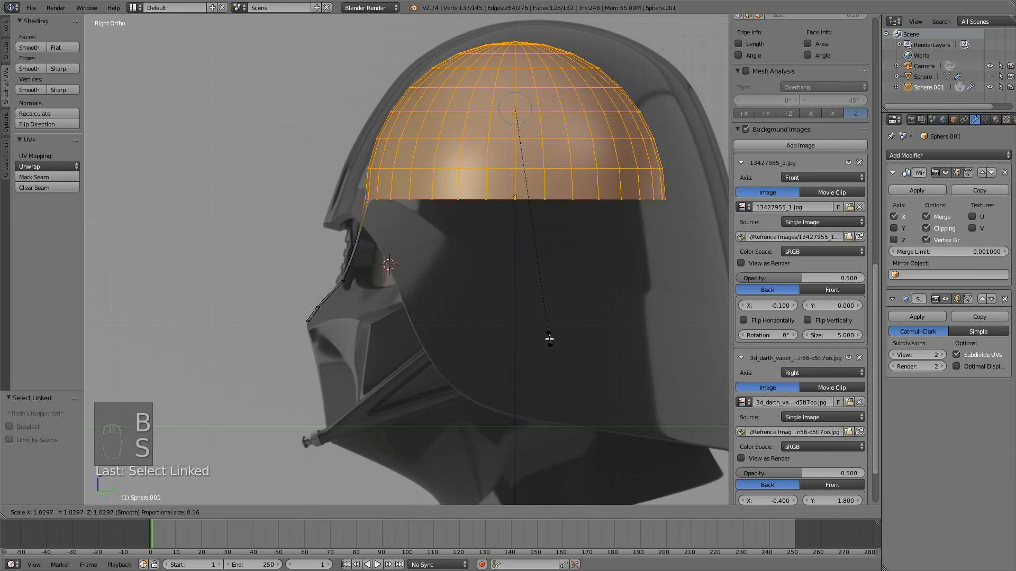
pyautogui.click(582, 342)
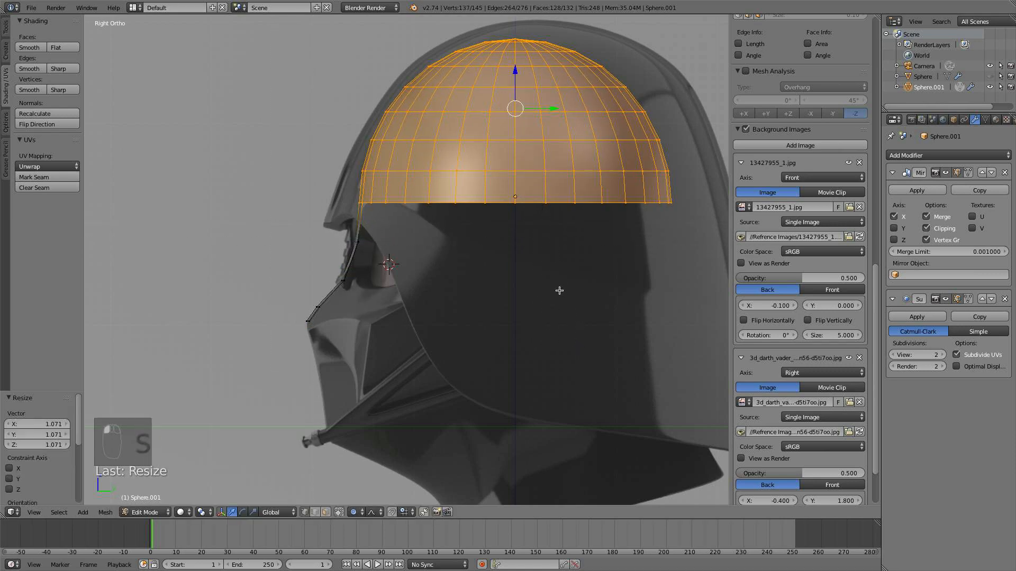
# Clear the selection, leave mesh editing and display the dome in wireframe
pyautogui.press('KP_1')
pyautogui.press('a')
pyautogui.press('a')
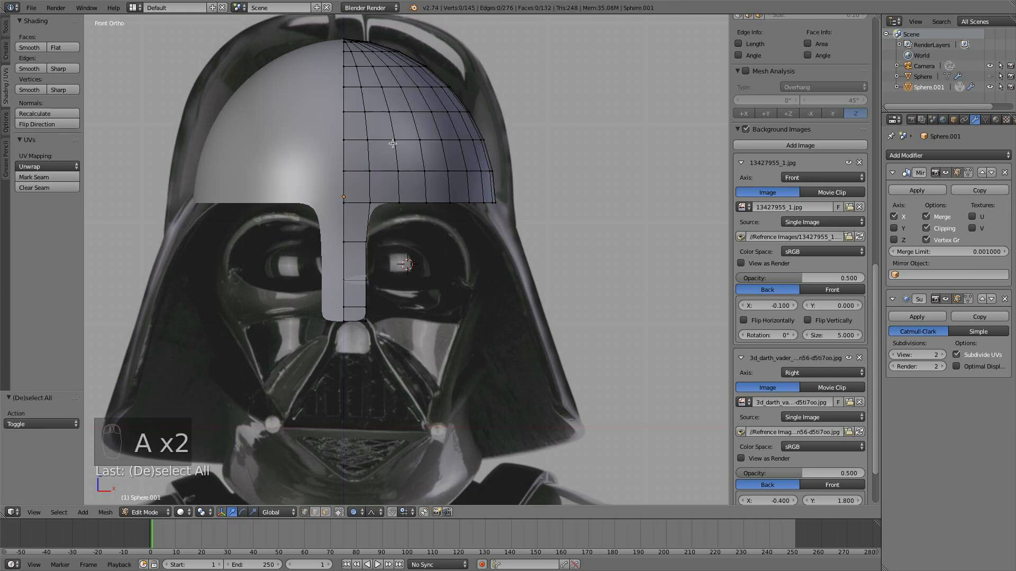
pyautogui.press('Tab')
pyautogui.scroll(2, 406, 321)
pyautogui.press('z')
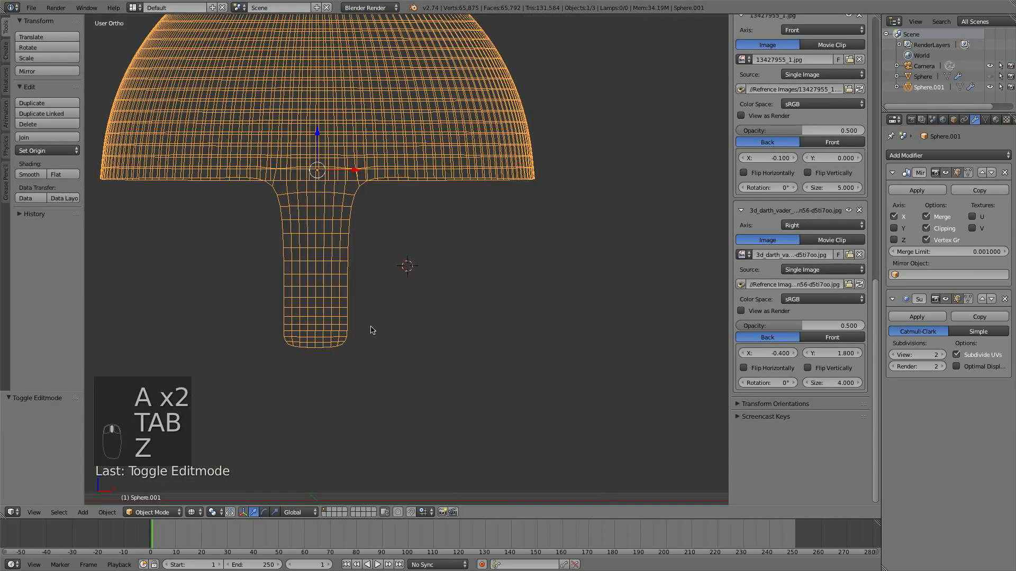
pyautogui.moveTo(369, 331); pyautogui.dragTo(279, 334, button='middle')
# Move the four vertices along the nose strip's outer side edge back so the strip curves around the face
pyautogui.press('Tab')
pyautogui.keyDown('shift'); pyautogui.rightClick(268, 329); pyautogui.keyUp('shift')
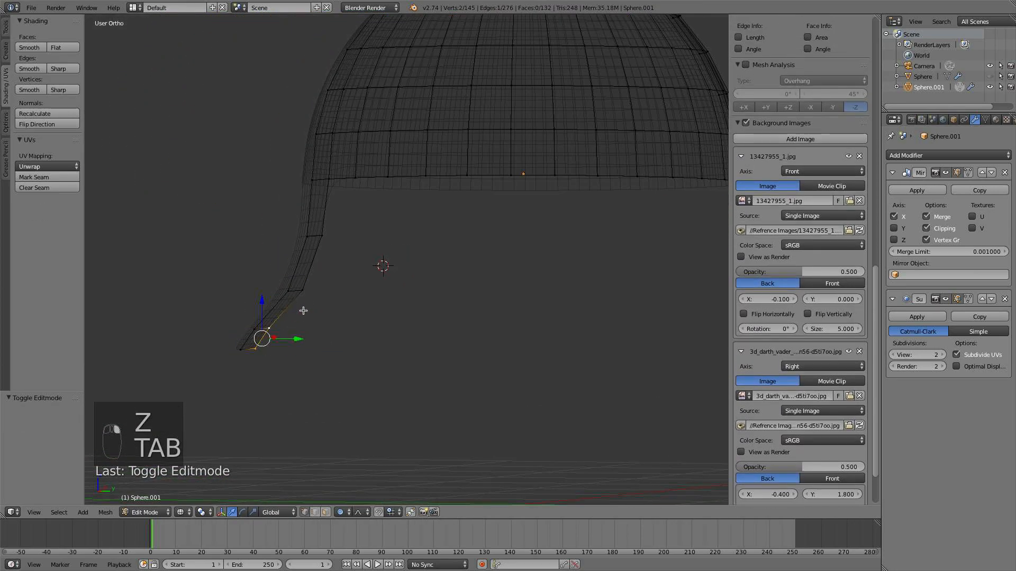
pyautogui.keyDown('shift'); pyautogui.rightClick(303, 291); pyautogui.keyUp('shift')
pyautogui.keyDown('shift'); pyautogui.rightClick(322, 238); pyautogui.keyUp('shift')
pyautogui.moveTo(332, 295); pyautogui.dragTo(408, 243, button='middle')
pyautogui.press('g')
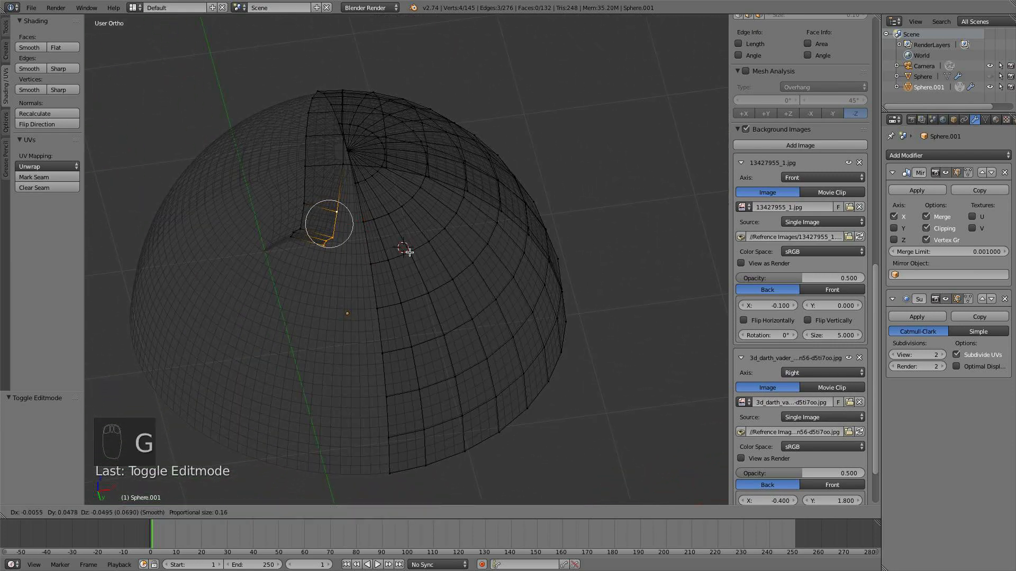
pyautogui.click(350, 239)
pyautogui.press('g')
pyautogui.click(300, 222)
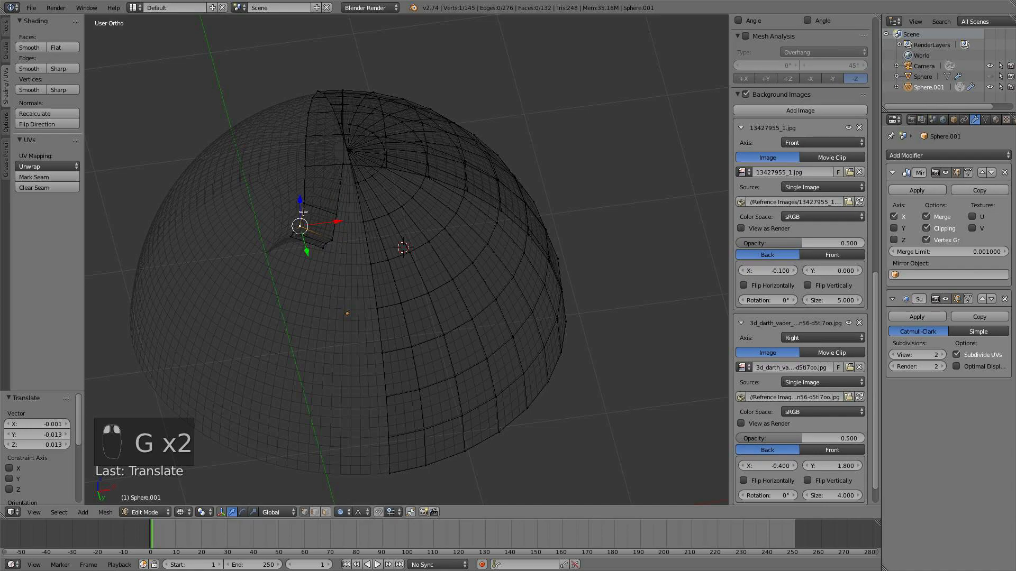
# Check the curved nose strip in solid shading and against the front reference, and reopen the mesh for editing
pyautogui.press('a')
pyautogui.moveTo(303, 214)
pyautogui.mouseDown(button='middle')
pyautogui.moveTo(342, 281)
pyautogui.moveTo(332, 332)
pyautogui.moveTo(297, 319)
pyautogui.mouseUp(button='middle')
pyautogui.press('Tab')
pyautogui.press('z')
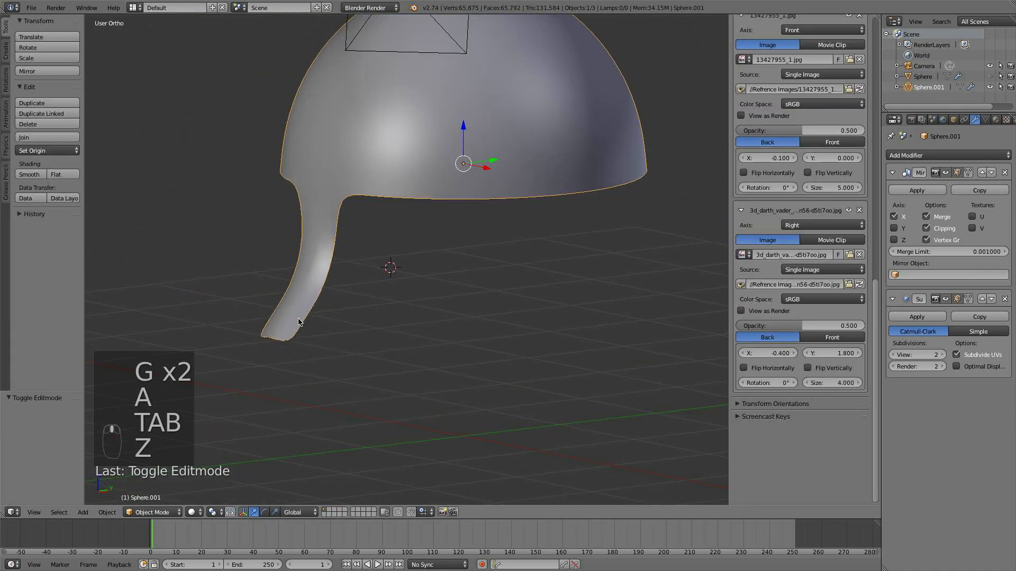
pyautogui.press('KP_1')
pyautogui.press('z')
pyautogui.scroll(2, 357, 304)
pyautogui.press('z')
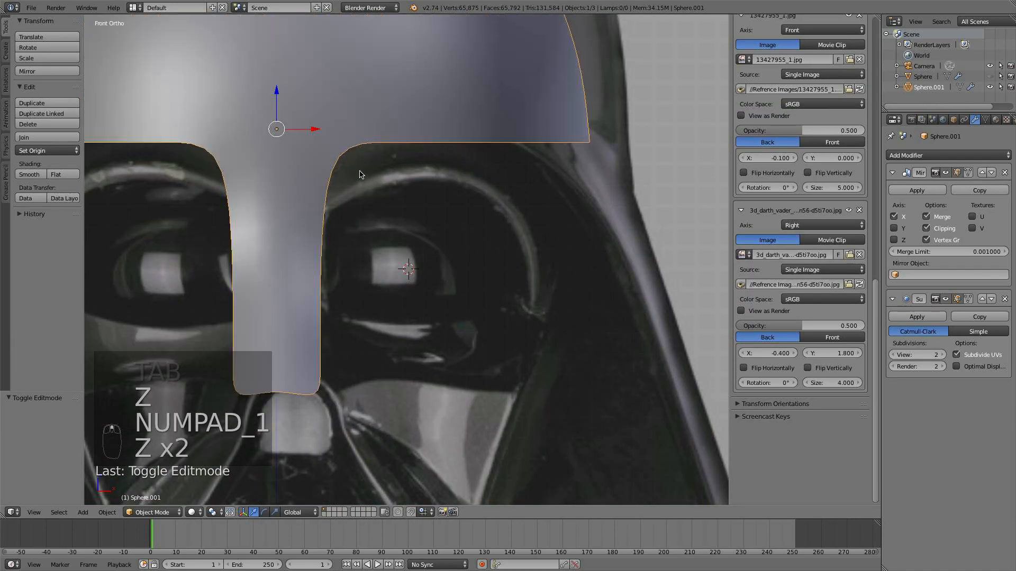
pyautogui.press('Tab')
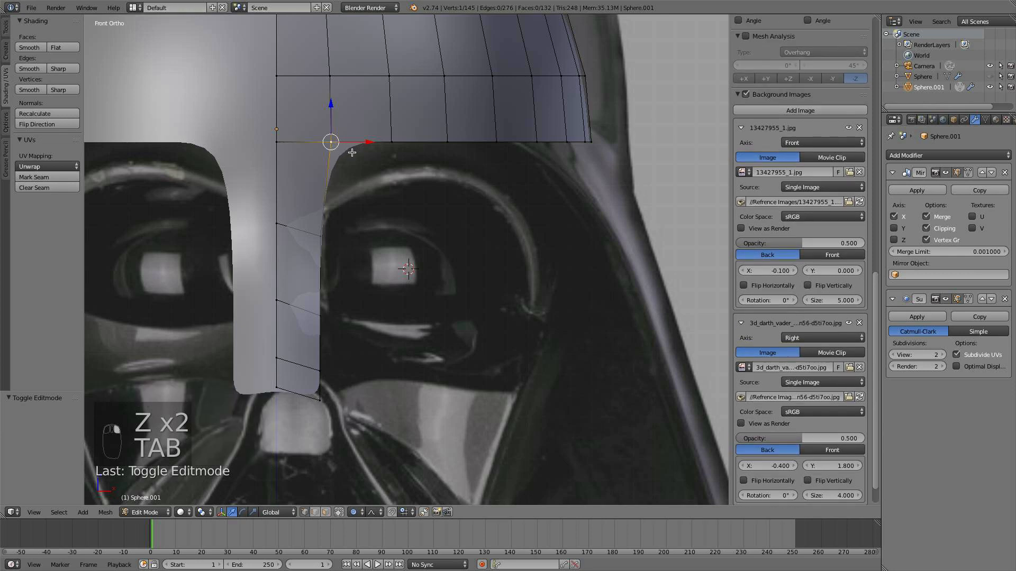
# Move the rim vertex beside the nose bridge down to the eye's inner upper corner with proportional editing at a wider influence
pyautogui.scroll(-2, 344, 159)
pyautogui.moveTo(382, 178); pyautogui.dragTo(361, 198, button='middle')
pyautogui.press('KP_1')
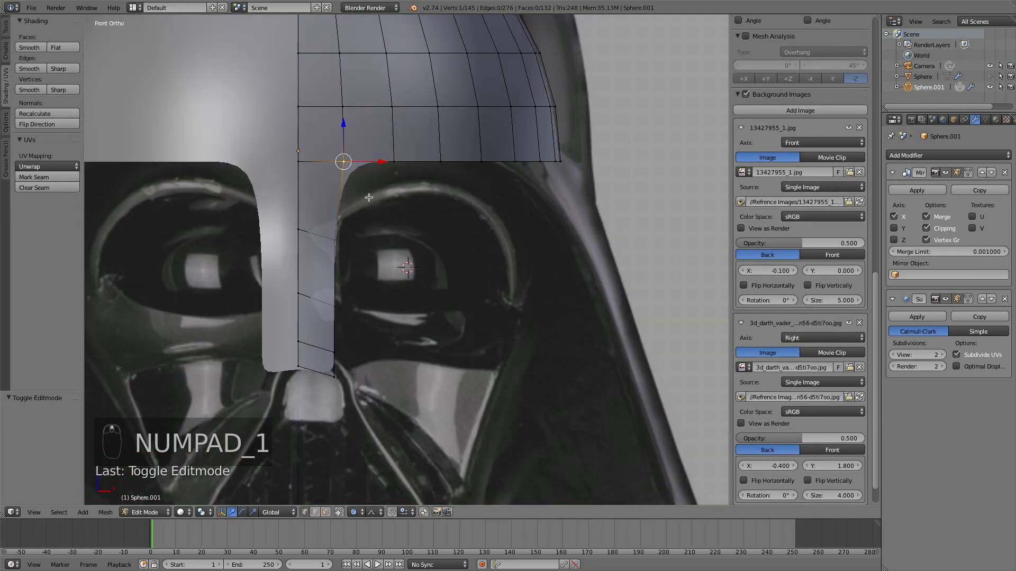
pyautogui.press('g')
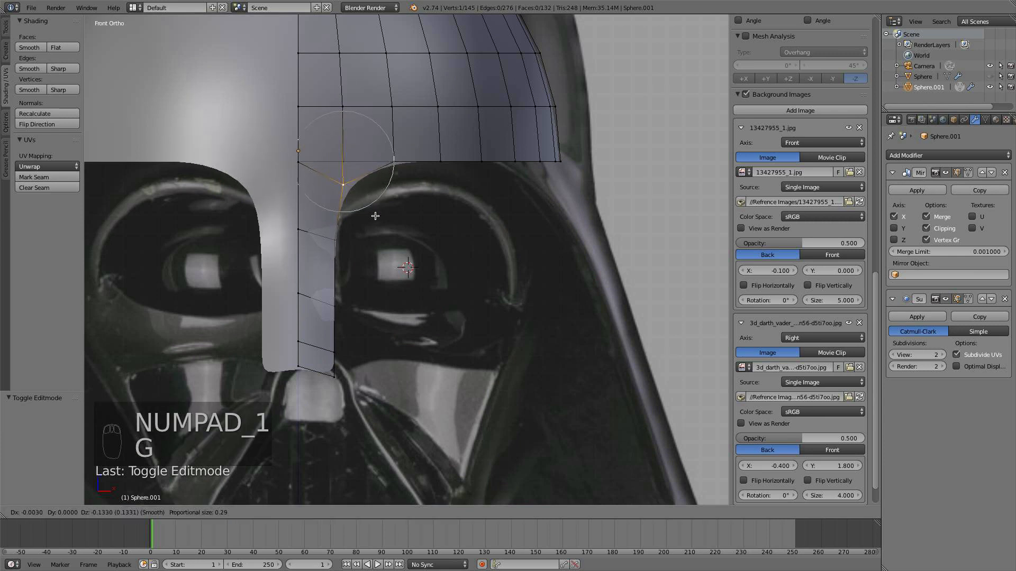
pyautogui.scroll(-8, 354, 222)
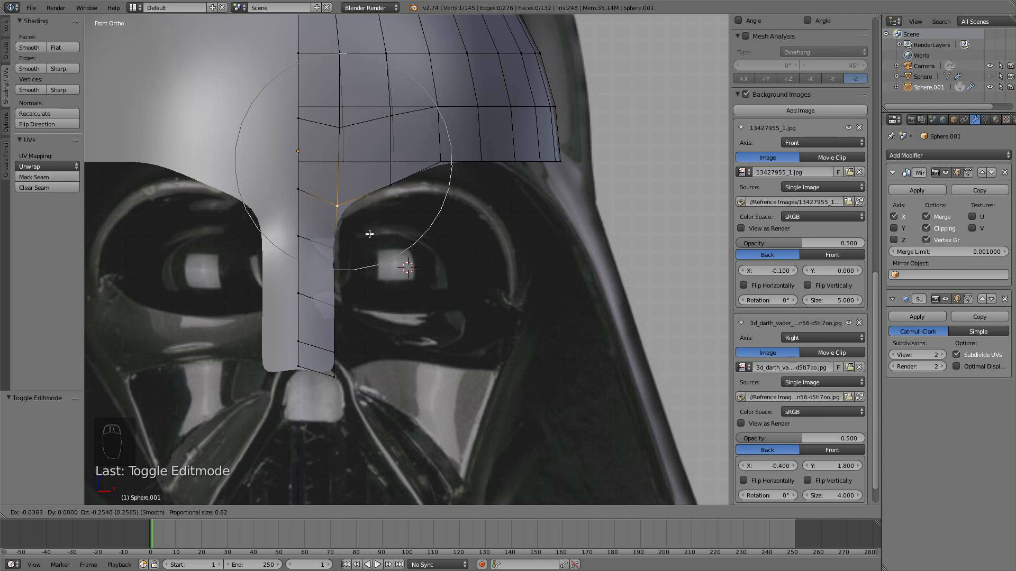
pyautogui.click(369, 236)
# Move the next three rim vertices down along the eye's upper outline in the front reference, narrowing the proportional influence
pyautogui.rightClick(393, 186)
pyautogui.press('g')
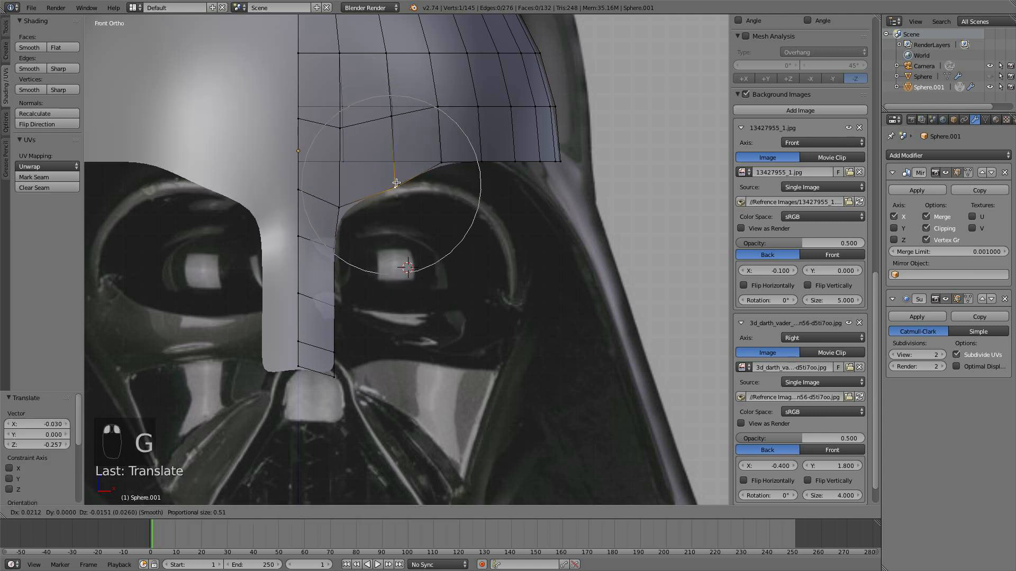
pyautogui.click(432, 166)
pyautogui.press('g')
pyautogui.scroll(8, 443, 170)
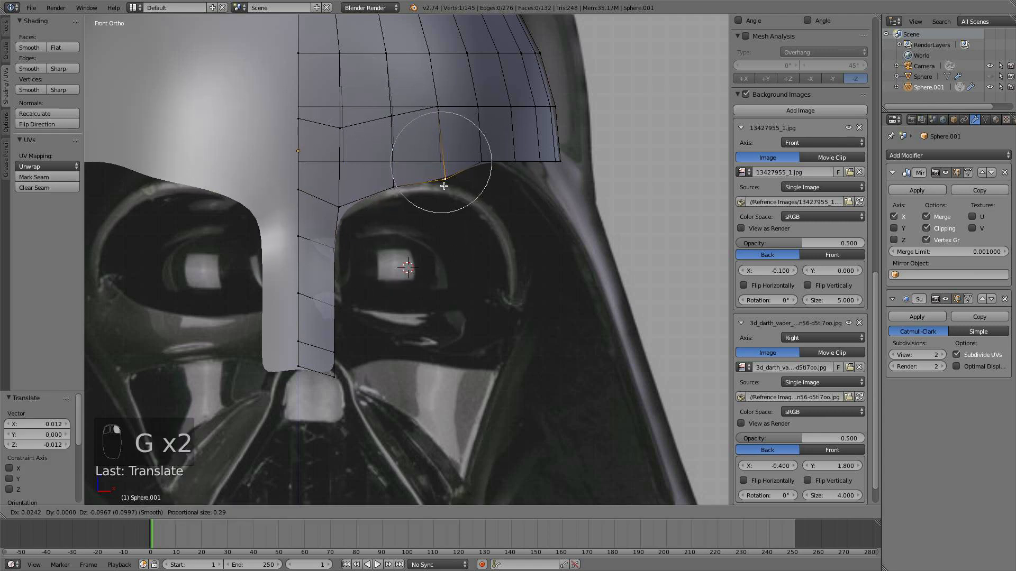
pyautogui.click(447, 196)
pyautogui.rightClick(481, 161)
pyautogui.press('g')
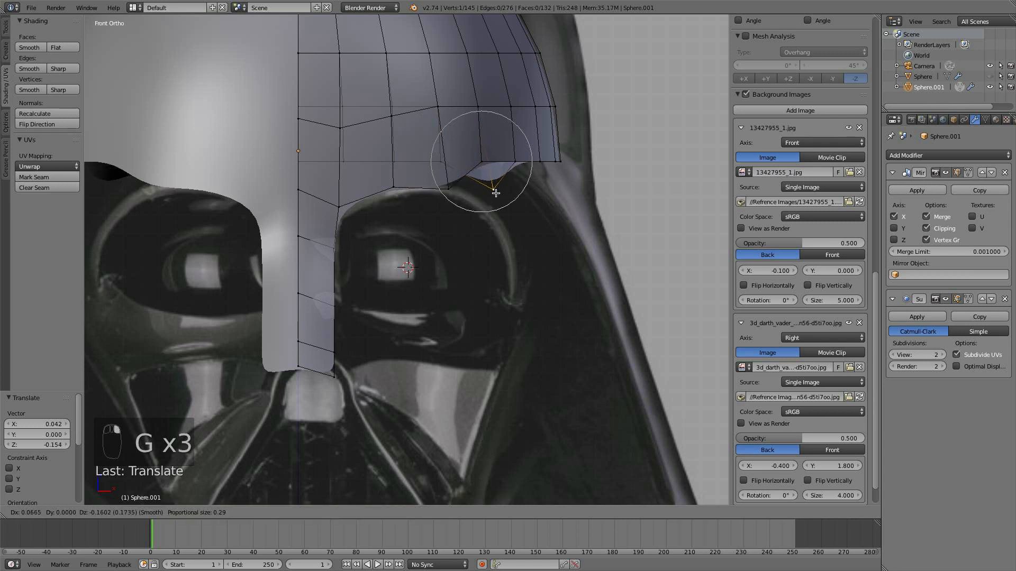
pyautogui.rightClick(481, 164)
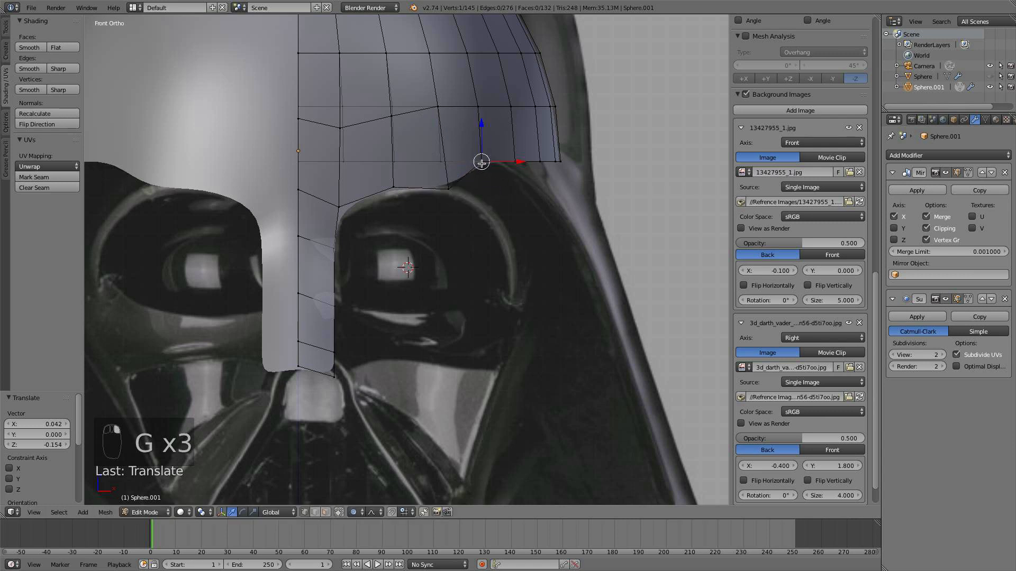
pyautogui.click(519, 210)
pyautogui.rightClick(518, 164)
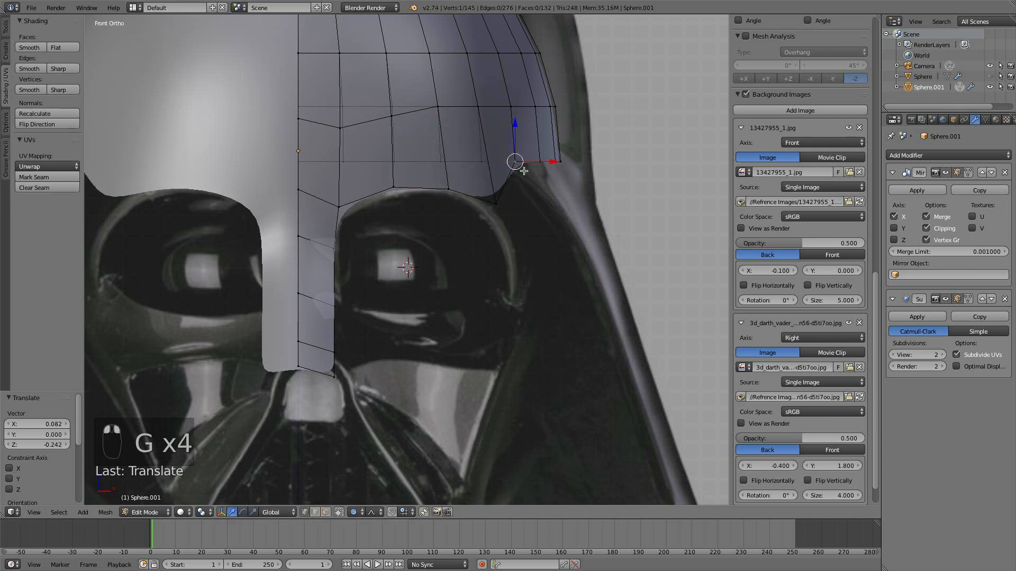
pyautogui.press('g')
pyautogui.rightClick(529, 202)
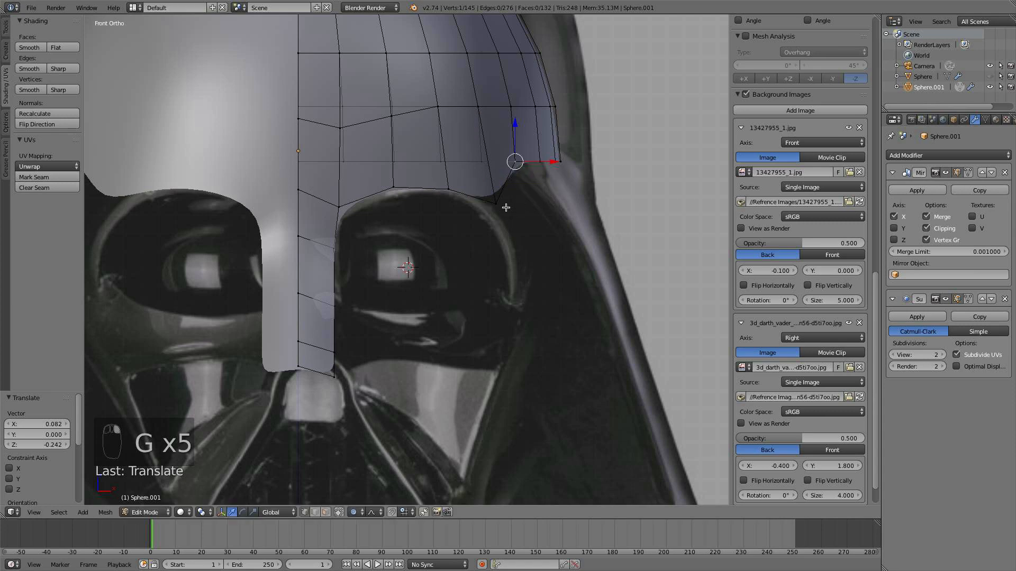
# Select the rim loop without its brow and nose vertices and lower it level with the eye's outer upper corner
pyautogui.press('a')
pyautogui.keyDown('alt'); pyautogui.rightClick(534, 160); pyautogui.keyUp('alt')
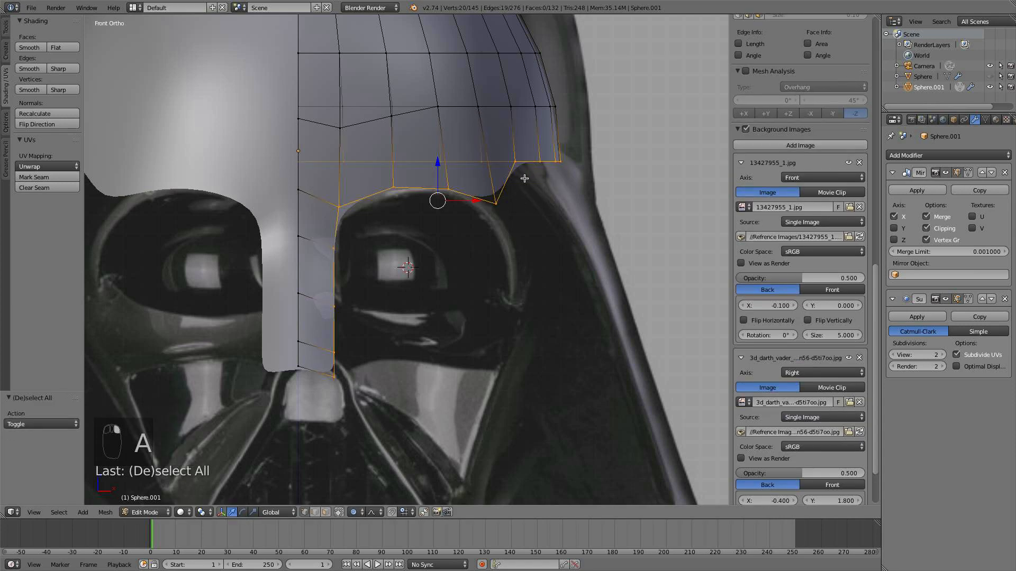
pyautogui.press('c')
pyautogui.moveTo(351, 215)
pyautogui.mouseDown(button='middle')
pyautogui.moveTo(408, 199)
pyautogui.moveTo(504, 215)
pyautogui.mouseUp(button='middle')
pyautogui.moveTo(346, 322); pyautogui.dragTo(341, 360, button='middle')
pyautogui.rightClick(337, 358)
pyautogui.press('c')
pyautogui.middleClick(345, 259)
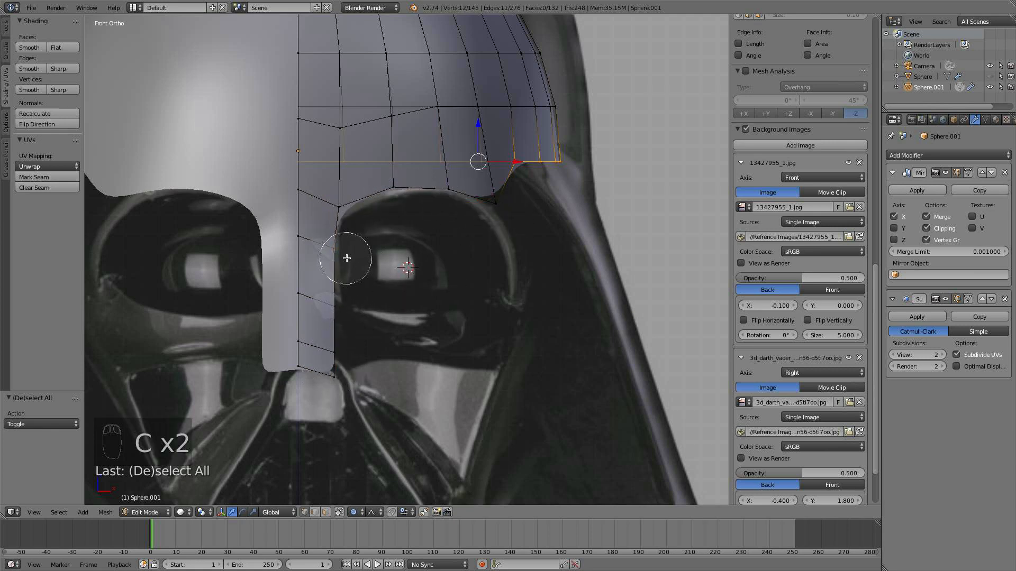
pyautogui.rightClick(346, 259)
pyautogui.moveTo(477, 125); pyautogui.dragTo(479, 170)
pyautogui.scroll(-2, 516, 172)
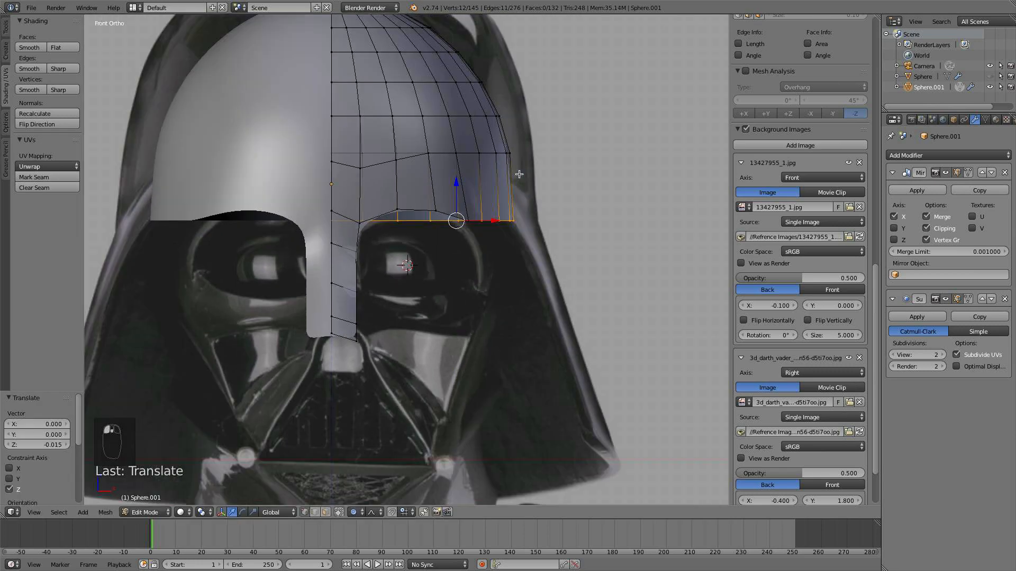
# Extrude the rim edge at the eye's outer corner down in three segments around the eye's outer side
pyautogui.moveTo(518, 173); pyautogui.dragTo(329, 242, button='middle')
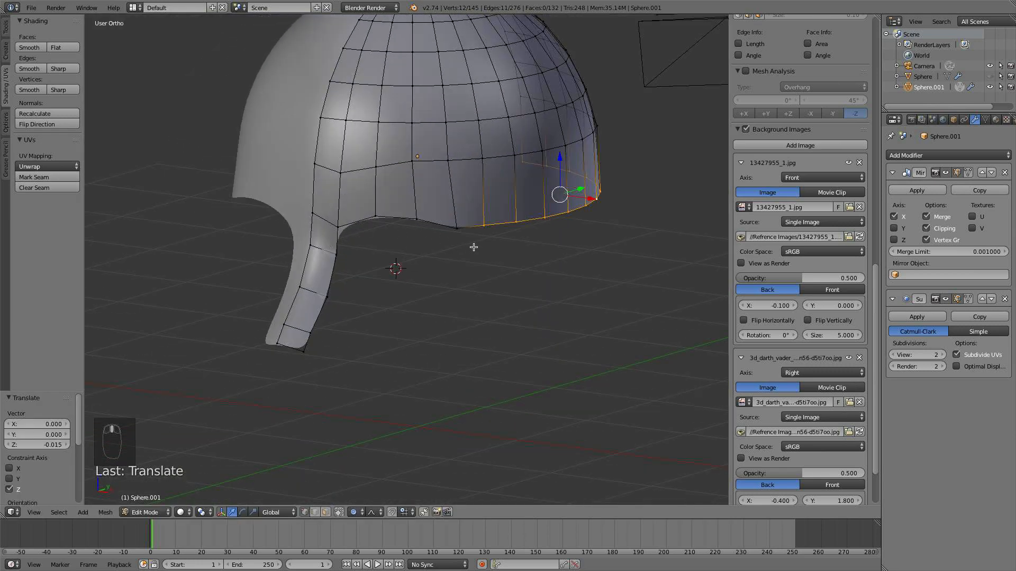
pyautogui.rightClick(466, 231)
pyautogui.press('KP_1')
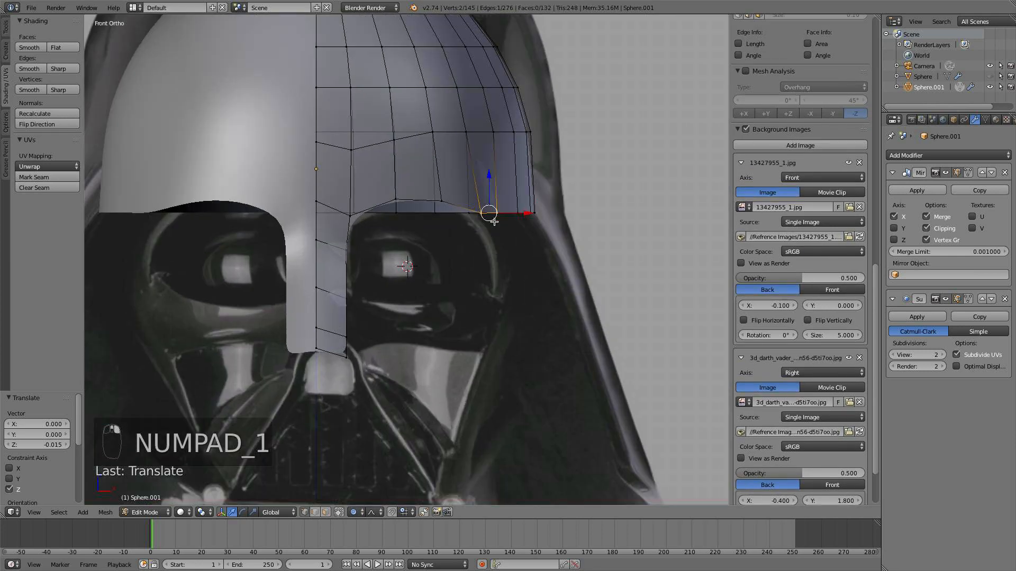
pyautogui.press('e')
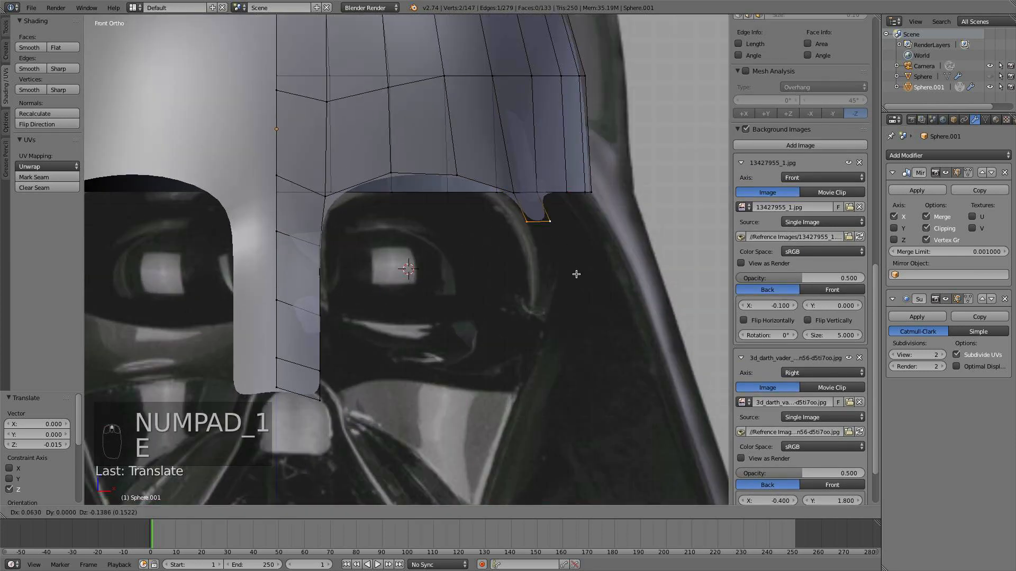
pyautogui.click(585, 294)
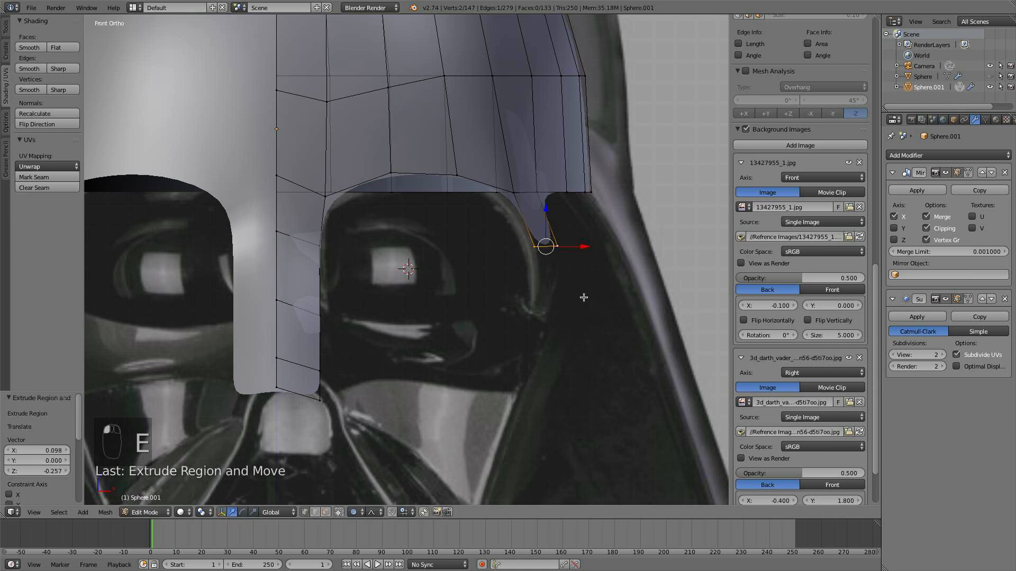
pyautogui.press('e')
pyautogui.click(598, 370)
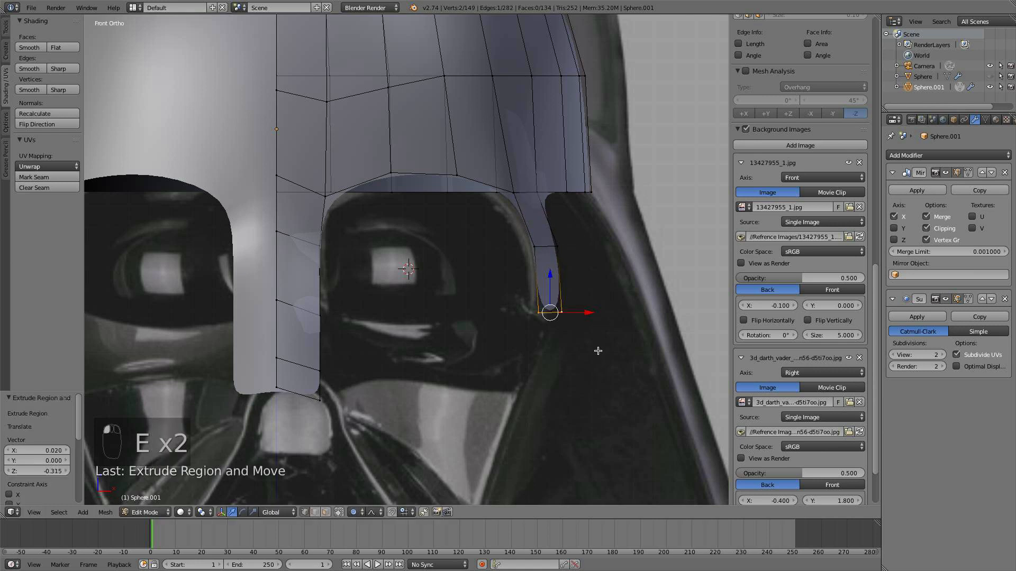
pyautogui.press('e')
pyautogui.click(582, 404)
# Rotate the new strip's end edge by about 77.5° and move it inward under the eye's lower outer corner
pyautogui.press('r')
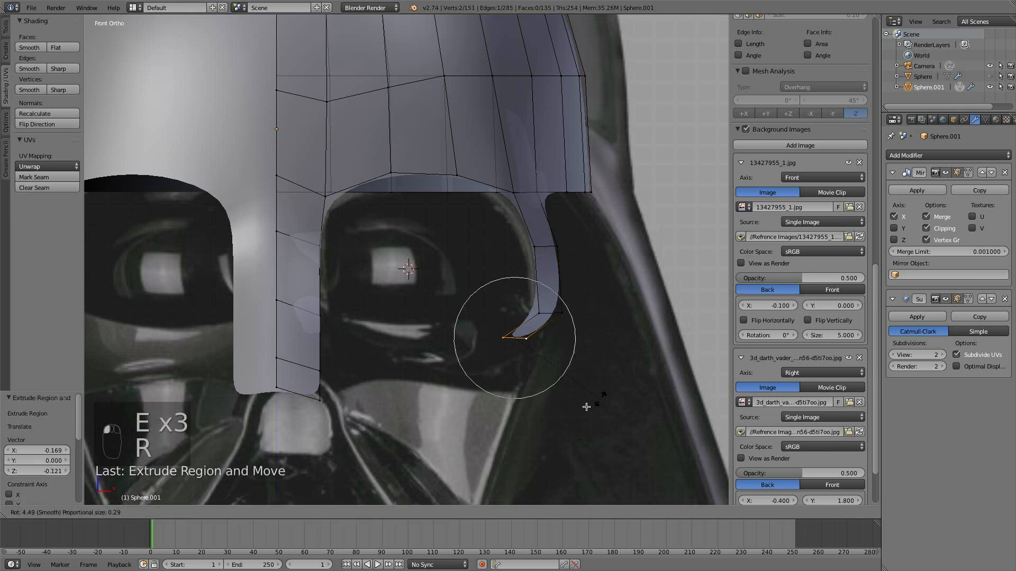
pyautogui.click(491, 423)
pyautogui.press('g')
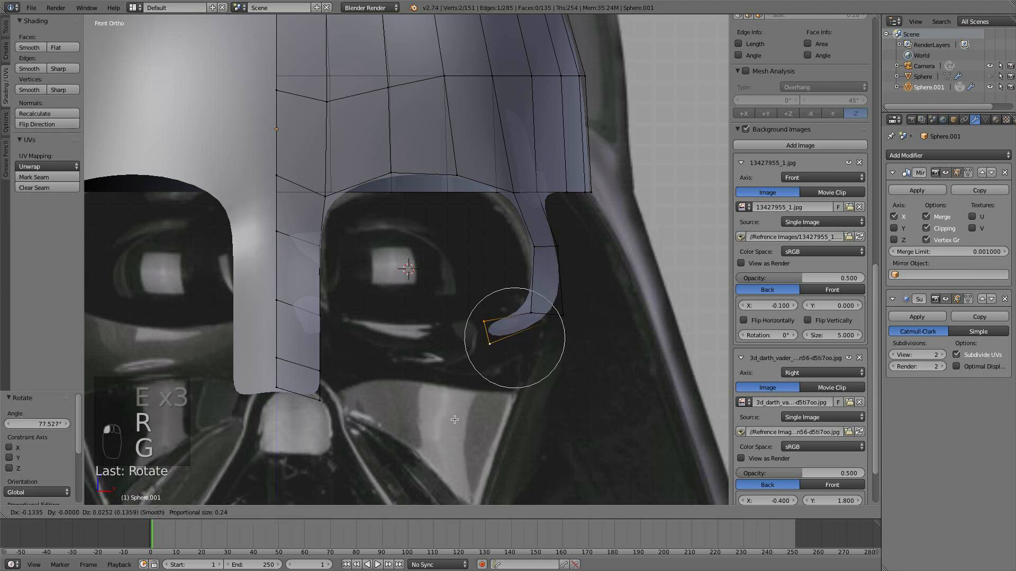
pyautogui.click(463, 417)
# In the side view, rotate the strip's end edge by about 65.5° with a larger proportional influence
pyautogui.moveTo(464, 417); pyautogui.dragTo(395, 376, button='middle')
pyautogui.press('KP_3')
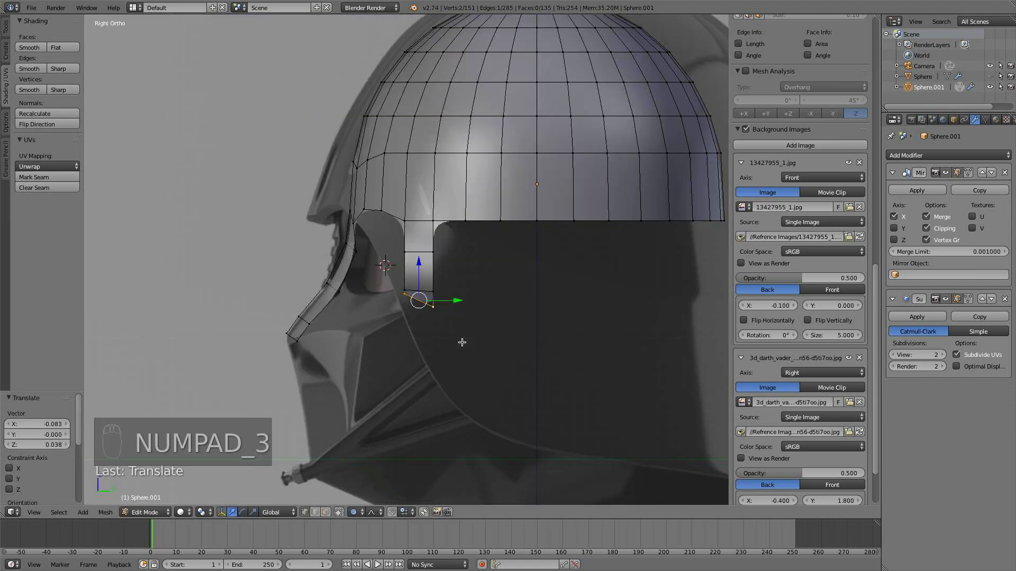
pyautogui.scroll(2, 462, 342)
pyautogui.press('r')
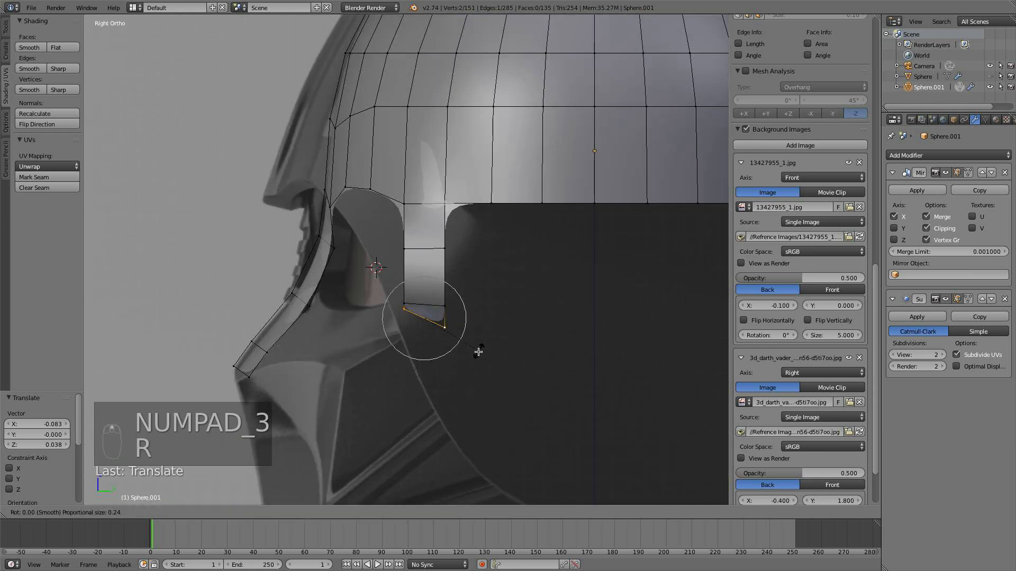
pyautogui.scroll(-5, 461, 359)
pyautogui.scroll(-1, 431, 372)
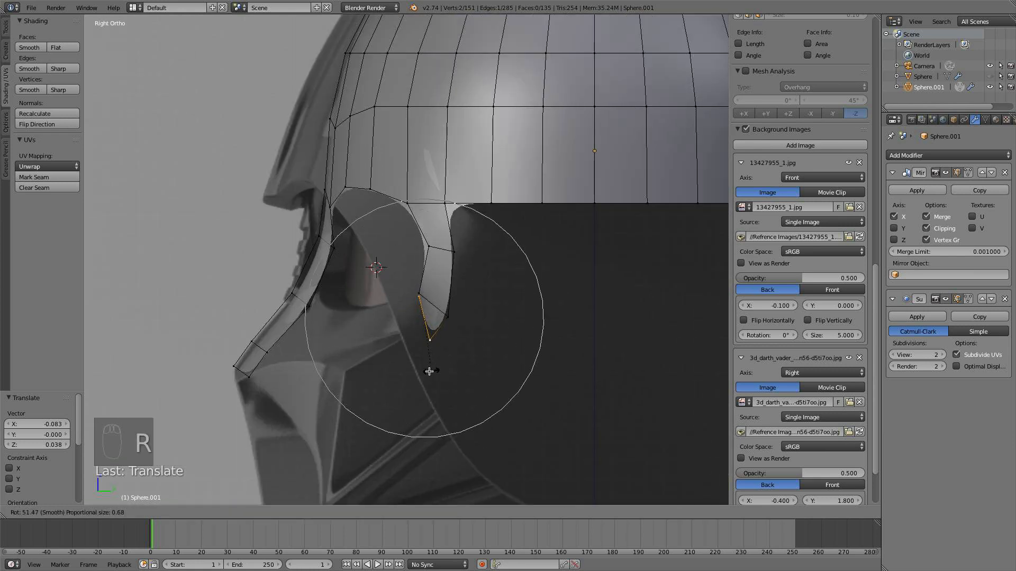
pyautogui.click(422, 364)
# Move the strip's end edge forward along Y to follow the cheek and lower it 0.1 along Z
pyautogui.press('g')
pyautogui.press('y')
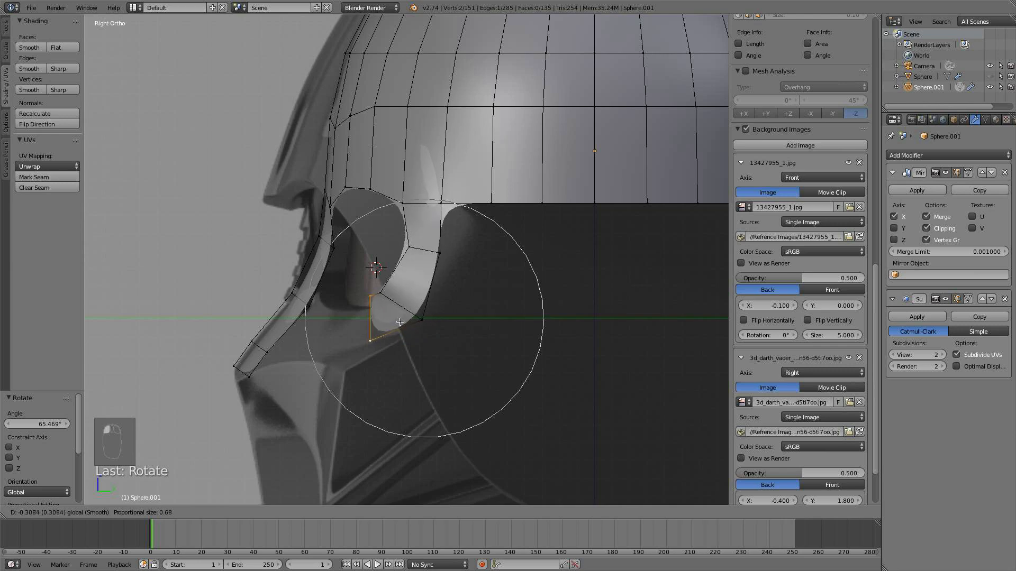
pyautogui.click(369, 295)
pyautogui.press('g')
pyautogui.press('z')
pyautogui.click(363, 299)
# In the front view, extrude the strip's end edge twice toward the nose, about 0.25 each, to run under the eye
pyautogui.moveTo(363, 299); pyautogui.dragTo(501, 315, button='middle')
pyautogui.press('KP_1')
pyautogui.scroll(1, 508, 313)
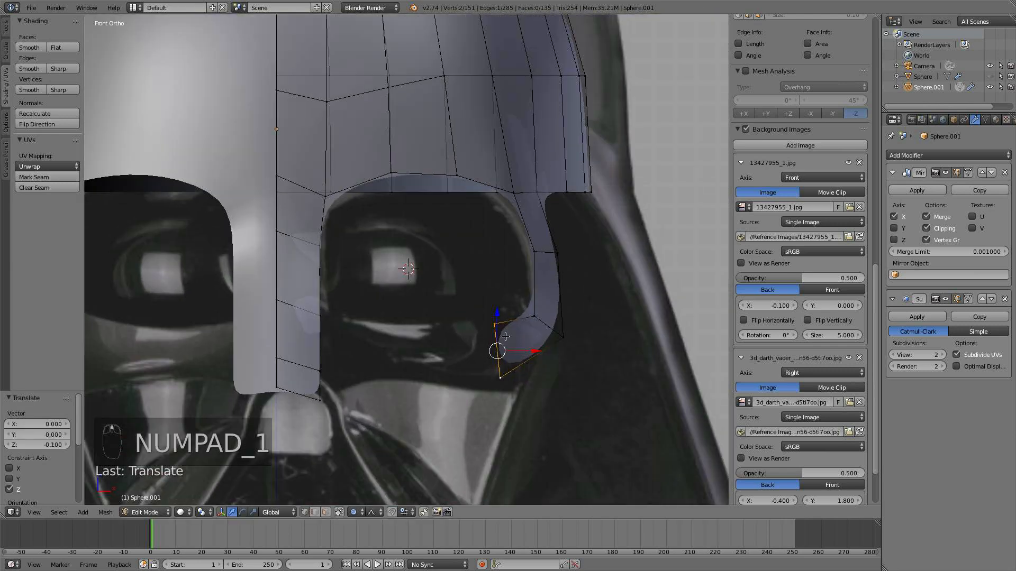
pyautogui.press('e')
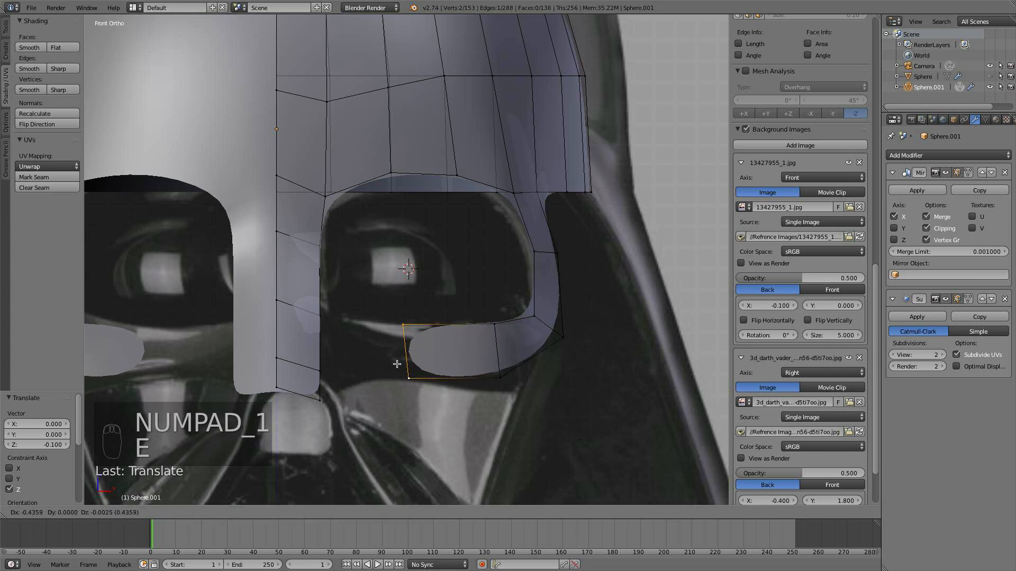
pyautogui.click(442, 362)
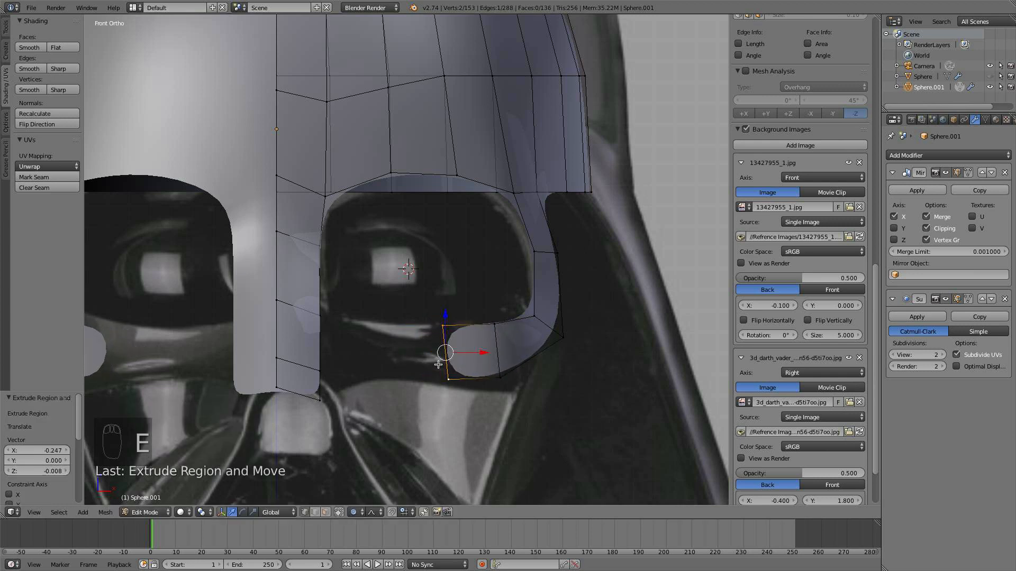
pyautogui.press('e')
pyautogui.click(355, 362)
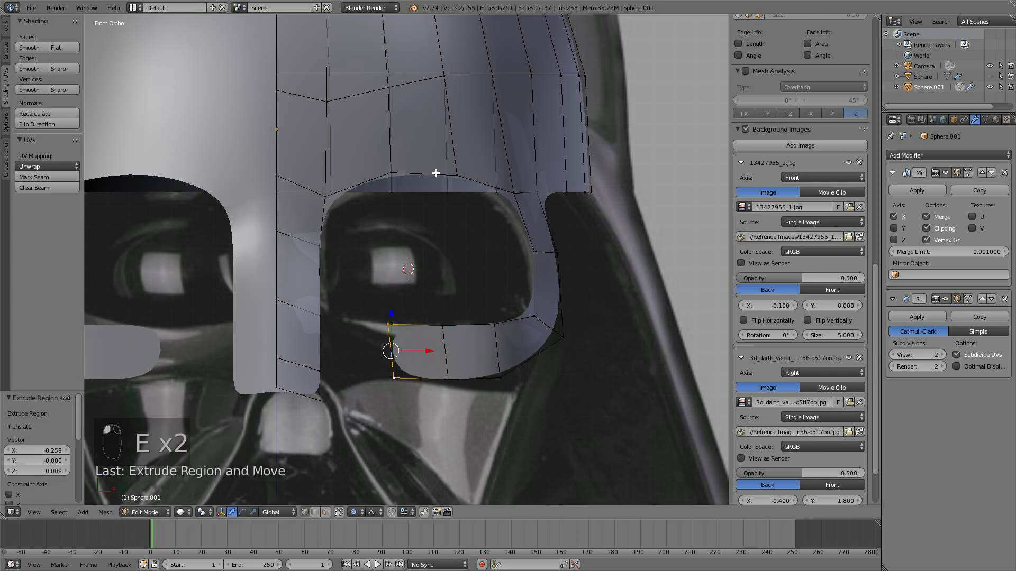
# Rotate the end edge under the eye by about 6° and shift it slightly toward the nose
pyautogui.press('r')
pyautogui.click(419, 393)
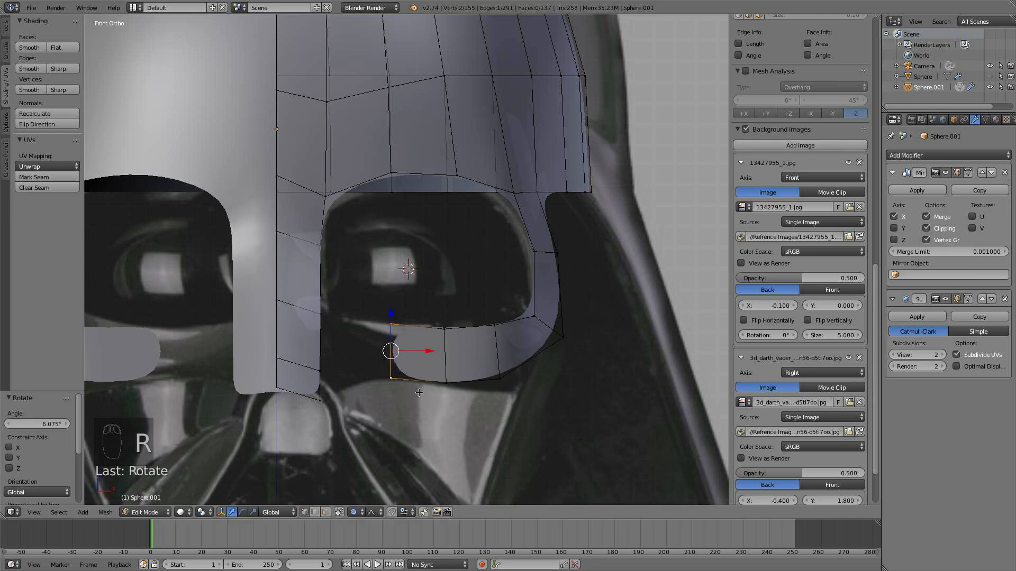
pyautogui.press('g')
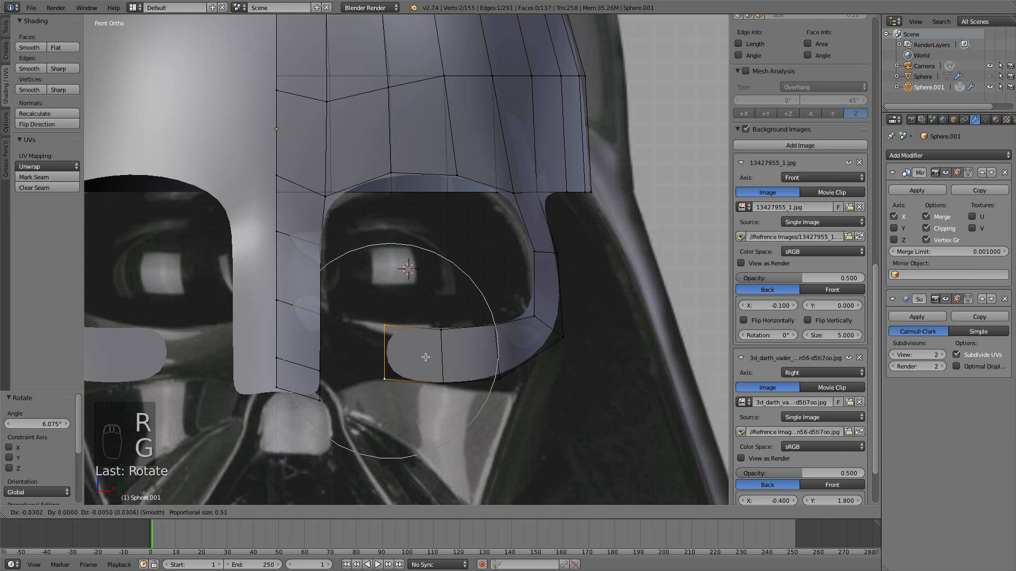
pyautogui.click(424, 357)
# Bridge the gap between the under-eye strip and the nose strip with a face, and clear the selection
pyautogui.keyDown('shift'); pyautogui.rightClick(383, 328); pyautogui.keyUp('shift')
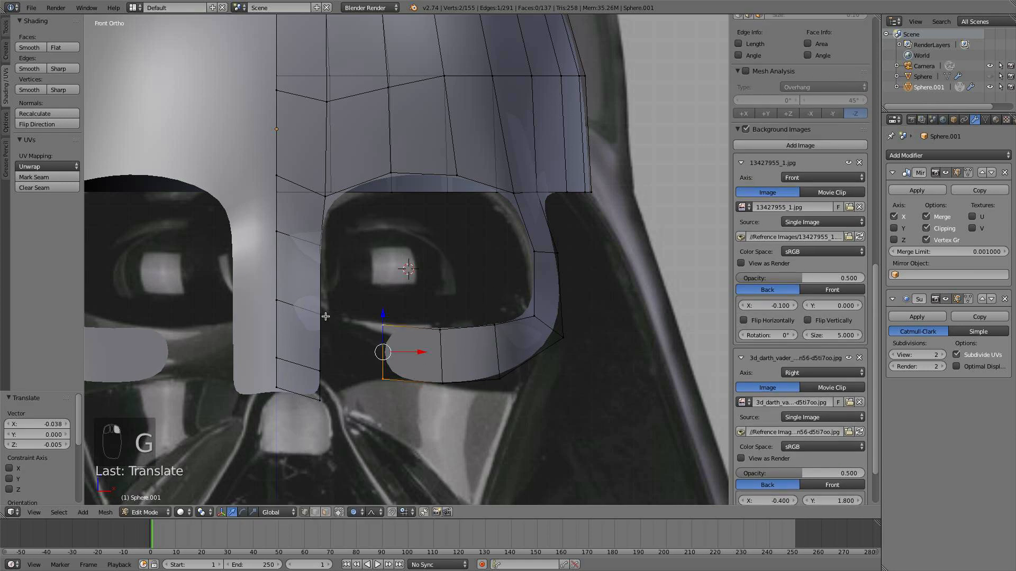
pyautogui.keyDown('shift'); pyautogui.rightClick(324, 317); pyautogui.keyUp('shift')
pyautogui.keyDown('shift'); pyautogui.rightClick(323, 362); pyautogui.keyUp('shift')
pyautogui.press('f')
pyautogui.press('a')
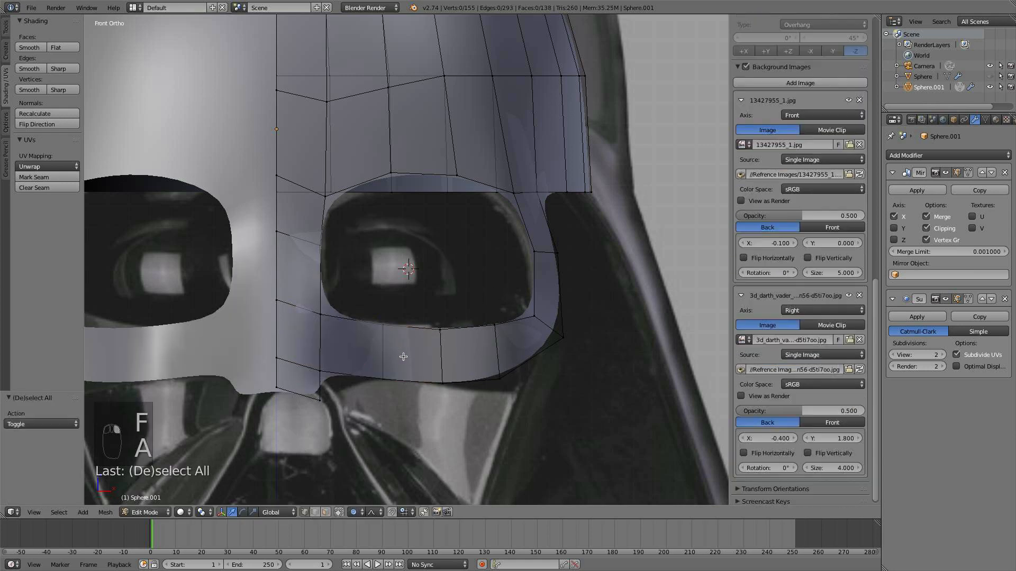
# Check the closed eye openings on the smoothed mask outside mesh editing, and reopen the mesh in the front view
pyautogui.press('Tab')
pyautogui.scroll(-6, 402, 354)
pyautogui.moveTo(401, 354)
pyautogui.mouseDown(button='middle')
pyautogui.moveTo(318, 365)
pyautogui.moveTo(306, 390)
pyautogui.moveTo(411, 365)
pyautogui.mouseUp(button='middle')
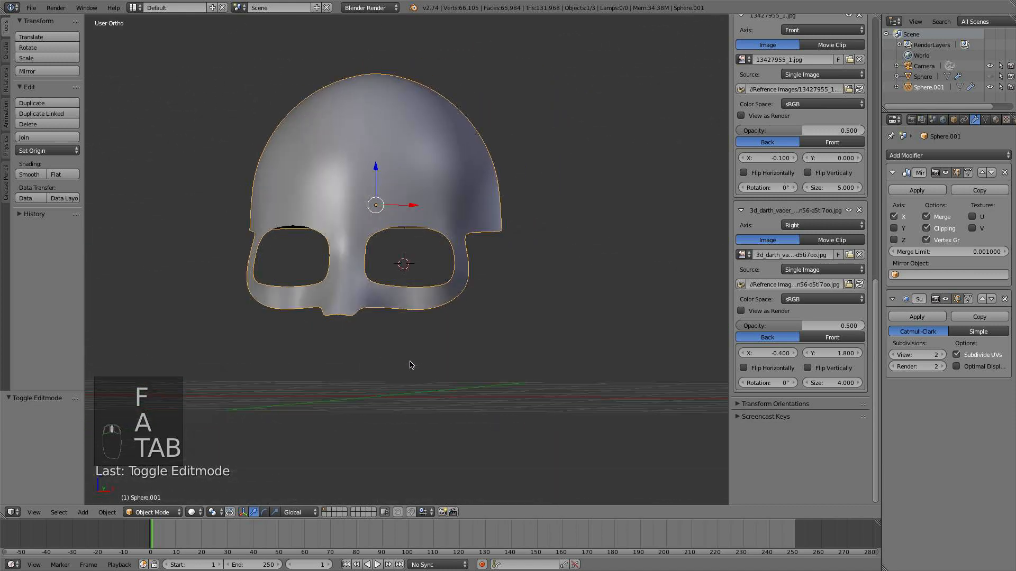
pyautogui.press('KP_1')
pyautogui.scroll(3, 418, 370)
pyautogui.press('Tab')
pyautogui.scroll(1, 423, 372)
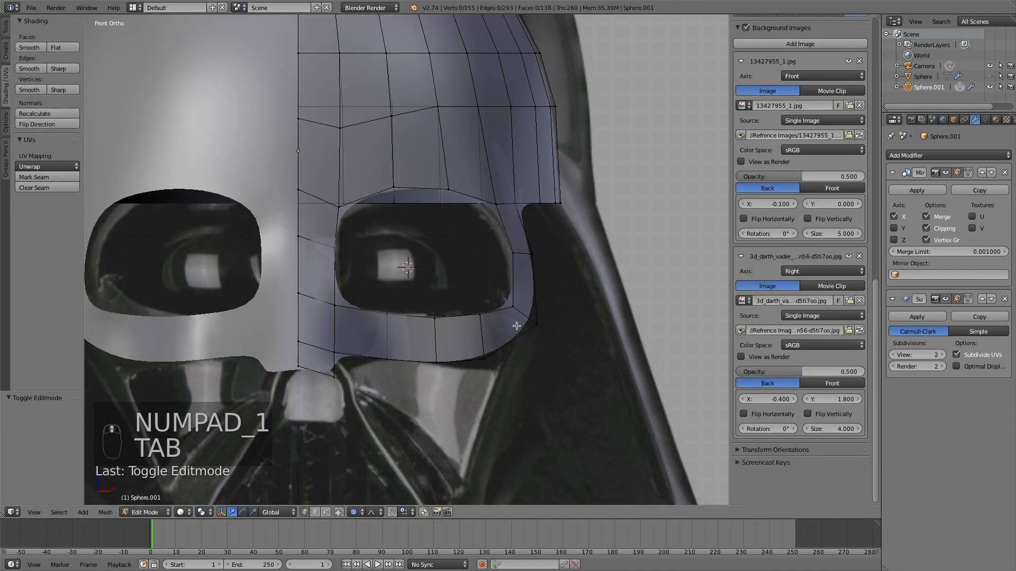
# Move the edge under the outer half of the eye up by about 0.06 with proportional editing
pyautogui.rightClick(533, 323)
pyautogui.keyDown('shift'); pyautogui.rightClick(484, 349); pyautogui.keyUp('shift')
pyautogui.rightClick(484, 358)
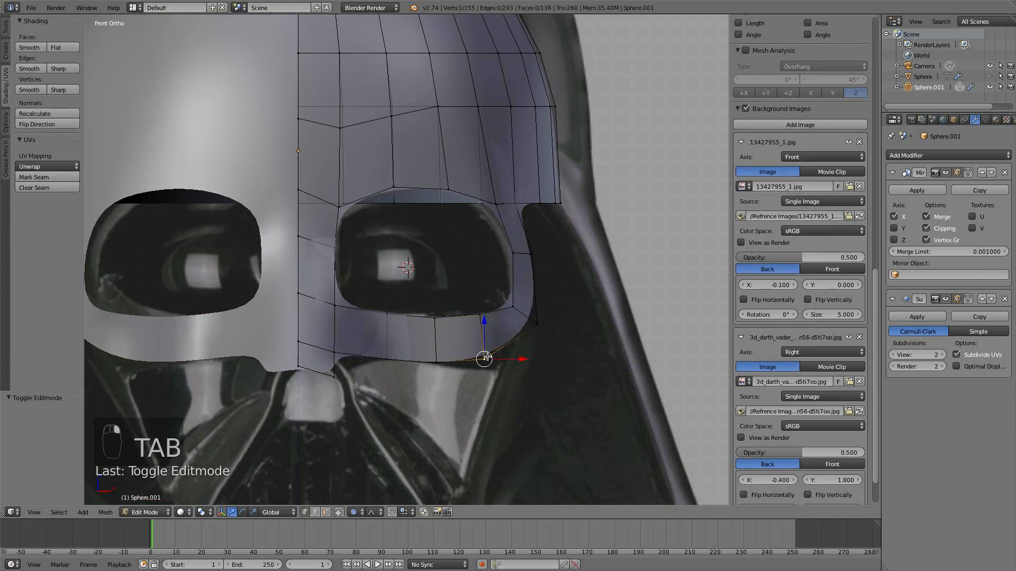
pyautogui.press('g')
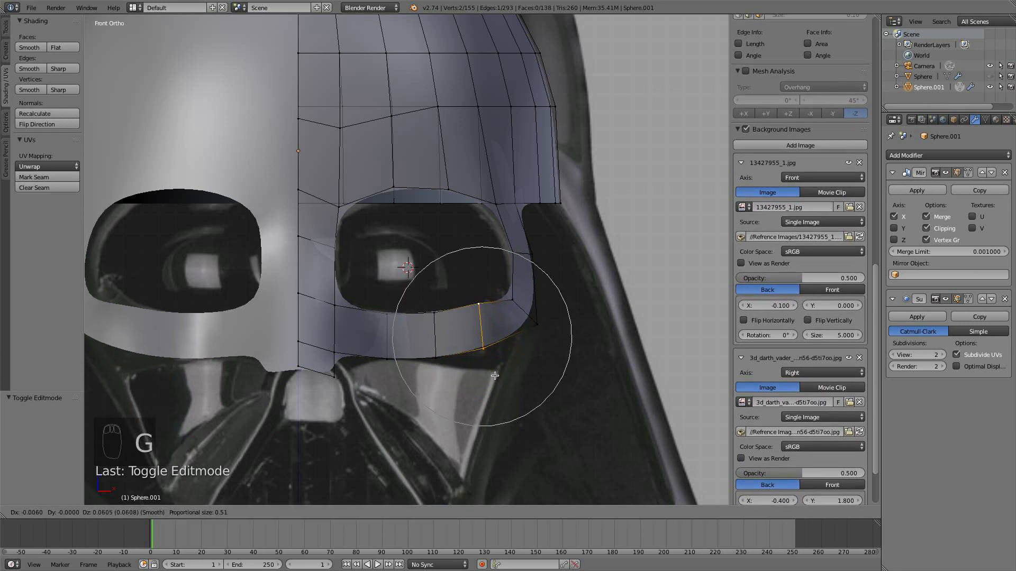
pyautogui.click(537, 324)
# Shift the edge at the eye's lower outer corner and the edge beside the eye inward by about 0.02 each
pyautogui.keyDown('shift'); pyautogui.rightClick(512, 301); pyautogui.keyUp('shift')
pyautogui.press('g')
pyautogui.click(563, 314)
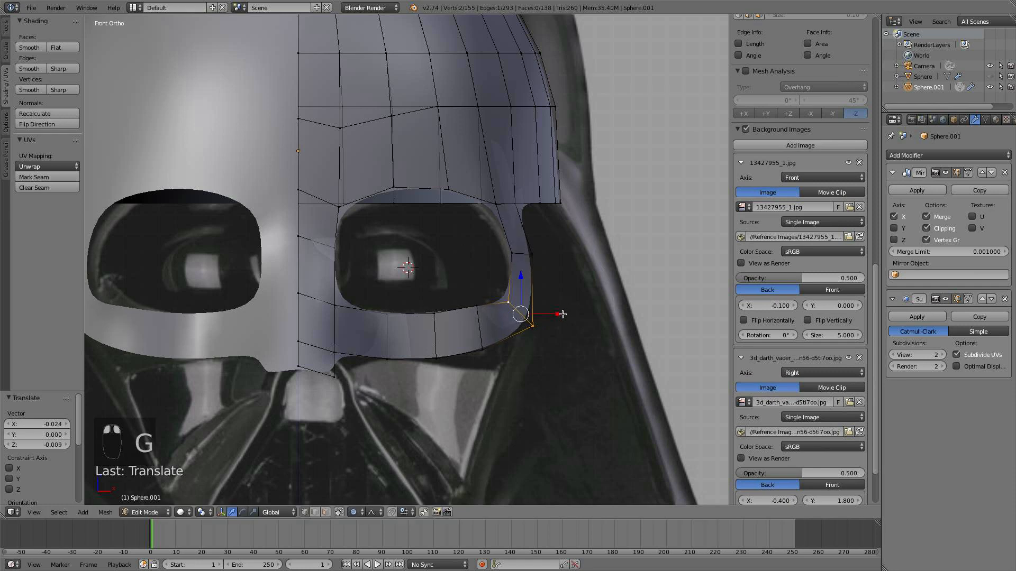
pyautogui.press('g')
pyautogui.click(531, 258)
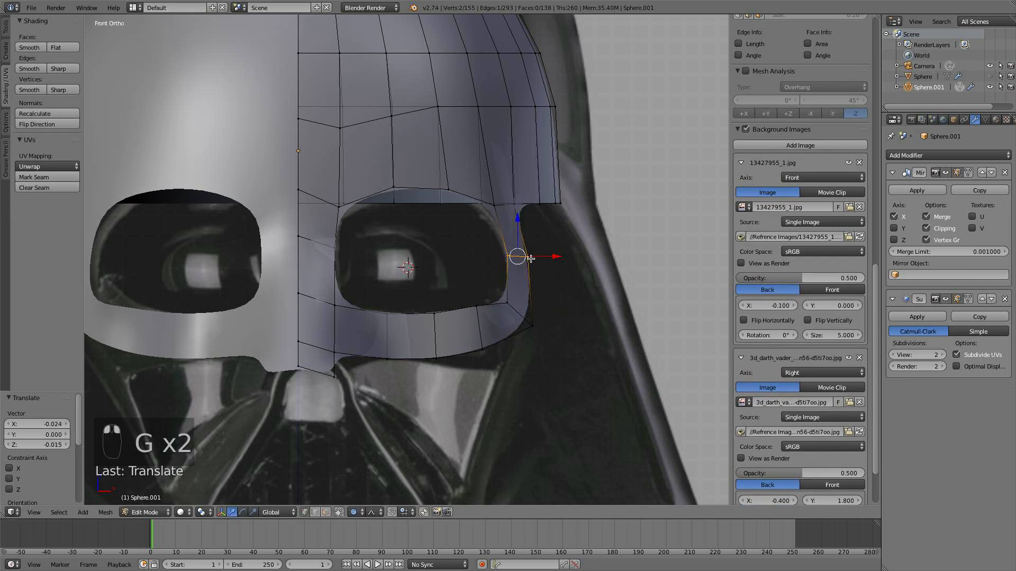
# Compare the smoothed mask's eye opening and lower edge with the front reference in solid and wireframe display
pyautogui.rightClick(397, 183)
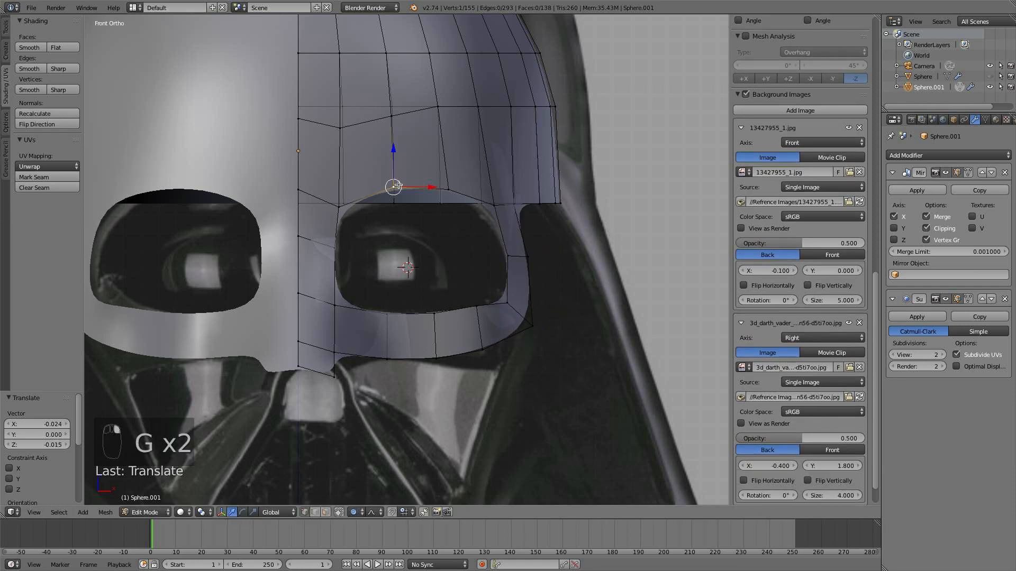
pyautogui.scroll(-3, 398, 183)
pyautogui.press('z')
pyautogui.press('Tab')
pyautogui.press('z')
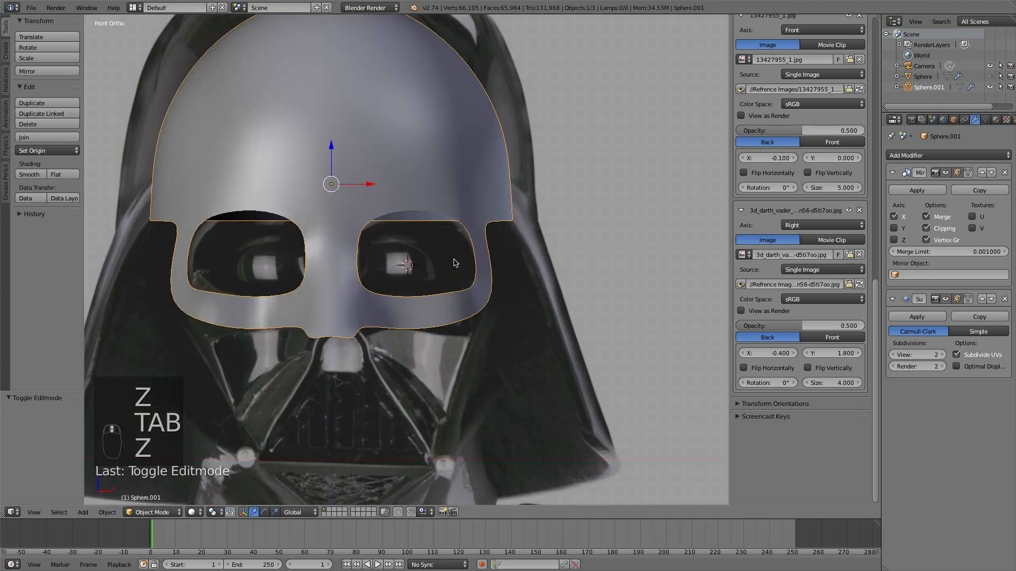
pyautogui.scroll(3, 455, 263)
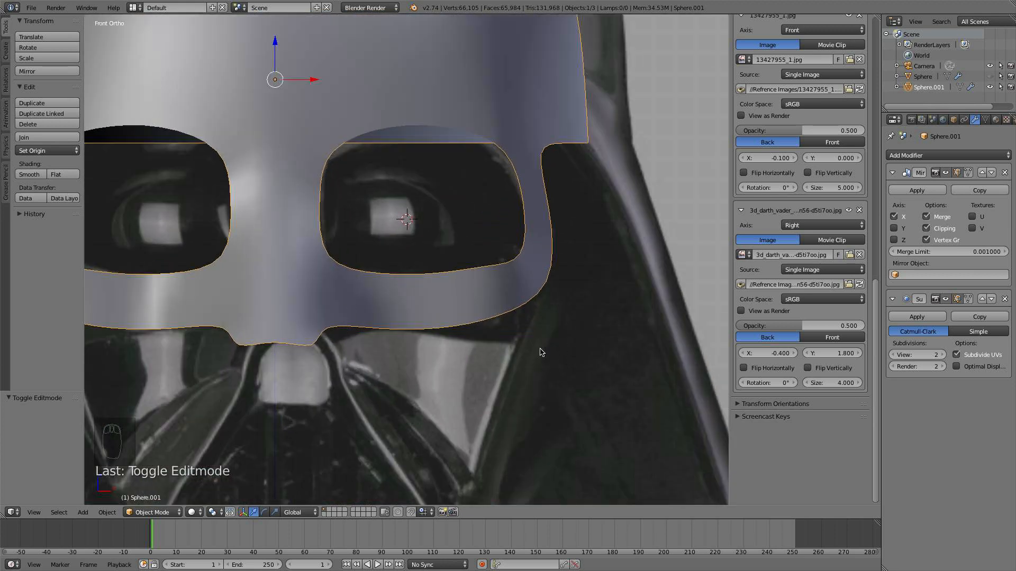
pyautogui.press('z')
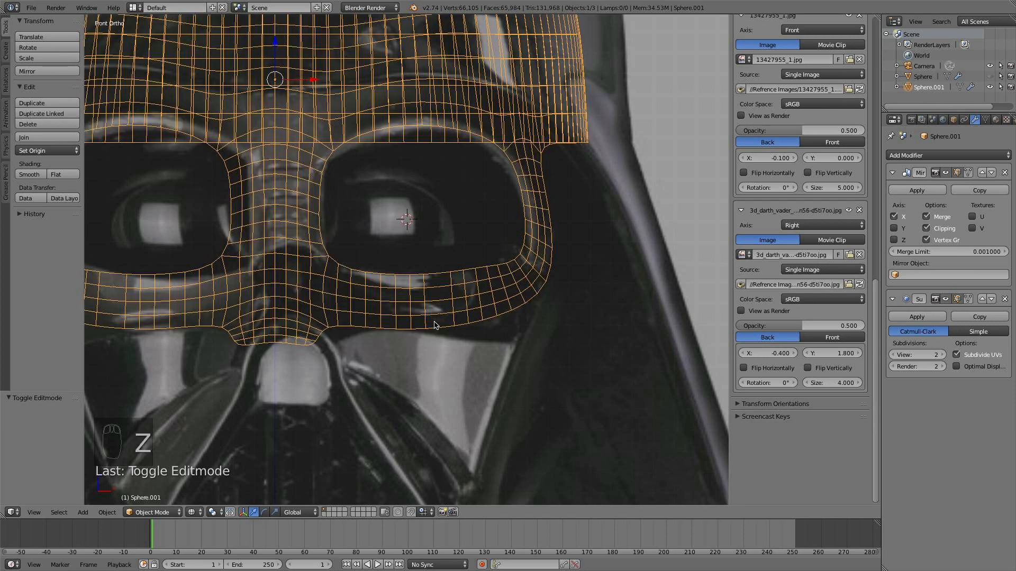
pyautogui.scroll(3, 479, 316)
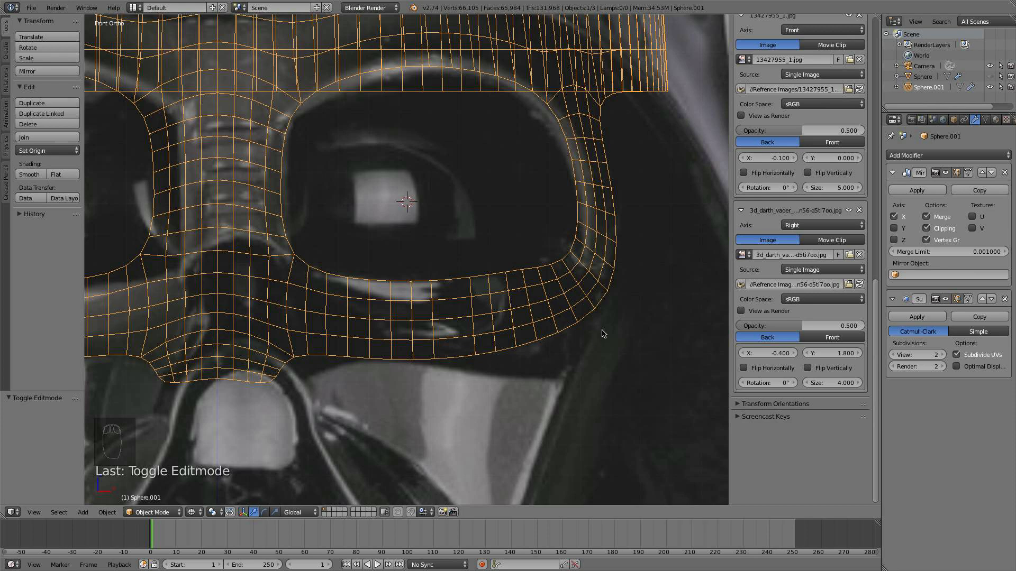
pyautogui.keyDown('shift'); pyautogui.moveTo(332, 361); pyautogui.dragTo(261, 295, button='middle'); pyautogui.keyUp('shift')
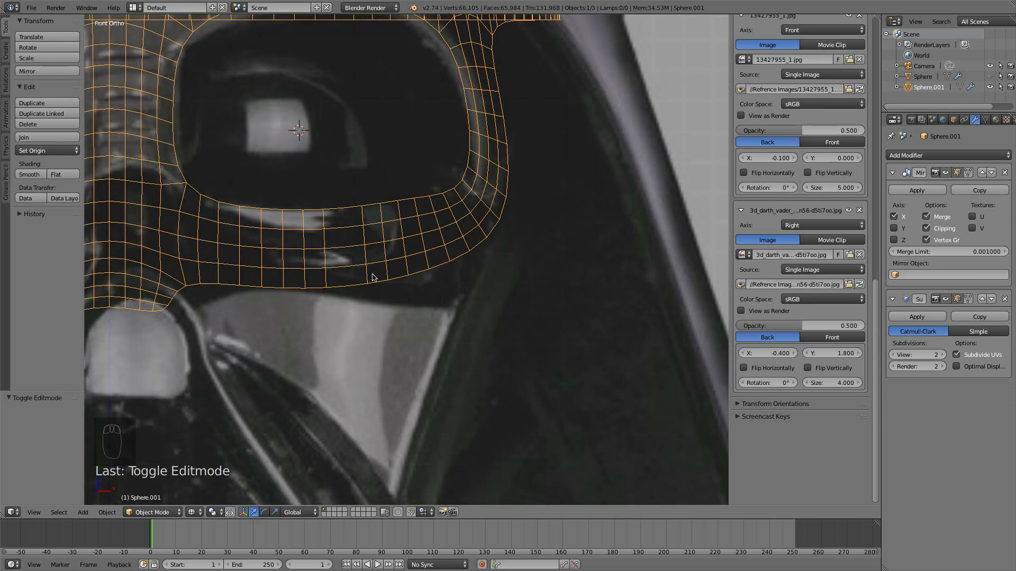
# Hide the mask and set the opacity of both background images to 0.7 to inspect the reference around the eye
pyautogui.press('h')
pyautogui.scroll(10, 773, 173)
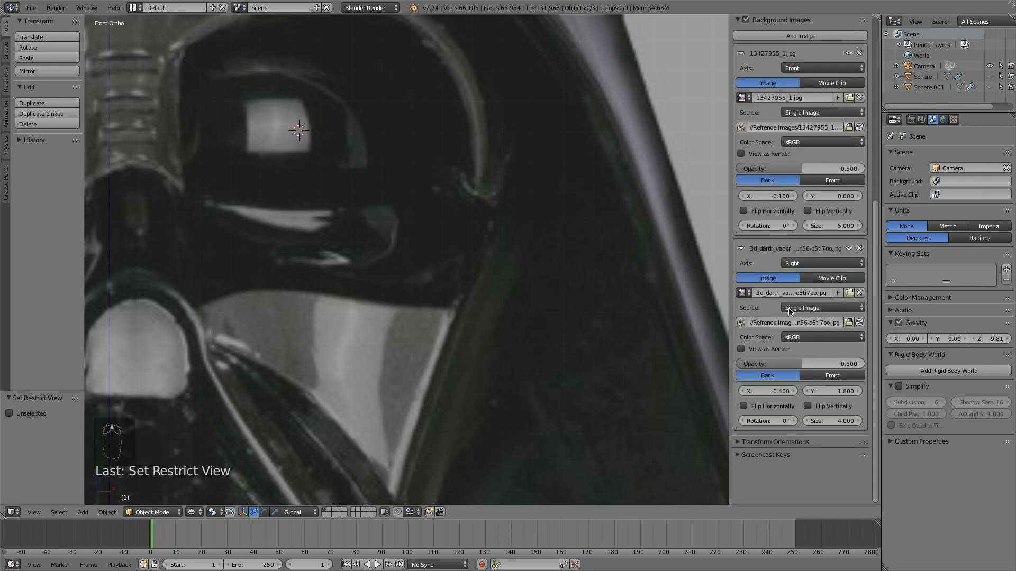
pyautogui.scroll(1, 798, 353)
pyautogui.moveTo(809, 384); pyautogui.dragTo(828, 385)
pyautogui.click(809, 189)
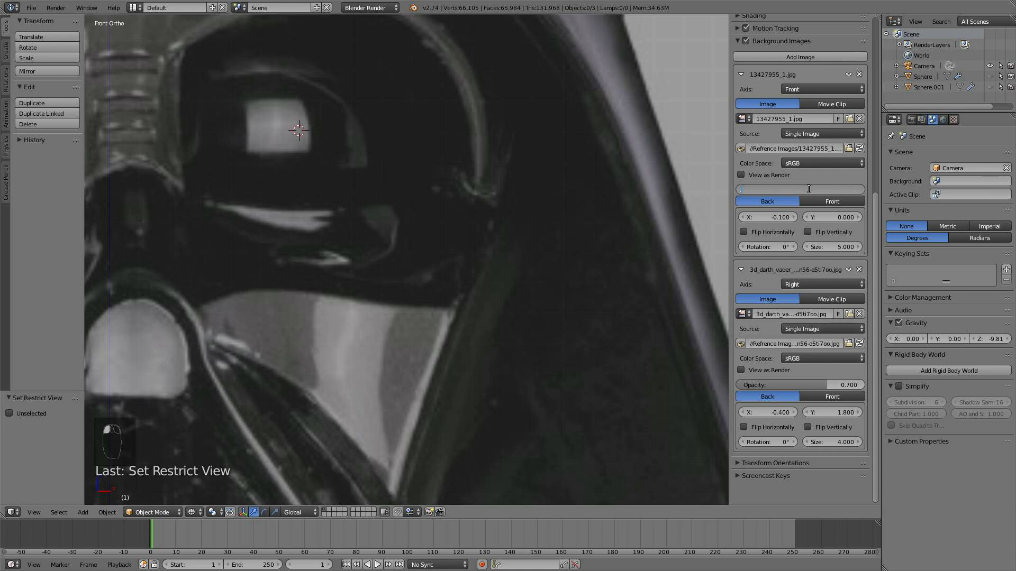
pyautogui.write('0.7')
pyautogui.press('Return')
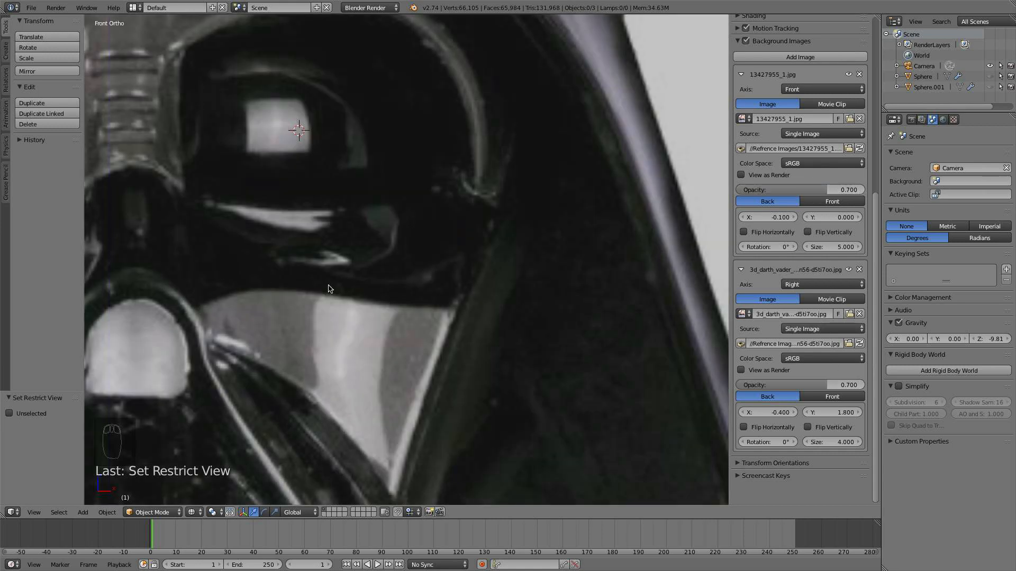
pyautogui.scroll(-5, 253, 281)
pyautogui.scroll(4, 316, 317)
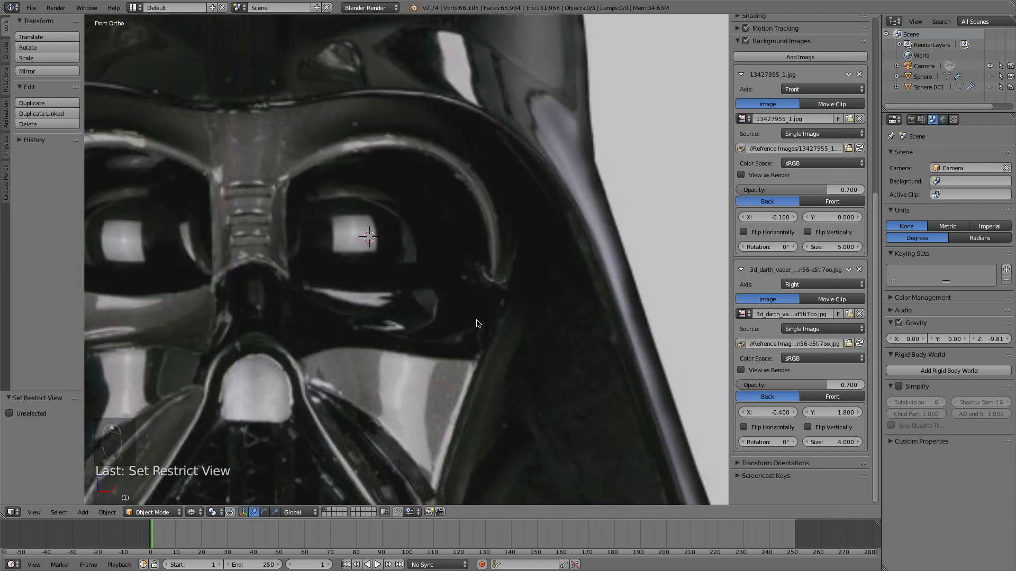
# Bring back the mask with the outer helmet kept hidden, and set the front background image's opacity to about 0.49
pyautogui.hotkey('alt', 'h')
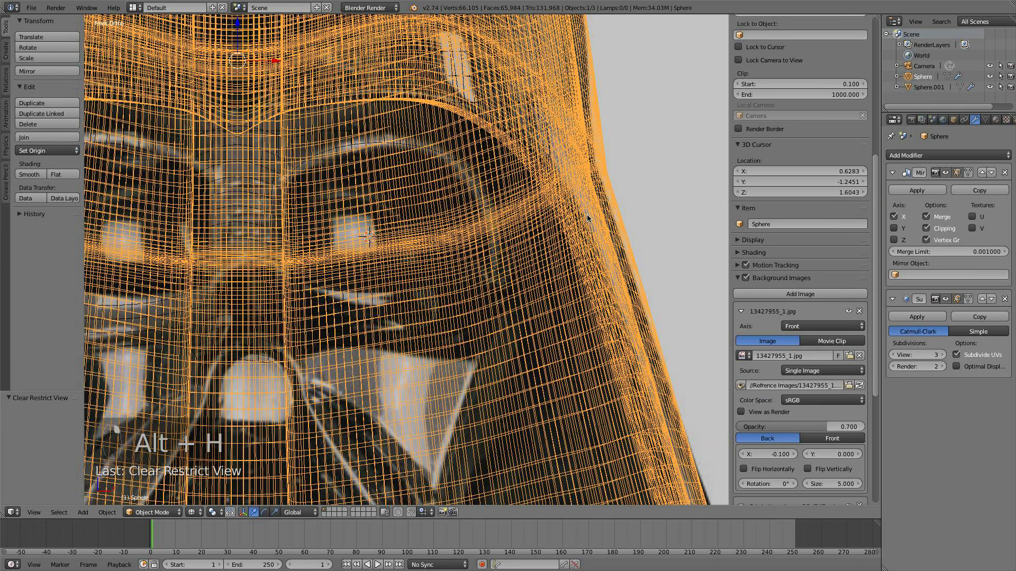
pyautogui.press('h')
pyautogui.rightClick(467, 280)
pyautogui.scroll(3, 465, 312)
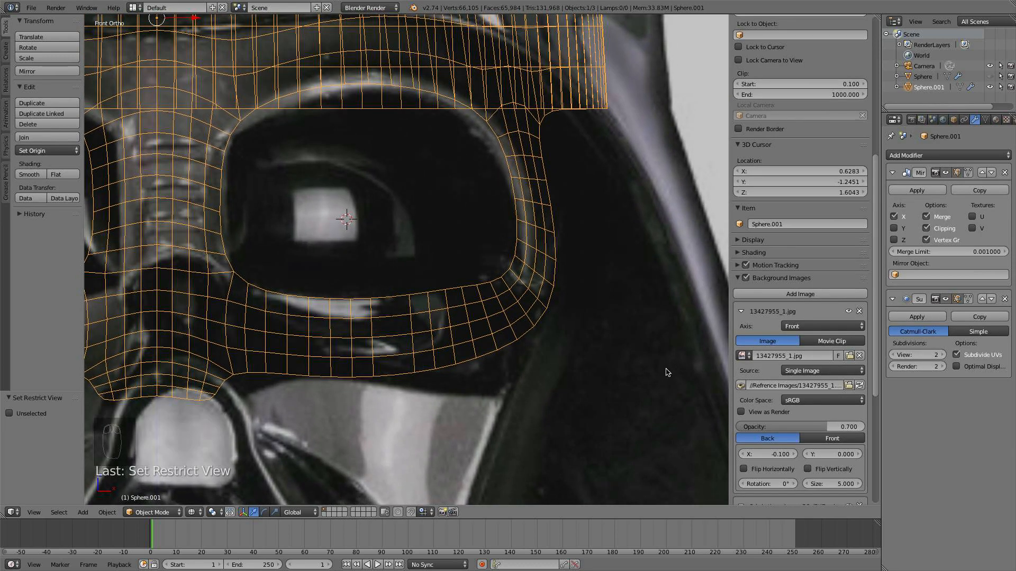
pyautogui.moveTo(821, 433); pyautogui.dragTo(793, 433)
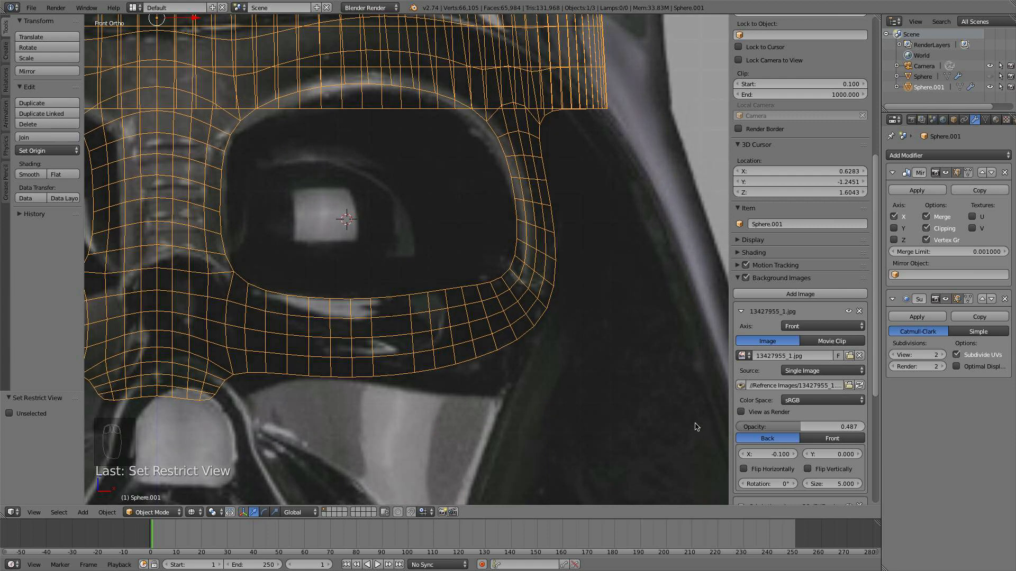
pyautogui.press('z')
pyautogui.press('z')
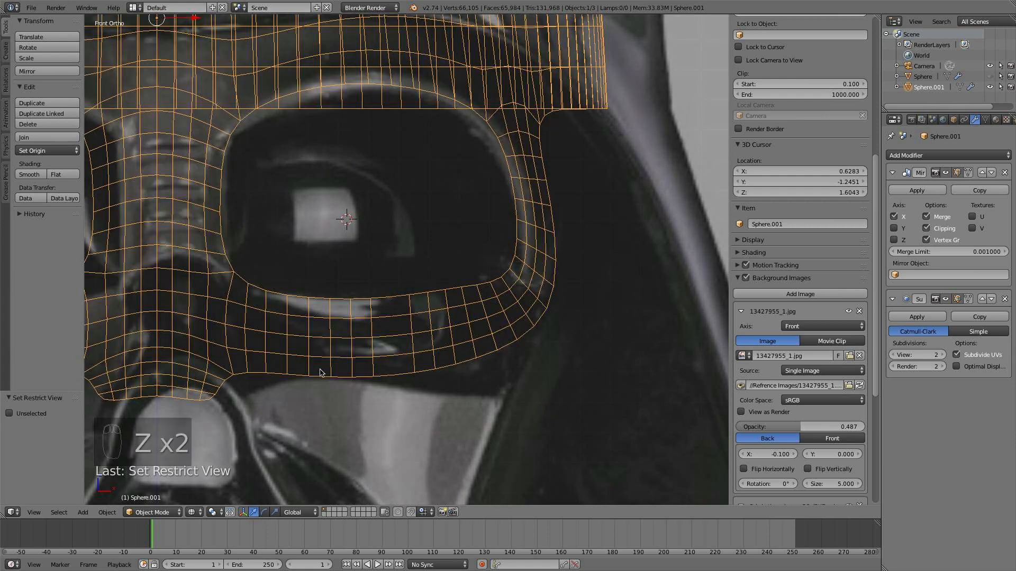
# On the under-eye strip's lower border, raise the vertex beside the nose about 0.05 and lower the nose-side vertex about 0.065
pyautogui.press('Tab')
pyautogui.rightClick(302, 378)
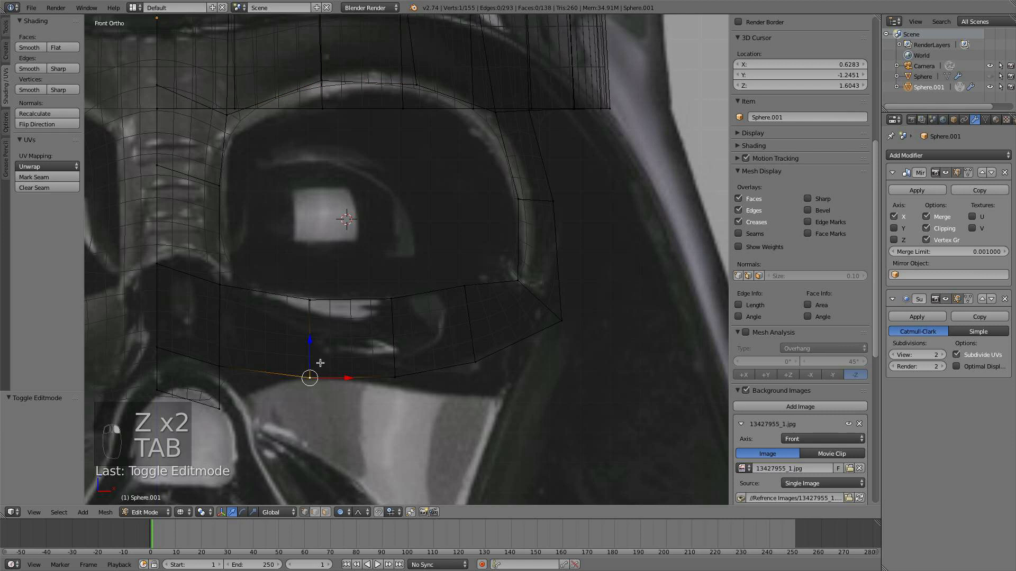
pyautogui.moveTo(309, 346); pyautogui.dragTo(308, 332)
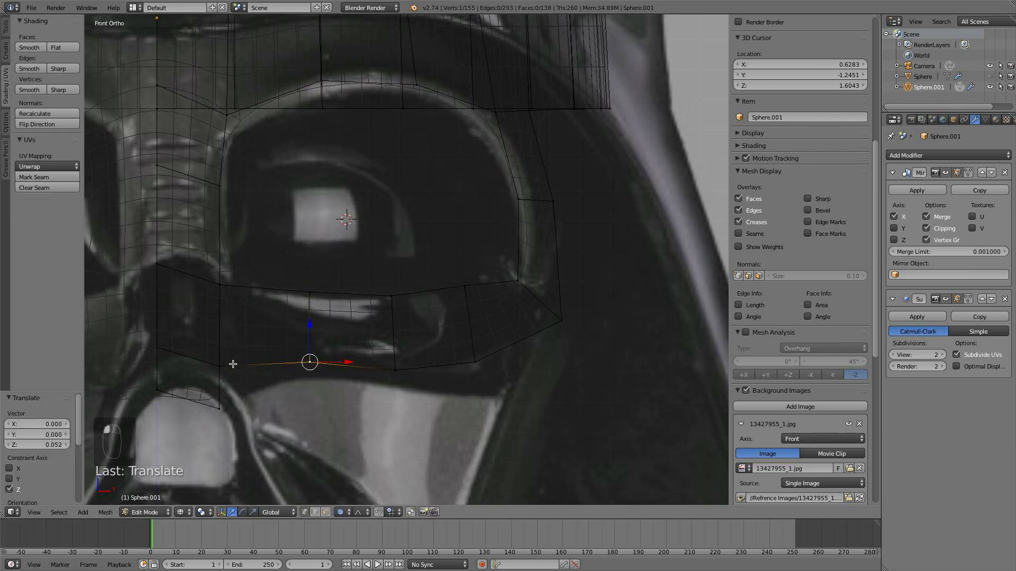
pyautogui.rightClick(222, 365)
pyautogui.press('g')
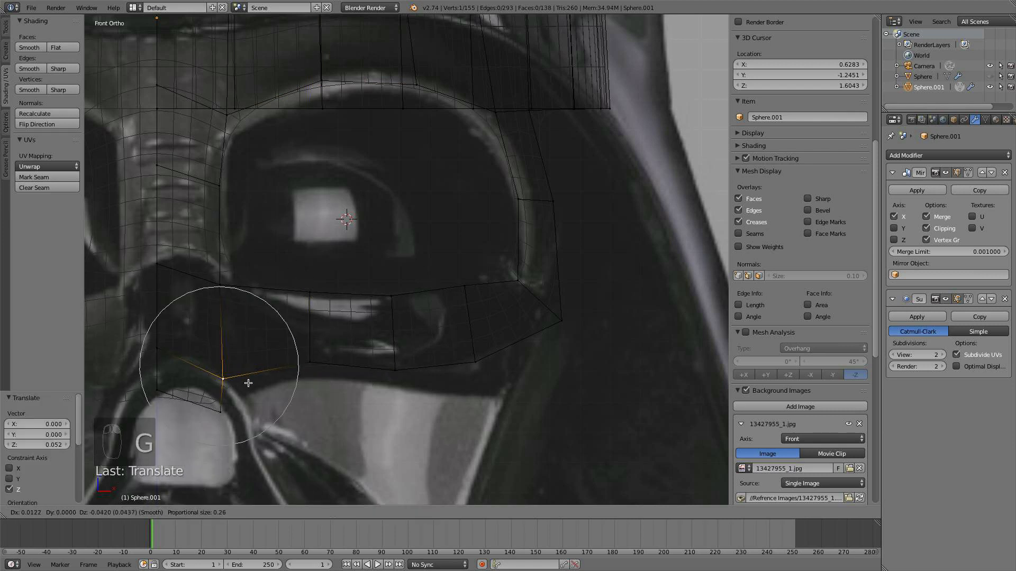
pyautogui.click(248, 389)
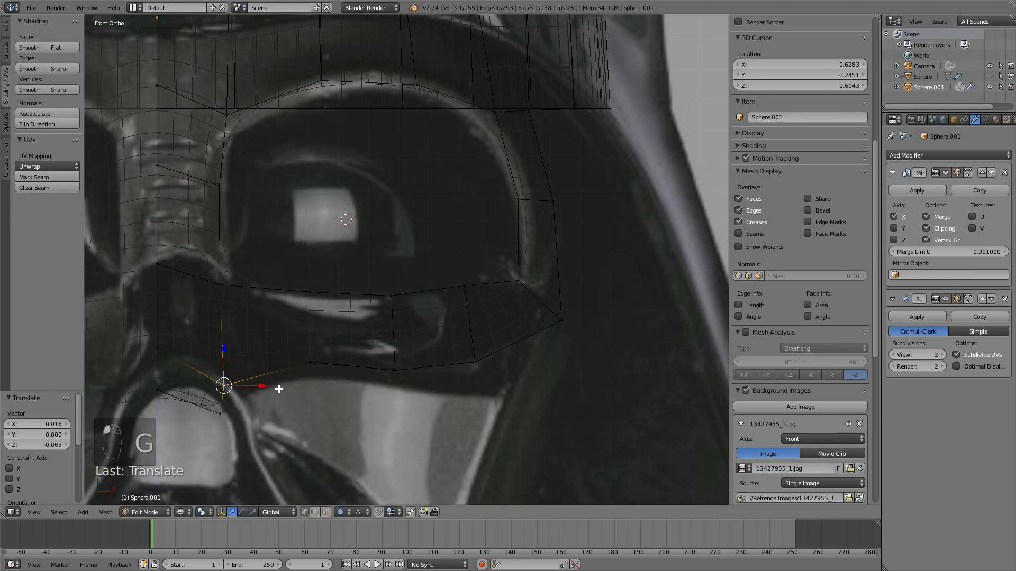
# Edge-slide the nose strip's crosswise edge up toward the eye by a factor of about 0.79 and add one loop cut below it
pyautogui.scroll(-2, 279, 388)
pyautogui.moveTo(278, 388); pyautogui.dragTo(194, 385, button='middle')
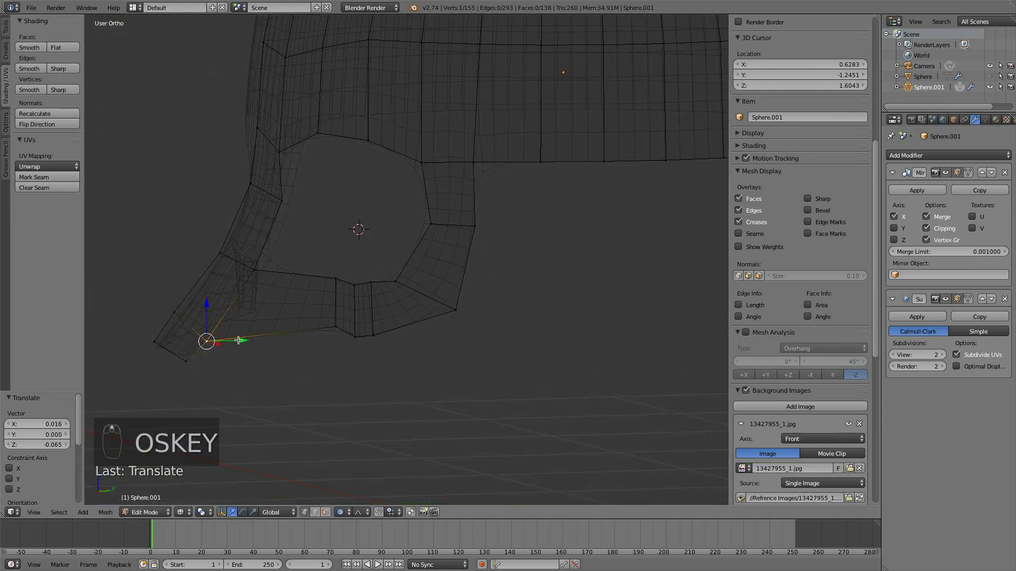
pyautogui.keyDown('shift'); pyautogui.rightClick(198, 330); pyautogui.keyUp('shift')
pyautogui.press('g')
pyautogui.press('g')
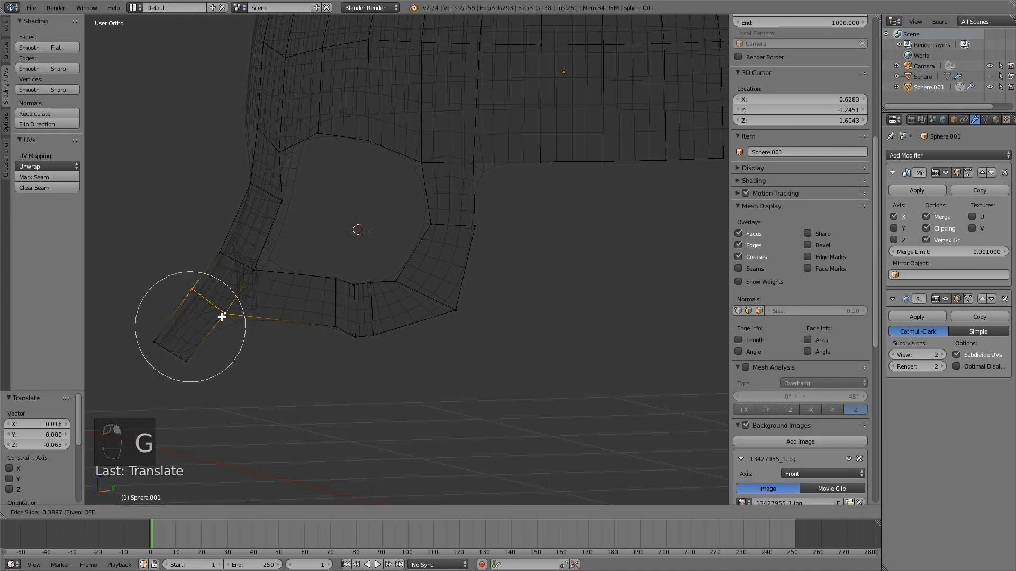
pyautogui.click(239, 304)
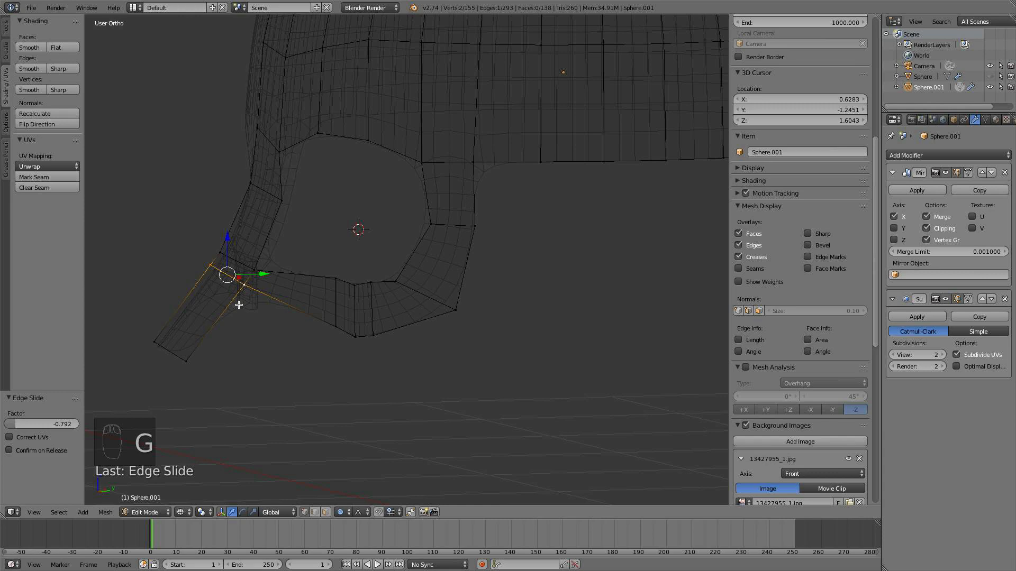
pyautogui.hotkey('ctrl', 'r')
pyautogui.click(198, 318)
pyautogui.moveTo(197, 318); pyautogui.dragTo(252, 315, button='middle')
# In the front view, move the vertex joining the under-eye and nose strips down about 0.25 and outward about 0.05
pyautogui.rightClick(230, 282)
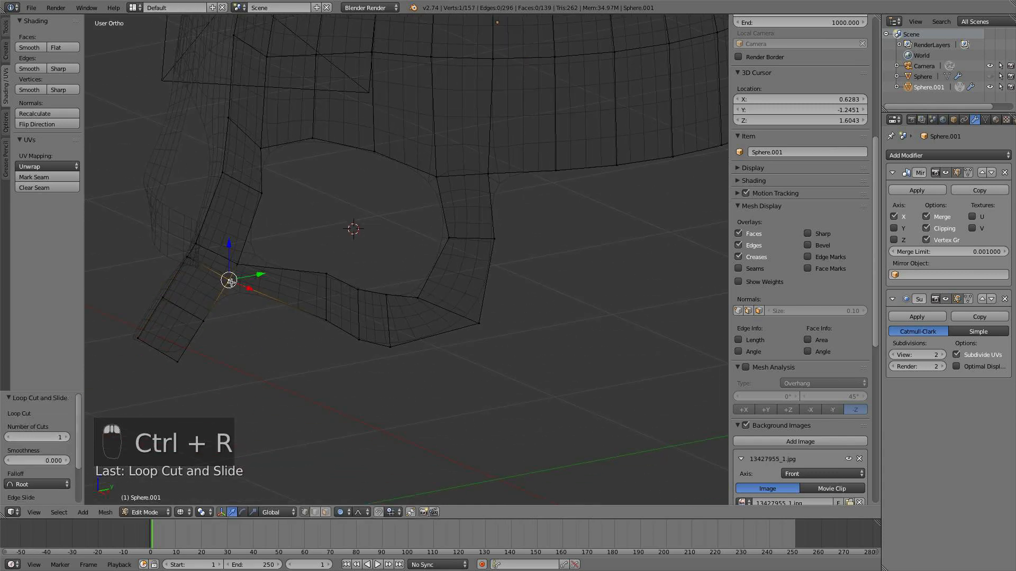
pyautogui.press('KP_1')
pyautogui.press('g')
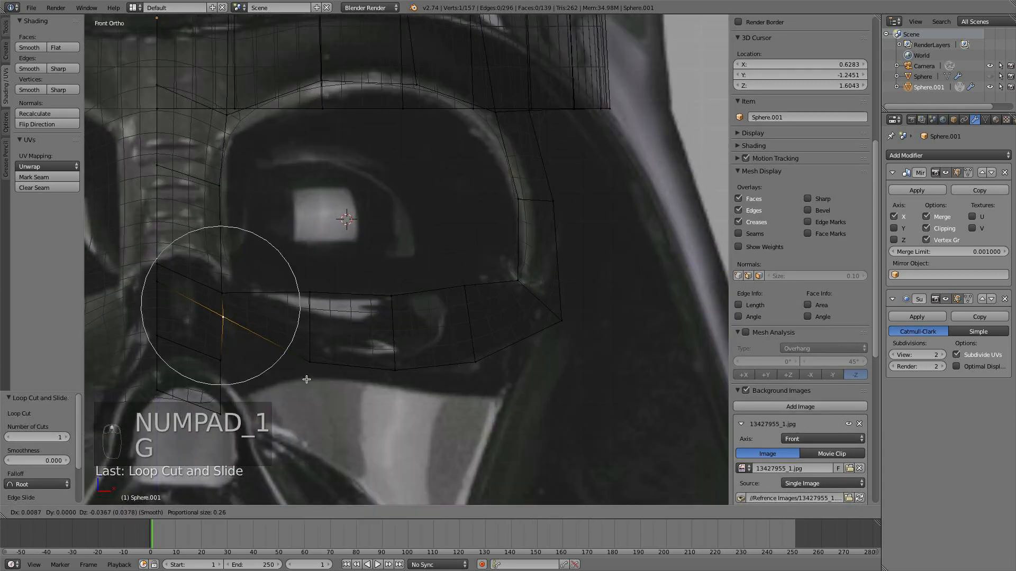
pyautogui.scroll(5, 315, 436)
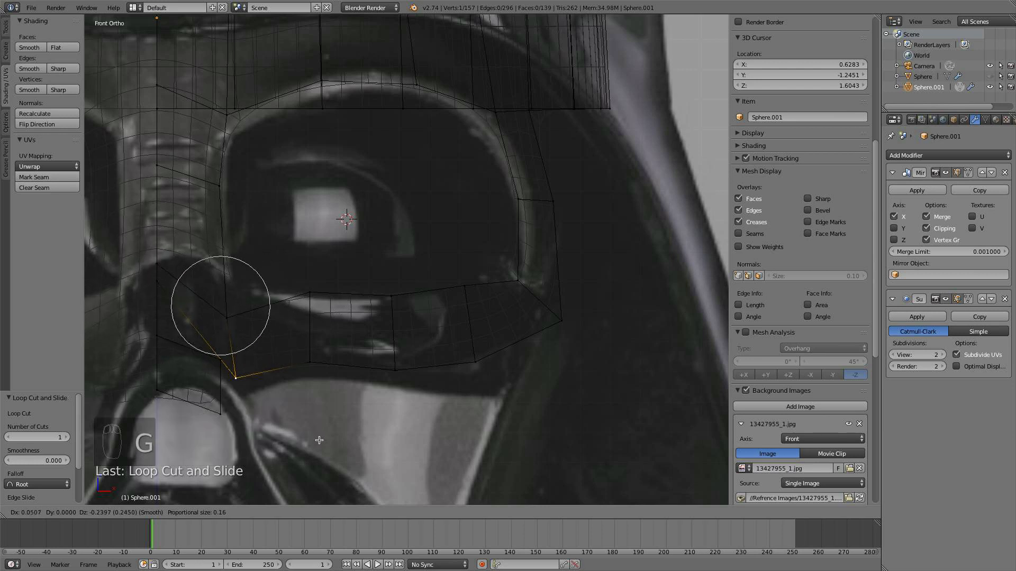
pyautogui.scroll(4, 319, 440)
pyautogui.click(318, 443)
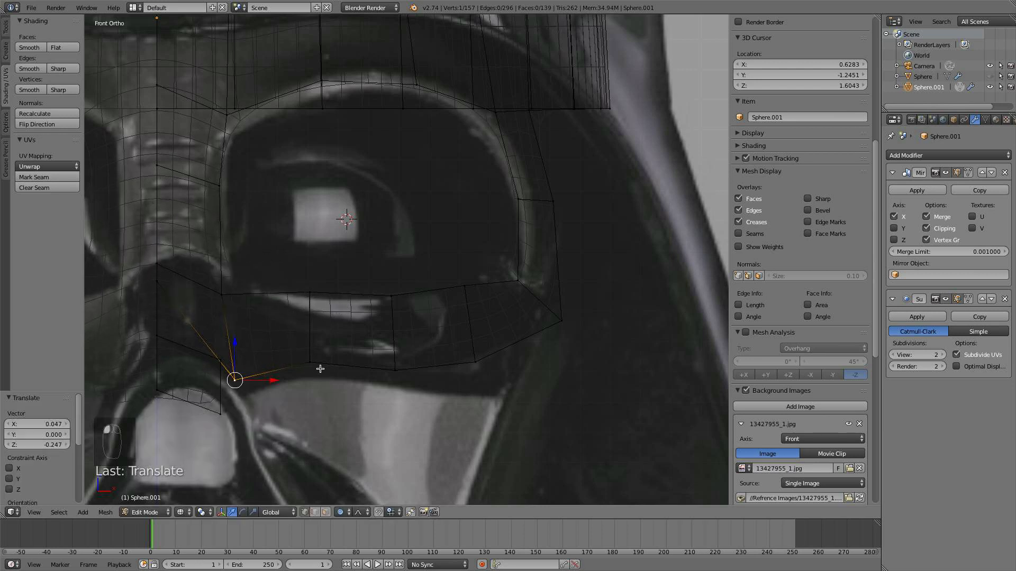
# Lower the bottom border vertex beneath the eye's outer part by about 0.06 and shift it slightly outward
pyautogui.rightClick(400, 369)
pyautogui.rightClick(481, 359)
pyautogui.press('g')
pyautogui.click(486, 378)
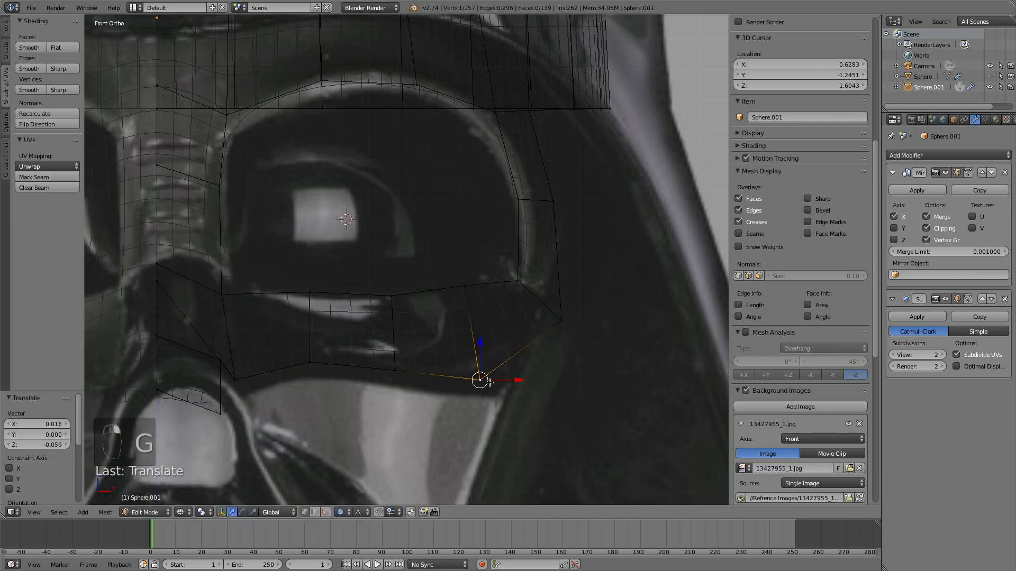
# Raise the vertex at the eye opening's lower outer part by about 0.02 along the Z axis
pyautogui.keyDown('shift'); pyautogui.moveTo(489, 372); pyautogui.dragTo(362, 341, button='middle'); pyautogui.keyUp('shift')
pyautogui.rightClick(435, 287)
pyautogui.scroll(-1, 450, 294)
pyautogui.moveTo(453, 297); pyautogui.dragTo(362, 250, button='middle')
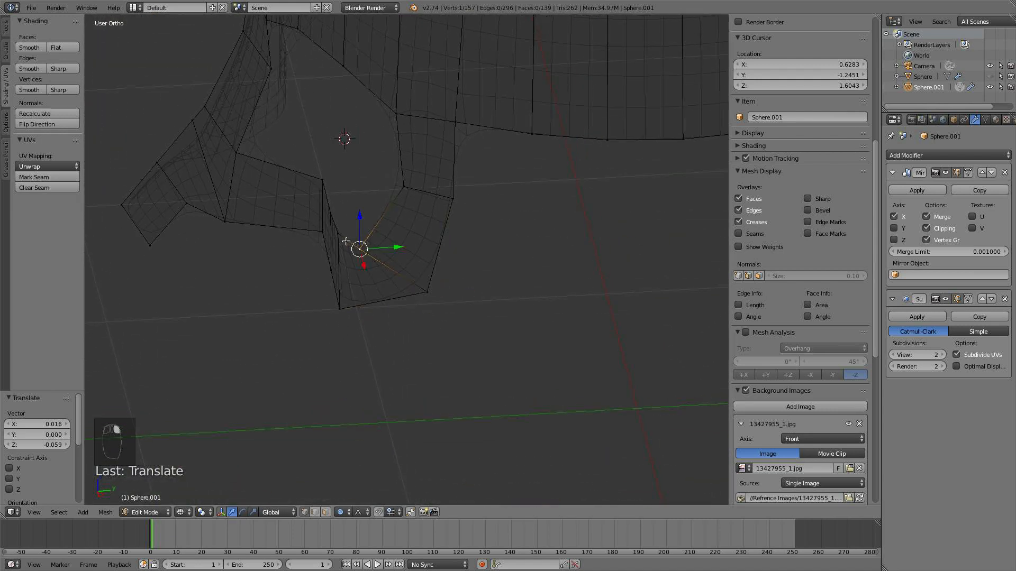
pyautogui.press('g')
pyautogui.press('z')
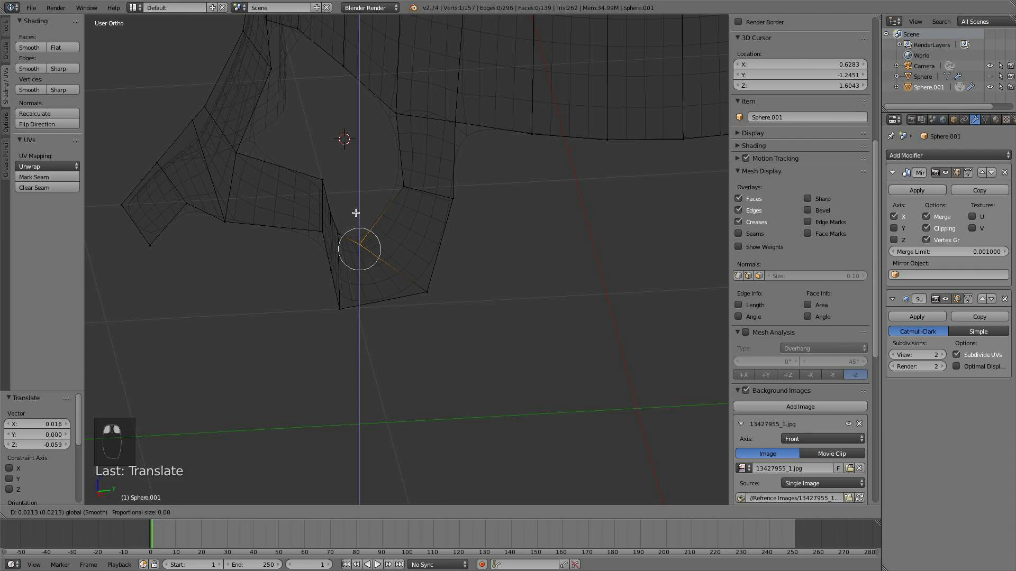
pyautogui.click(356, 212)
# Clear the selection, leave mesh editing, and check the smoothed mask's eye area against the front reference
pyautogui.press('a')
pyautogui.press('Tab')
pyautogui.moveTo(337, 250); pyautogui.dragTo(421, 277, button='middle')
pyautogui.scroll(-6, 404, 296)
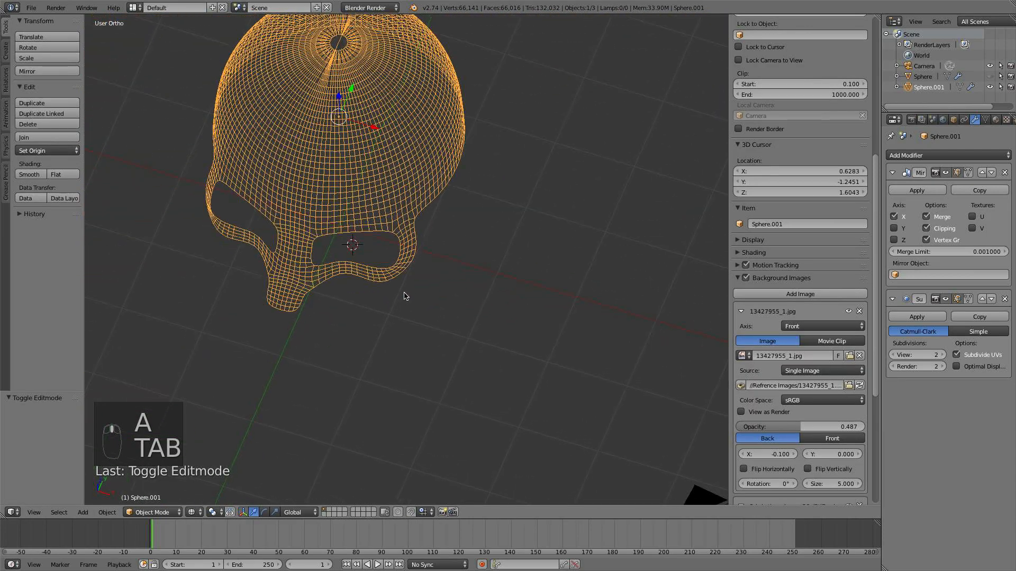
pyautogui.press('KP_1')
pyautogui.scroll(5, 397, 307)
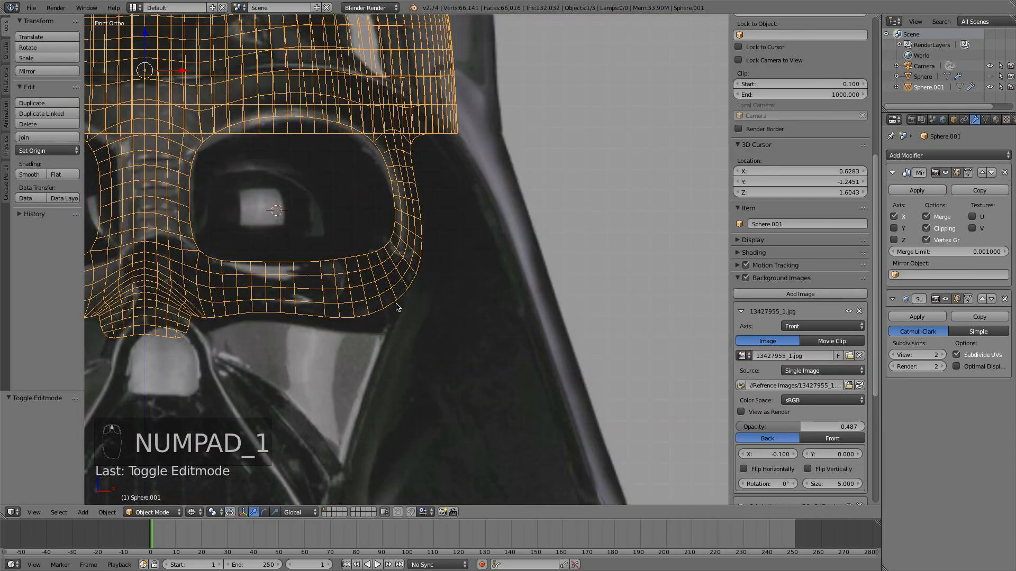
pyautogui.press('z')
pyautogui.press('z')
pyautogui.scroll(2, 399, 314)
pyautogui.scroll(-5, 407, 324)
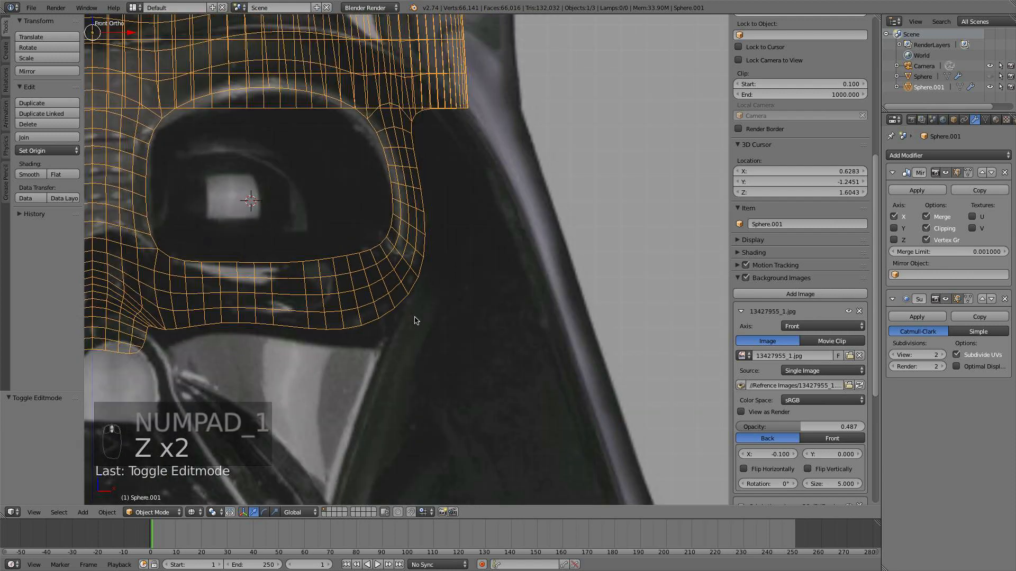
# Lower the vertex at the eye opening's upper outer corner by about 0.01 and shift it slightly inward
pyautogui.press('Tab')
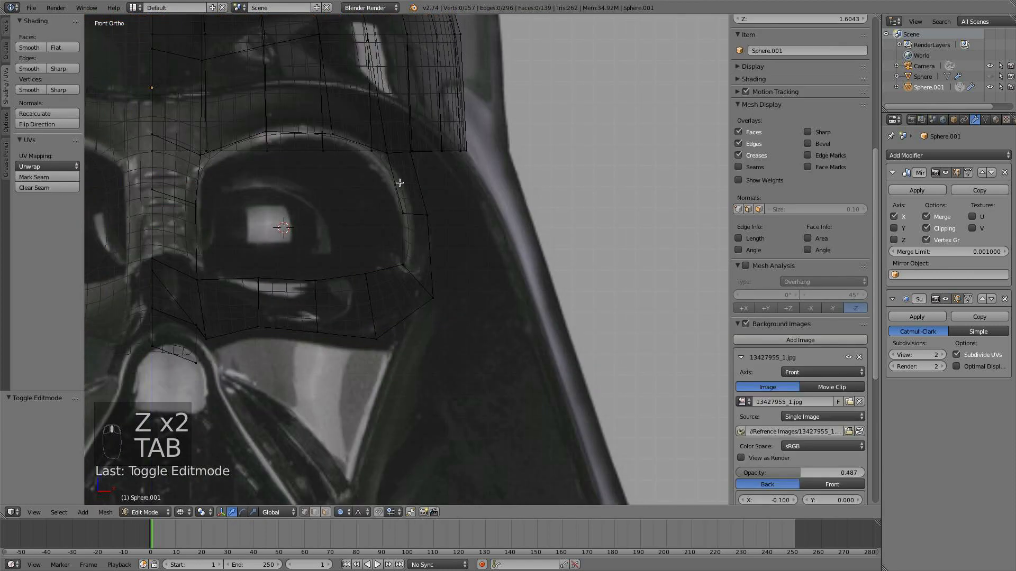
pyautogui.rightClick(386, 153)
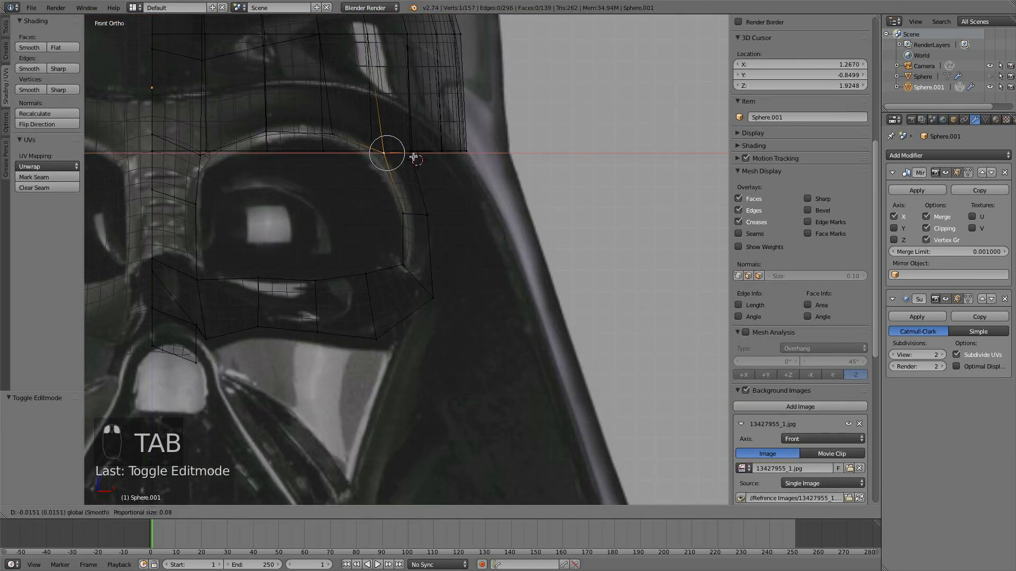
pyautogui.moveTo(414, 154); pyautogui.dragTo(382, 126)
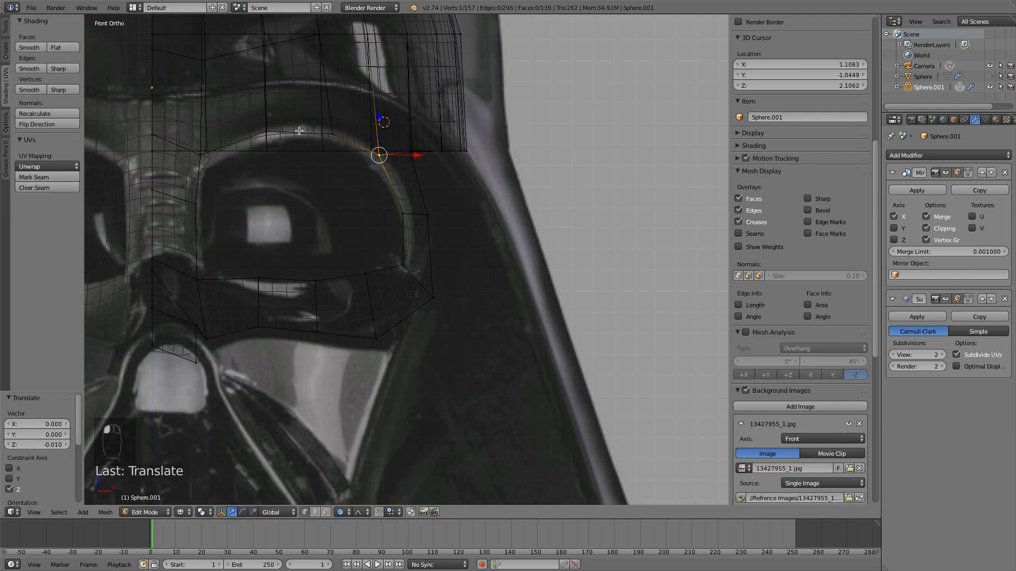
# Lower the eye opening's upper inner corner vertex slightly and the neighbouring upper edge vertex by about 0.023 along the Z axis
pyautogui.rightClick(202, 156)
pyautogui.moveTo(205, 122); pyautogui.dragTo(205, 130)
pyautogui.rightClick(266, 130)
pyautogui.moveTo(263, 109); pyautogui.dragTo(263, 114)
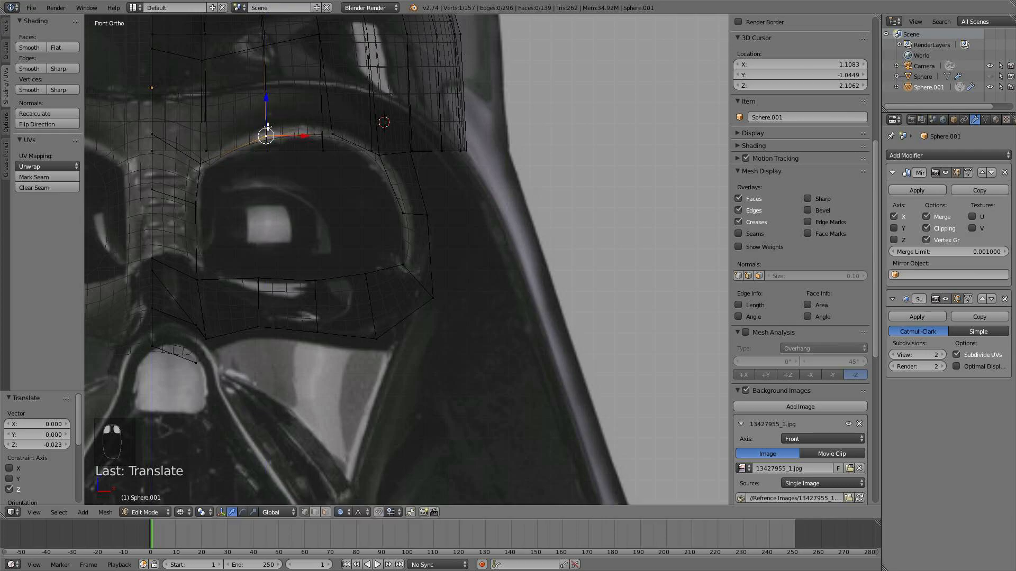
# From an angled view, lower the outer bottom vertex of the nose tip slightly
pyautogui.press('a')
pyautogui.press('Tab')
pyautogui.scroll(-3, 304, 172)
pyautogui.keyDown('shift'); pyautogui.moveTo(321, 196); pyautogui.dragTo(289, 273, button='middle'); pyautogui.keyUp('shift')
pyautogui.scroll(4, 289, 272)
pyautogui.press('Tab')
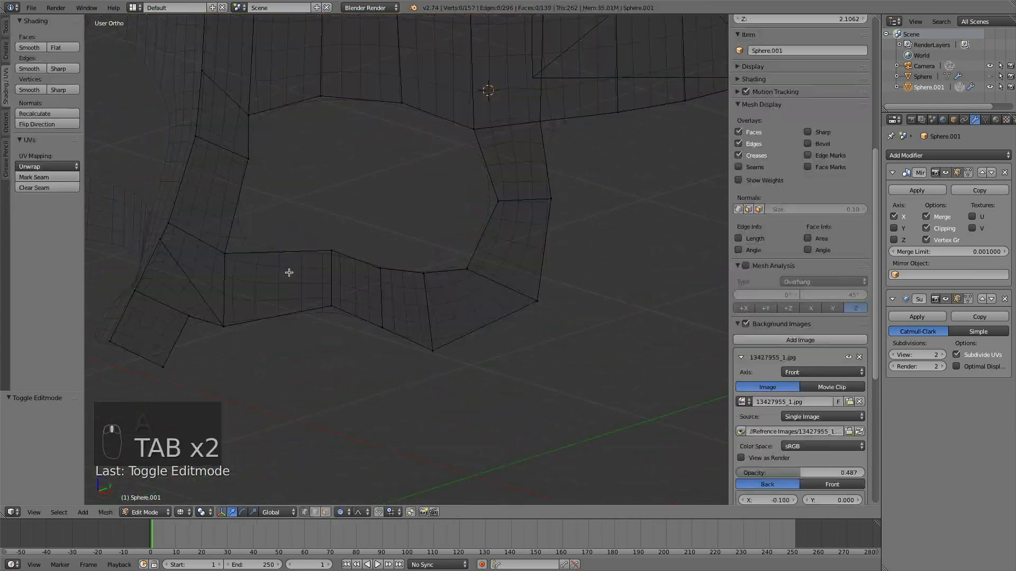
pyautogui.rightClick(189, 318)
pyautogui.moveTo(190, 306)
pyautogui.mouseDown()
pyautogui.moveTo(190, 290)
pyautogui.moveTo(194, 310)
pyautogui.mouseUp()
# Clear the selection, leave mesh editing, and compare the smoothed eye and nose wireframe with the front reference
pyautogui.scroll(-3, 249, 320)
pyautogui.moveTo(249, 319); pyautogui.dragTo(323, 285, button='middle')
pyautogui.press('a')
pyautogui.press('Tab')
pyautogui.scroll(-3, 333, 304)
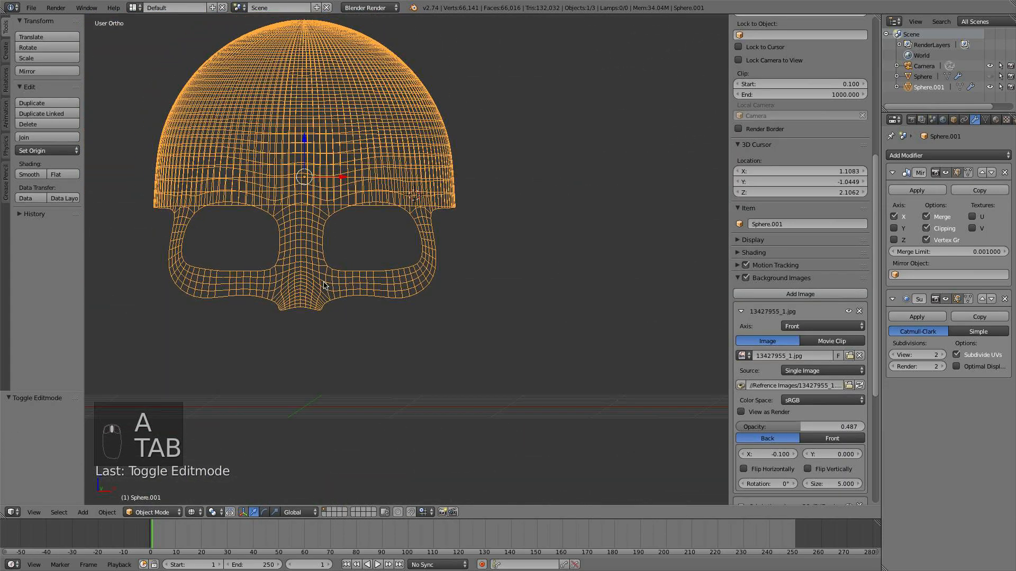
pyautogui.press('KP_1')
pyautogui.scroll(5, 397, 300)
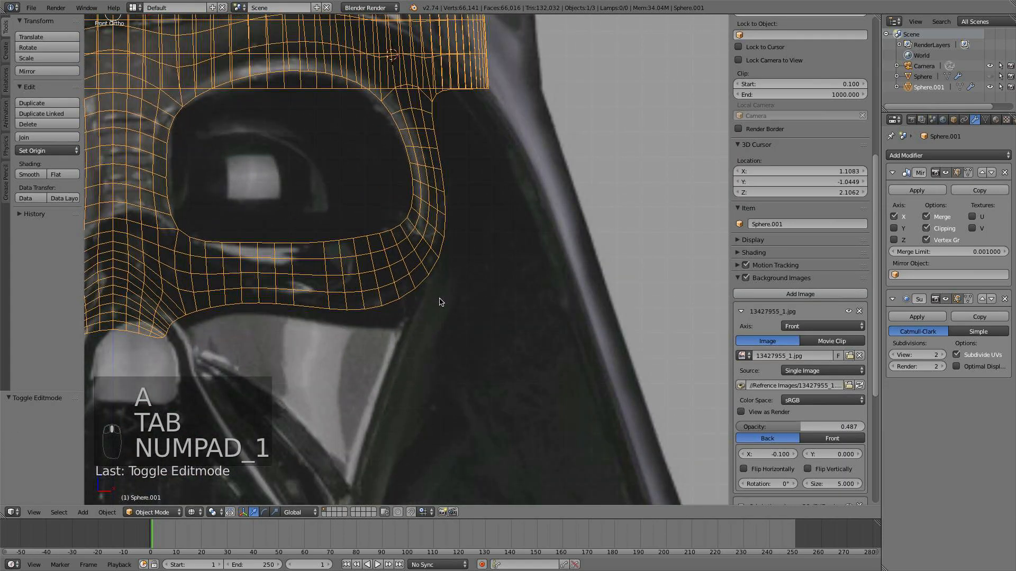
pyautogui.scroll(-4, 439, 302)
pyautogui.keyDown('shift'); pyautogui.moveTo(439, 302); pyautogui.dragTo(458, 281, button='middle'); pyautogui.keyUp('shift')
pyautogui.scroll(2, 458, 281)
# Raise the centre and outer bottom vertices of the nose tip to the reference's nose edge, then clear the selection
pyautogui.press('Tab')
pyautogui.rightClick(234, 271)
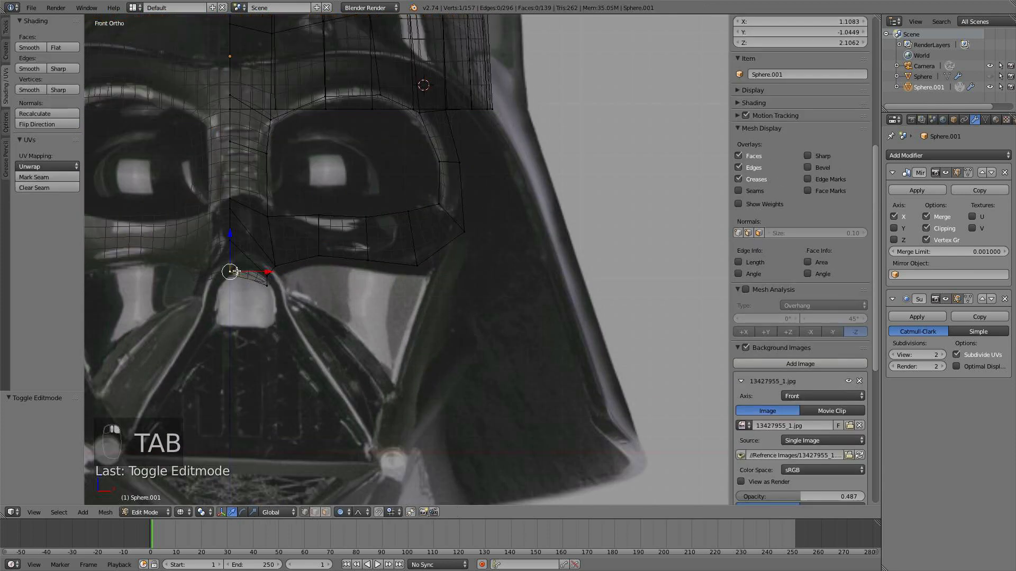
pyautogui.moveTo(226, 232)
pyautogui.mouseDown()
pyautogui.moveTo(228, 222)
pyautogui.moveTo(270, 233)
pyautogui.mouseUp()
pyautogui.rightClick(267, 286)
pyautogui.scroll(-2, 266, 229)
pyautogui.press('a')
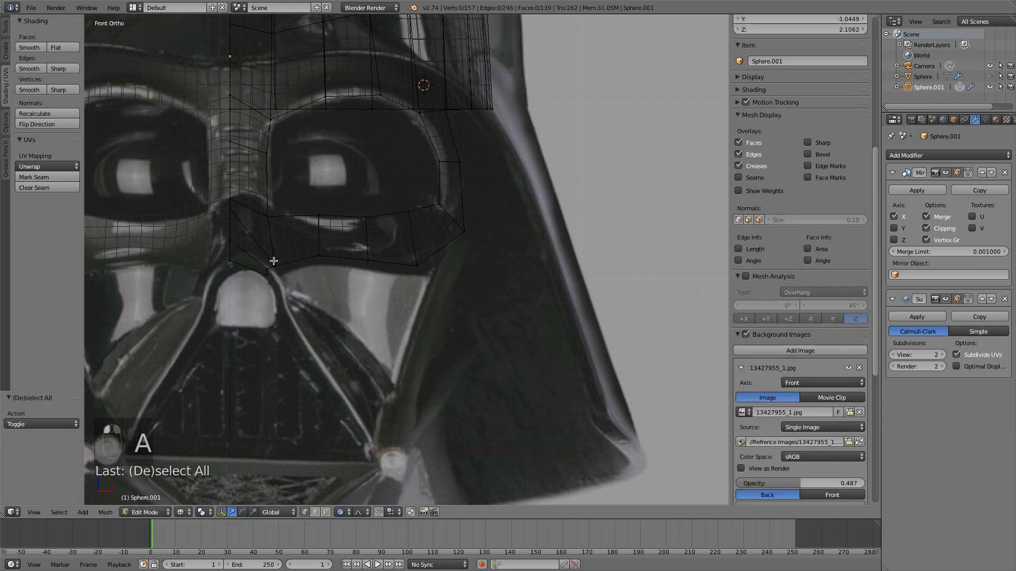
# Leave mesh editing, switch to solid shading, and inspect the smoothed mask from an angle and against the side reference
pyautogui.press('Tab')
pyautogui.press('z')
pyautogui.scroll(-3, 289, 270)
pyautogui.moveTo(289, 270)
pyautogui.mouseDown(button='middle')
pyautogui.moveTo(221, 298)
pyautogui.moveTo(311, 278)
pyautogui.moveTo(338, 352)
pyautogui.mouseUp(button='middle')
pyautogui.scroll(-4, 318, 280)
pyautogui.moveTo(356, 317); pyautogui.dragTo(529, 295, button='middle')
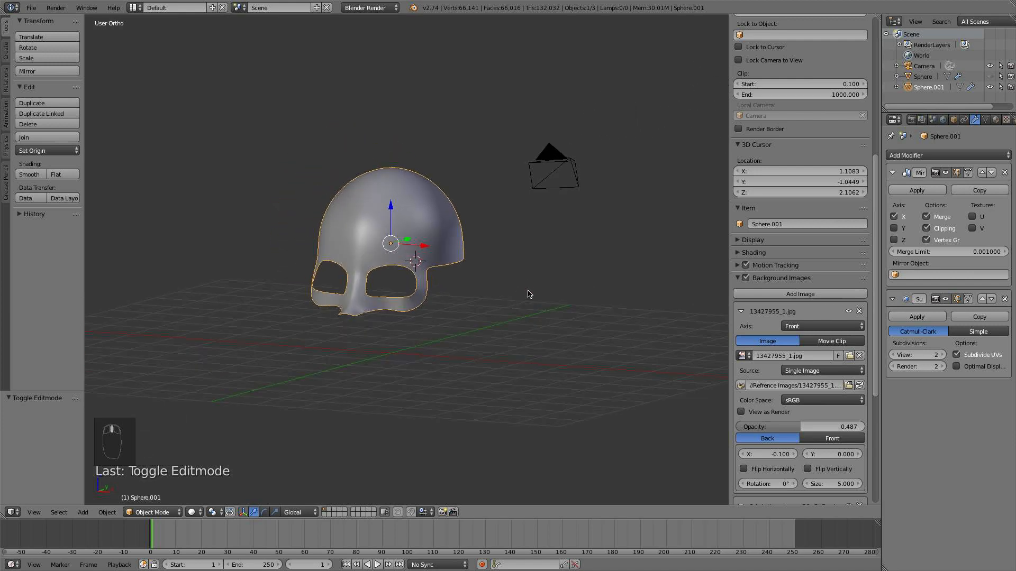
pyautogui.press('KP_3')
pyautogui.scroll(9, 530, 293)
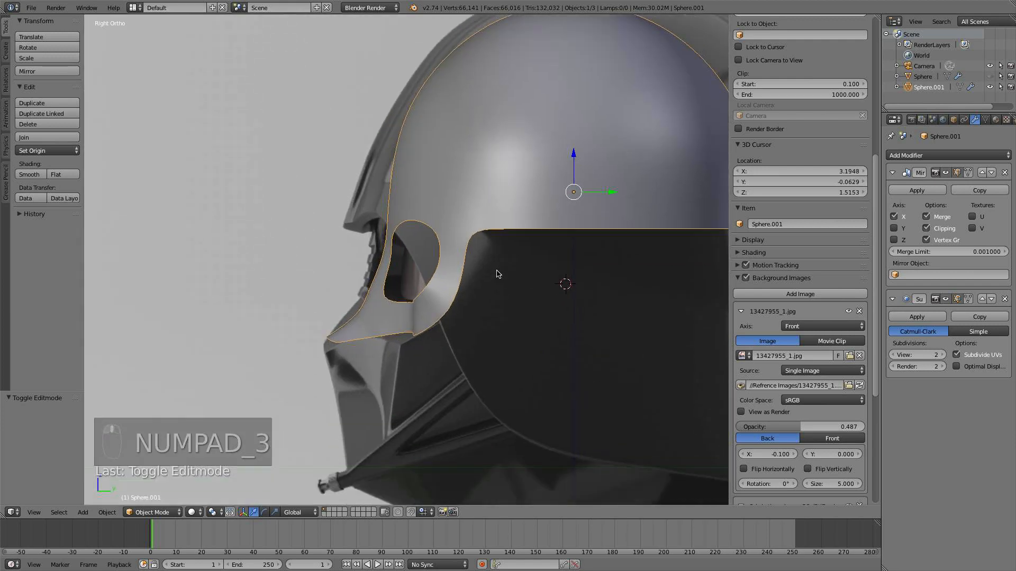
# In the side view, move the two nose tip vertices down about 0.069 and forward about 0.015
pyautogui.press('Tab')
pyautogui.rightClick(234, 399)
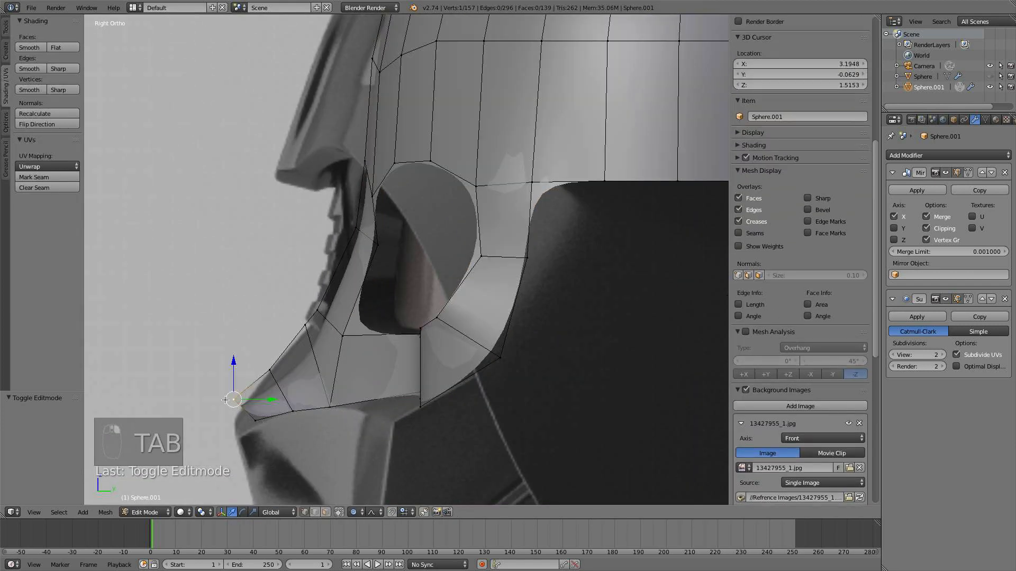
pyautogui.press('c')
pyautogui.click(254, 427)
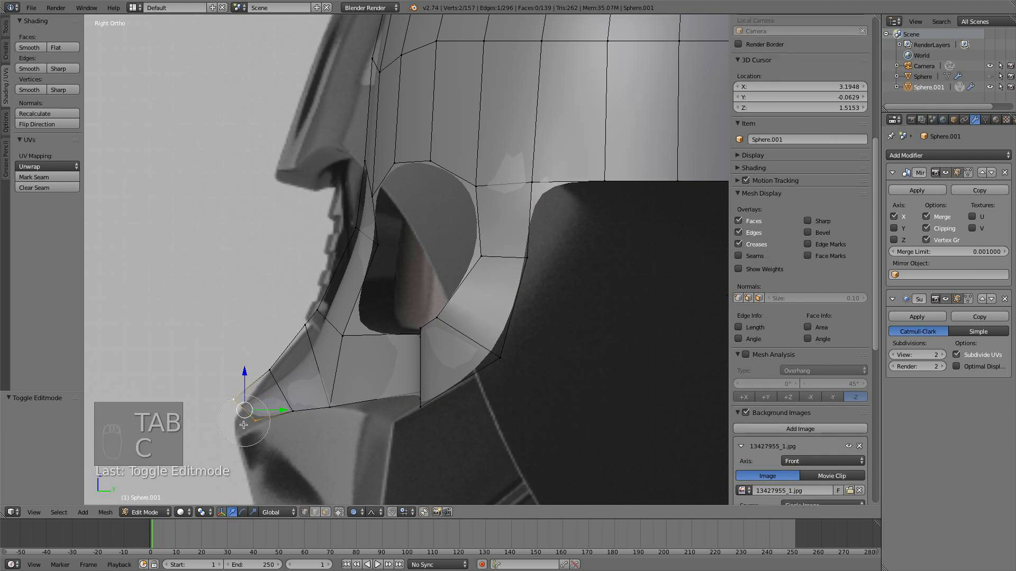
pyautogui.rightClick(252, 431)
pyautogui.press('g')
pyautogui.click(250, 450)
# Move the two nose ridge vertices above the tip forward and up, the lower one by about 0.038 and 0.048
pyautogui.rightClick(273, 370)
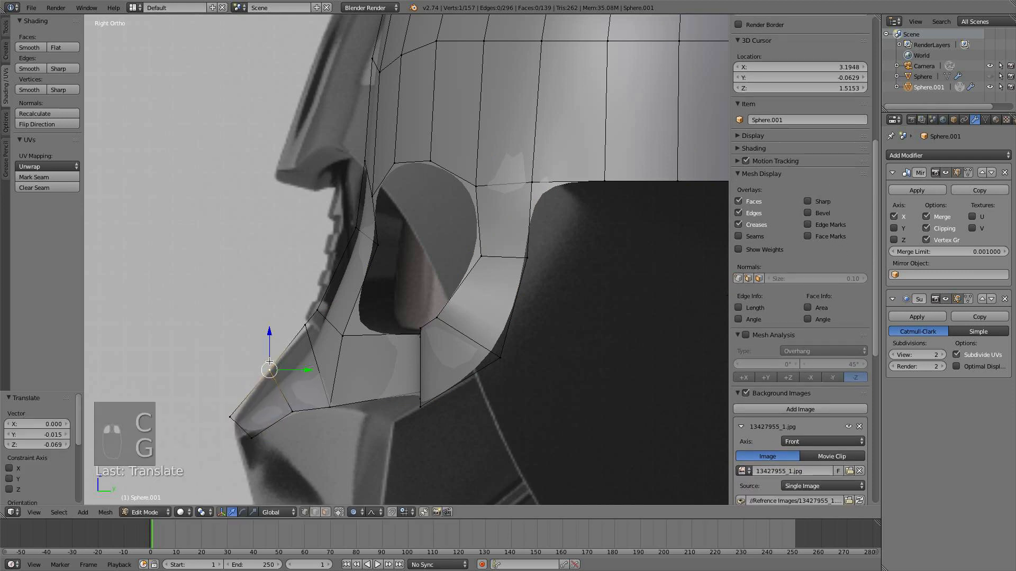
pyautogui.press('g')
pyautogui.click(298, 343)
pyautogui.press('g')
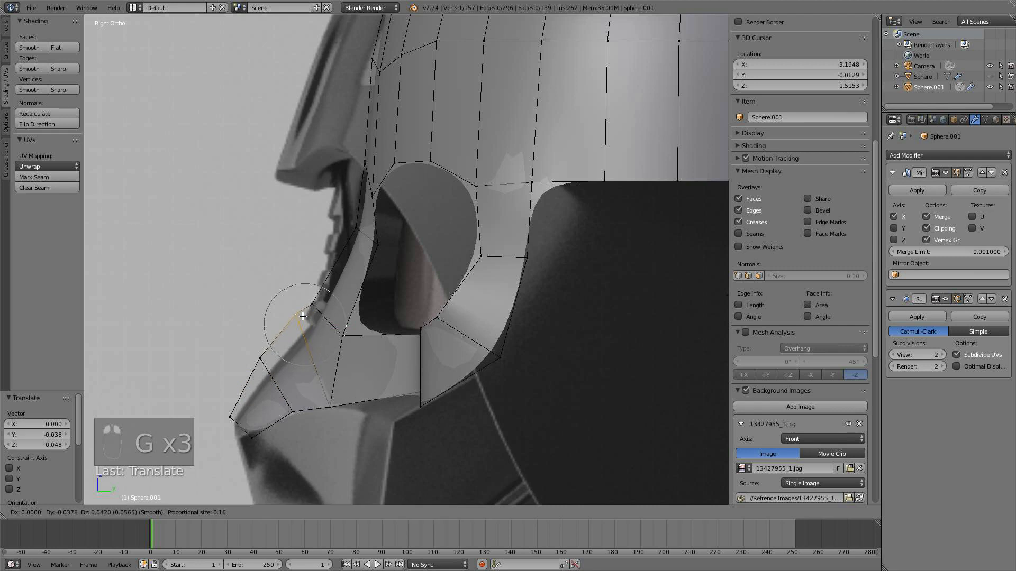
pyautogui.click(305, 312)
# Nudge the nose bridge vertices forward and move the eye opening's inner edge vertex forward about 0.044 and up about 0.013
pyautogui.click(360, 223)
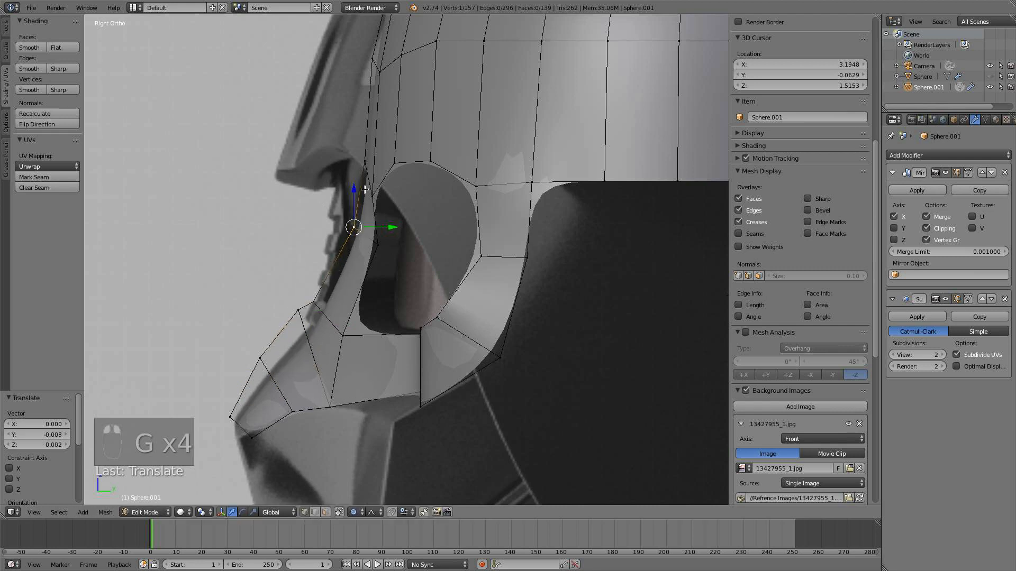
pyautogui.press('g')
pyautogui.click(360, 160)
pyautogui.press('g')
pyautogui.click(379, 195)
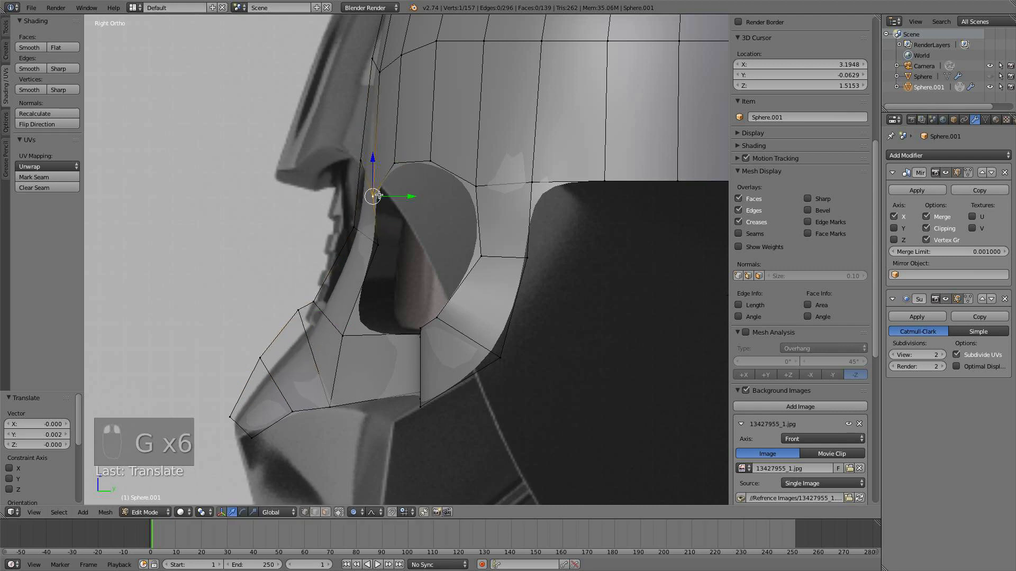
pyautogui.press('g')
pyautogui.click(356, 224)
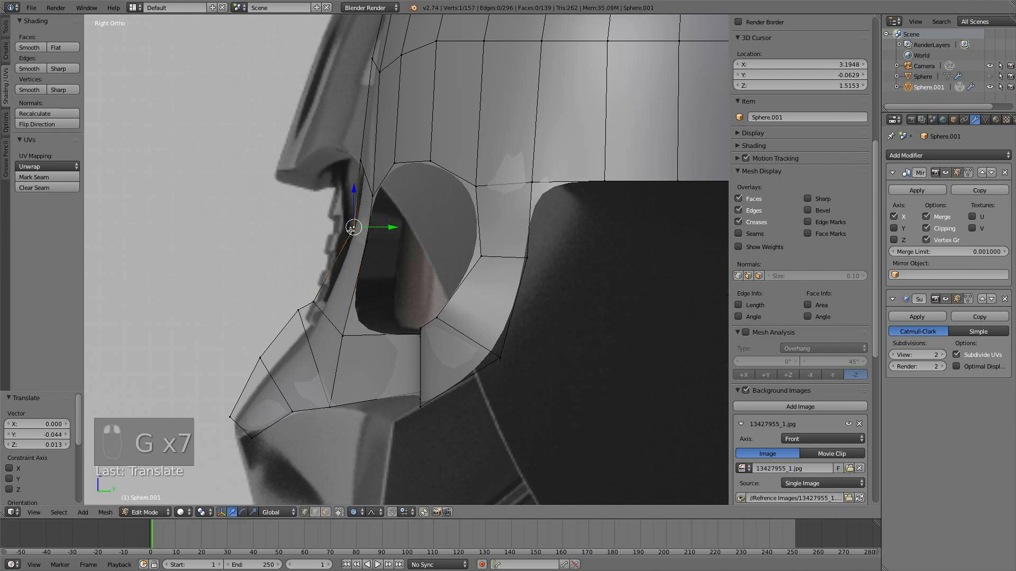
# Adjust the nose bridge profile, moving its uppermost vertex forward about 0.029 and up about 0.048
pyautogui.press('g')
pyautogui.click(356, 218)
pyautogui.press('g')
pyautogui.click(353, 148)
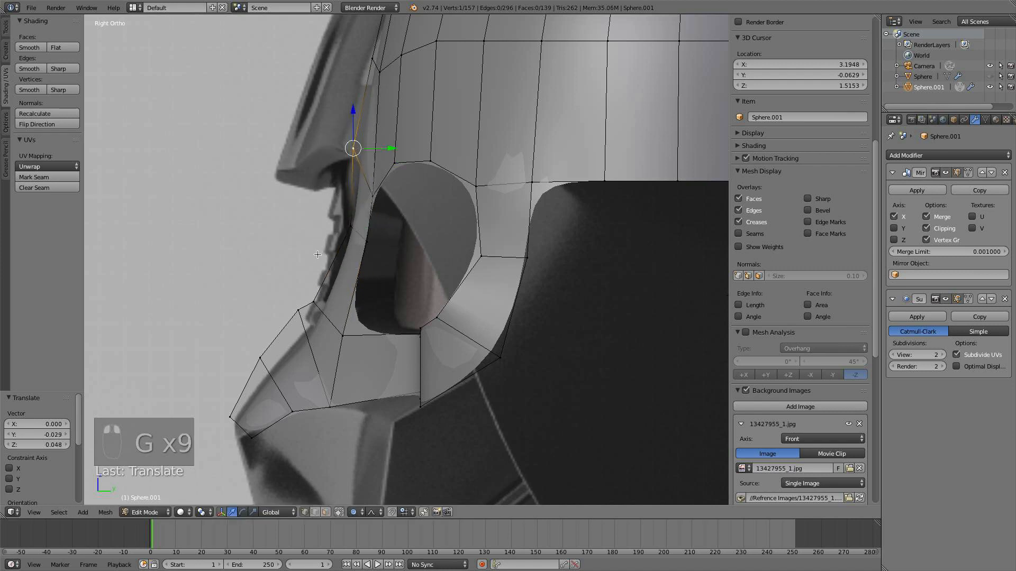
# Fine-tune the two lower nose ridge vertices along the side profile, finishing the upper one about 0.008 forward and 0.015 up
pyautogui.press('g')
pyautogui.click(294, 318)
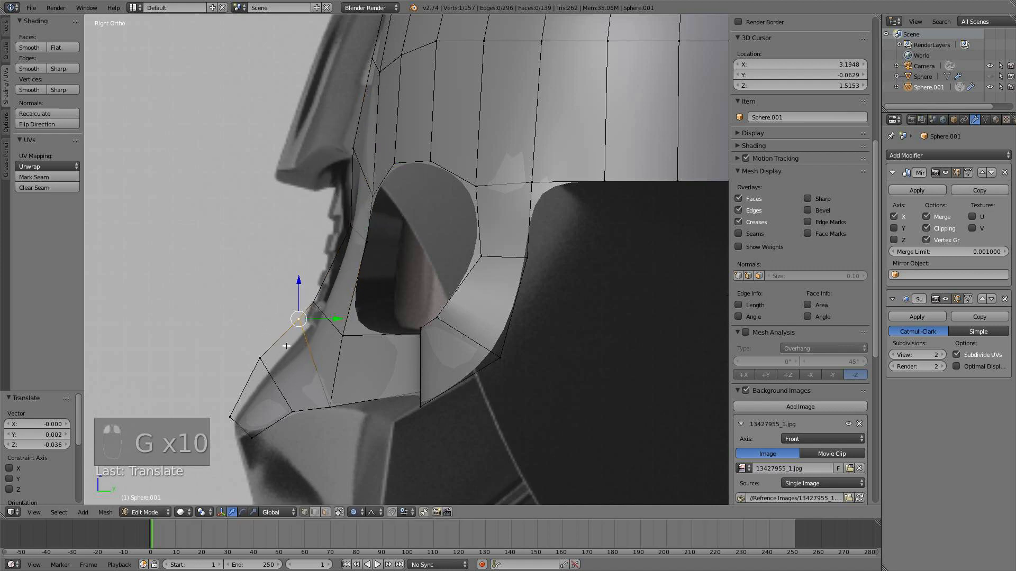
pyautogui.press('g')
pyautogui.click(290, 320)
pyautogui.press('g')
pyautogui.click(287, 319)
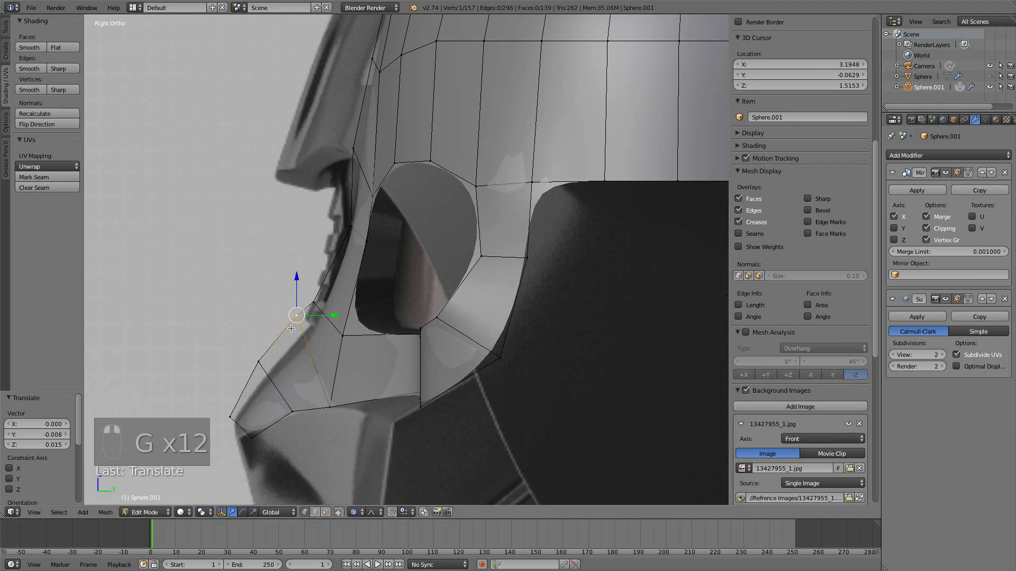
# Raise the bottom border vertex beside the nose about 0.046 and move the eye's lower inner corner vertex back about 0.034
pyautogui.press('g')
pyautogui.click(339, 414)
pyautogui.rightClick(344, 336)
pyautogui.press('g')
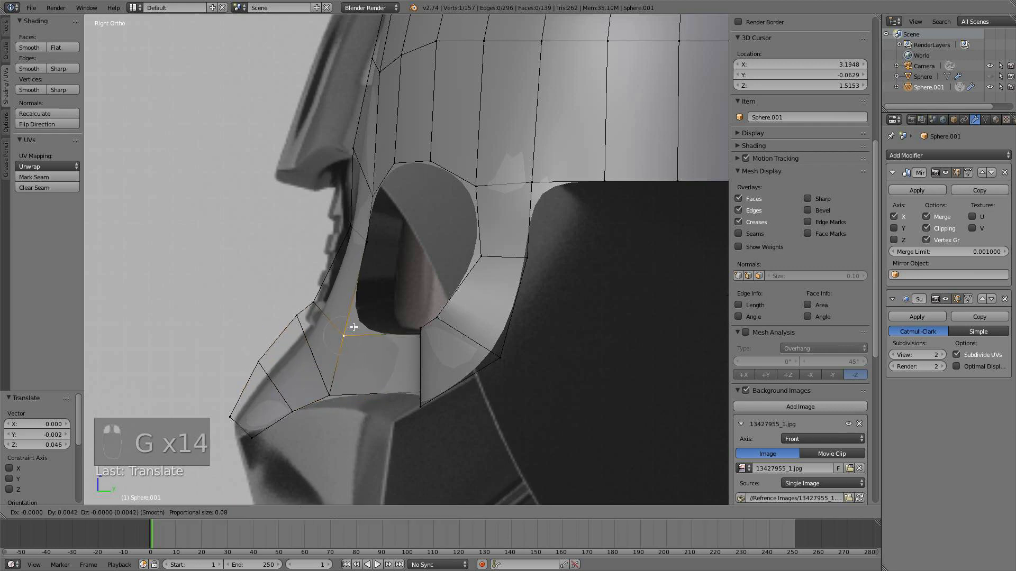
pyautogui.click(361, 324)
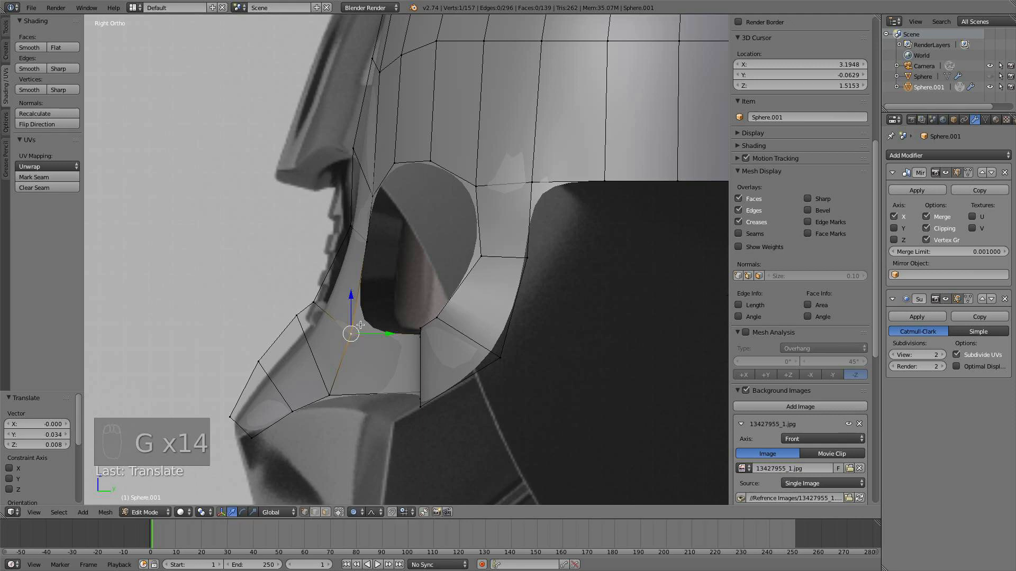
# Move the upper nose ridge vertex forward about 0.035 and down about 0.039, then adjust it vertically together with the ridge vertex below
pyautogui.scroll(-4, 356, 380)
pyautogui.moveTo(356, 379); pyautogui.dragTo(356, 379, button='middle')
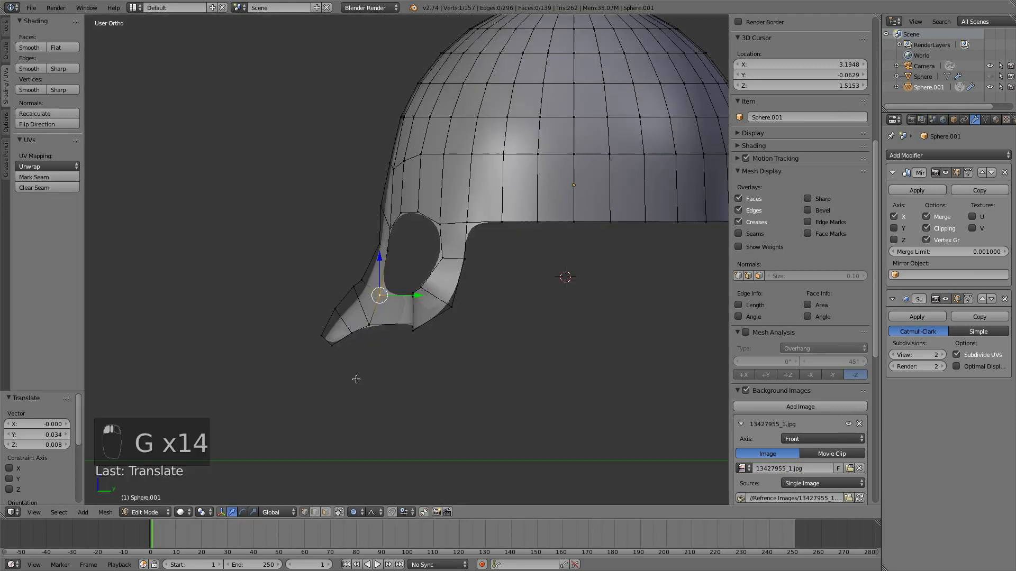
pyautogui.press('g')
pyautogui.click(343, 291)
pyautogui.keyDown('shift'); pyautogui.rightClick(338, 311); pyautogui.keyUp('shift')
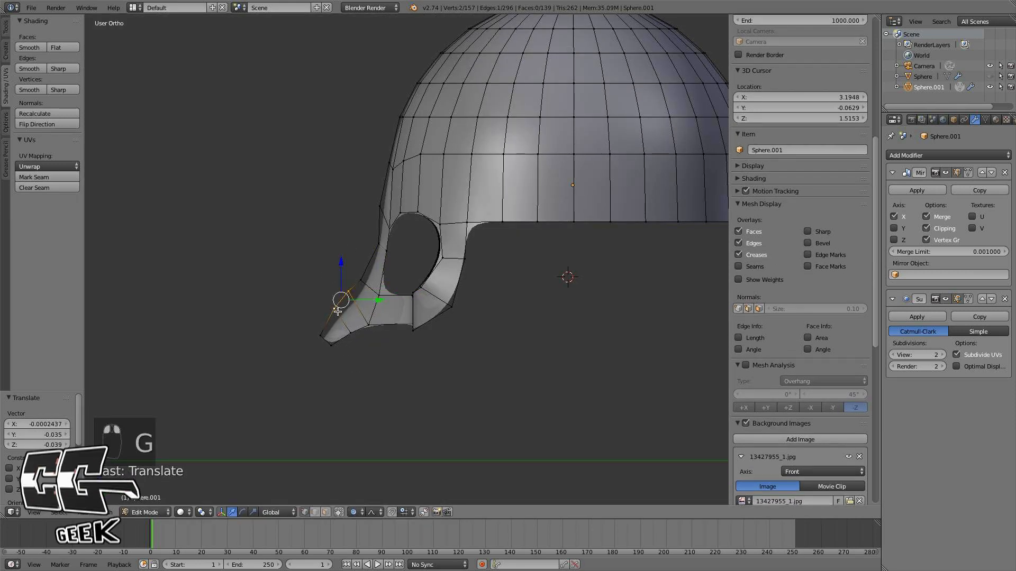
pyautogui.moveTo(341, 263); pyautogui.dragTo(342, 264)
pyautogui.click(344, 267)
# Clear the selection, leave mesh editing, and check the smoothed mask from the side and against the front reference
pyautogui.press('a')
pyautogui.press('Tab')
pyautogui.scroll(-3, 408, 356)
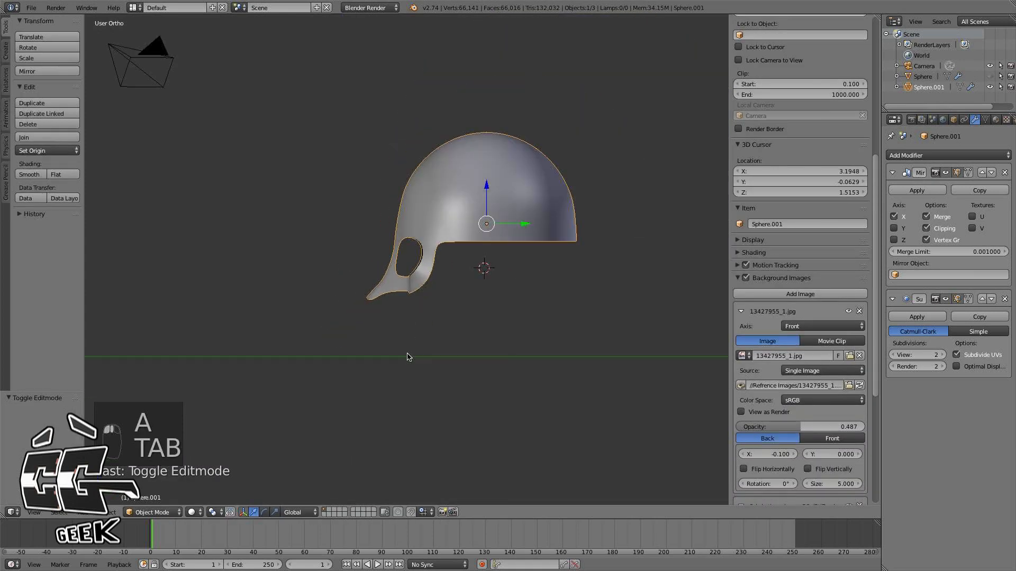
pyautogui.moveTo(408, 356); pyautogui.dragTo(529, 356, button='middle')
pyautogui.press('KP_1')
pyautogui.scroll(2, 544, 379)
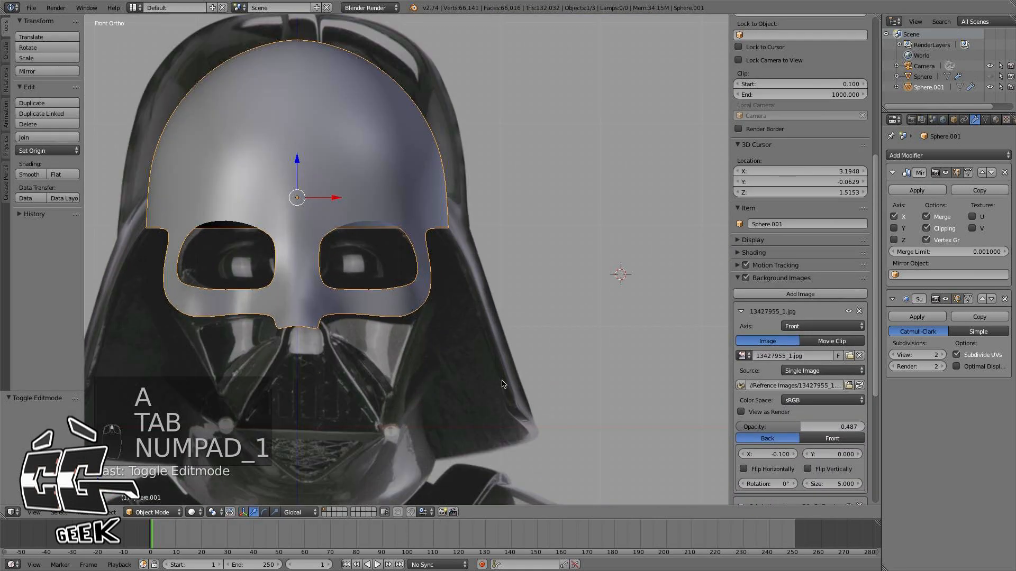
pyautogui.scroll(1, 544, 380)
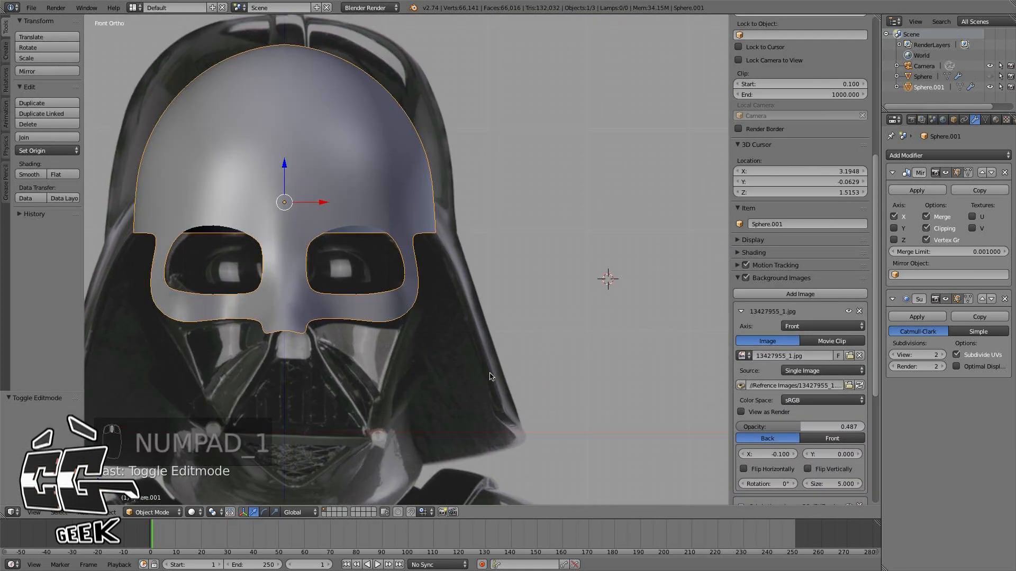